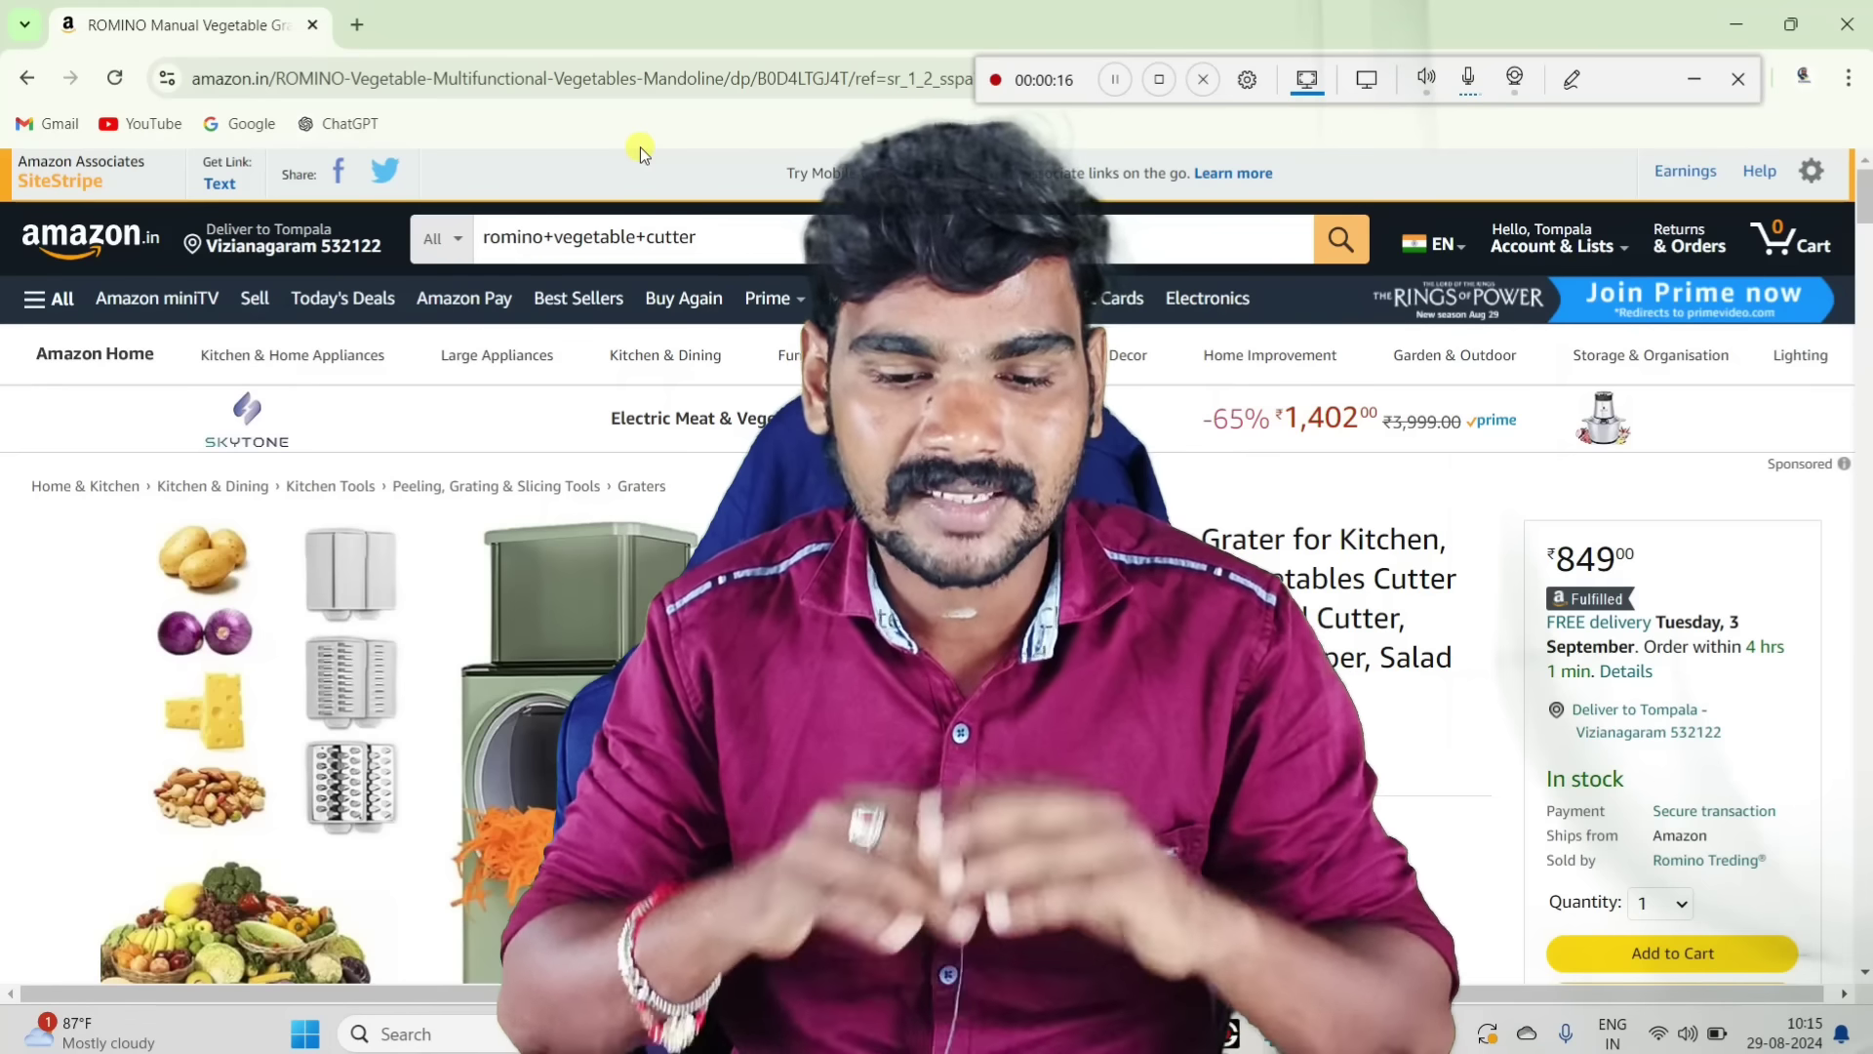
Step: Open amazon.in in a new browser tab, leaving the vegetable grater page open
scroll(1317, 468, "down", 1)
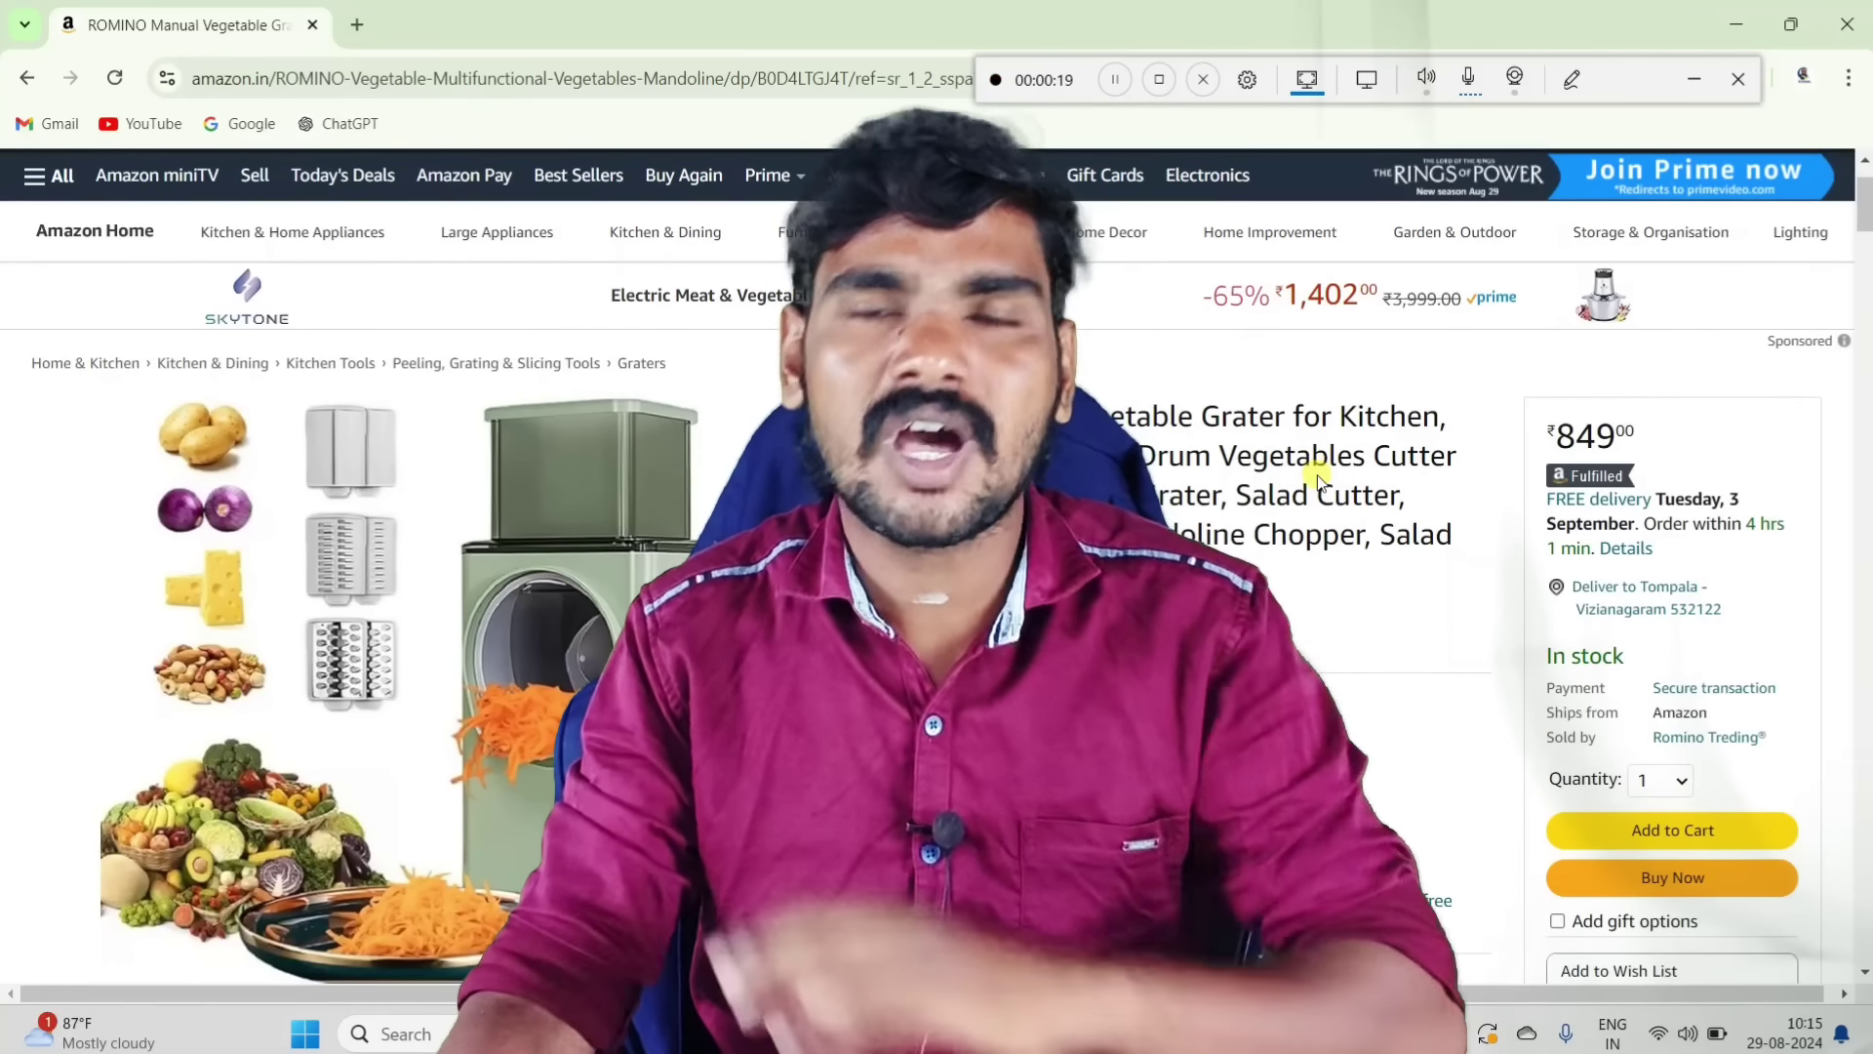
left_click(358, 24)
type("amazon.in")
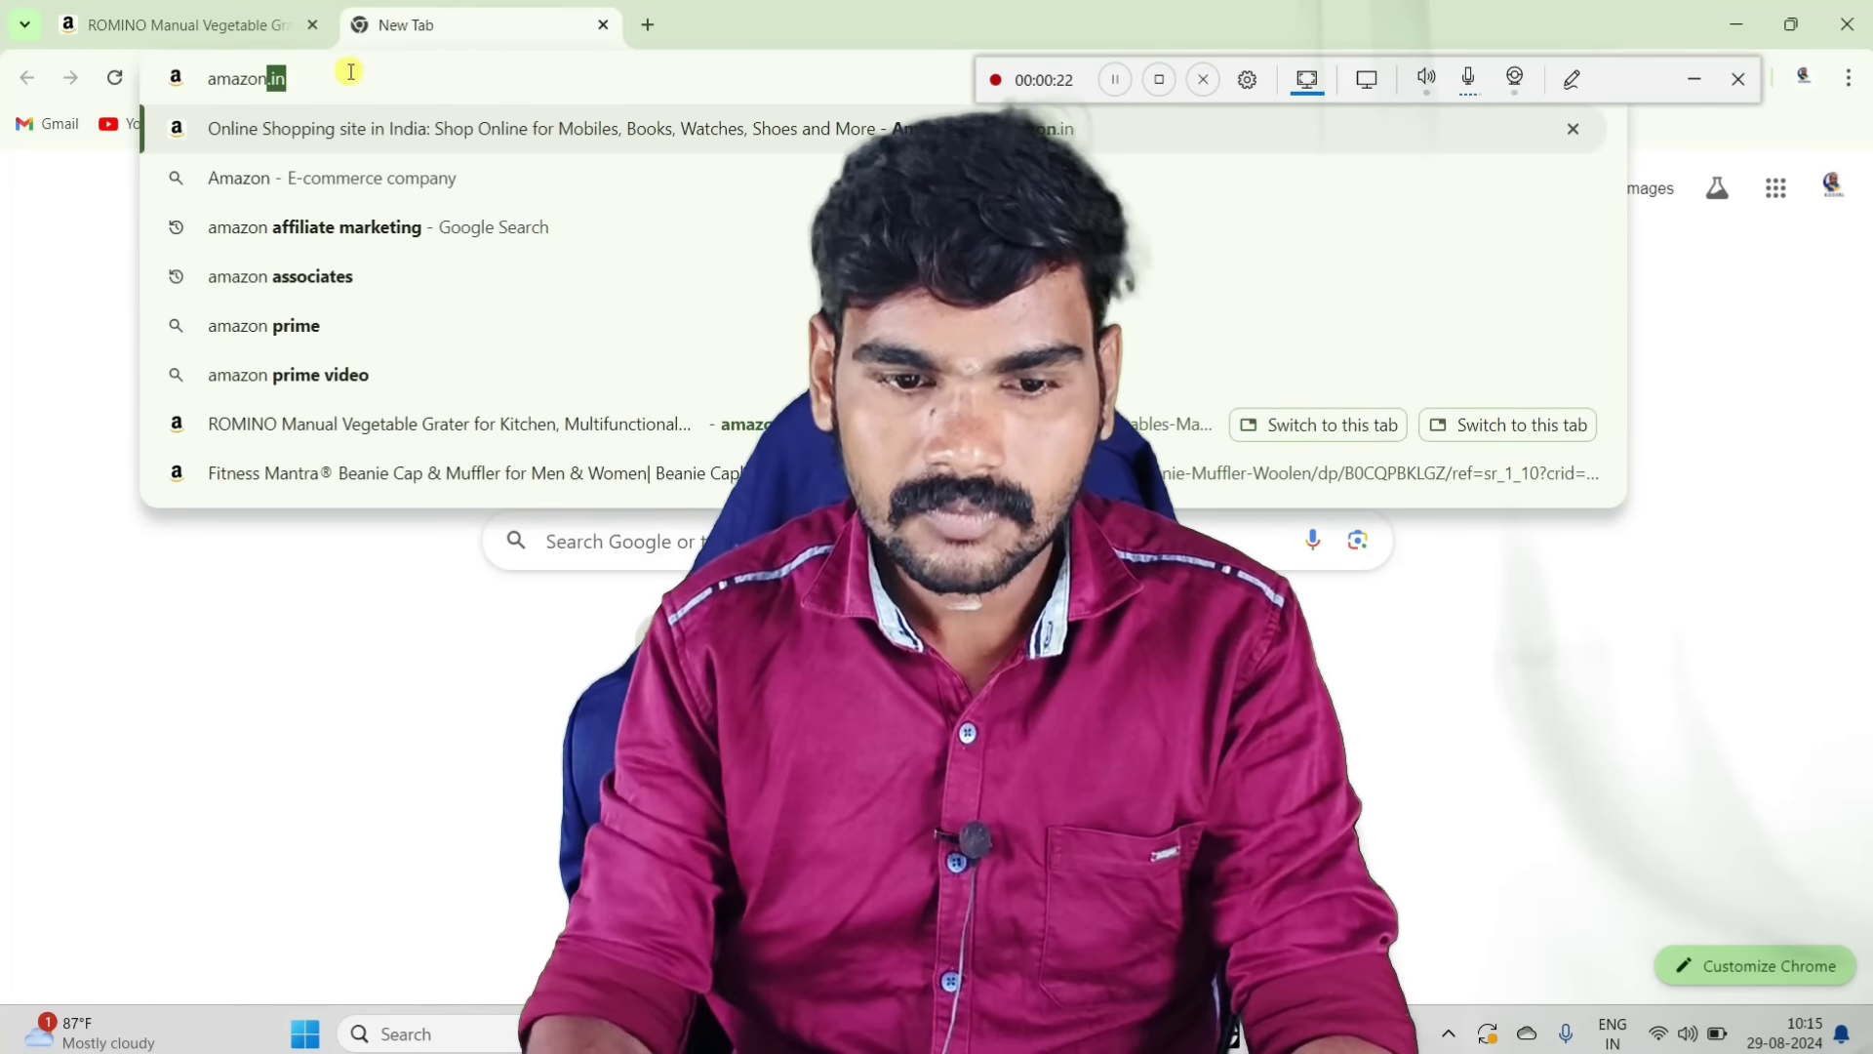
key("Return")
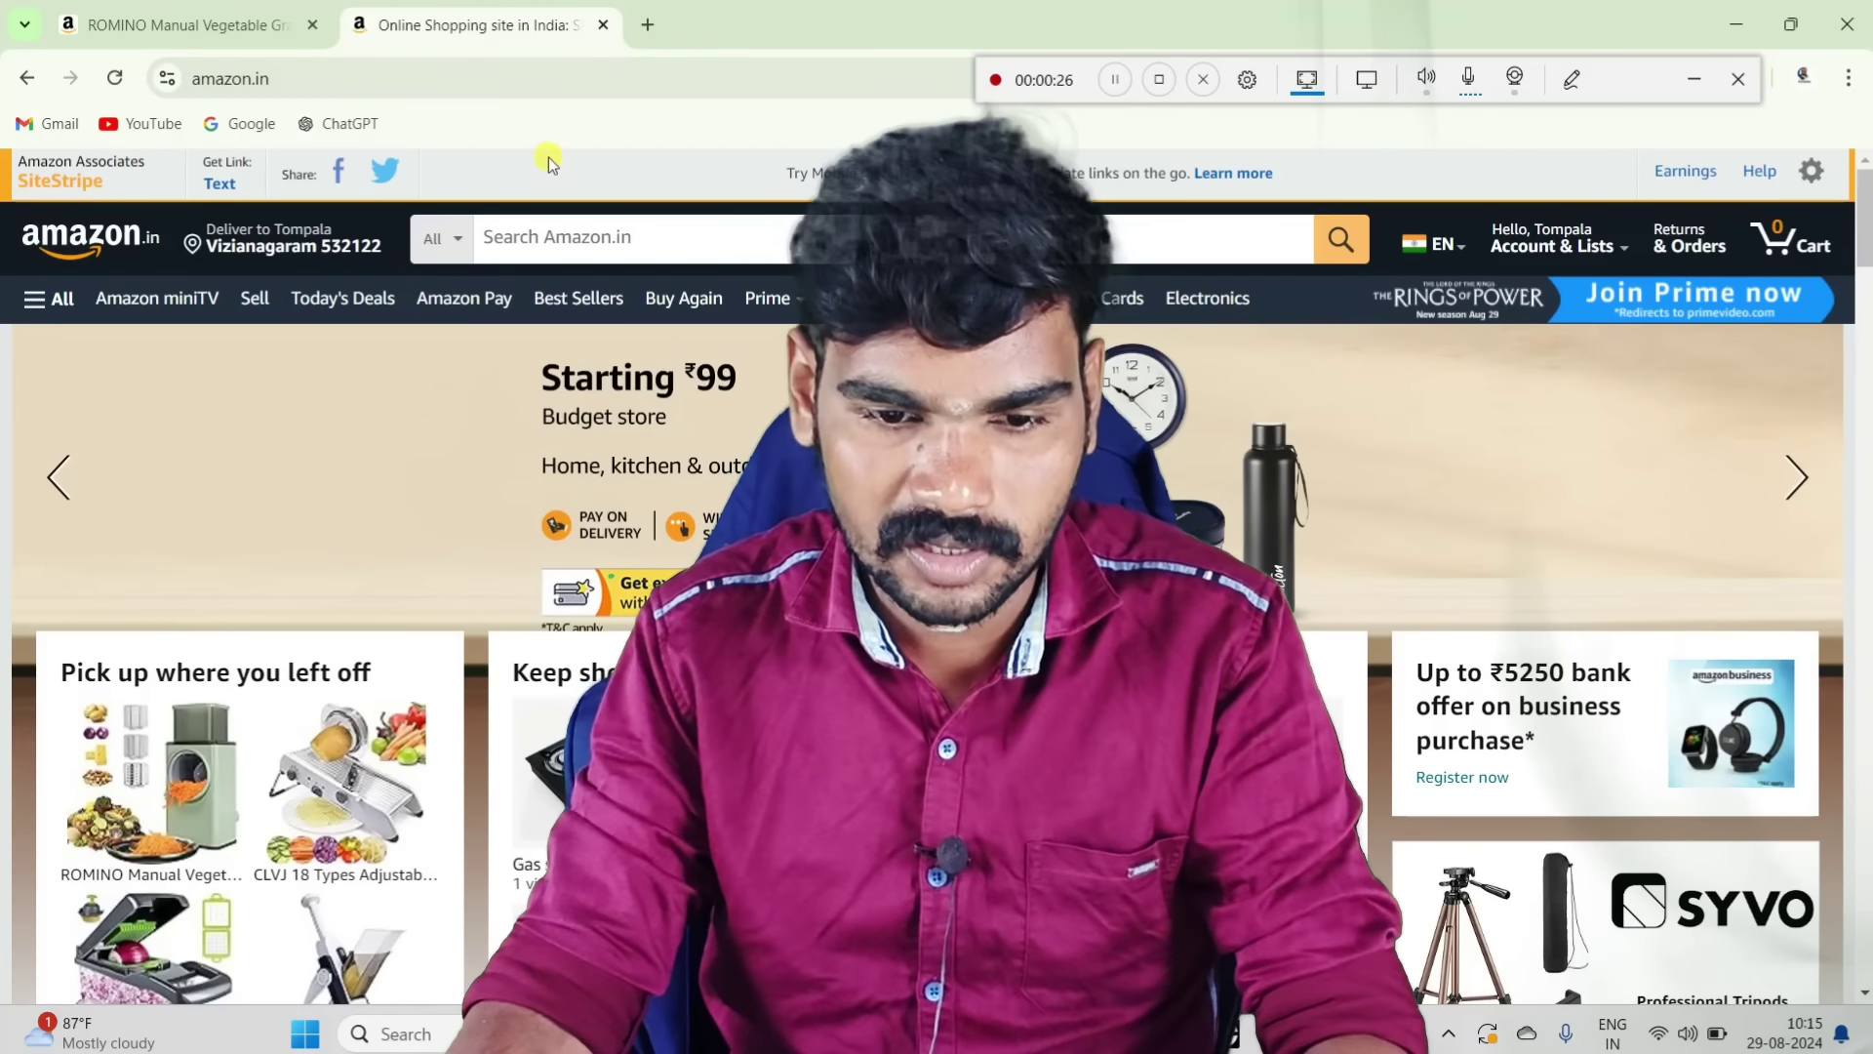
Step: Search Amazon for "kitchen gadgets latest 2024" and look over the first product results
left_click(542, 239)
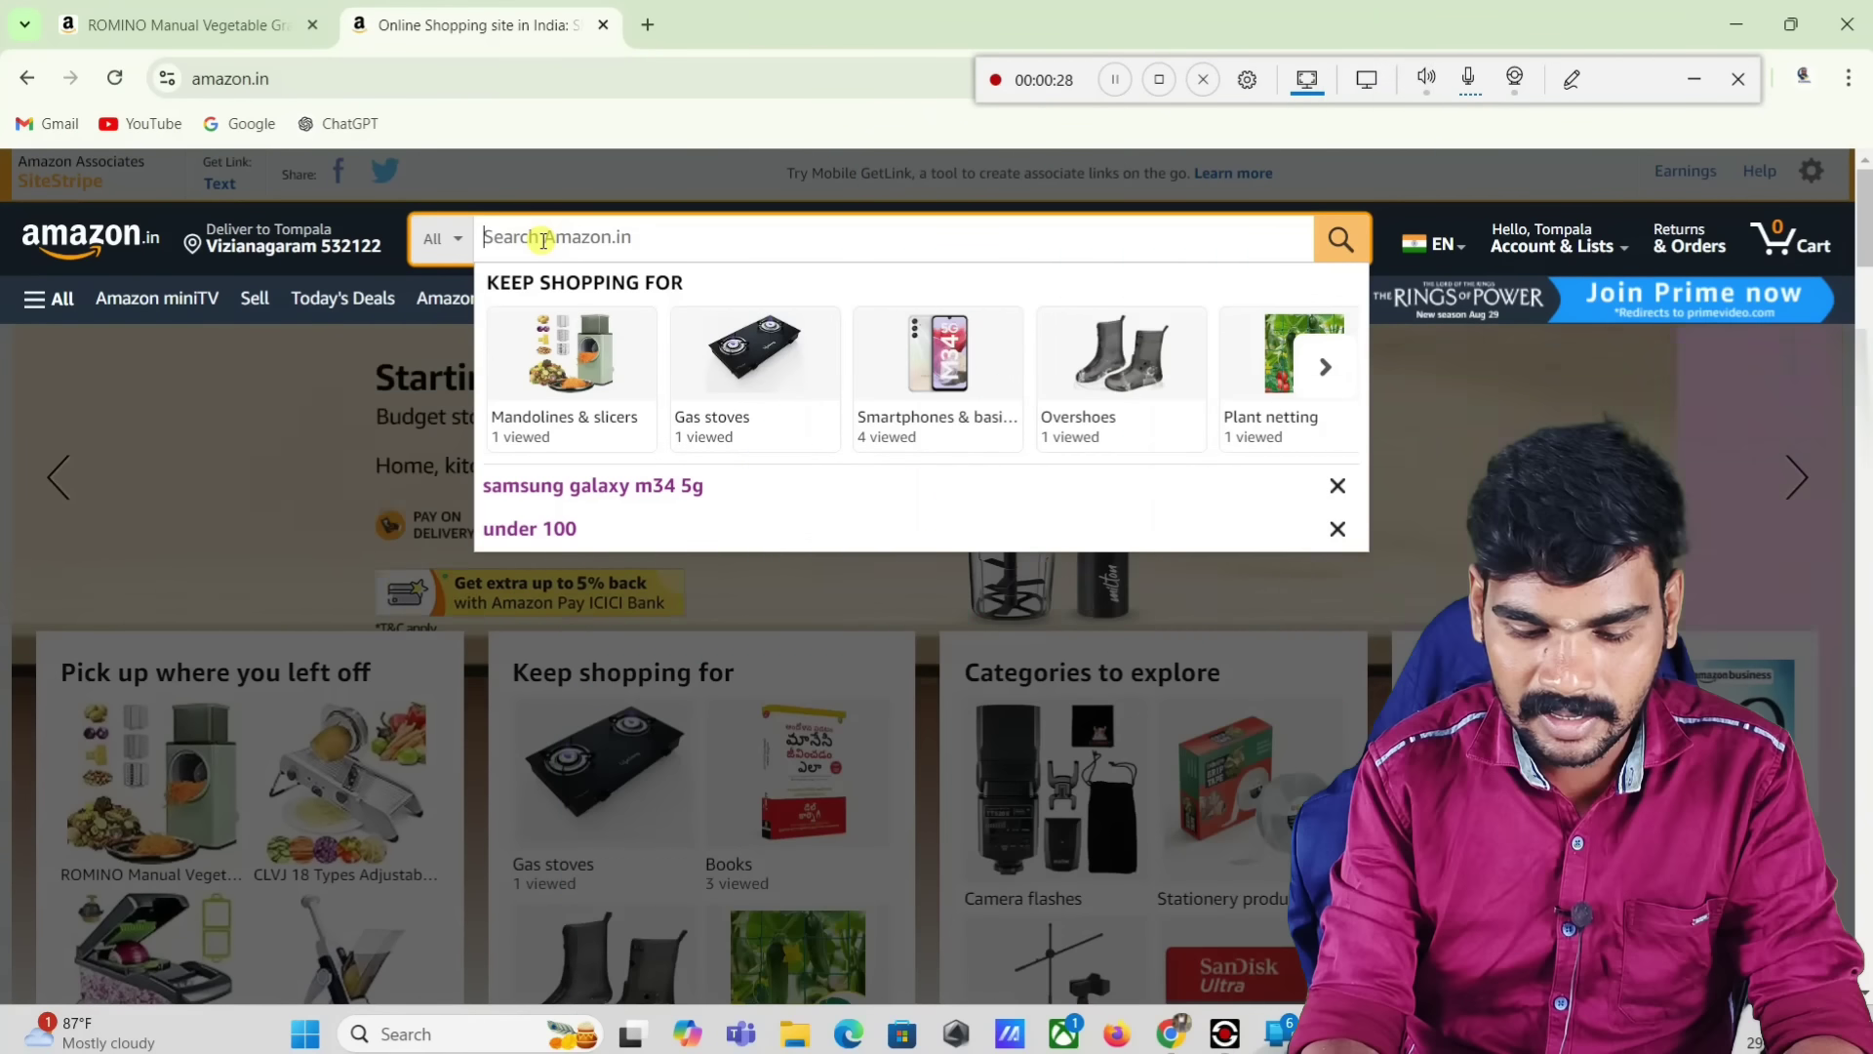
type("kitchen")
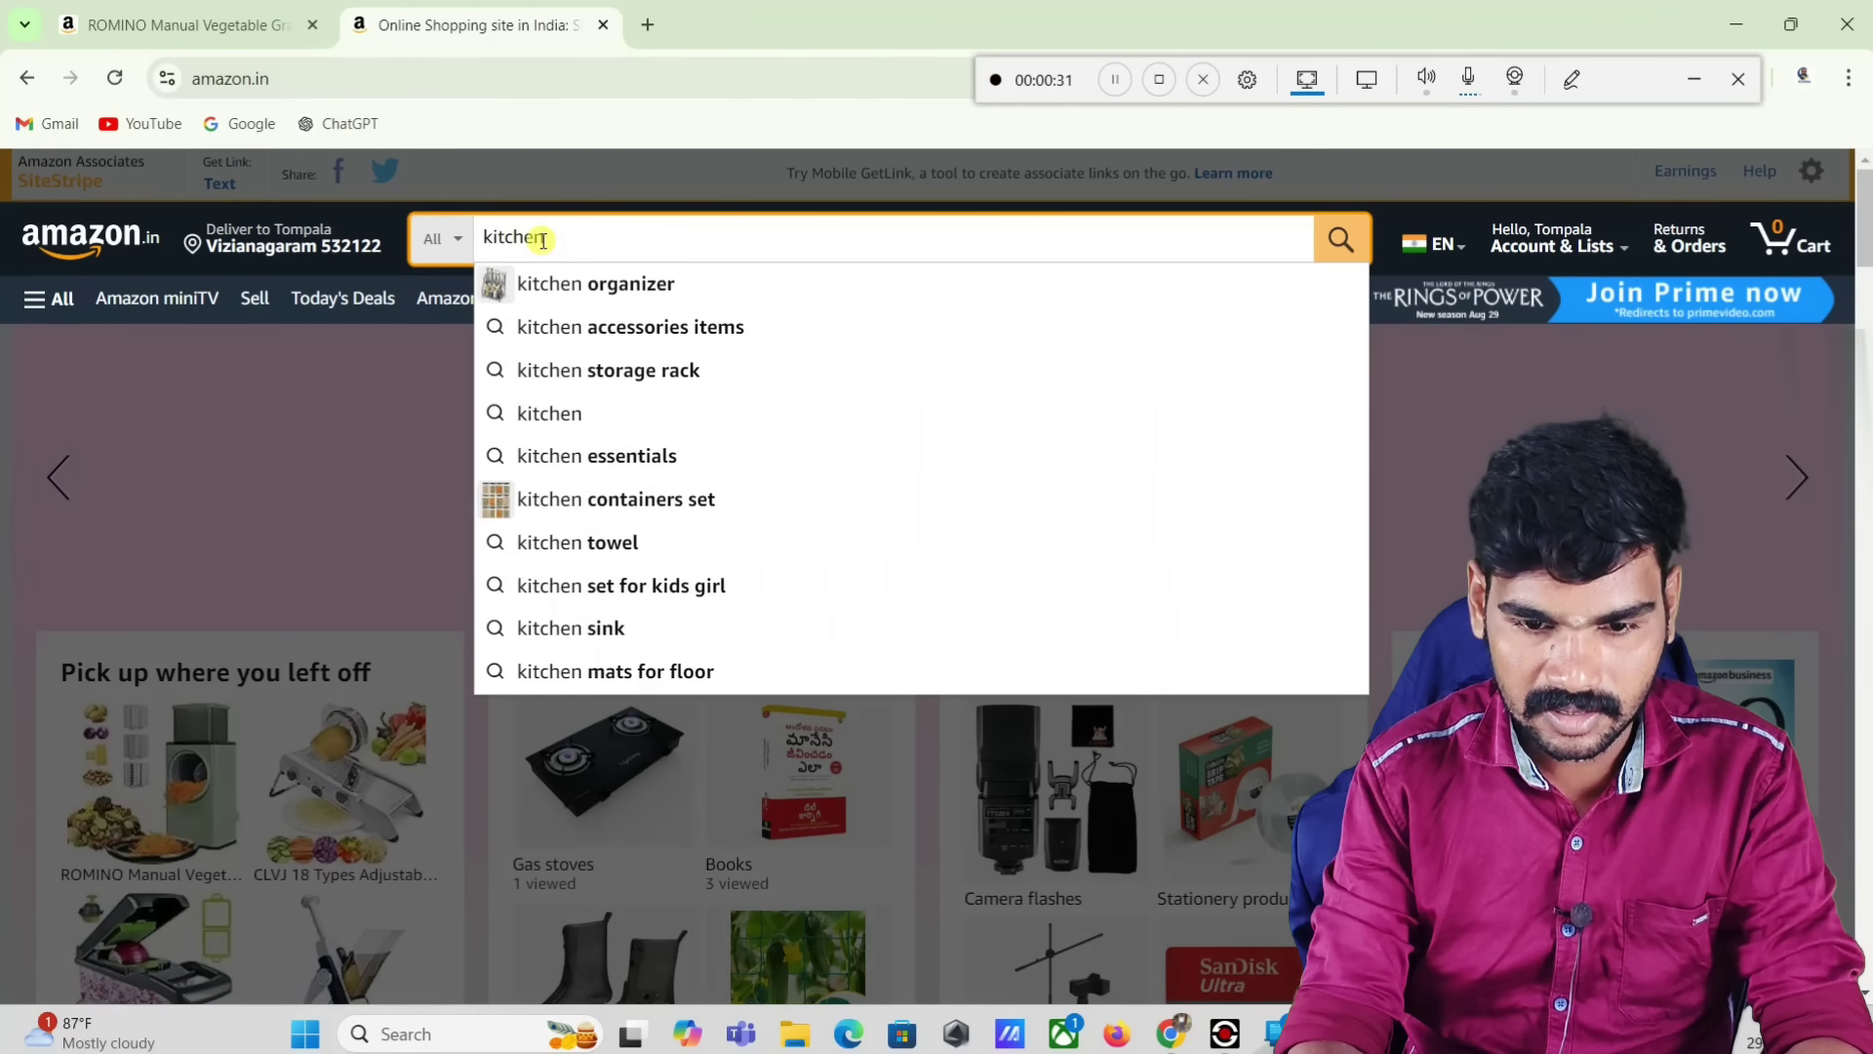
type(" gadg")
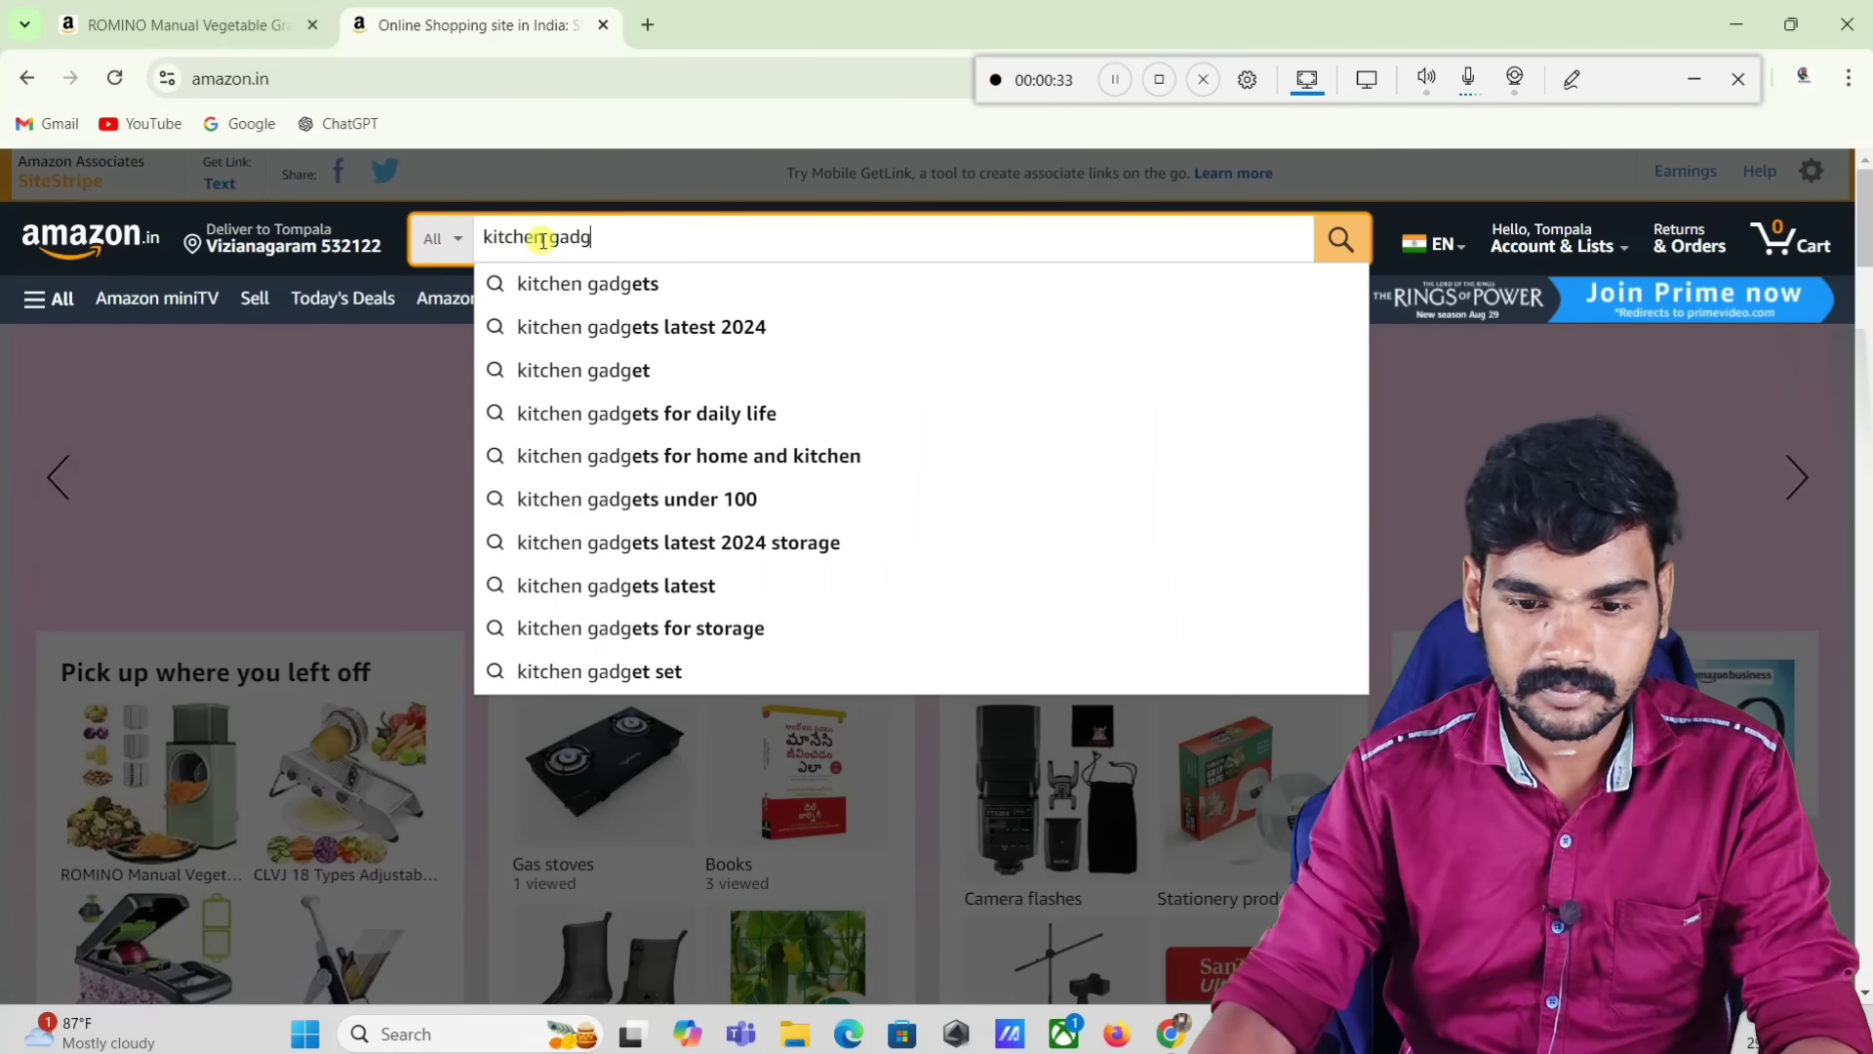
left_click(678, 325)
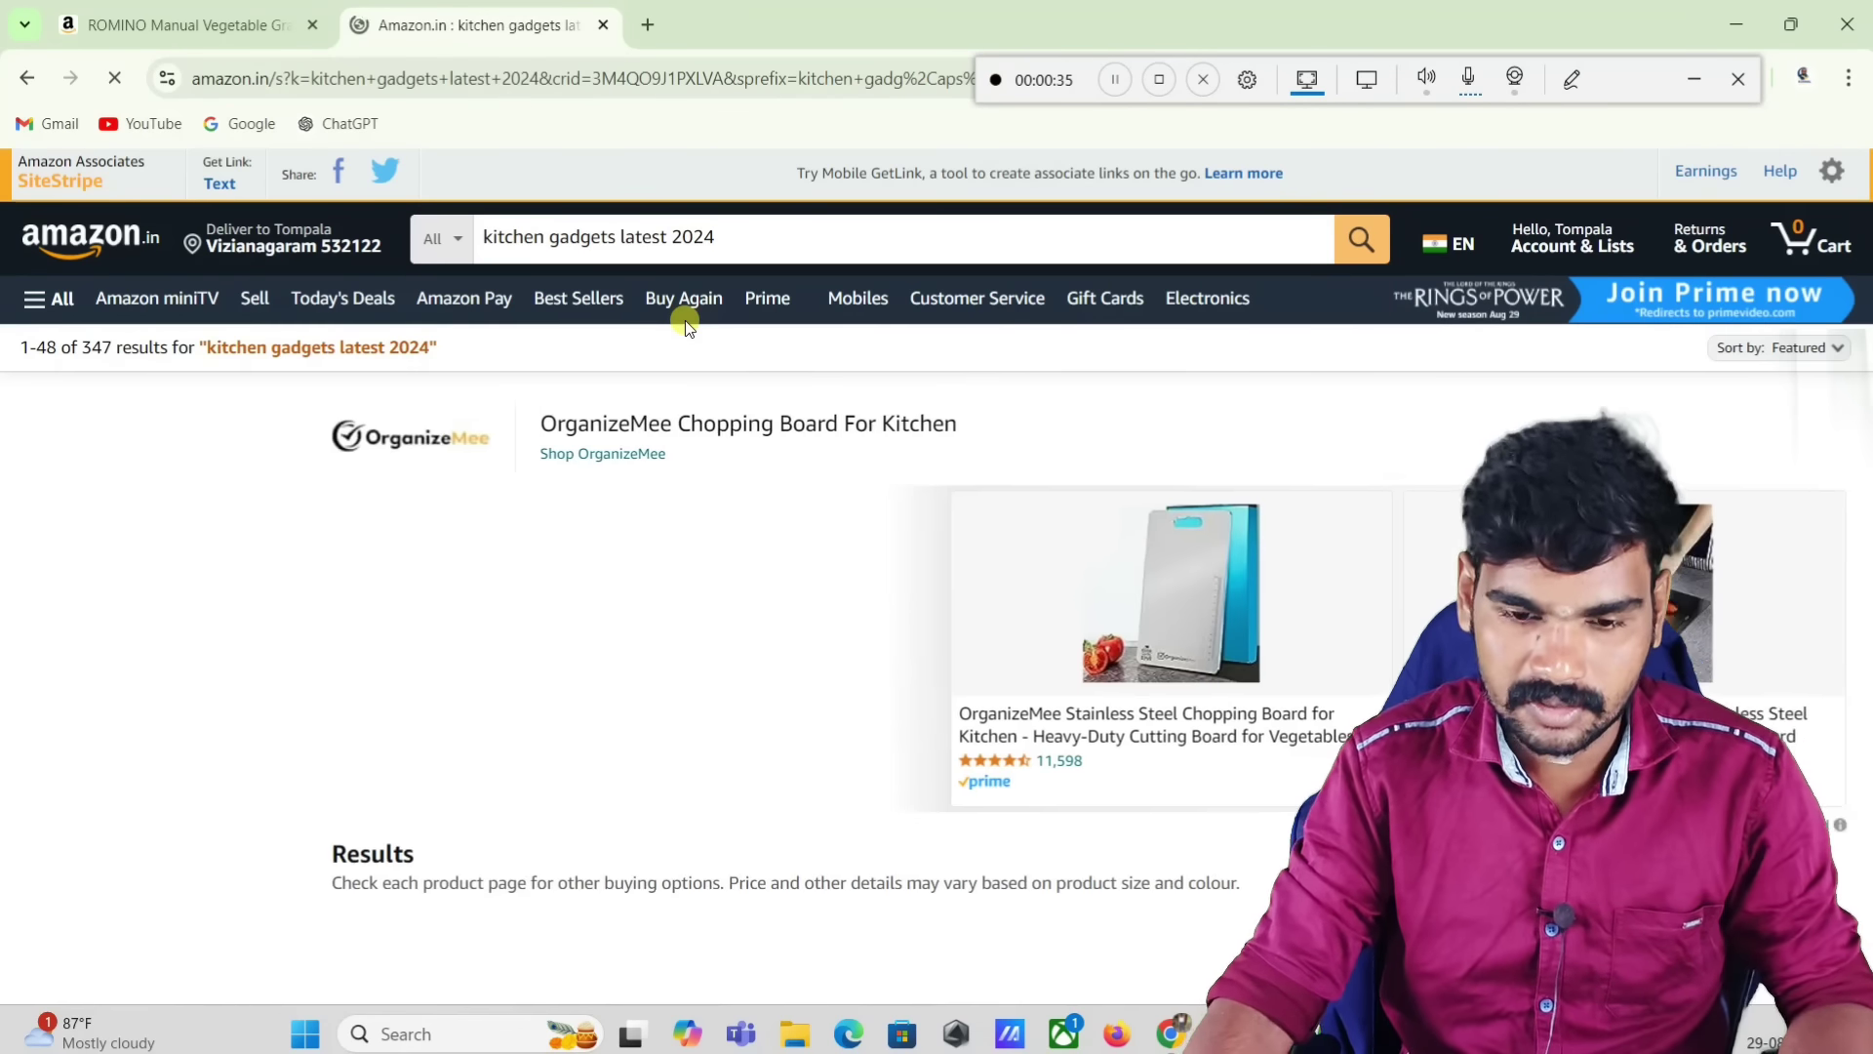
scroll(1866, 550, "down", 5)
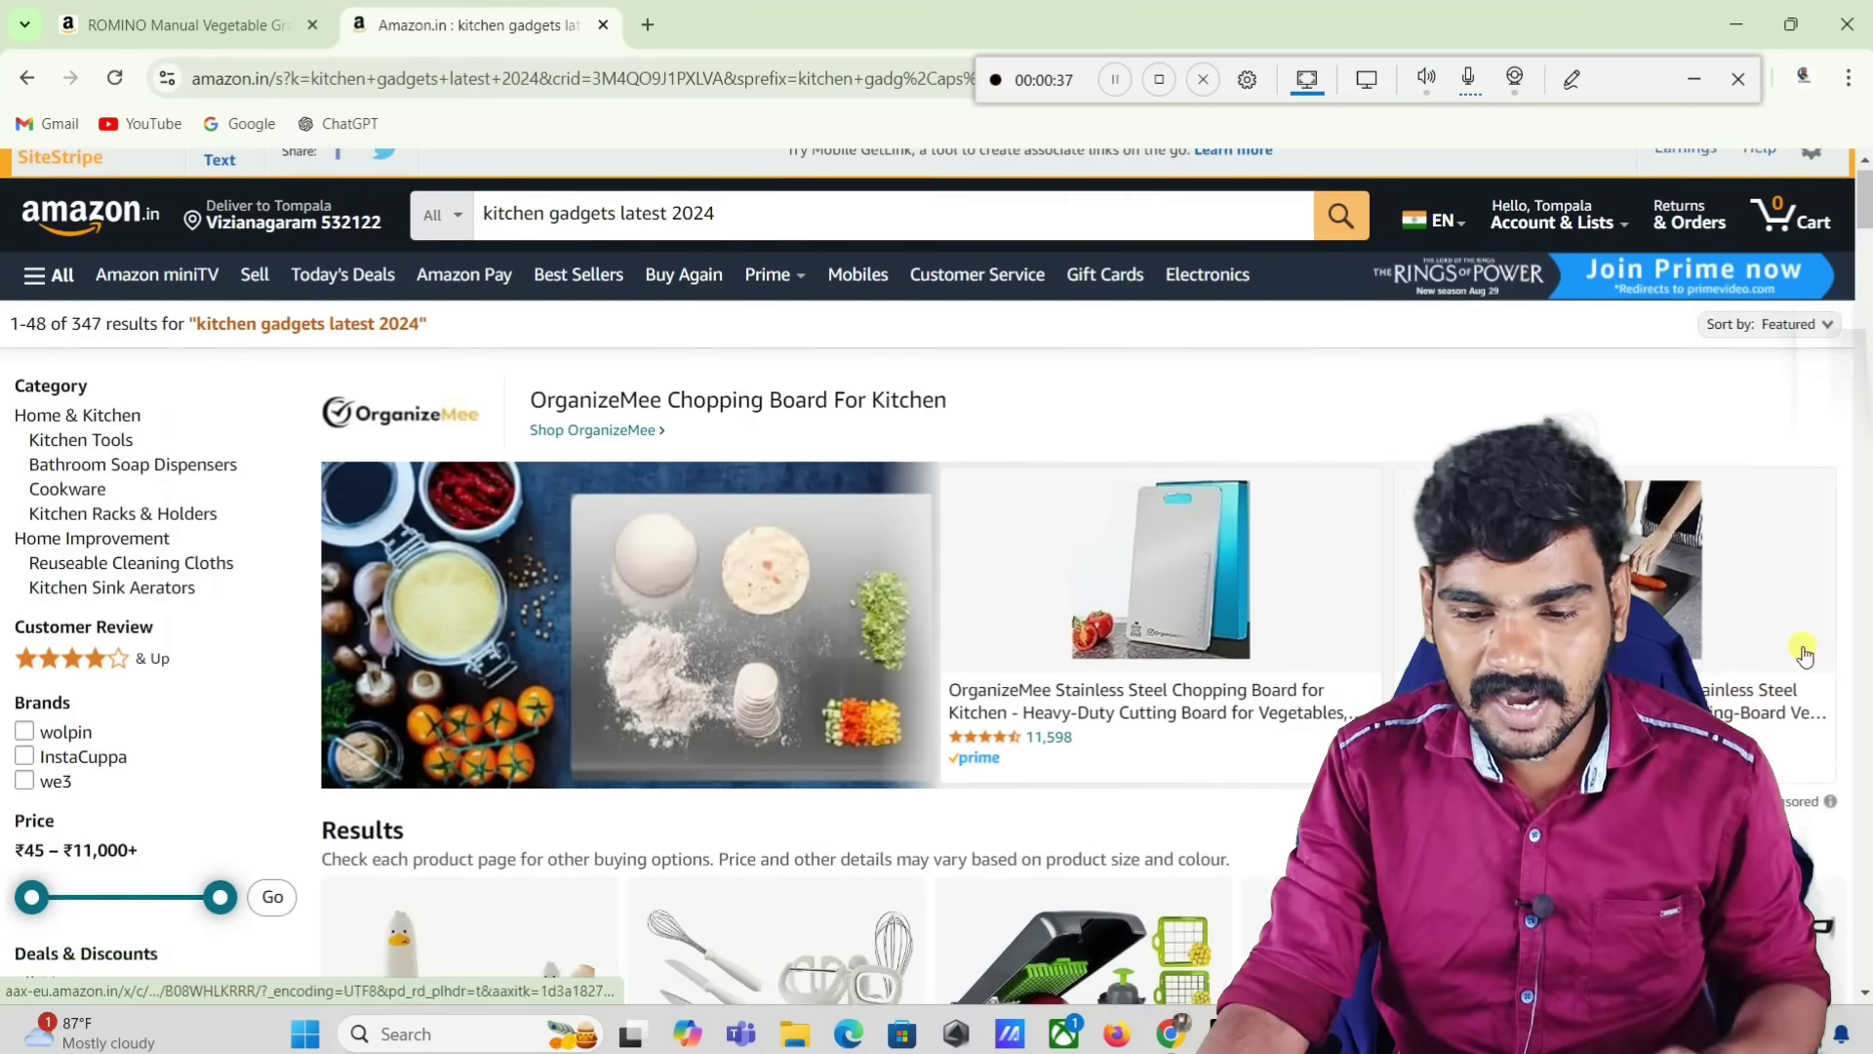
scroll(1865, 550, "down", 1)
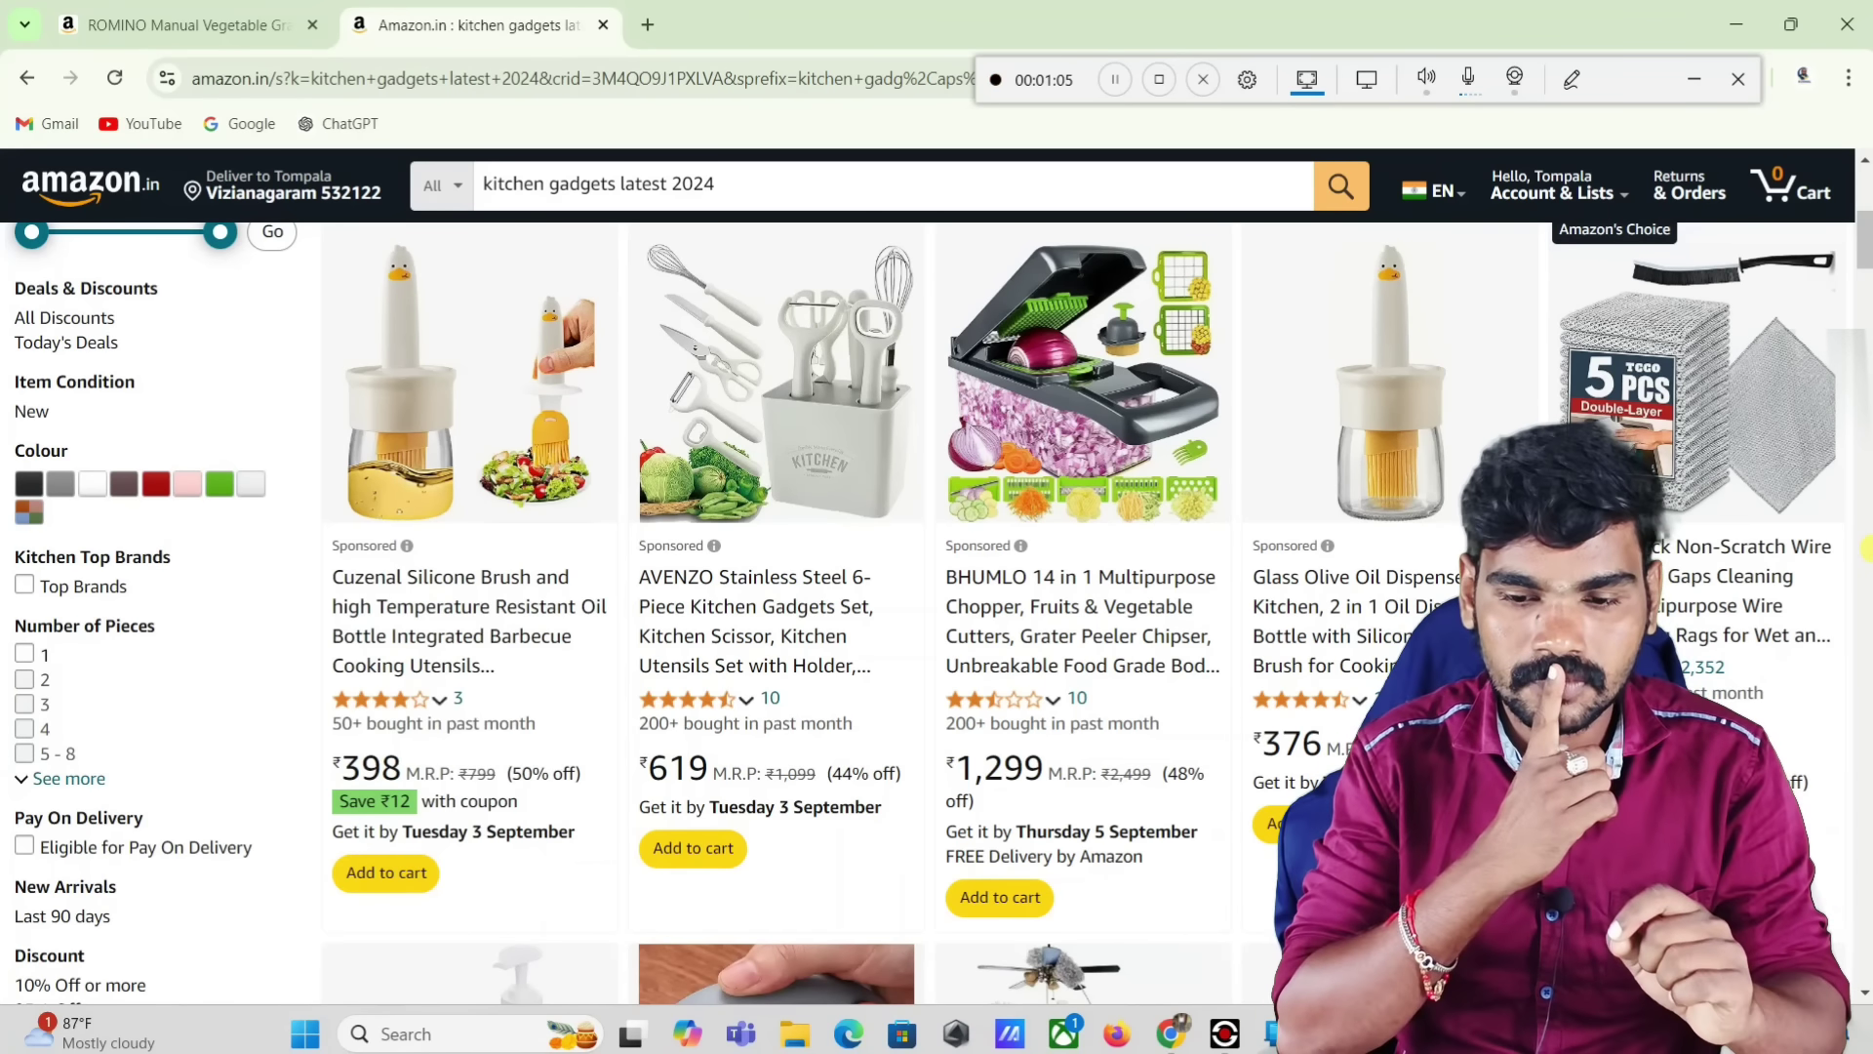
scroll(1808, 698, "up", 1)
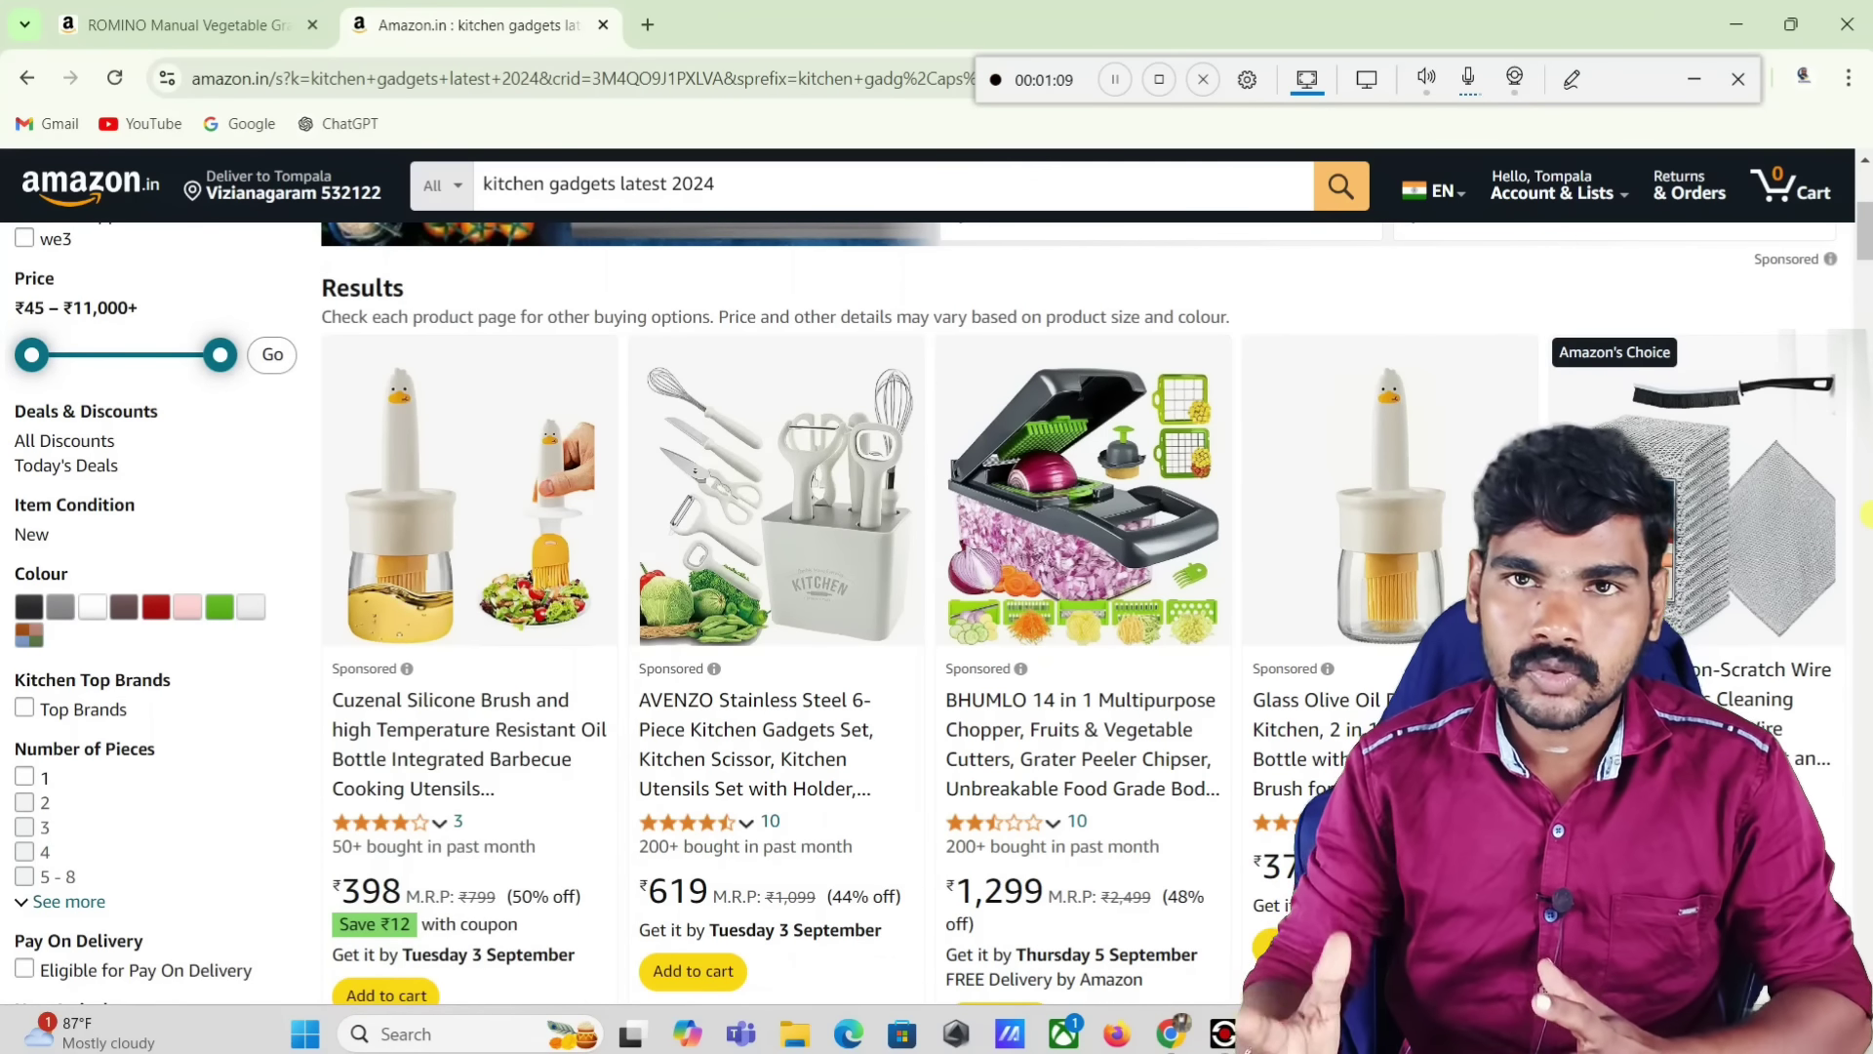
Step: Return to the ROMINO Manual Vegetable Grater page and examine its title, images, ratings, price, offers and EMI options
left_click(185, 25)
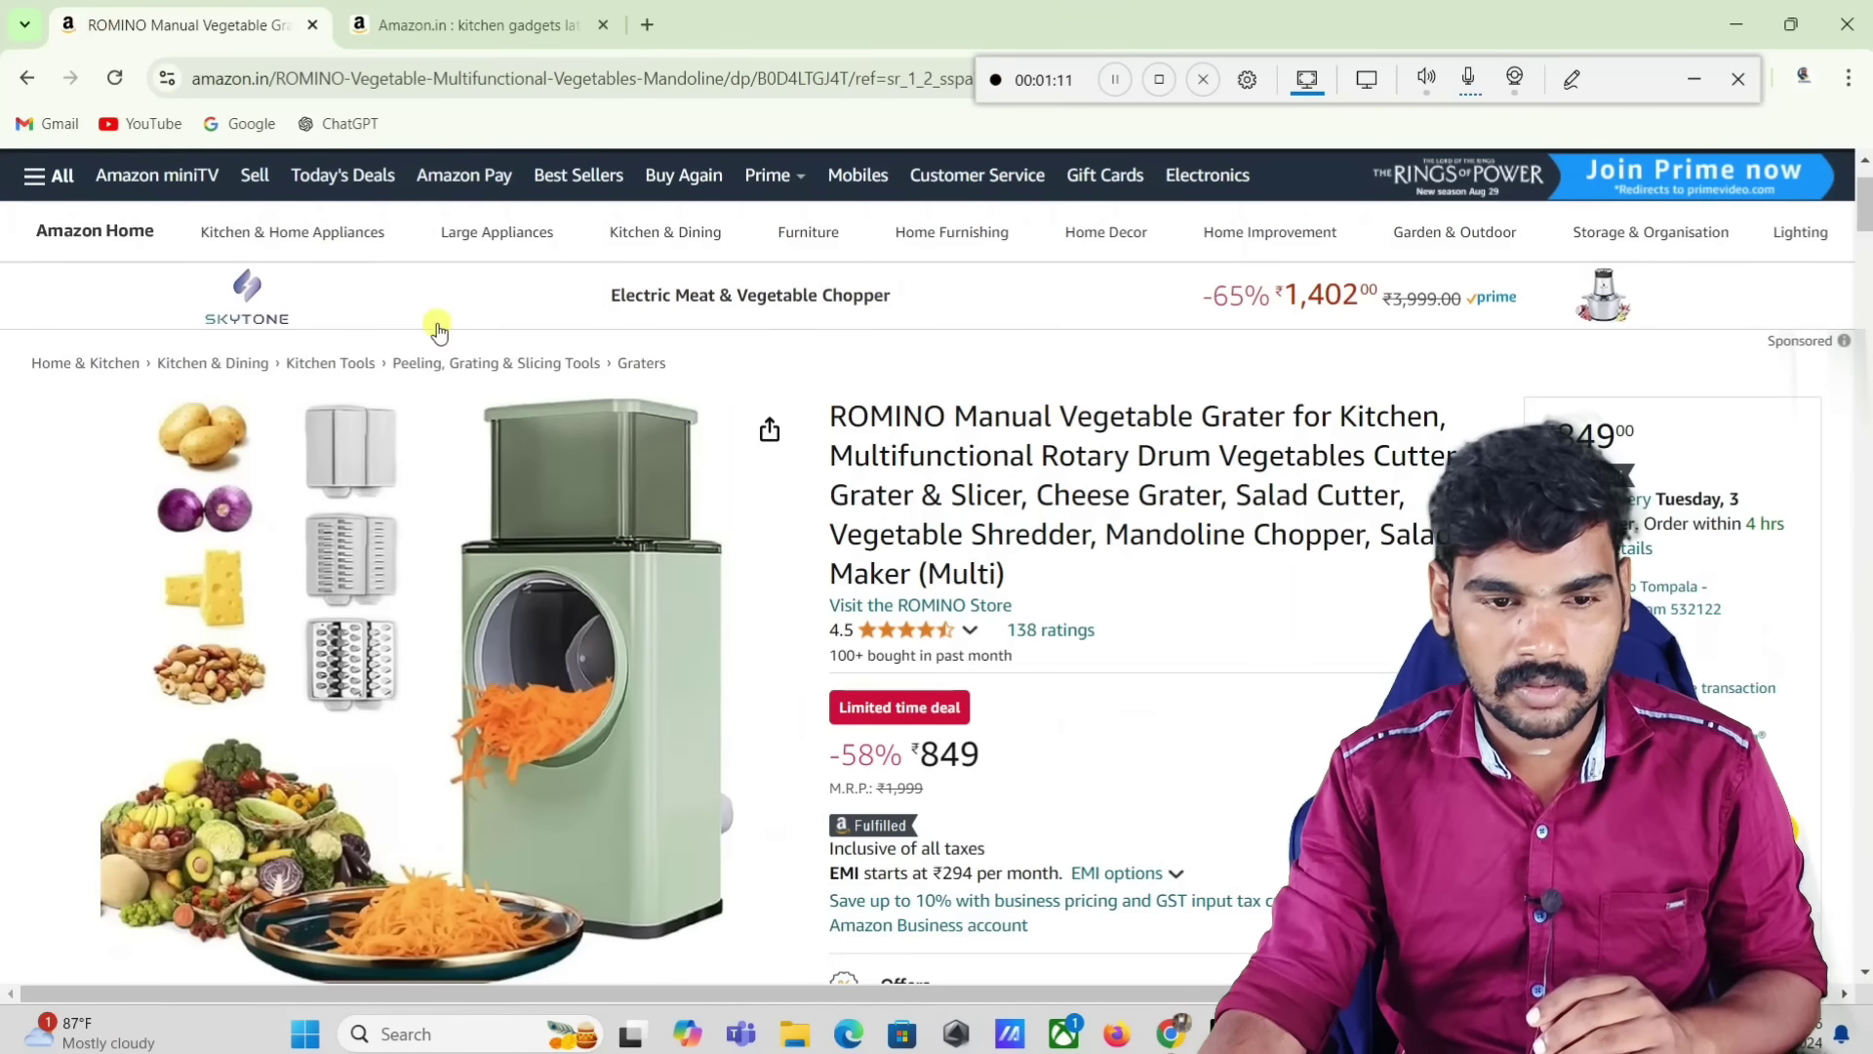
mouse_move(492, 354)
scroll(868, 435, "down", 5)
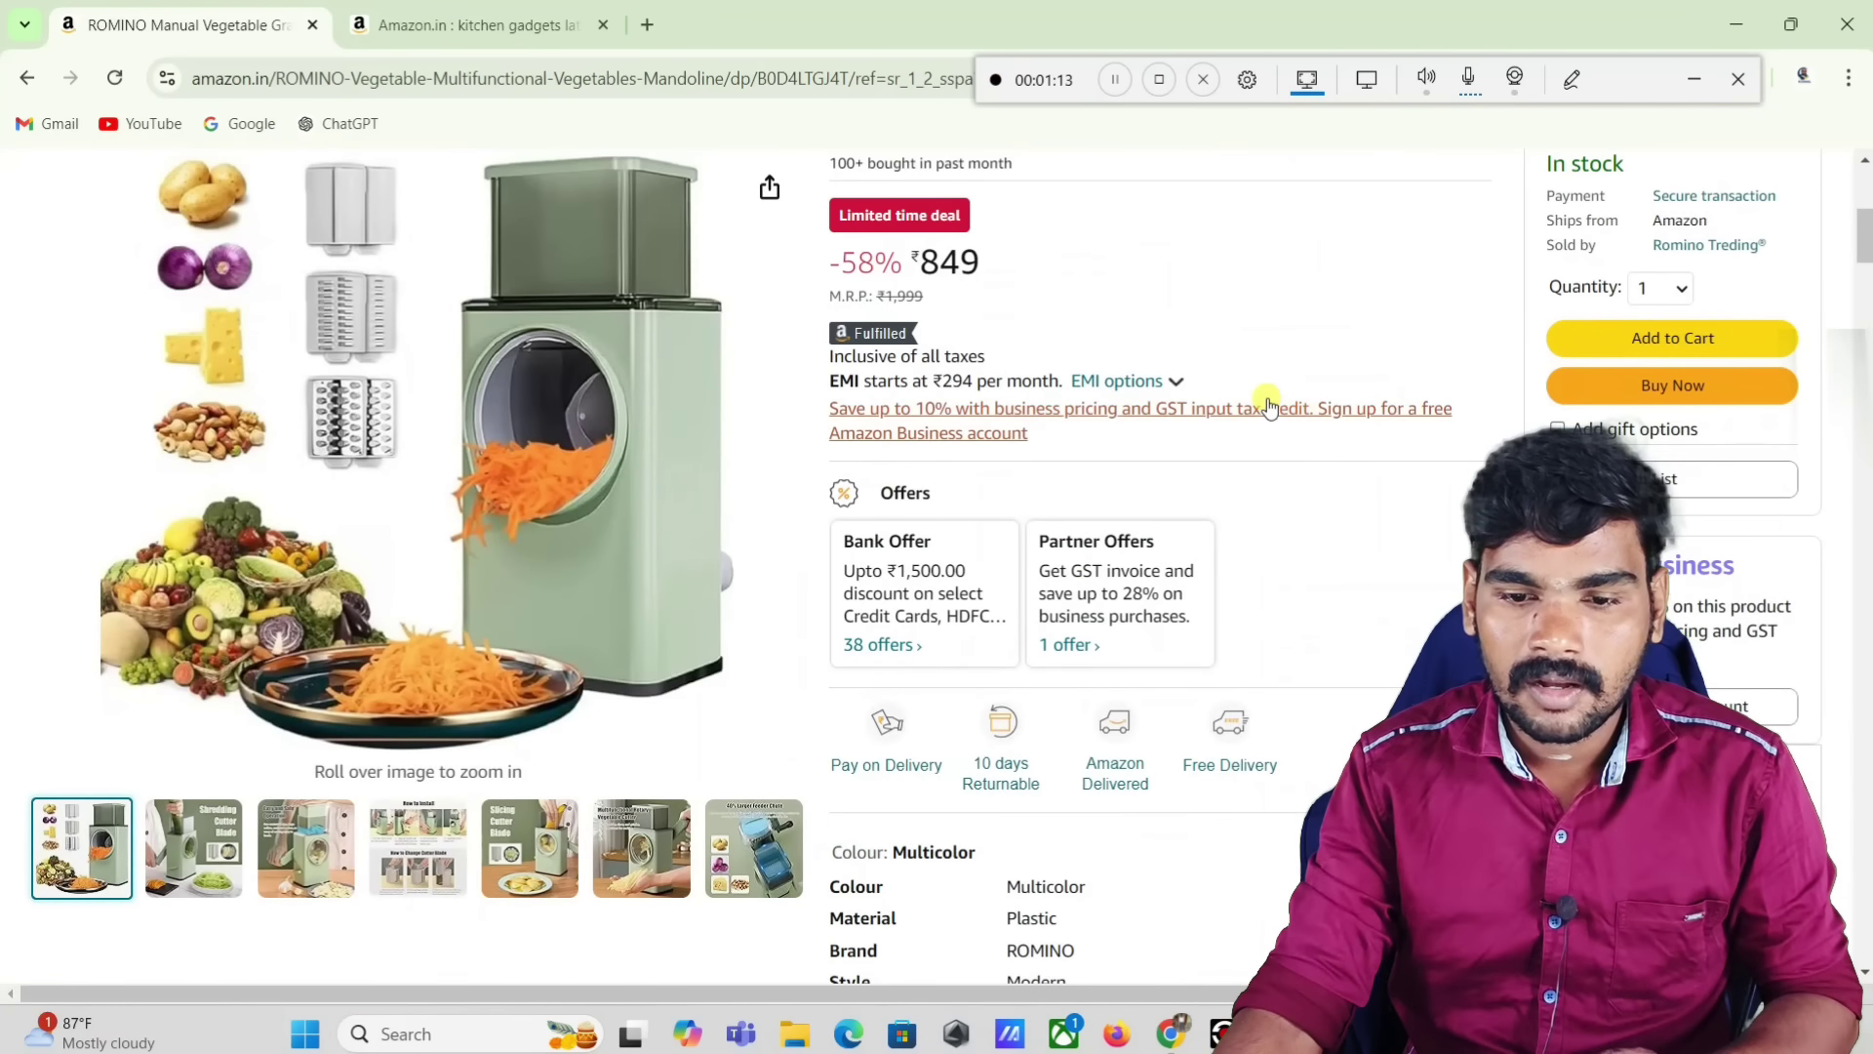
scroll(1299, 456, "up", 1)
scroll(1299, 455, "up", 2)
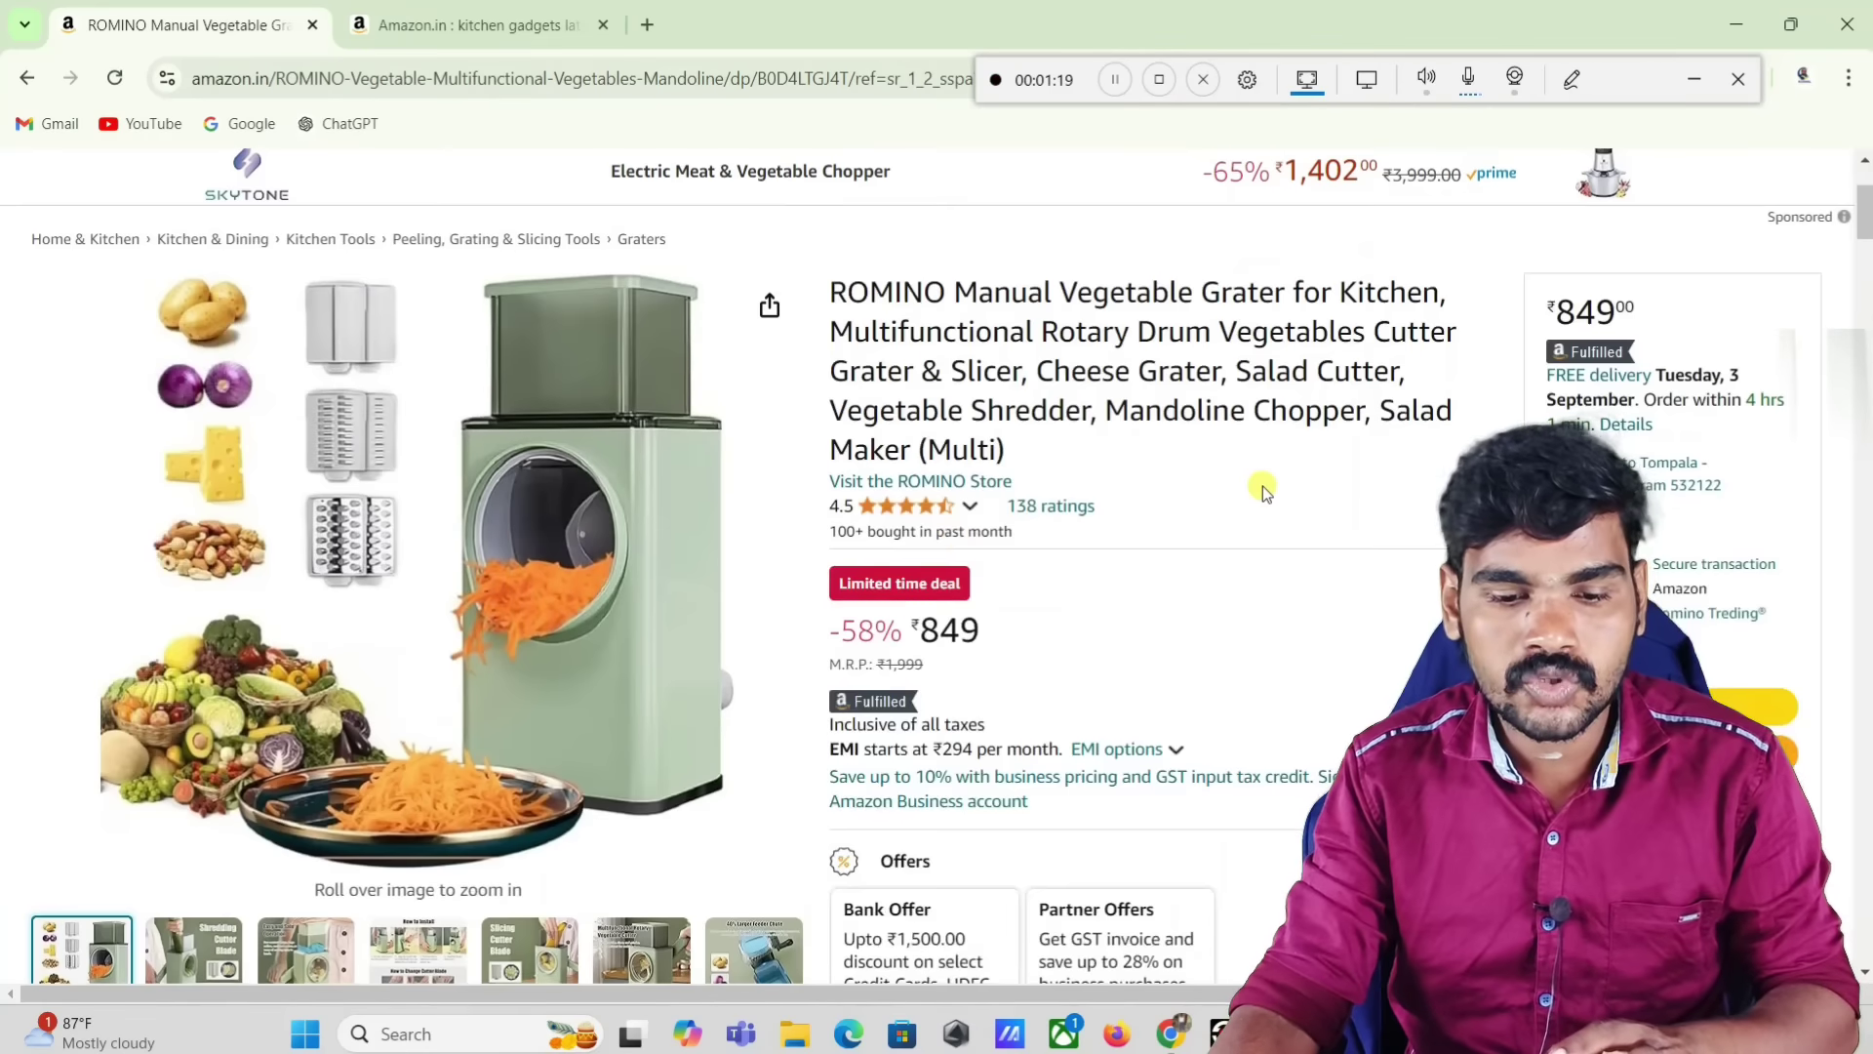
scroll(1260, 488, "down", 2)
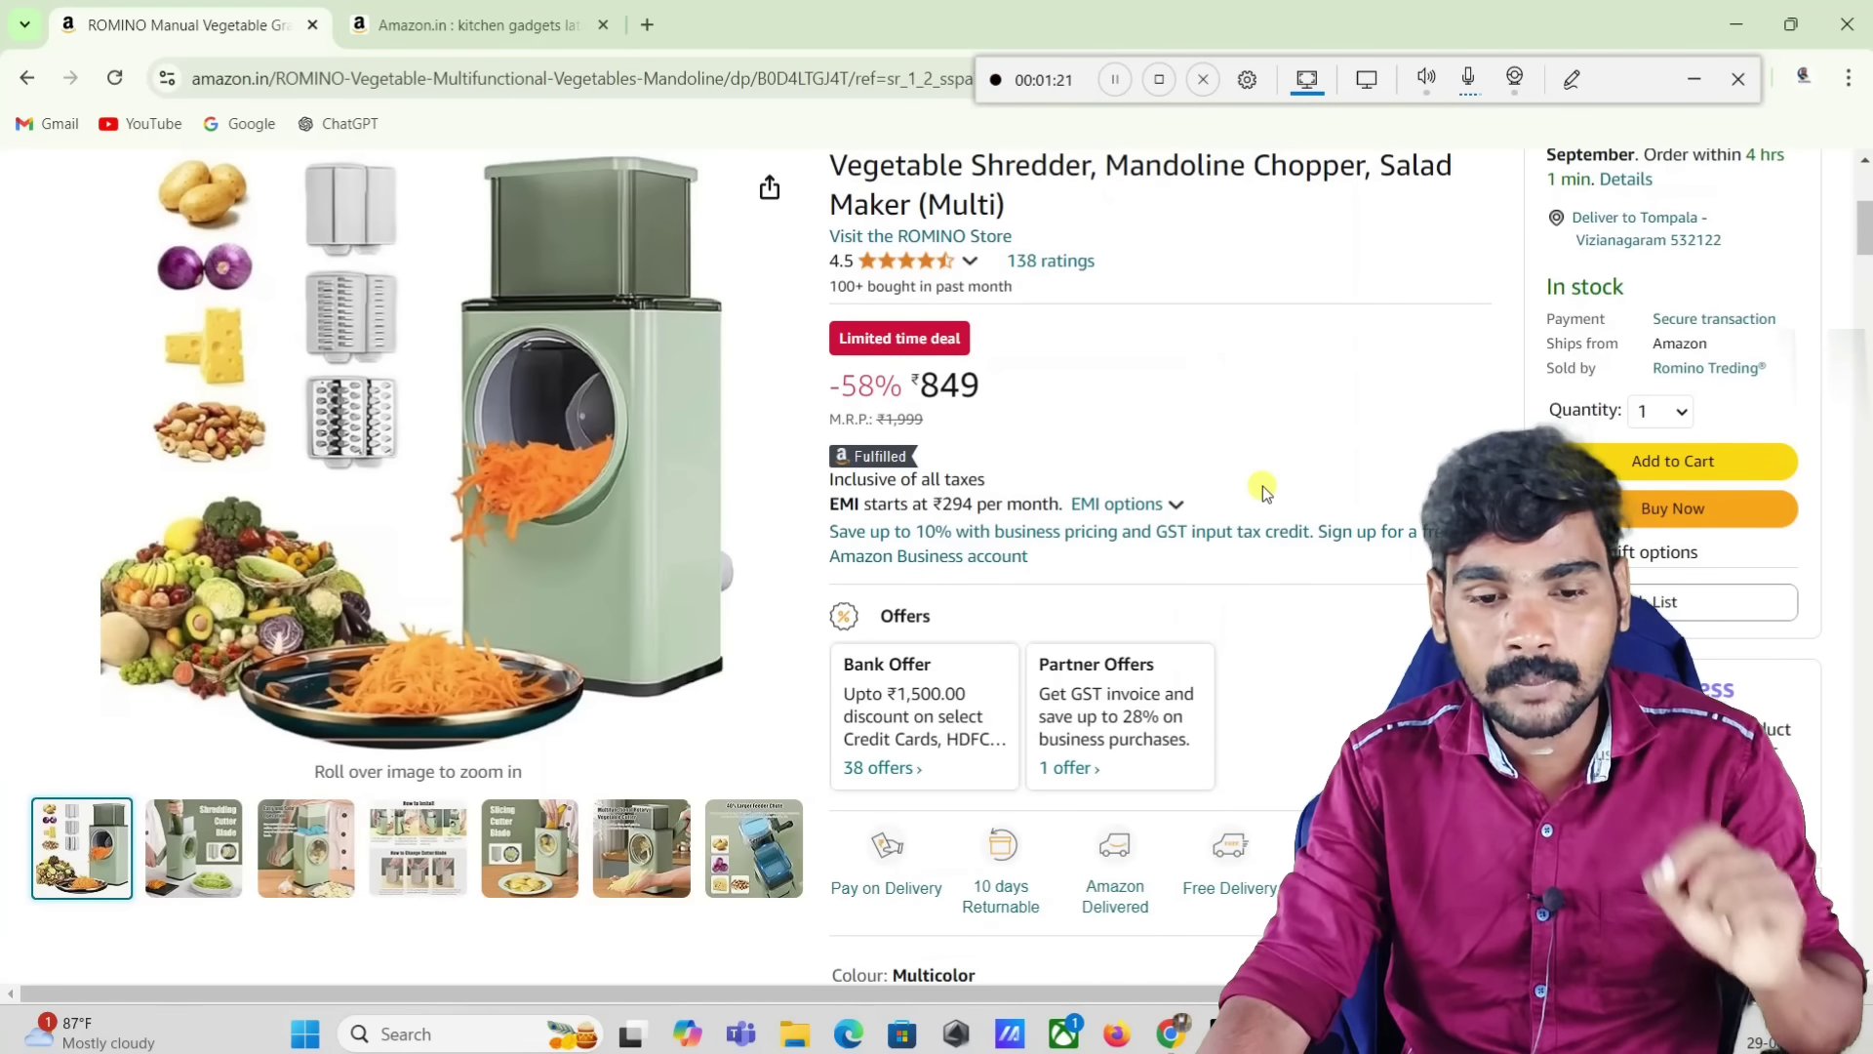
scroll(1242, 531, "up", 1)
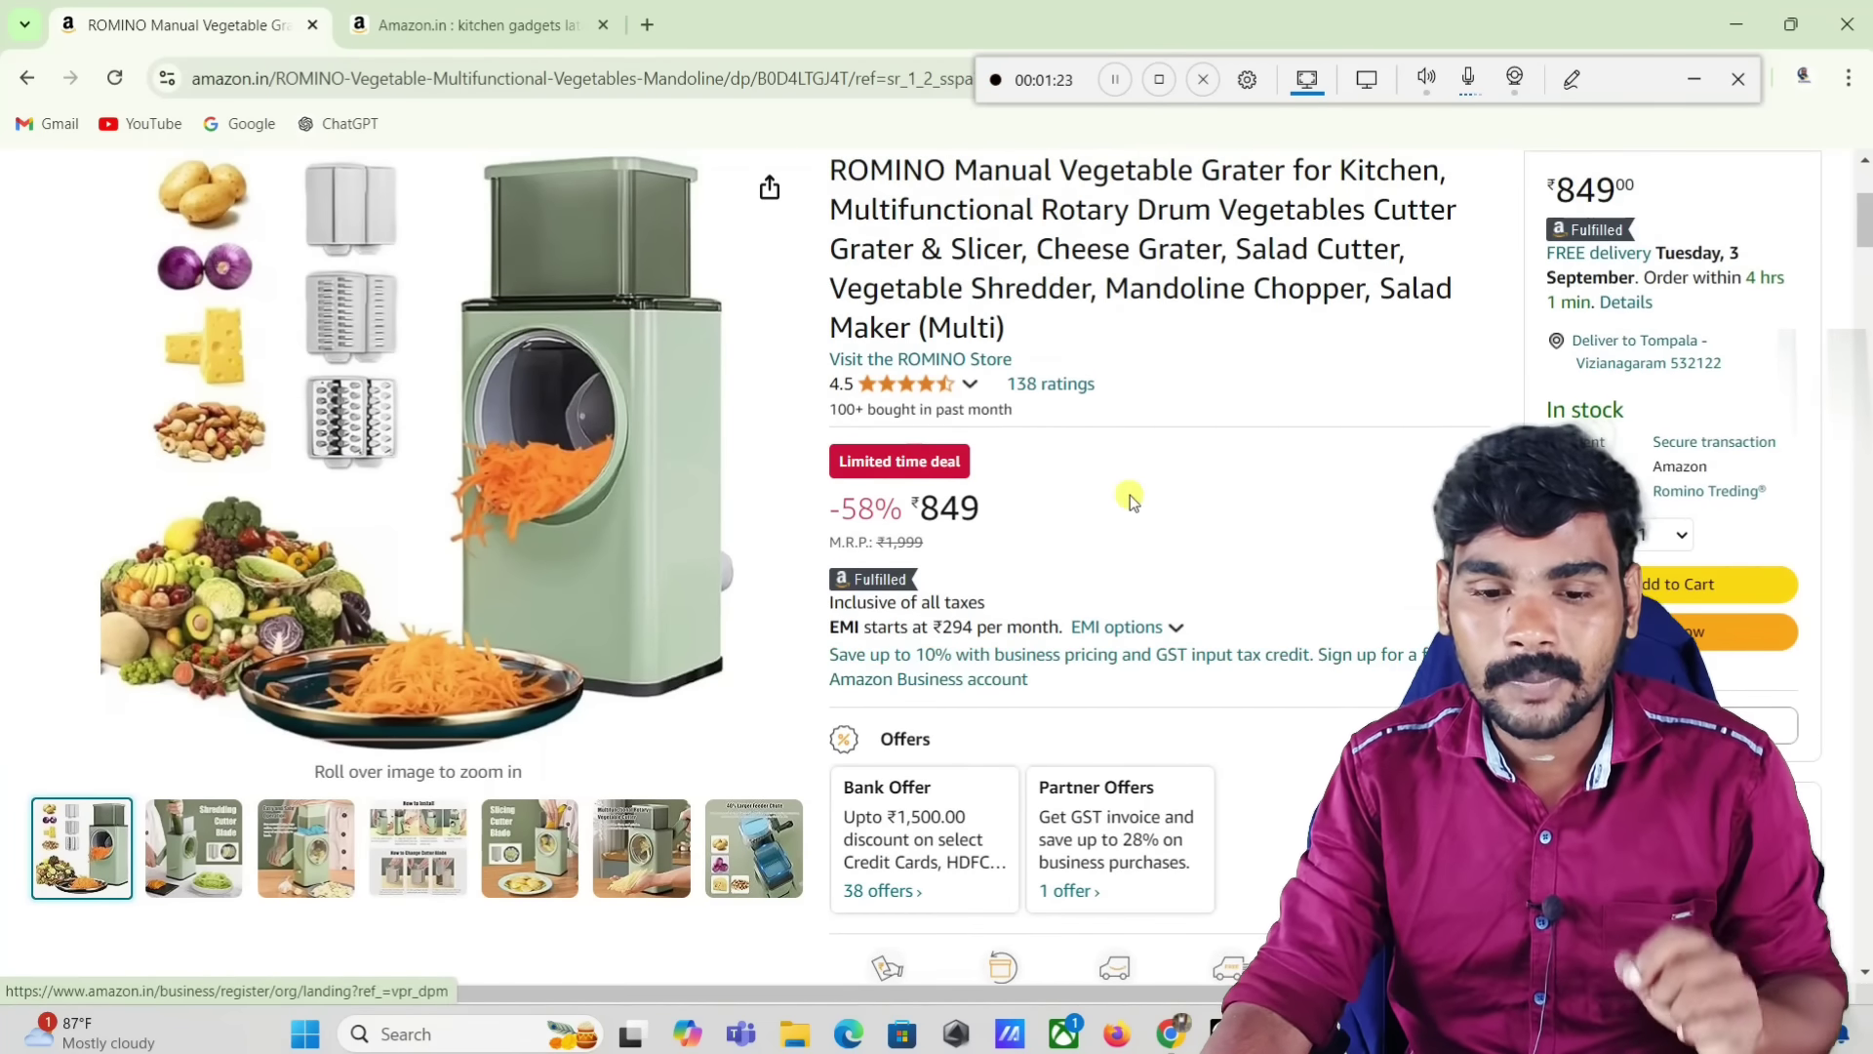
scroll(1040, 444, "up", 1)
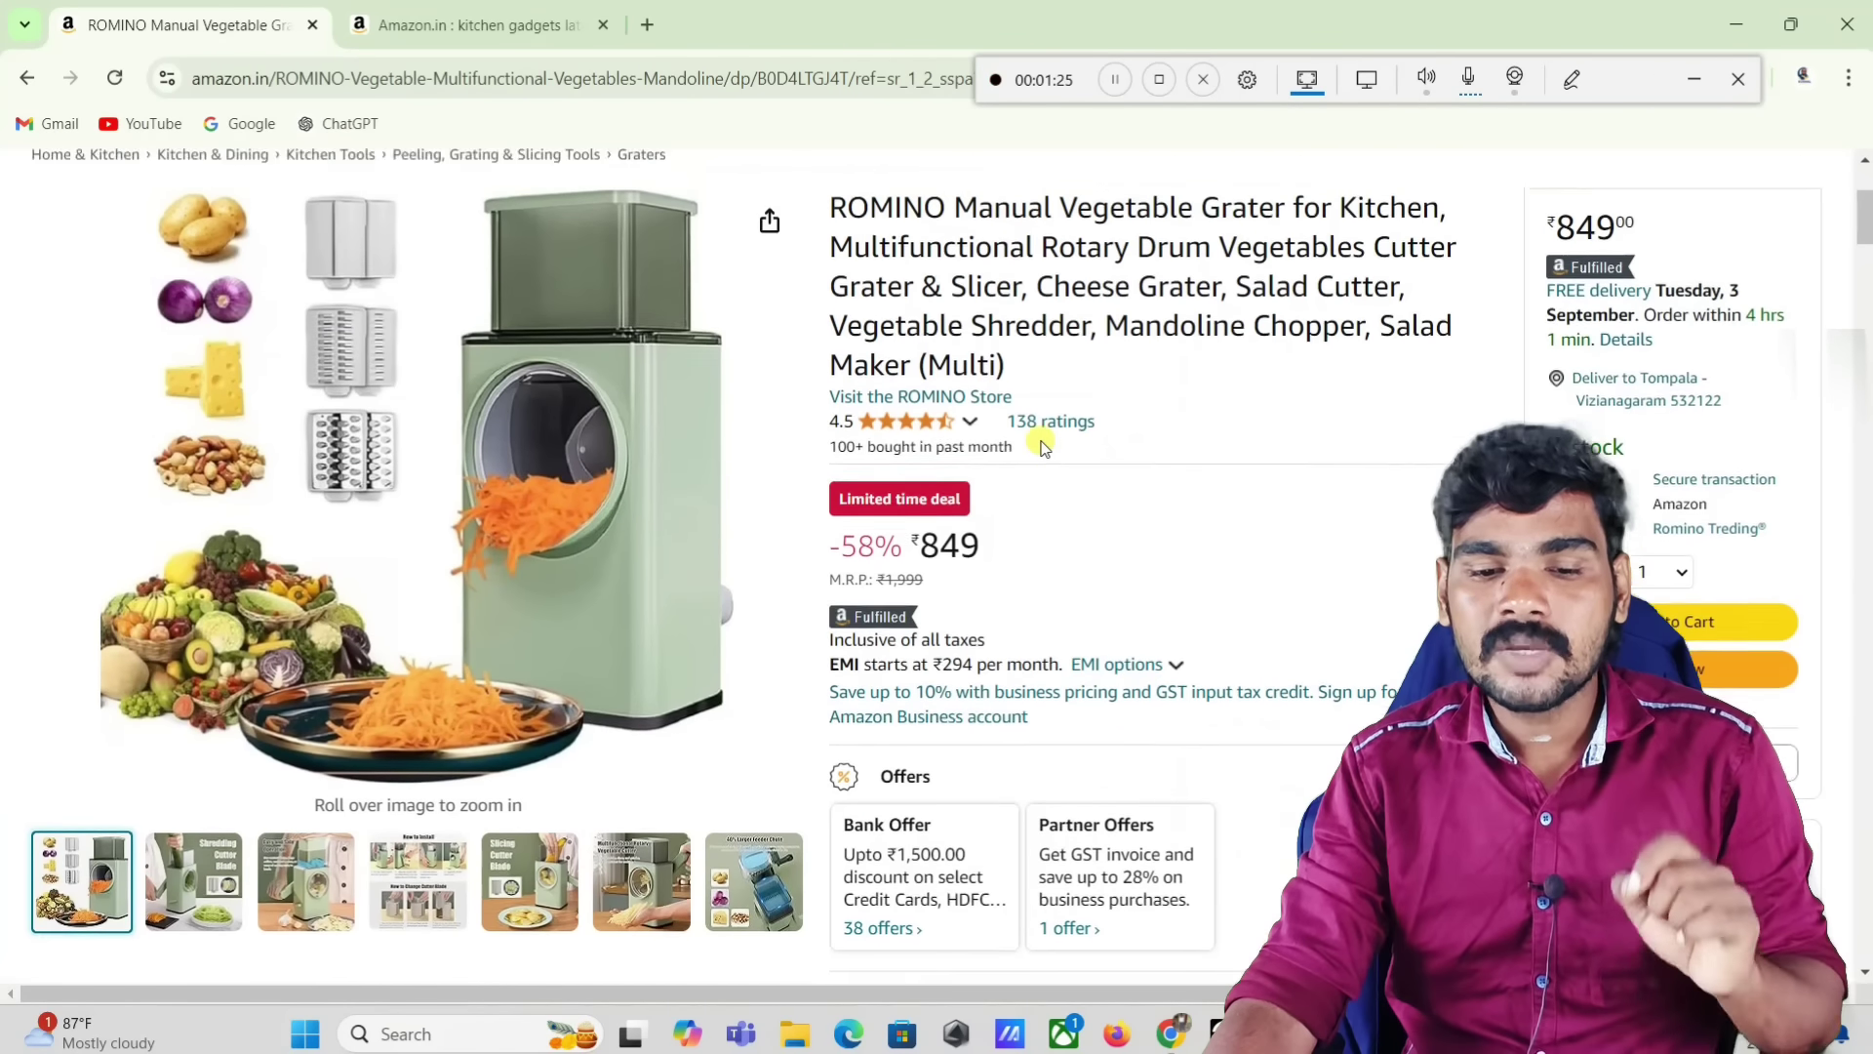
scroll(1040, 444, "down", 3)
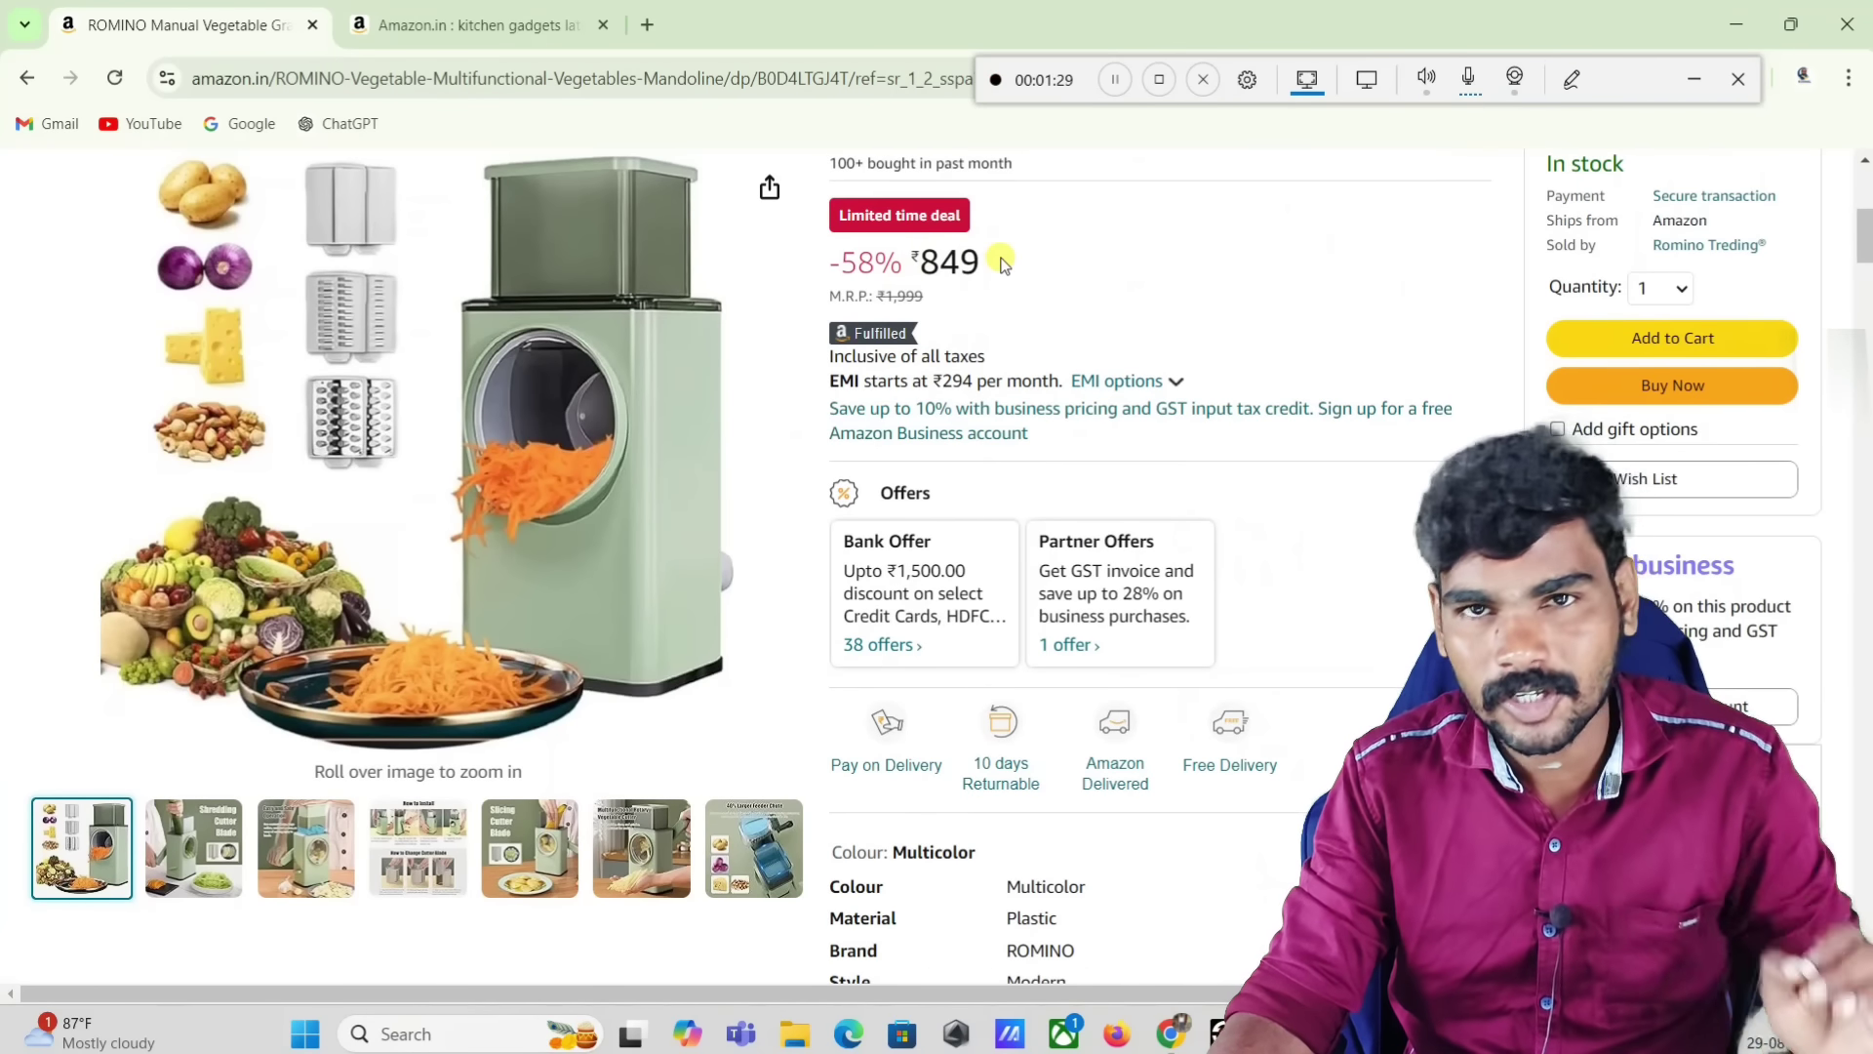
left_click(1074, 382)
key("Escape")
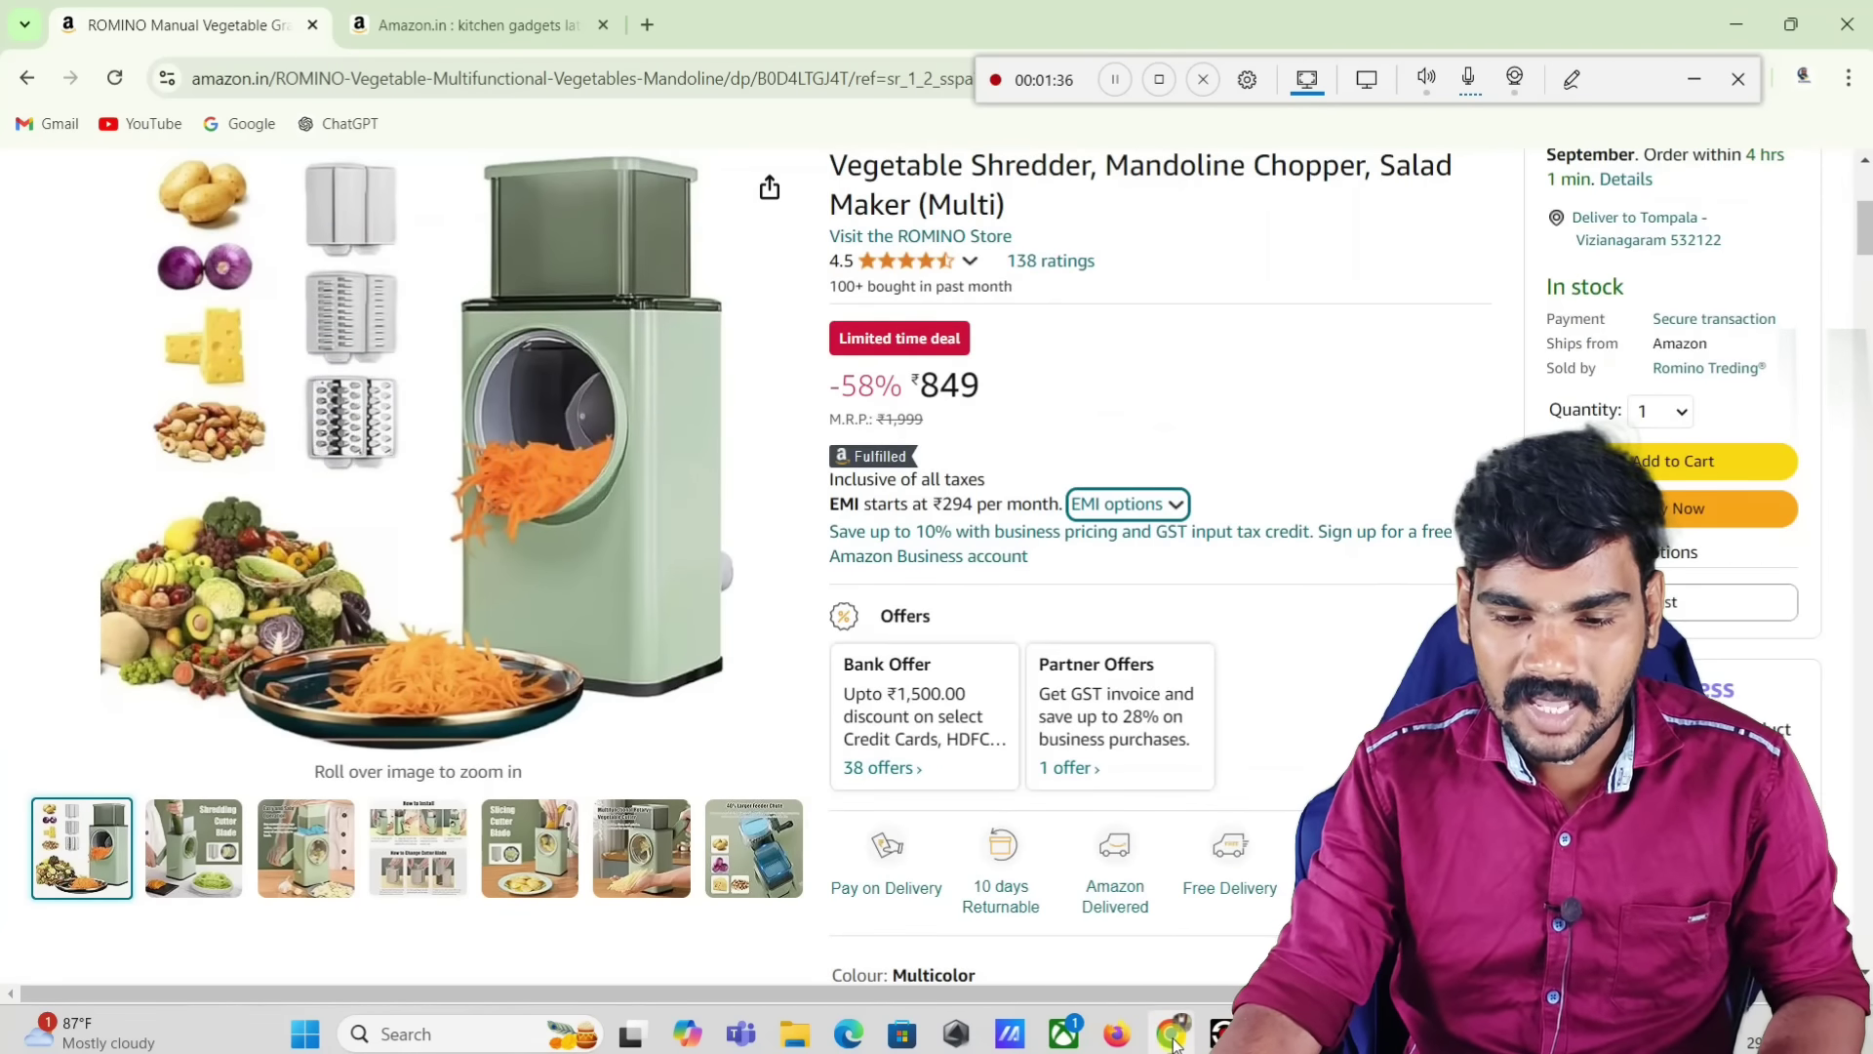
Step: Switch to the browser window with the Canva home page and look over the recent designs
left_click(1109, 1032)
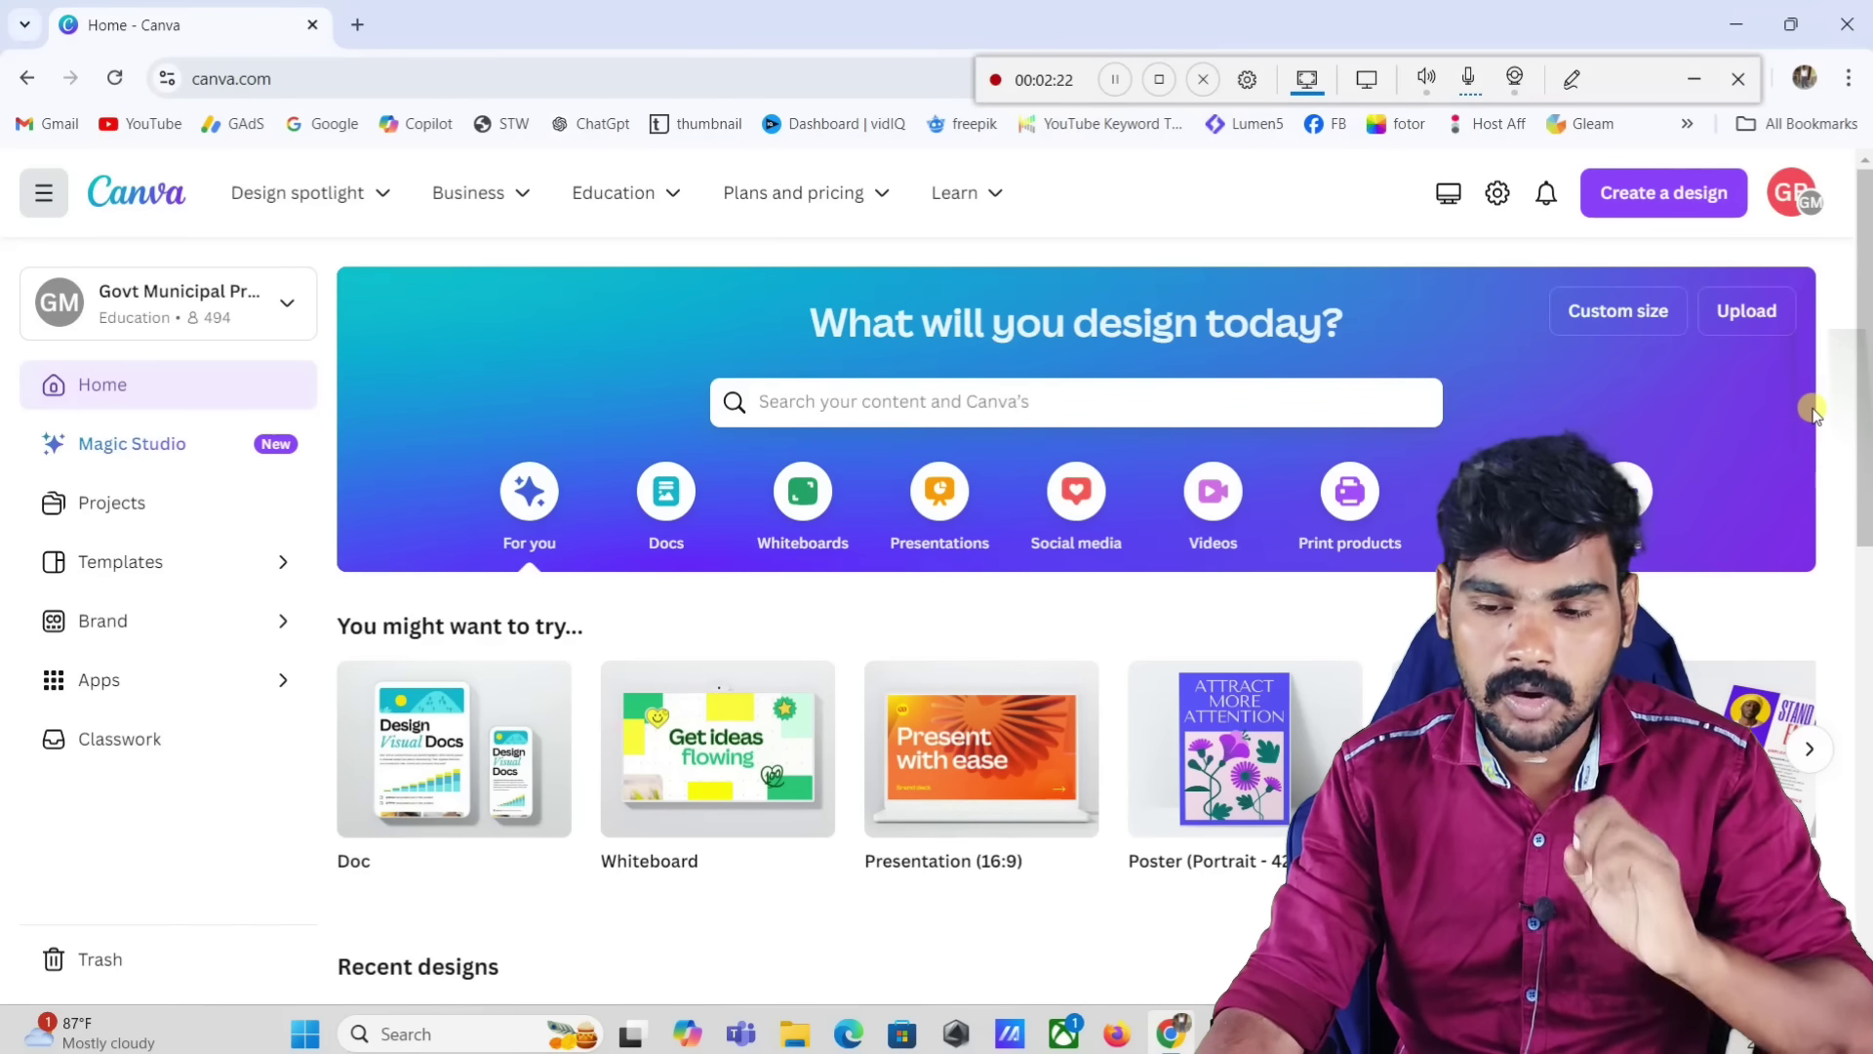
scroll(1865, 390, "down", 5)
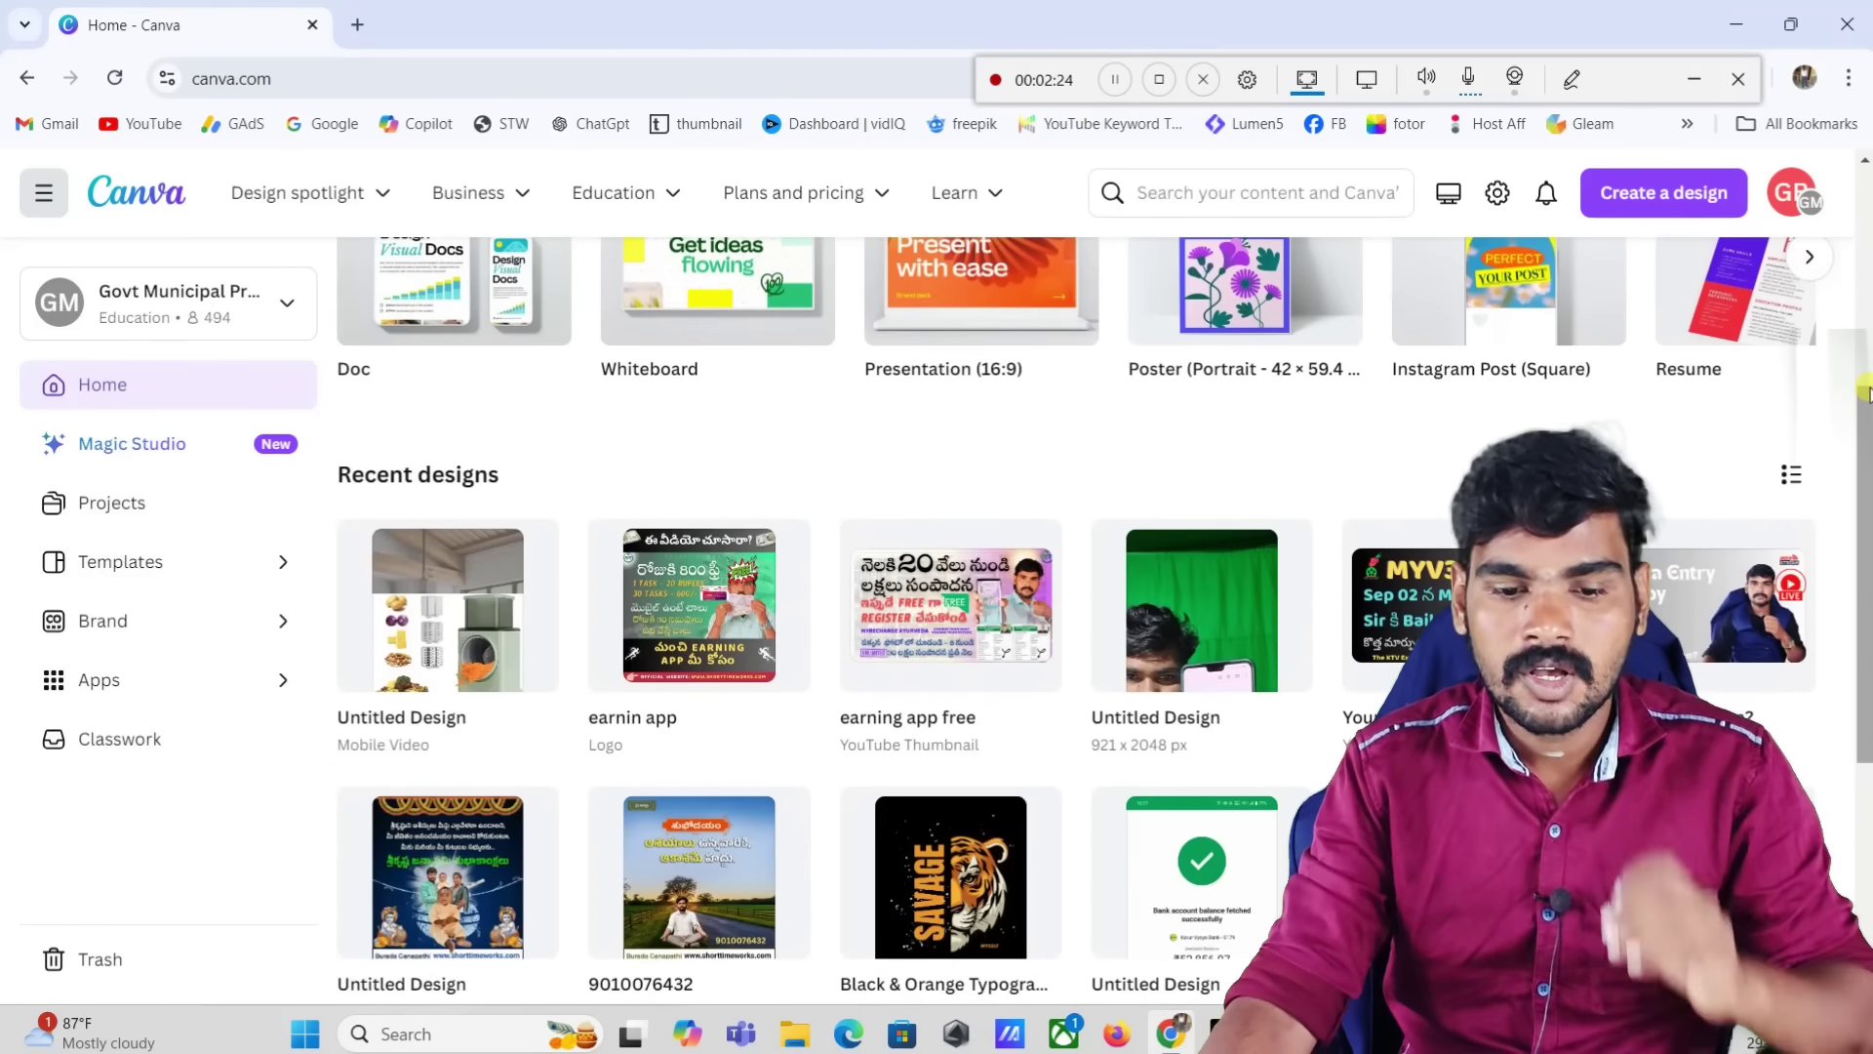
scroll(1865, 390, "up", 5)
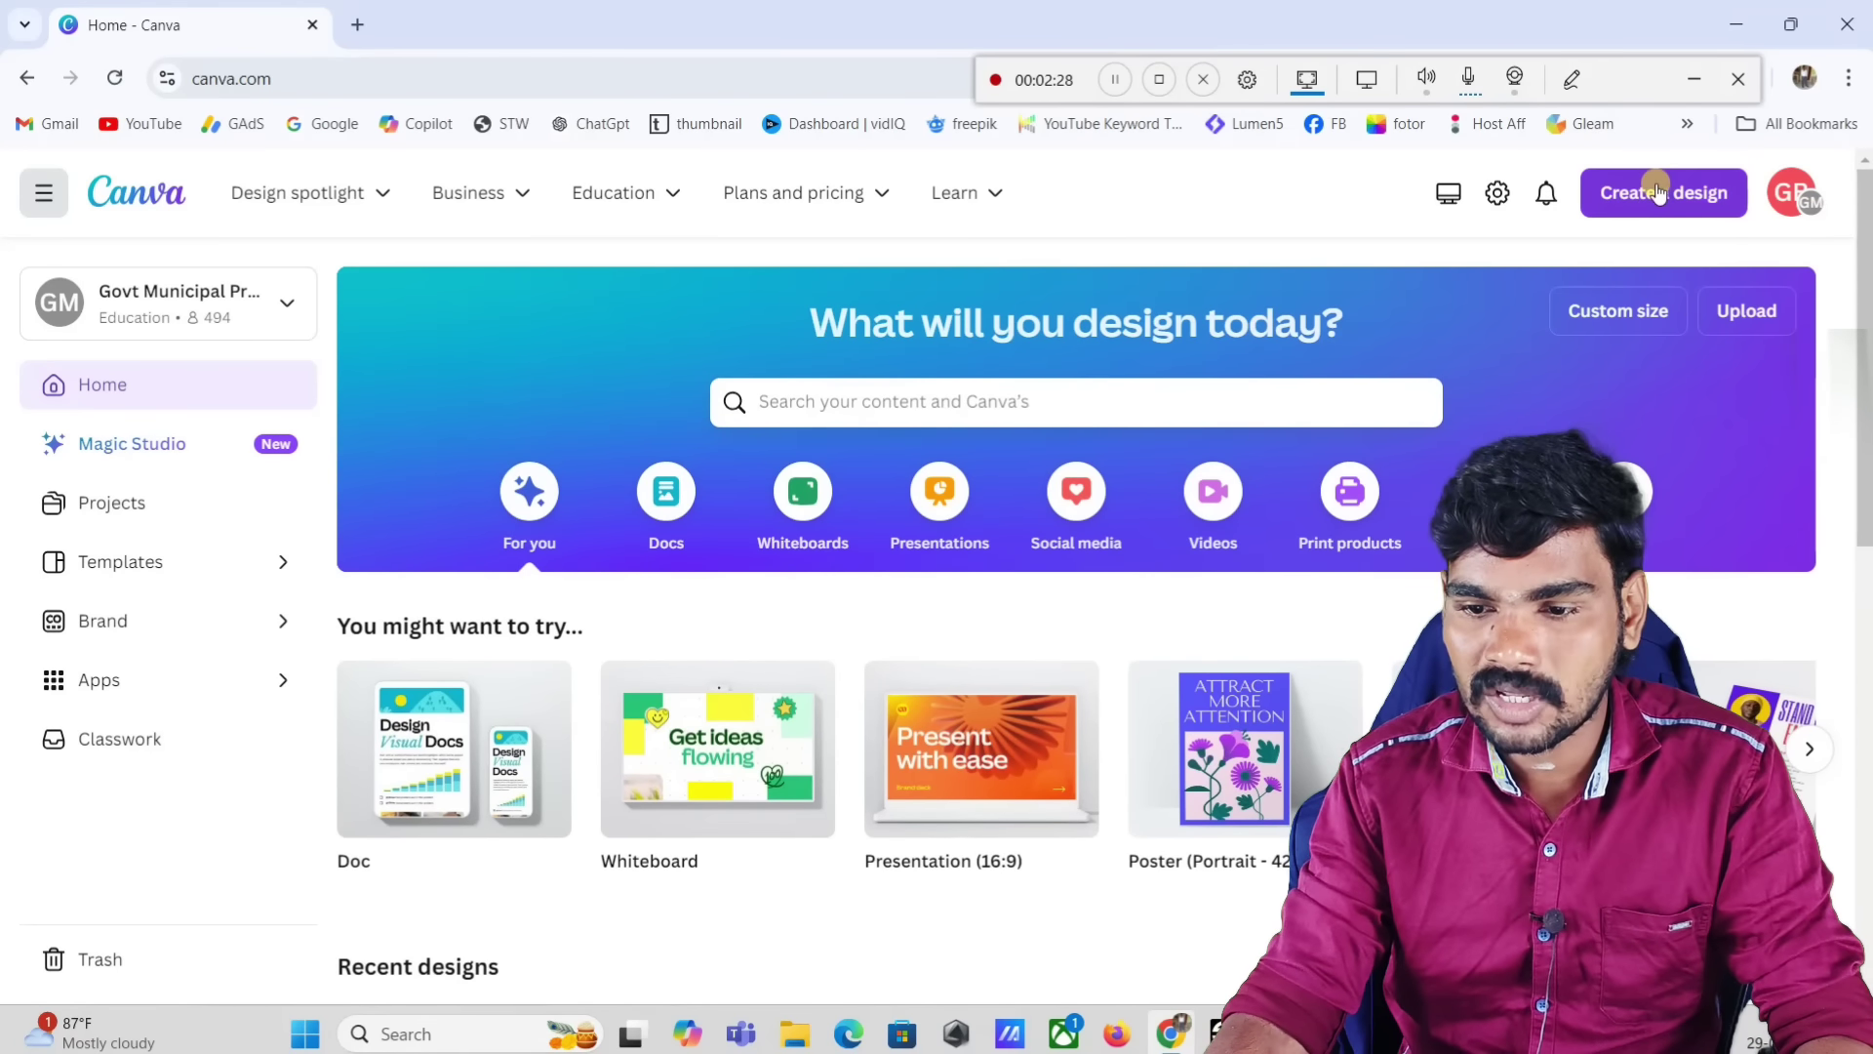
left_click(1571, 78)
left_click_drag(1156, 214, 1766, 139)
left_click(1581, 80)
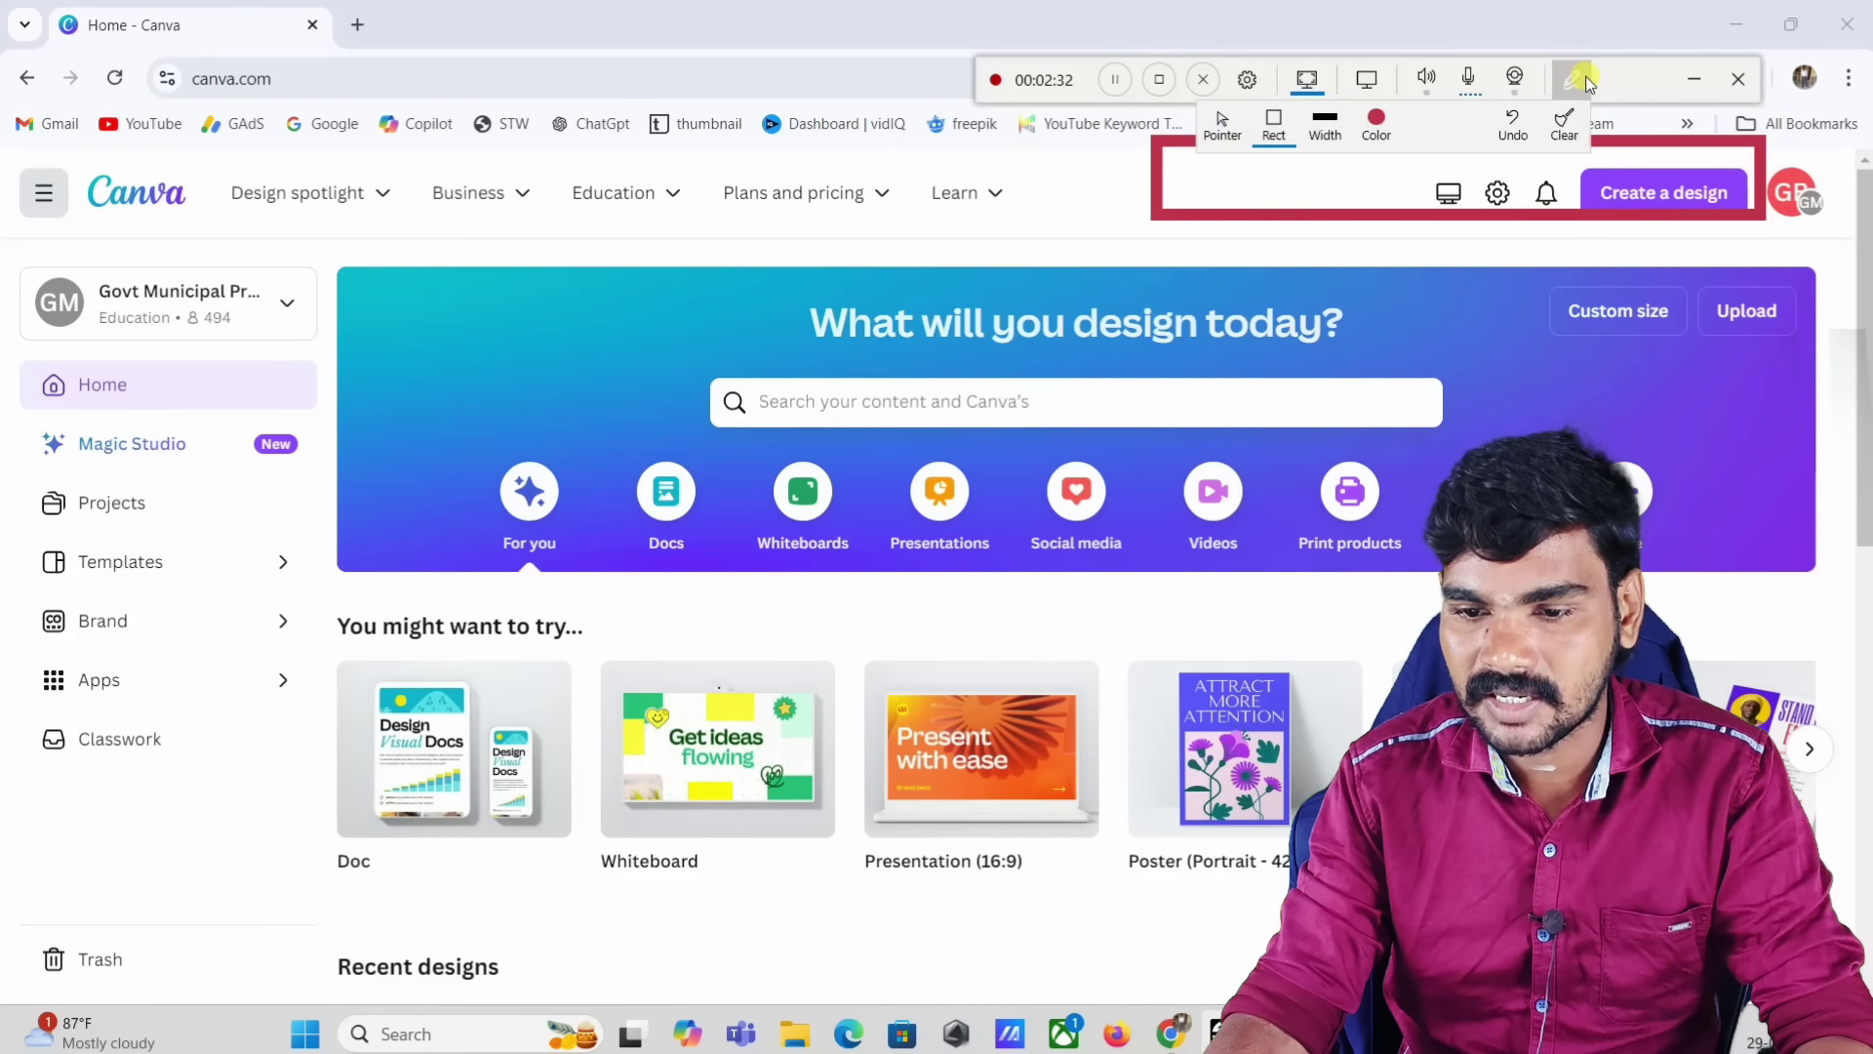
left_click(1581, 78)
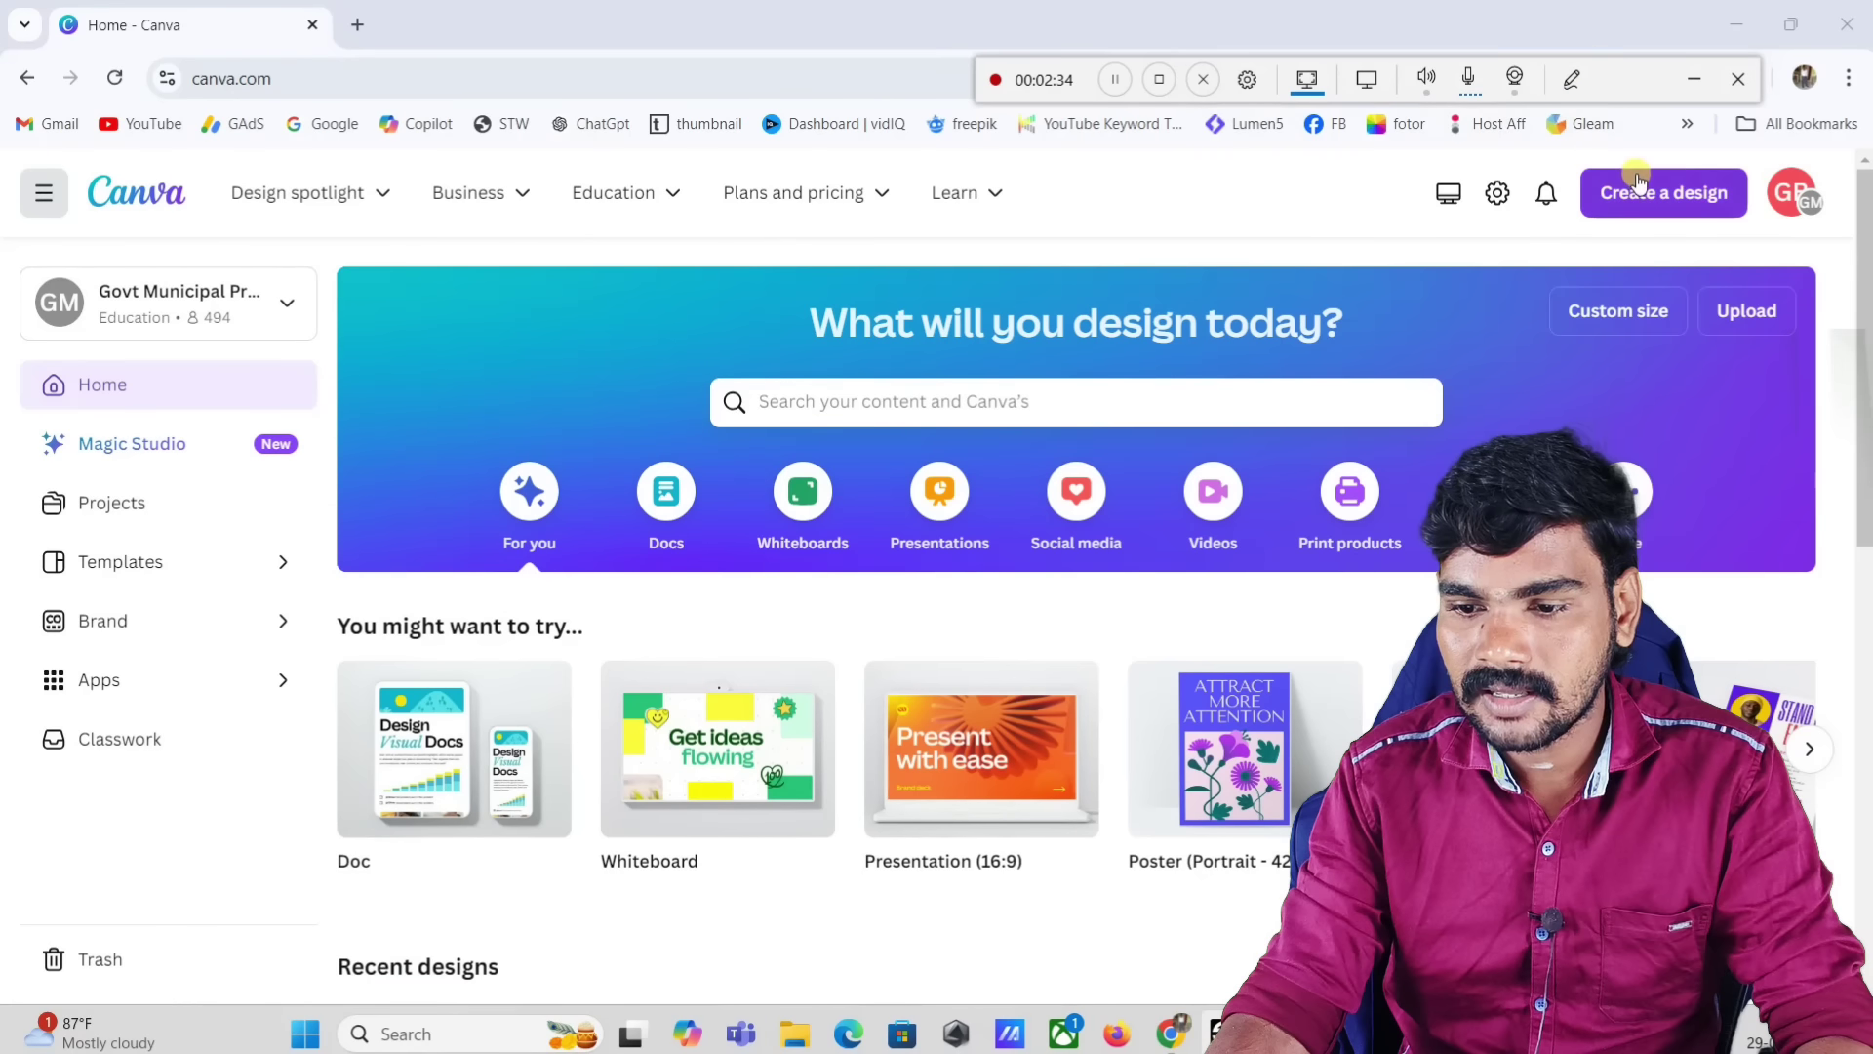
Step: Create a new Instagram Reel design of 1080 × 1920 px by searching the design types for "insta reel"
left_click(1637, 184)
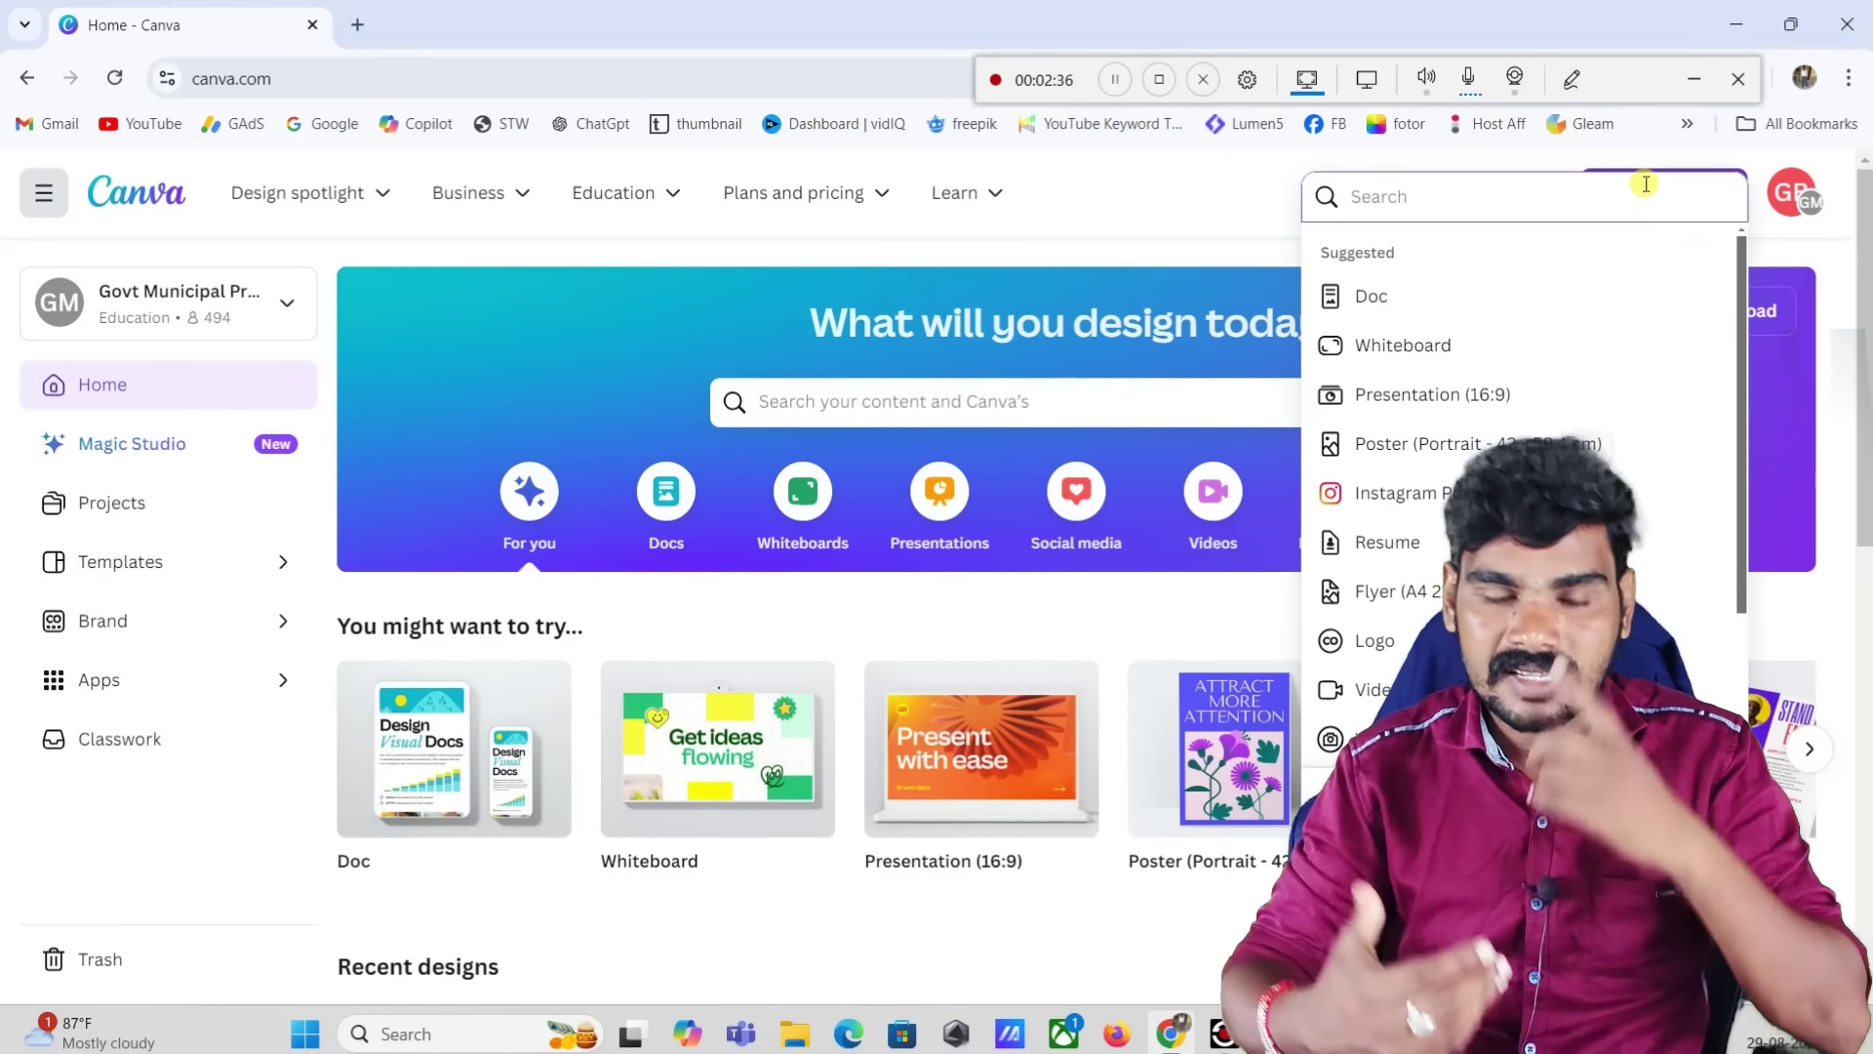
type("n")
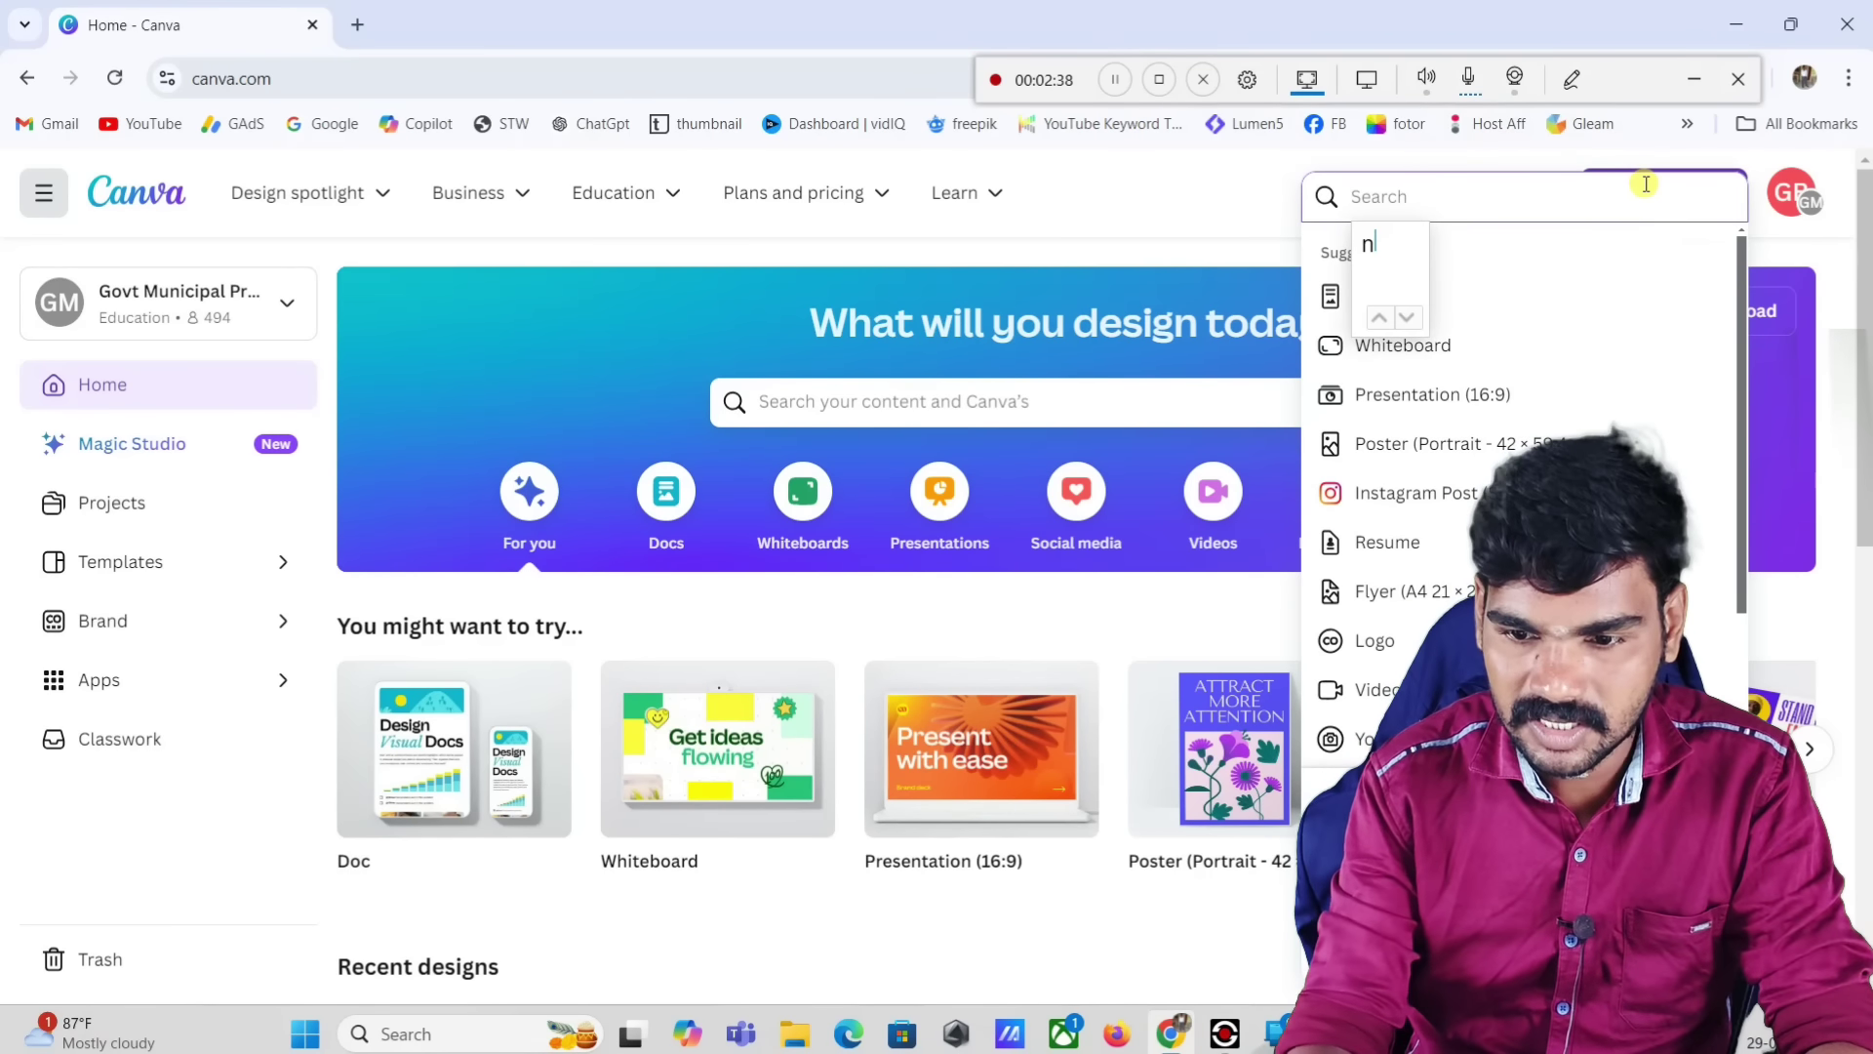
key("BackSpace")
type("insta ")
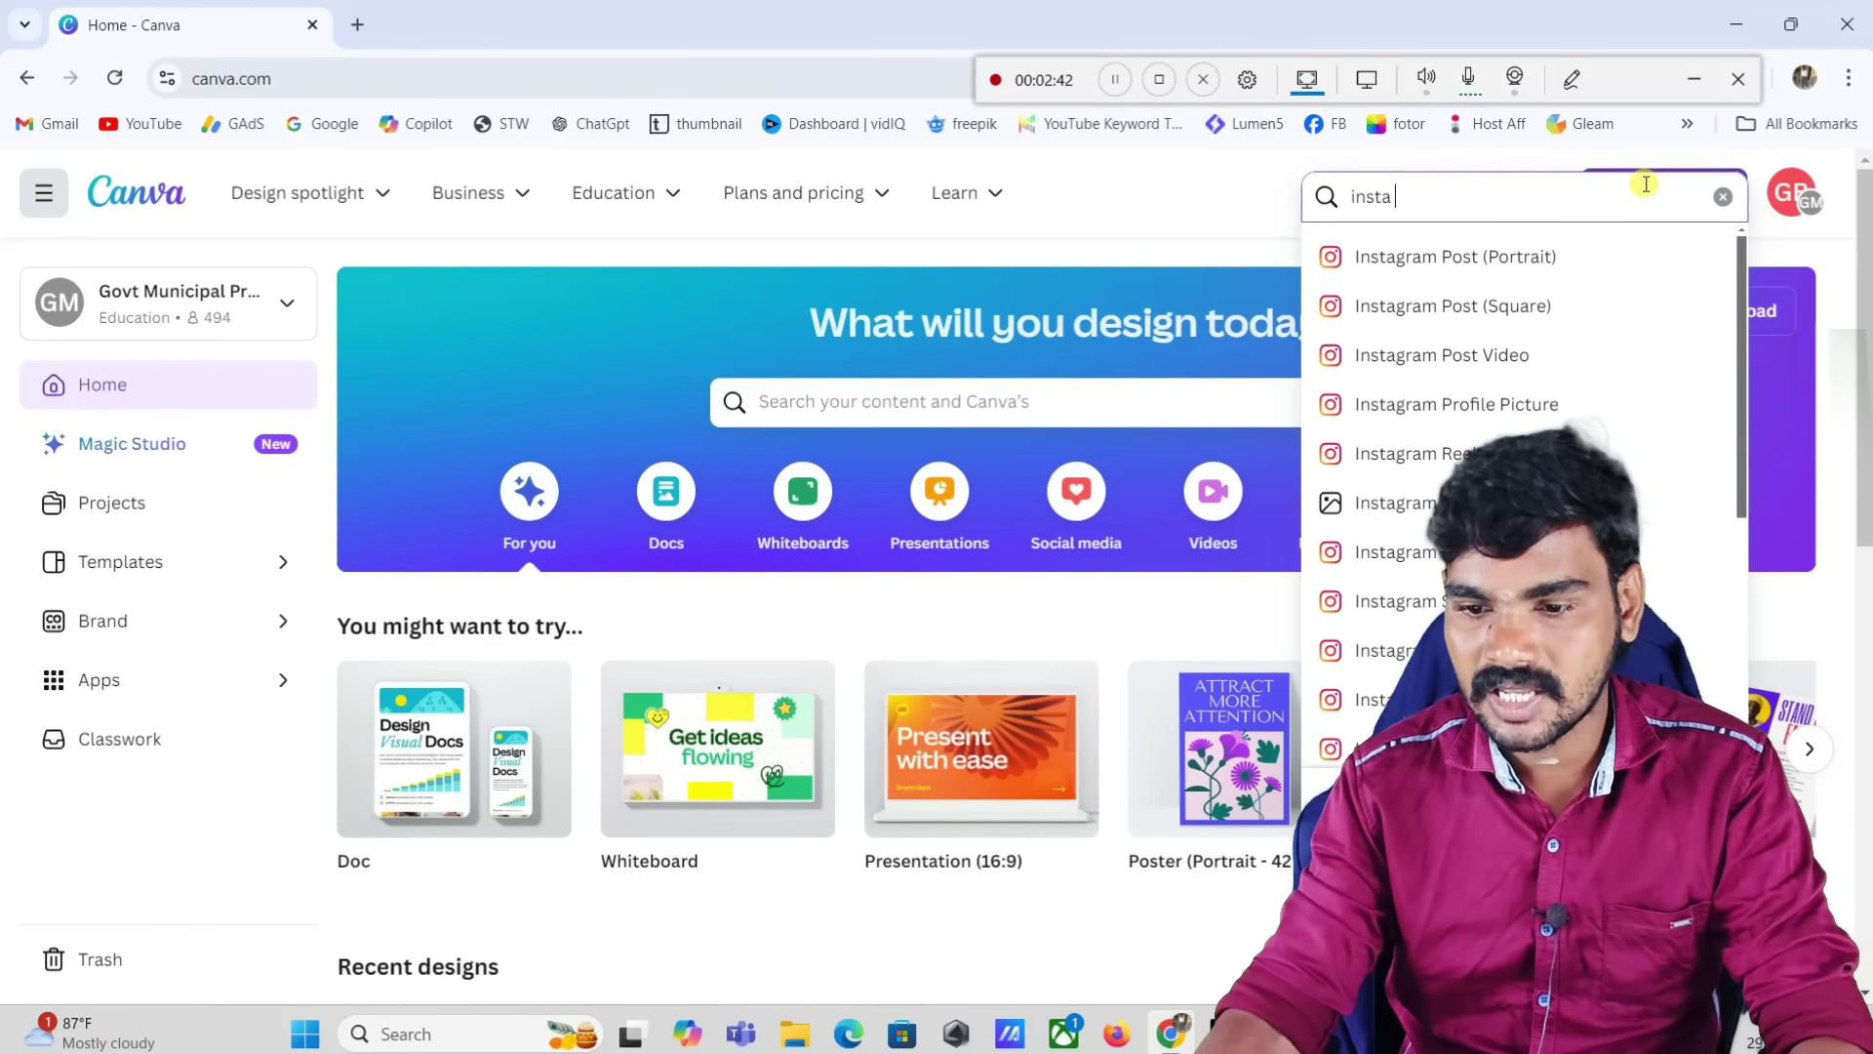
type("reel")
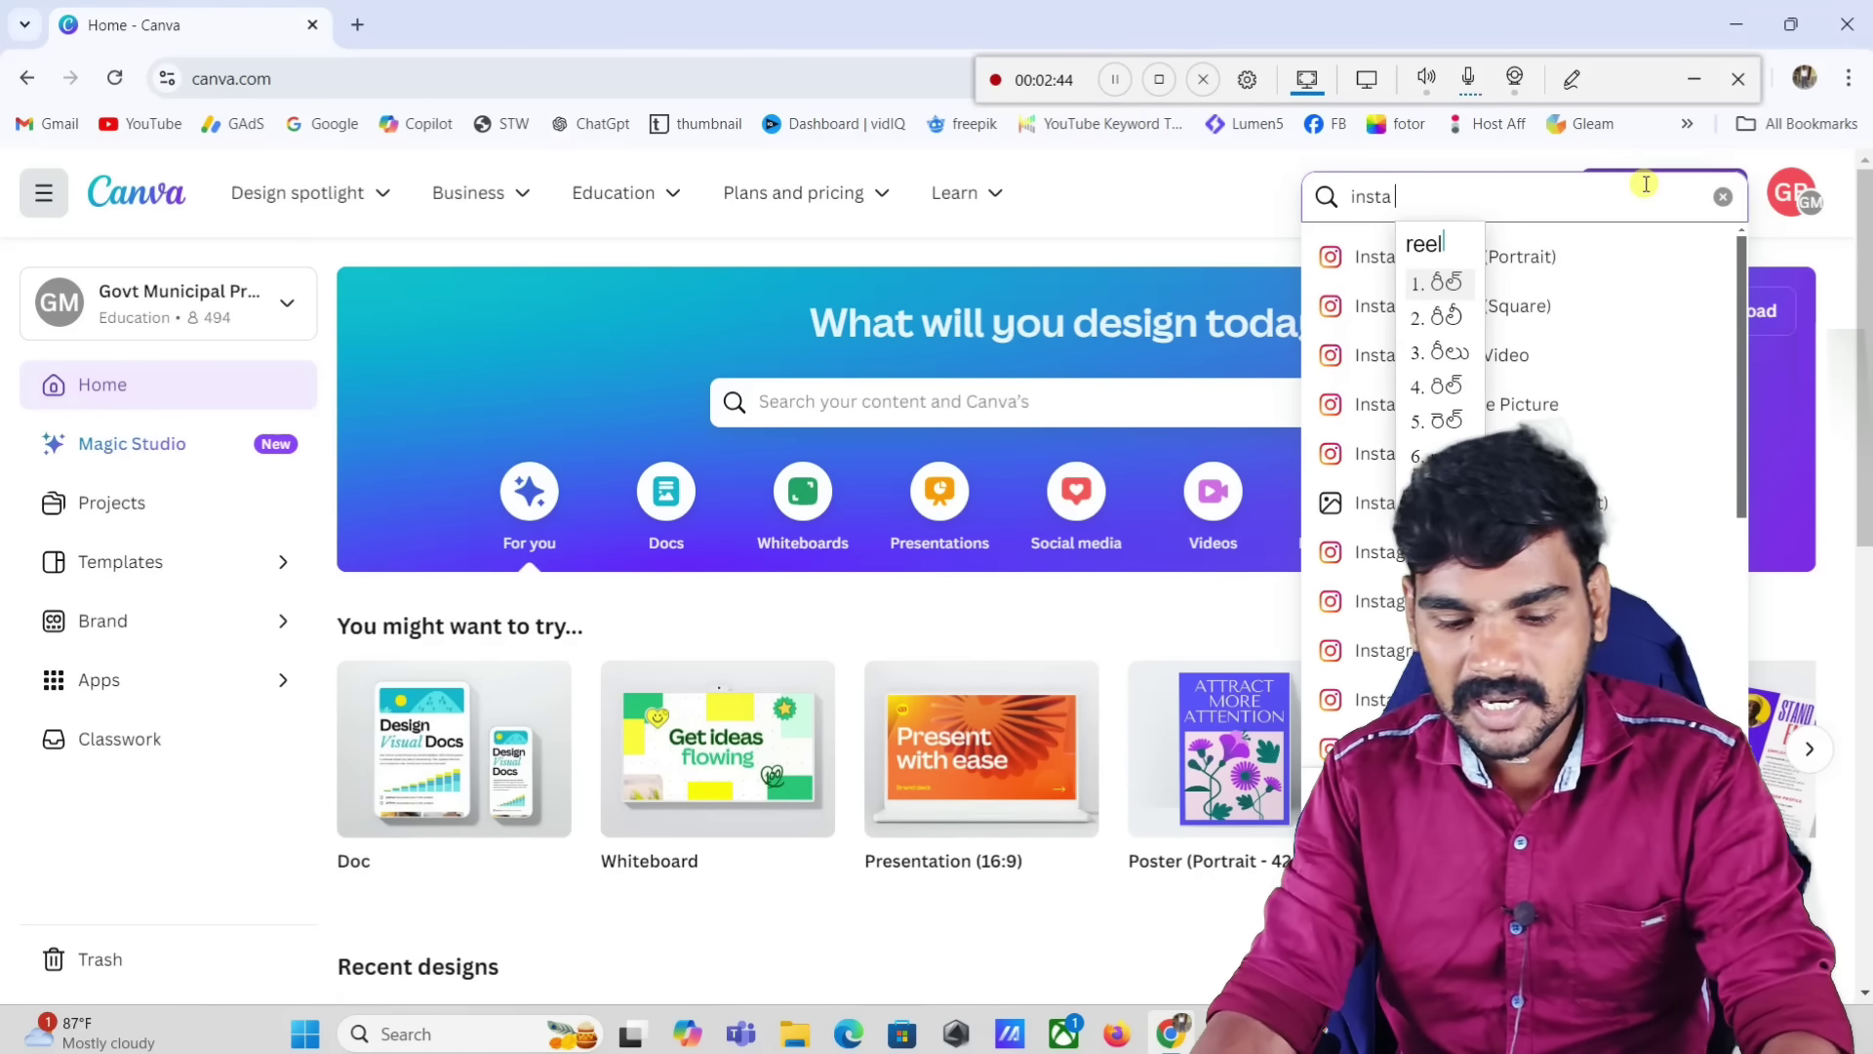
key("Return")
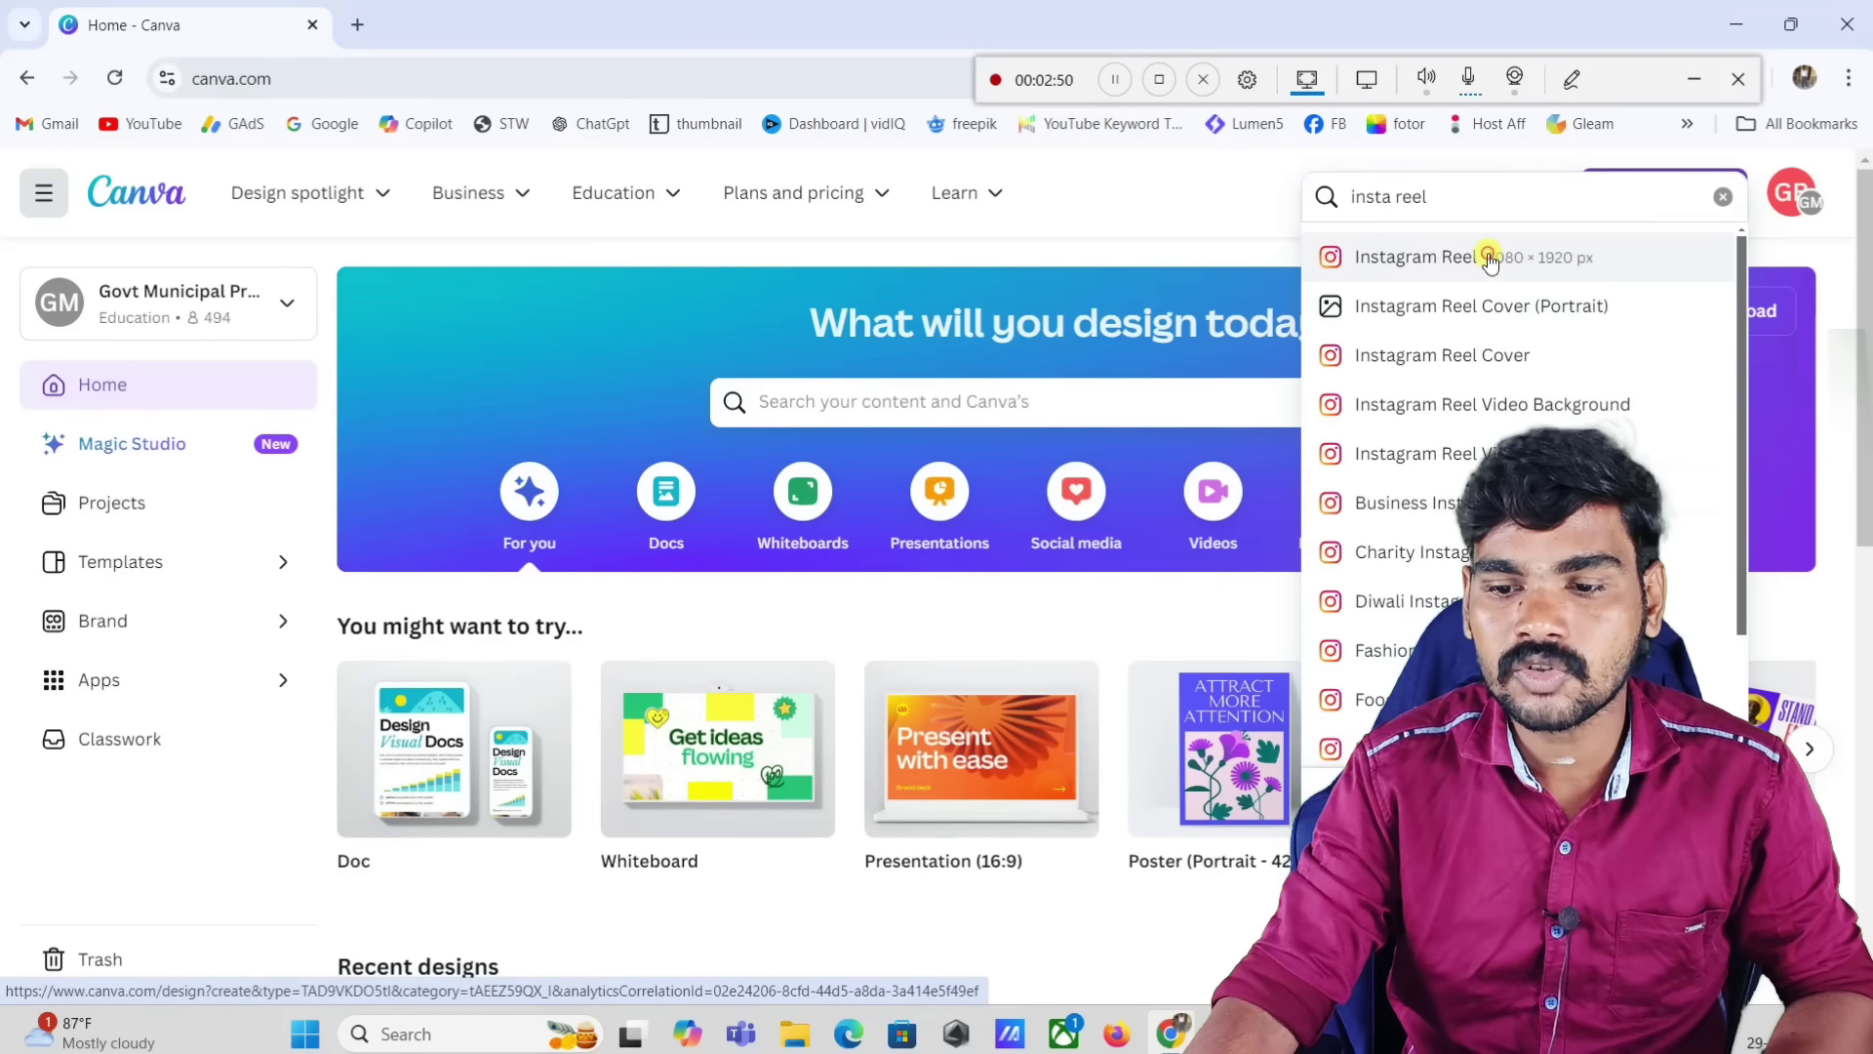
left_click(1489, 261)
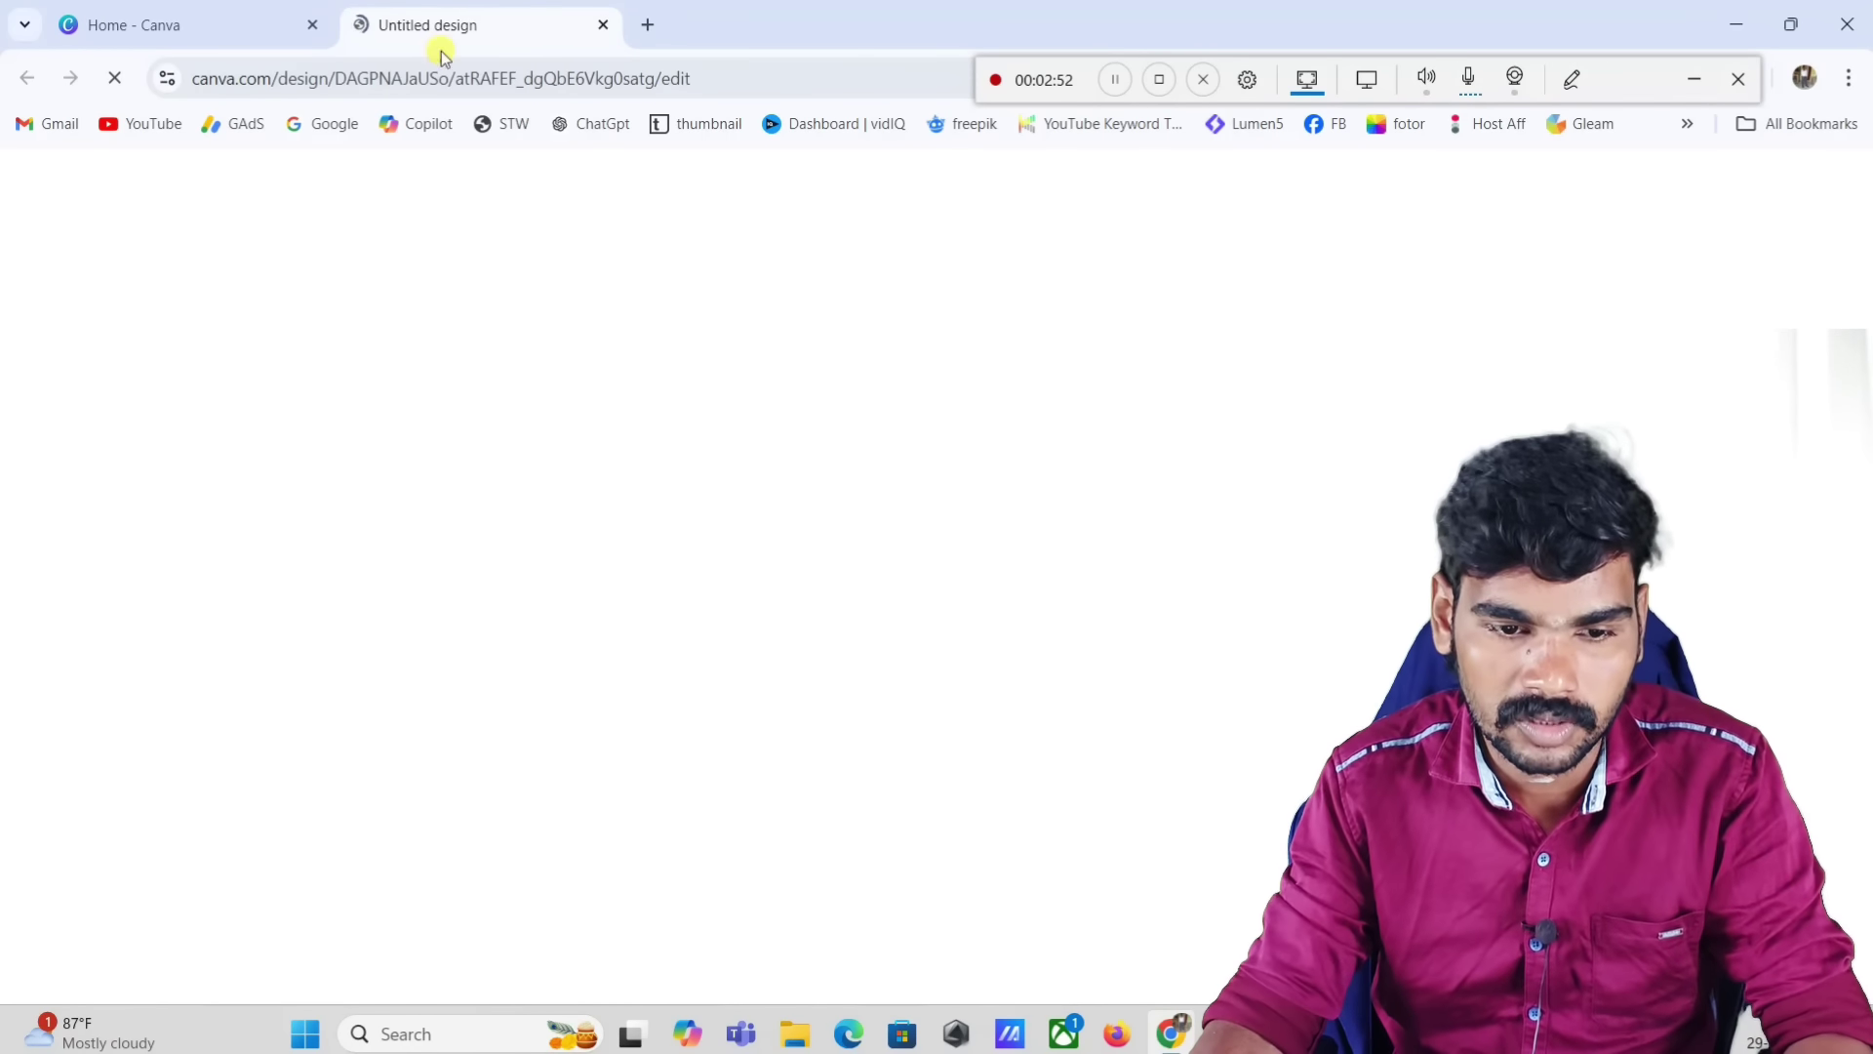
Step: Close the Canva home tab so that only the new untitled design stays open
left_click(195, 24)
left_click(313, 27)
left_click(185, 25)
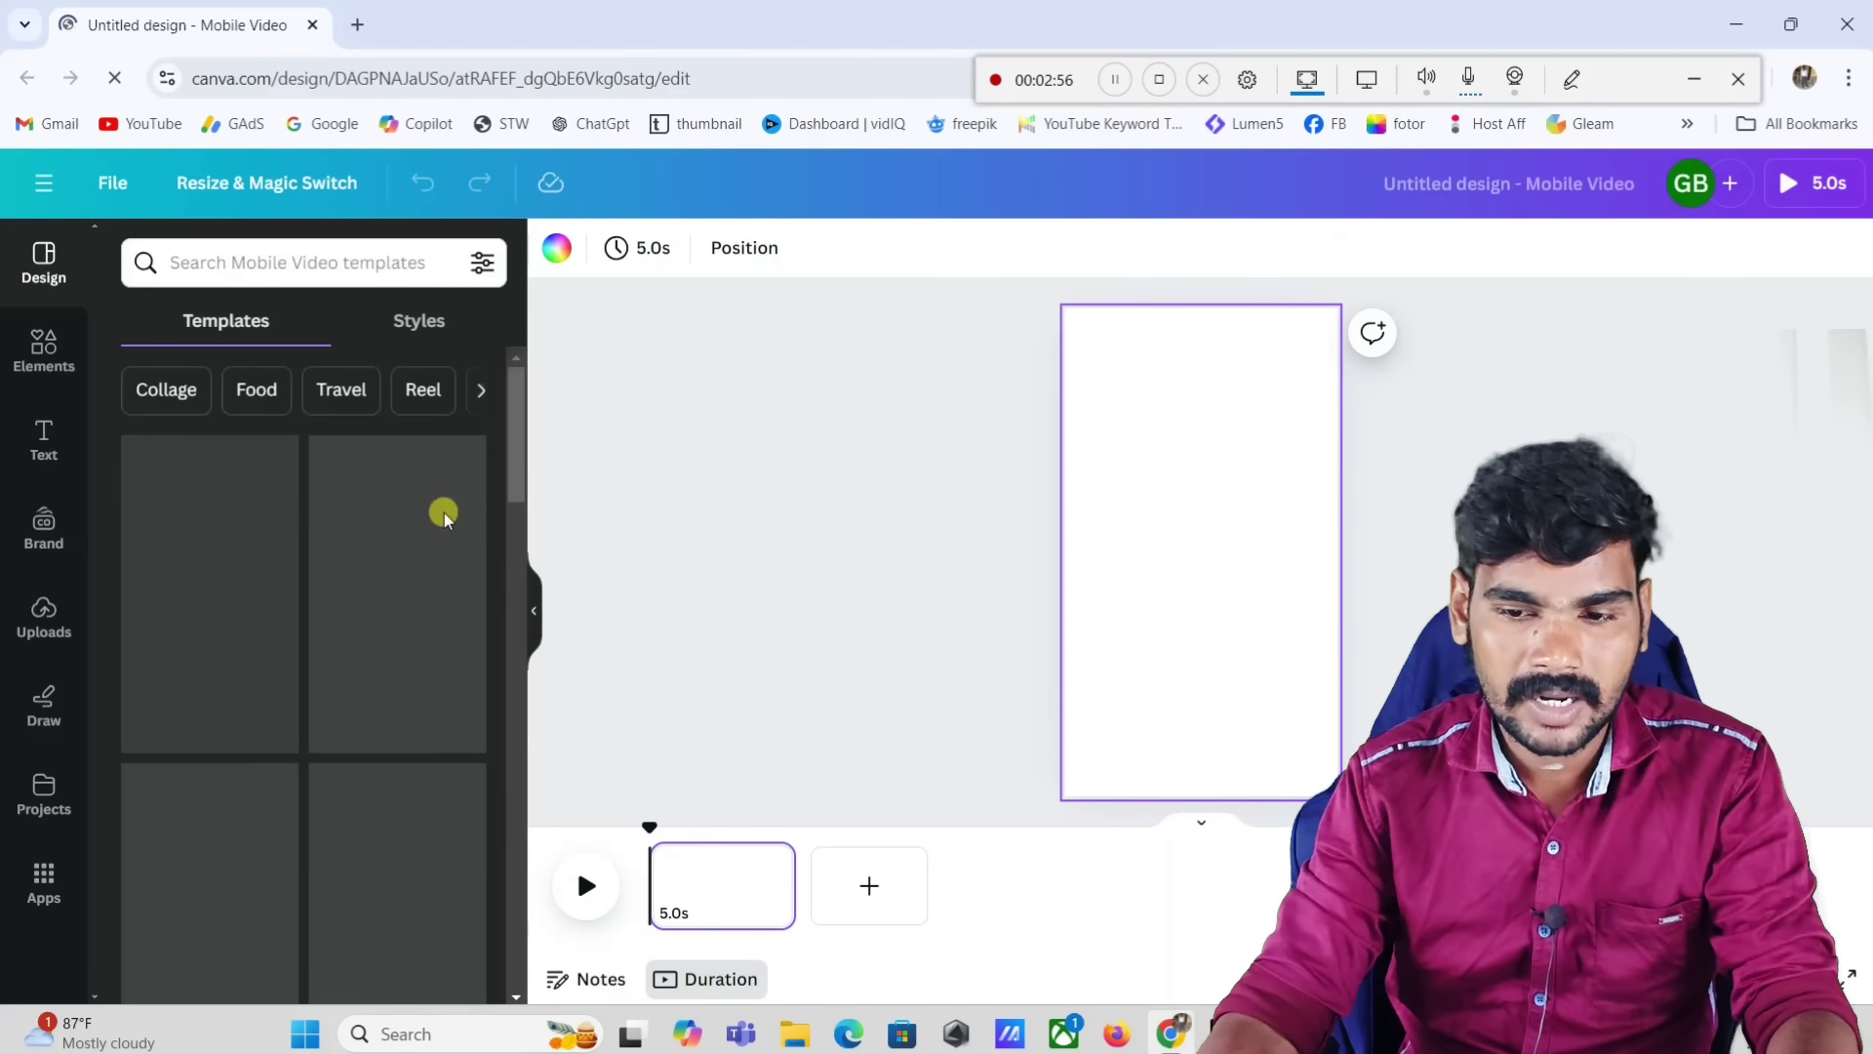
left_click(1571, 80)
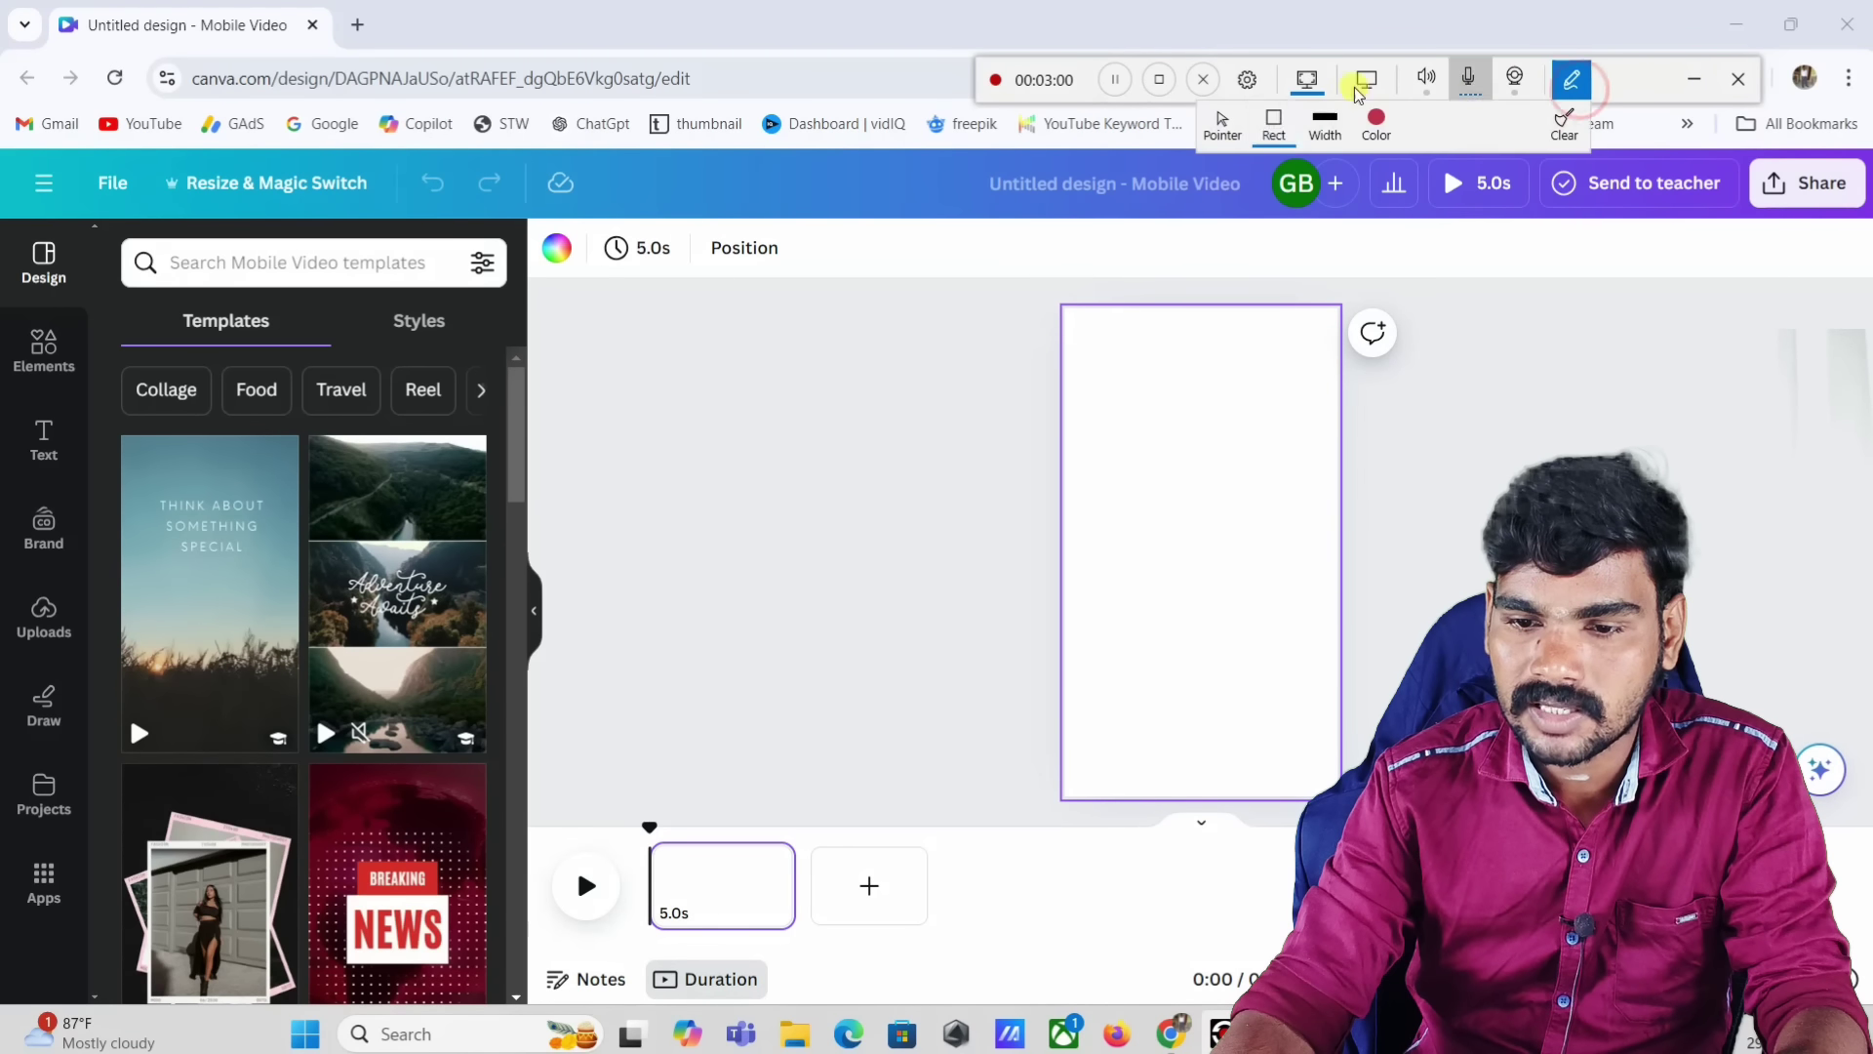
left_click(1276, 129)
left_click(1377, 175)
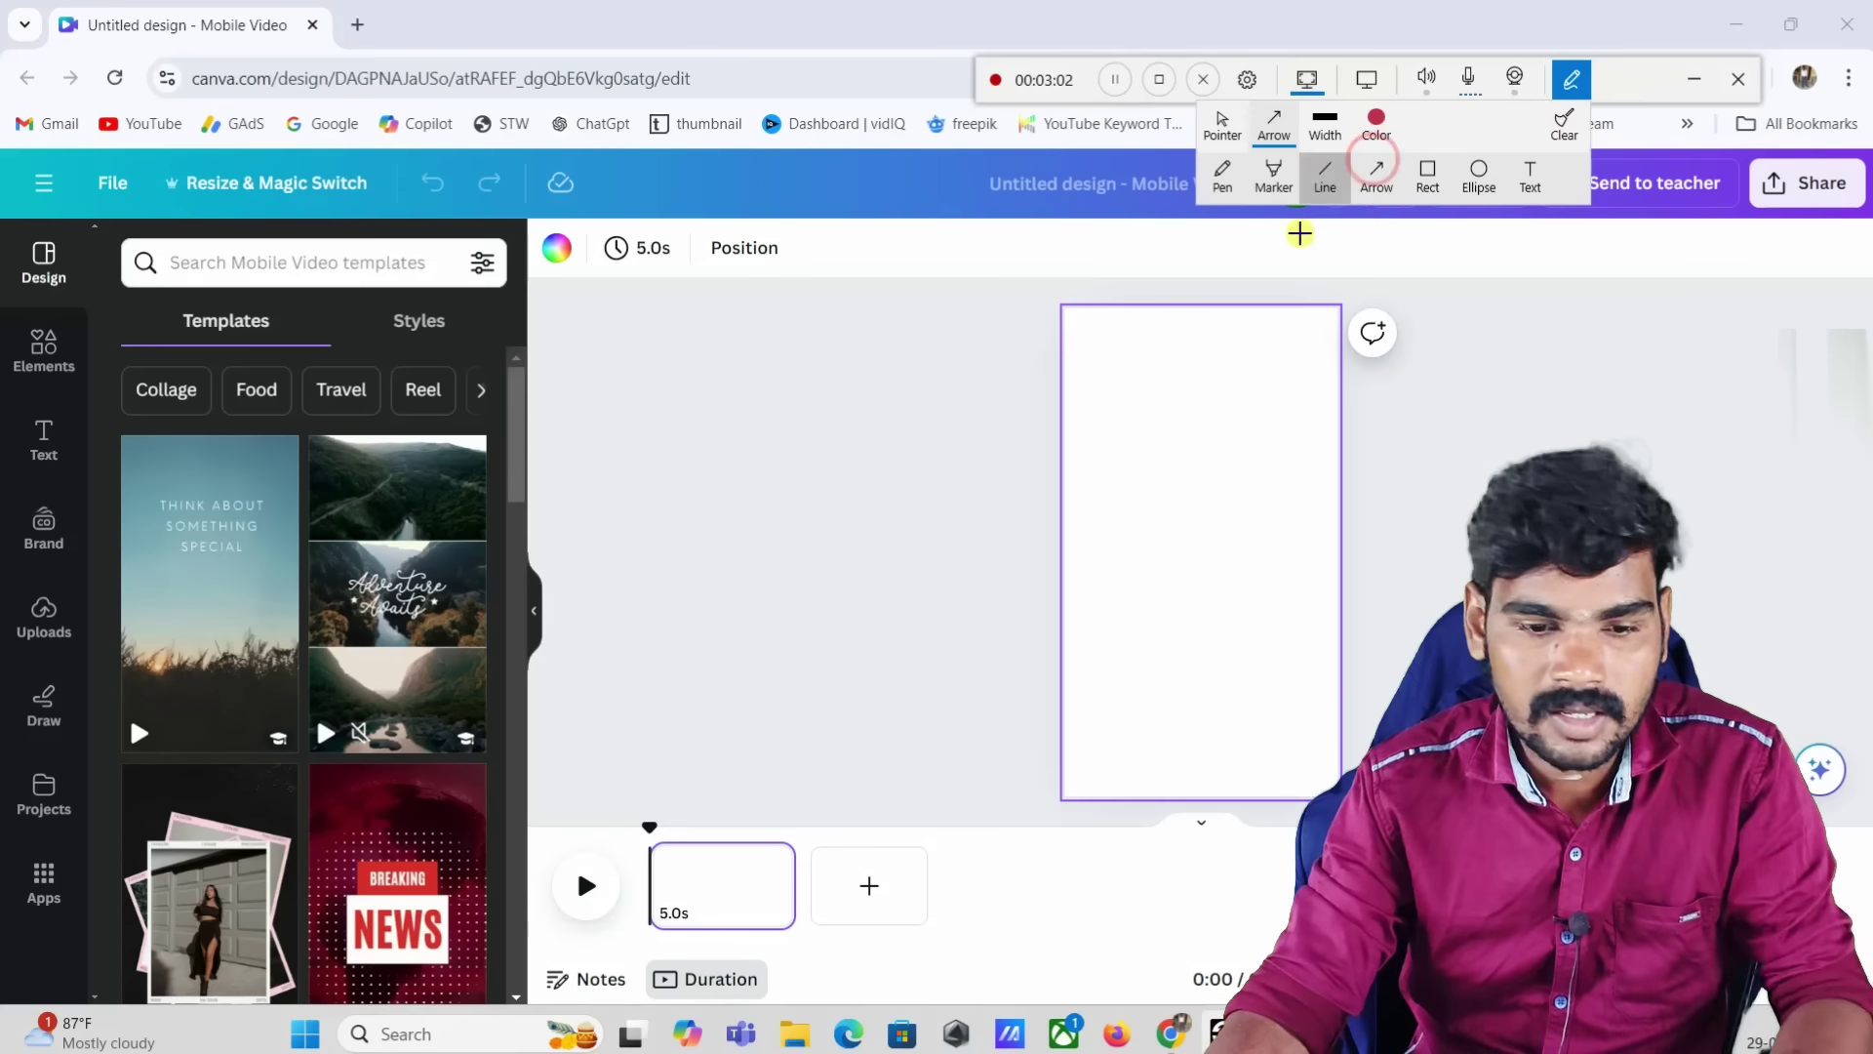
mouse_move(820, 315)
left_mouse_down()
mouse_move(298, 426)
mouse_move(195, 509)
left_mouse_up()
left_click_drag(790, 415, 449, 581)
left_click_drag(1033, 489, 485, 836)
left_click_drag(664, 581, 113, 888)
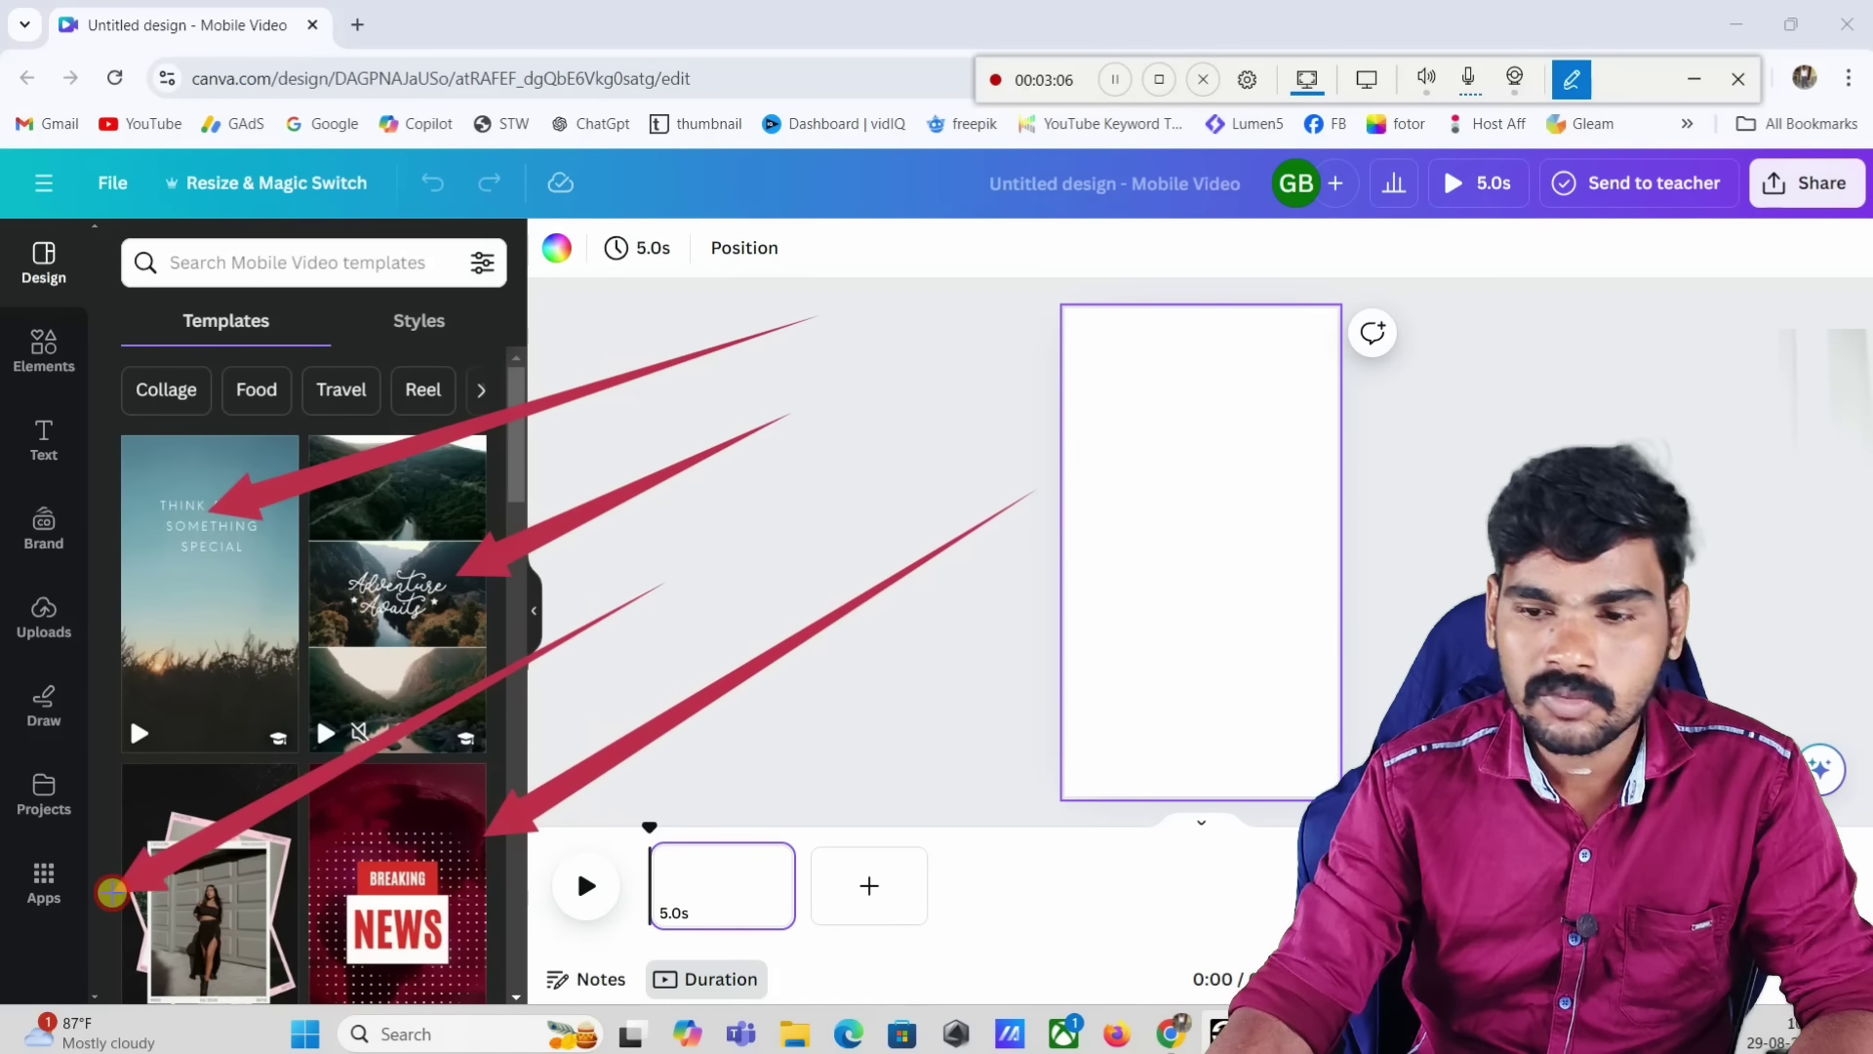
left_click(1575, 79)
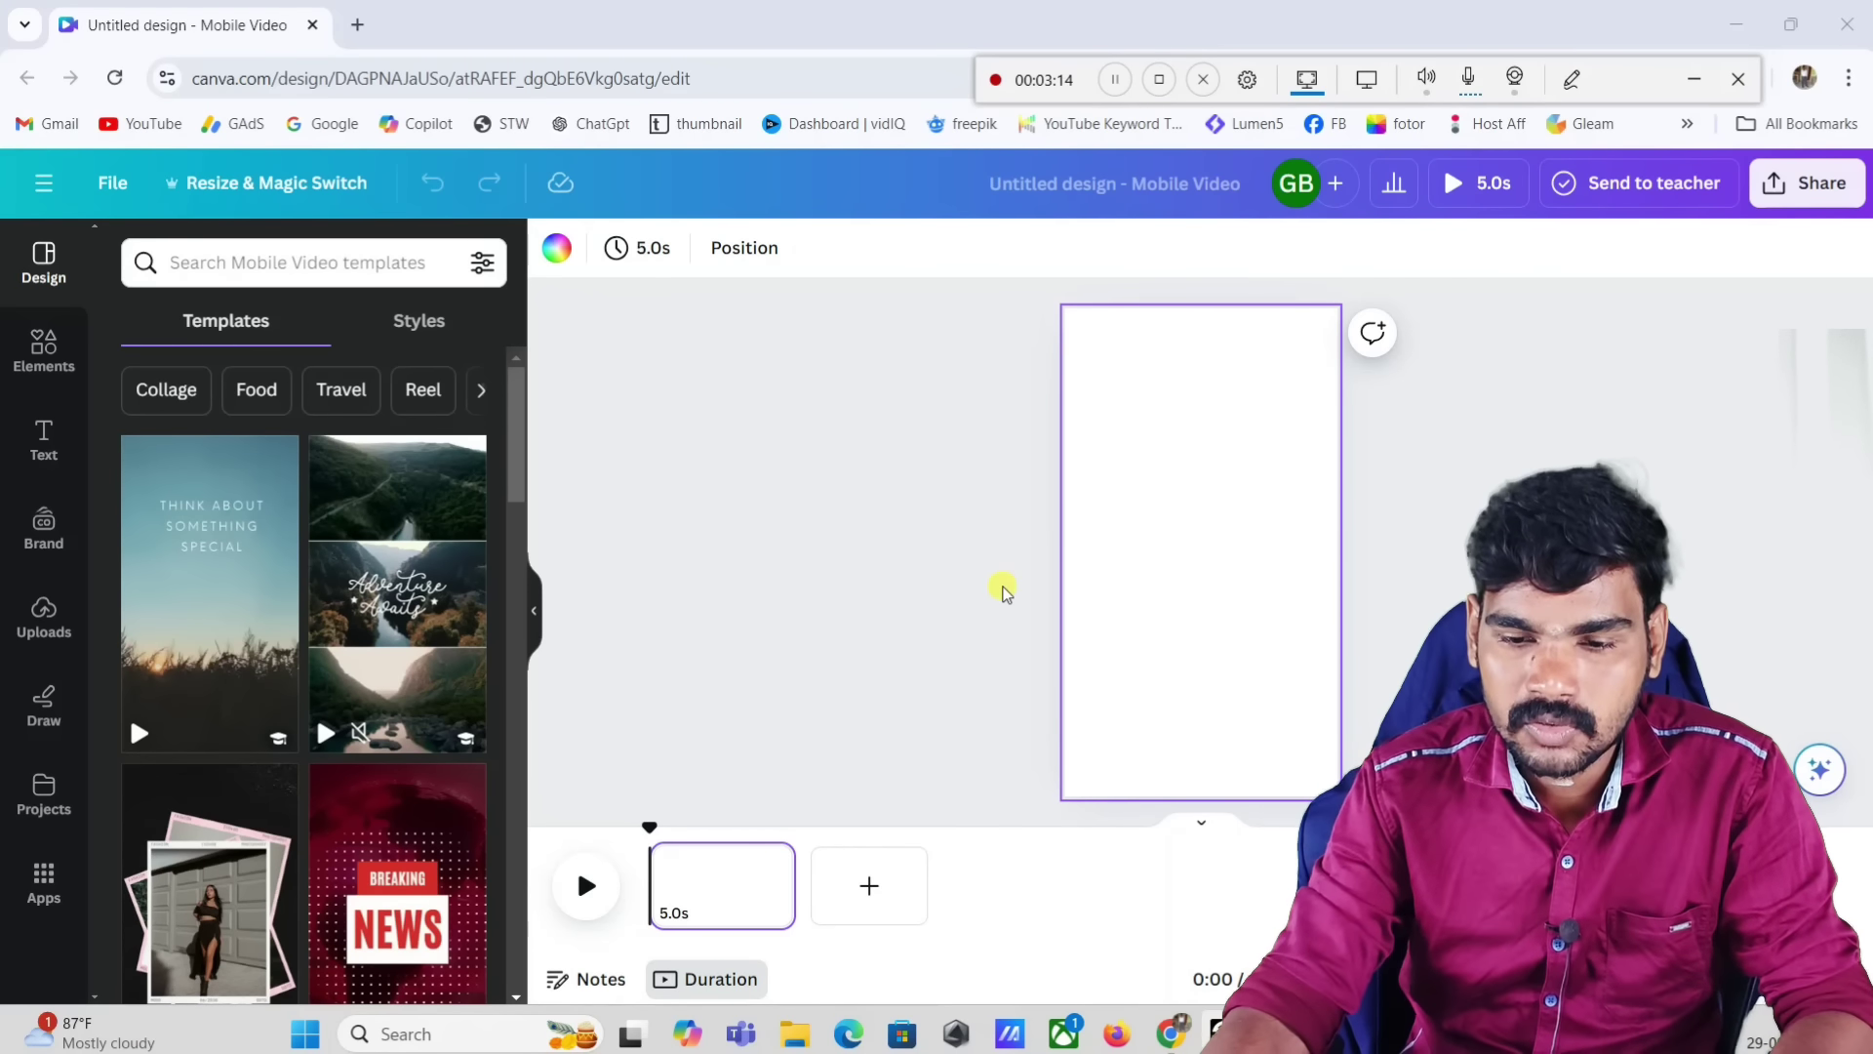
left_click(1213, 476)
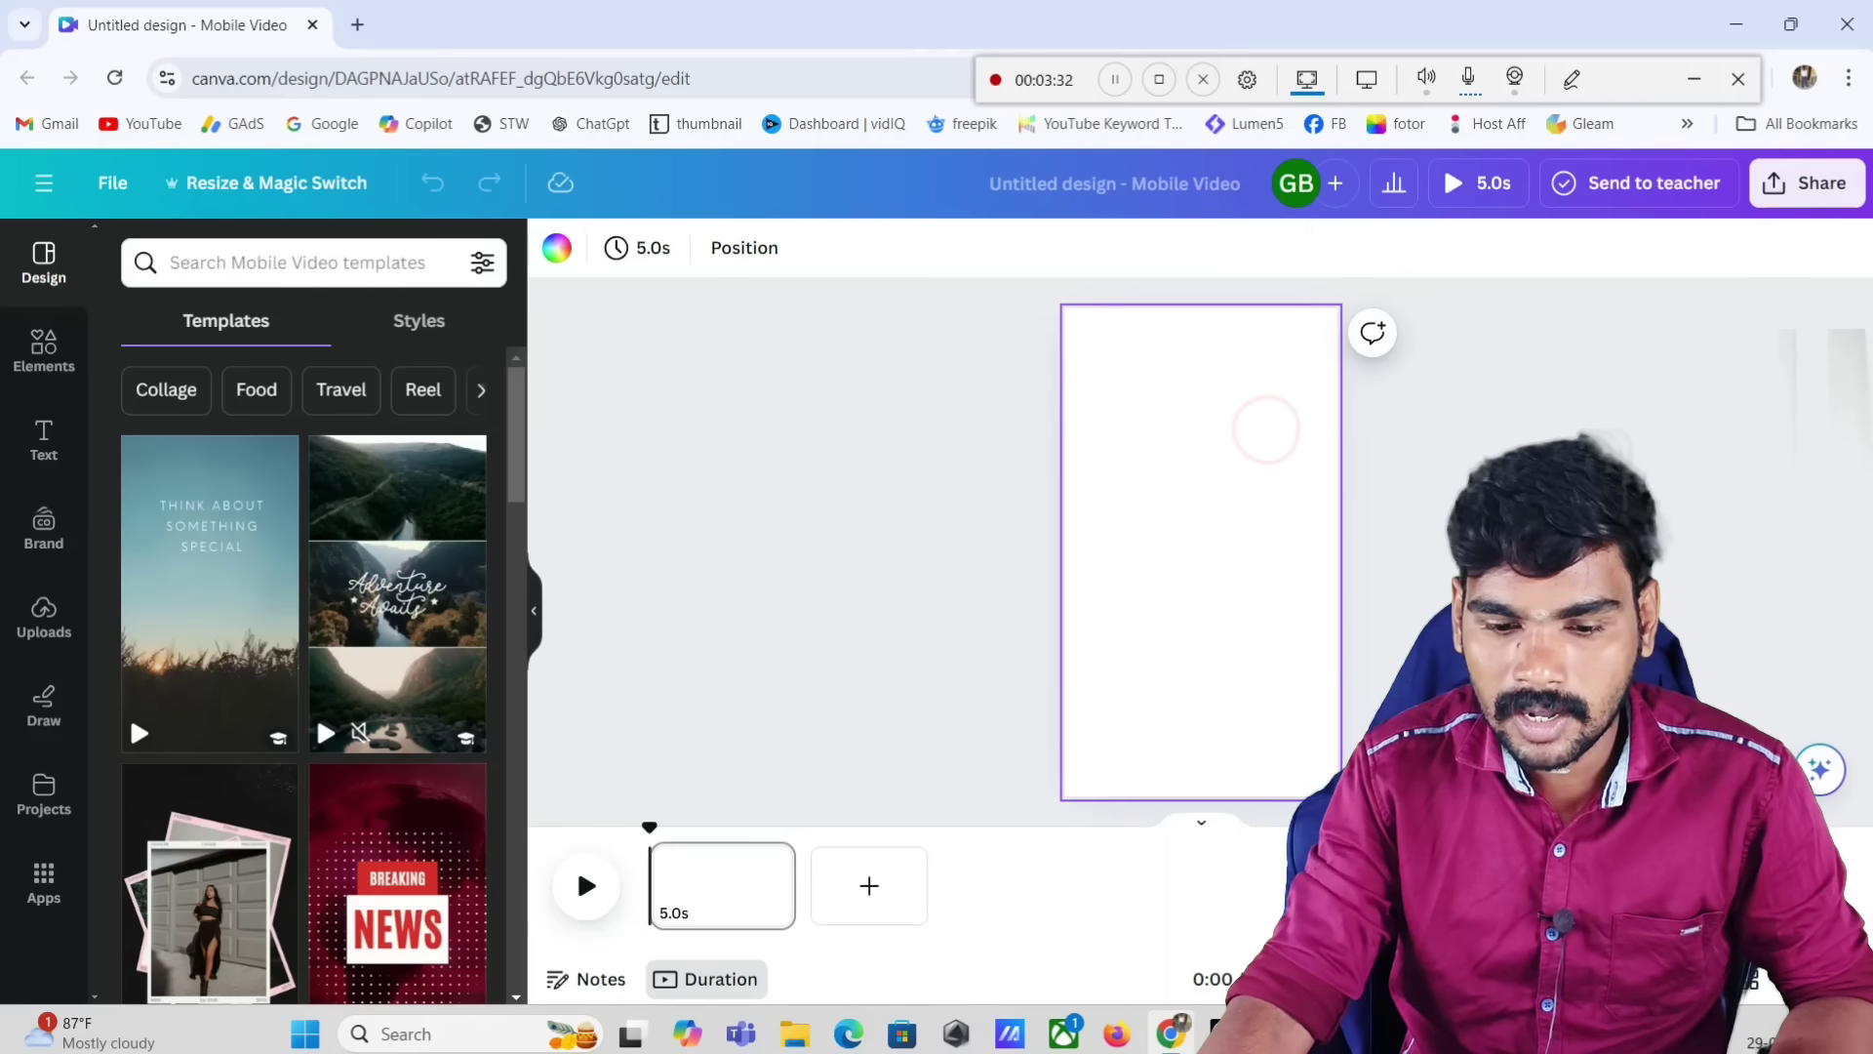
left_click(1571, 78)
left_click_drag(922, 476, 703, 880)
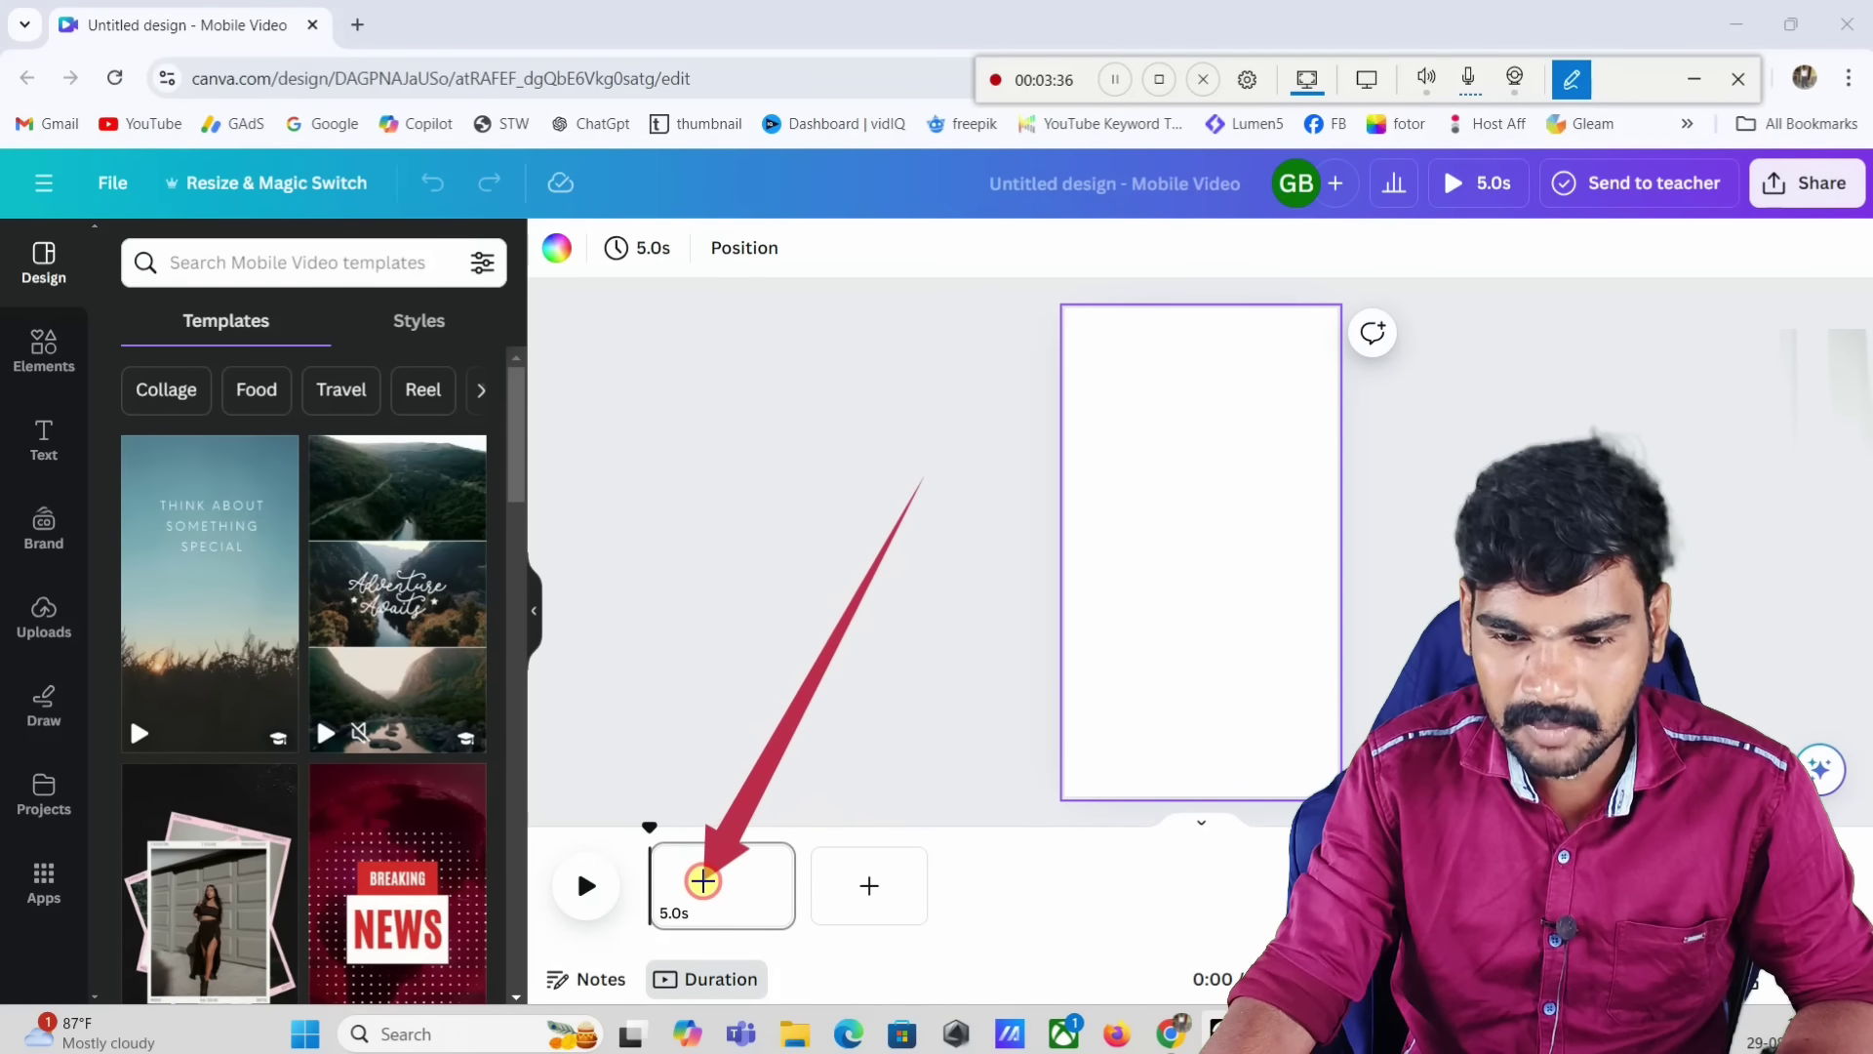
left_click_drag(1766, 515, 1234, 556)
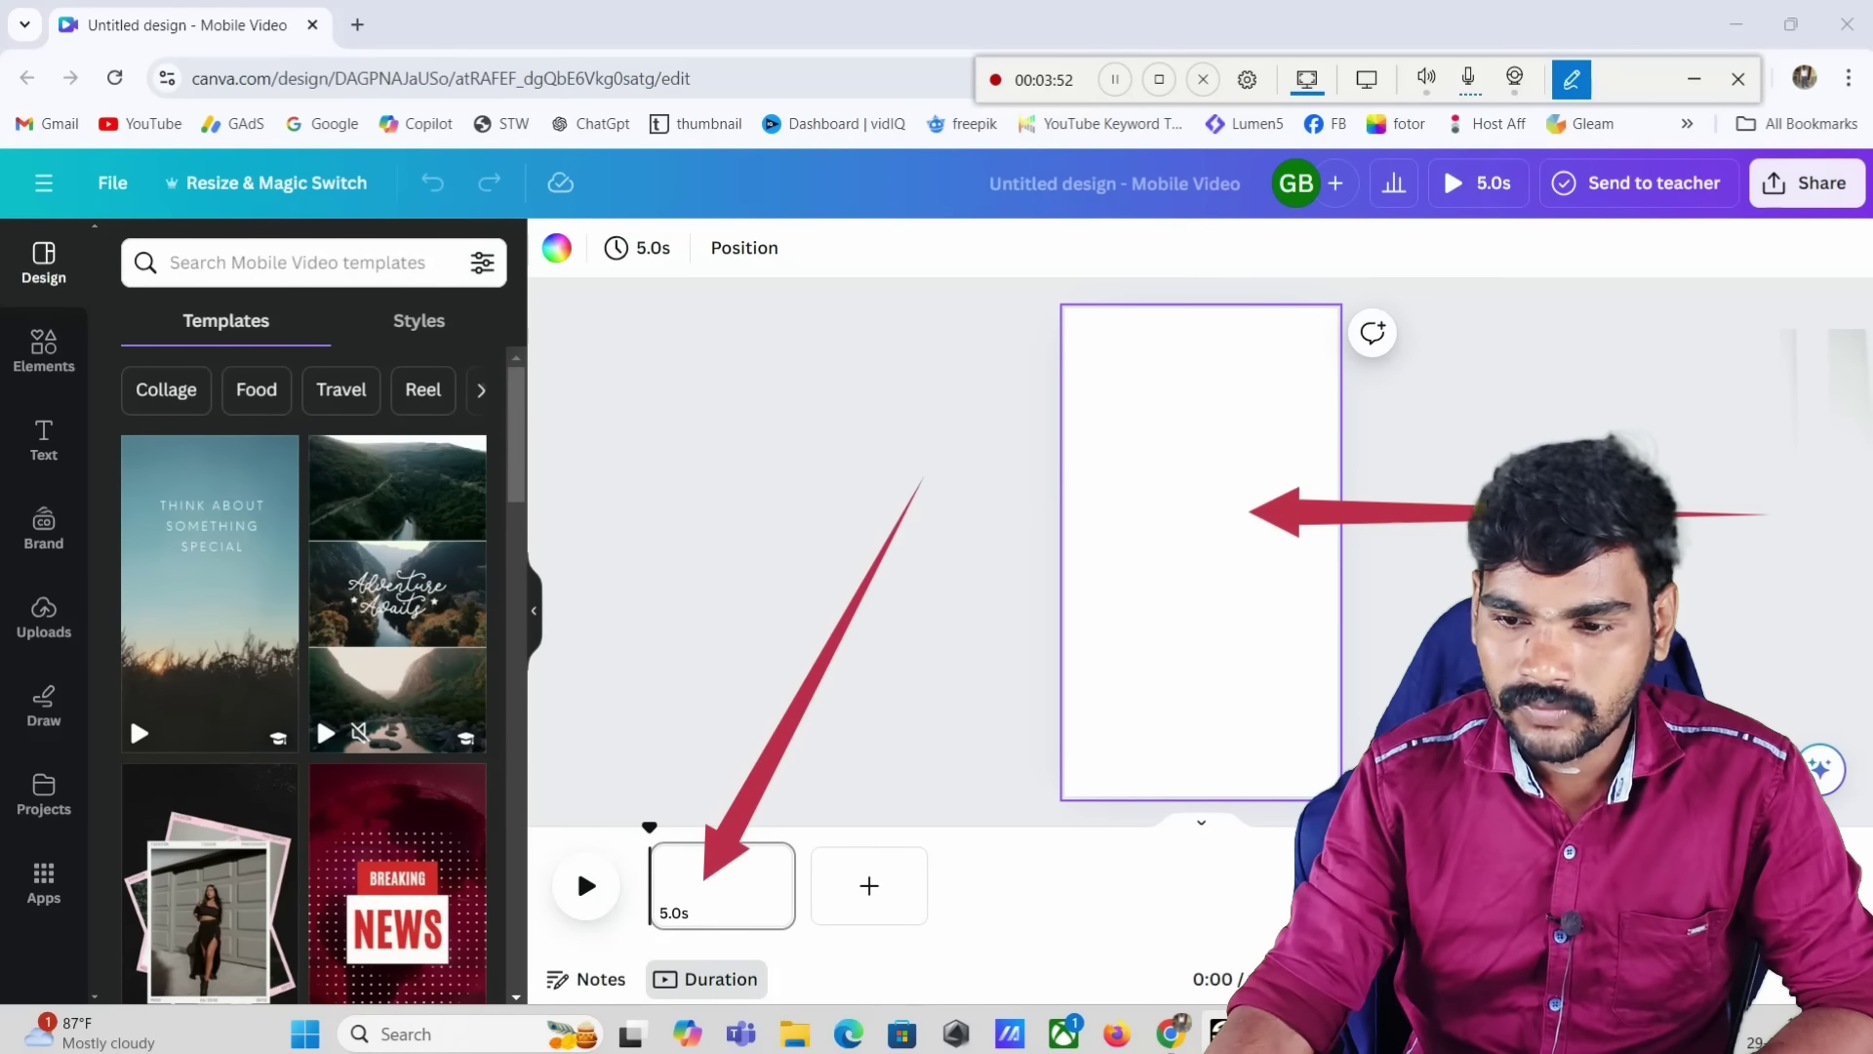
left_click(1589, 84)
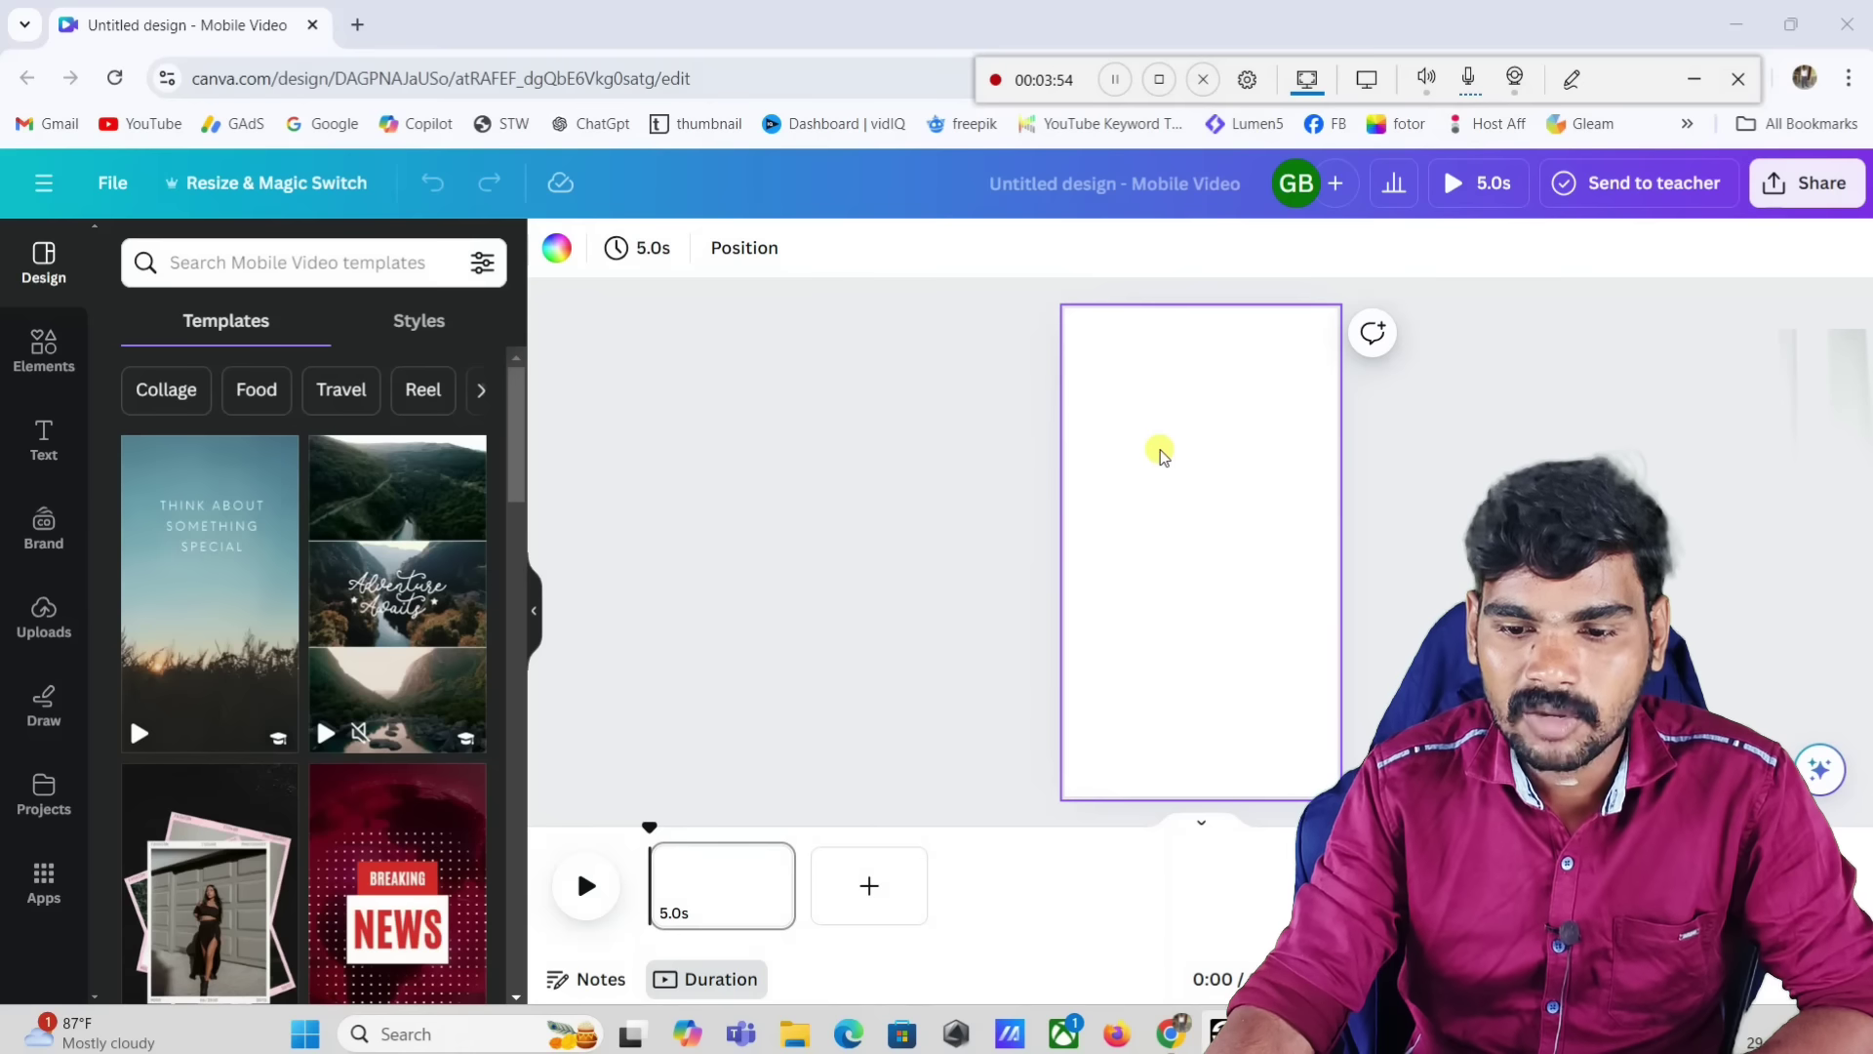
left_click(1561, 80)
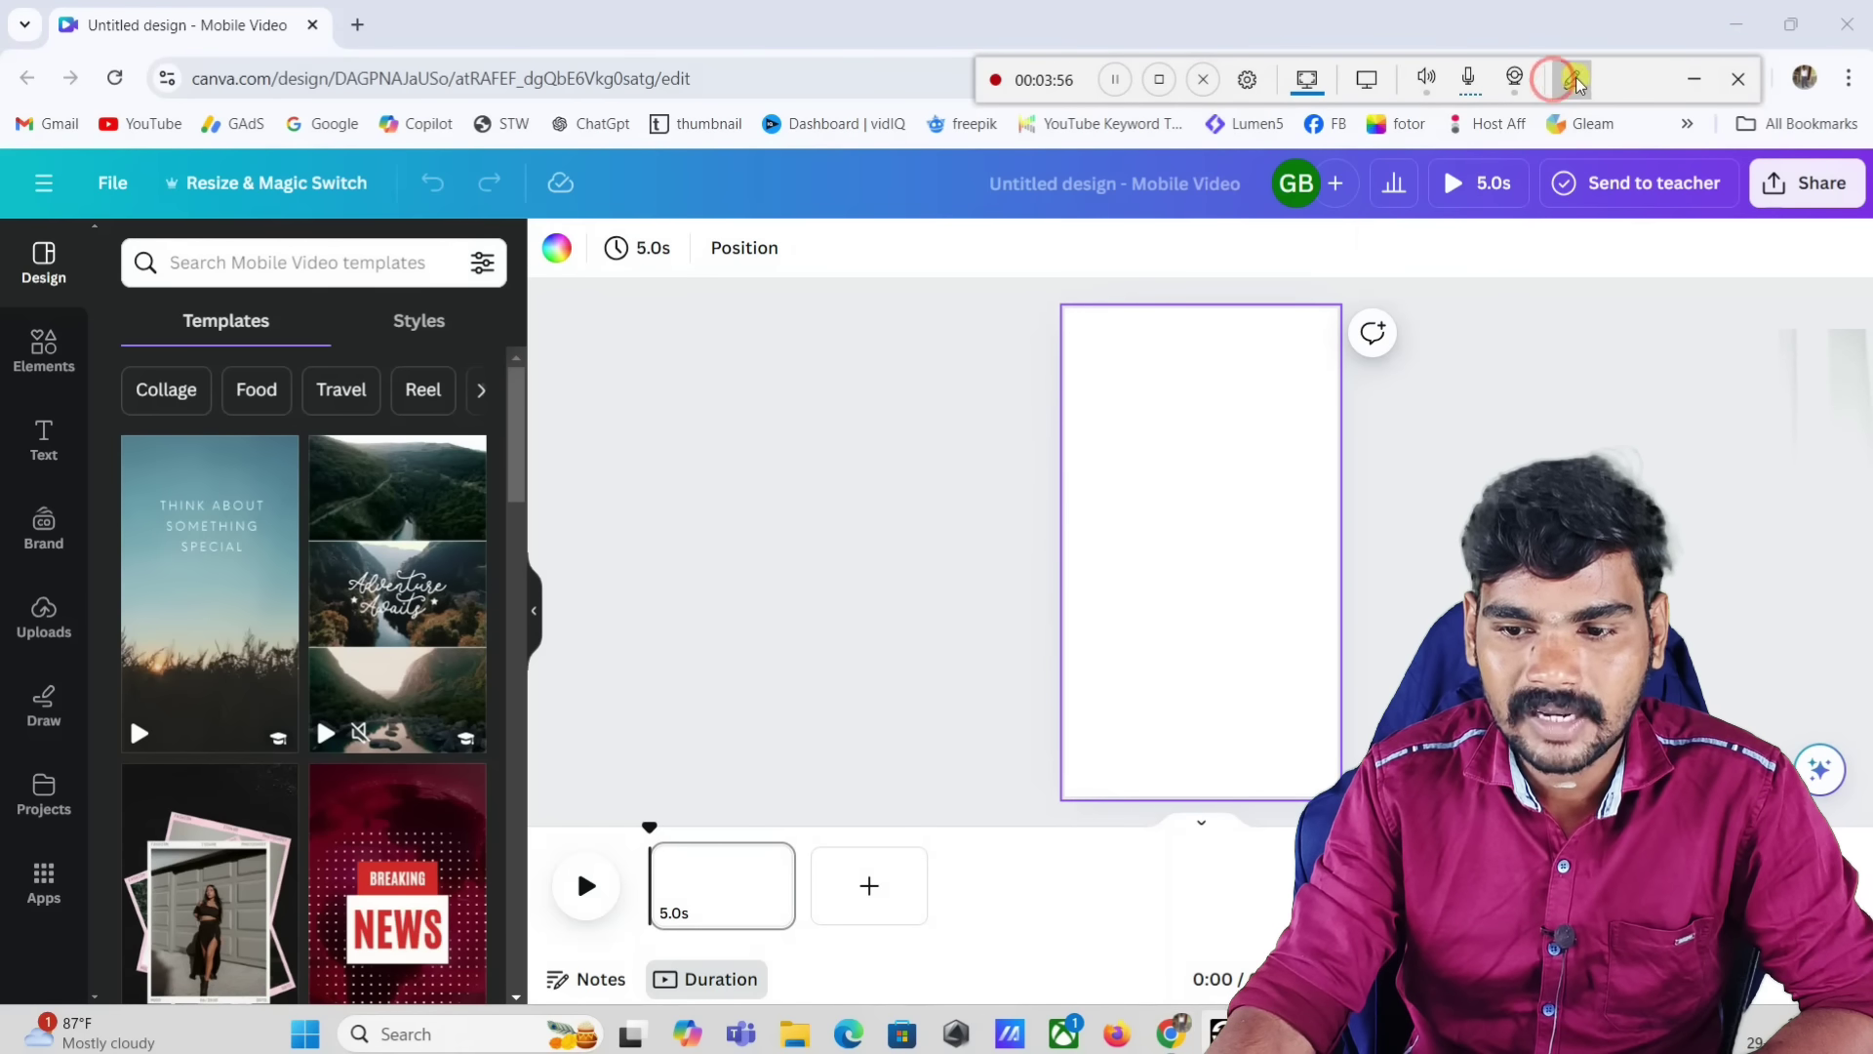
left_click_drag(1459, 381, 1630, 284)
left_click_drag(1338, 306, 1213, 468)
left_click(1572, 82)
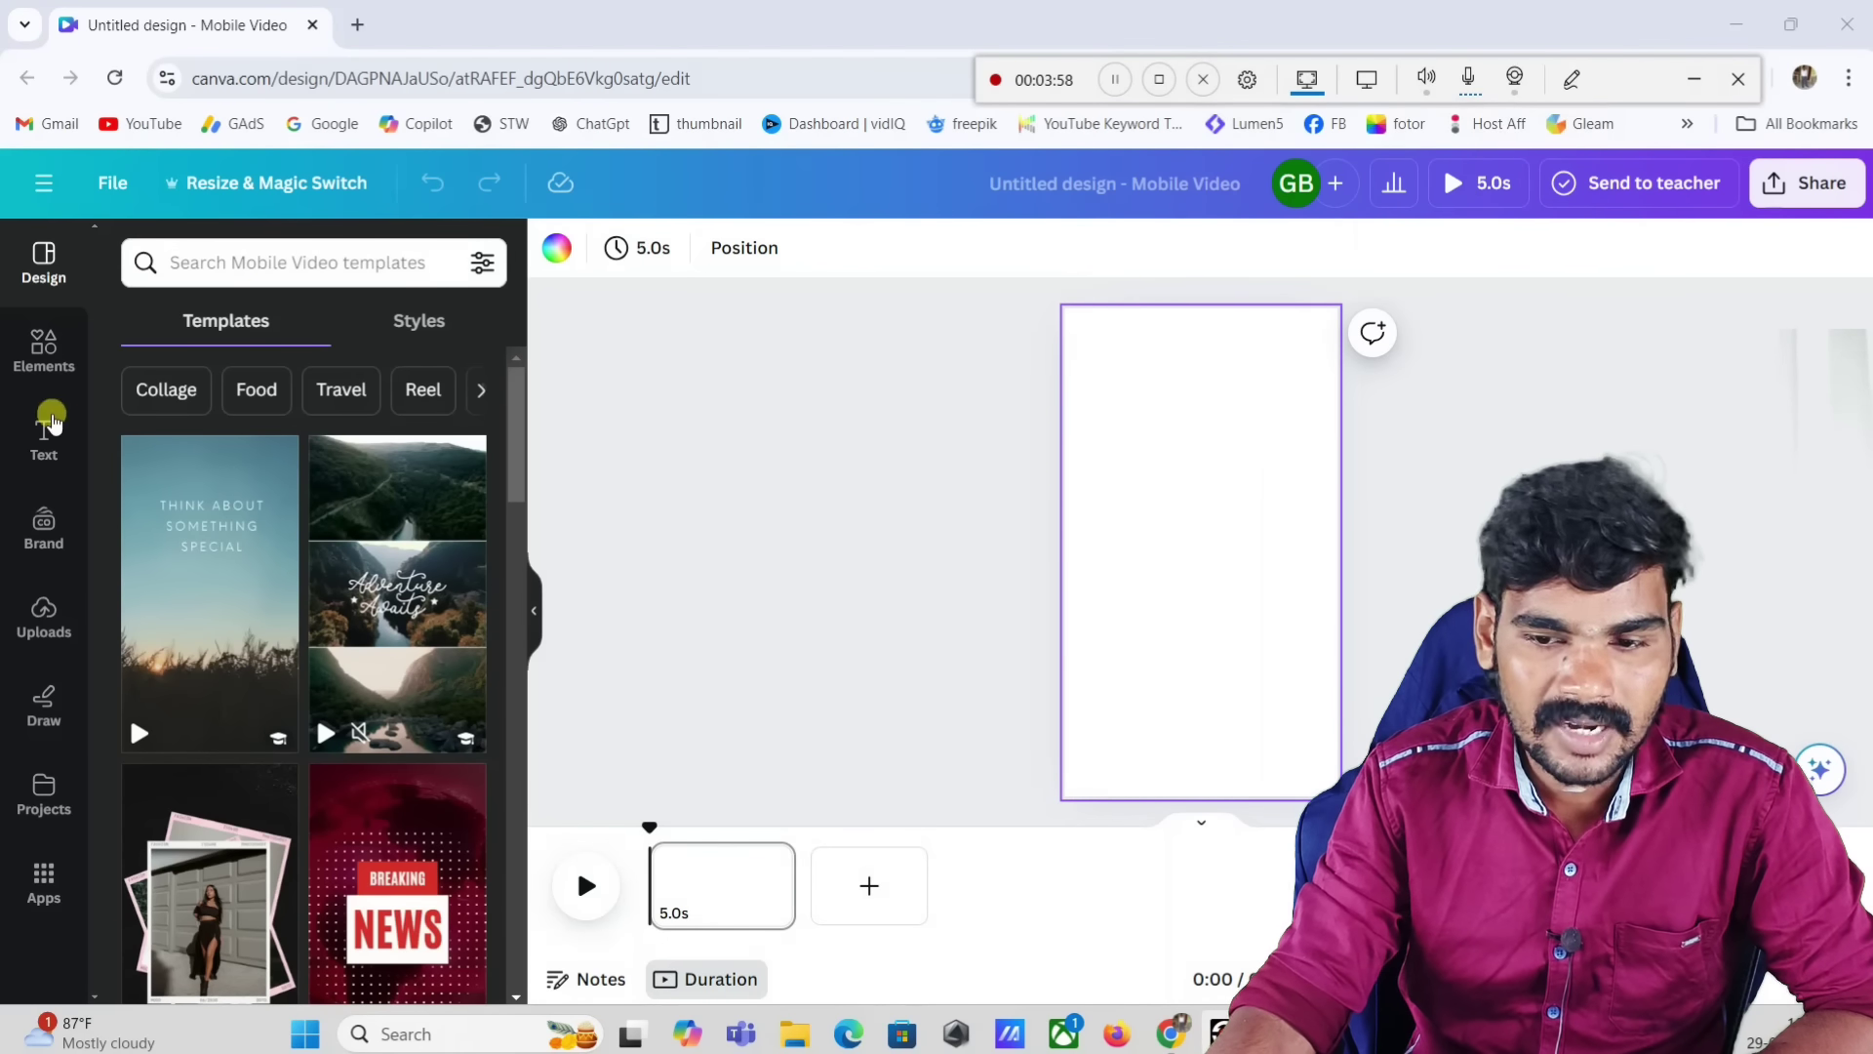
left_click(1571, 80)
left_click_drag(478, 216, 88, 337)
left_click_drag(459, 361, 64, 444)
left_click_drag(298, 502, 80, 548)
left_click_drag(322, 589, 117, 629)
left_click_drag(283, 671, 88, 710)
left_click_drag(261, 734, 68, 753)
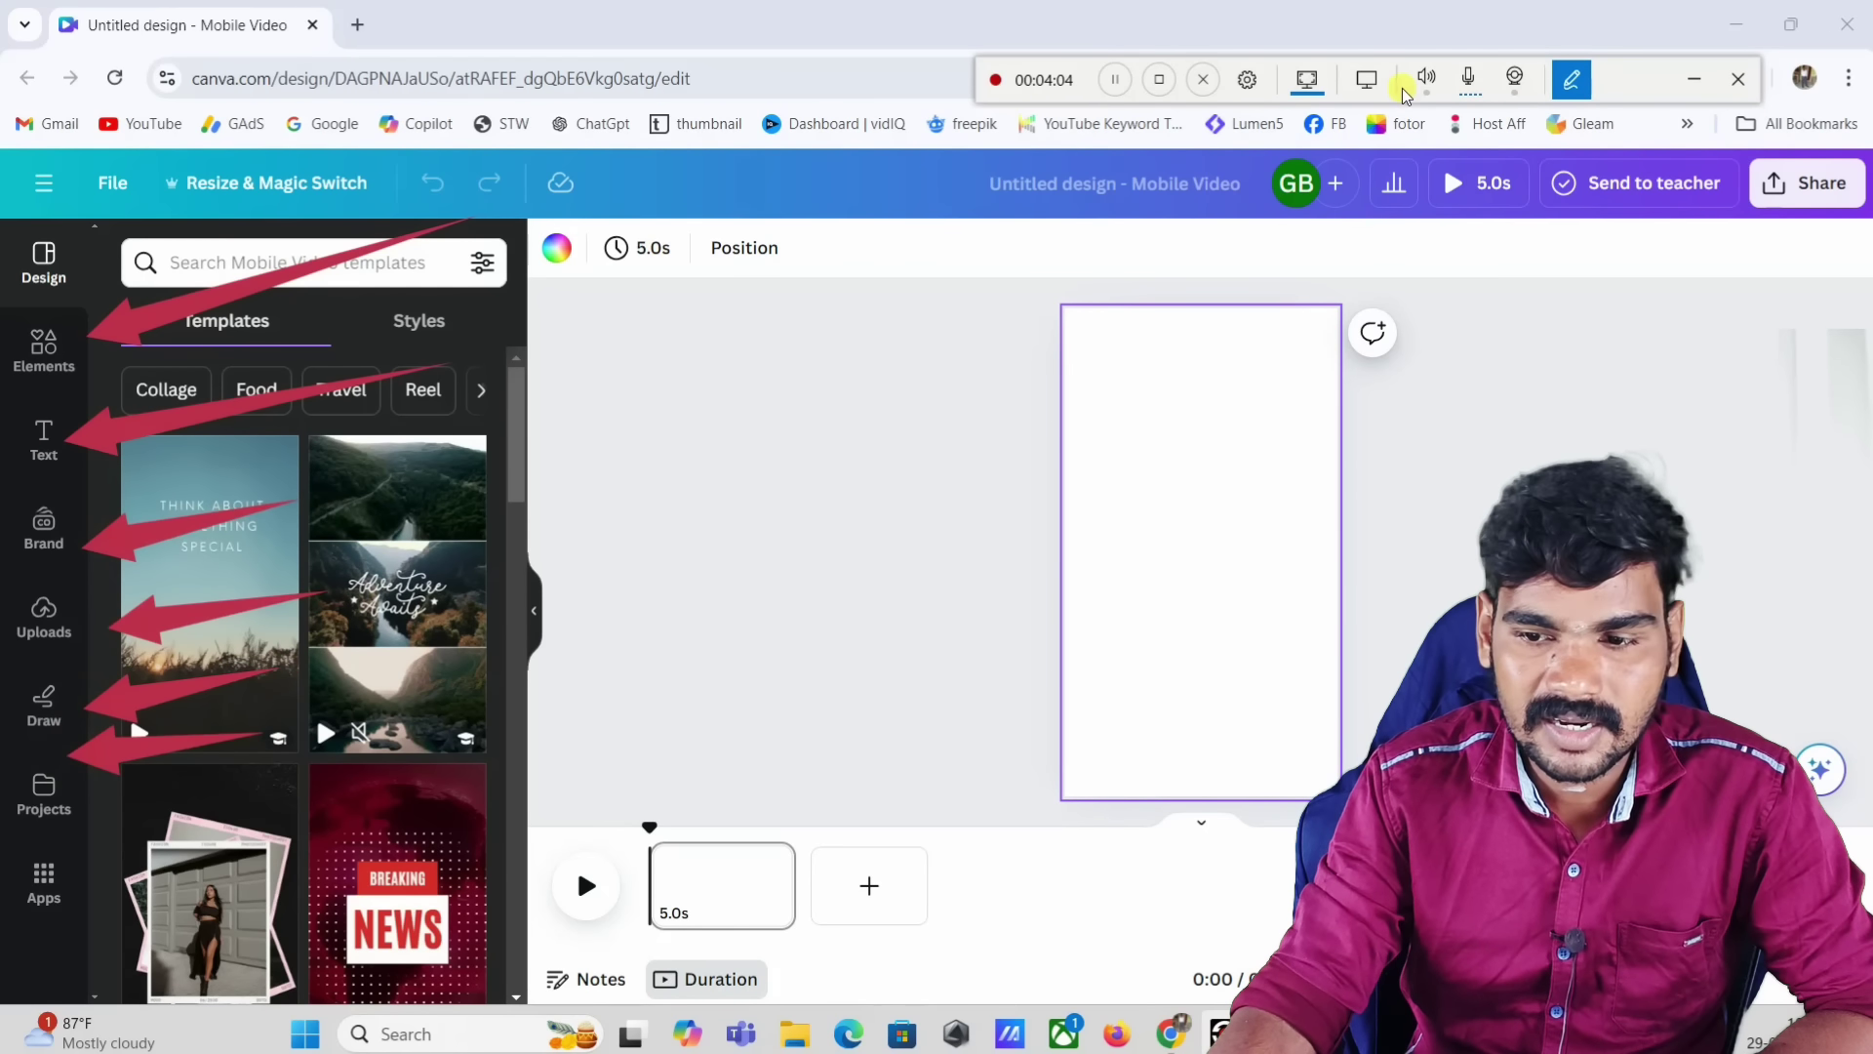
left_click(1570, 80)
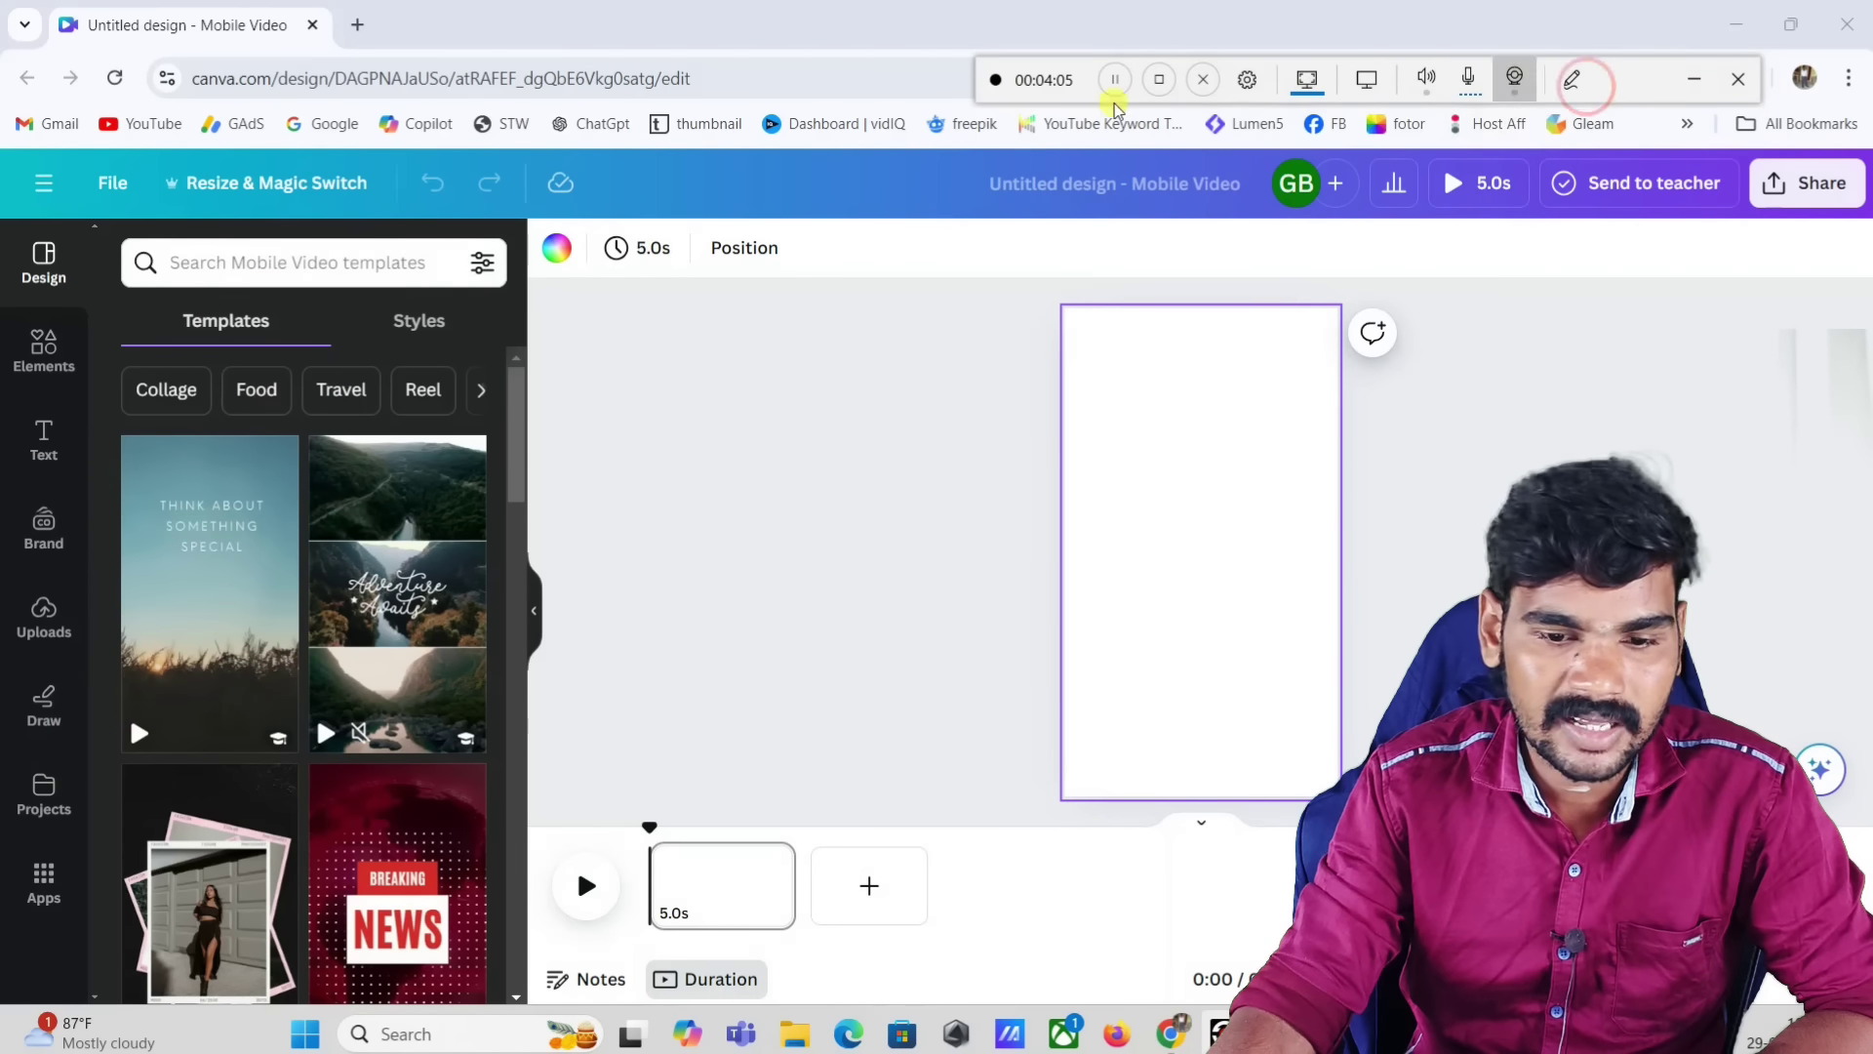
Step: Search the design elements for "kitchen"
left_click(49, 351)
left_click(260, 263)
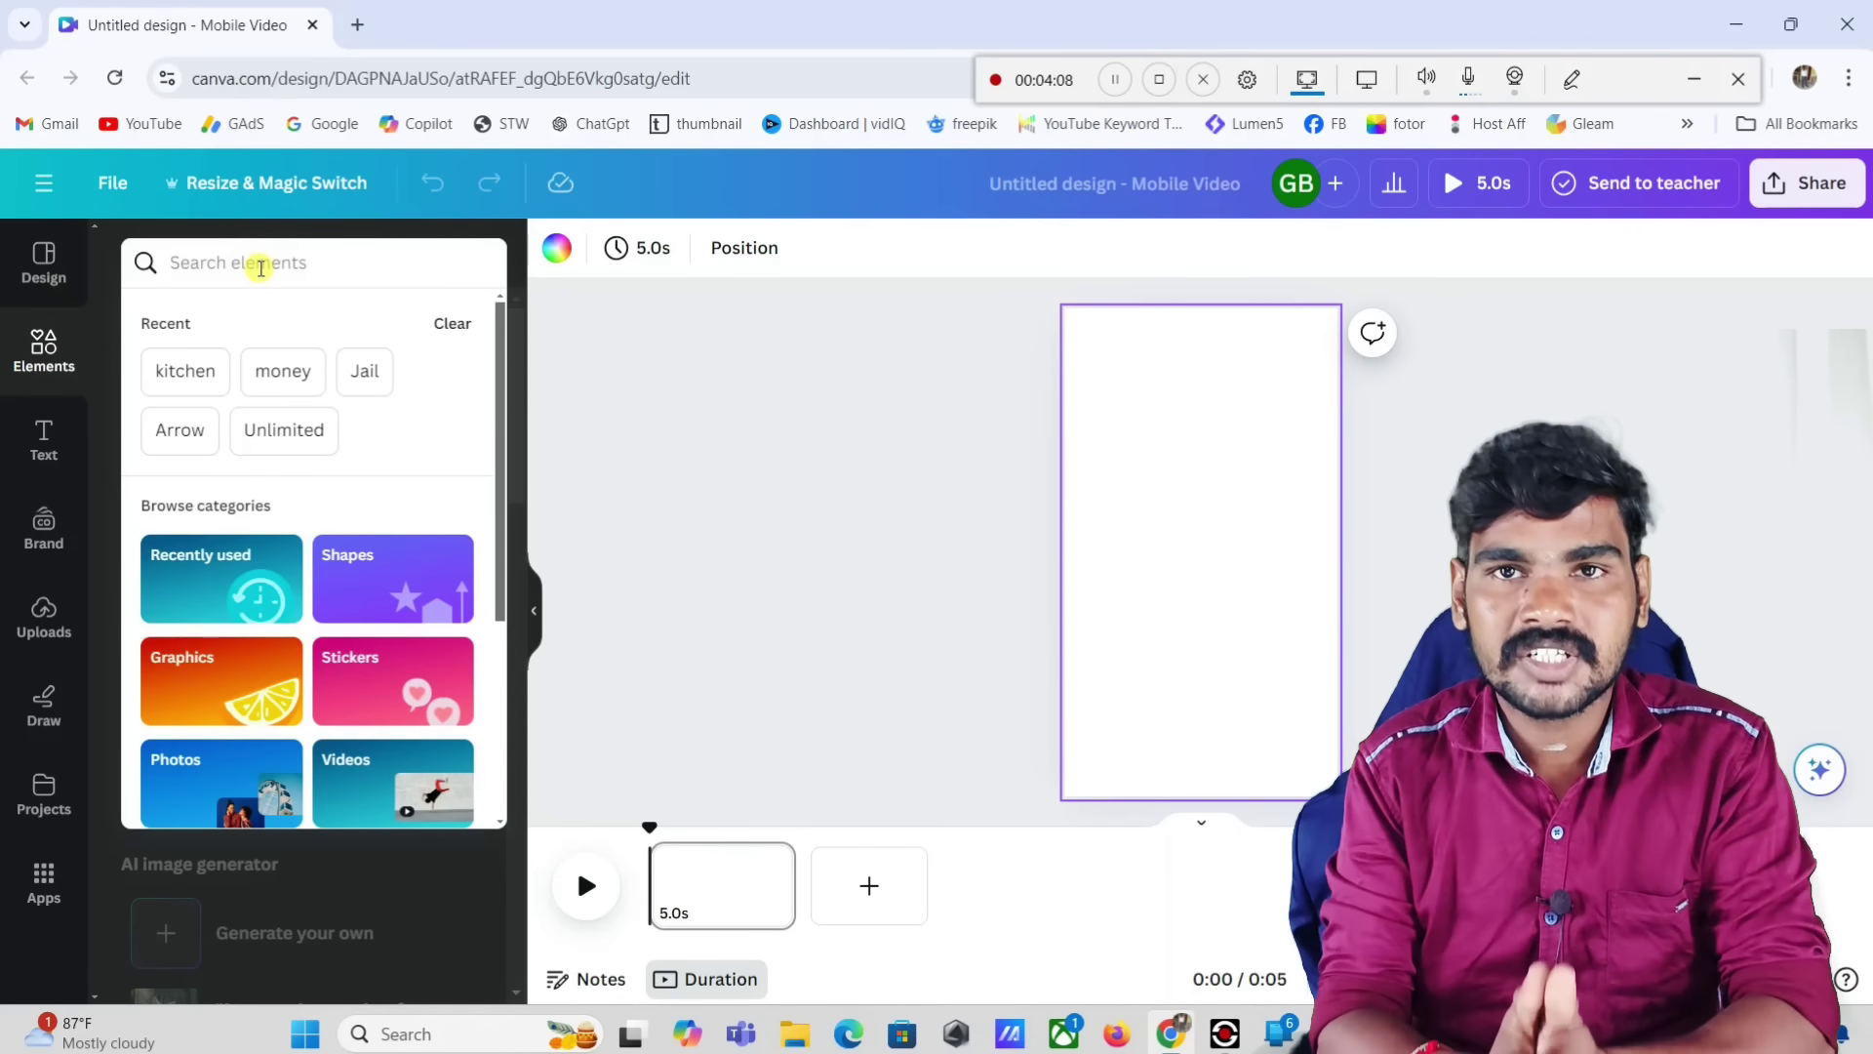
type("ki")
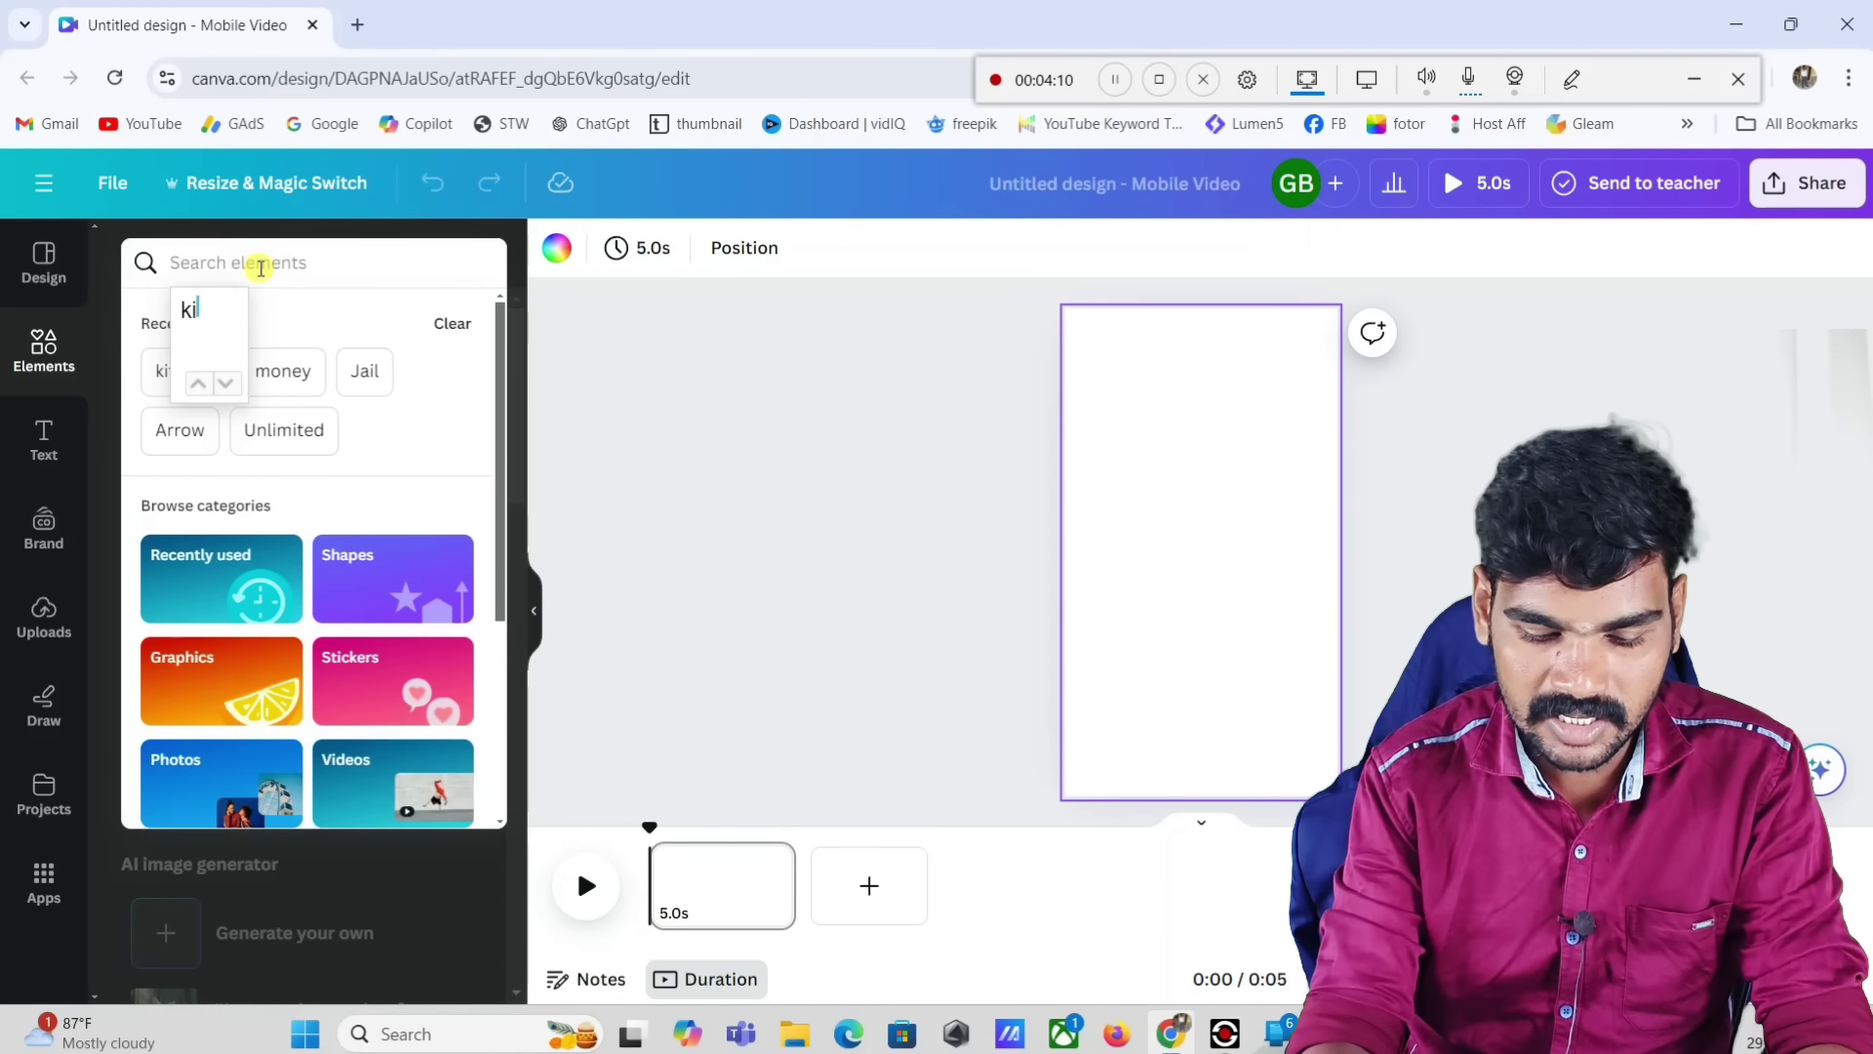
type("tchen")
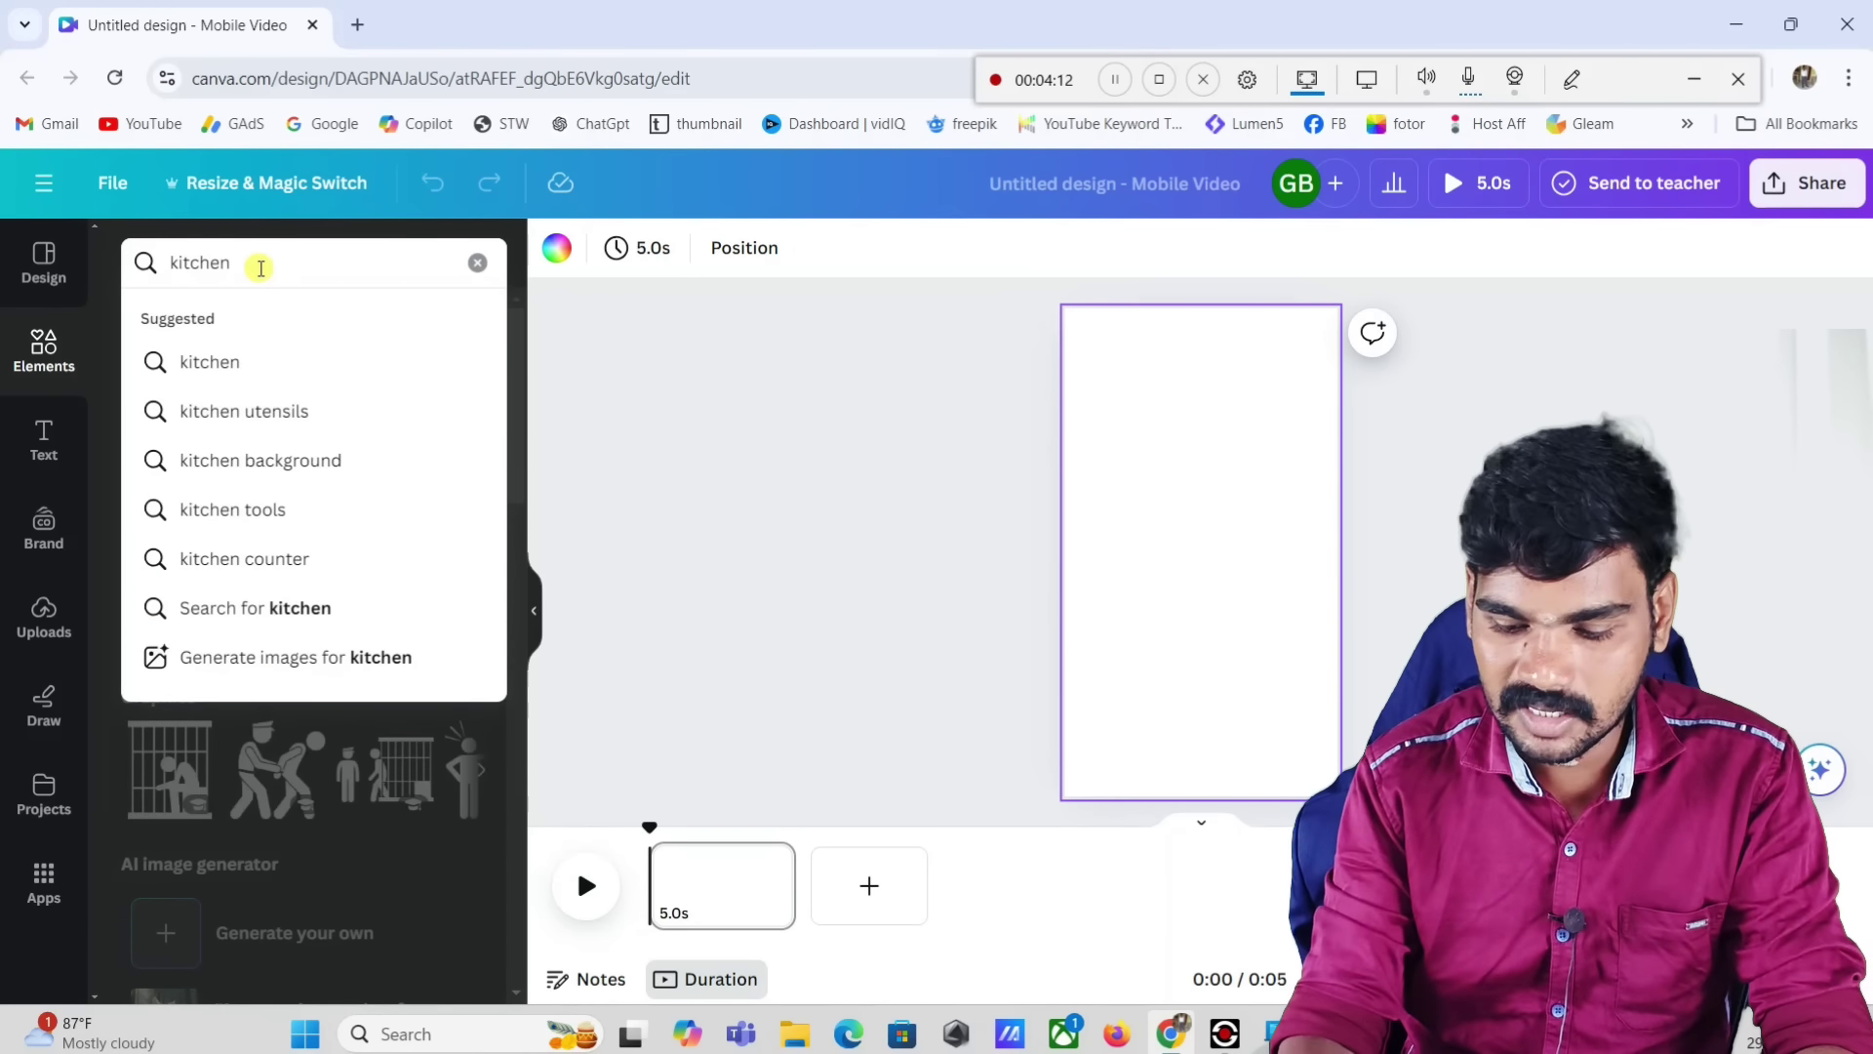
key("Return")
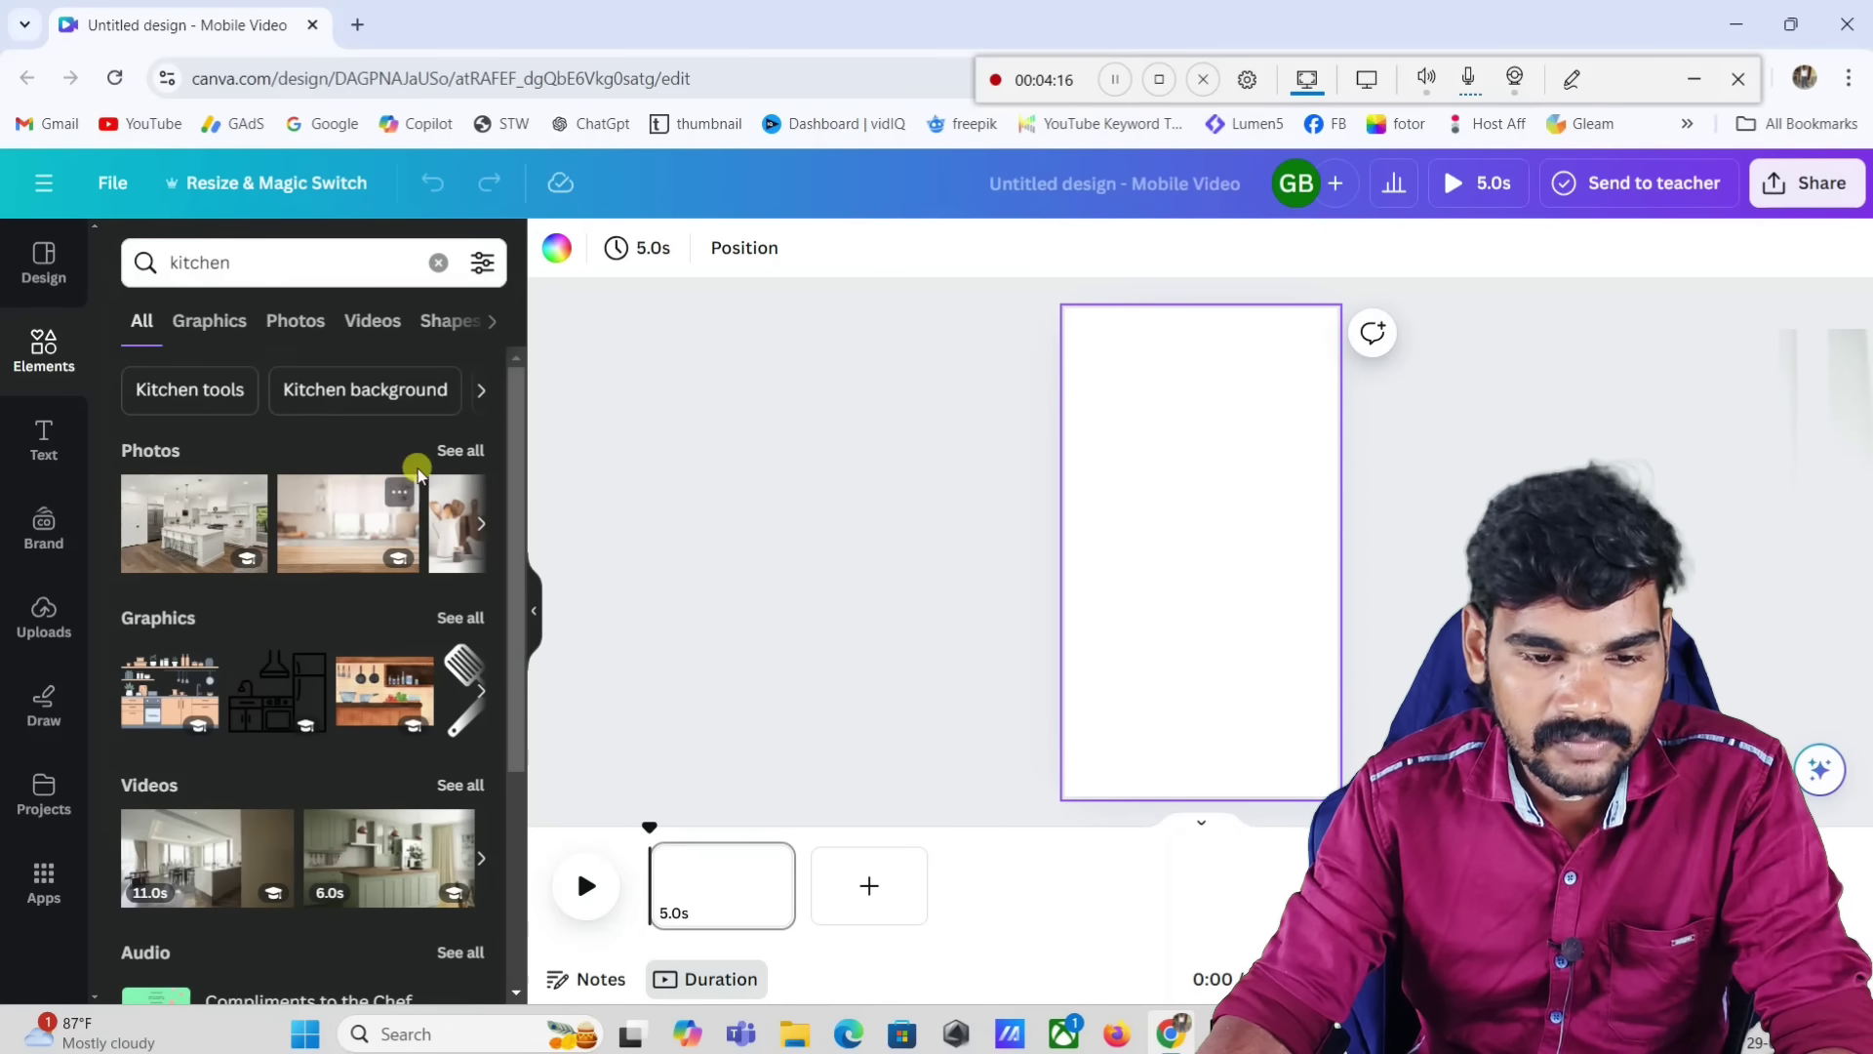
Step: Browse all the kitchen photos and add the one with blue cabinets and a black range hood wall to the page
left_click(458, 451)
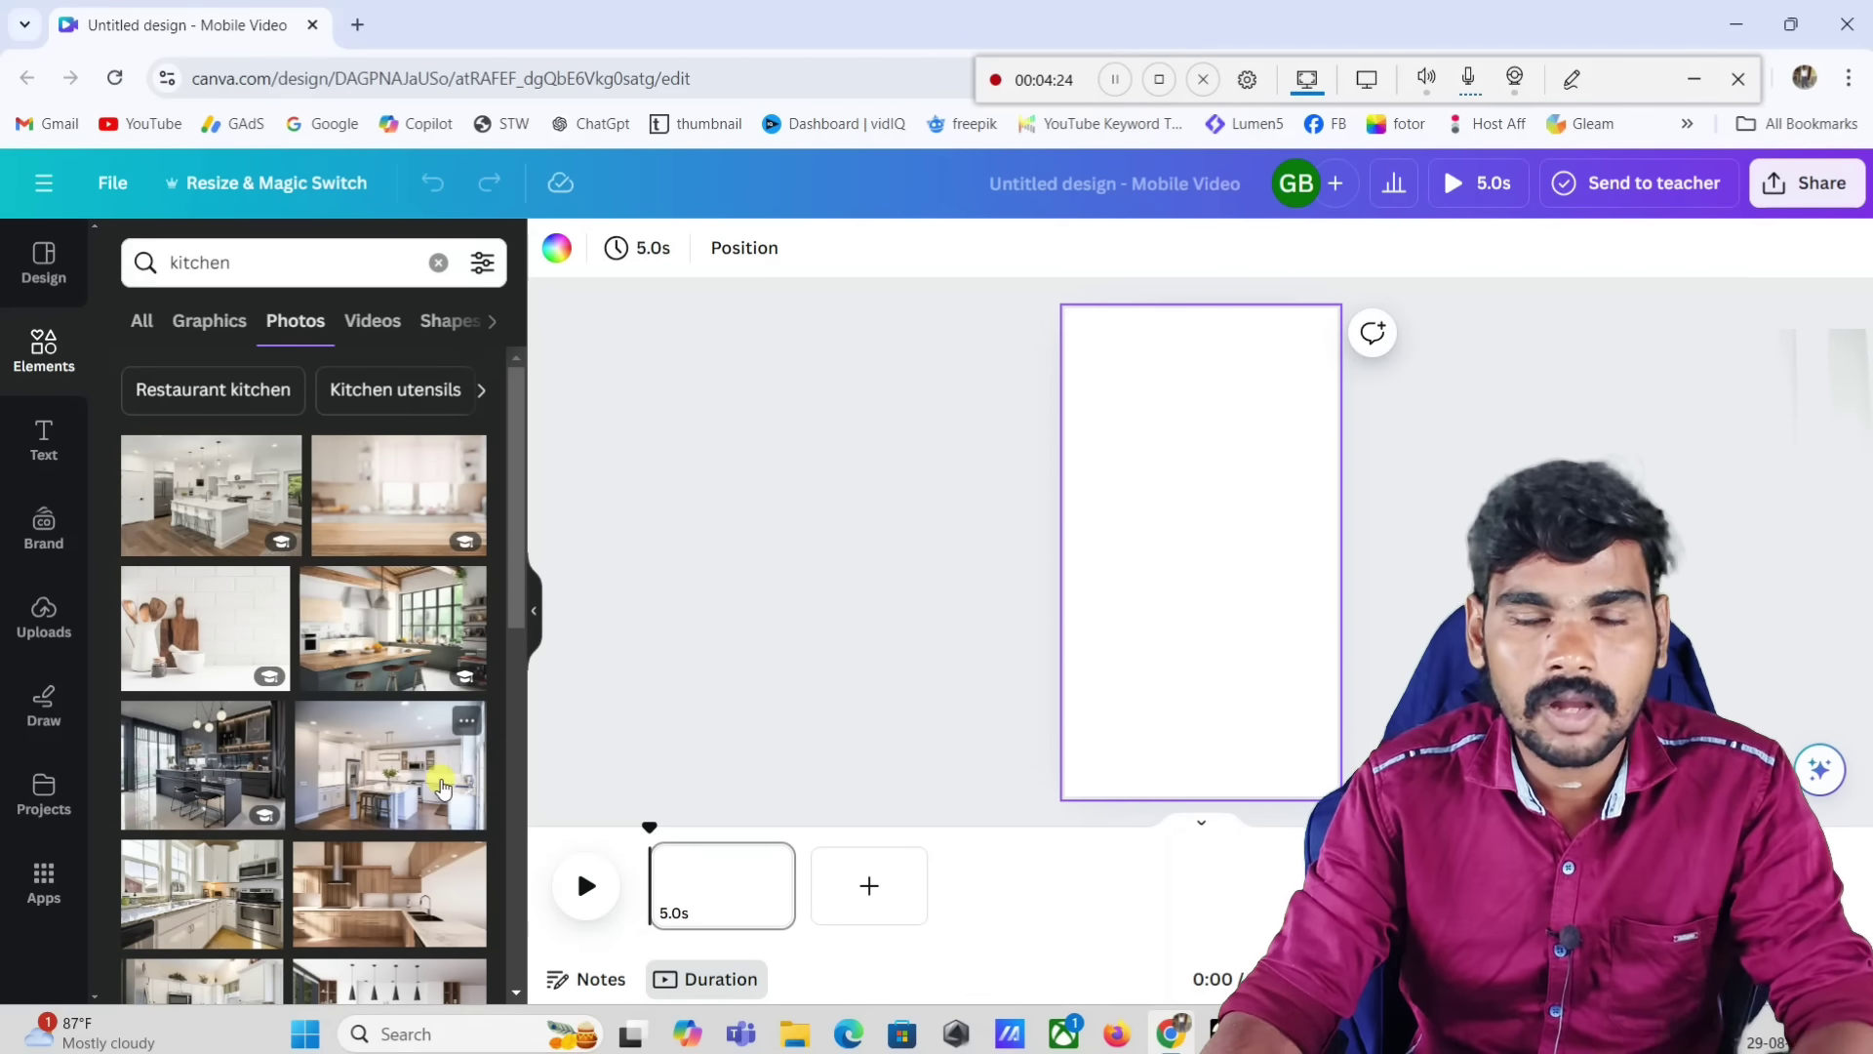
scroll(363, 686, "down", 5)
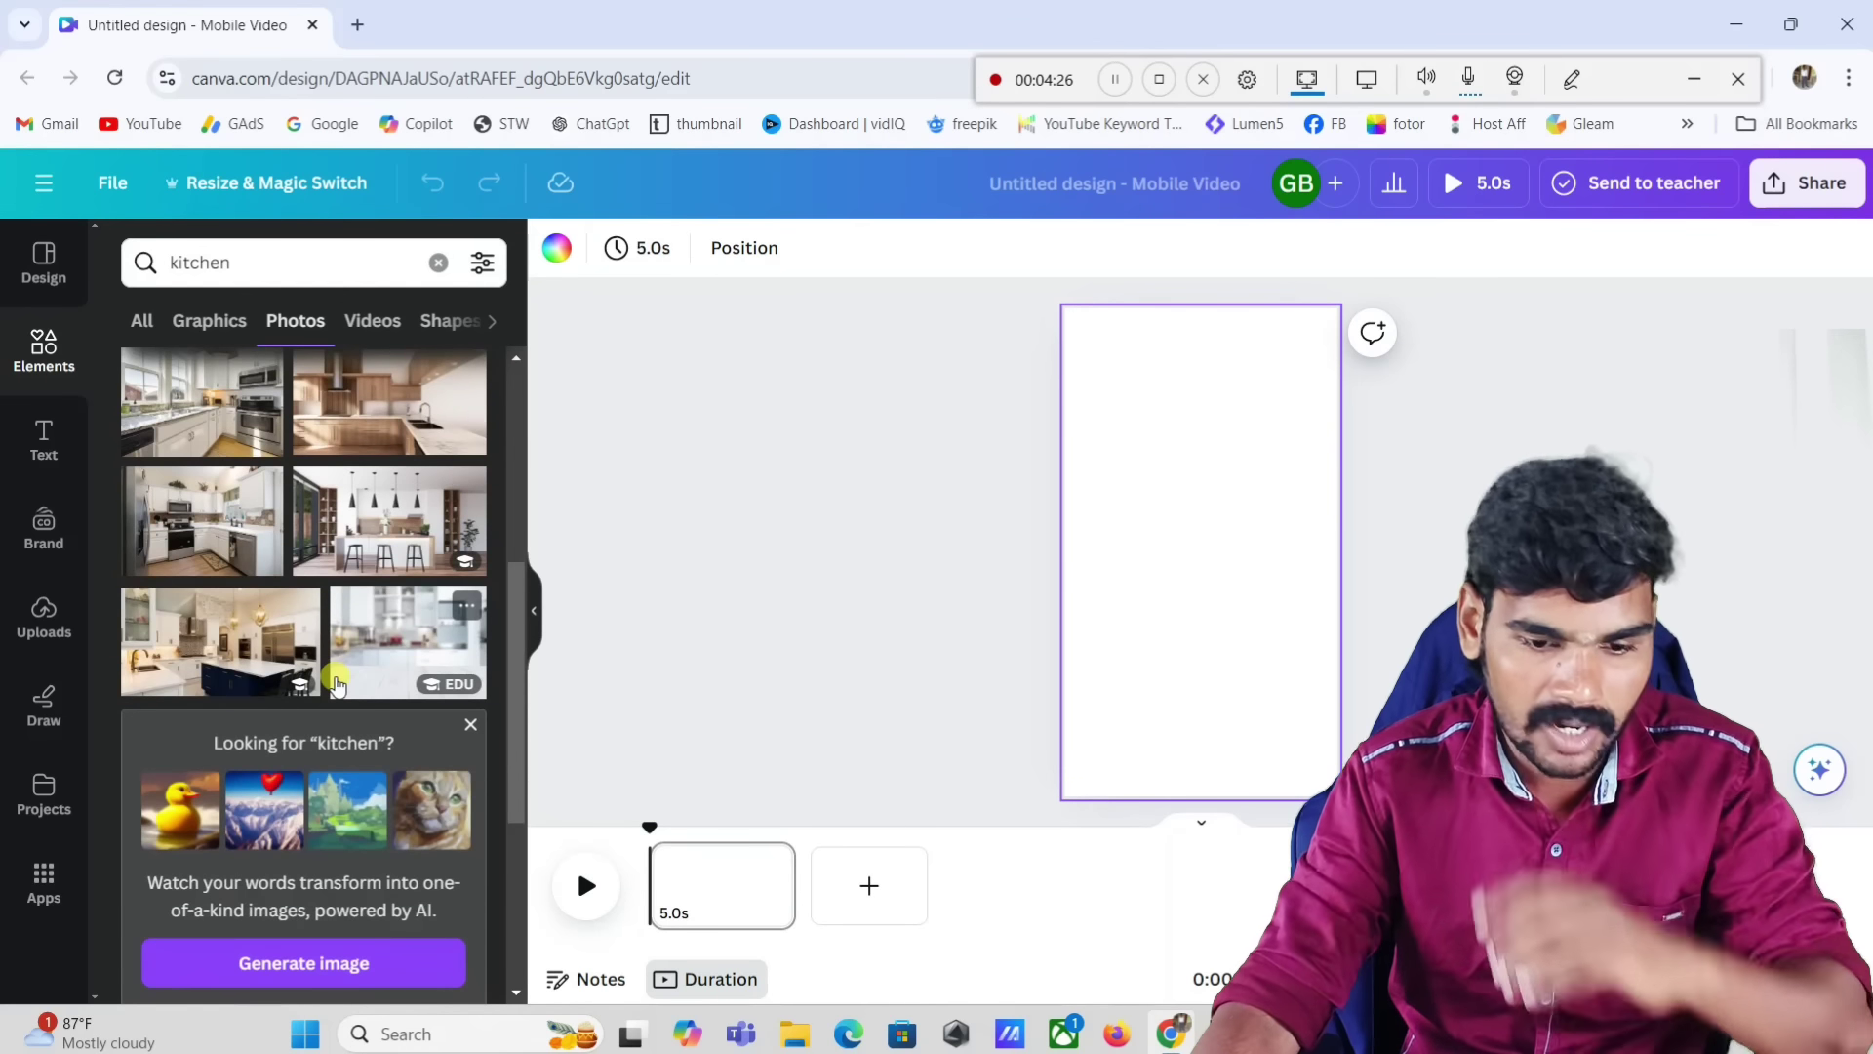
scroll(335, 683, "down", 12)
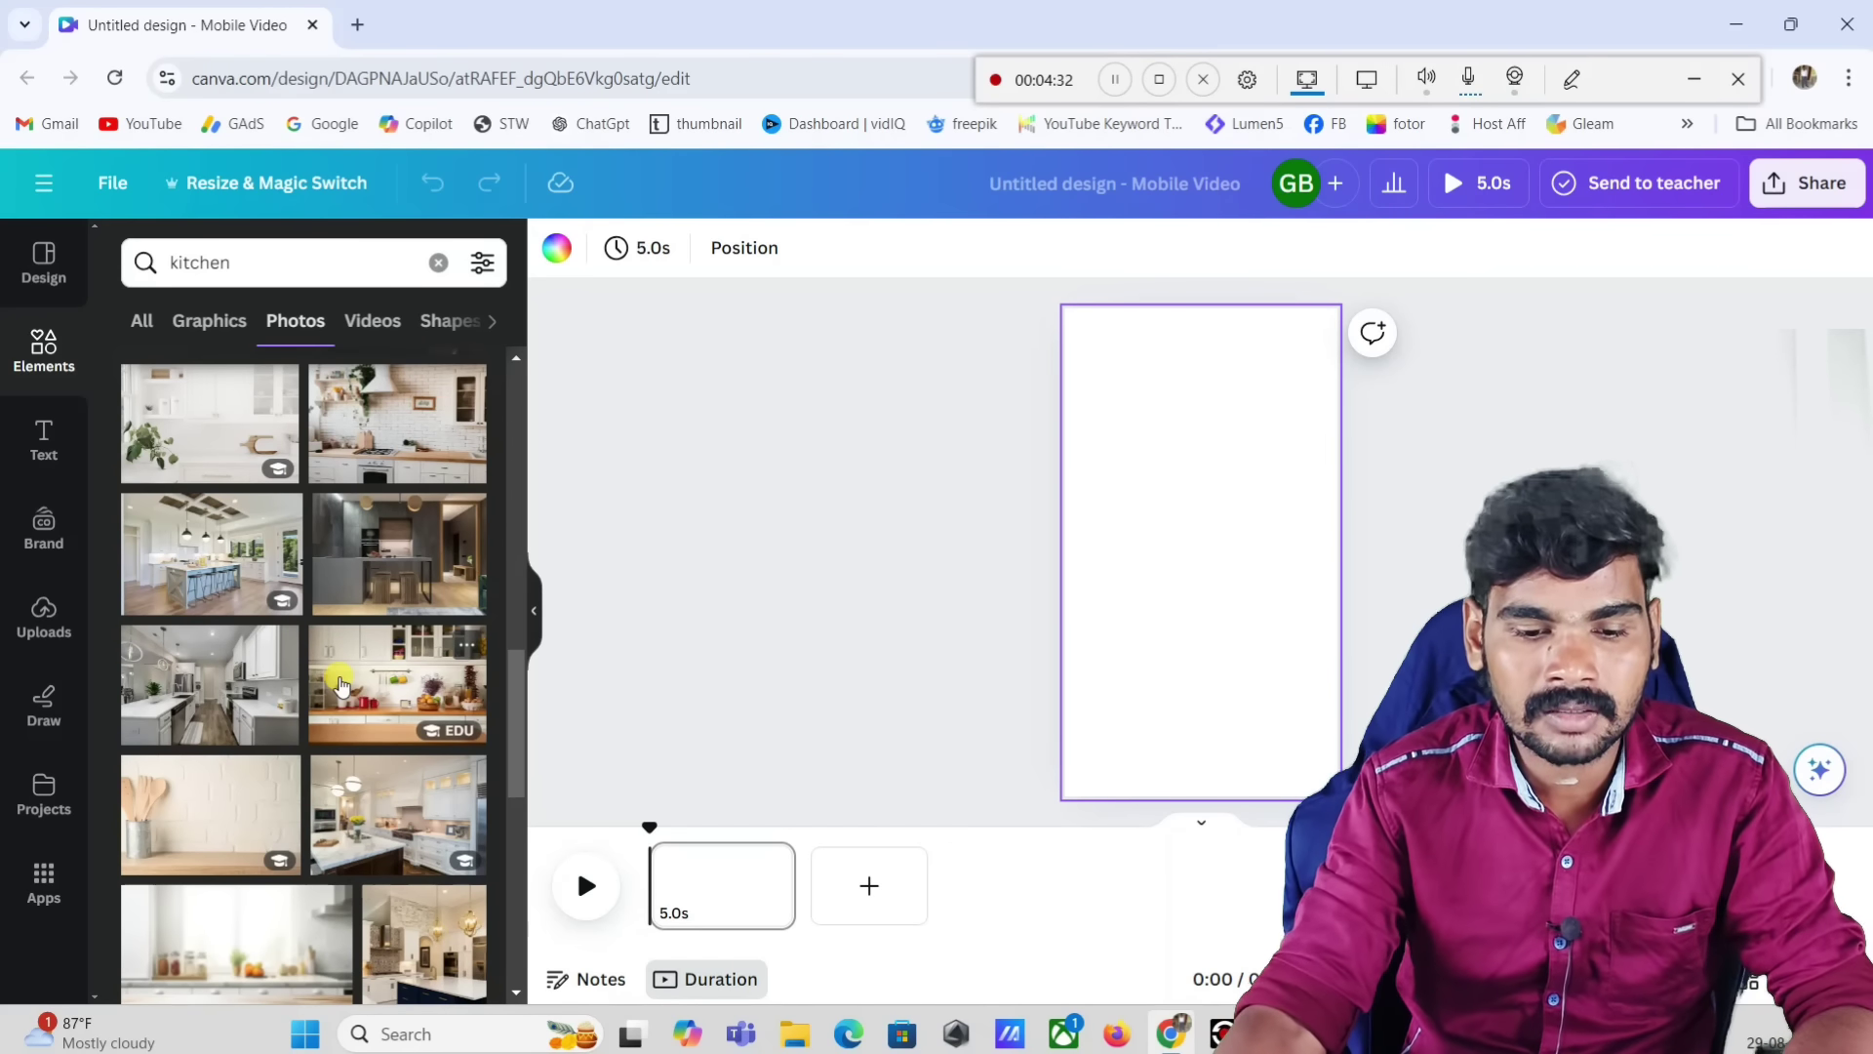
scroll(341, 686, "down", 4)
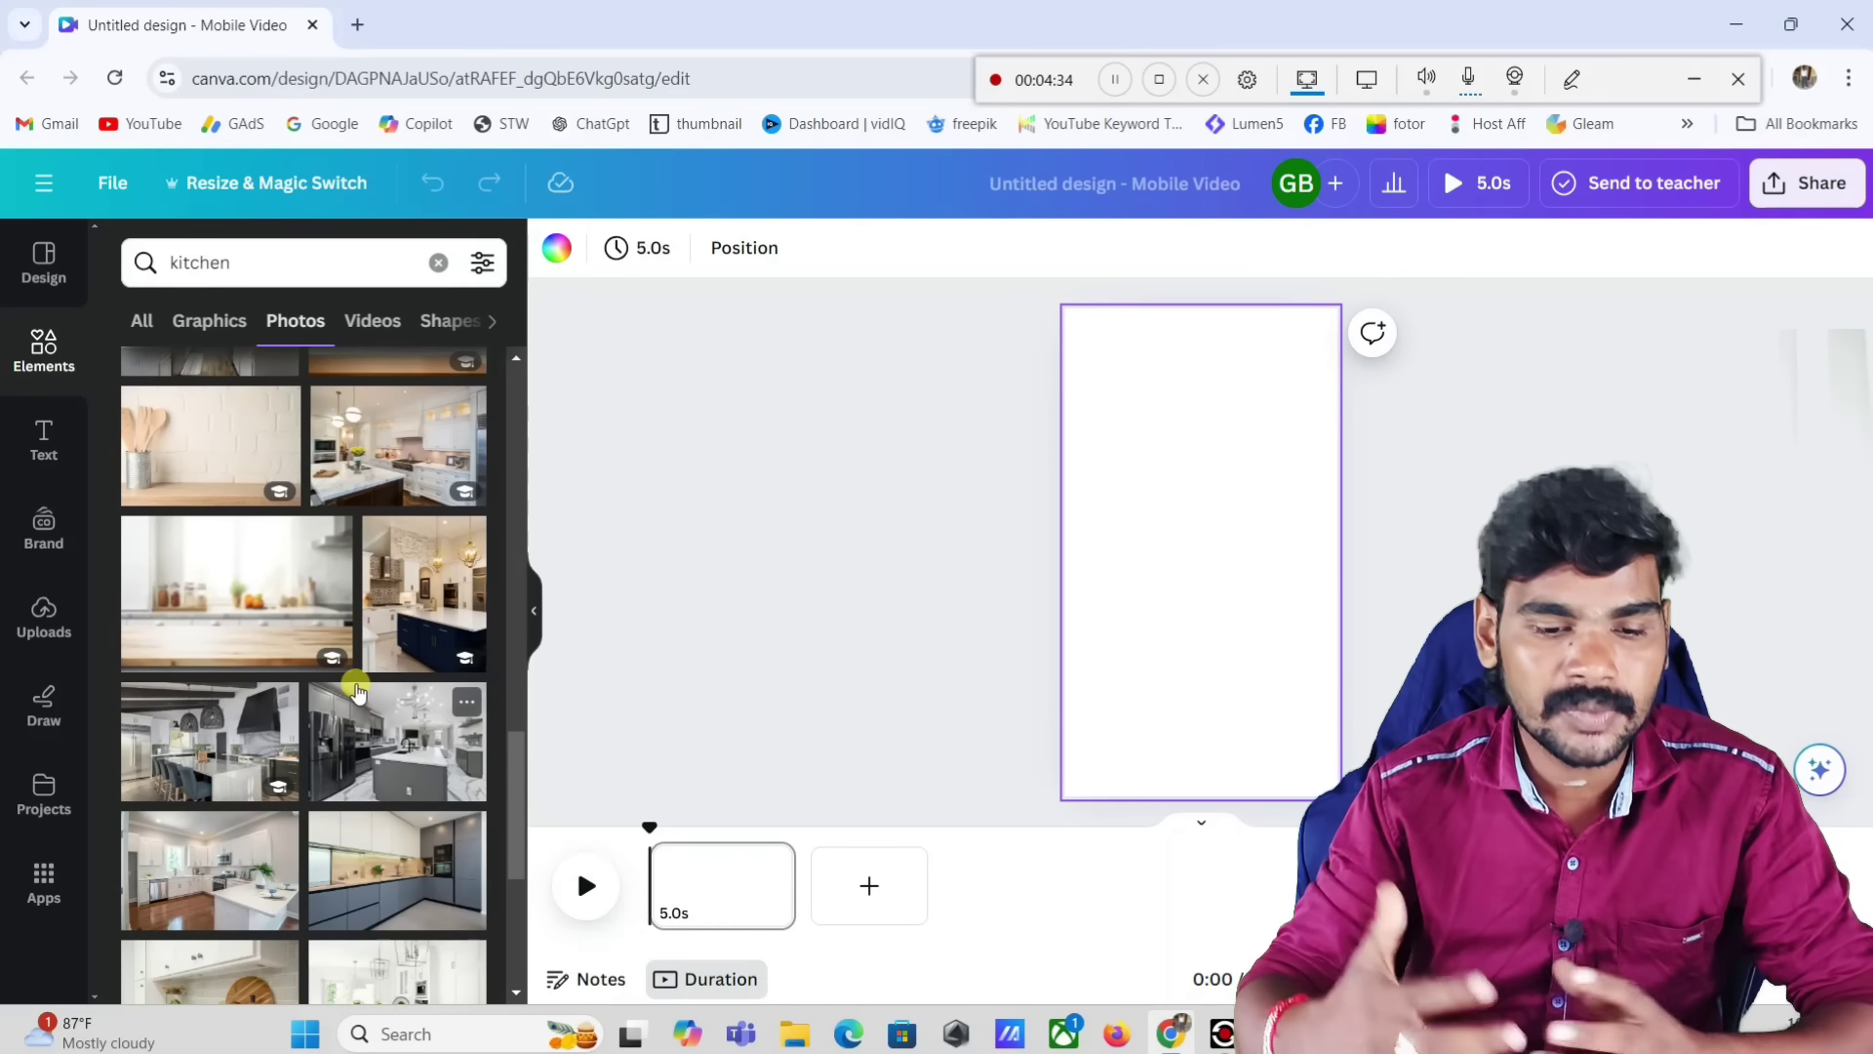
scroll(359, 688, "down", 4)
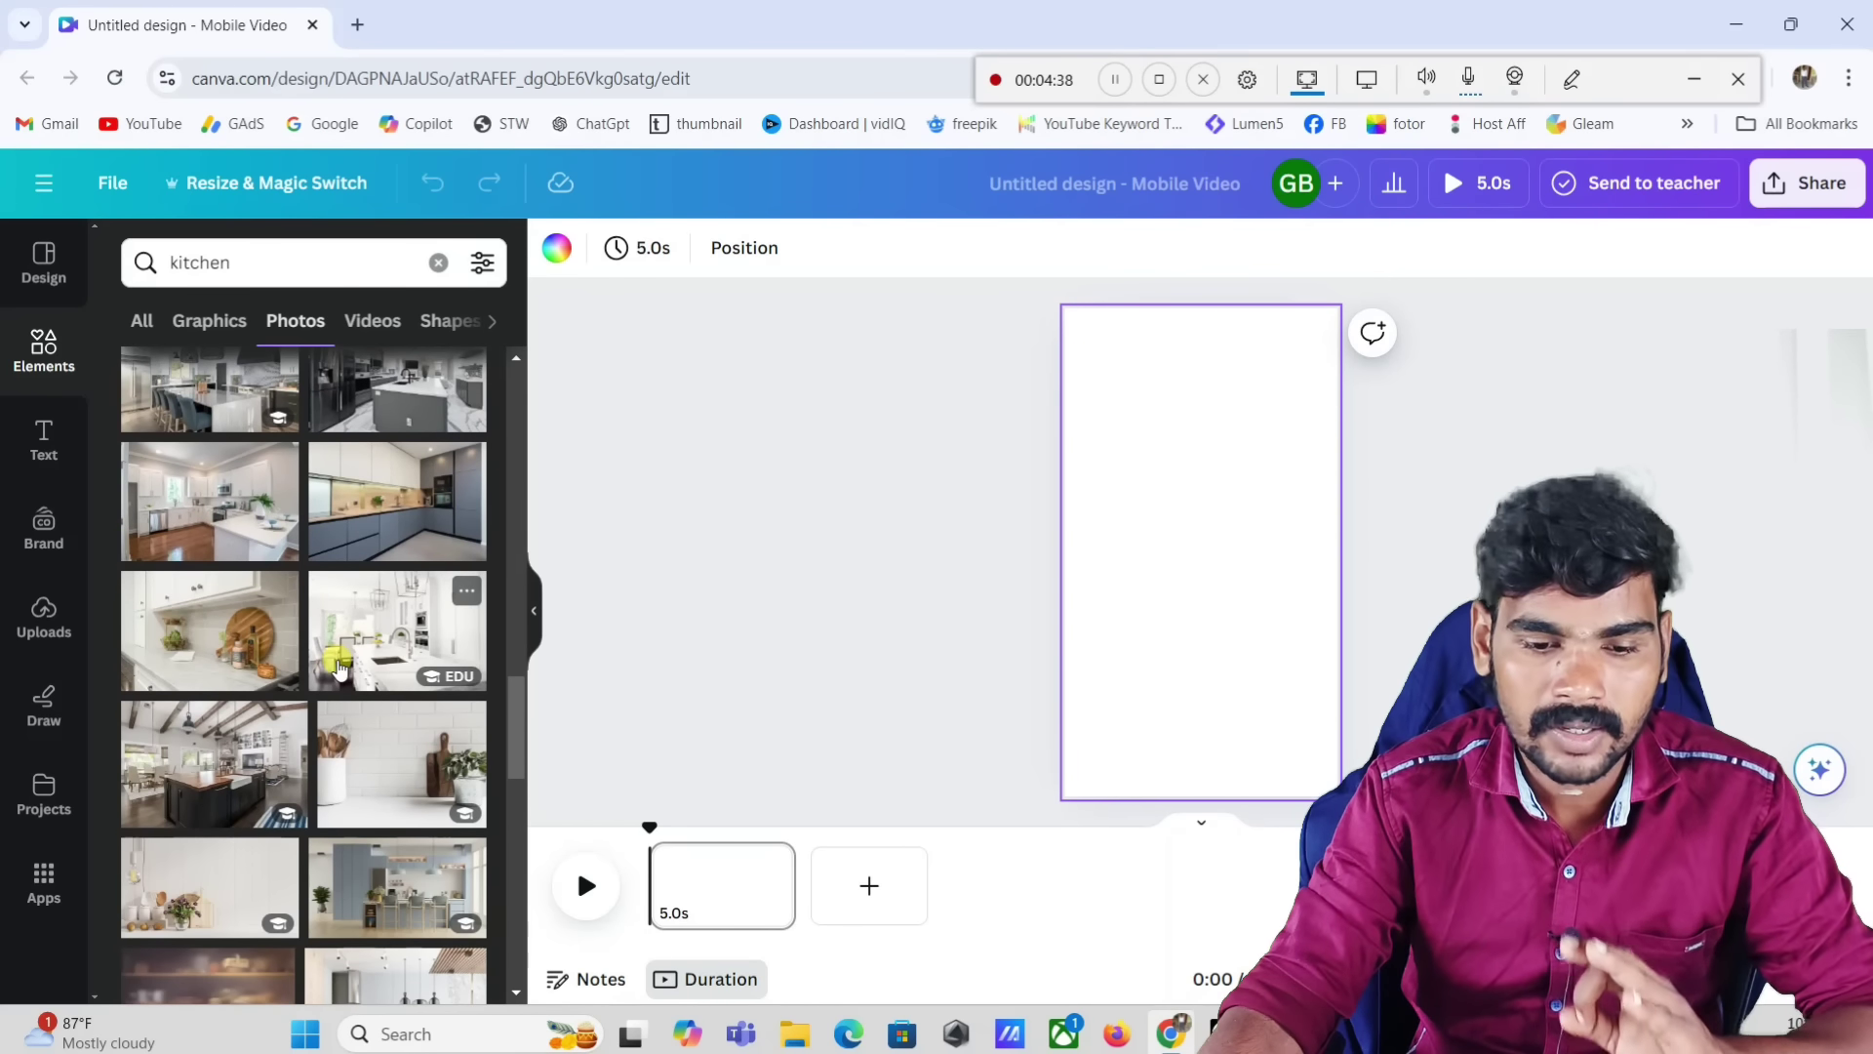
scroll(340, 669, "down", 1)
scroll(338, 668, "down", 2)
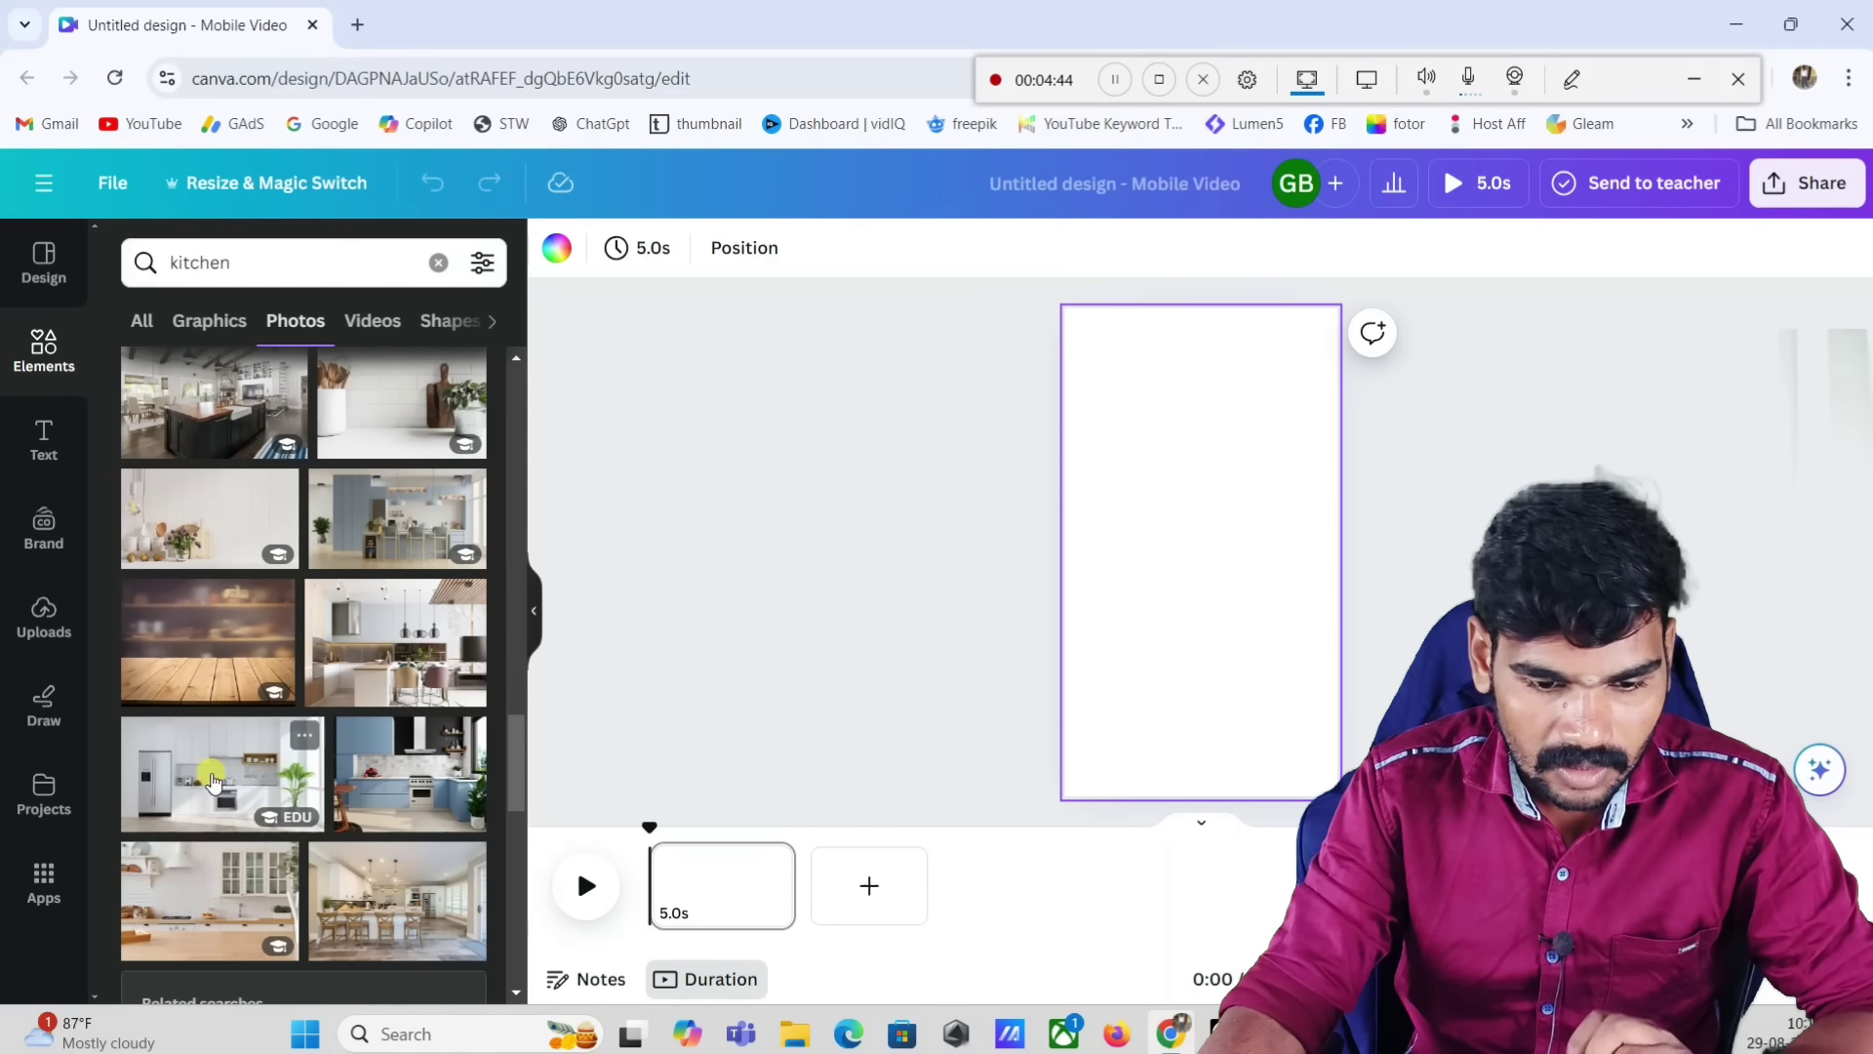
left_click(400, 795)
Step: Set the blue kitchen photo as the page background
right_click(1224, 551)
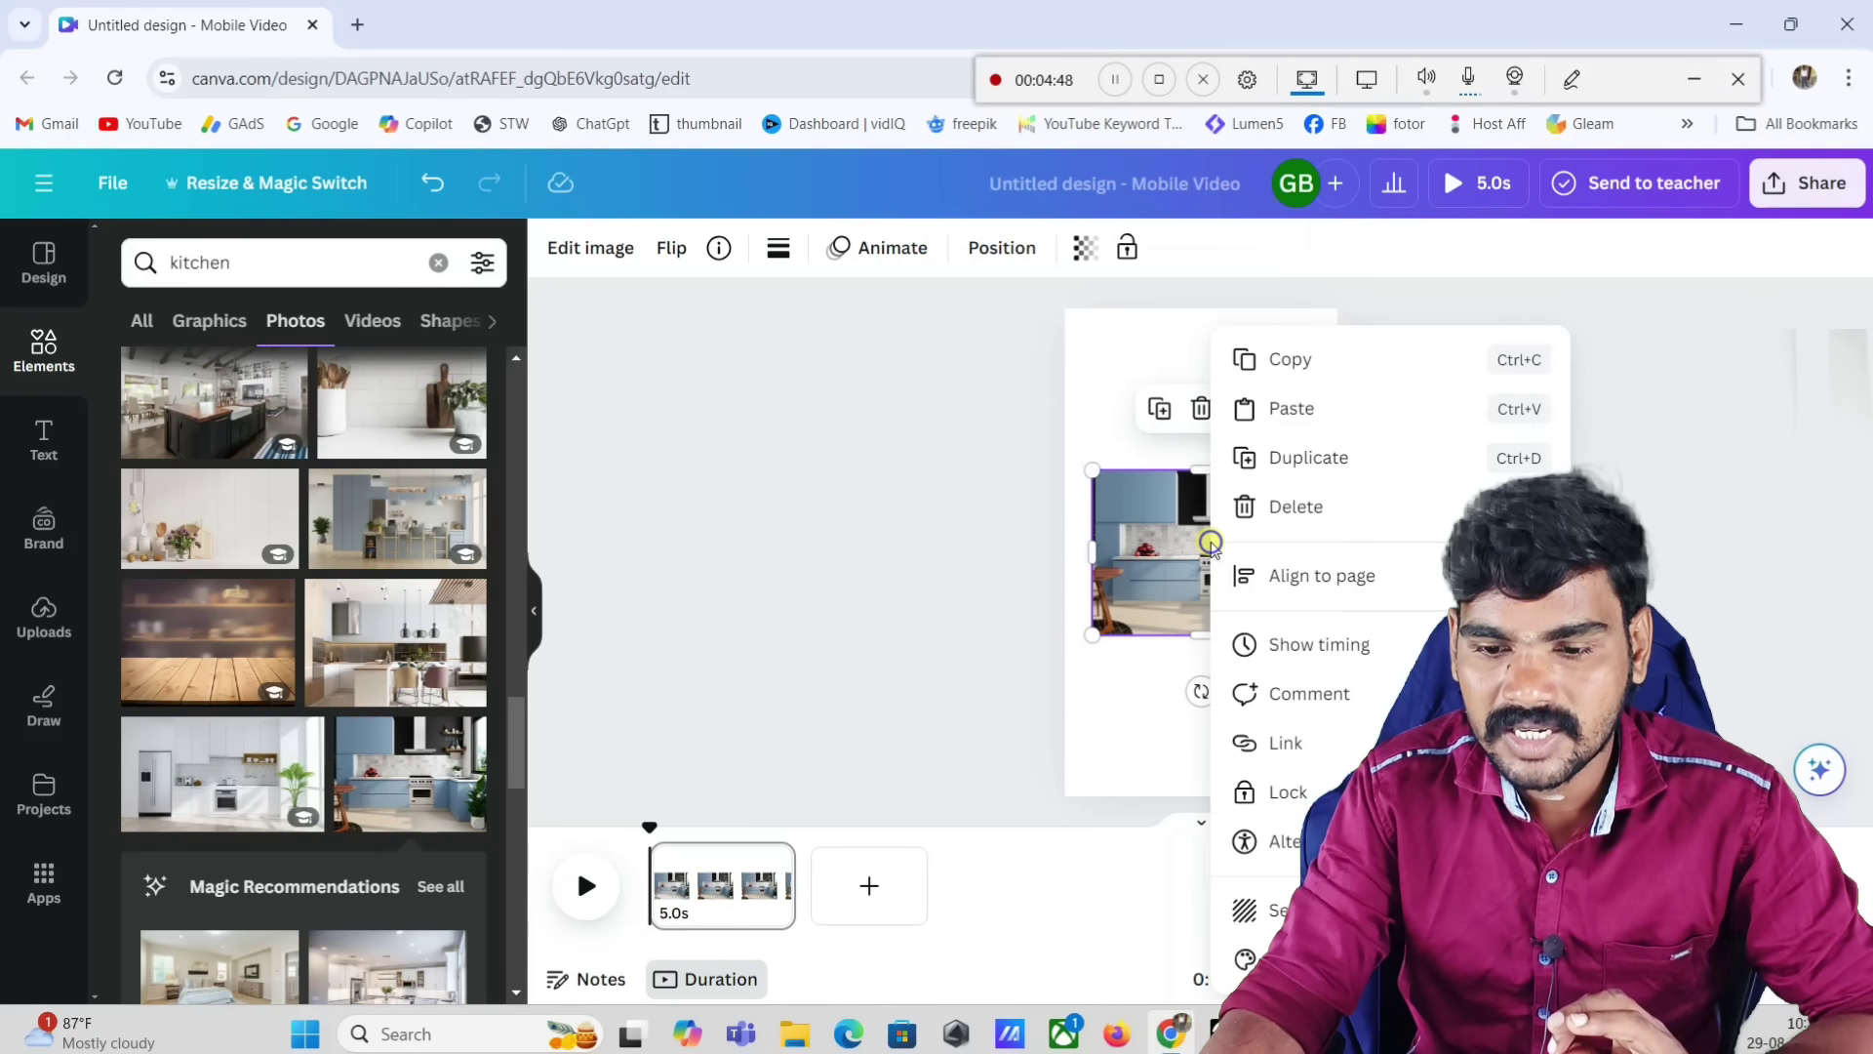
left_click(1139, 551)
right_click(1187, 549)
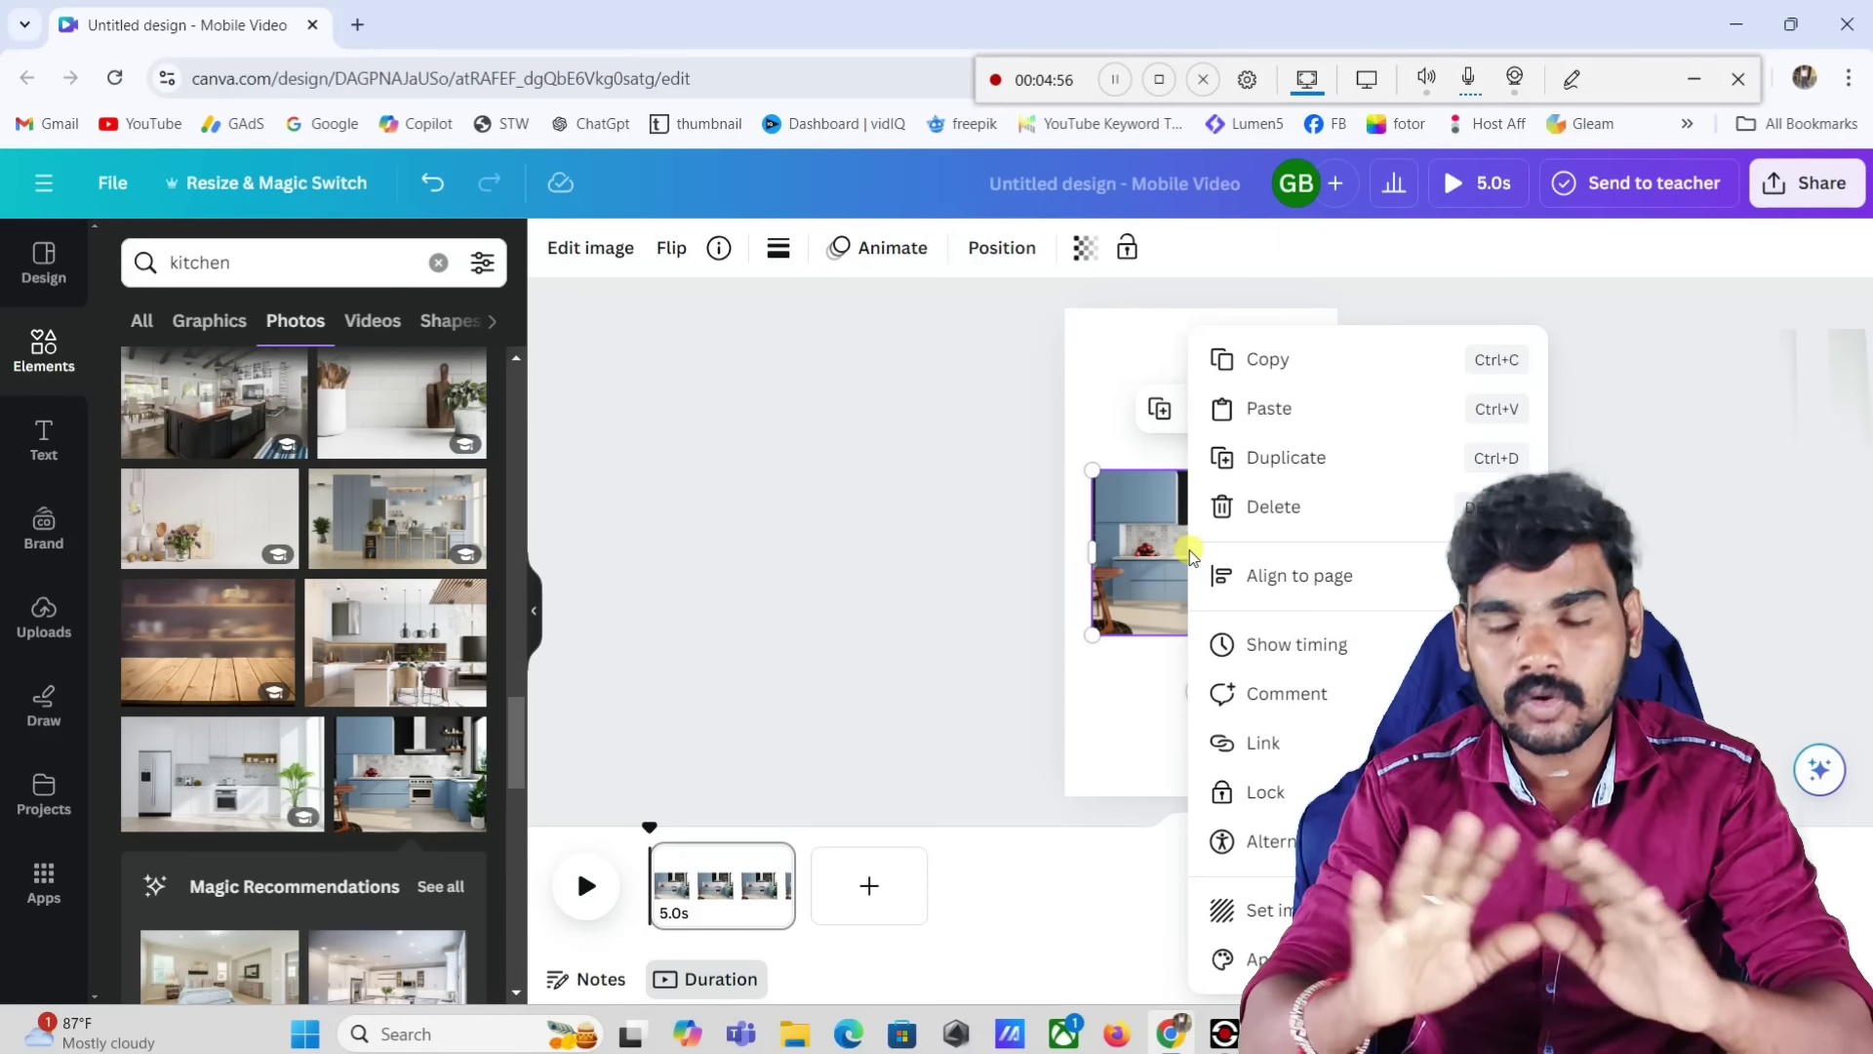
left_click(1342, 898)
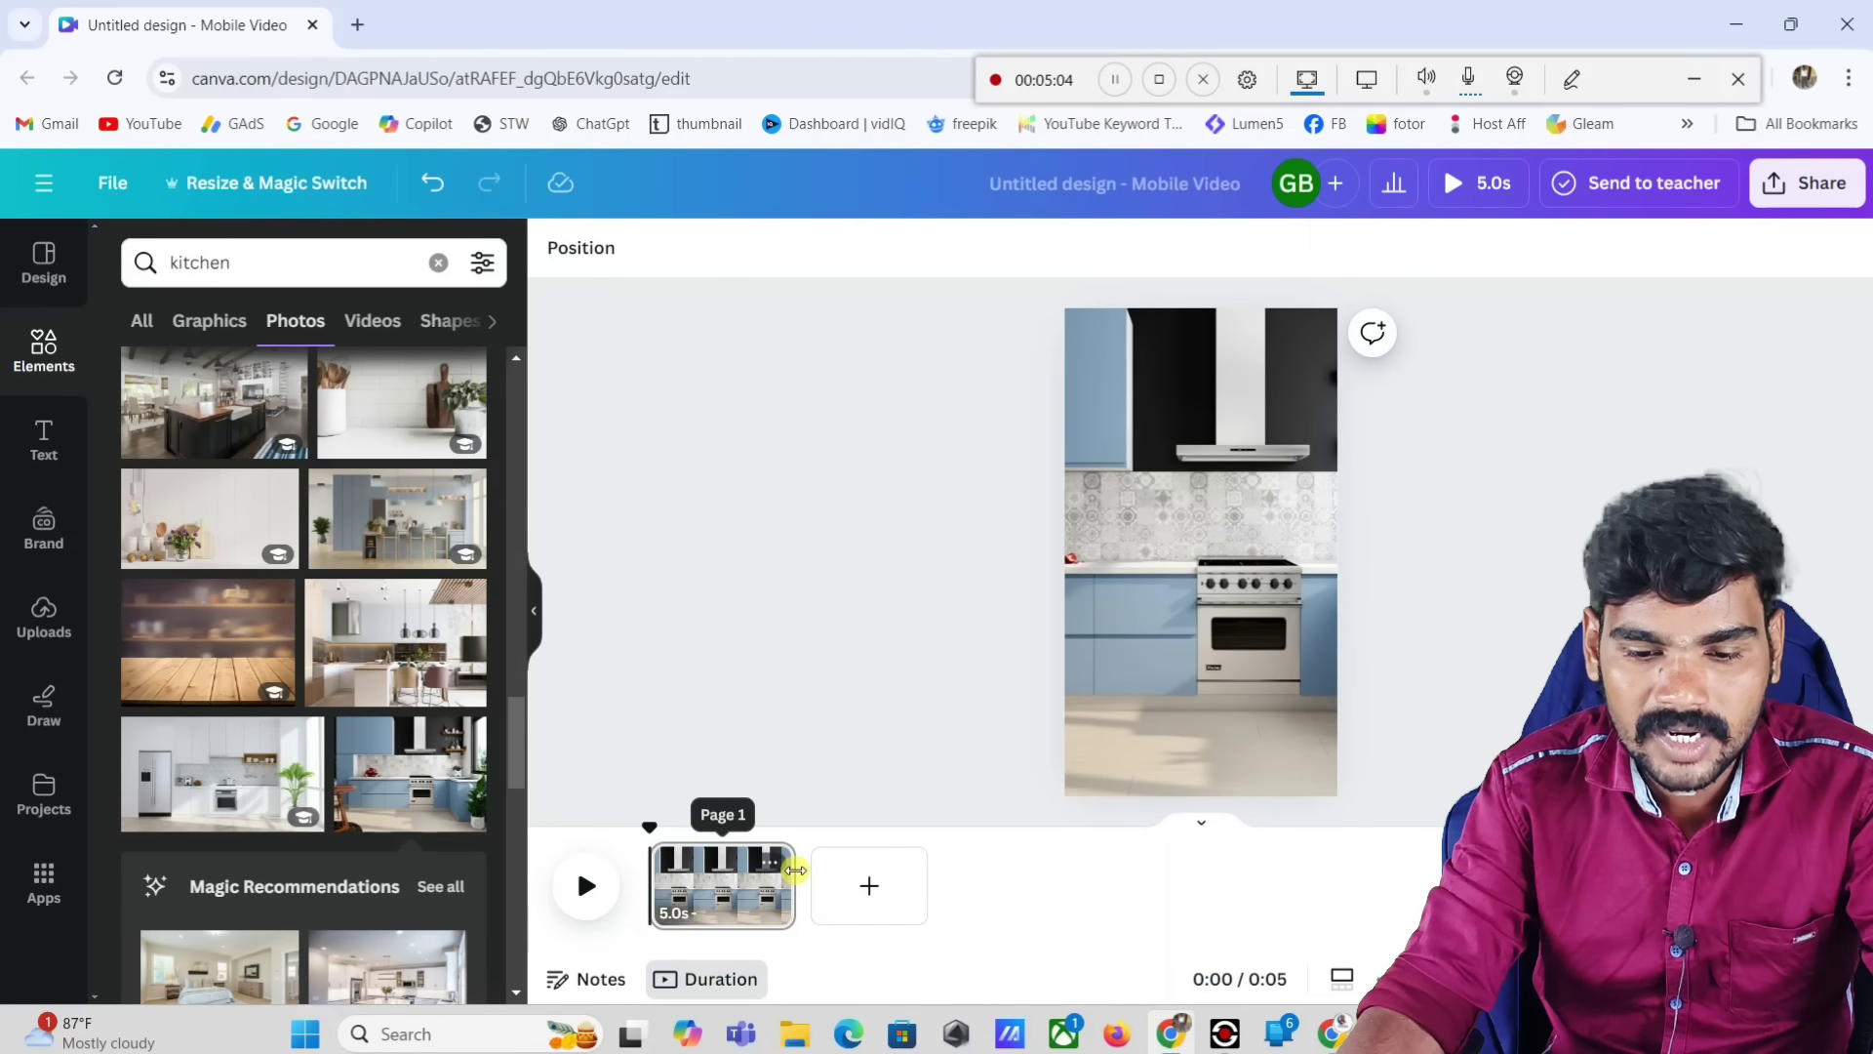
Step: Set the duration of the kitchen page to 4.0 seconds on the timeline
left_click_drag(795, 870, 739, 881)
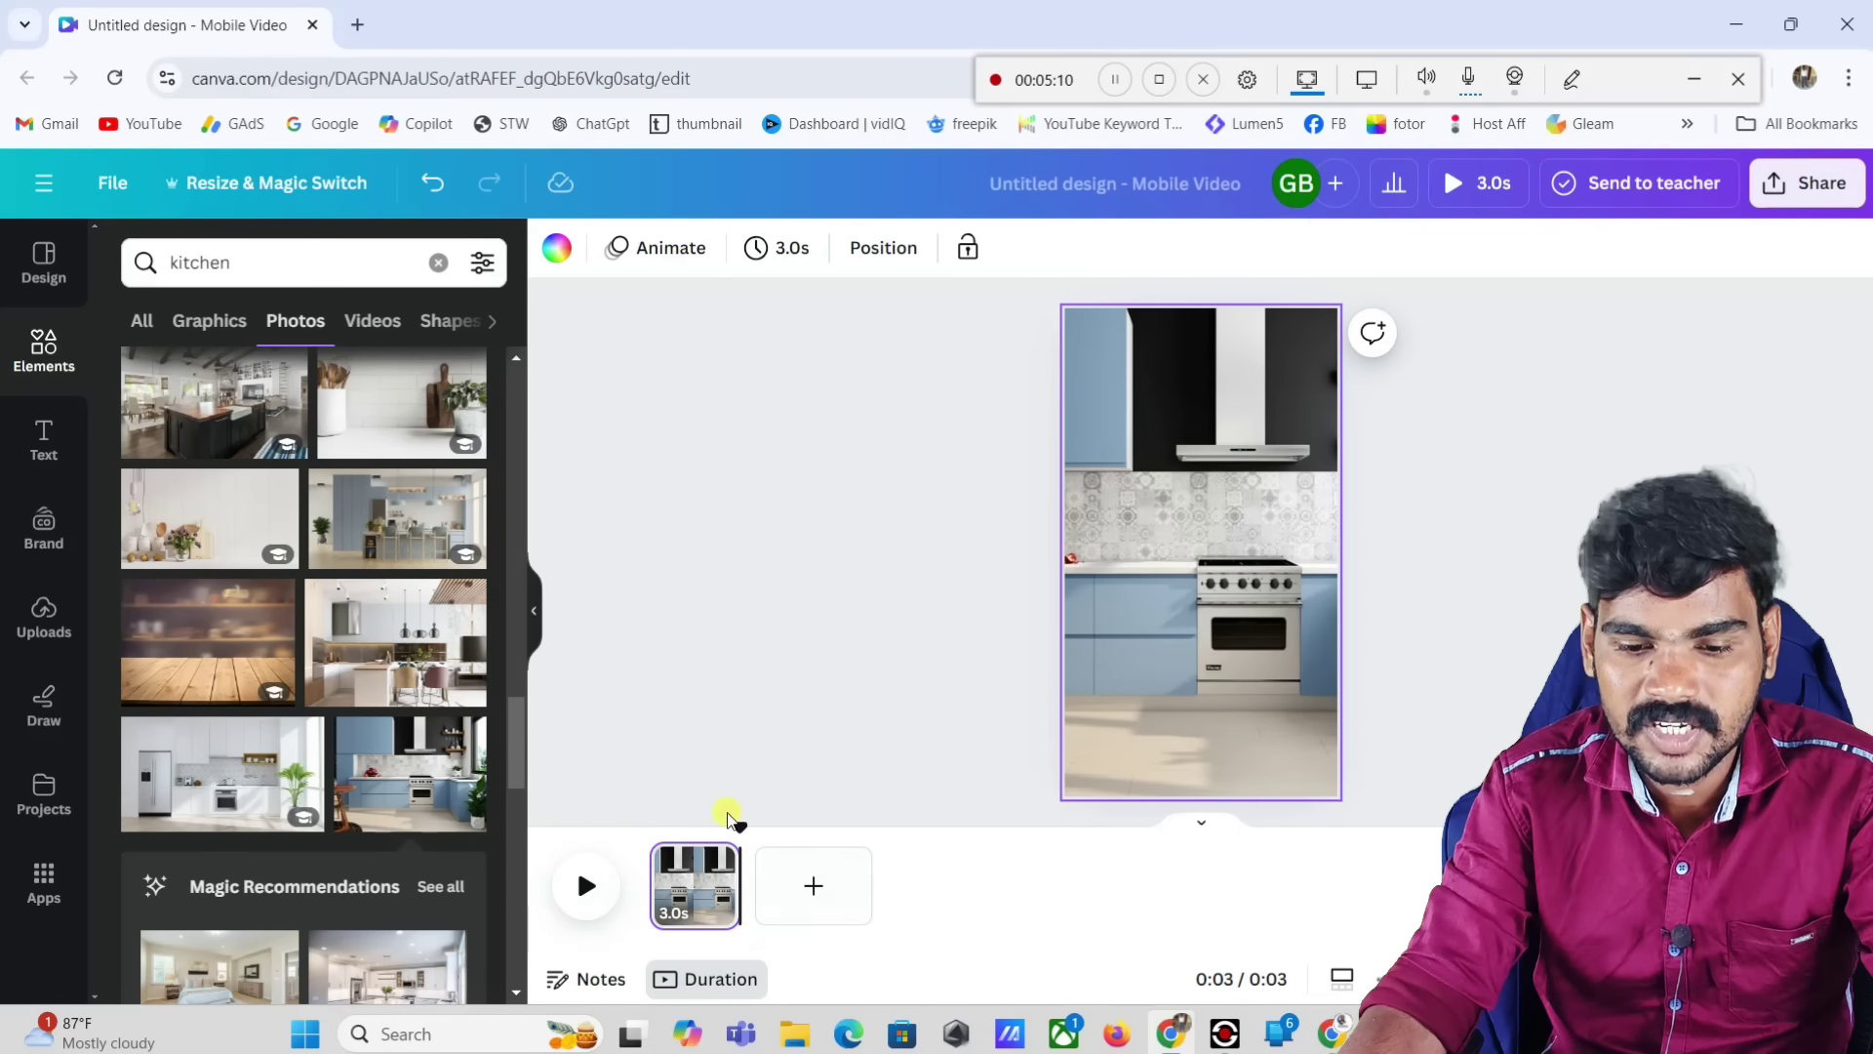
left_click(1566, 78)
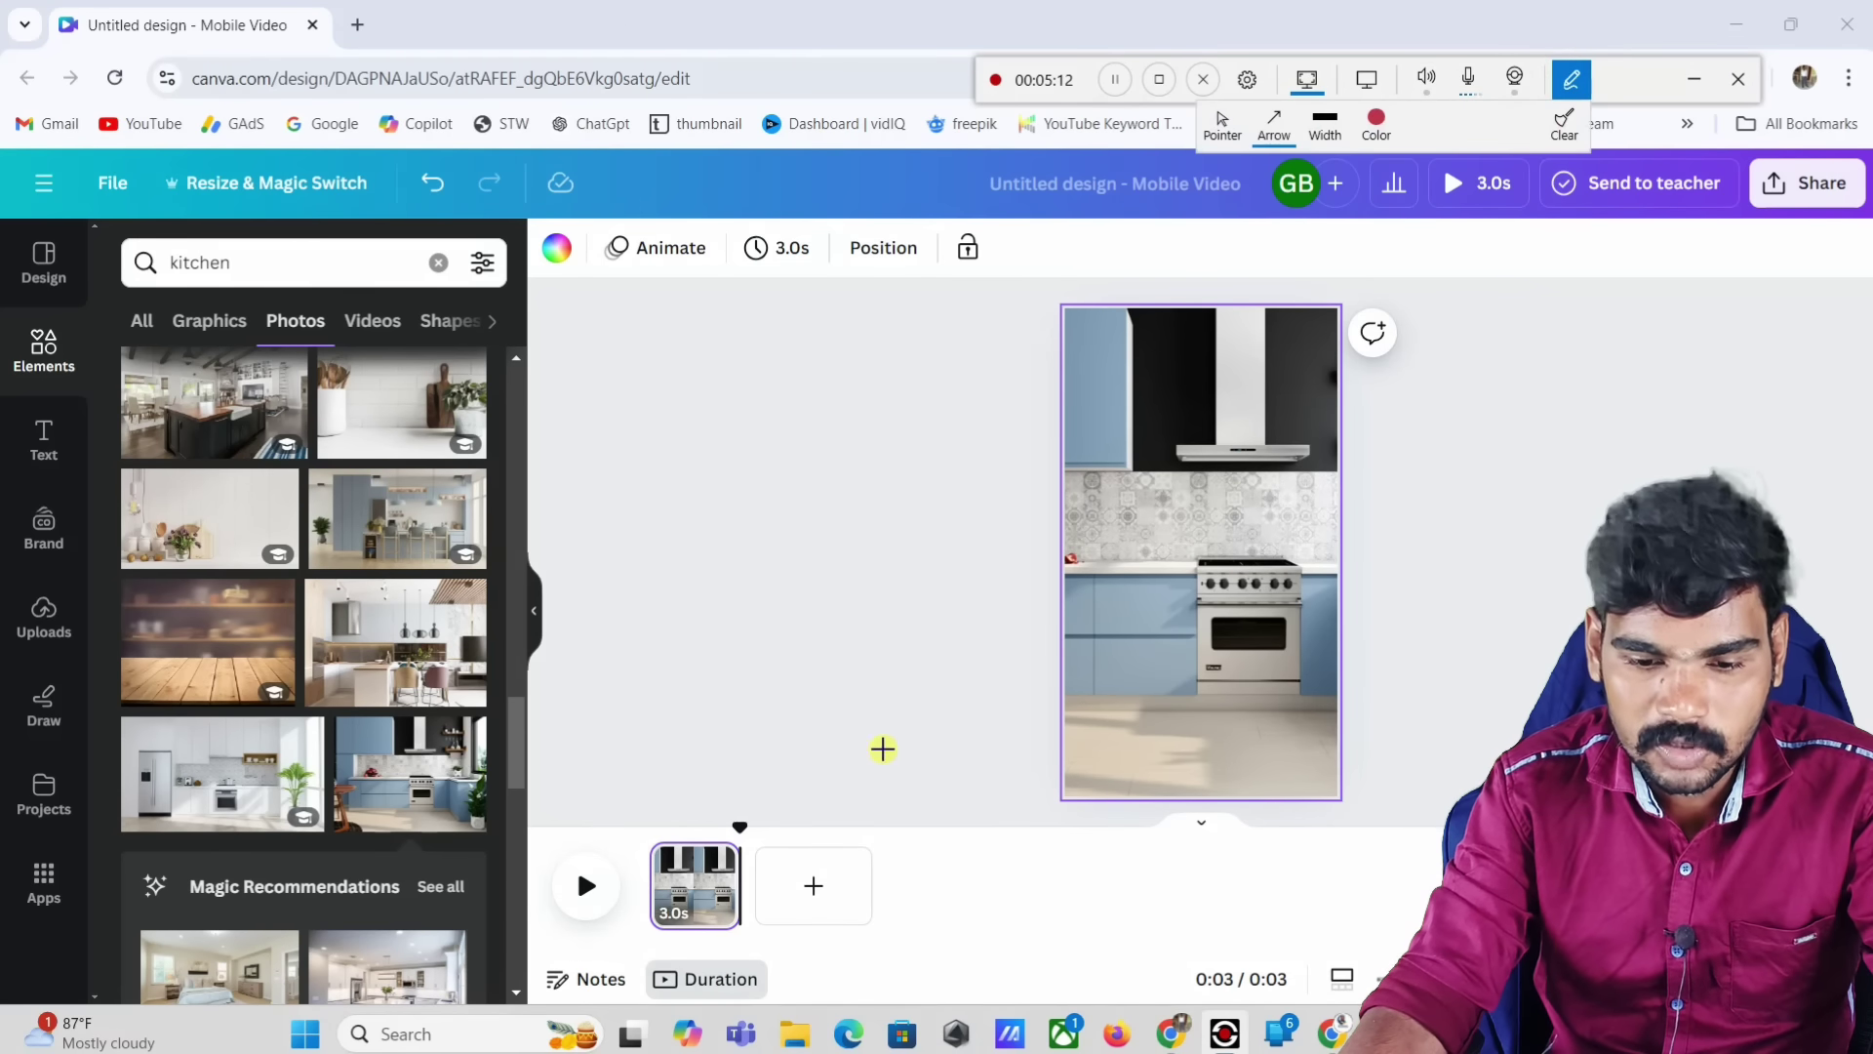
left_click_drag(934, 719, 744, 862)
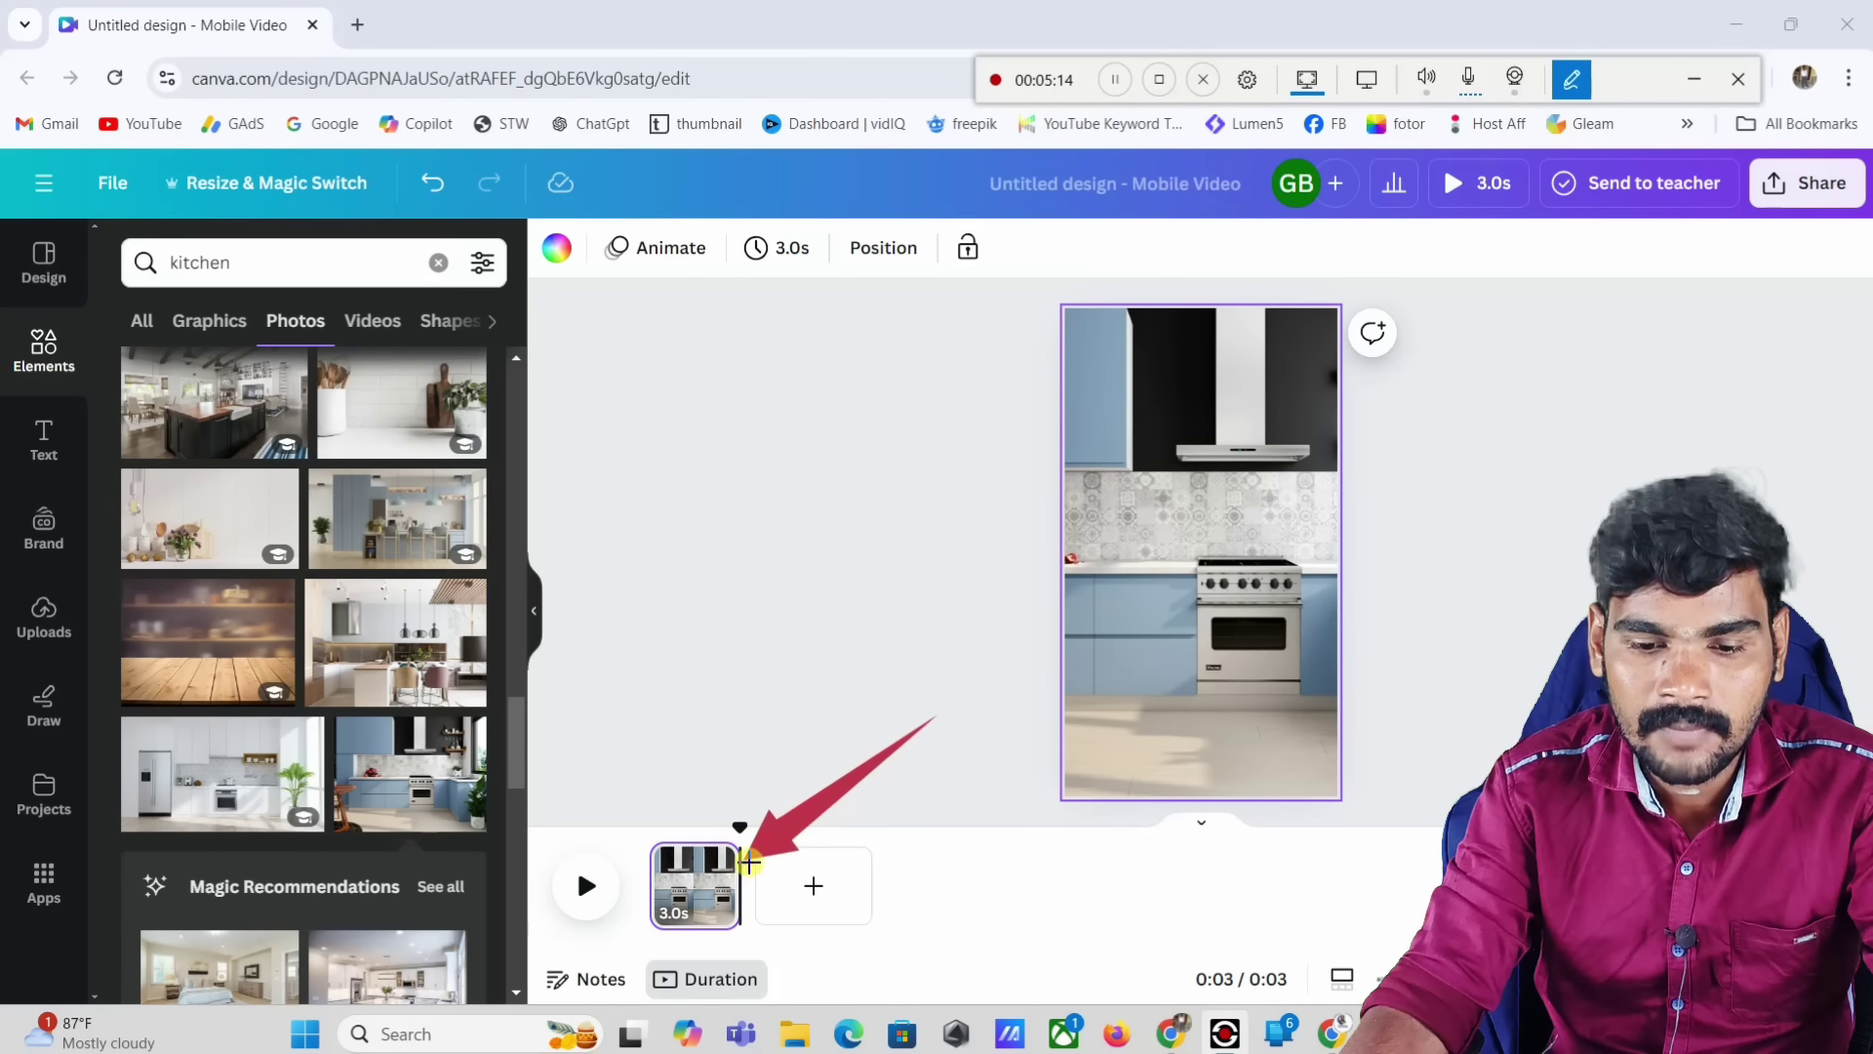
left_click(1570, 78)
mouse_move(730, 883)
left_mouse_down()
mouse_move(1239, 883)
mouse_move(717, 885)
mouse_move(936, 869)
mouse_move(760, 878)
left_mouse_up()
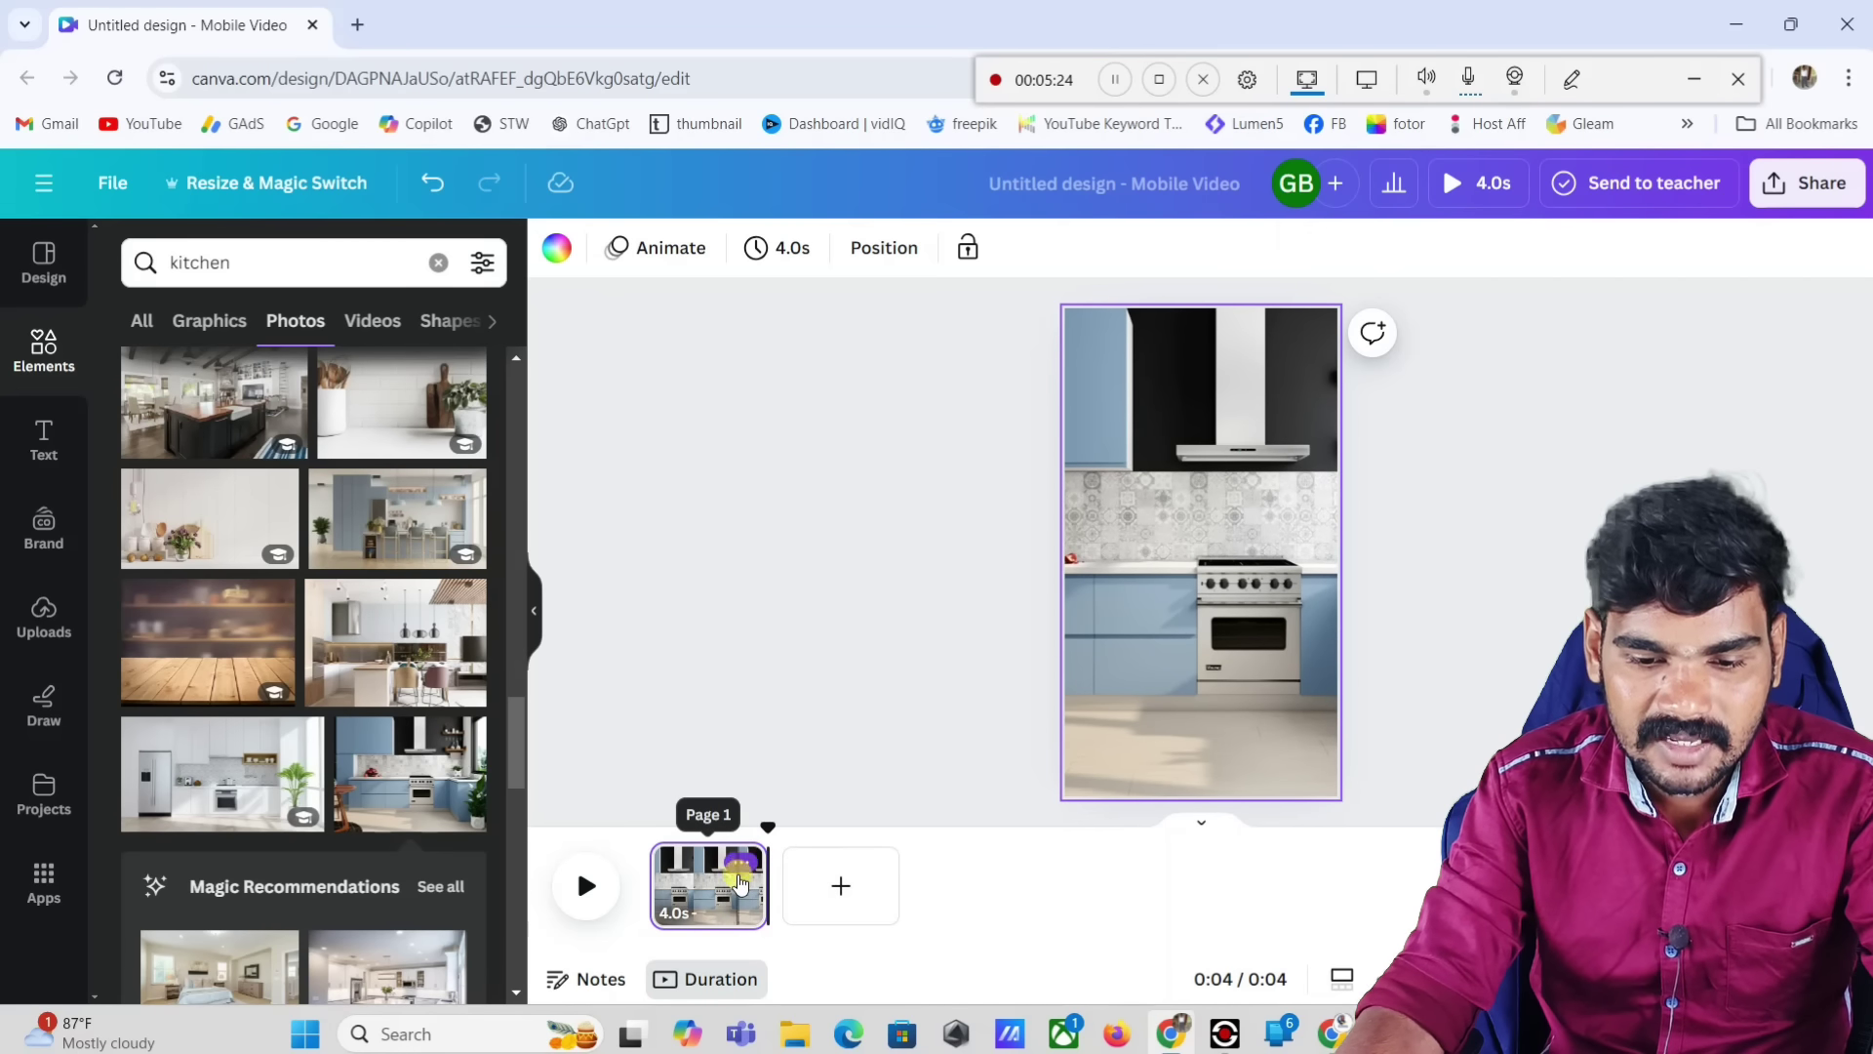
Step: Duplicate the kitchen background page five times to get six pages of 4.0 seconds each
right_click(744, 878)
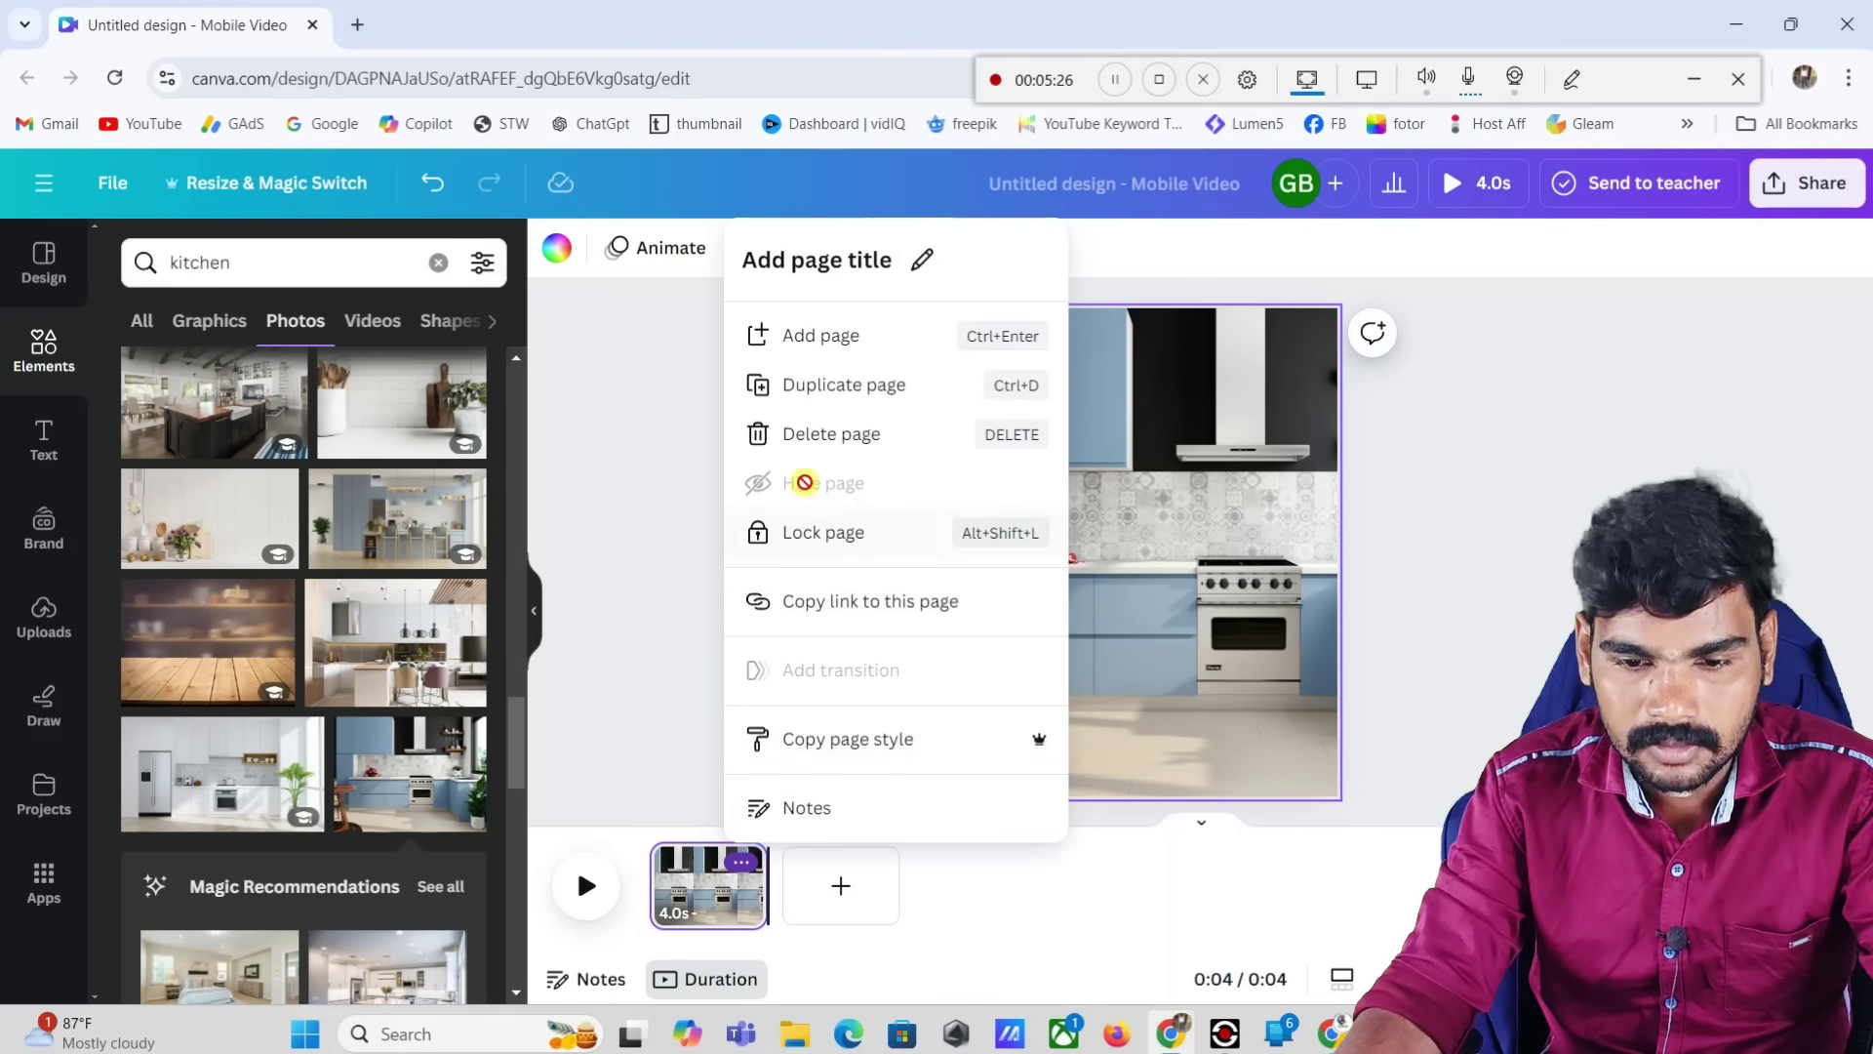
left_click(844, 402)
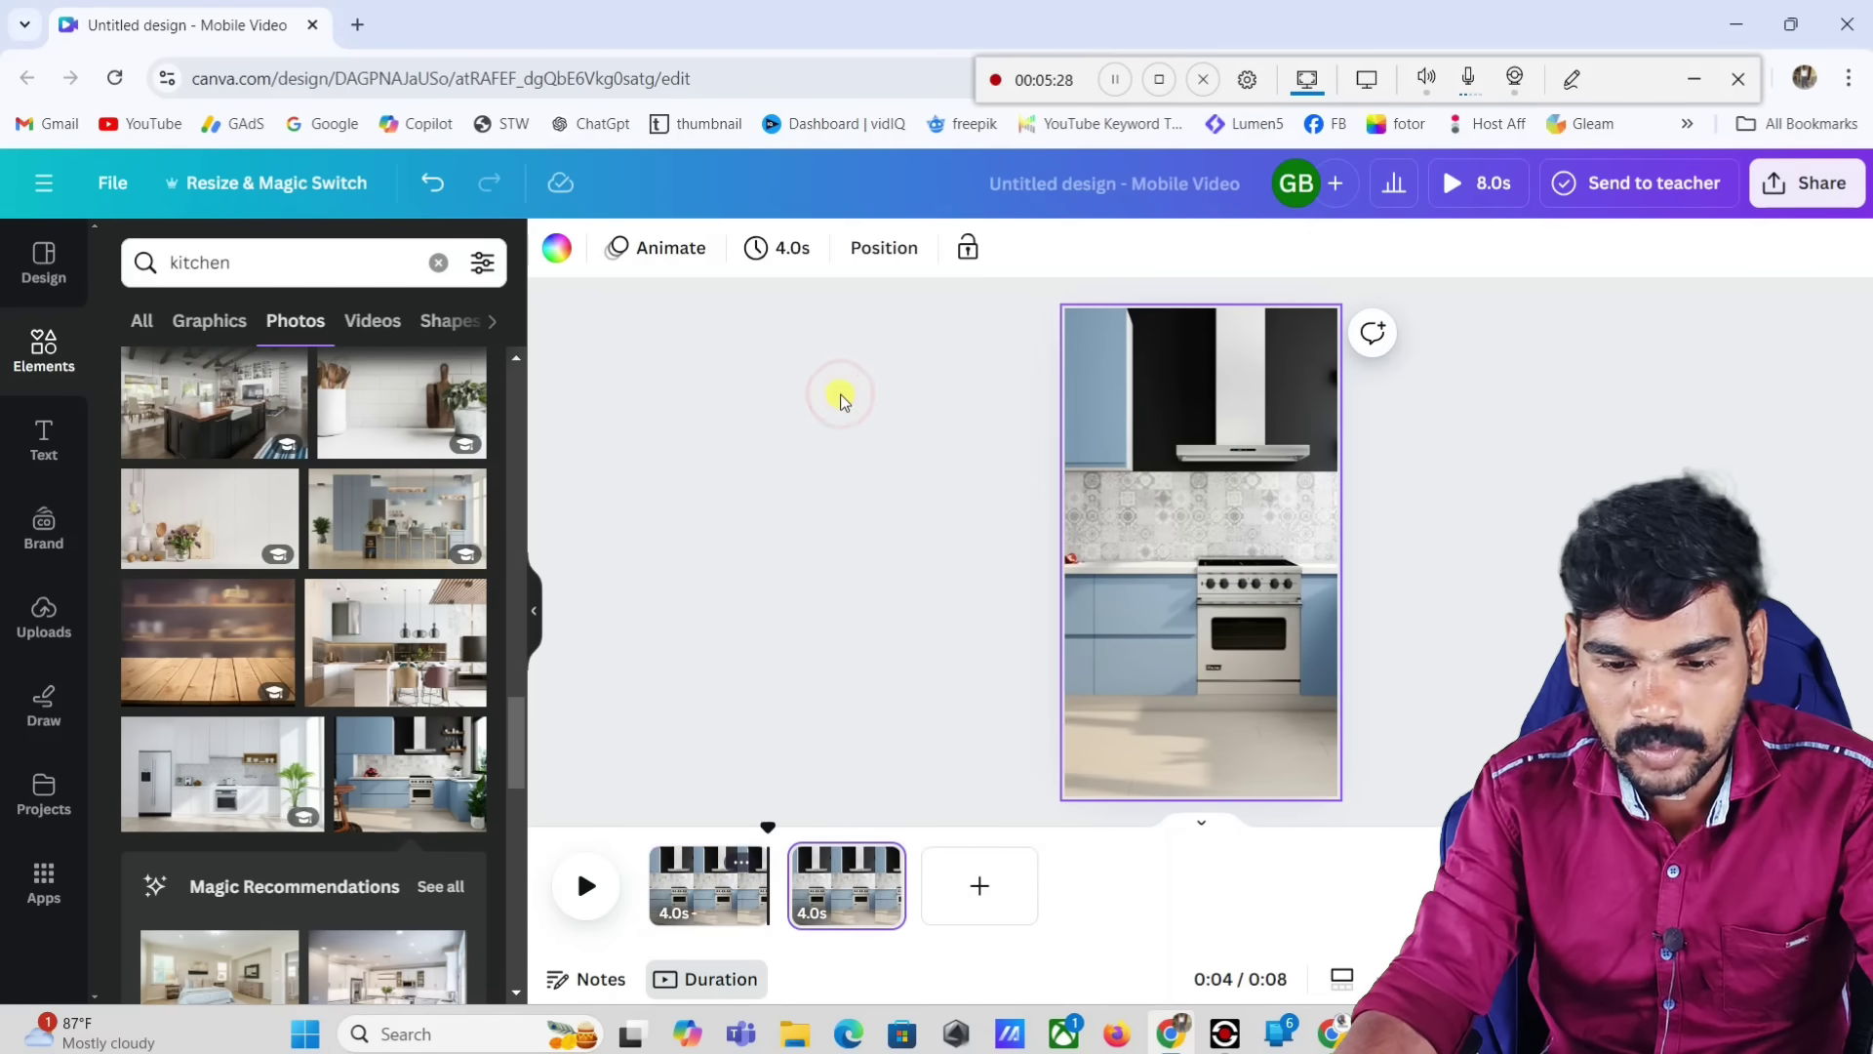
left_click(881, 863)
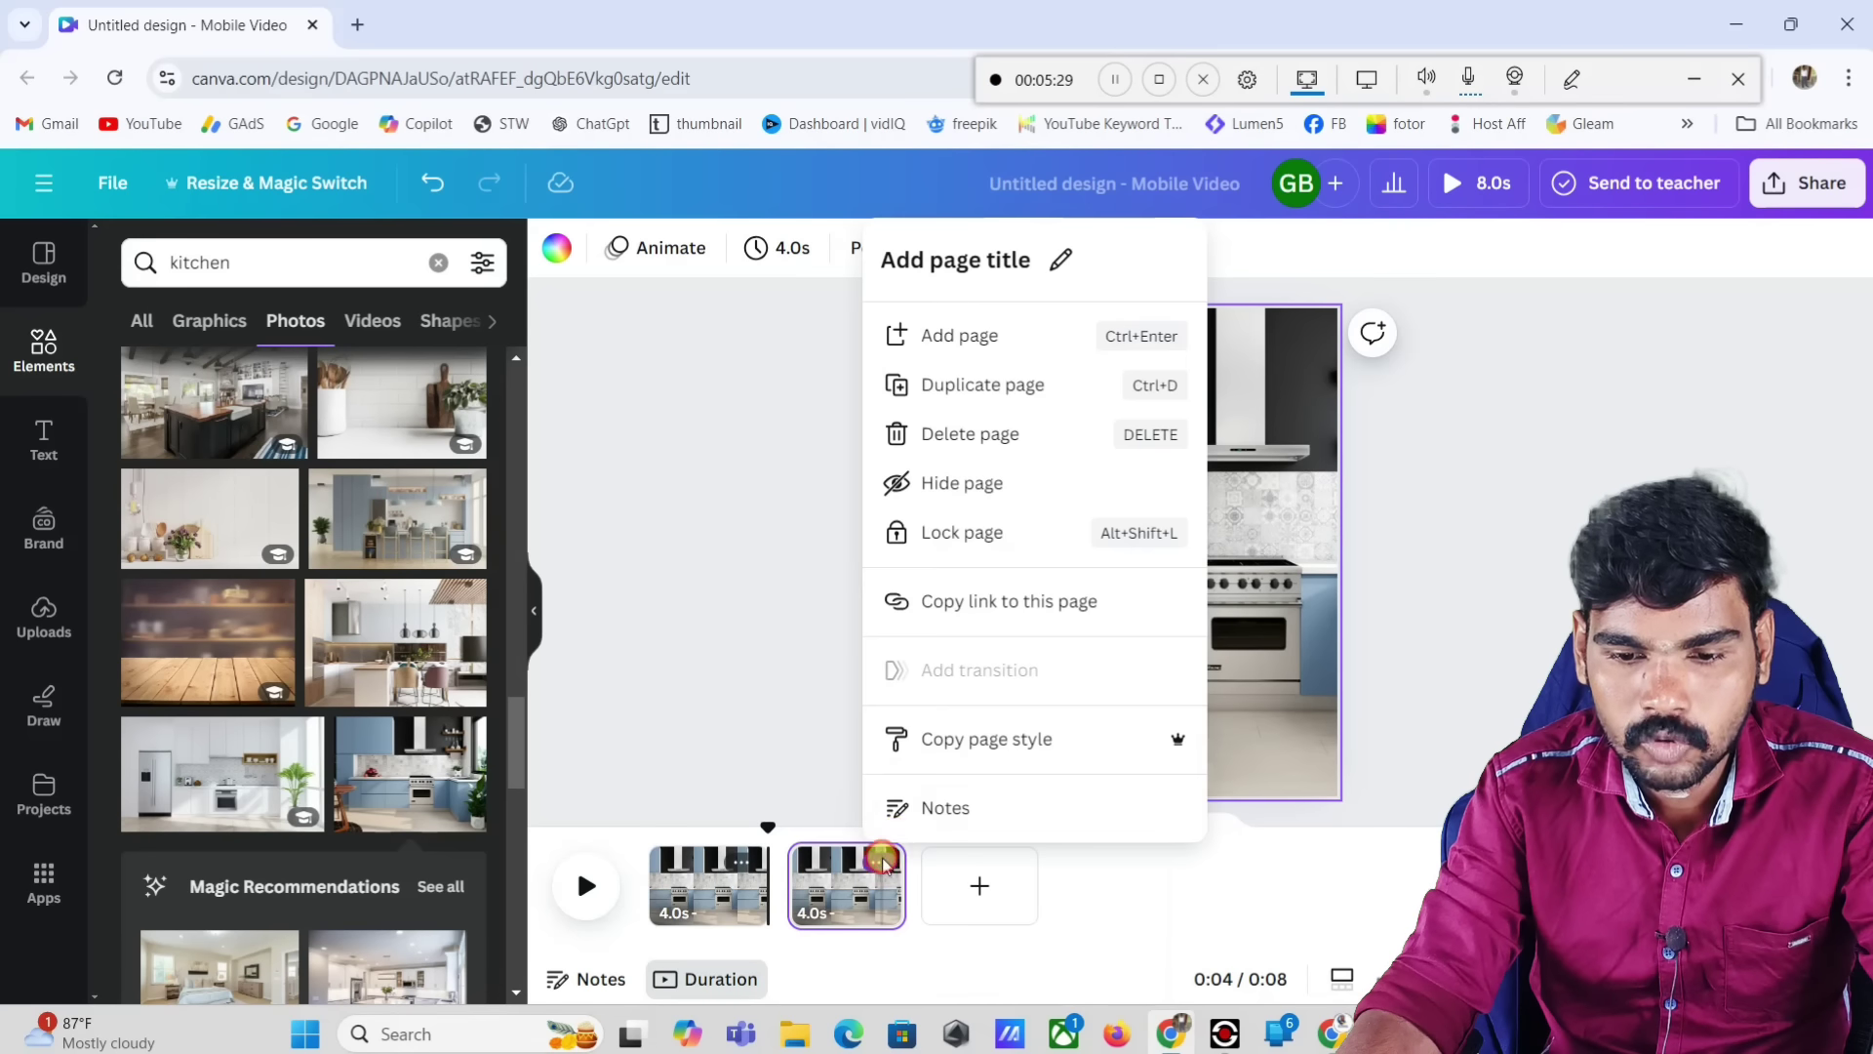
left_click(964, 388)
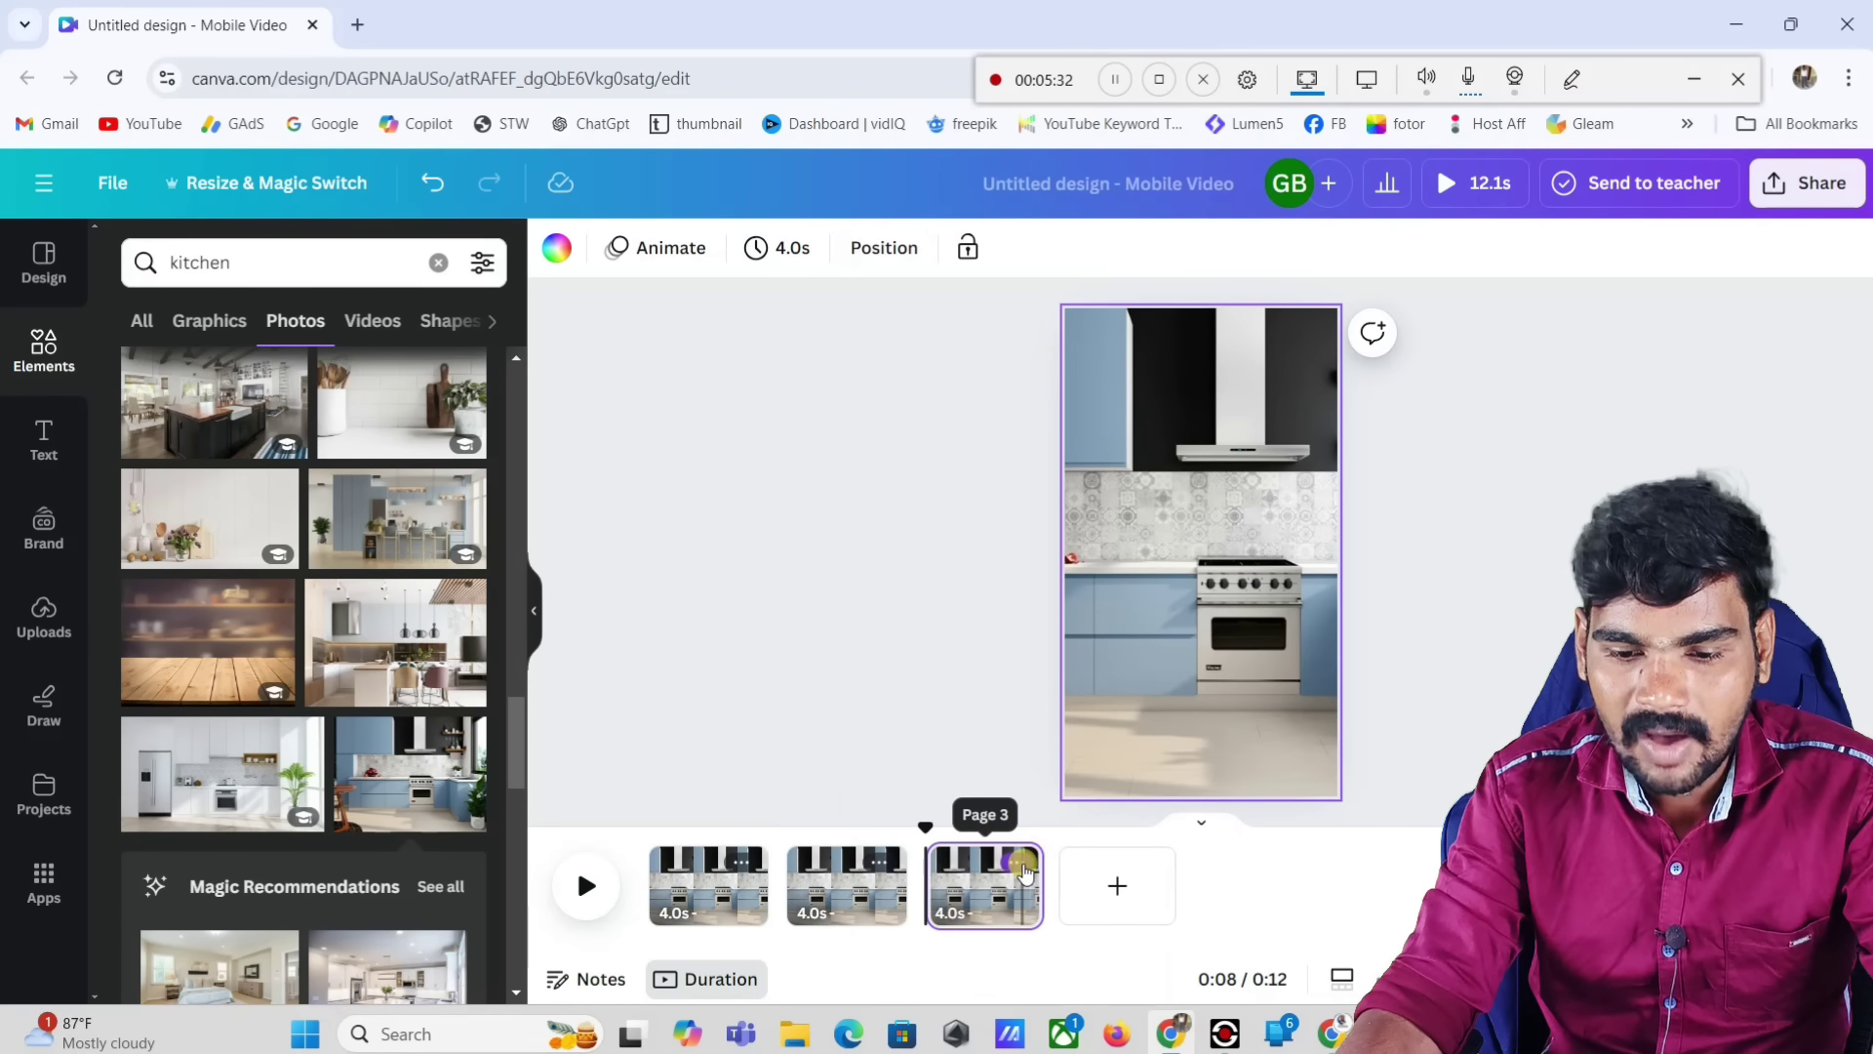
left_click(1020, 864)
left_click(1093, 390)
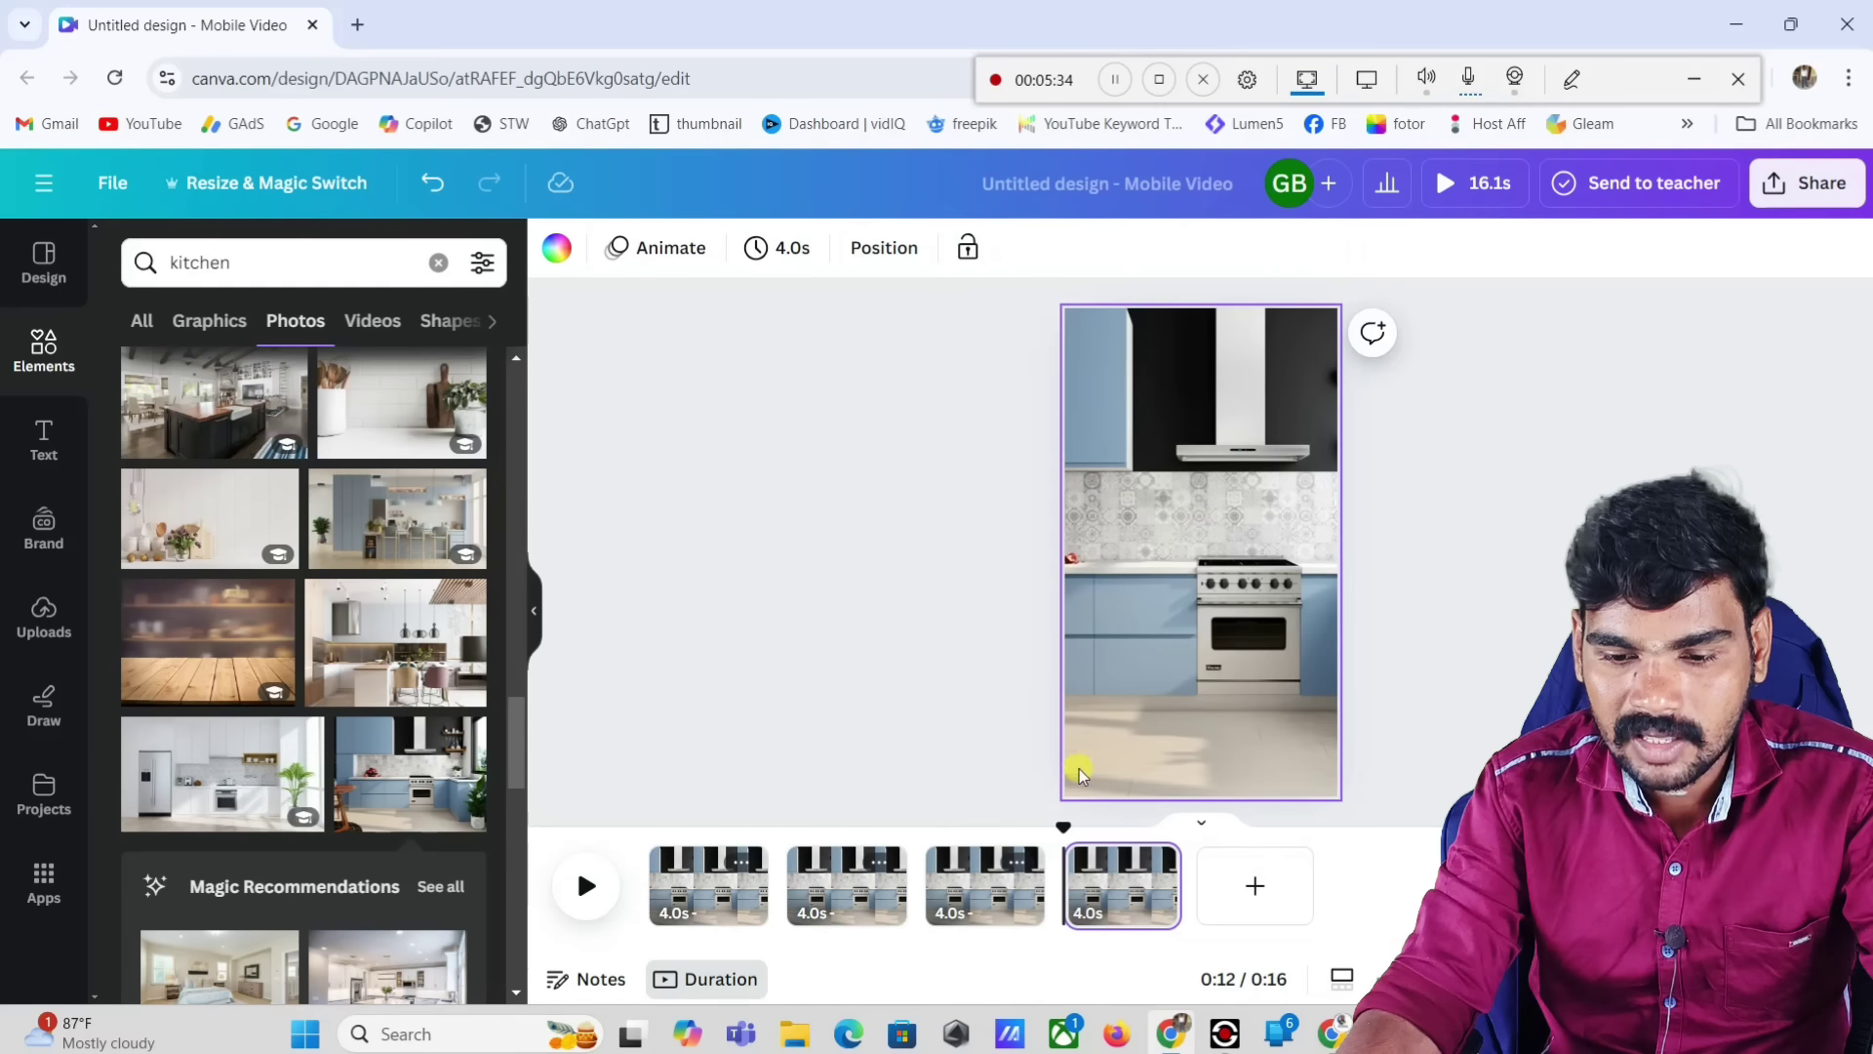
left_click(1156, 863)
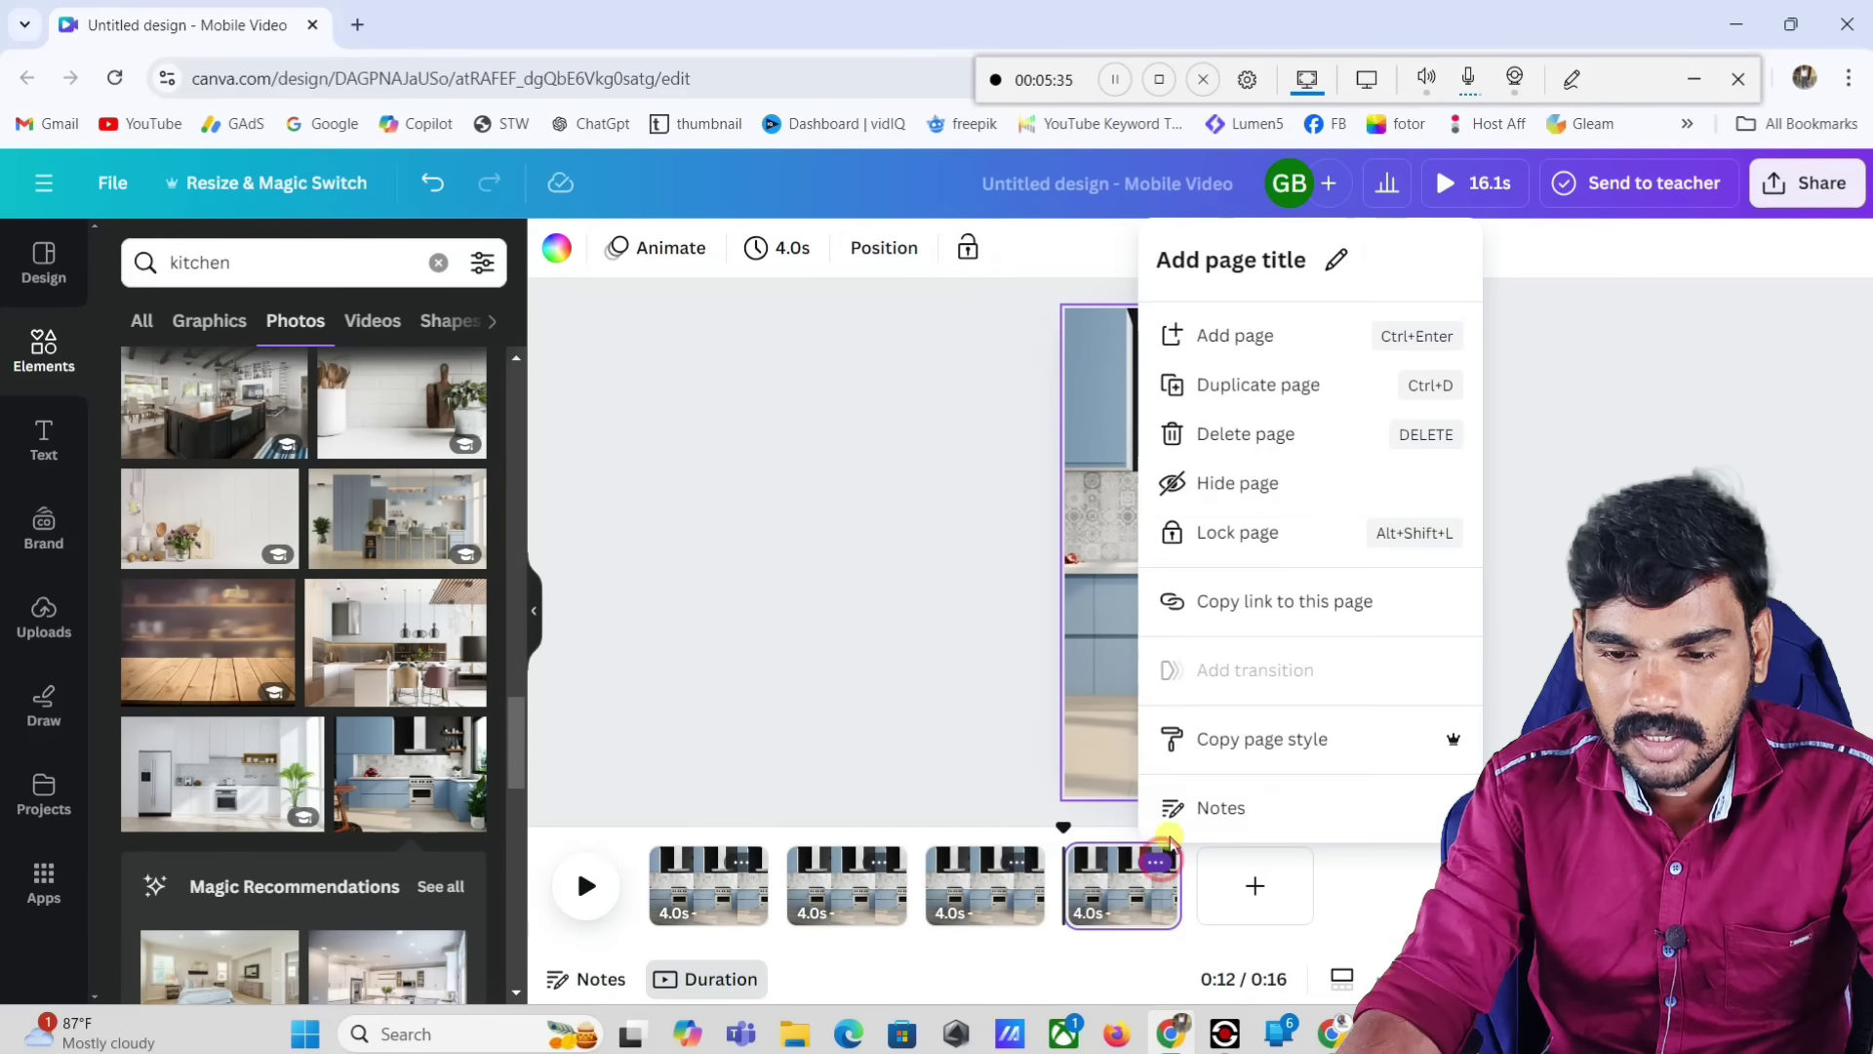
left_click(1252, 387)
left_click(1293, 862)
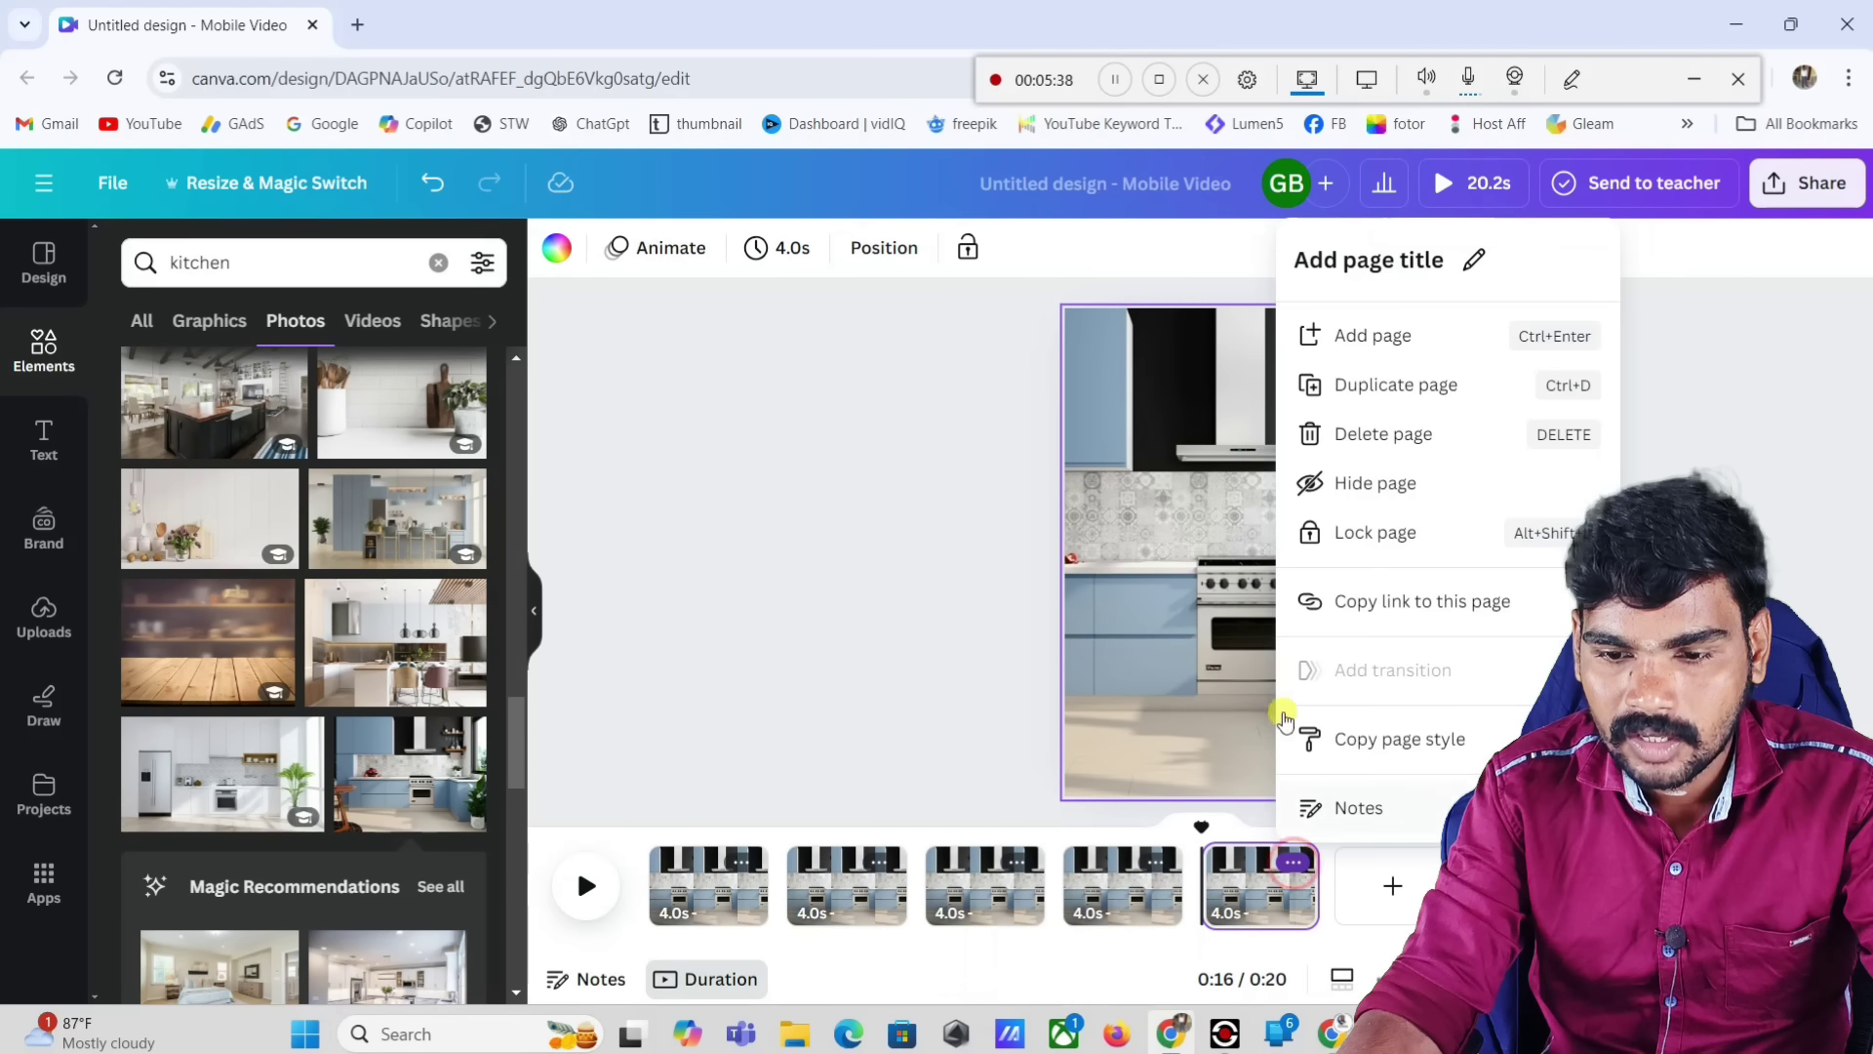
left_click(1383, 387)
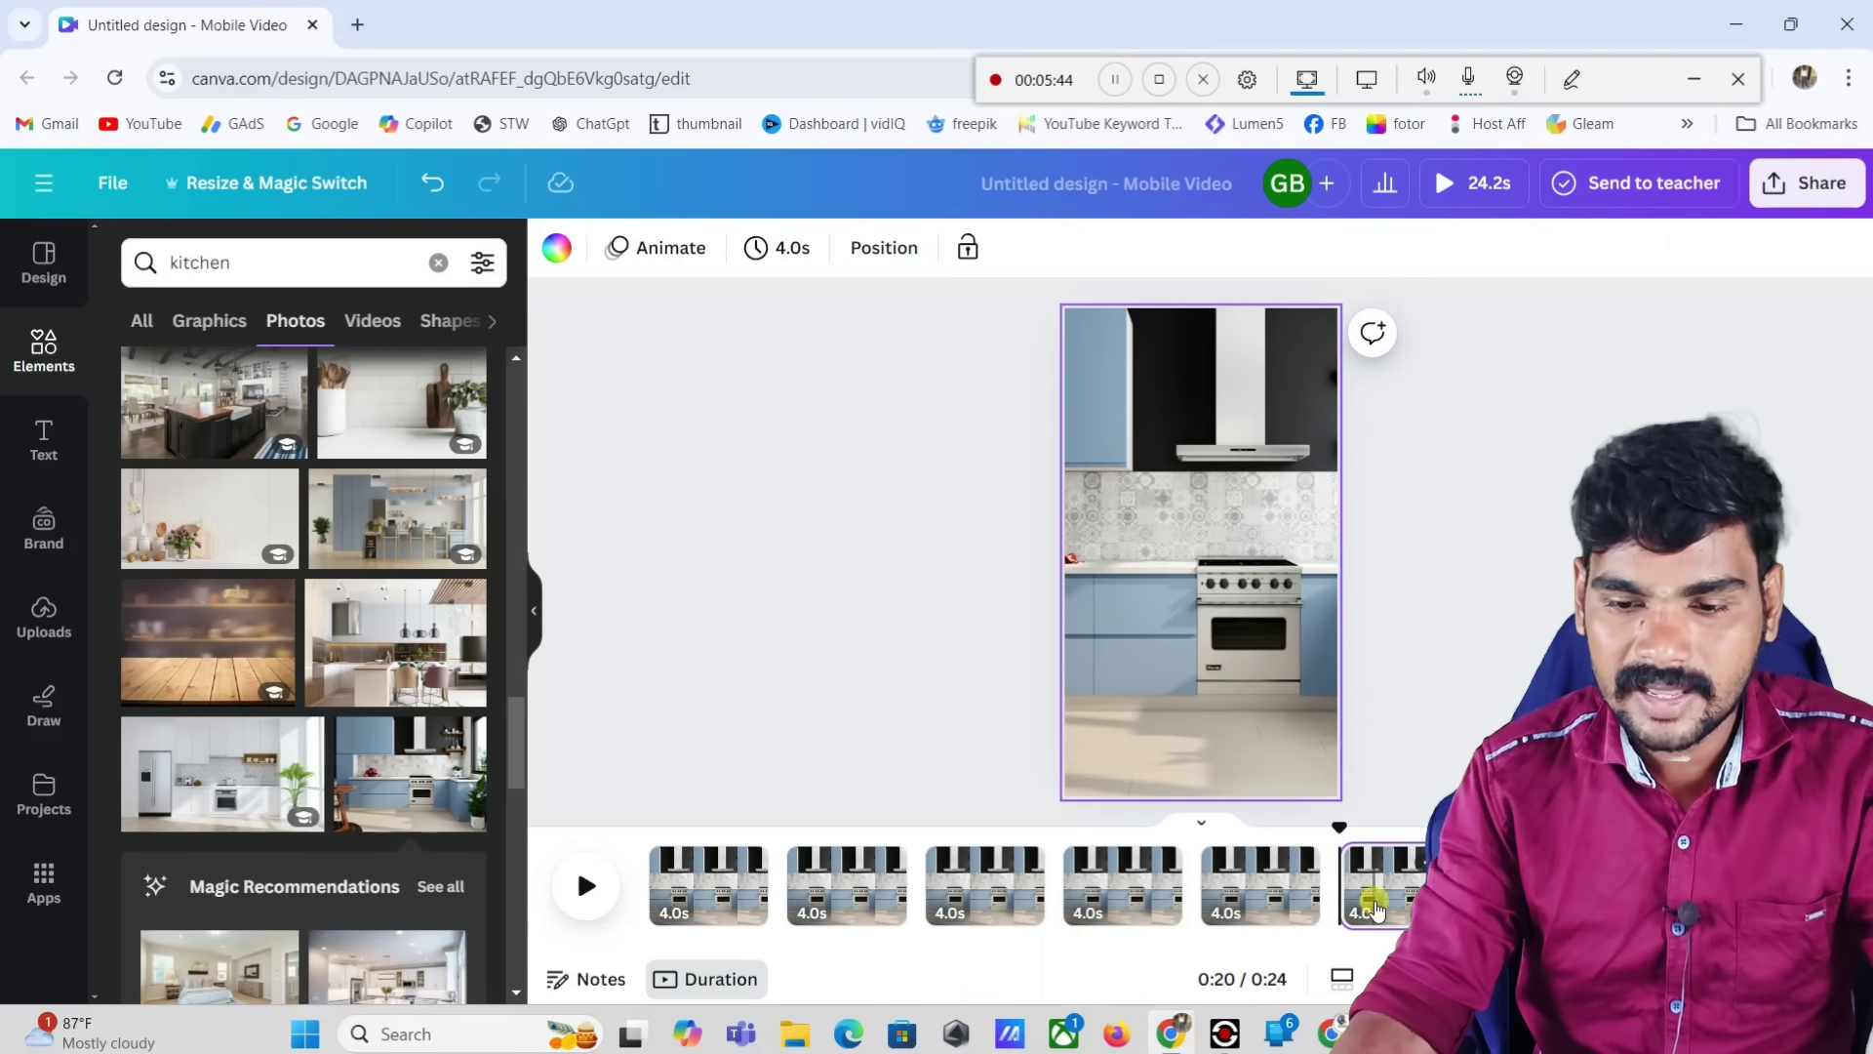
left_click(1388, 617)
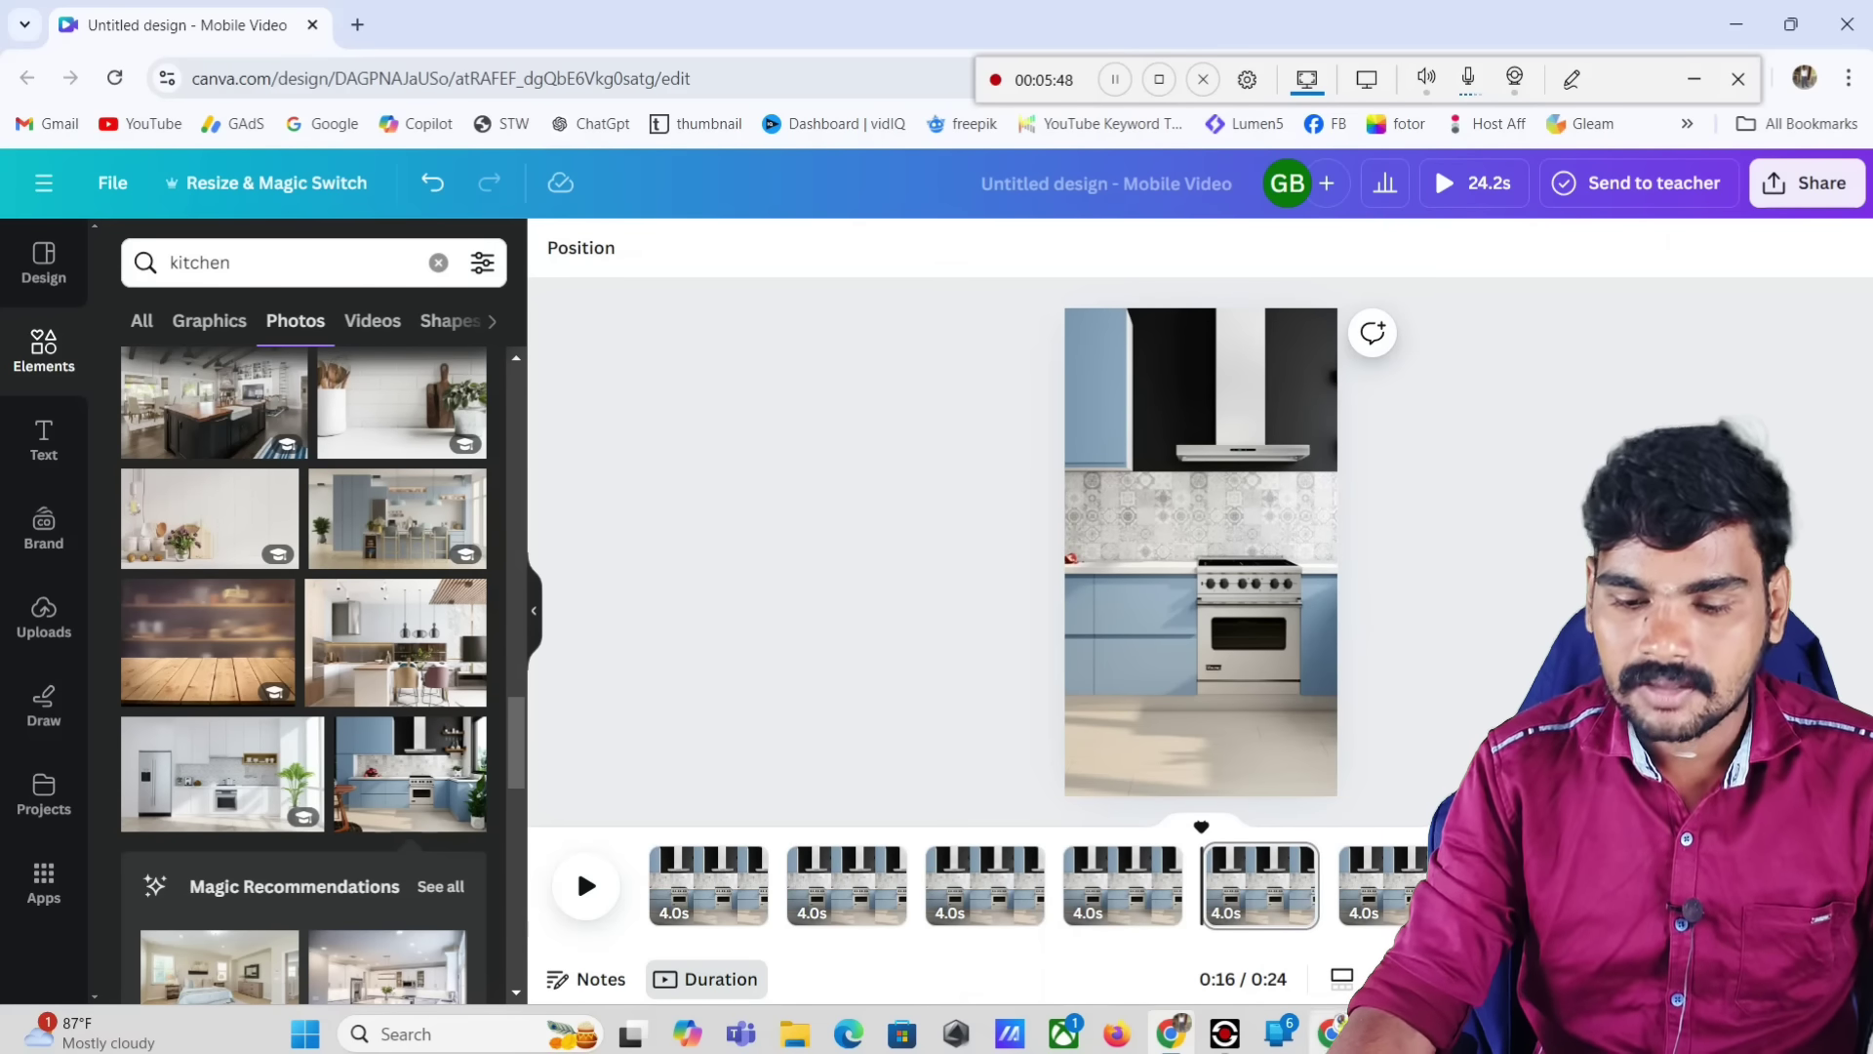
Step: Switch to the ROMINO grater's Amazon page and examine its product details and gallery images
key("alt+Tab")
scroll(907, 700, "up", 5)
scroll(907, 700, "down", 3)
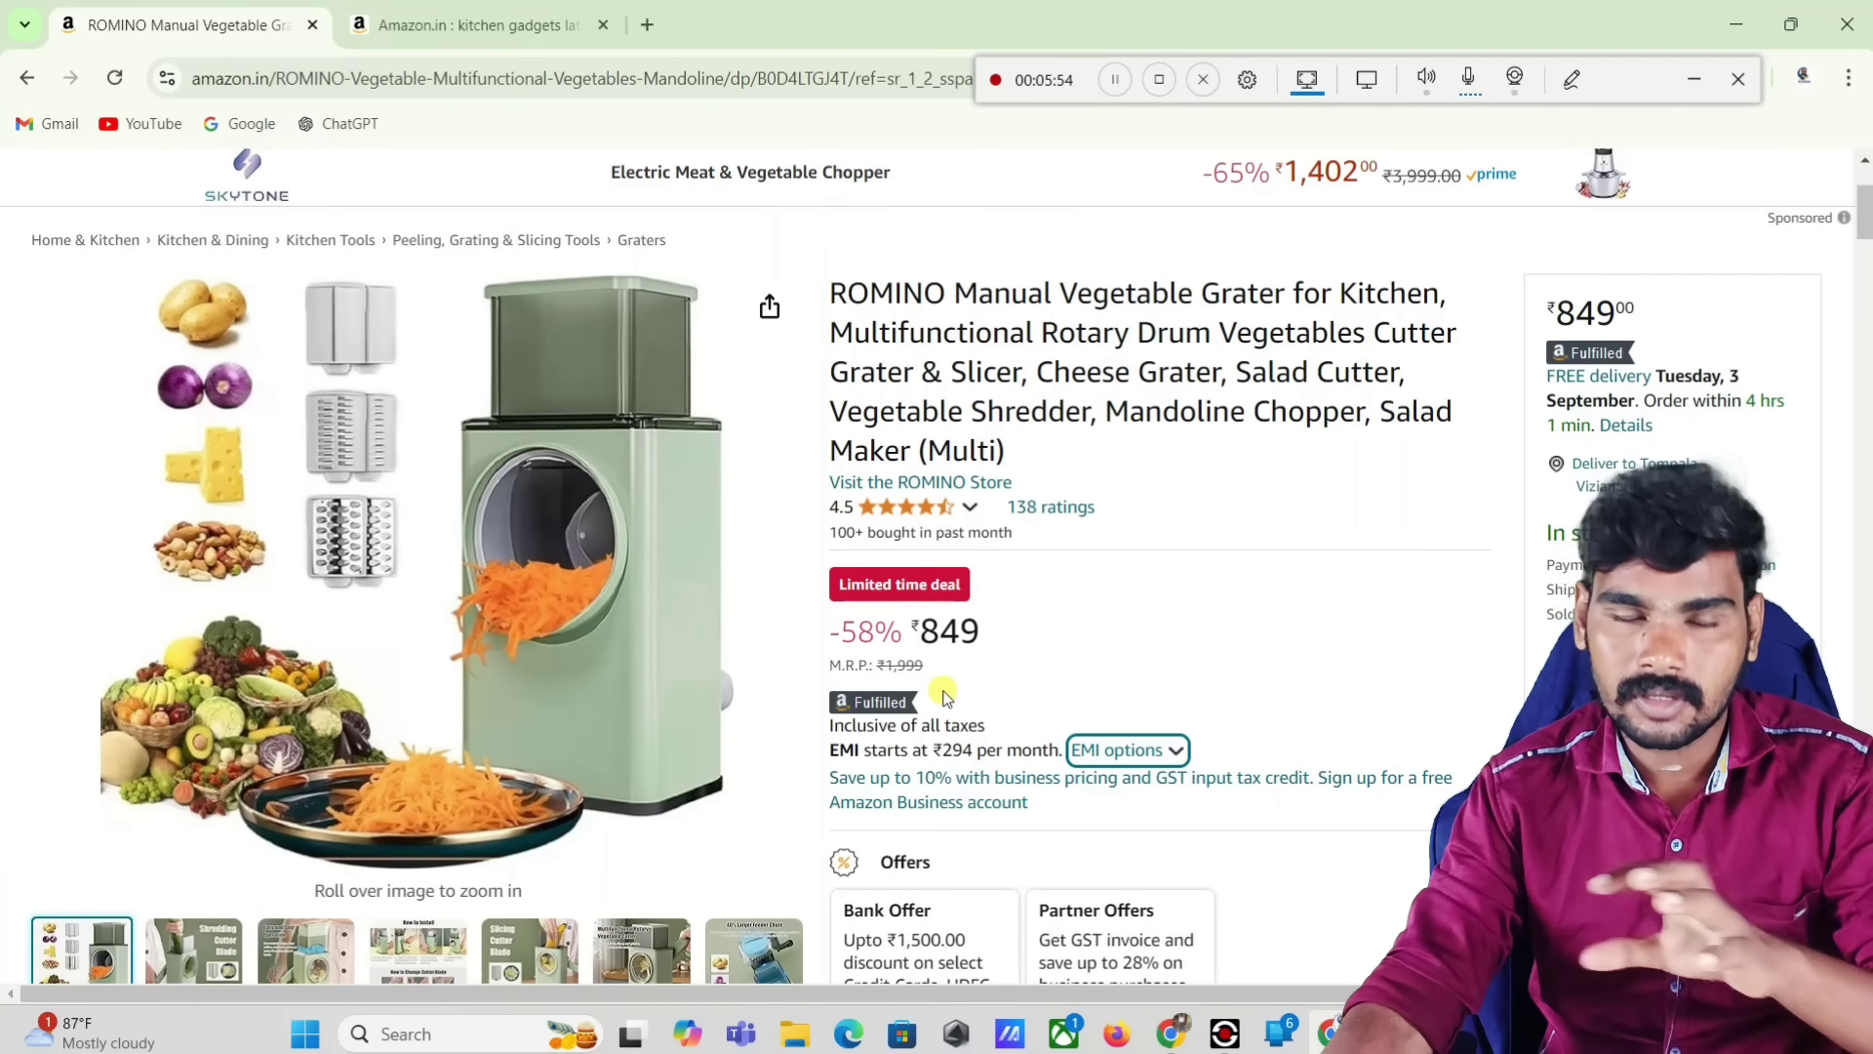
scroll(420, 683, "down", 1)
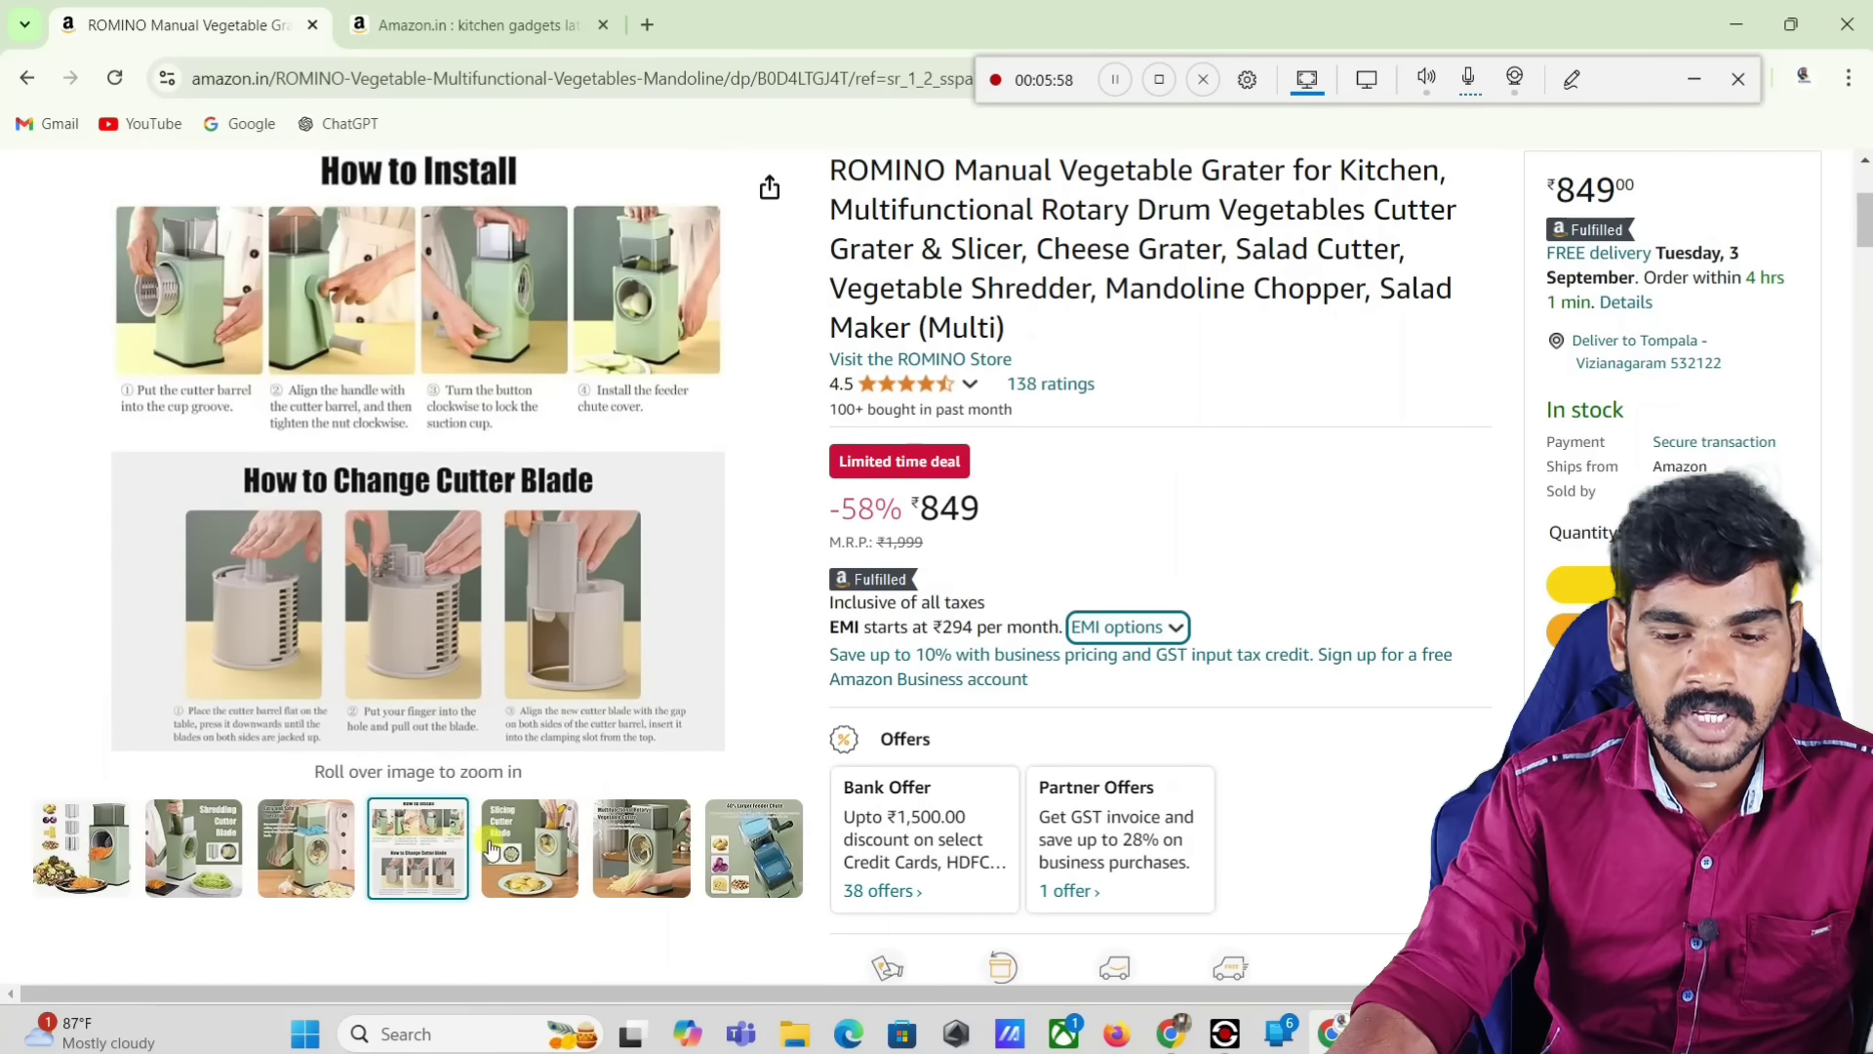
scroll(753, 847, "down", 1)
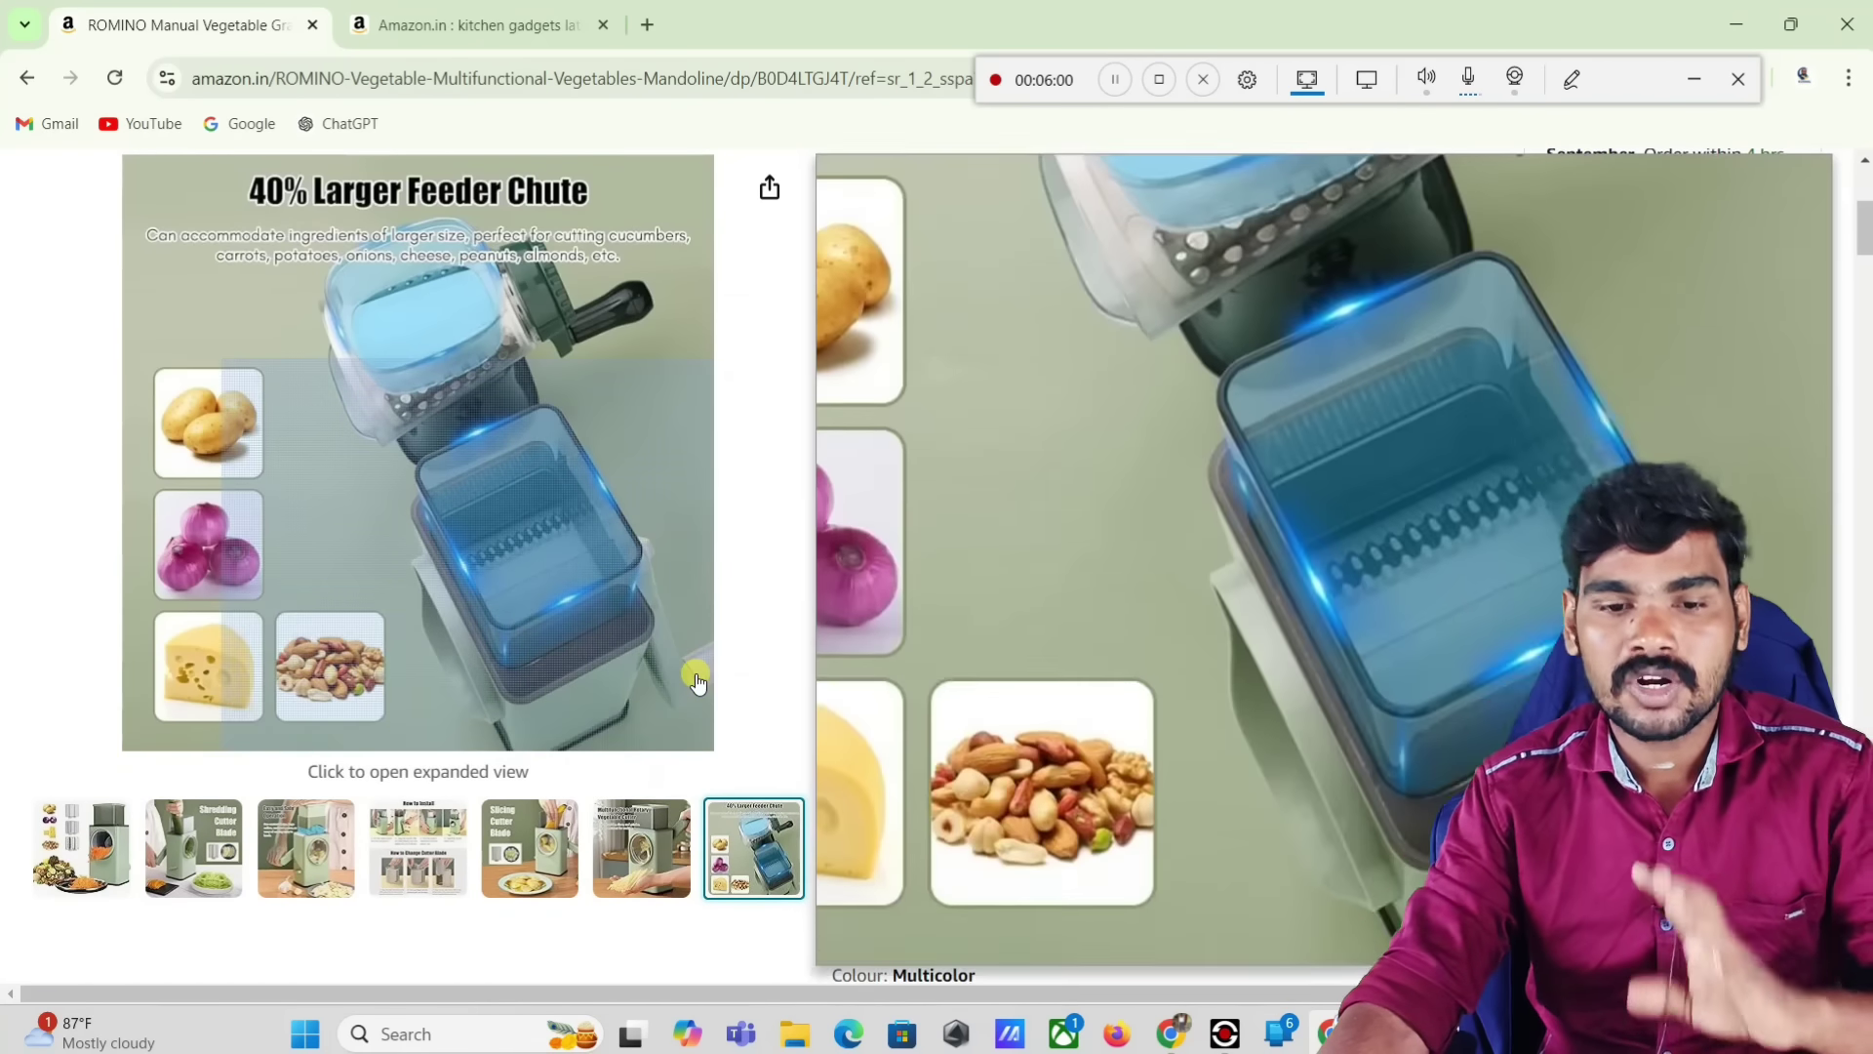
scroll(698, 681, "up", 2)
scroll(698, 681, "down", 3)
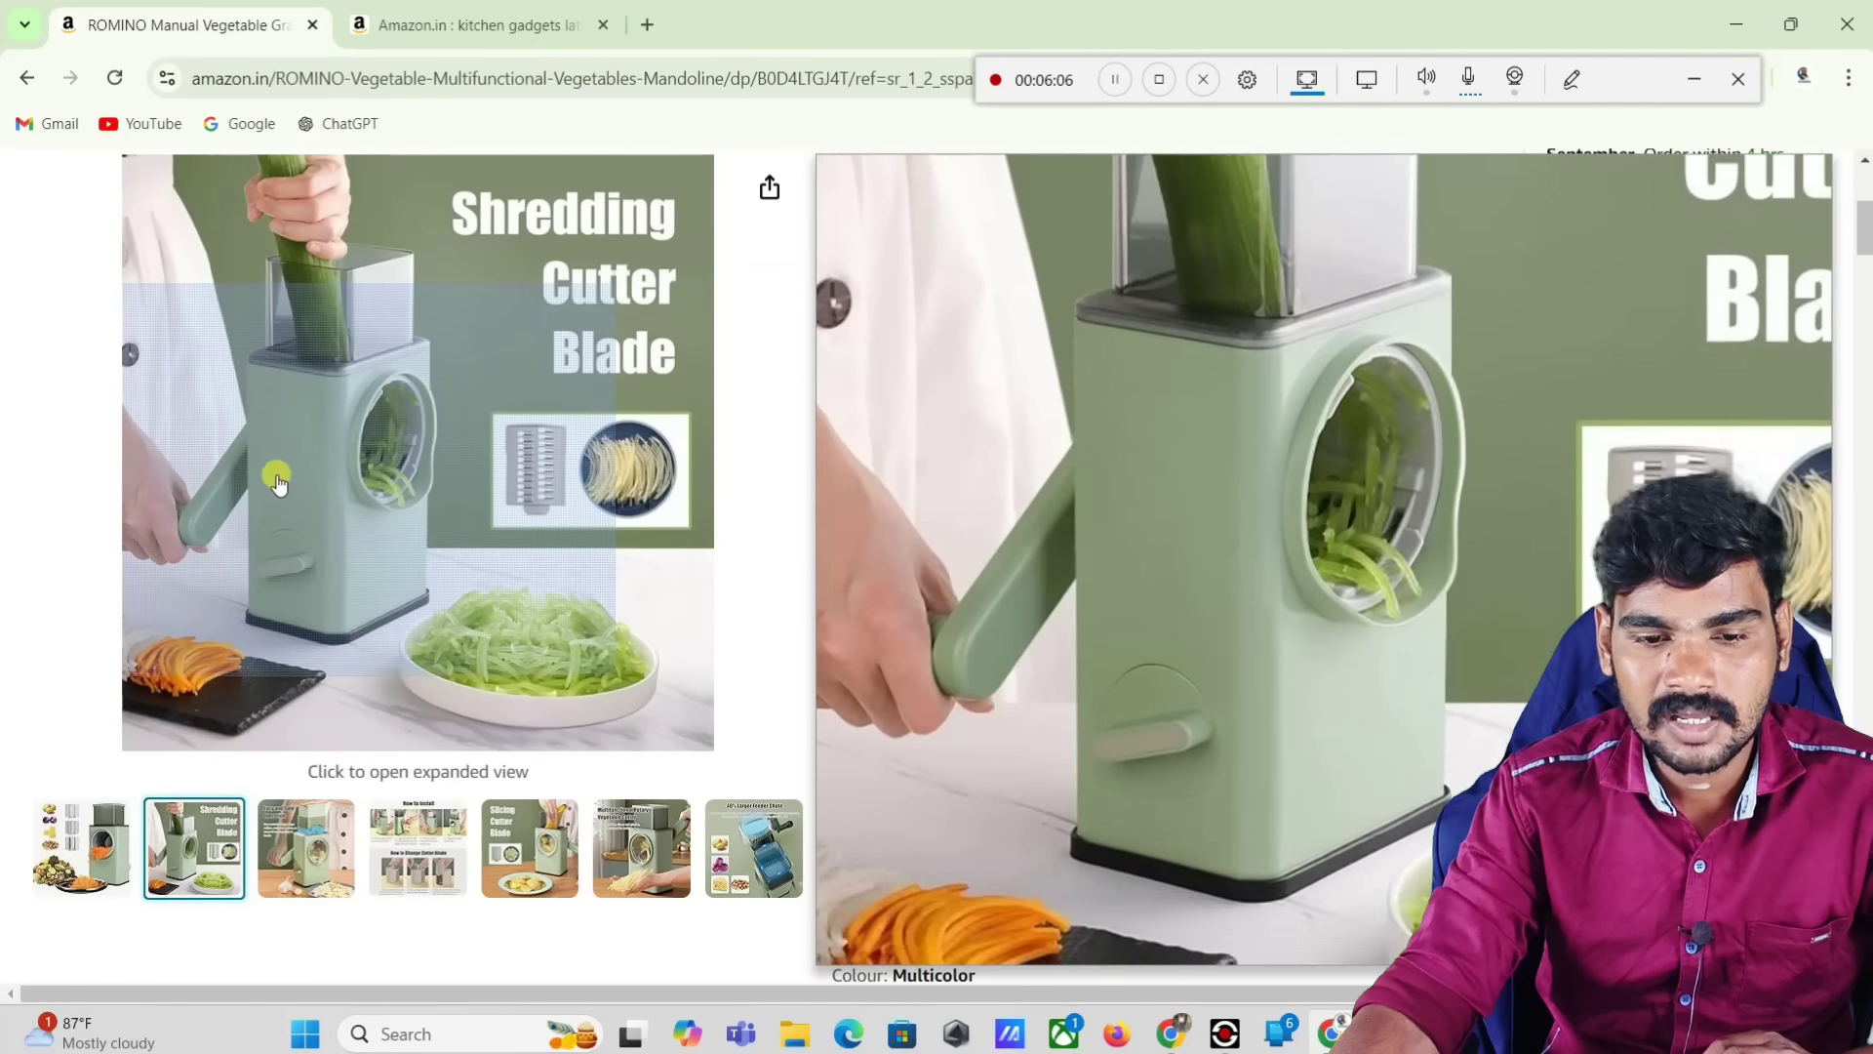
Step: Copy the Shredding Cutter Blade image from the Amazon gallery and return to the first kitchen page in Canva
right_click(334, 422)
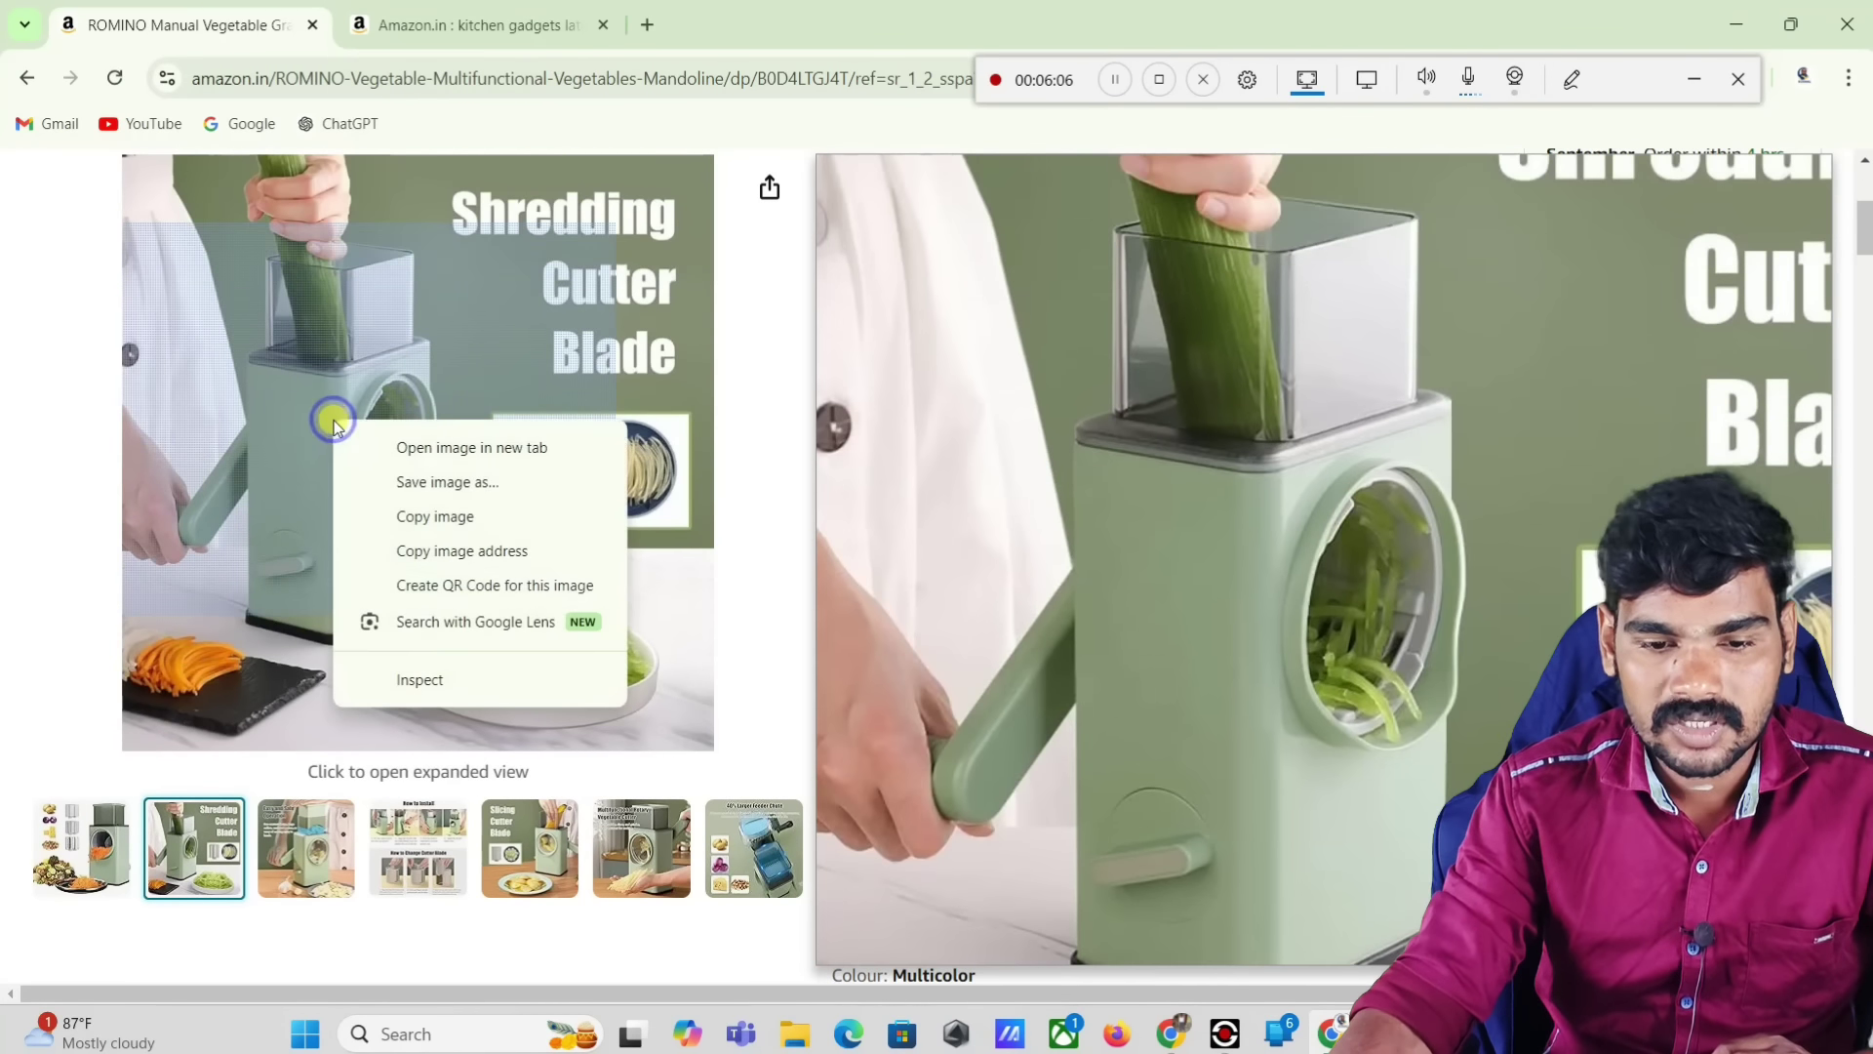
left_click(435, 516)
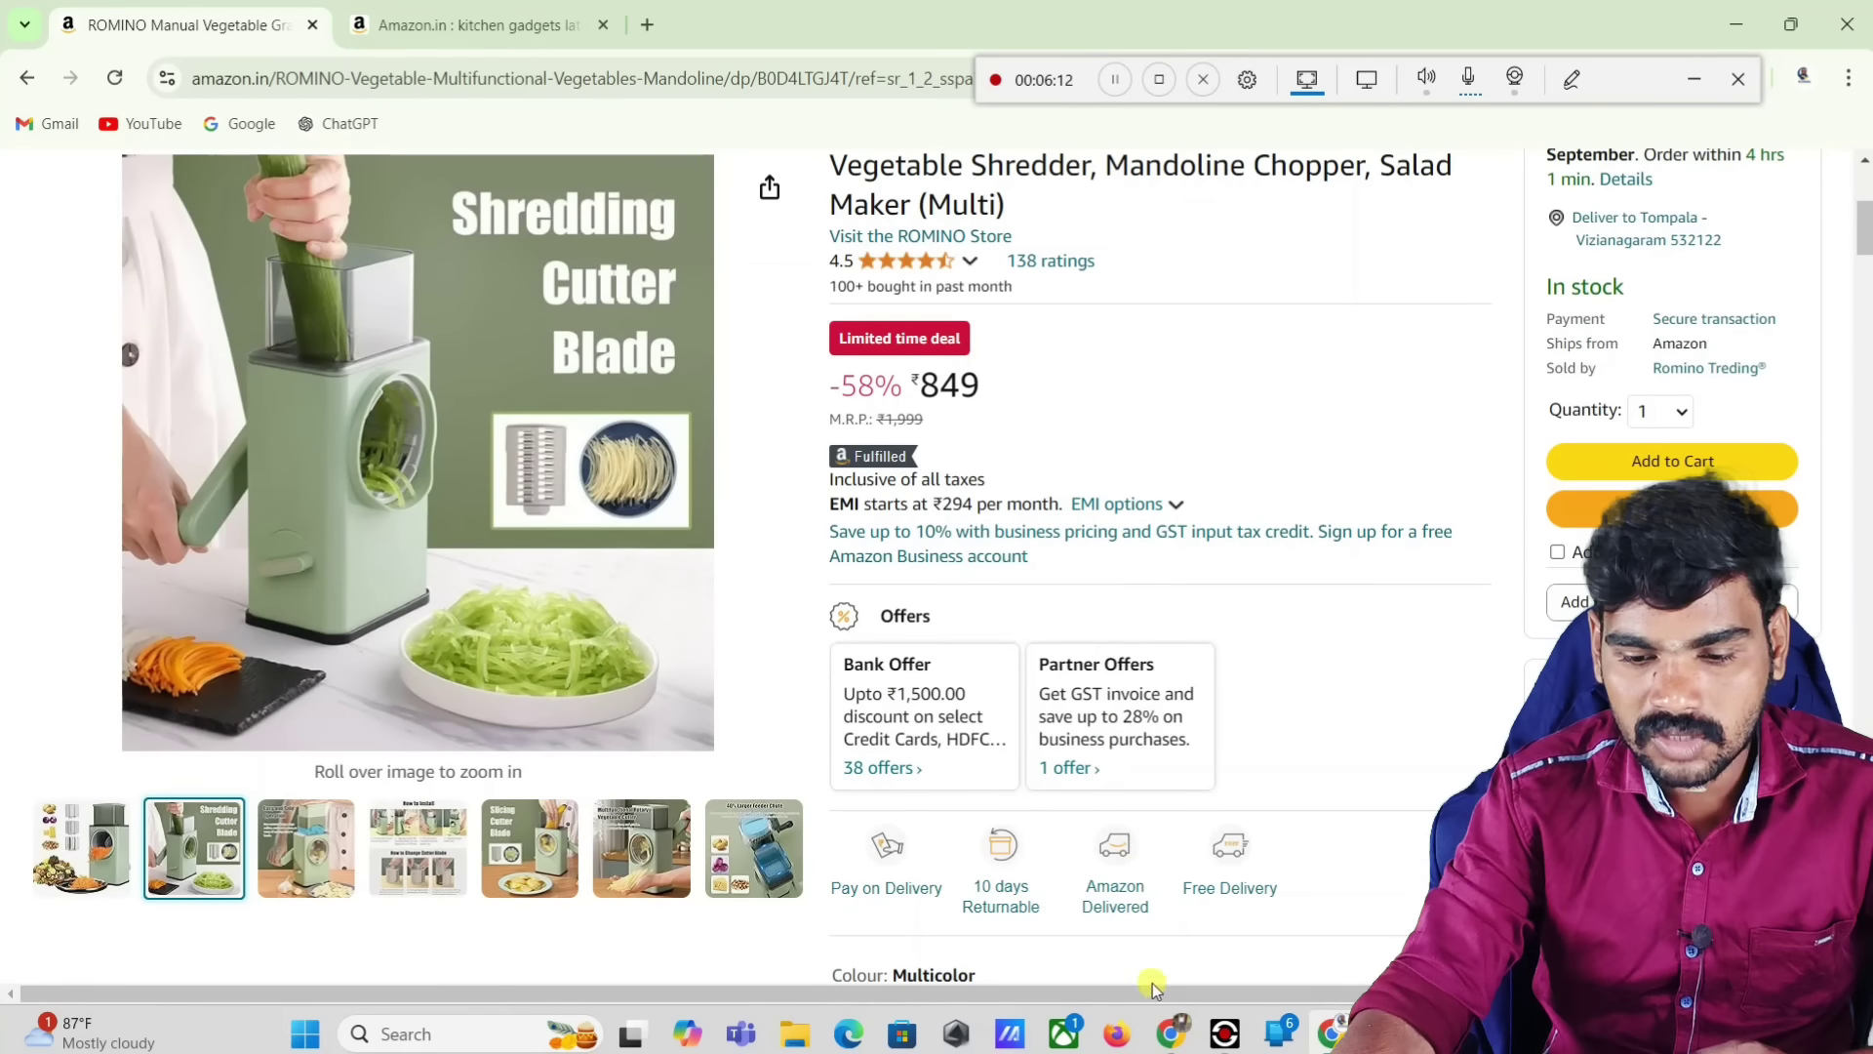
left_click(1168, 1026)
left_click(683, 872)
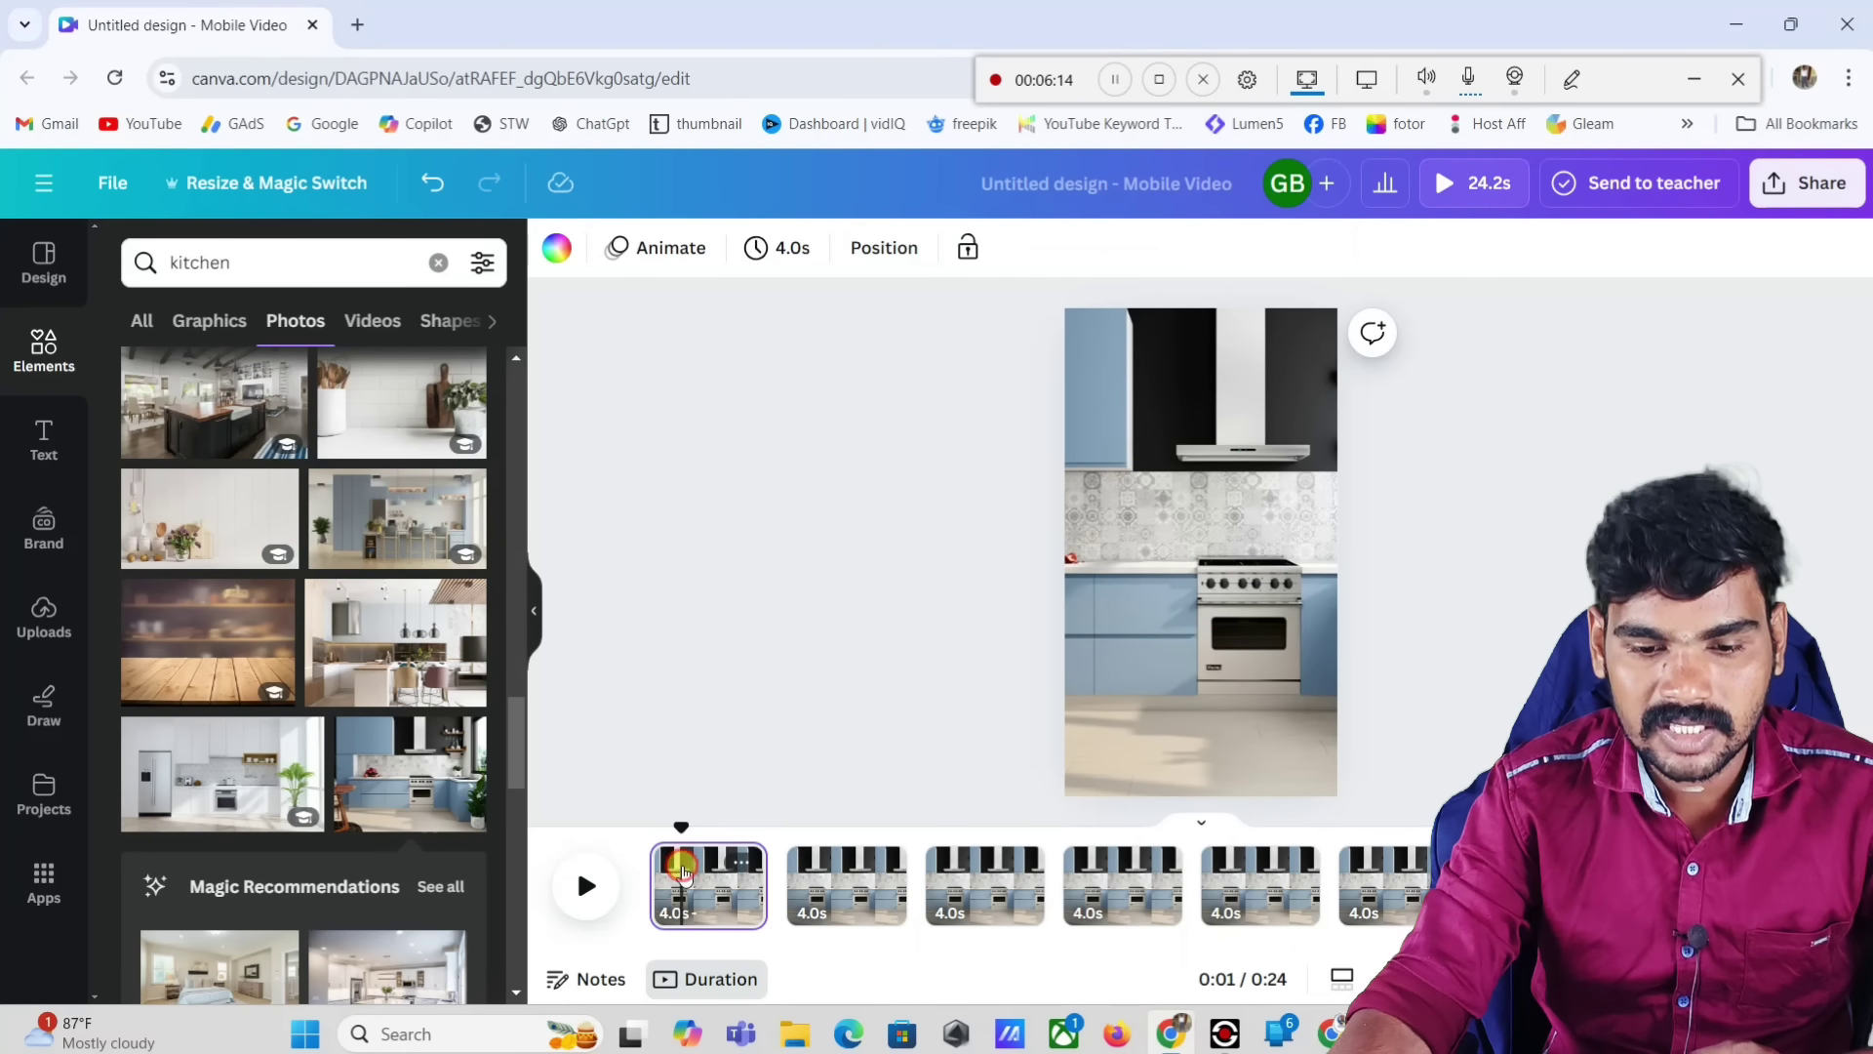
mouse_move(683, 872)
left_mouse_down()
mouse_move(652, 883)
mouse_move(677, 866)
left_mouse_up()
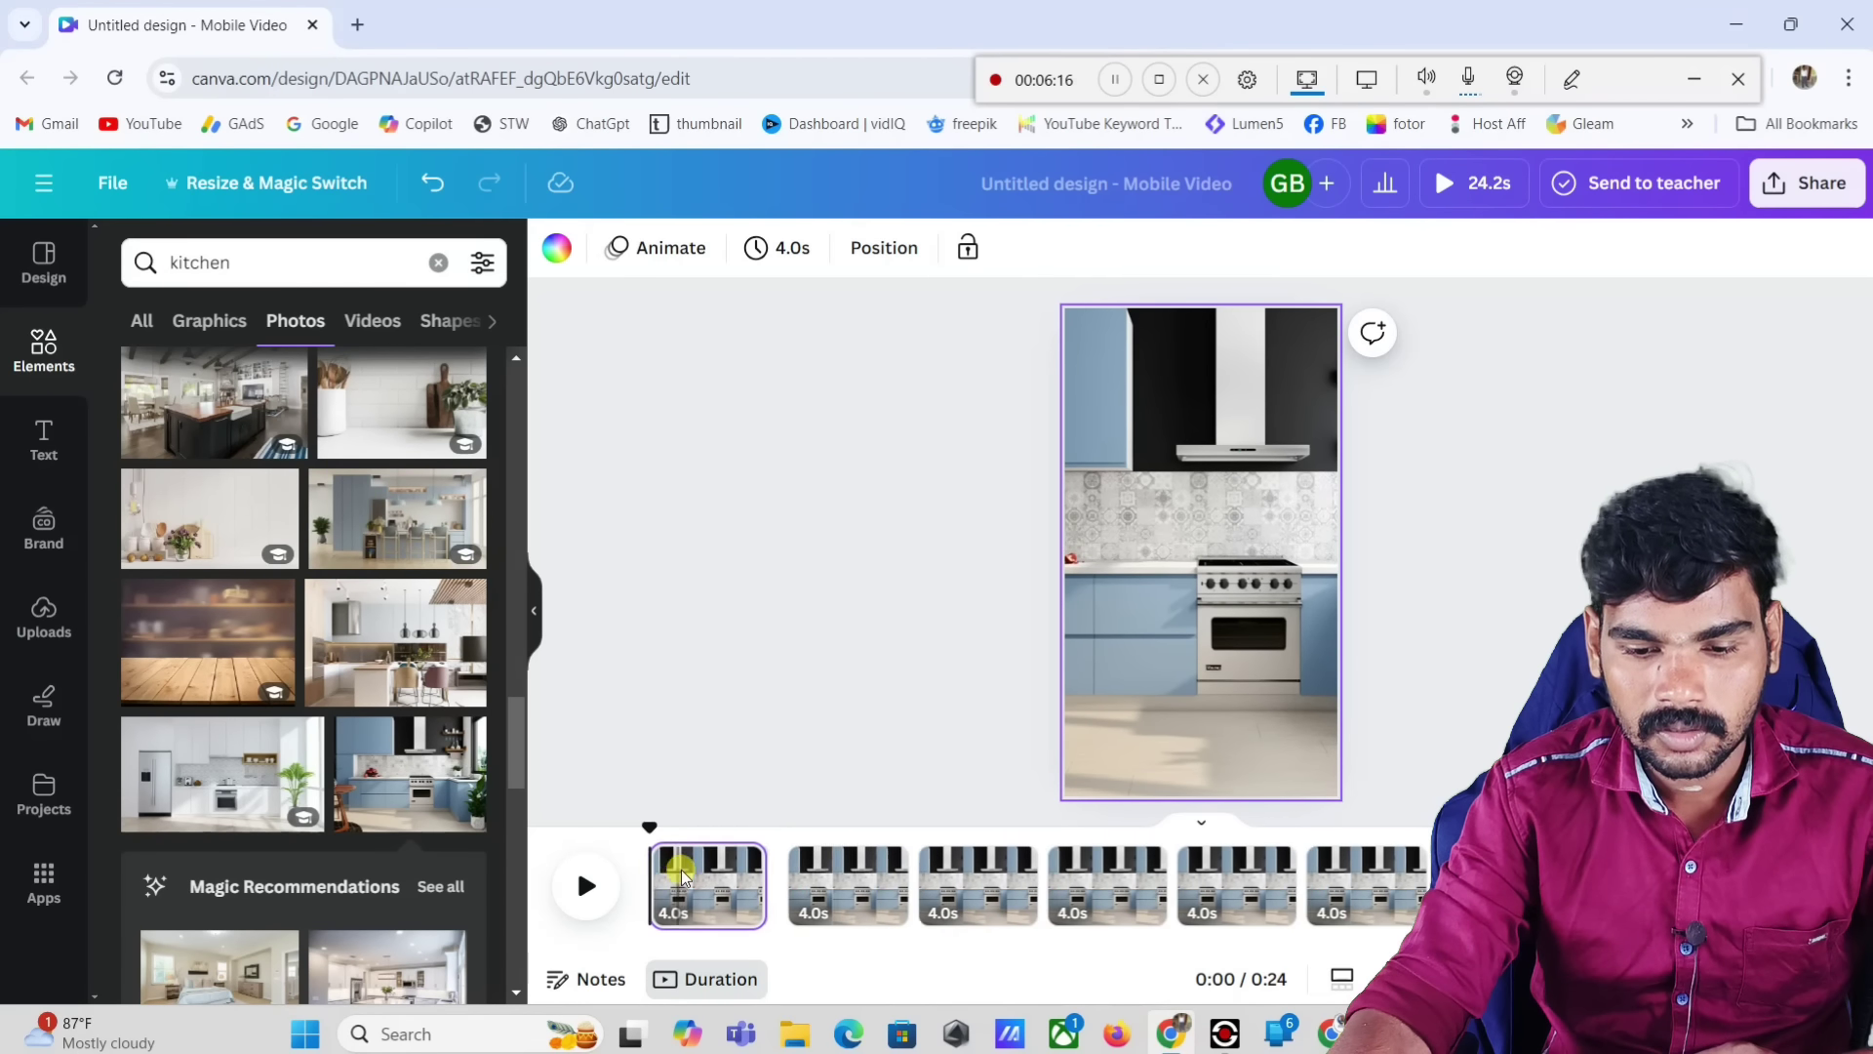
left_click(766, 732)
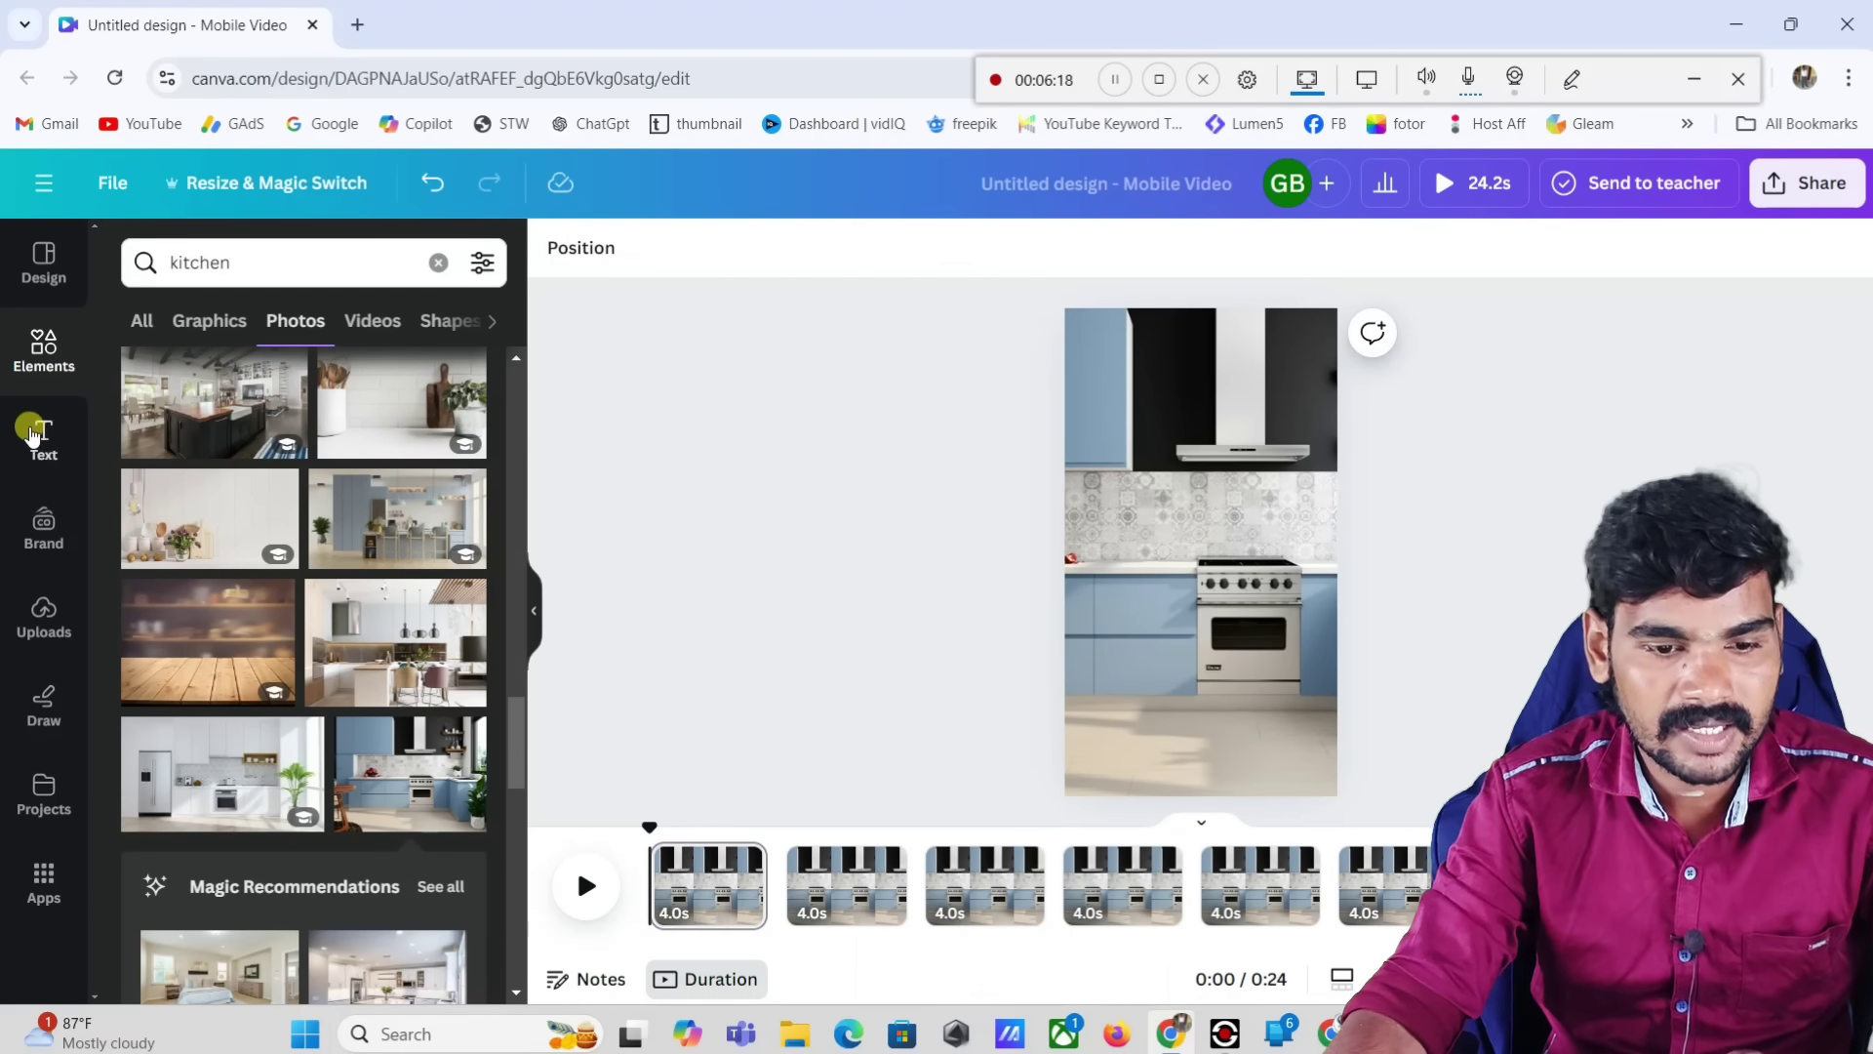
left_click(1572, 78)
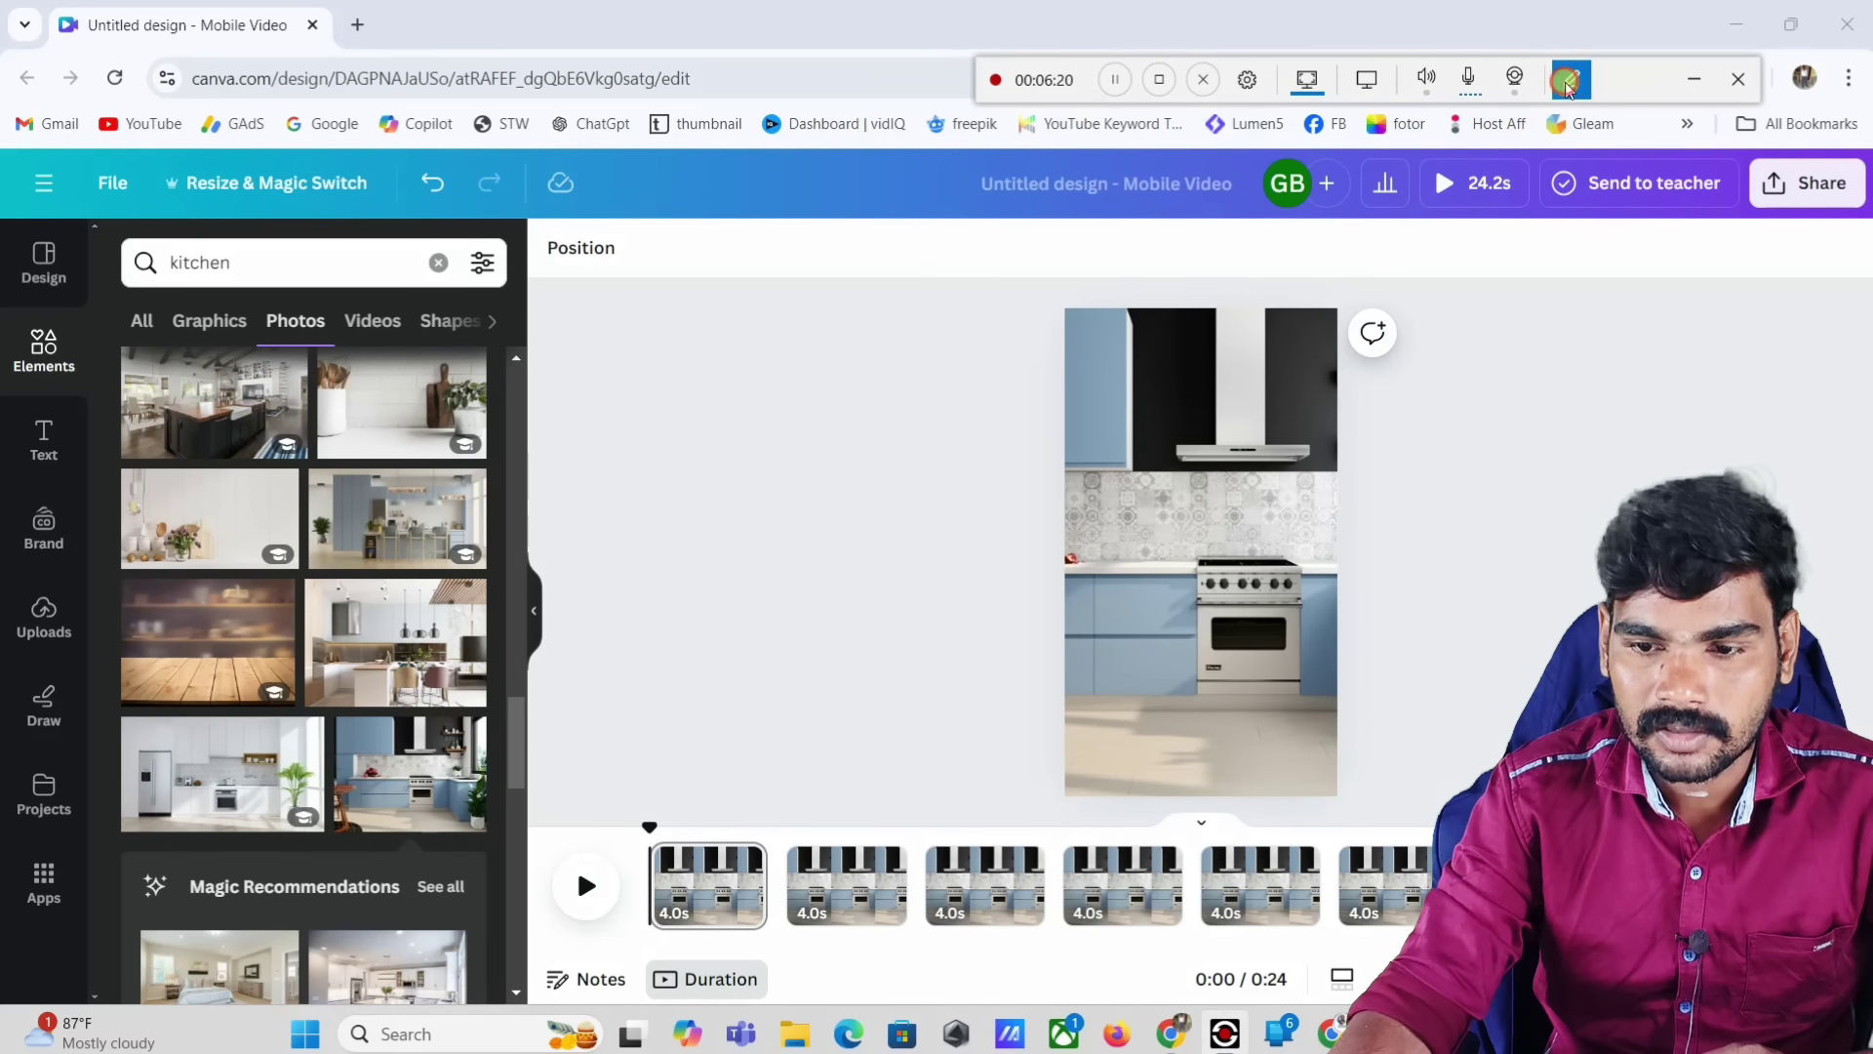
mouse_move(1051, 257)
left_mouse_down()
mouse_move(226, 525)
mouse_move(49, 603)
left_mouse_up()
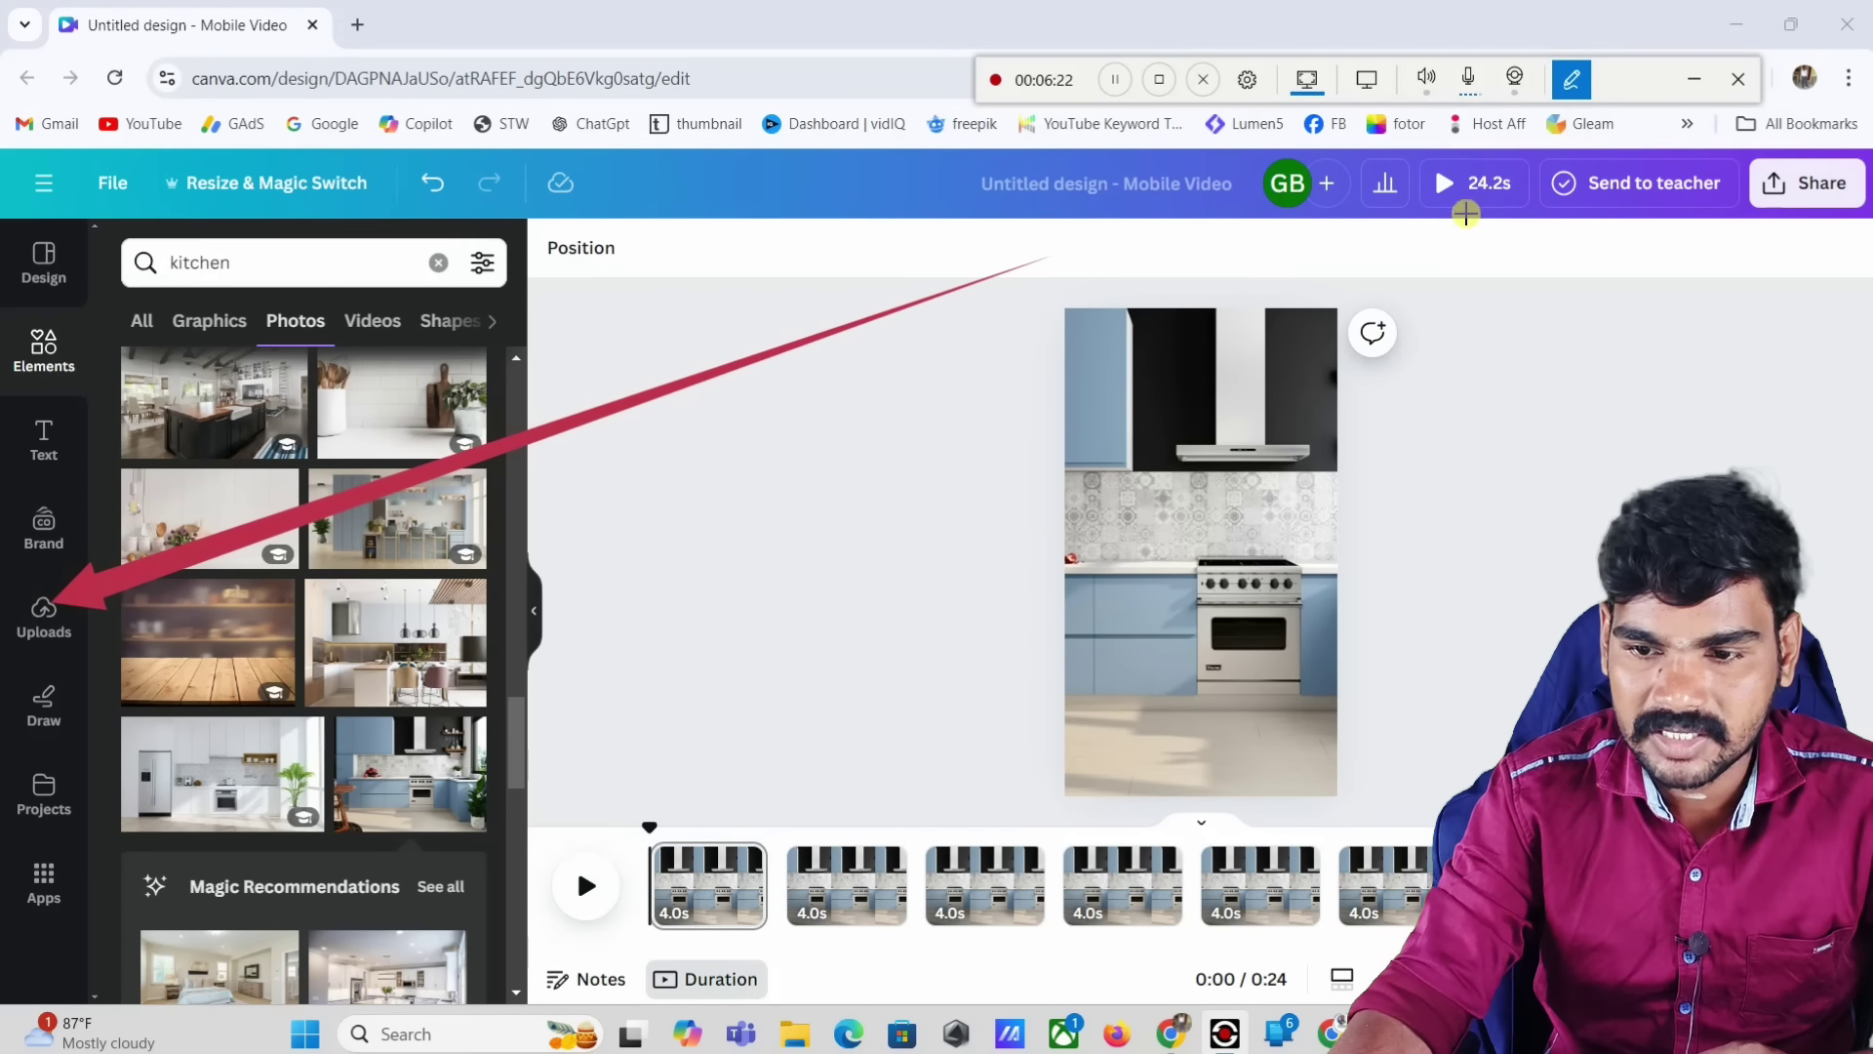
left_click(1572, 78)
Step: Show the uploaded images and look at the file picker for uploading without choosing a file
left_click(44, 615)
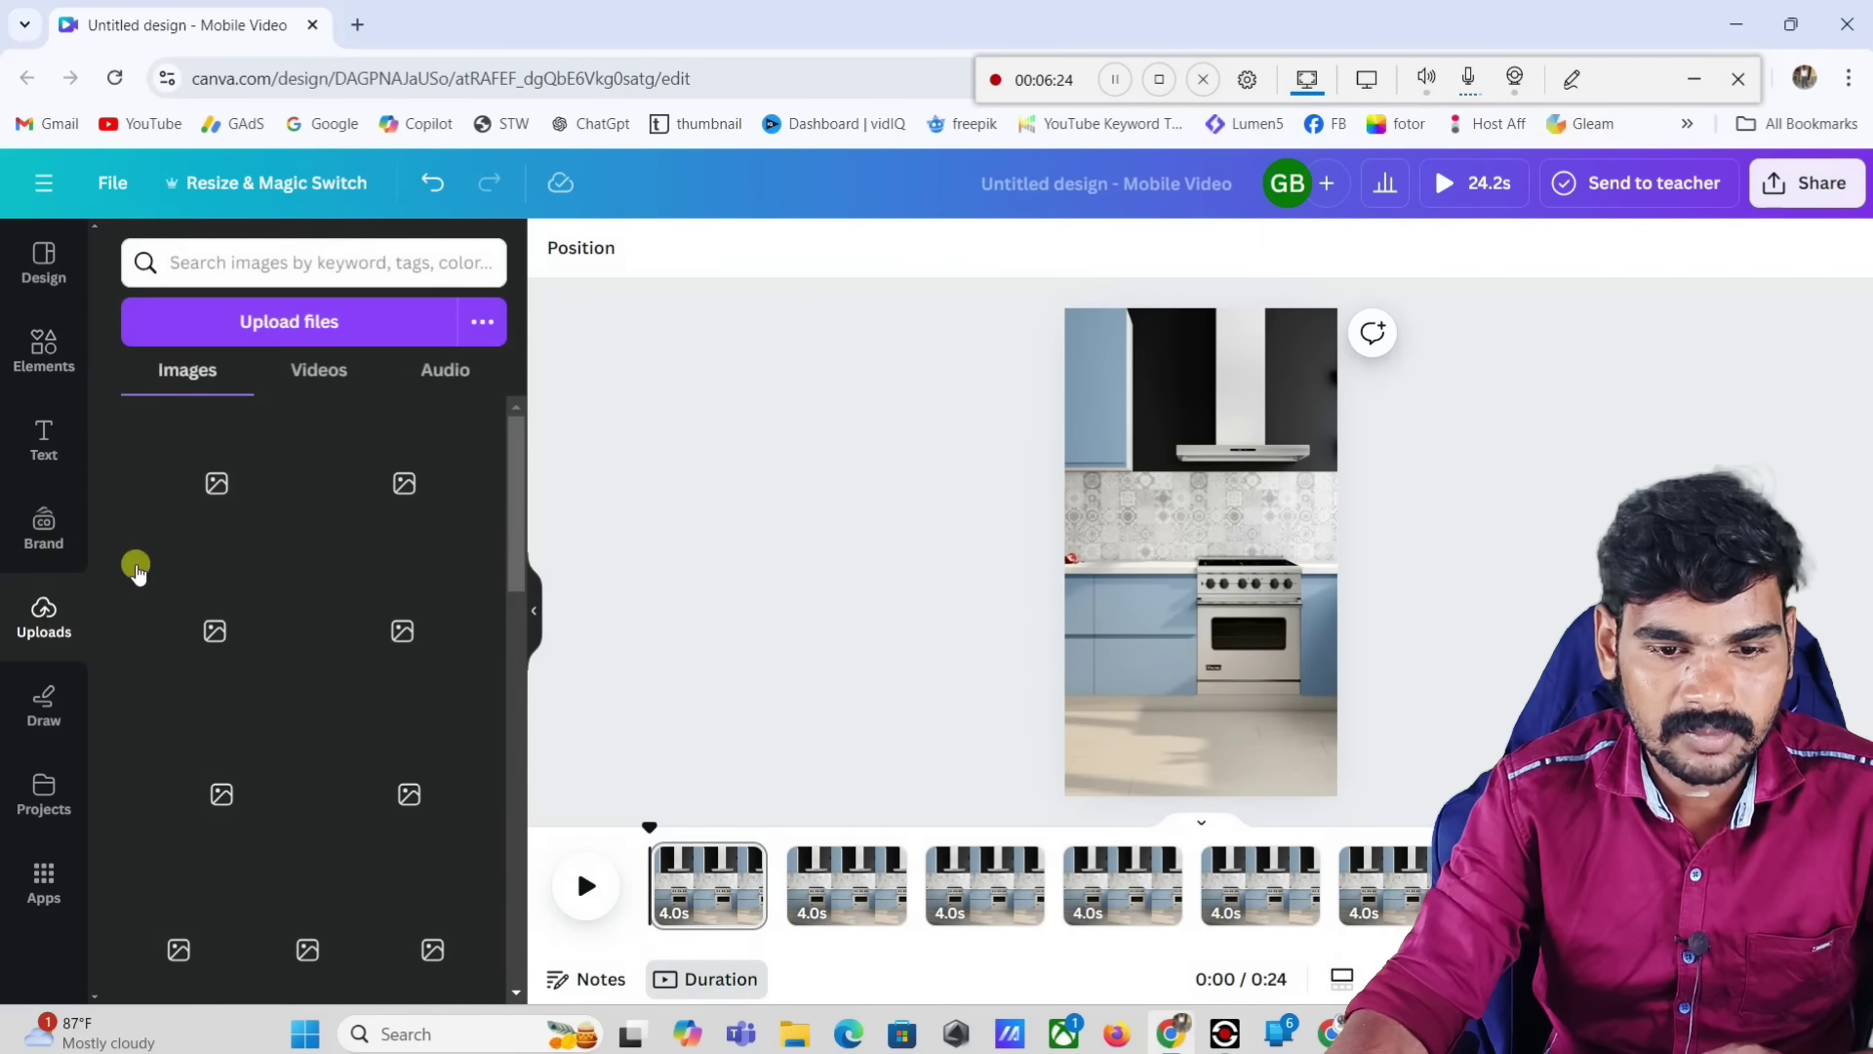
left_click(280, 324)
left_click(837, 546)
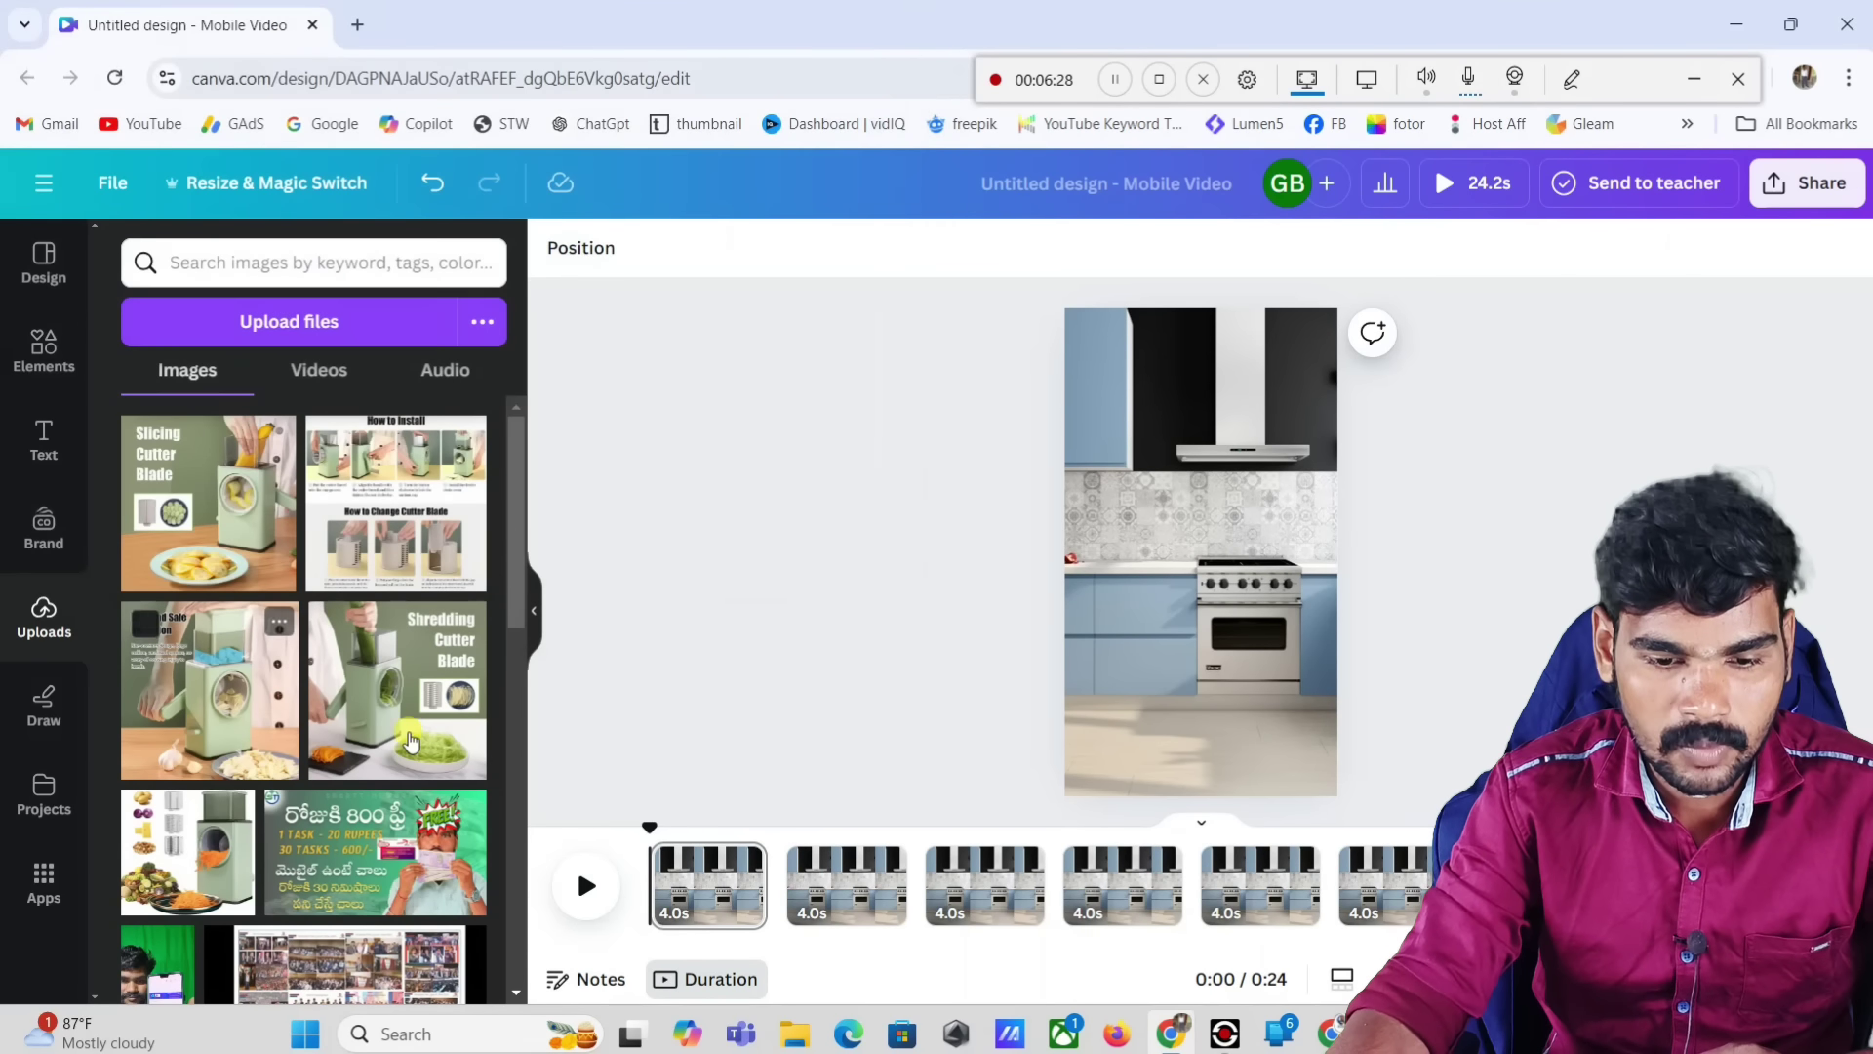
left_click(1324, 1037)
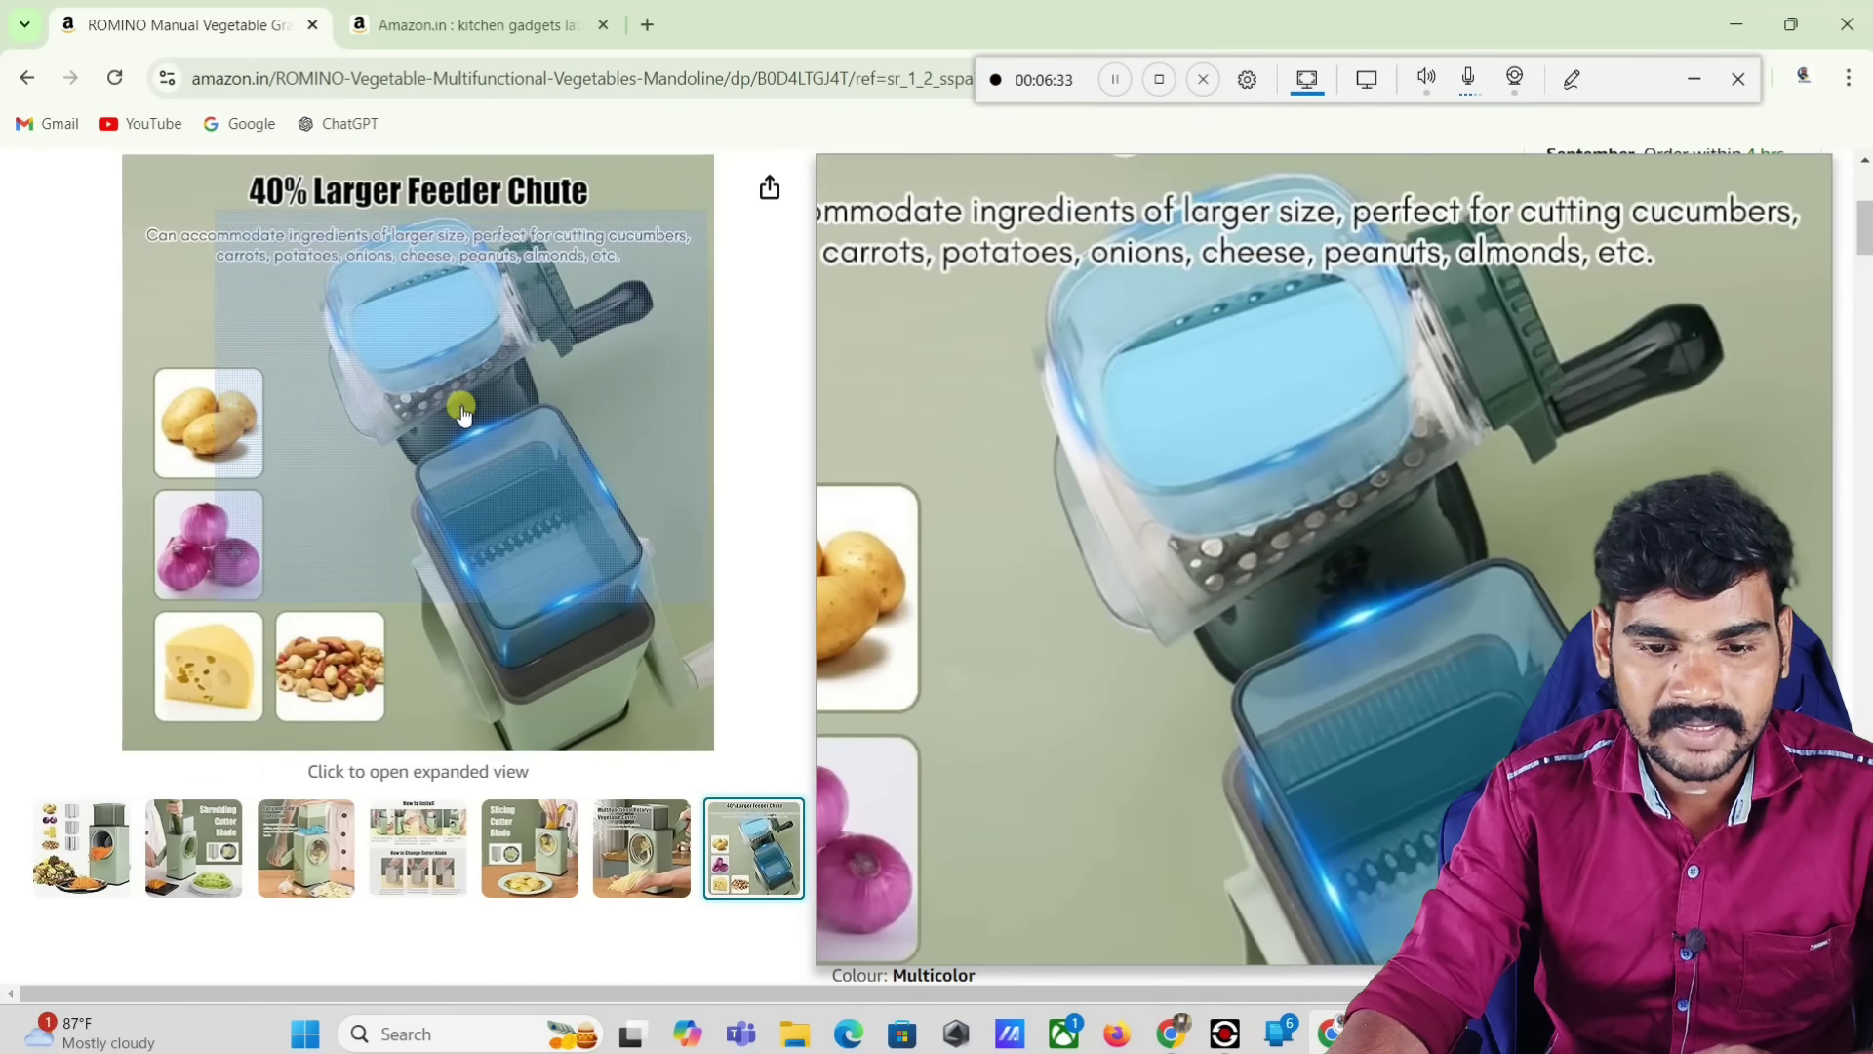
right_click(507, 414)
key("Escape")
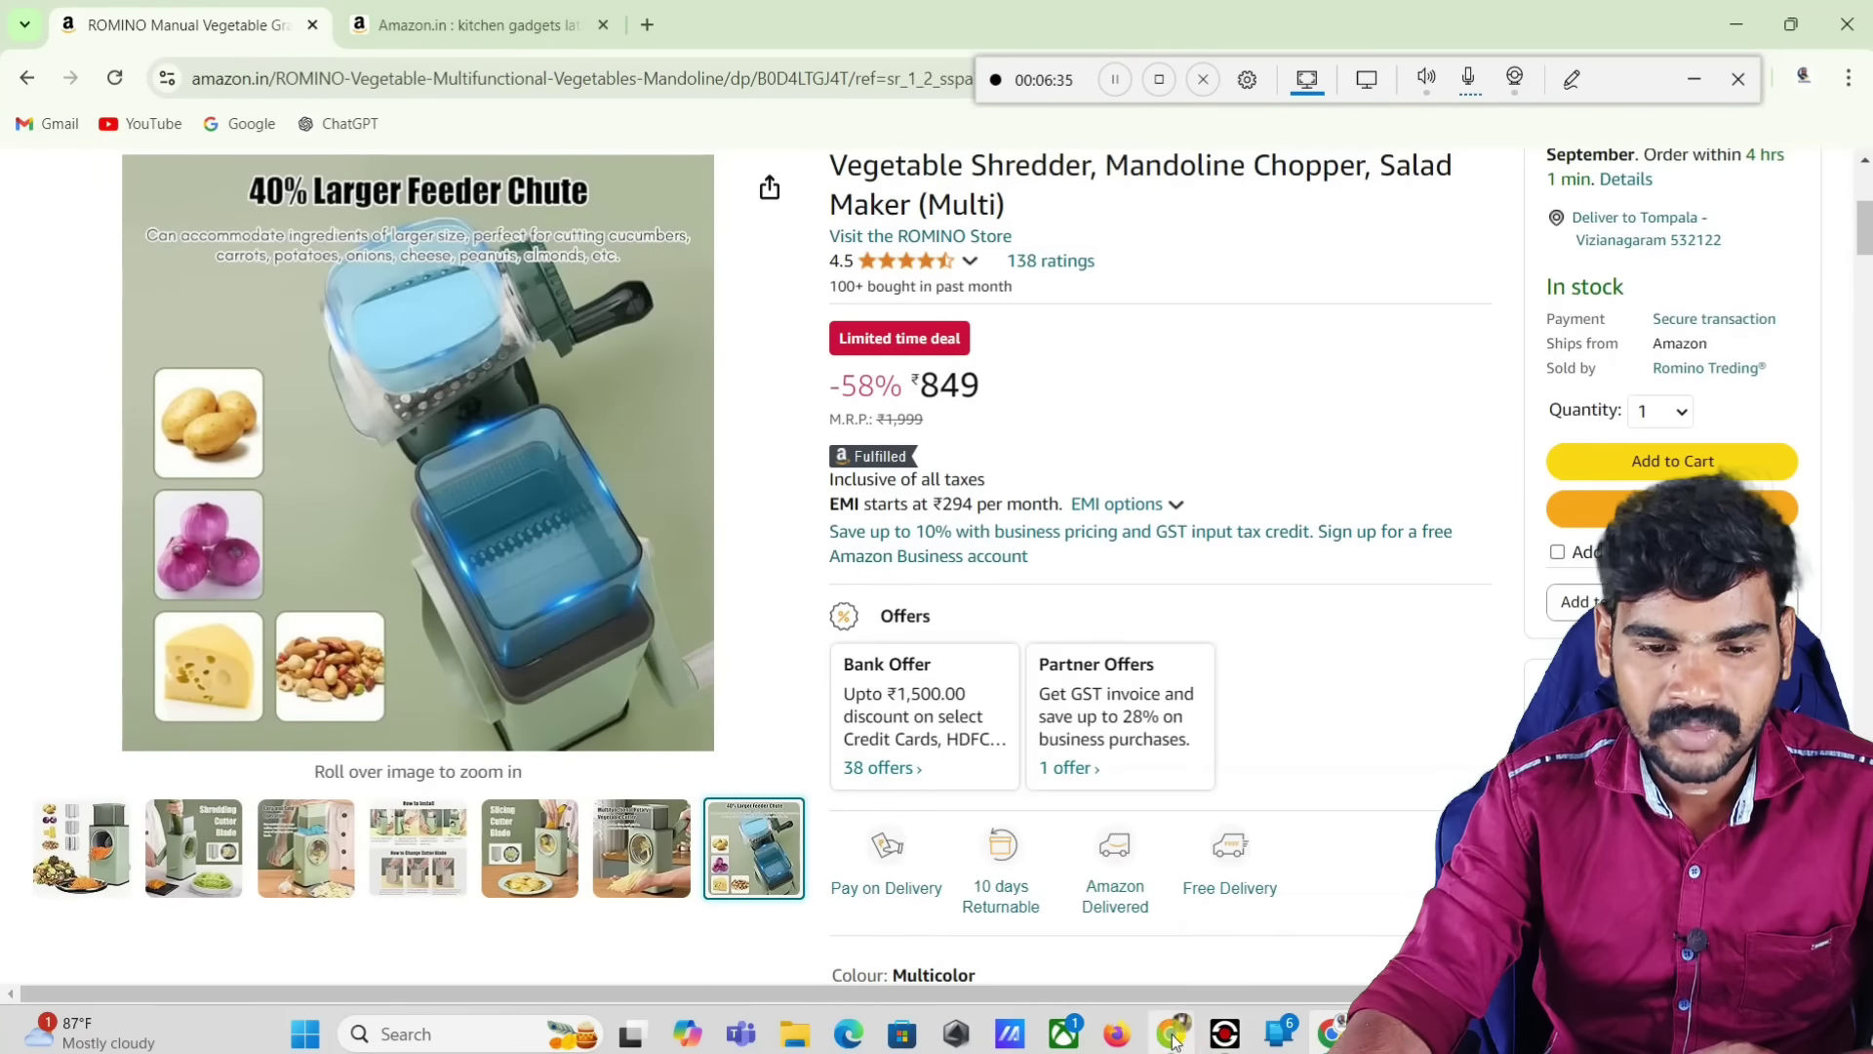
left_click(1171, 1033)
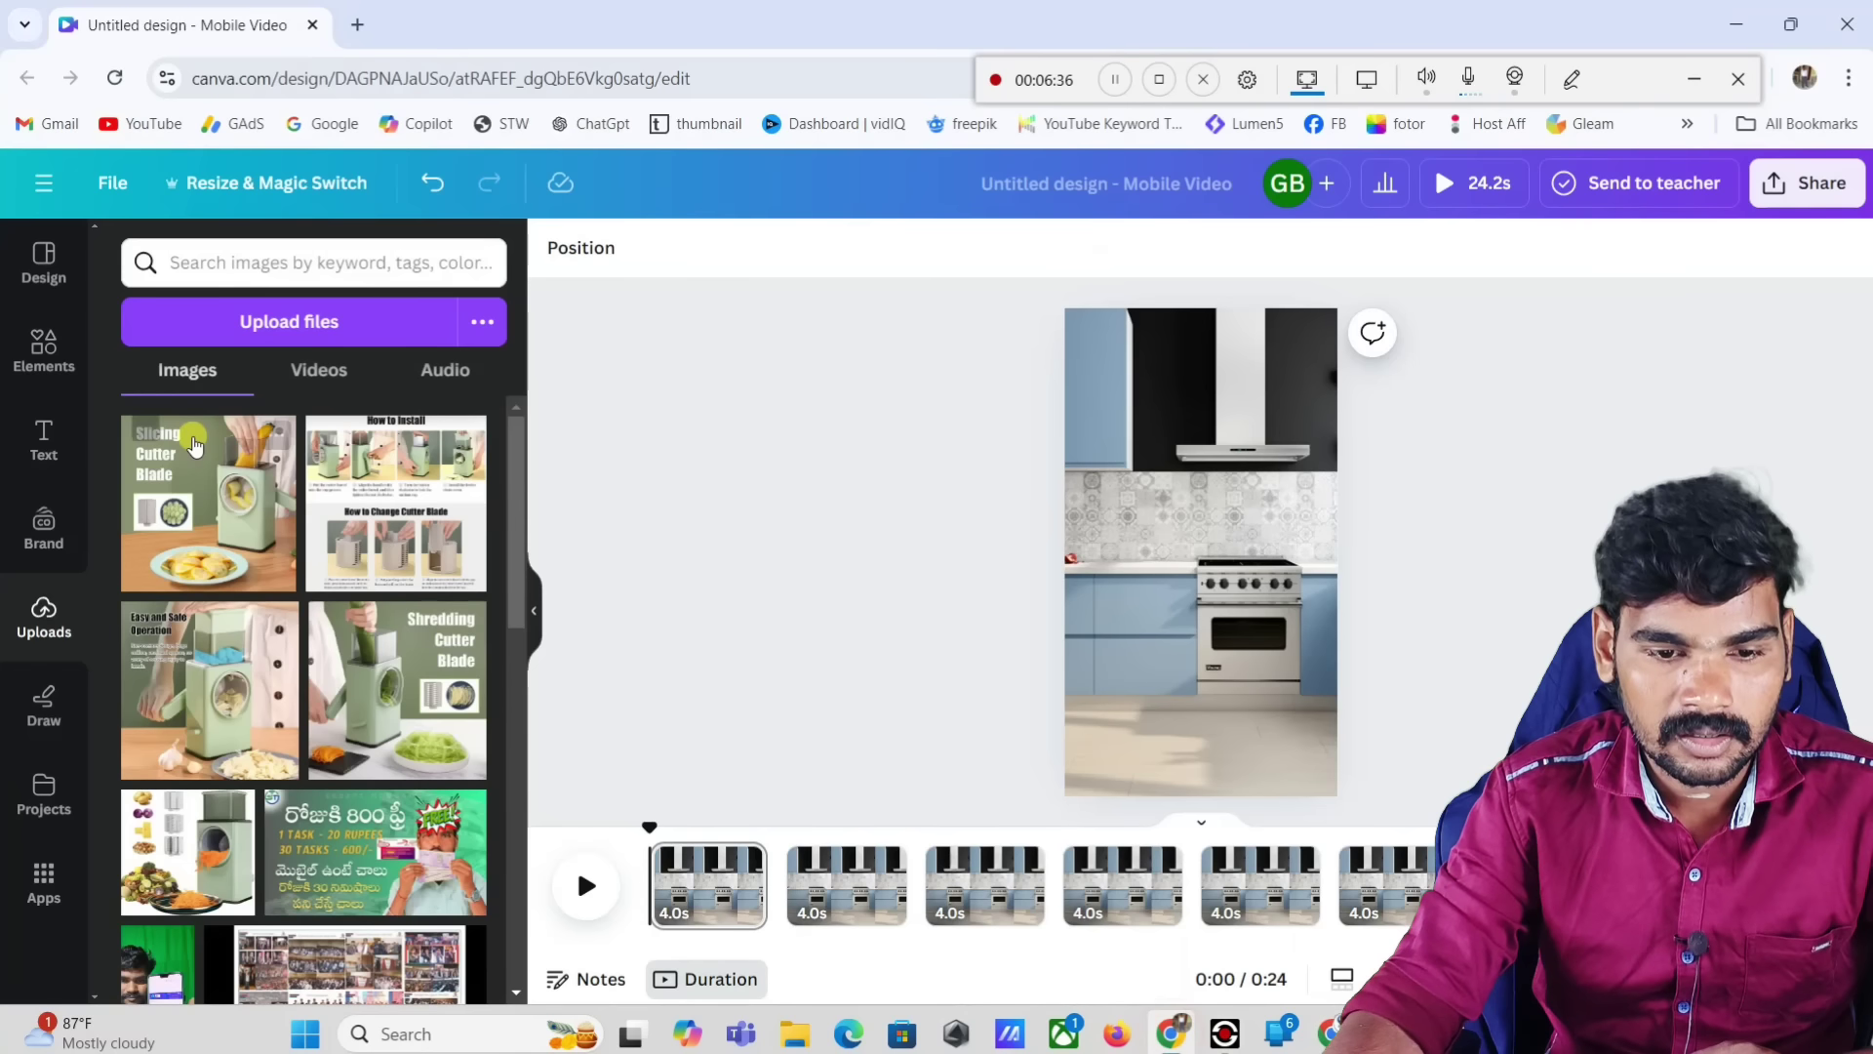
left_click(256, 323)
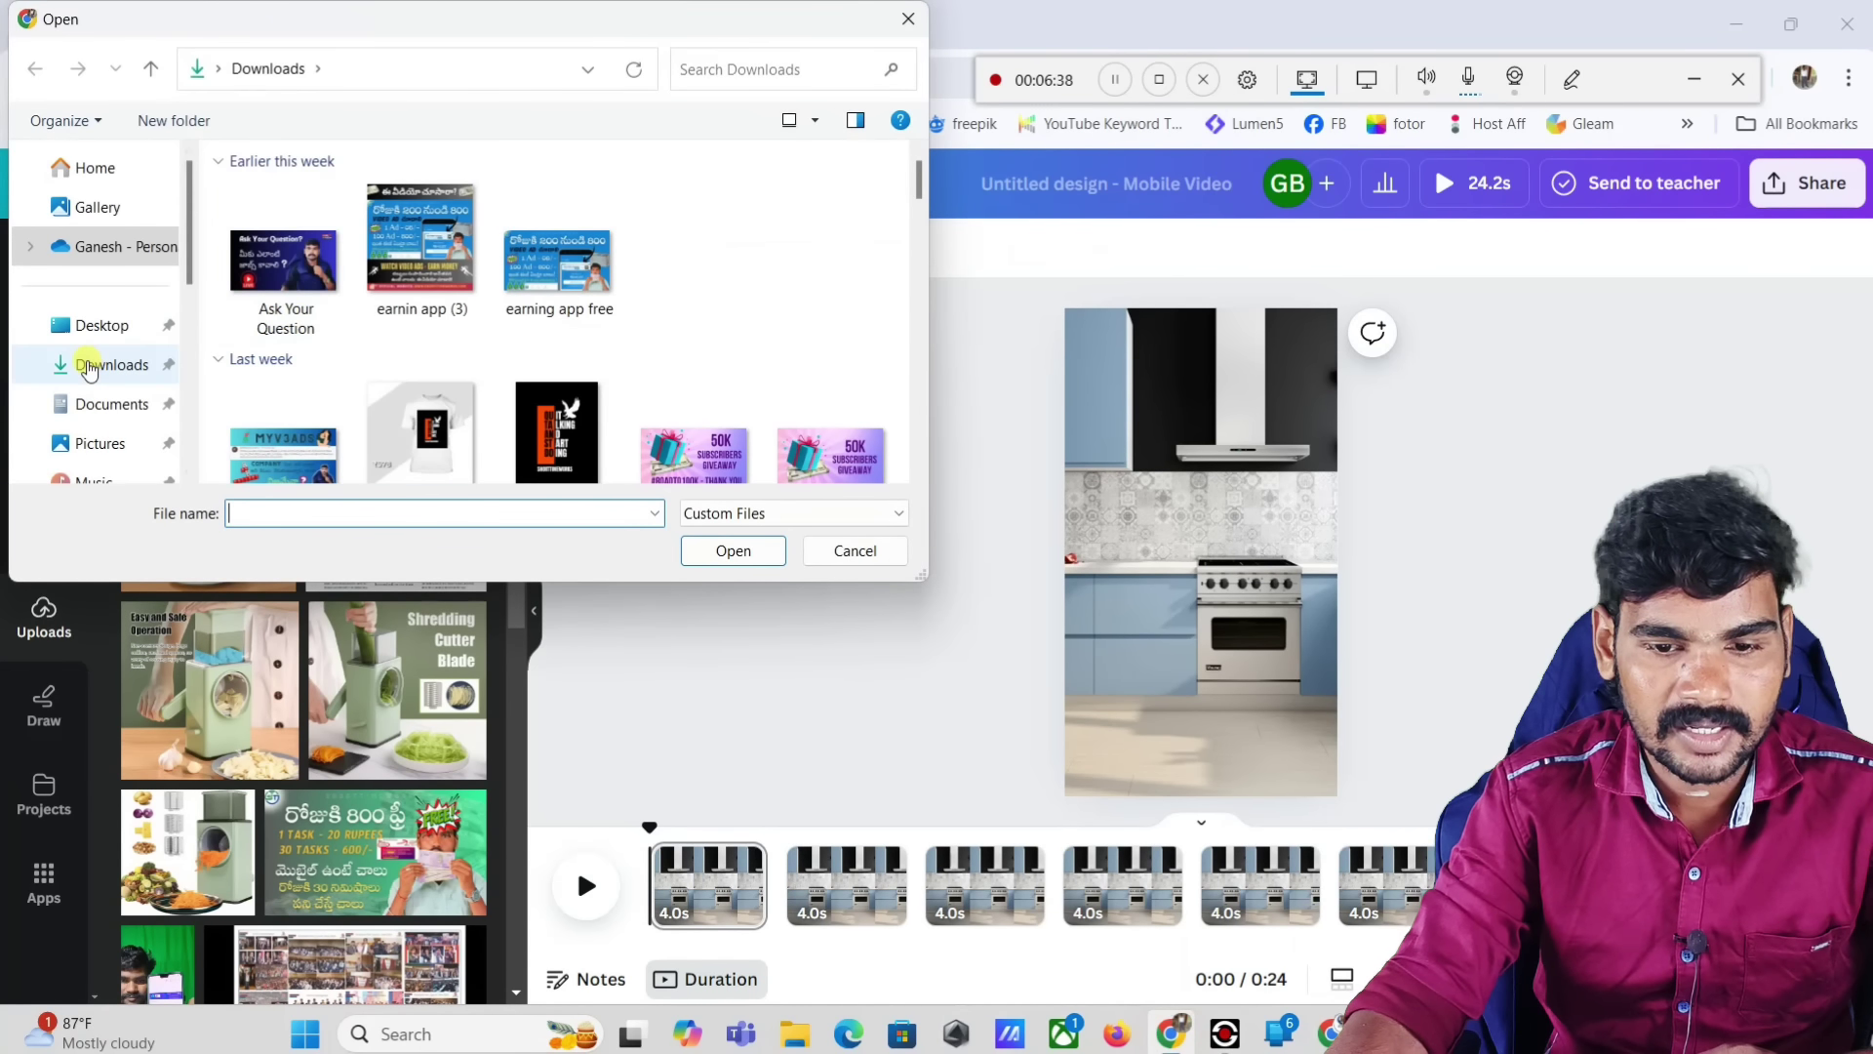
left_click(851, 548)
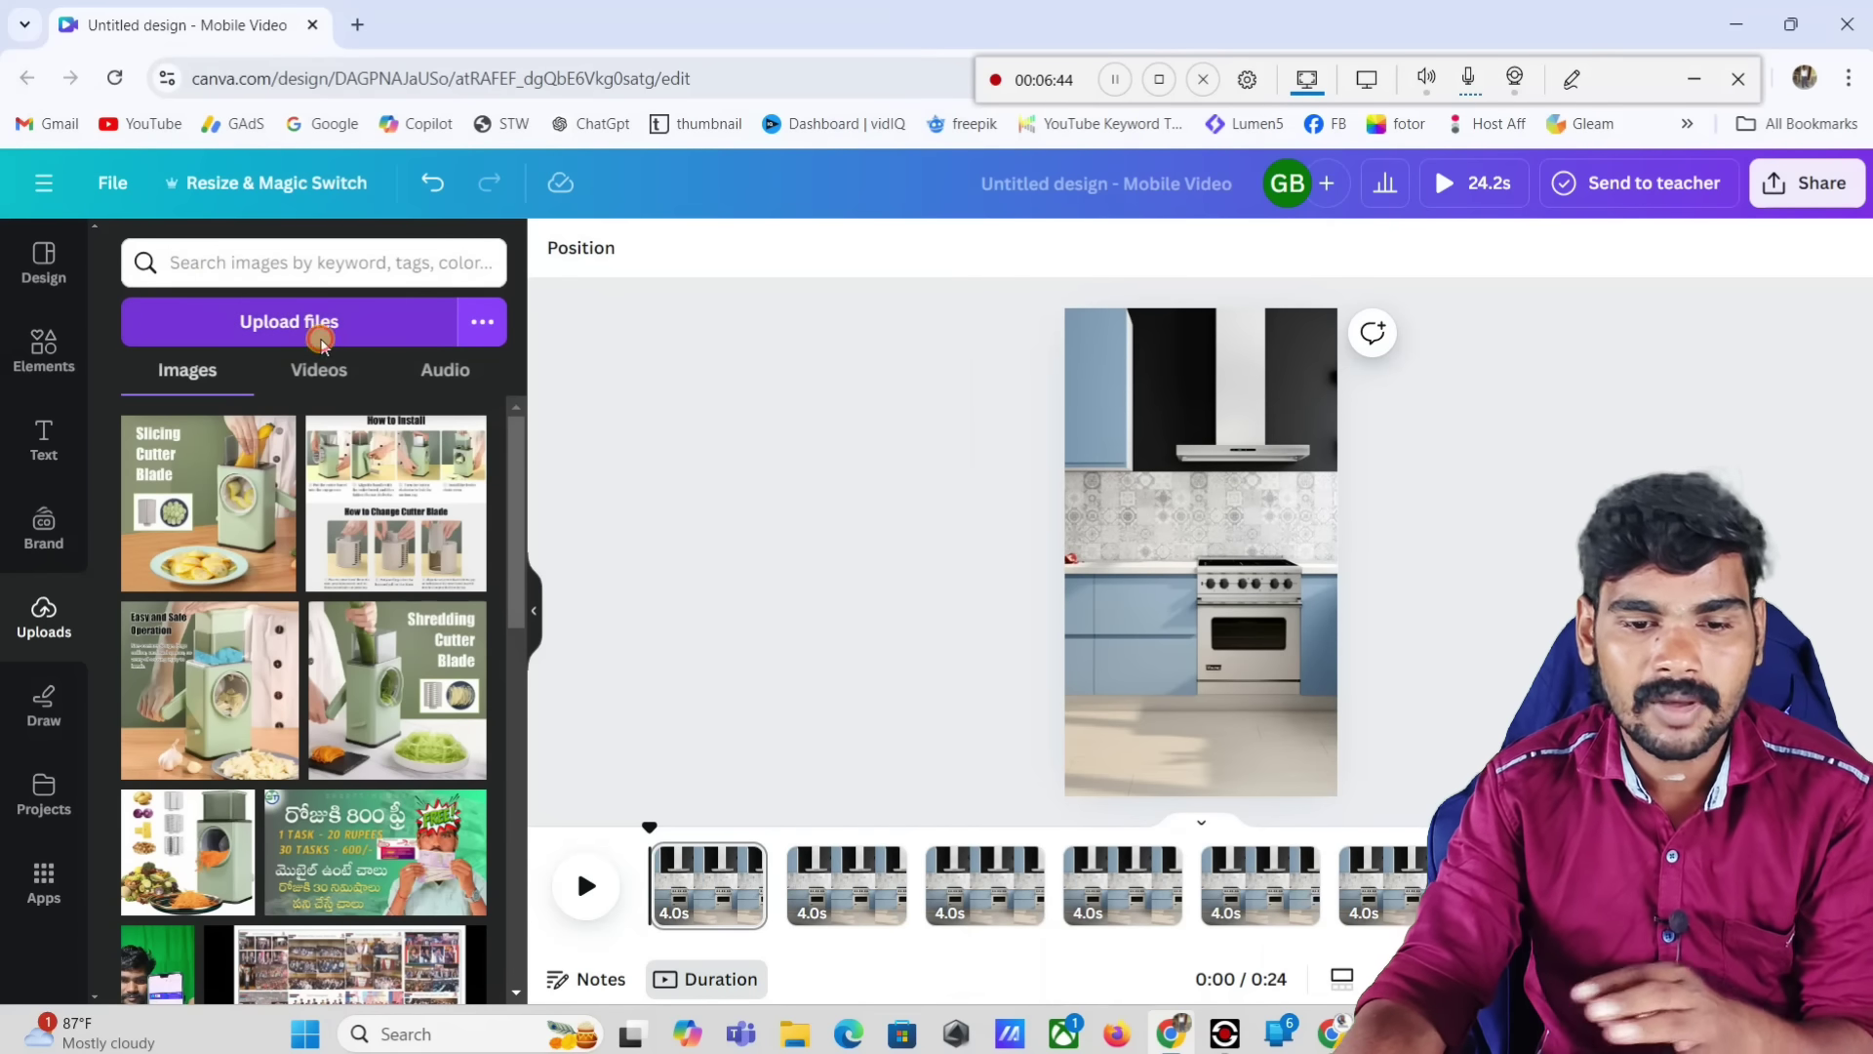
left_click(283, 326)
left_click(851, 549)
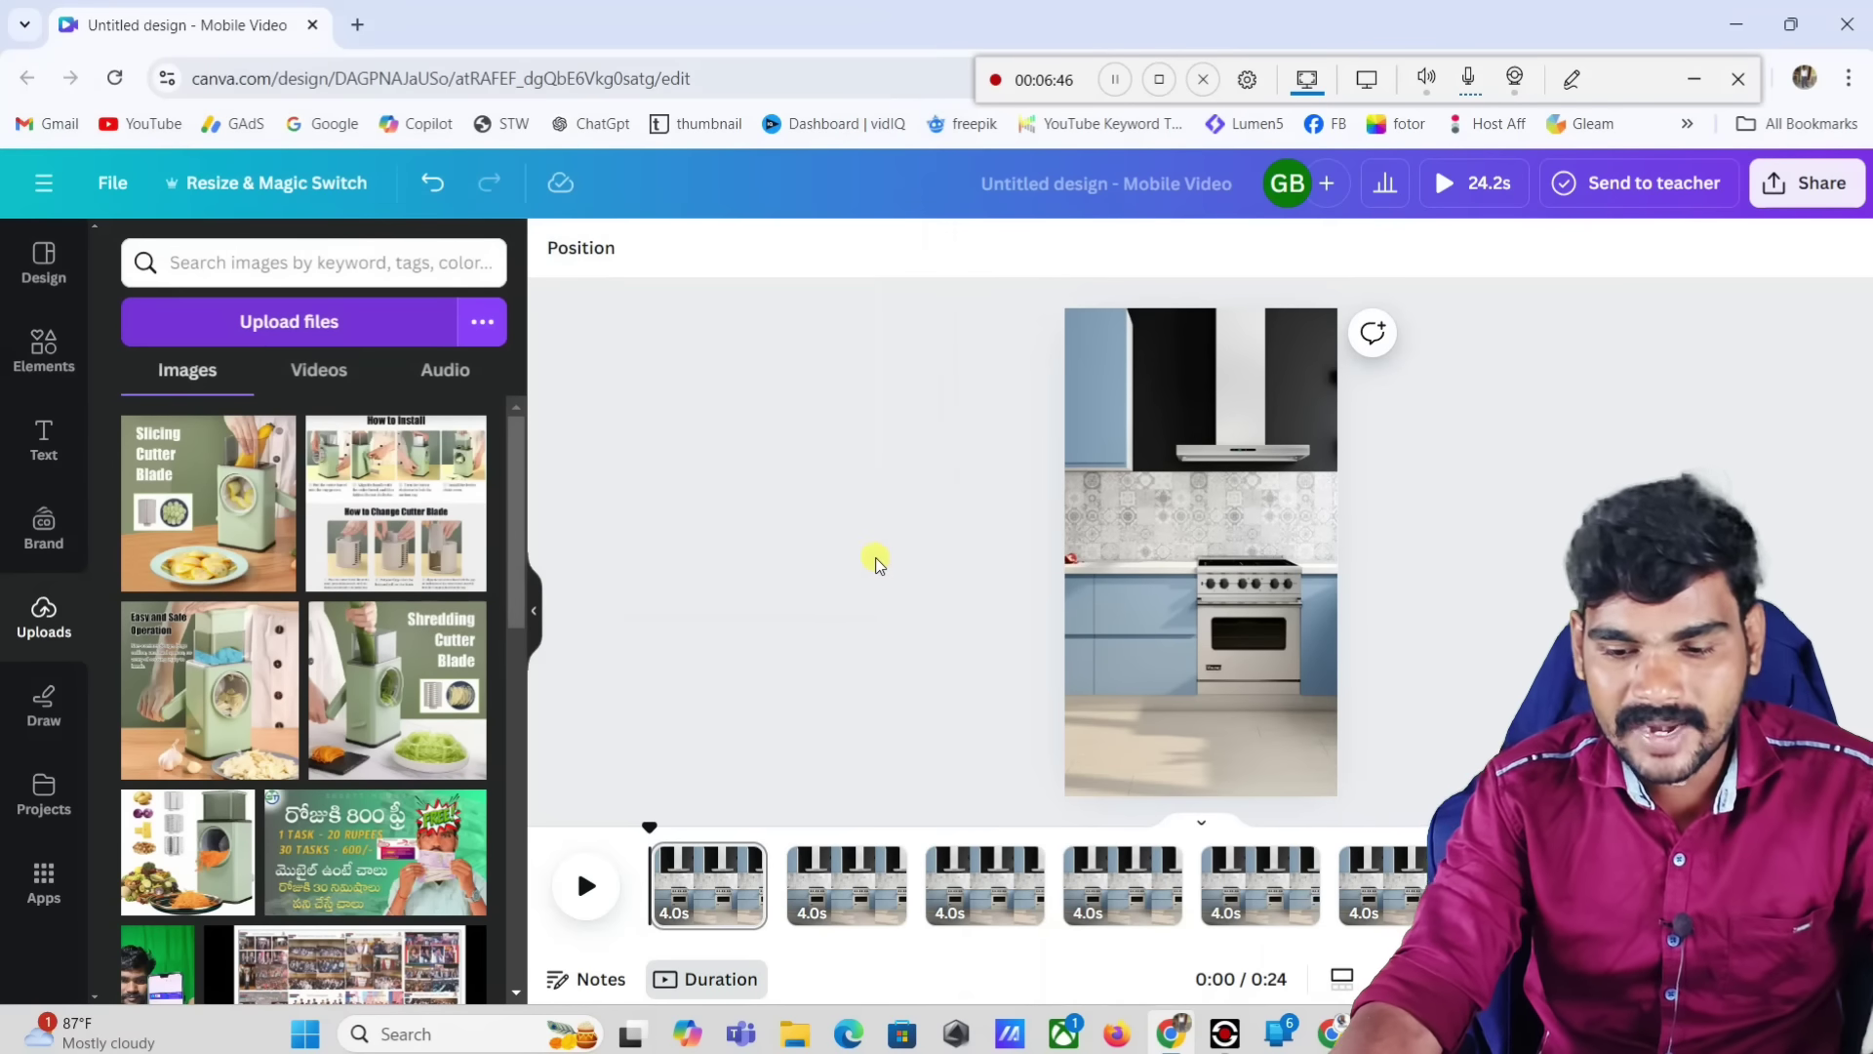
right_click(1164, 458)
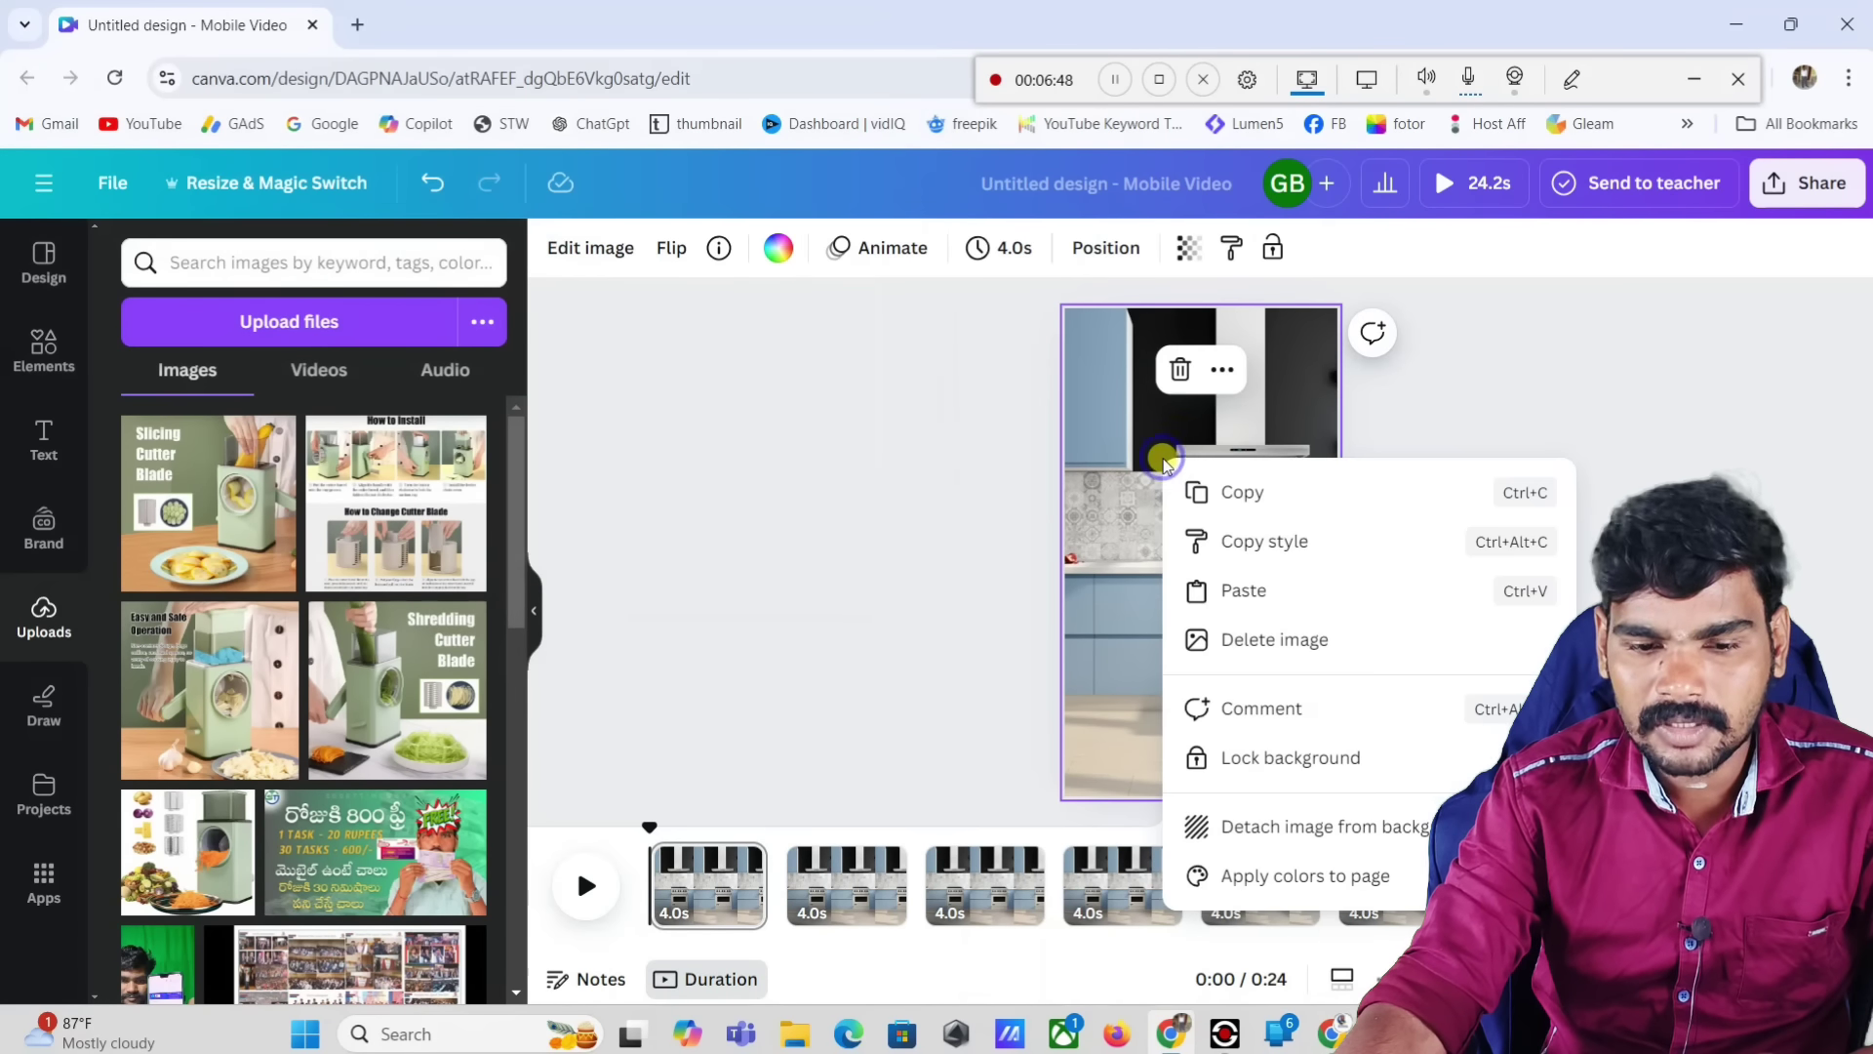
left_click(807, 569)
Step: Try to paste the copied product content onto the sixth page, then move and enlarge it to span the page width
left_click(1405, 883)
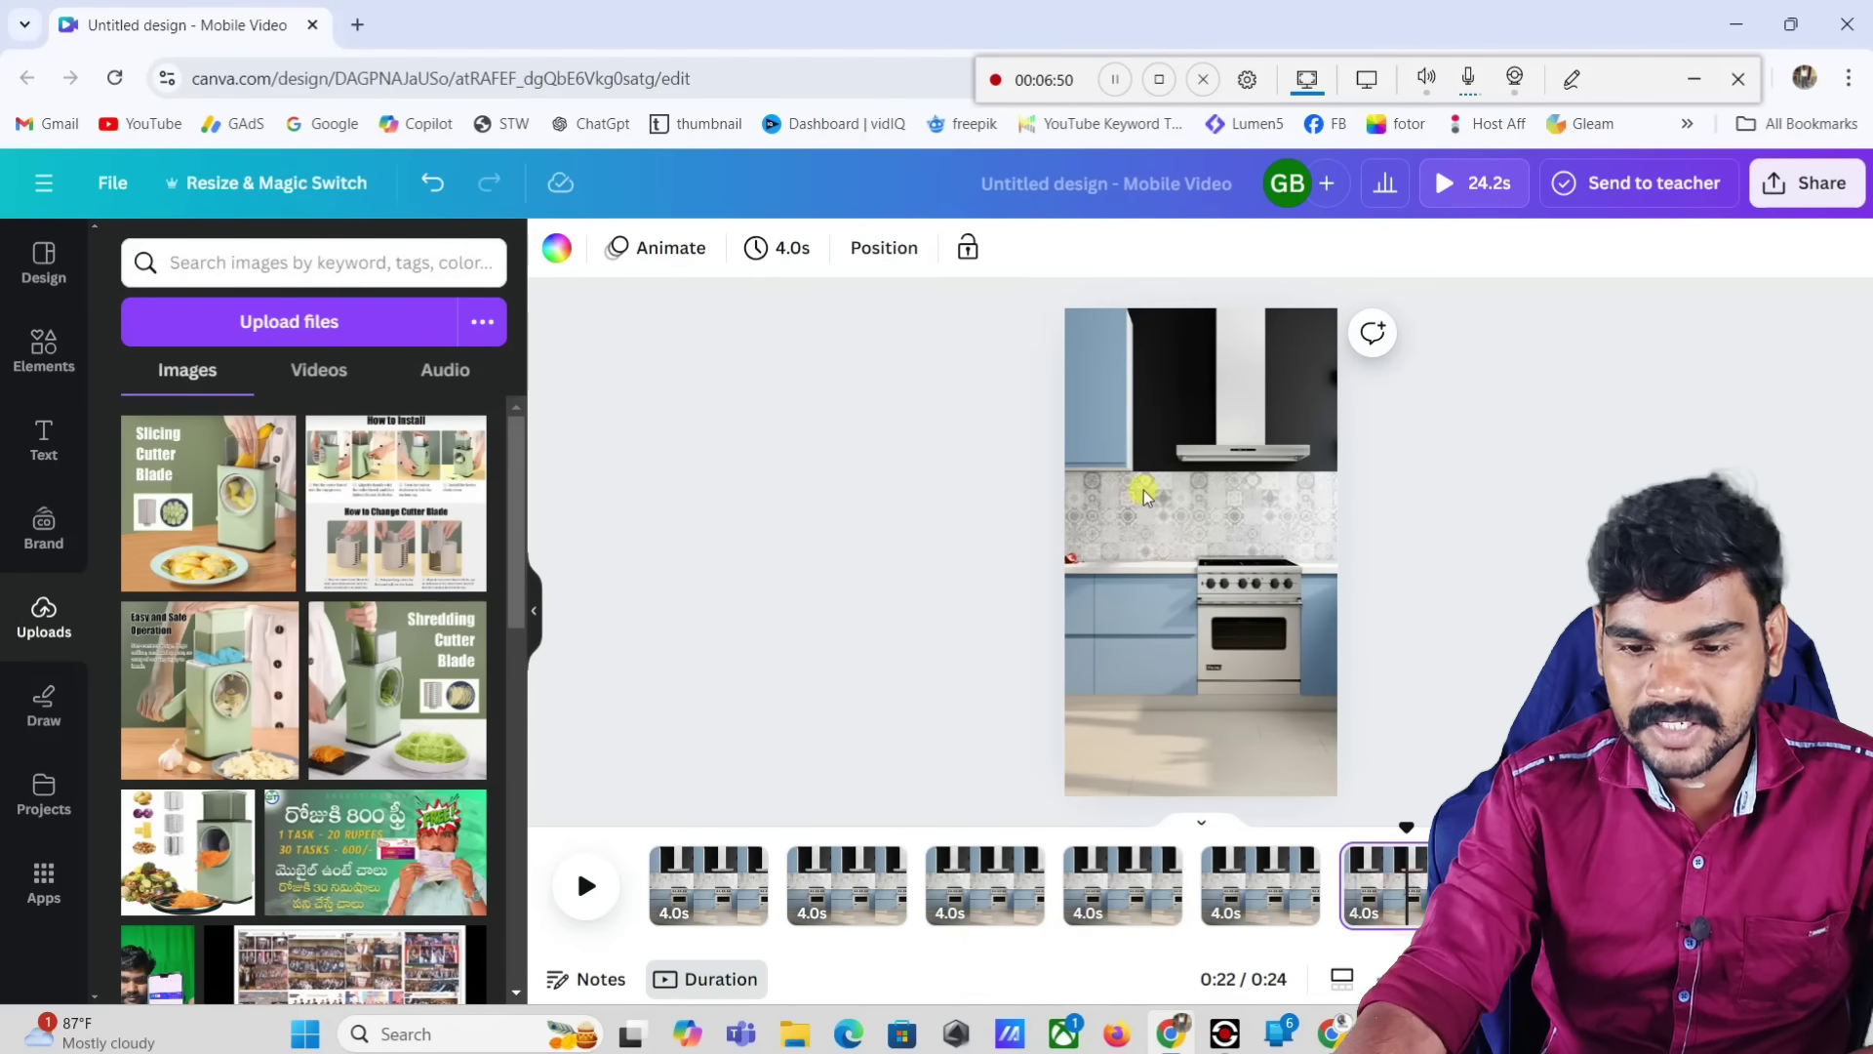
right_click(1147, 453)
left_click(1206, 531)
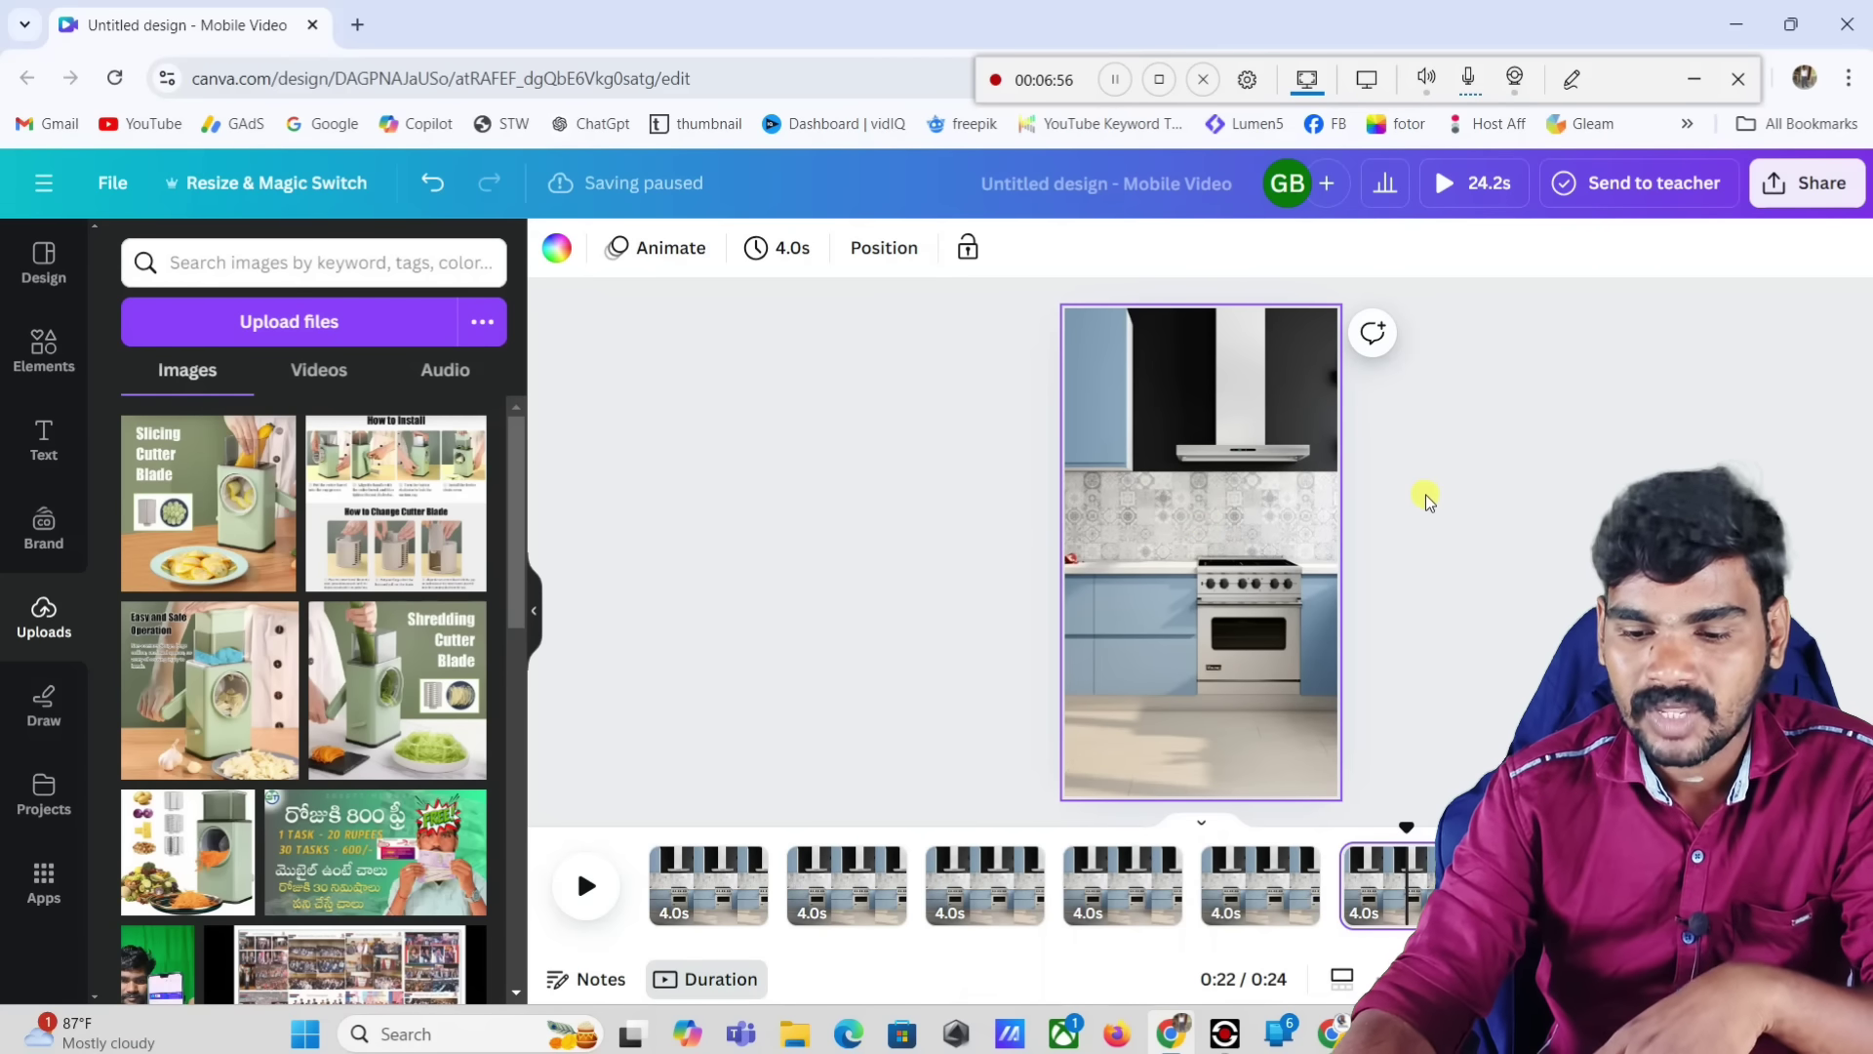
left_click(1210, 576)
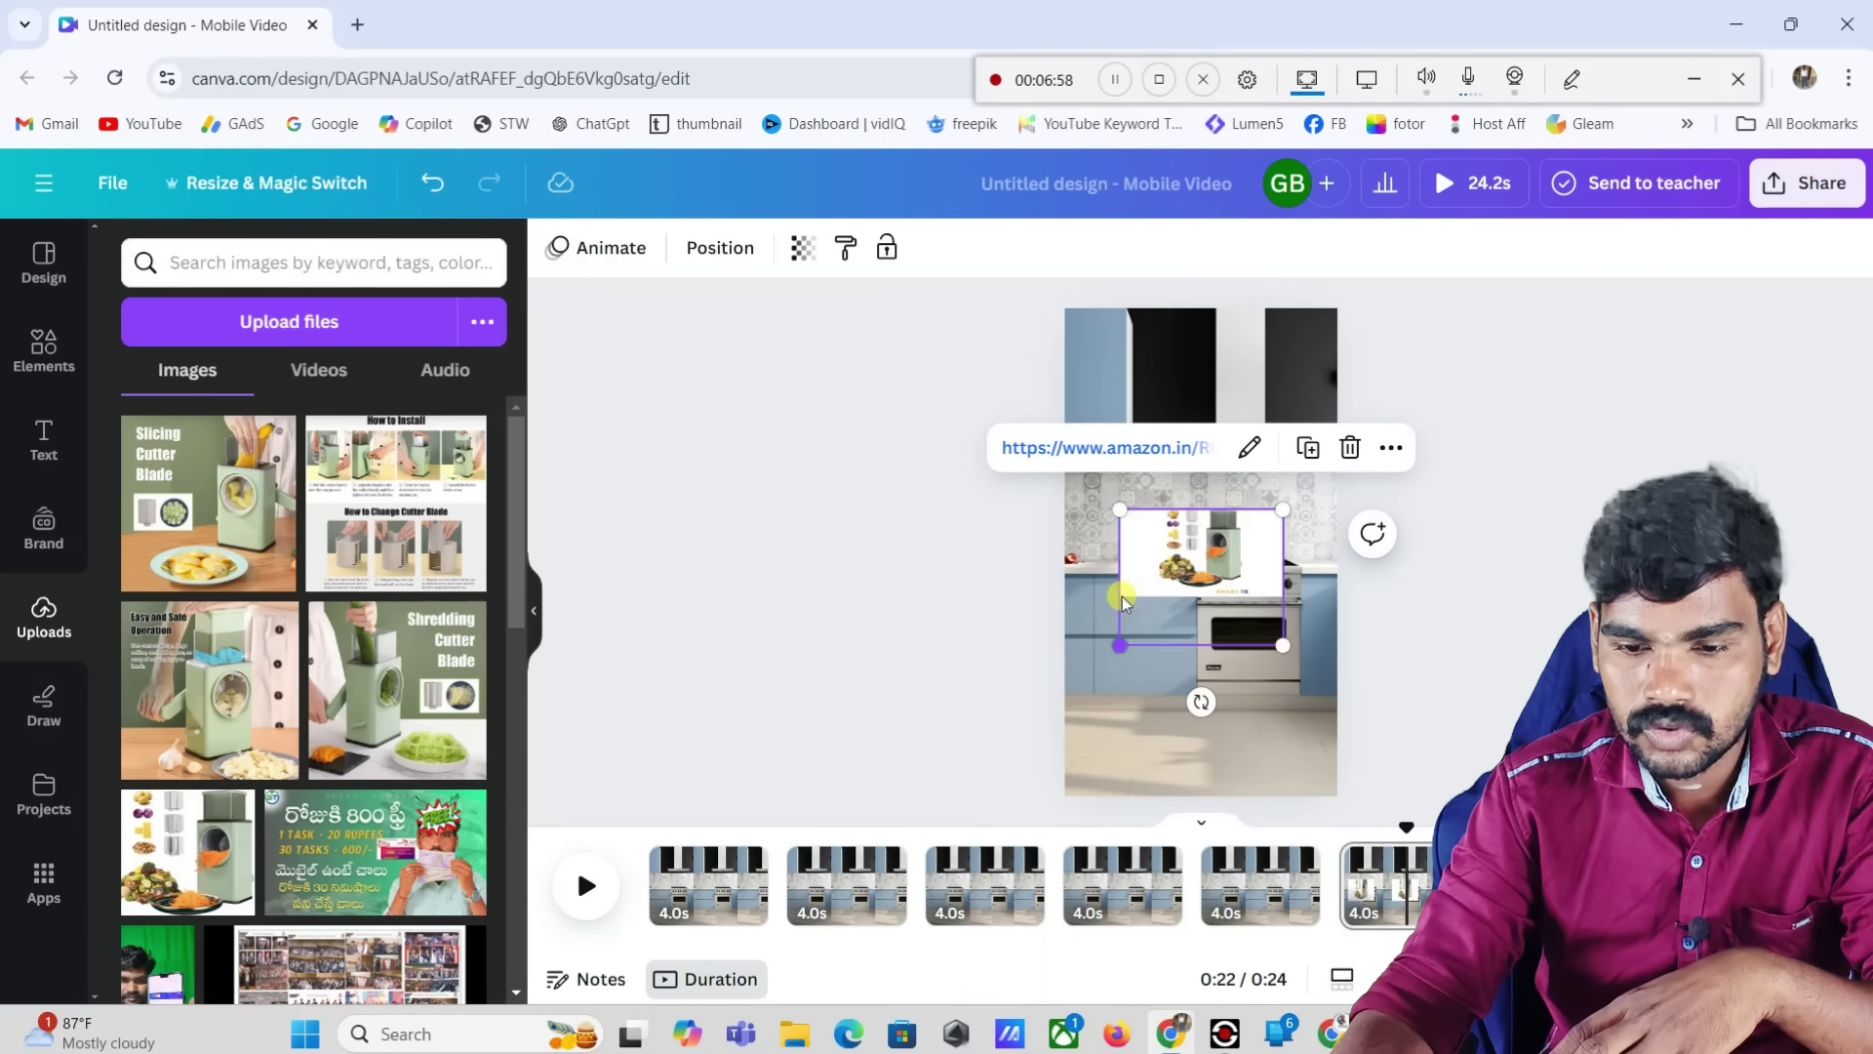
left_click_drag(1132, 590, 1071, 524)
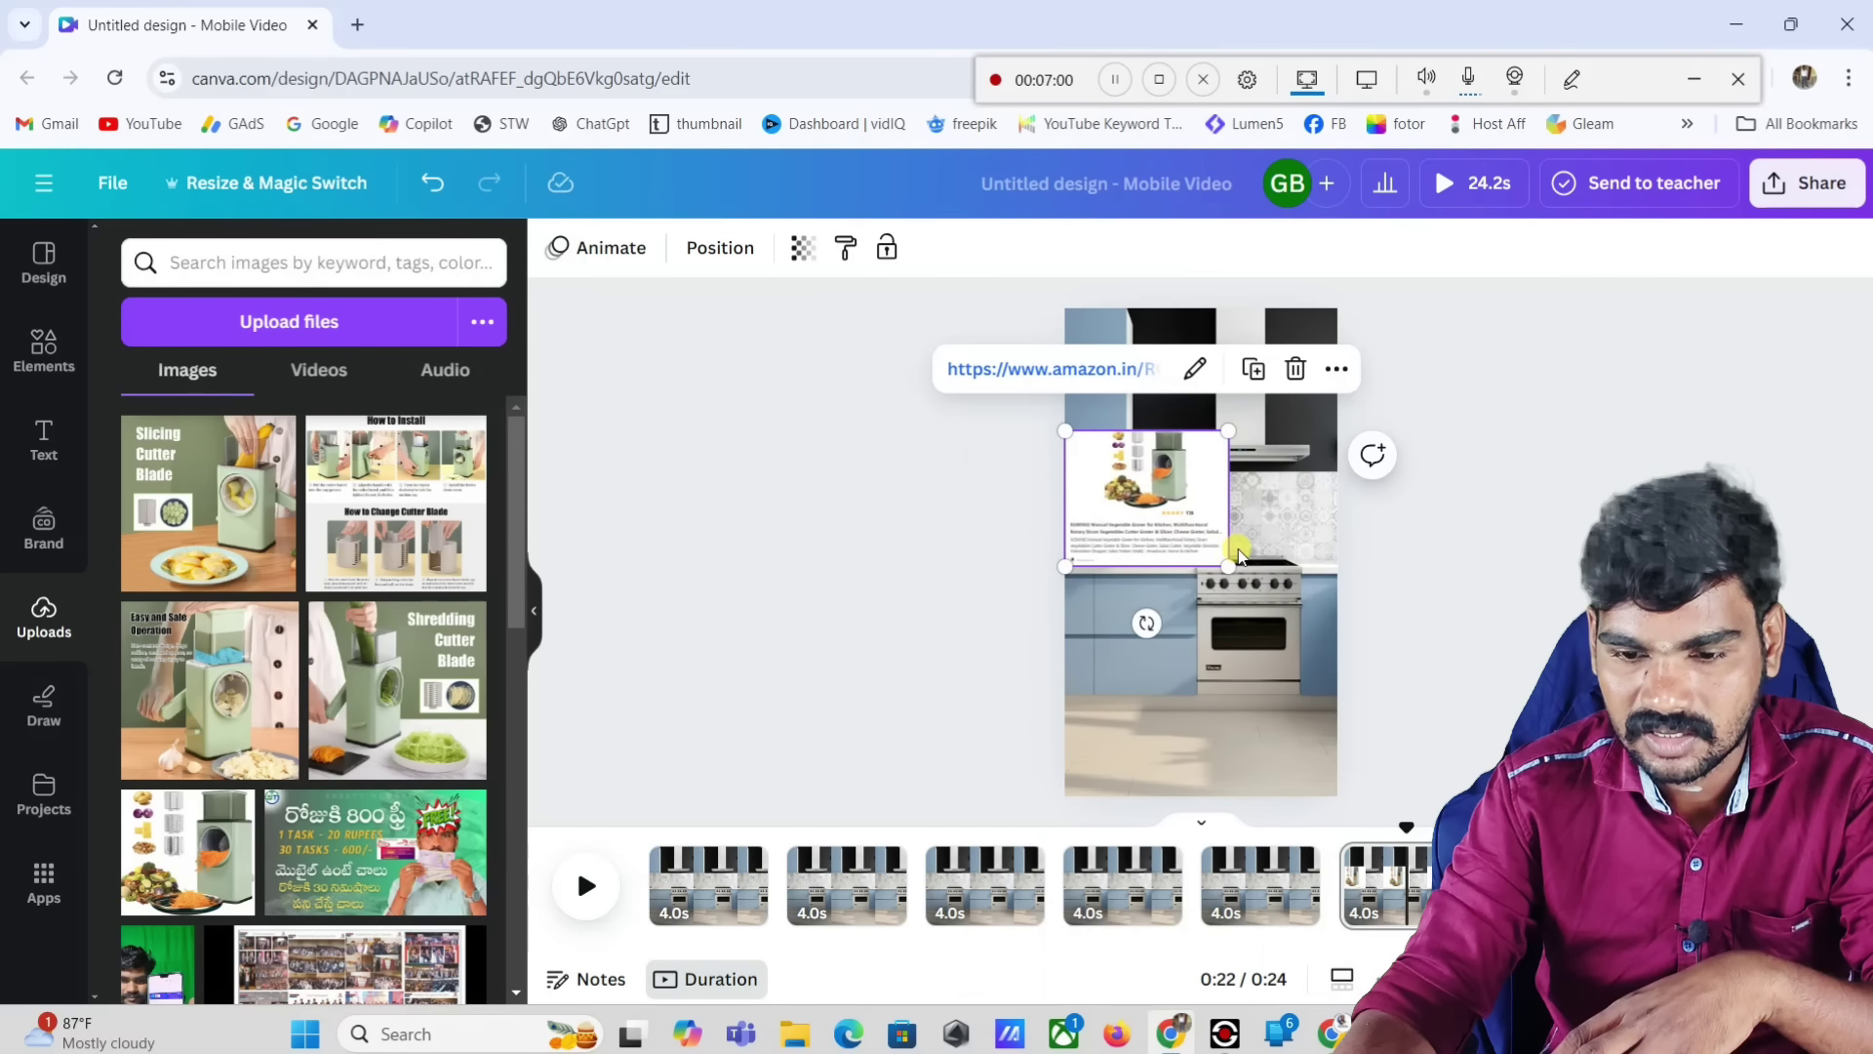
left_click_drag(1224, 563, 1379, 757)
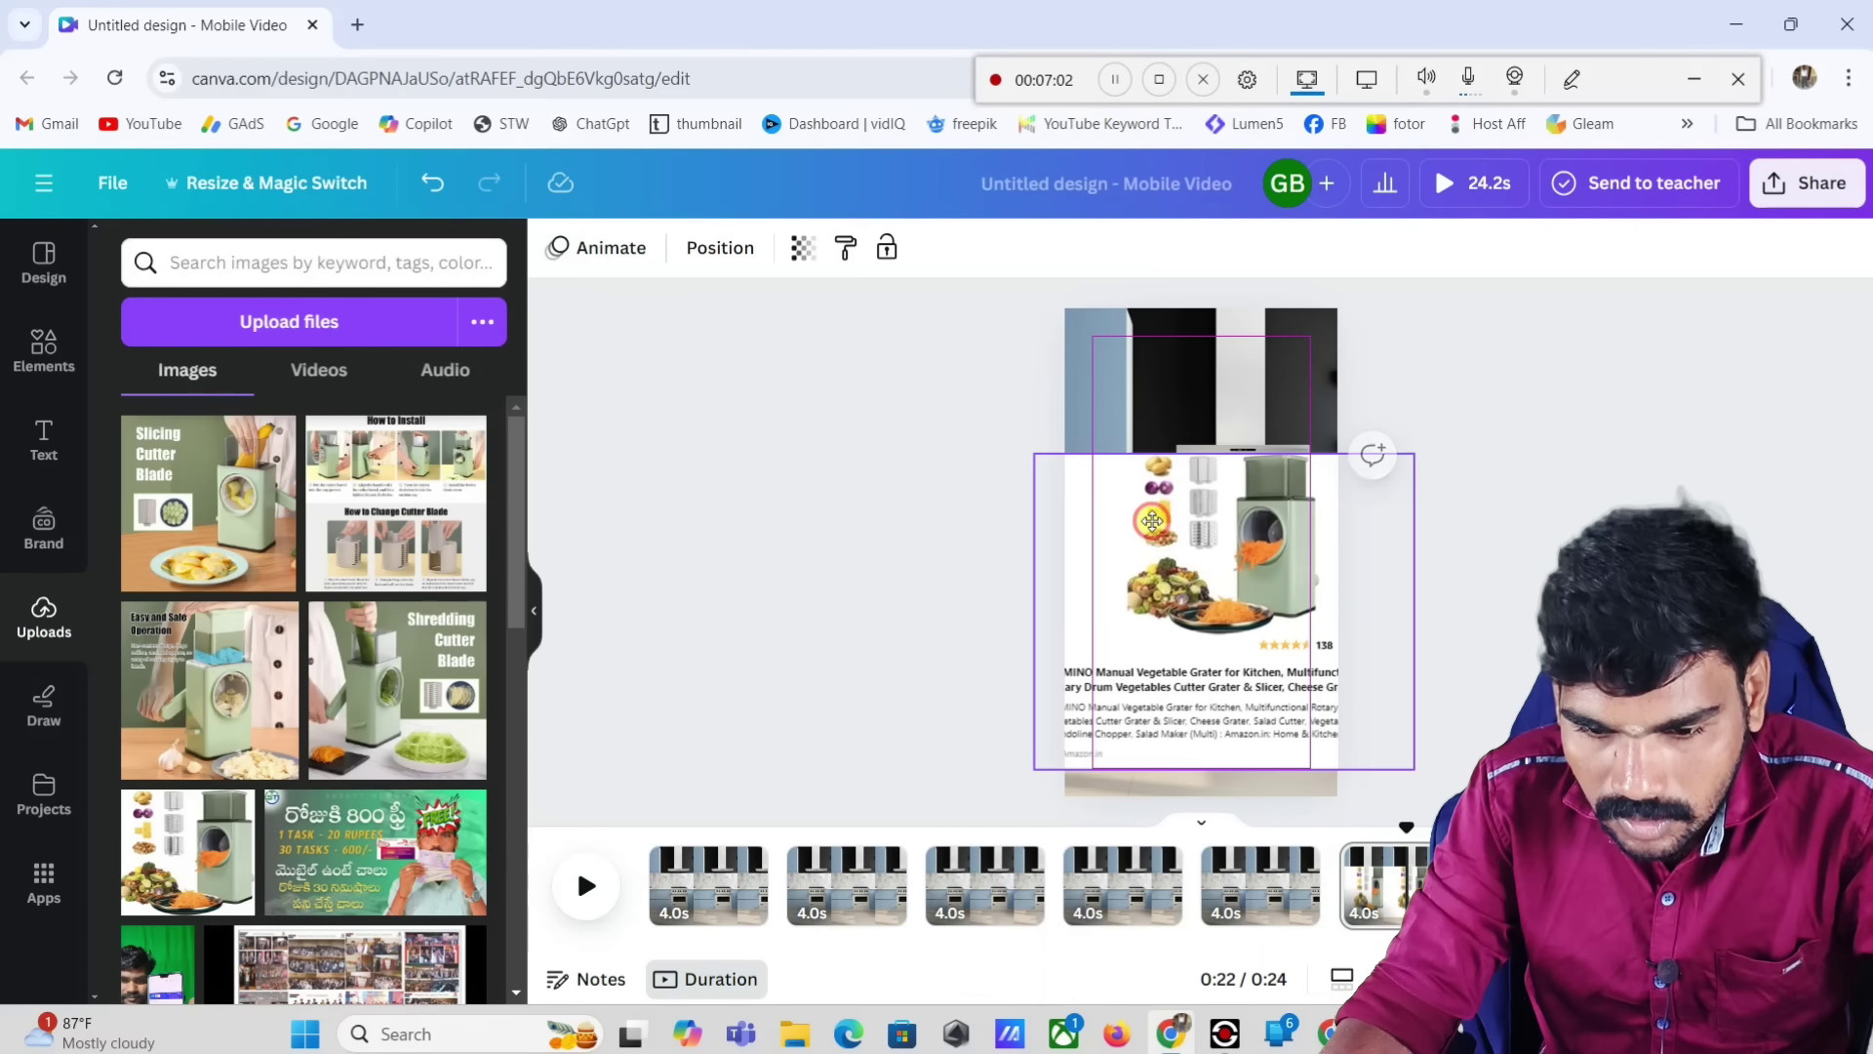
Step: Open the expanded view of the 40% Larger Feeder Chute image on Amazon, copy the image and return to Canva
left_click(1332, 1032)
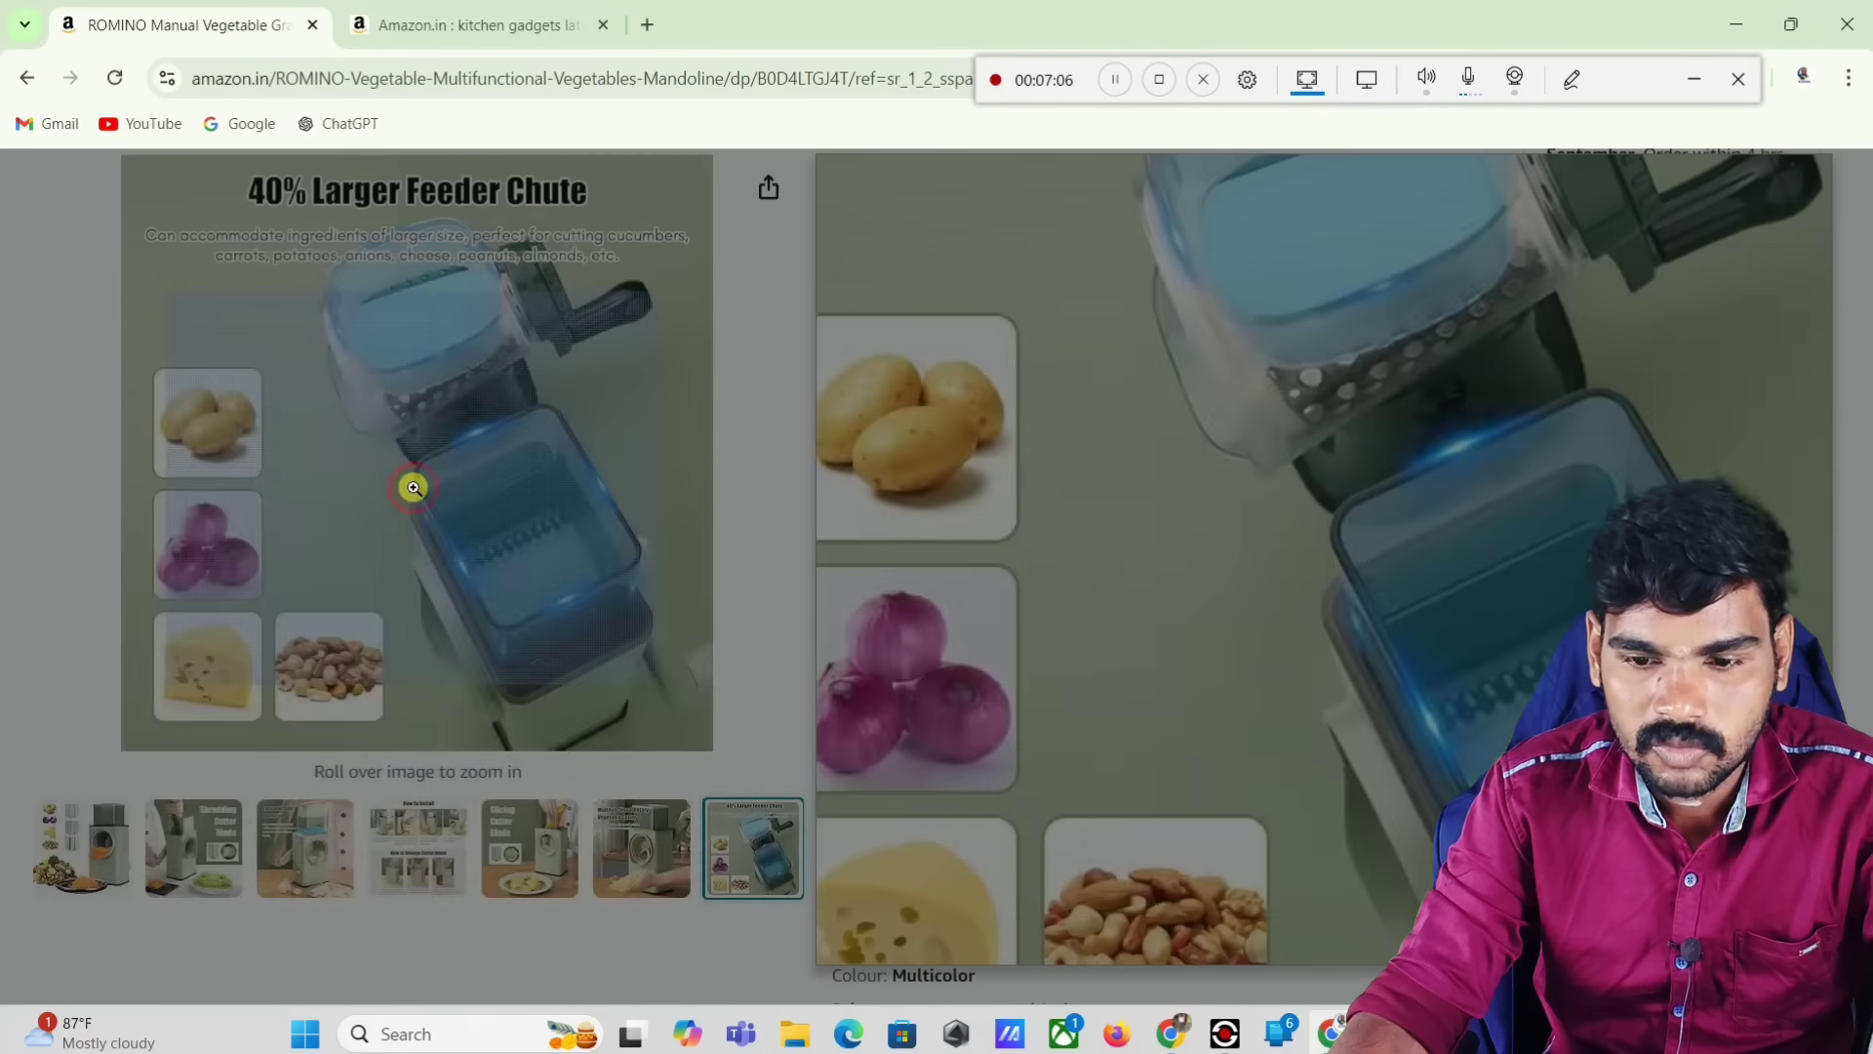
left_click(413, 487)
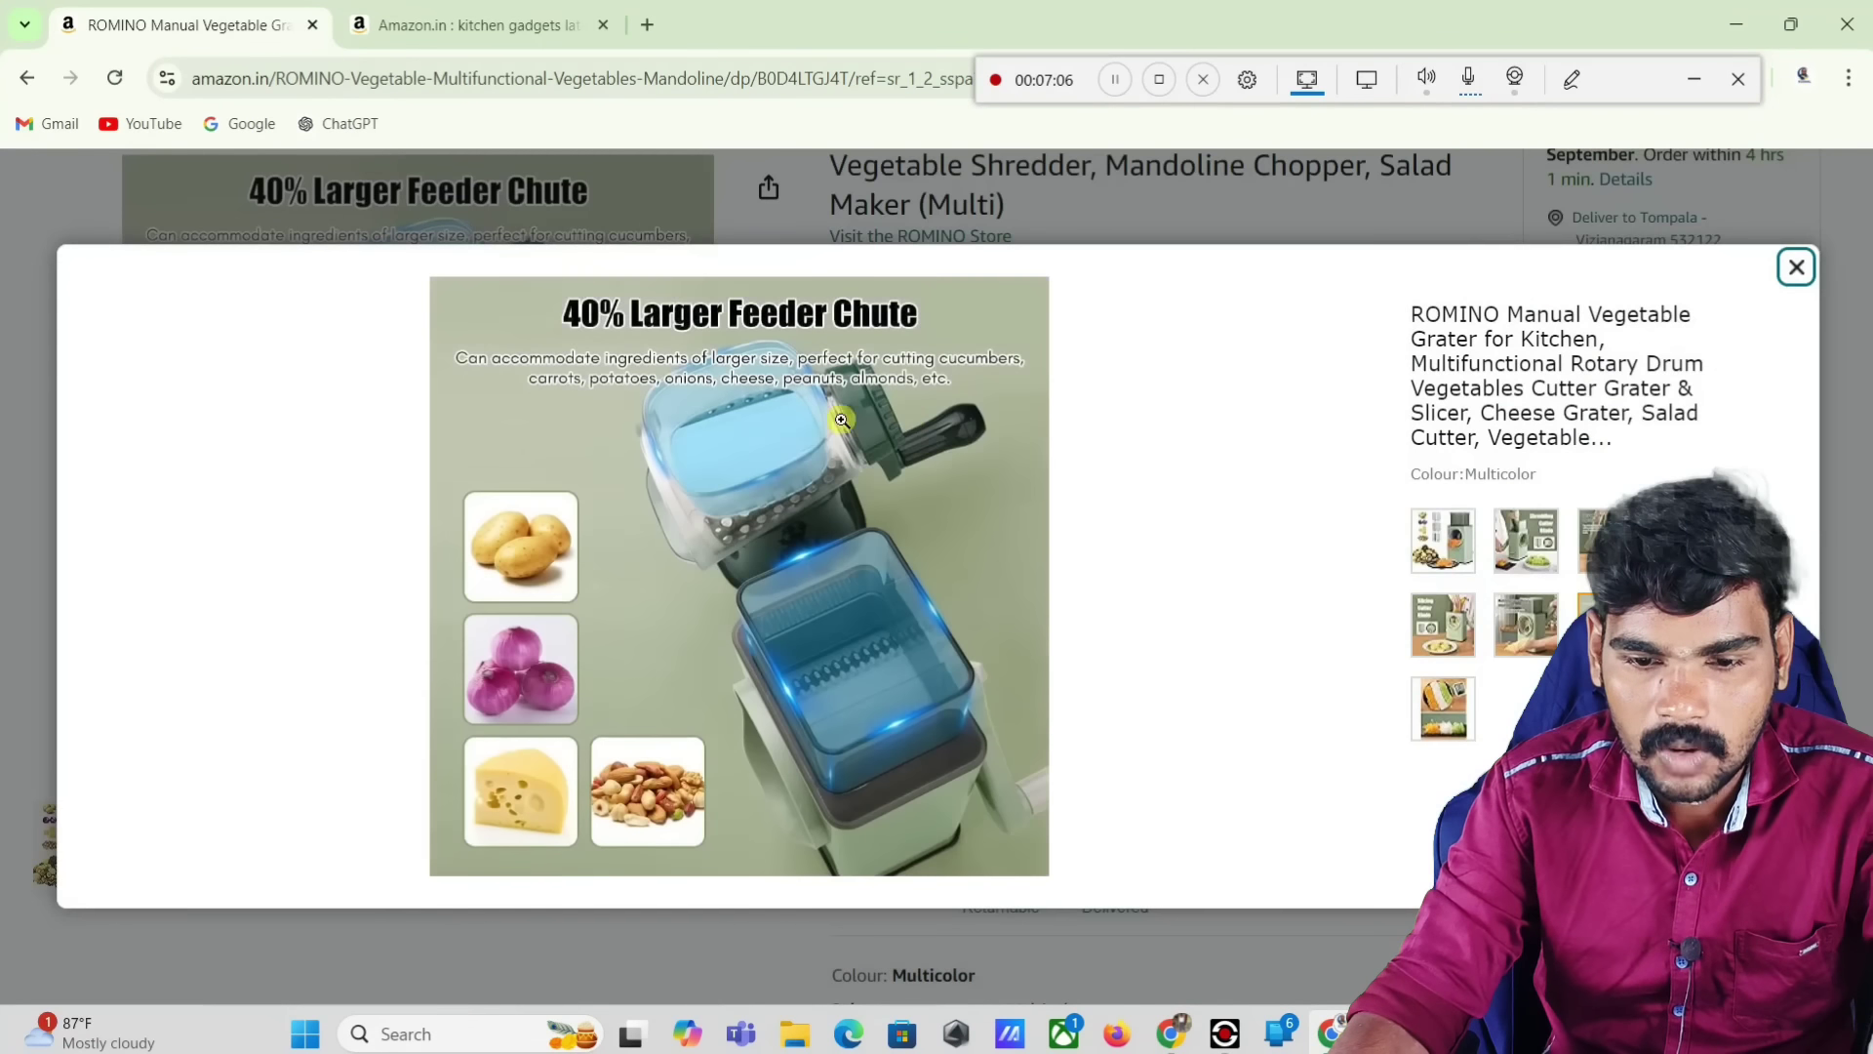
right_click(726, 529)
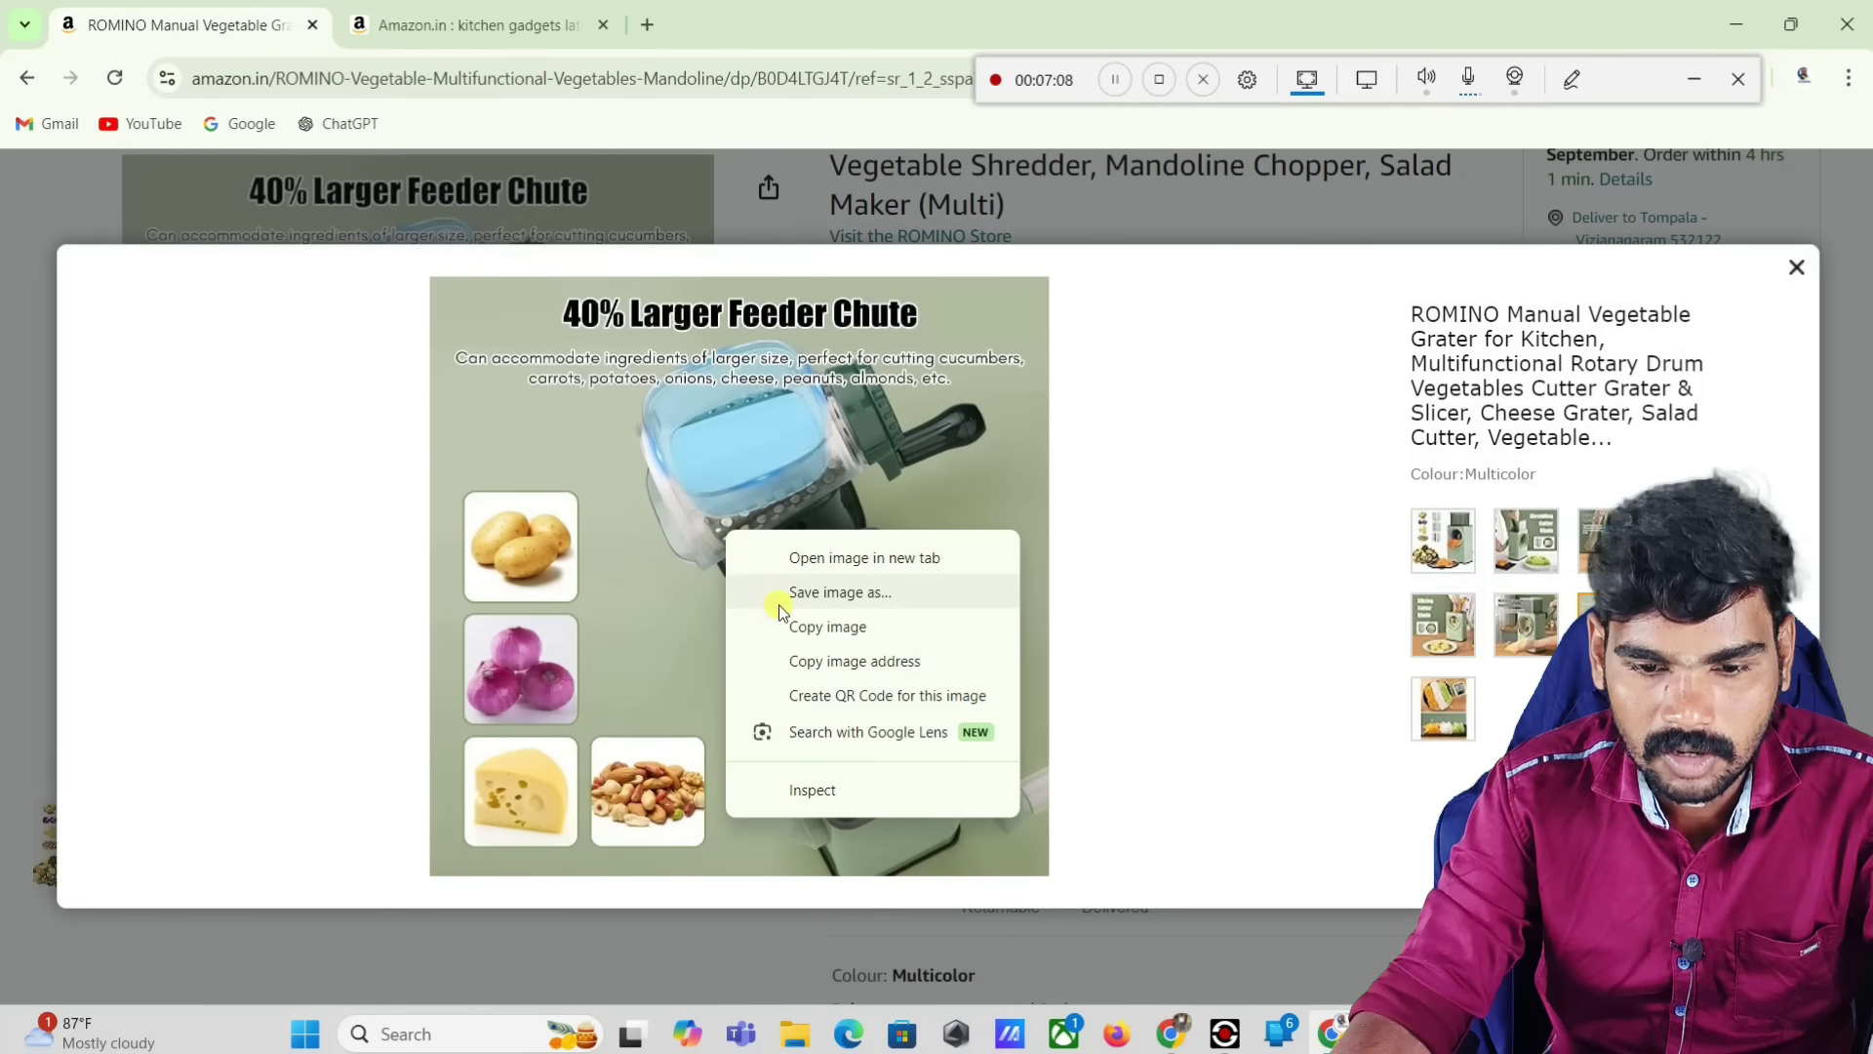
left_click(798, 628)
left_click(1172, 1036)
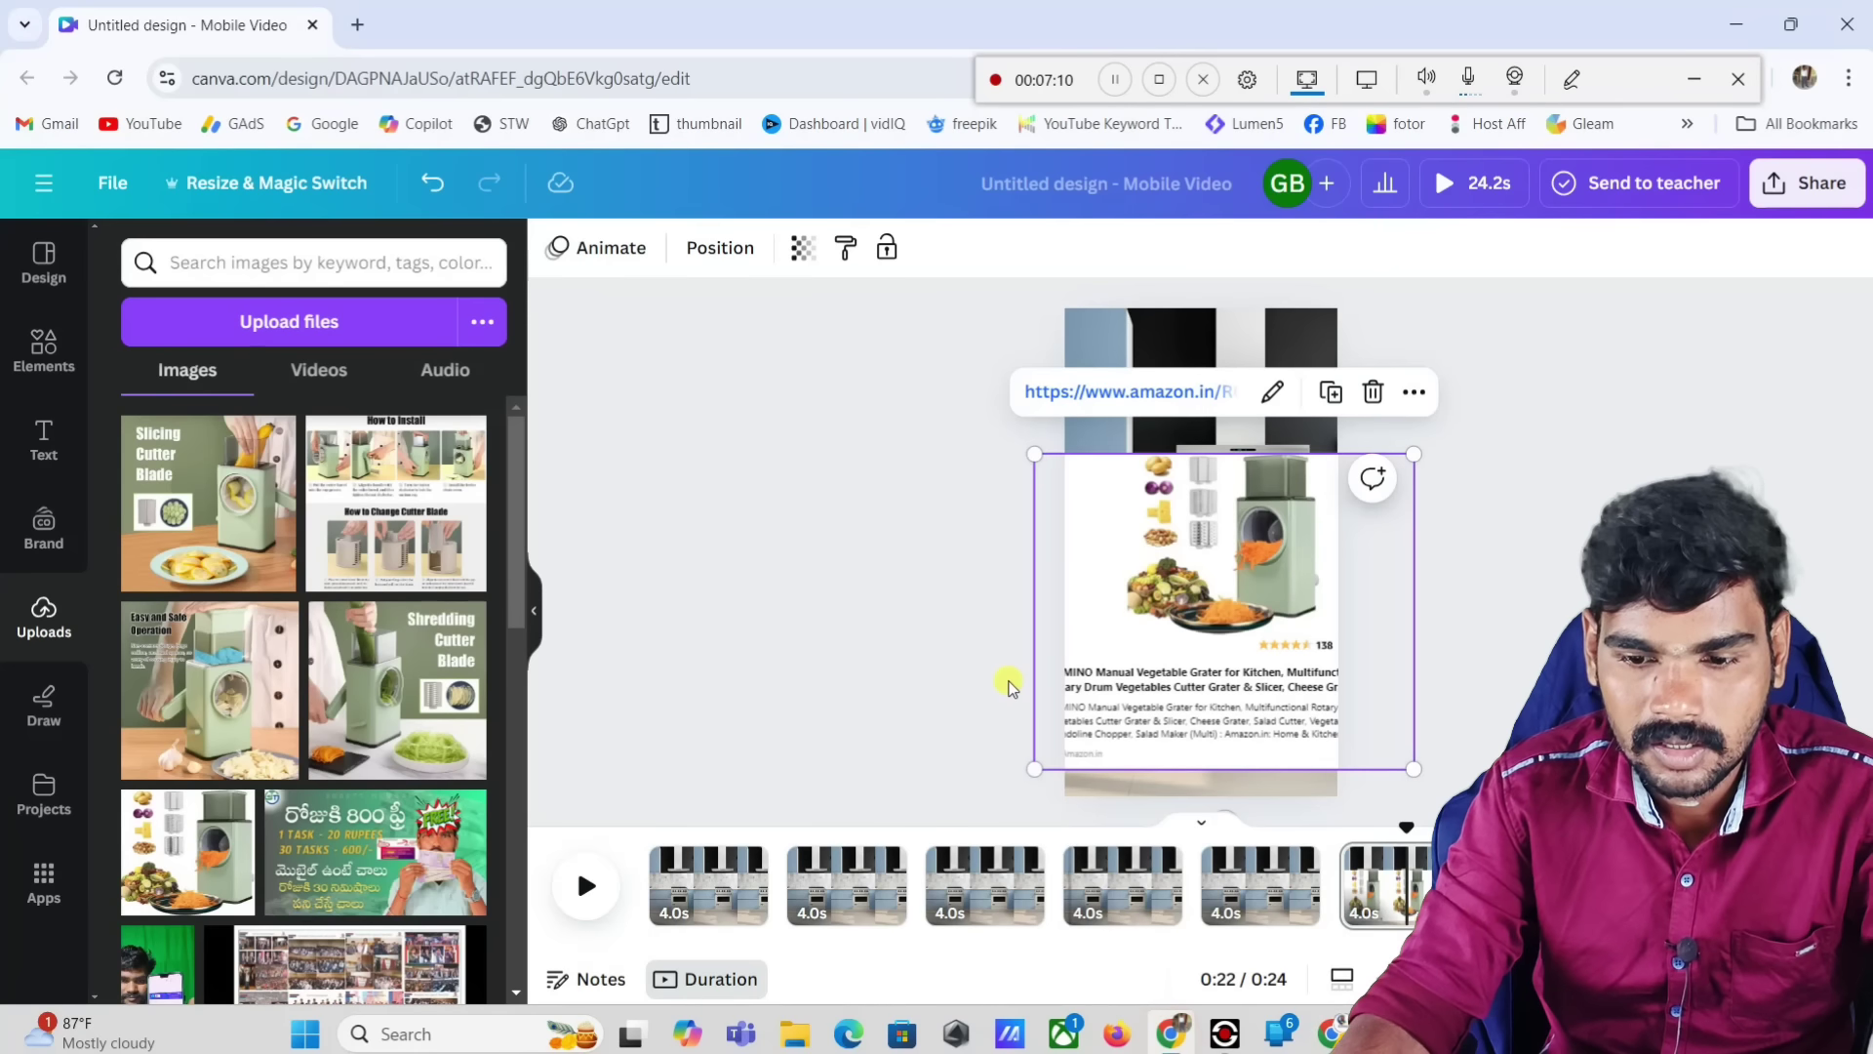
Step: Replace the Amazon link card on the sixth page with the copied Feeder Chute image, enlarged to nearly the page width
left_click(1378, 394)
right_click(1139, 447)
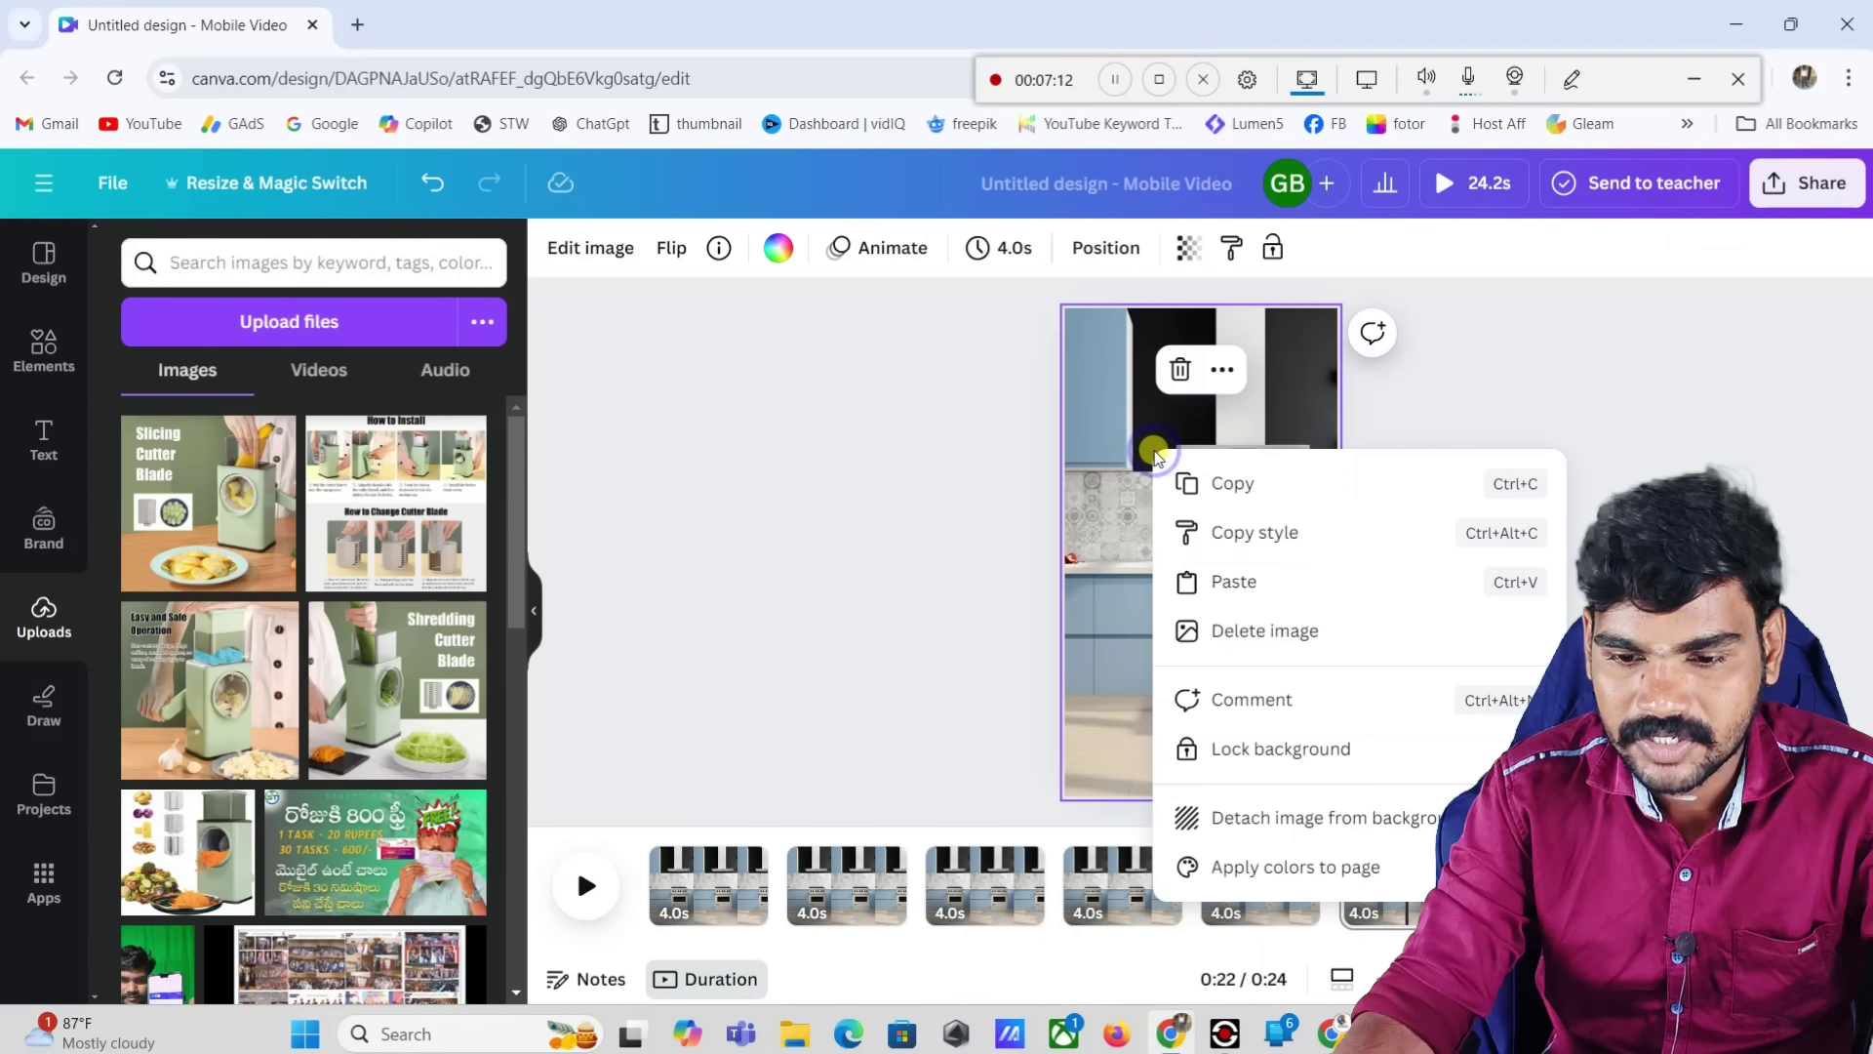
left_click(1222, 579)
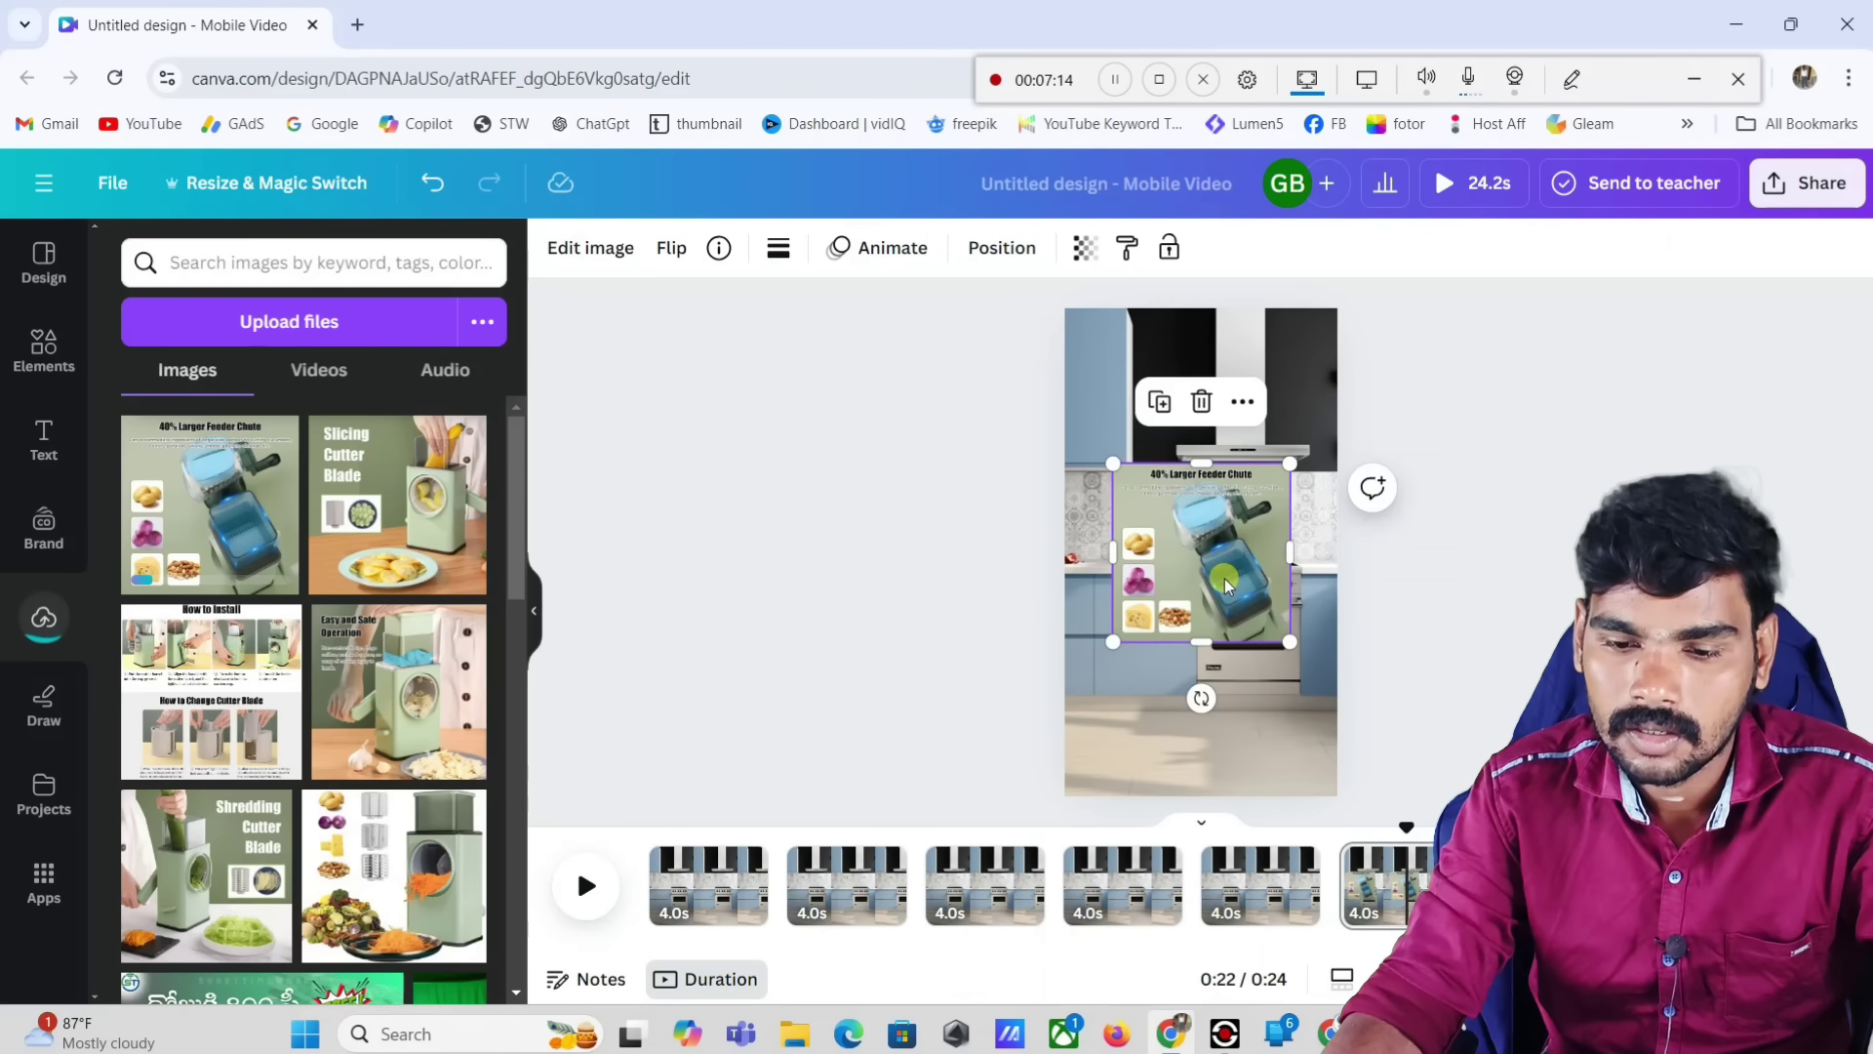
left_click_drag(1117, 642, 1050, 706)
left_click_drag(1171, 605, 1192, 586)
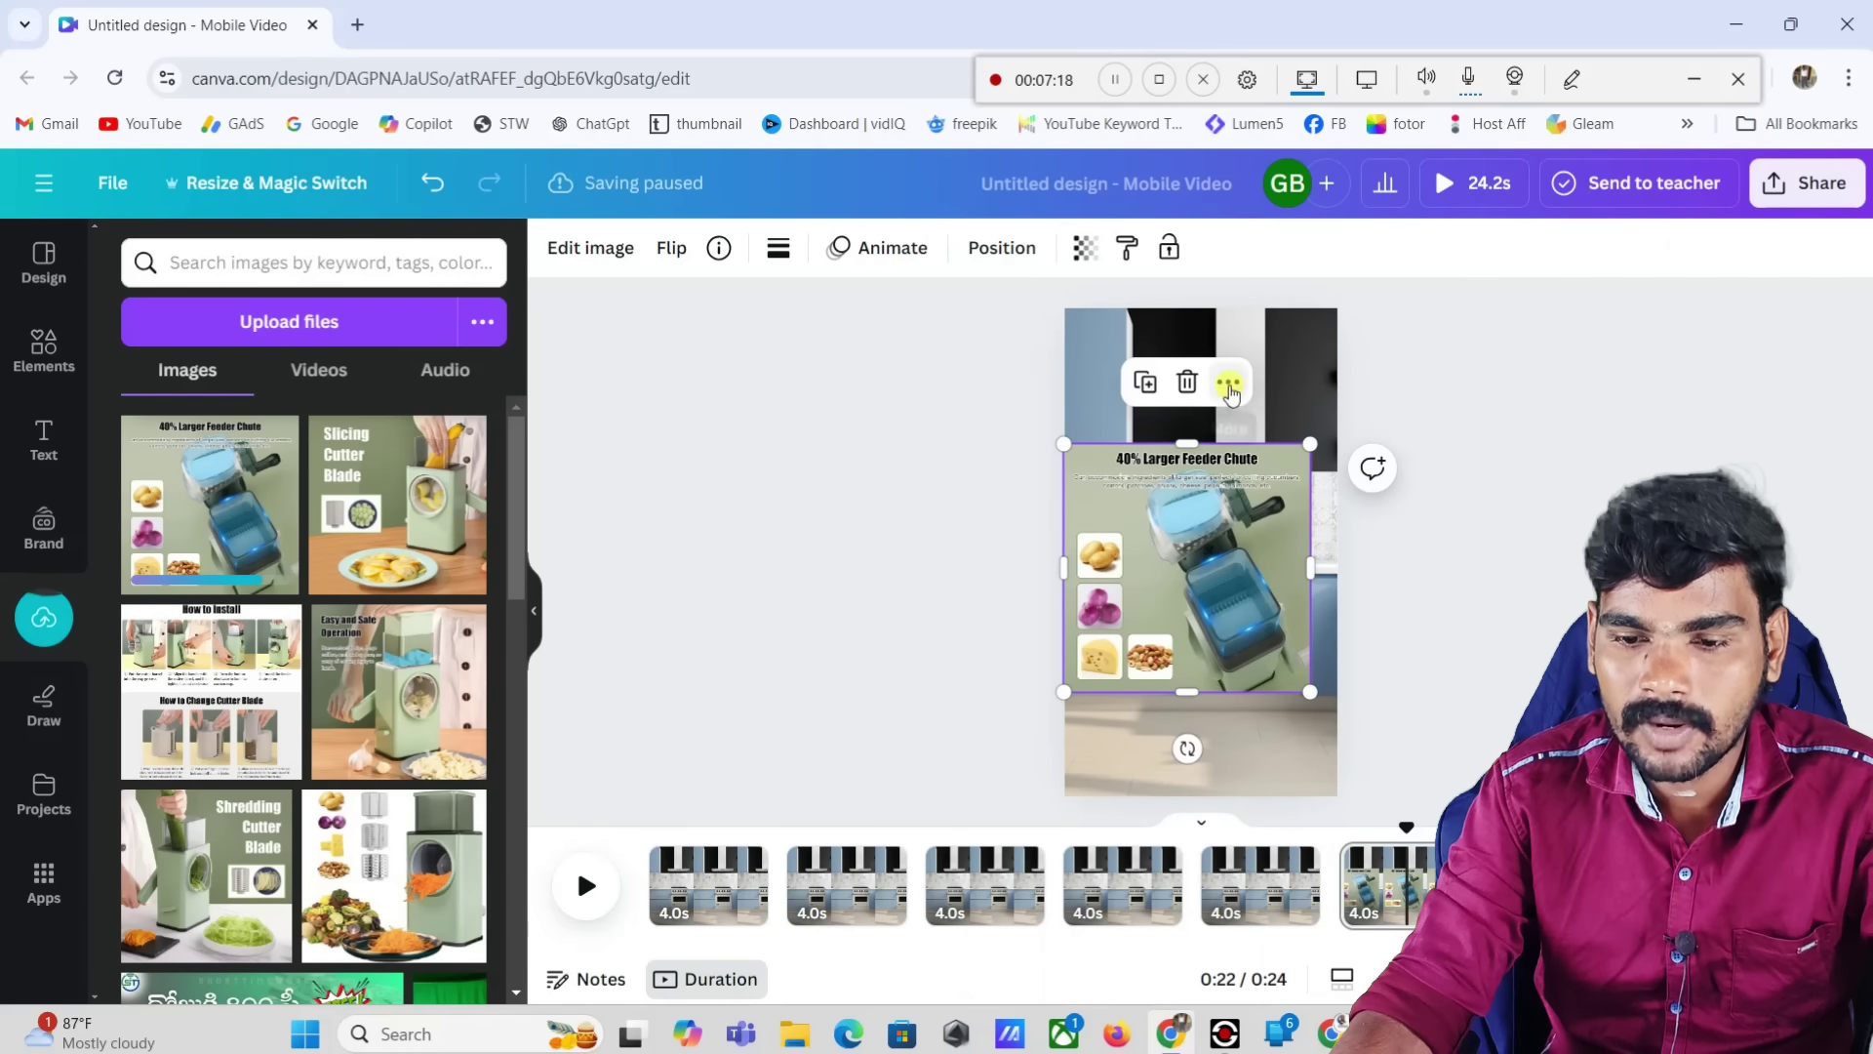
Step: Set the transparency of the sixth page's kitchen background to 40
left_click(1286, 367)
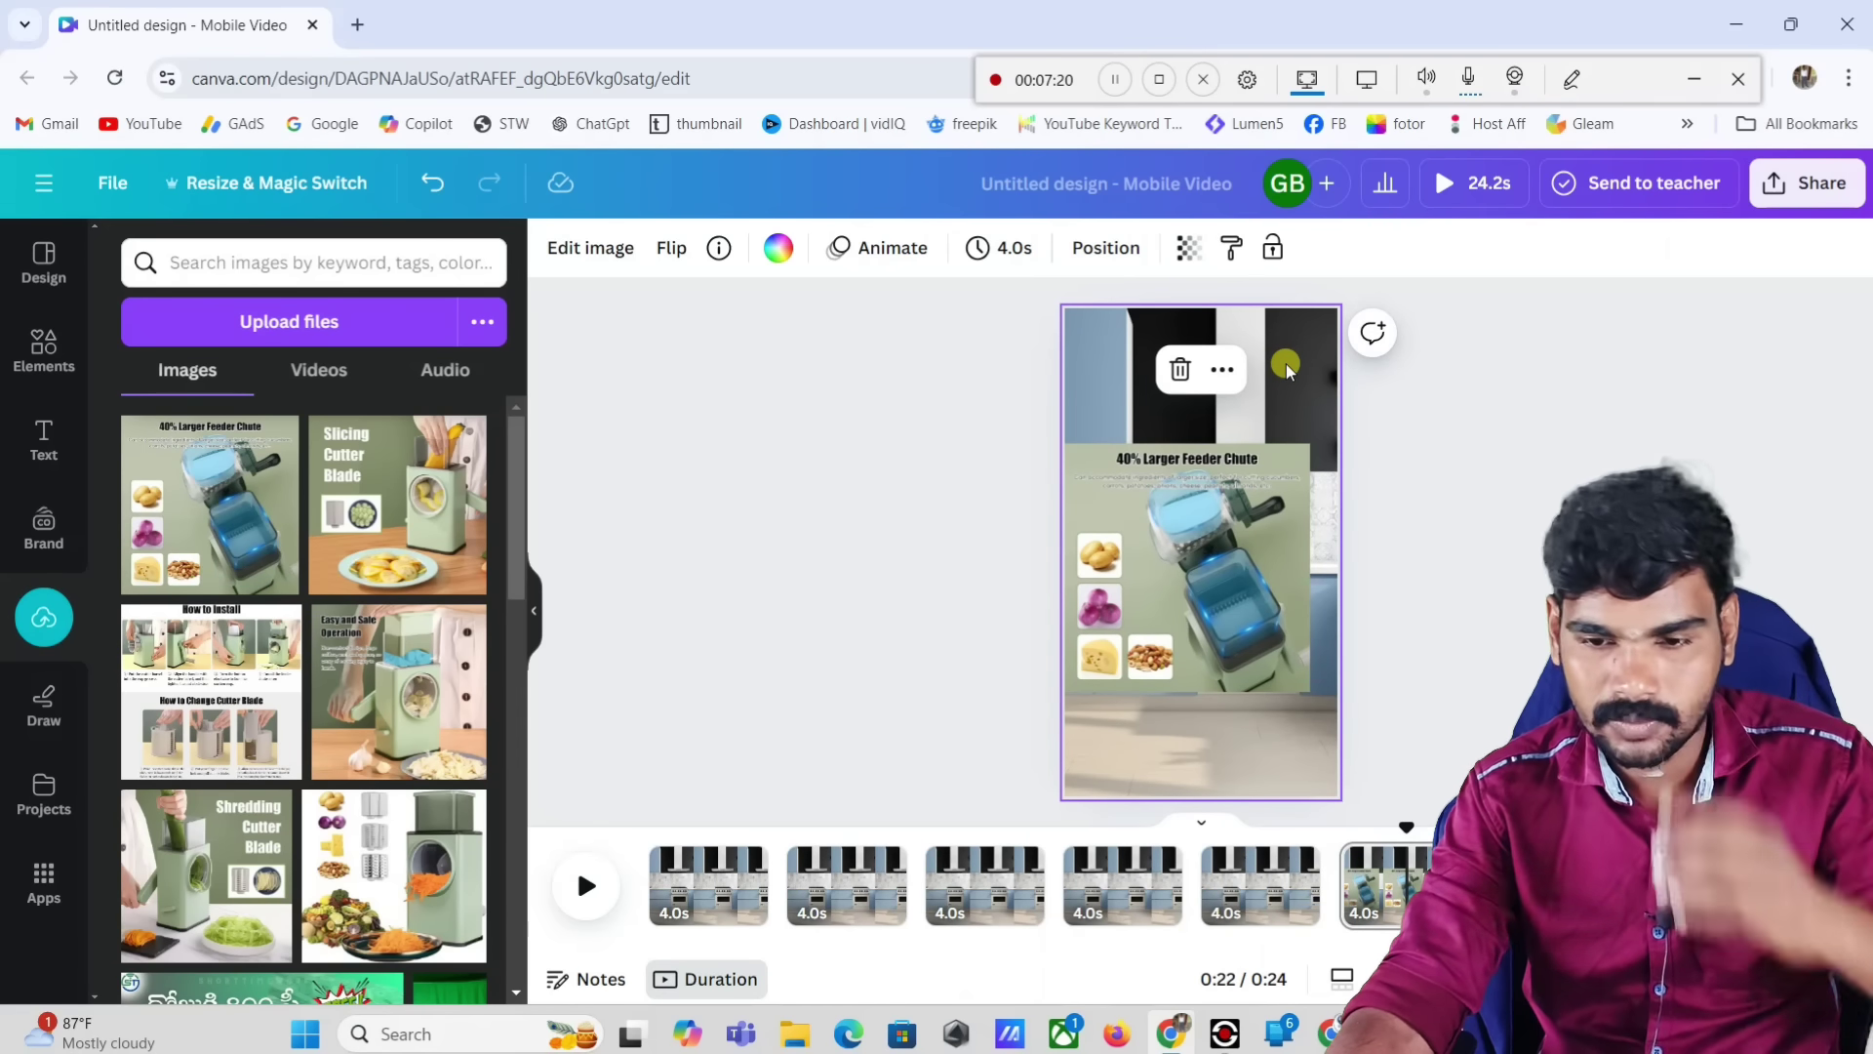
left_click(1183, 256)
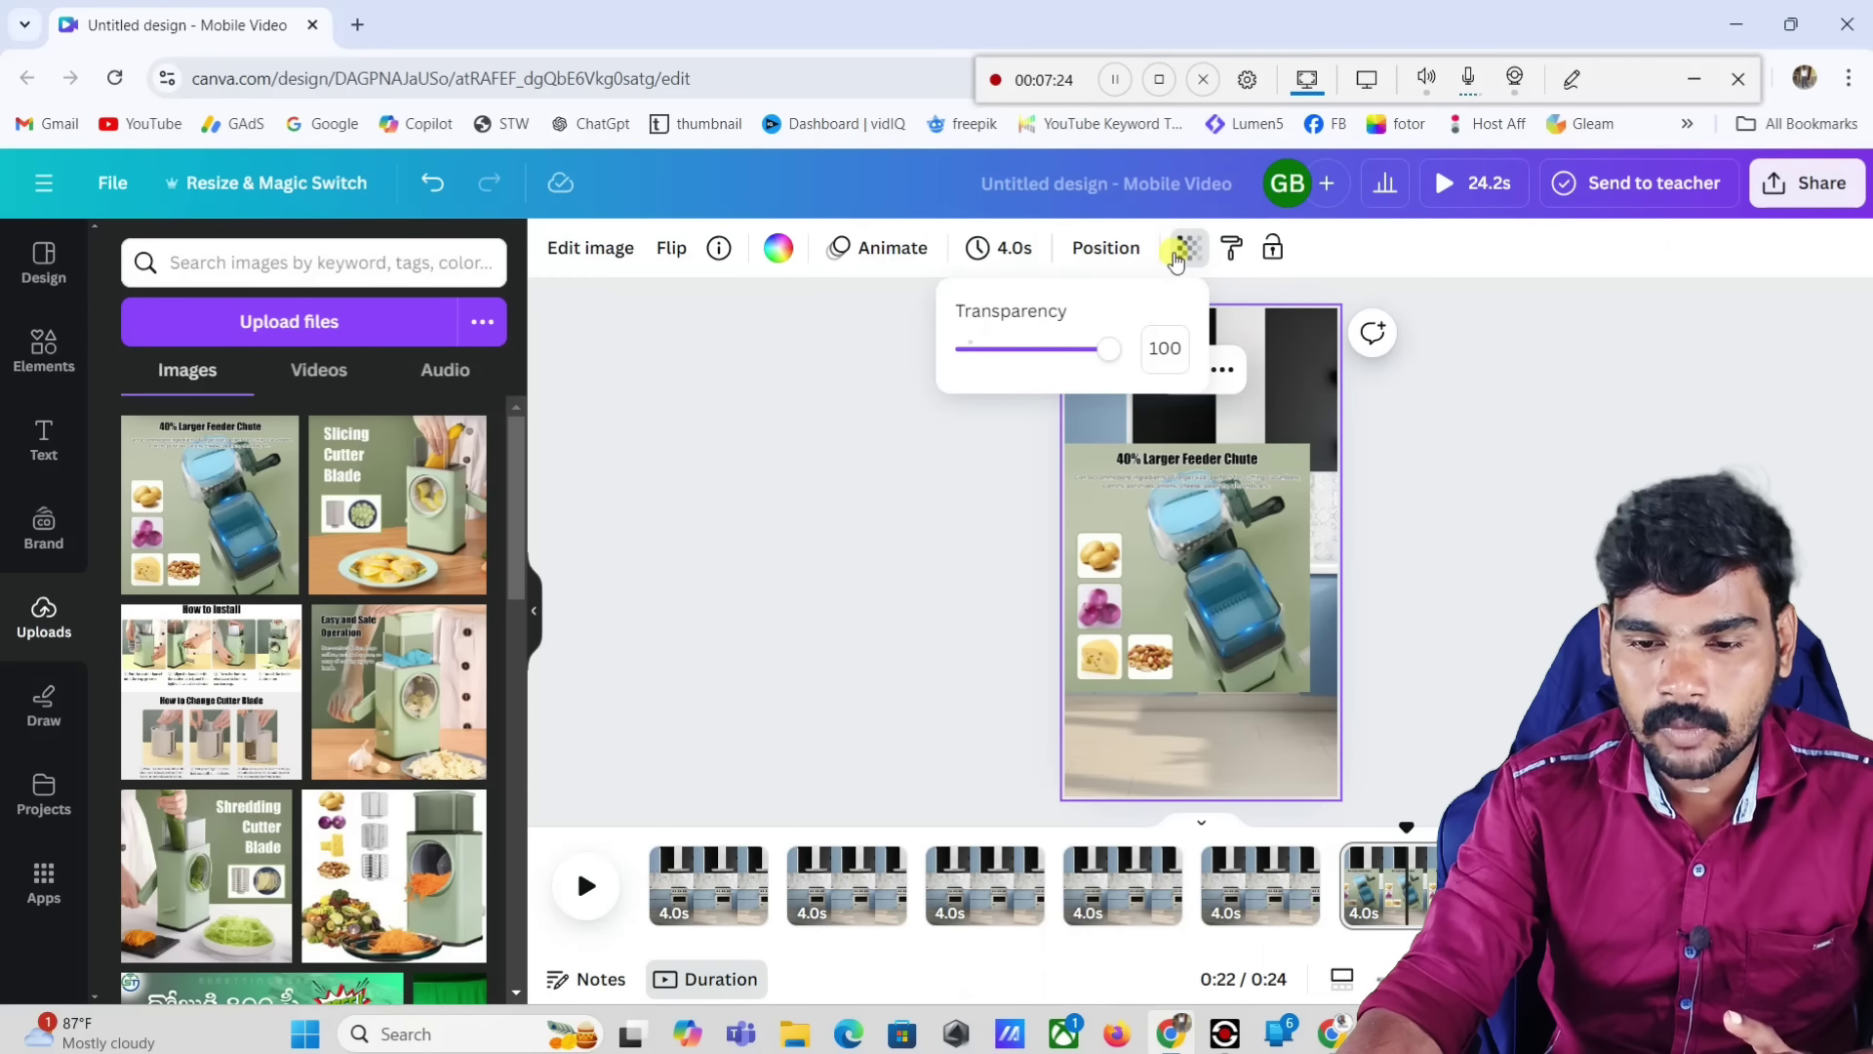
left_click_drag(1112, 351, 1024, 378)
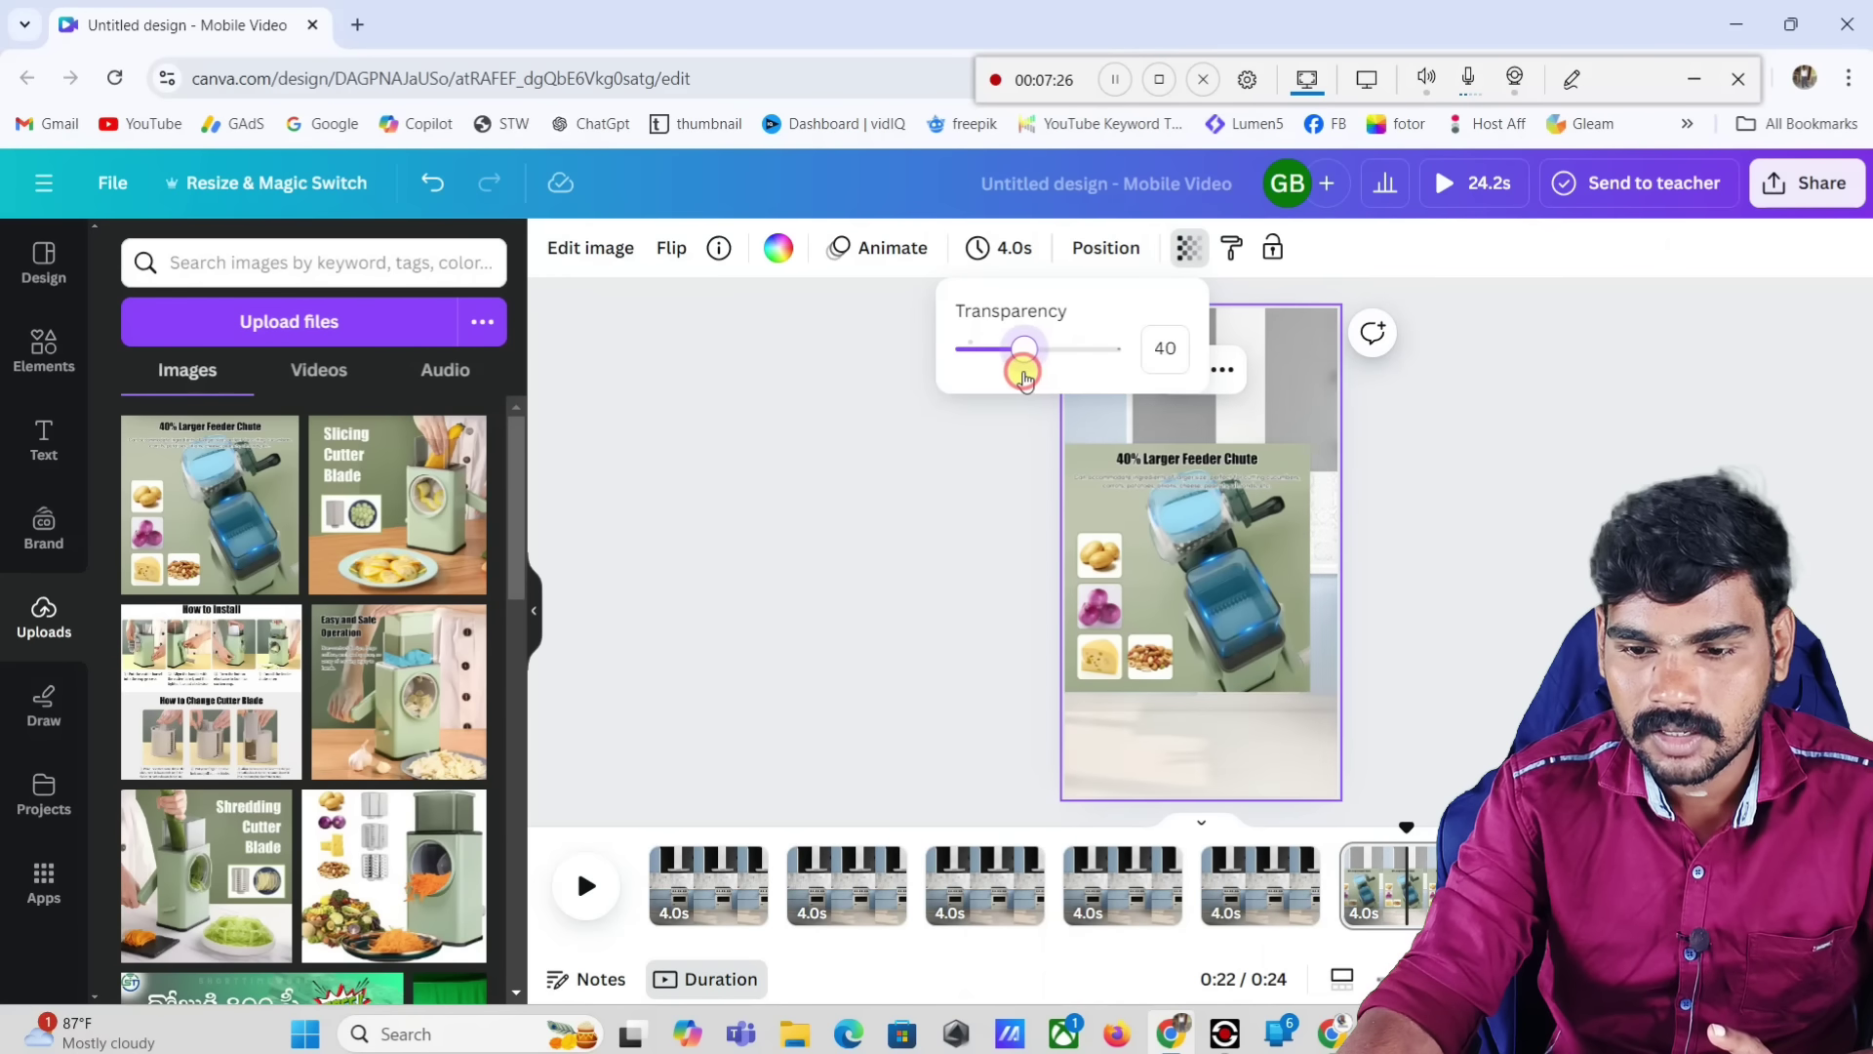
Step: Enlarge the Feeder Chute image on the sixth page to the full page width and centre it vertically on the page
left_click(940, 491)
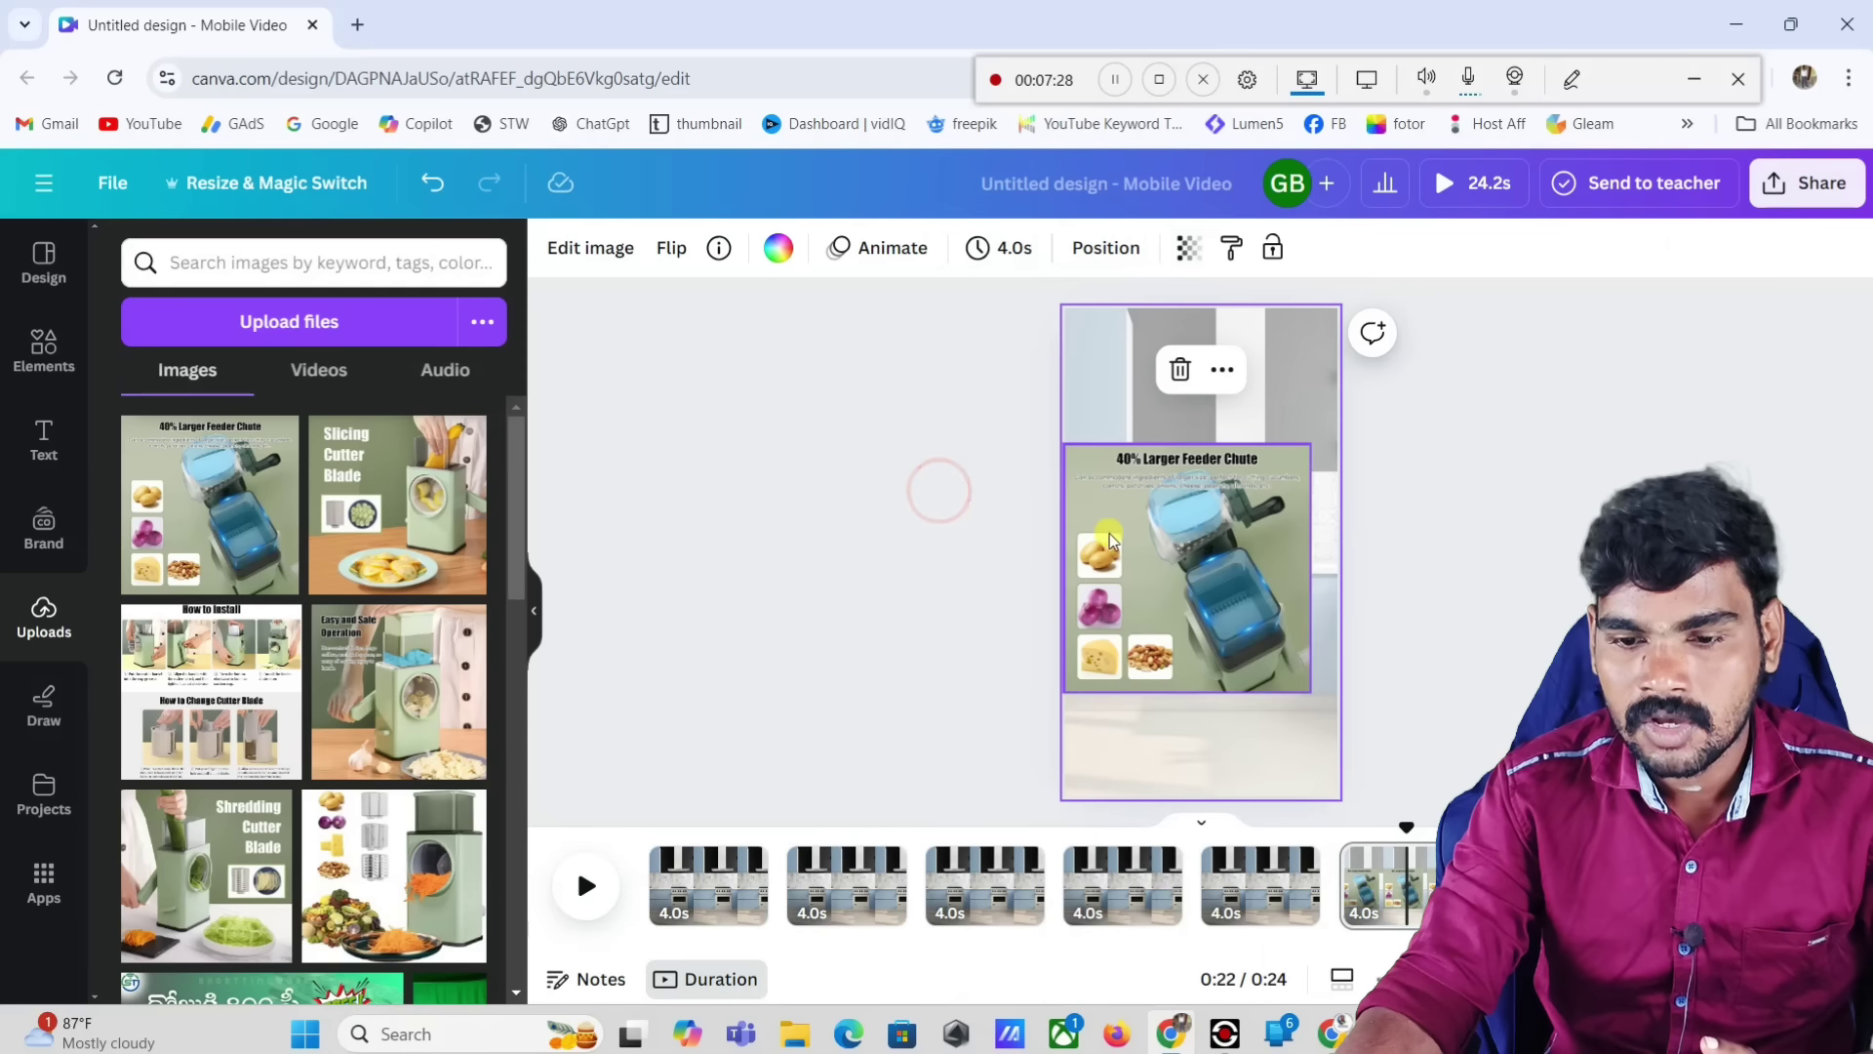
left_click(1109, 540)
left_click_drag(1309, 691, 1338, 719)
left_click_drag(1196, 617, 1194, 583)
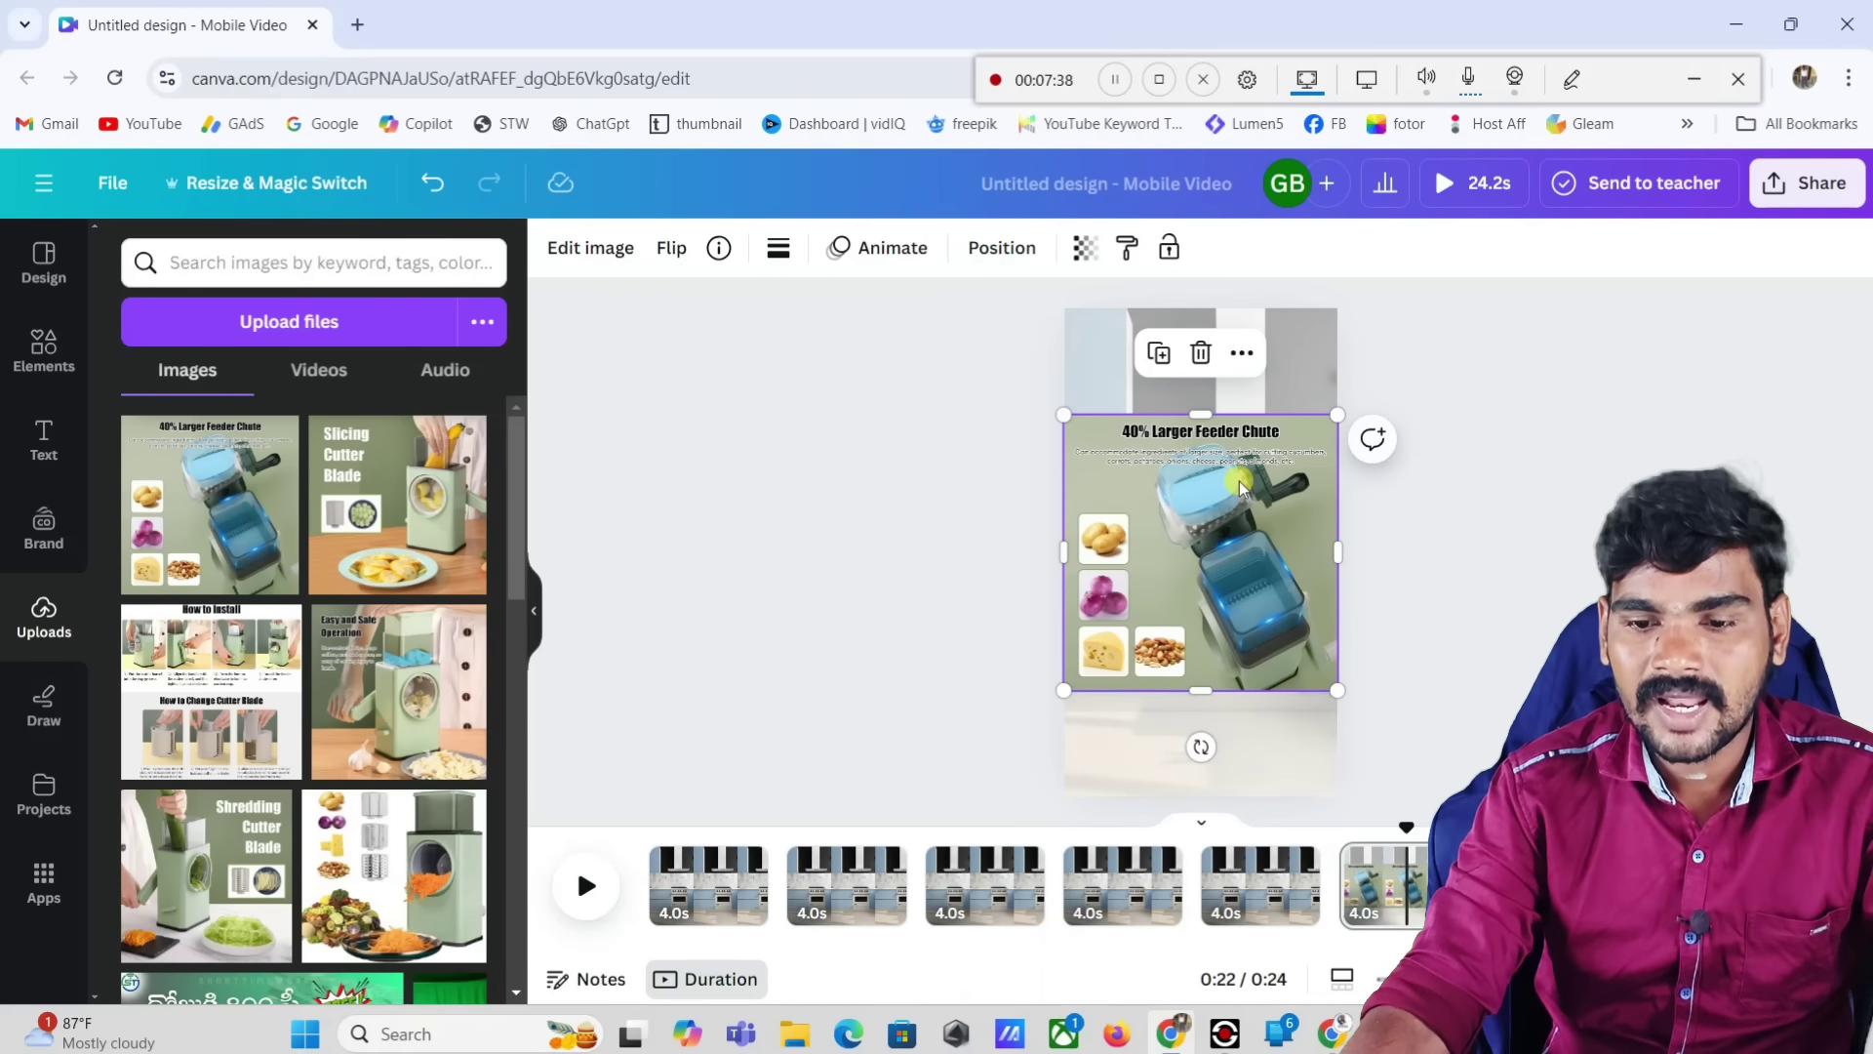
left_click(1532, 546)
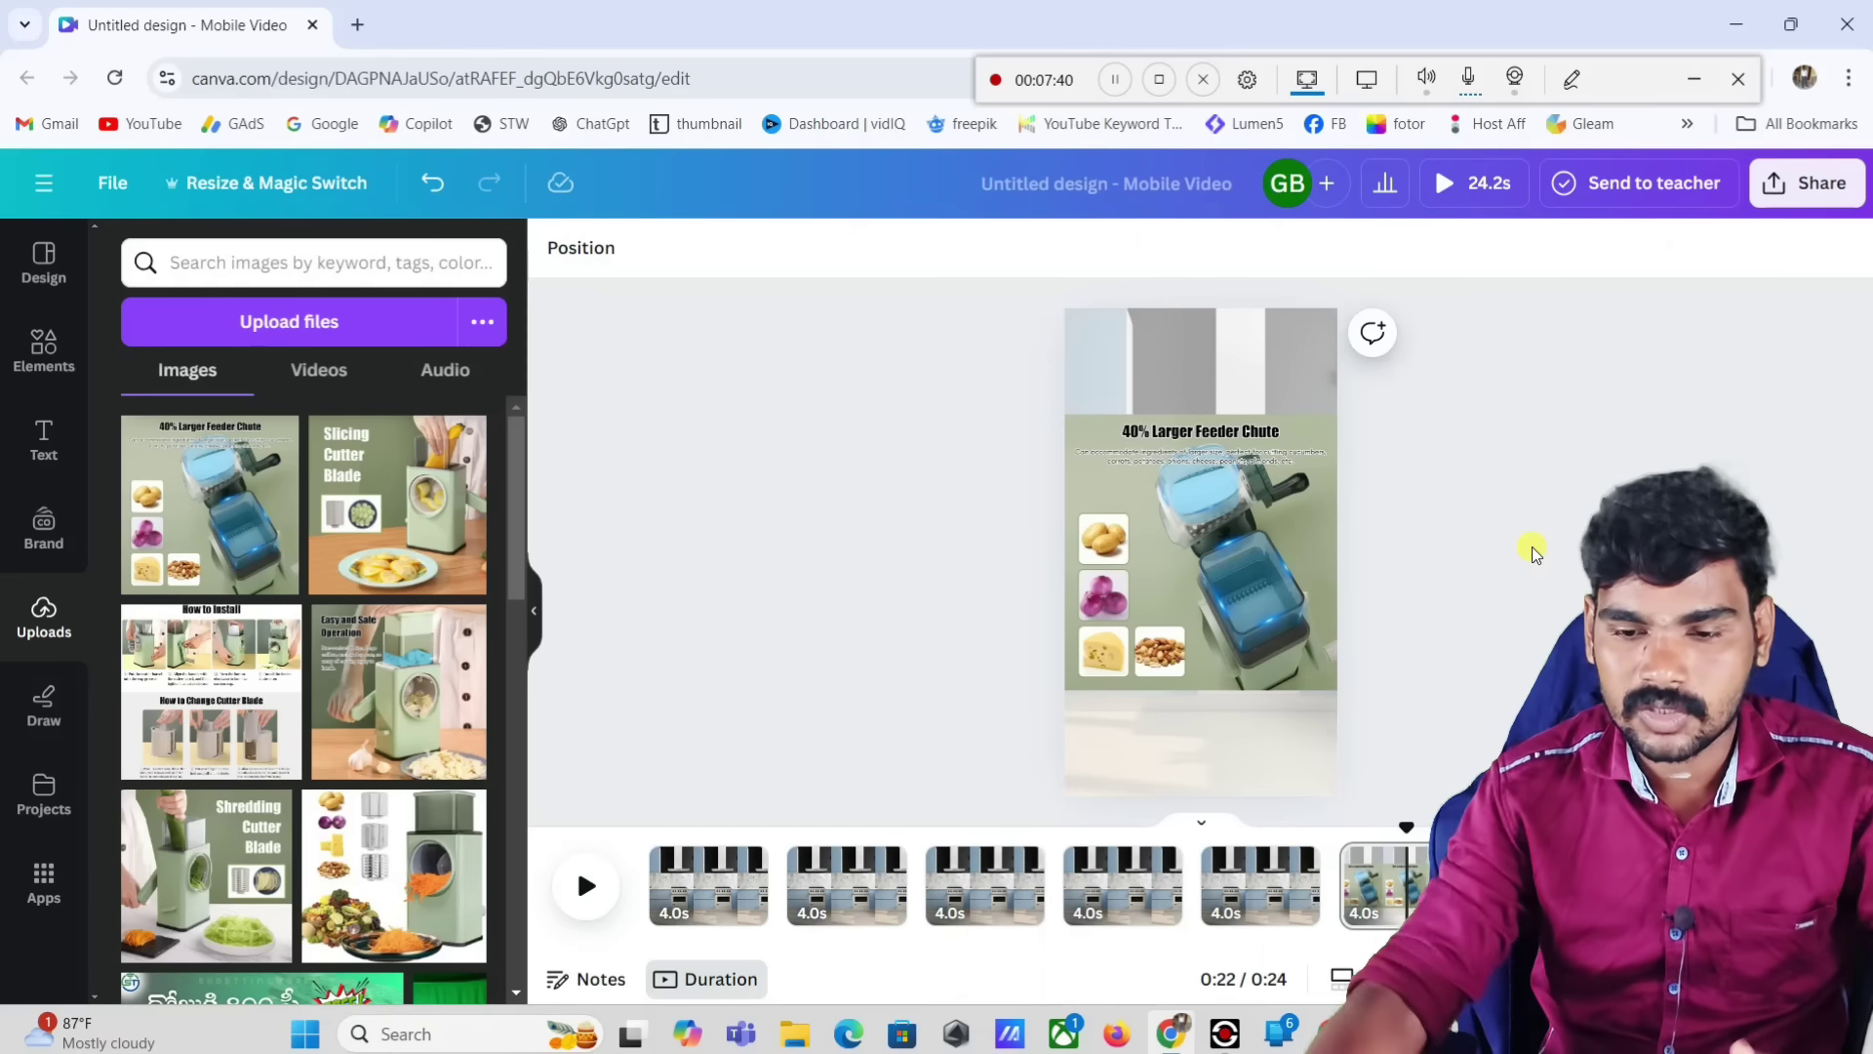
left_click(1322, 532)
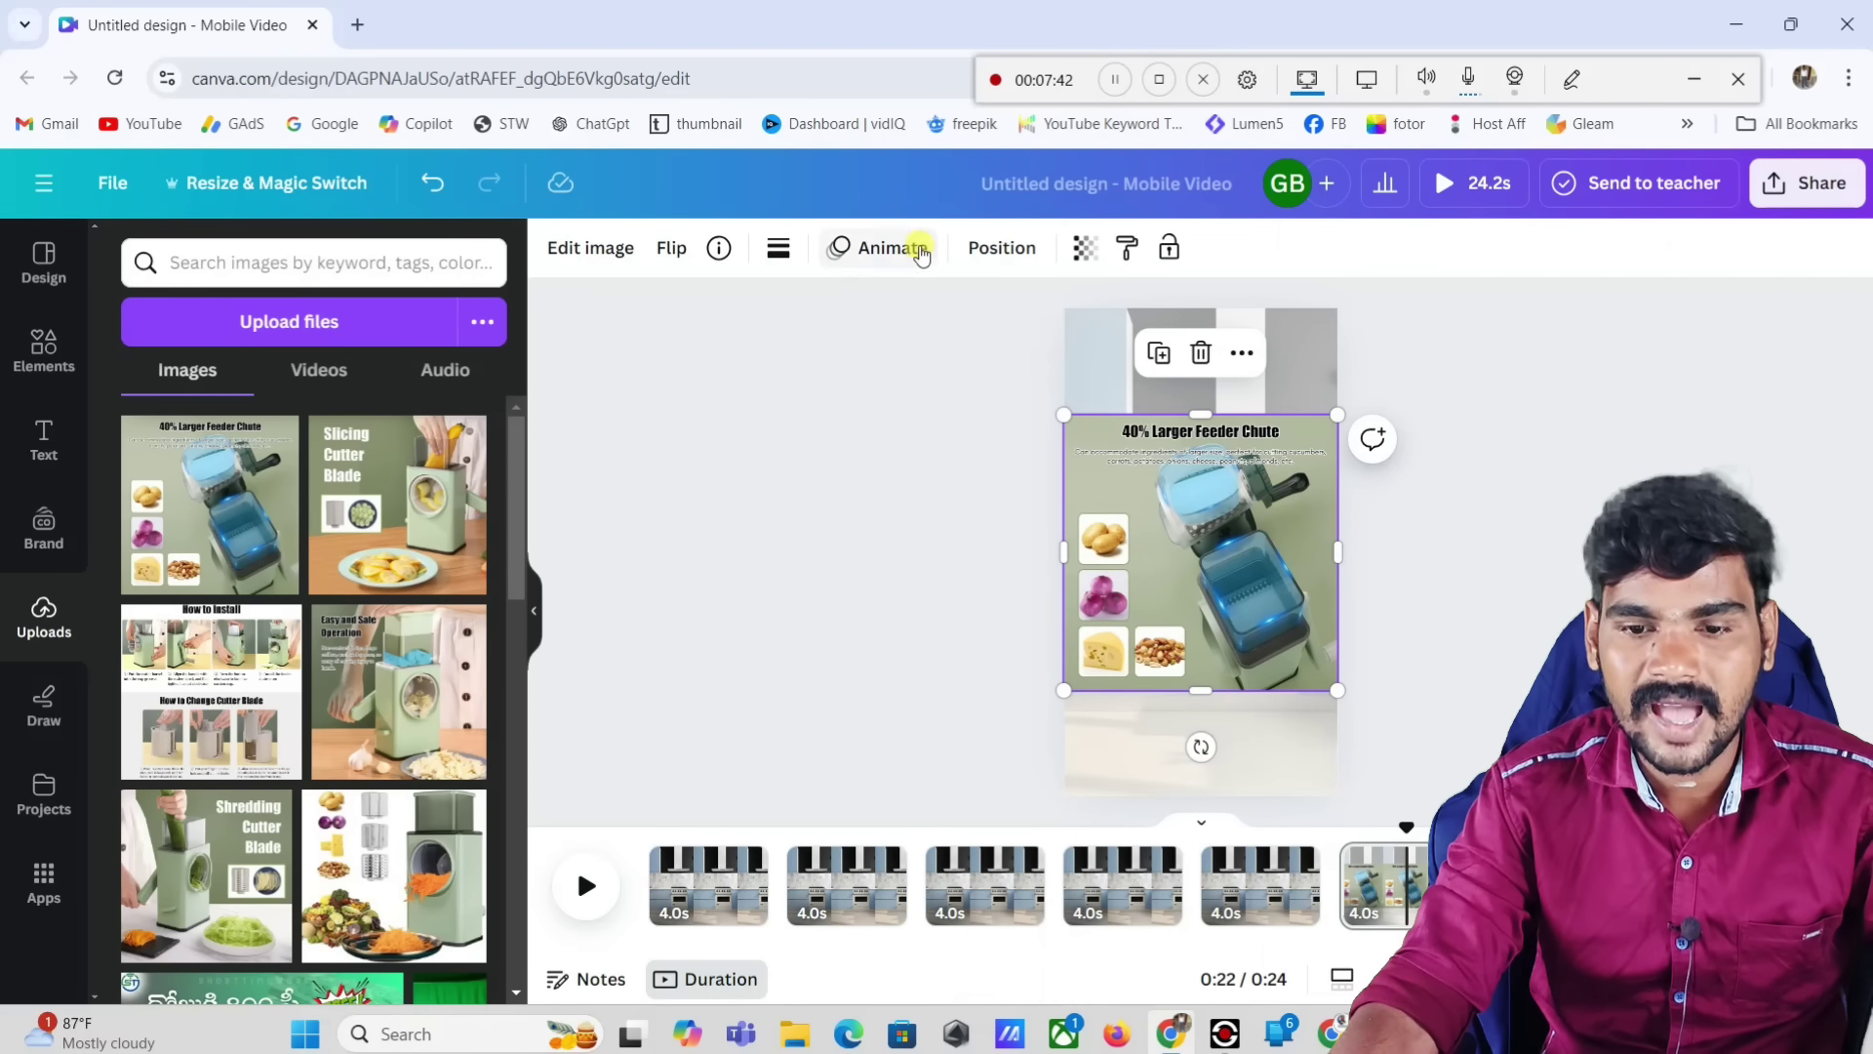
left_click(1572, 78)
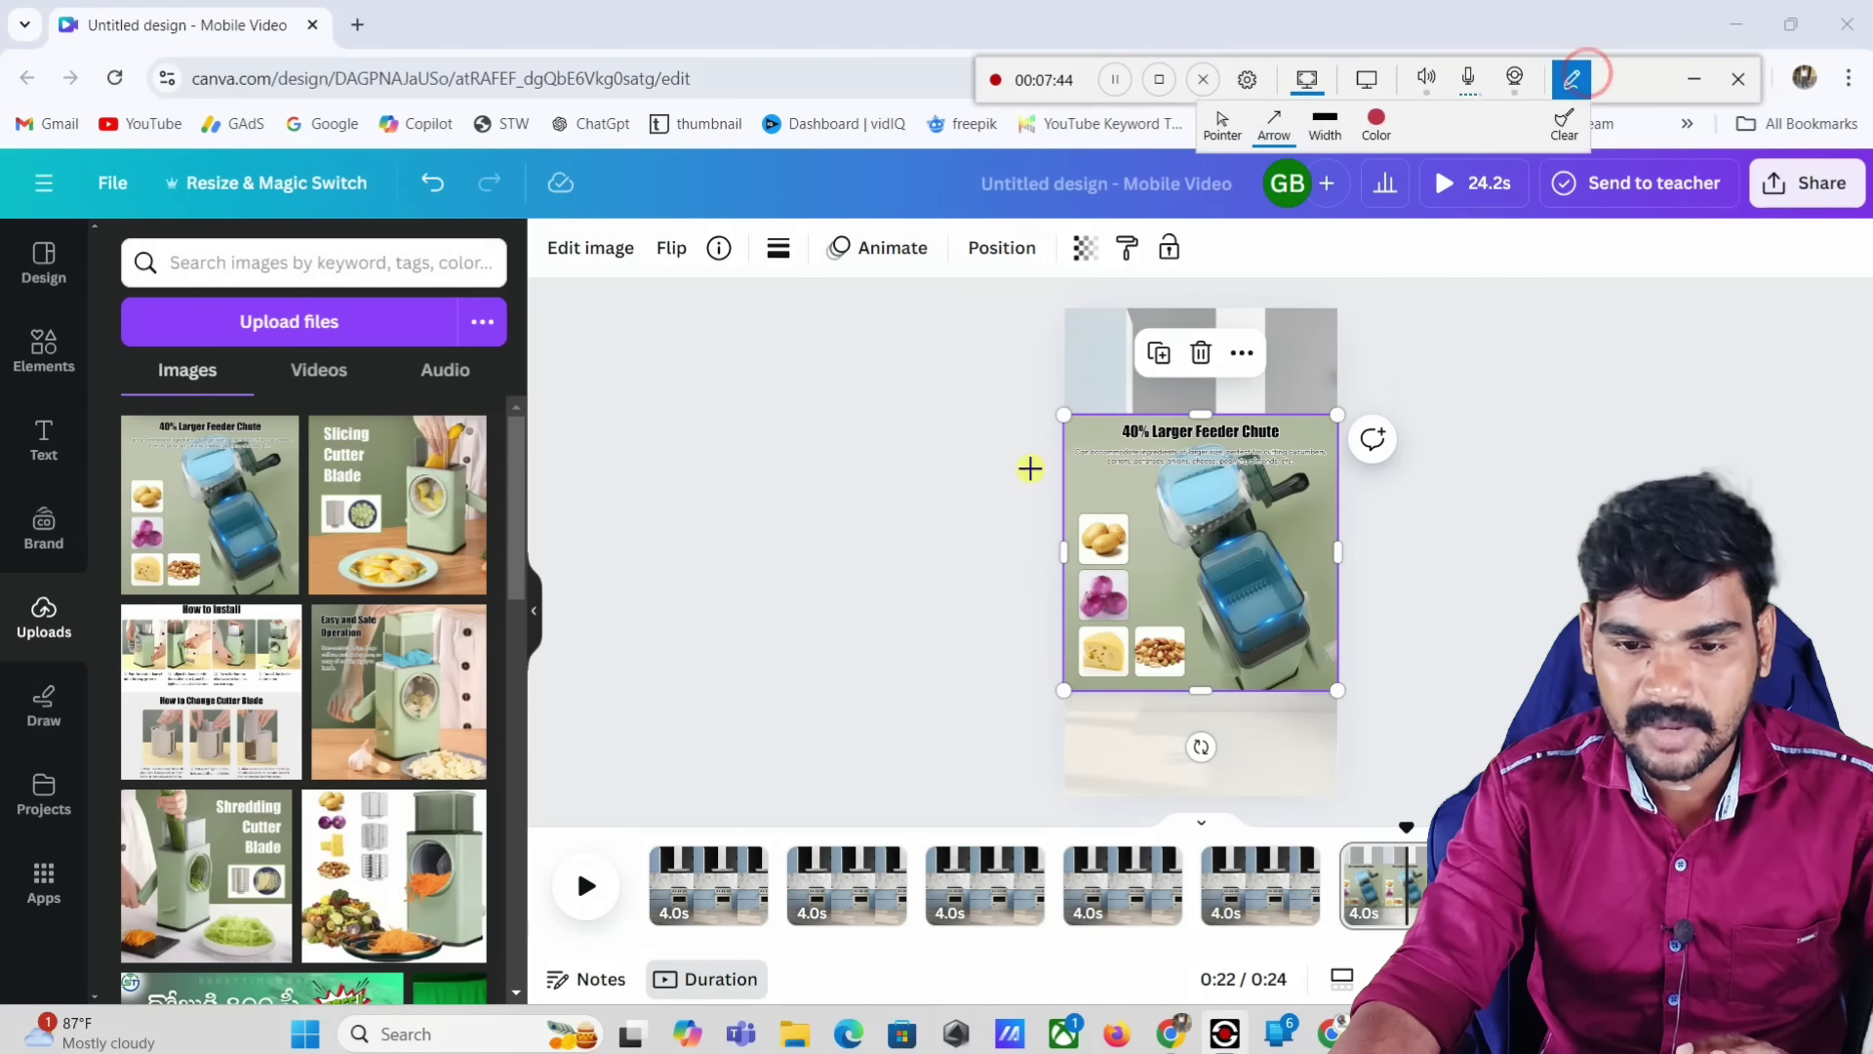
mouse_move(973, 527)
left_mouse_down()
mouse_move(941, 301)
mouse_move(857, 259)
left_mouse_up()
key("Escape")
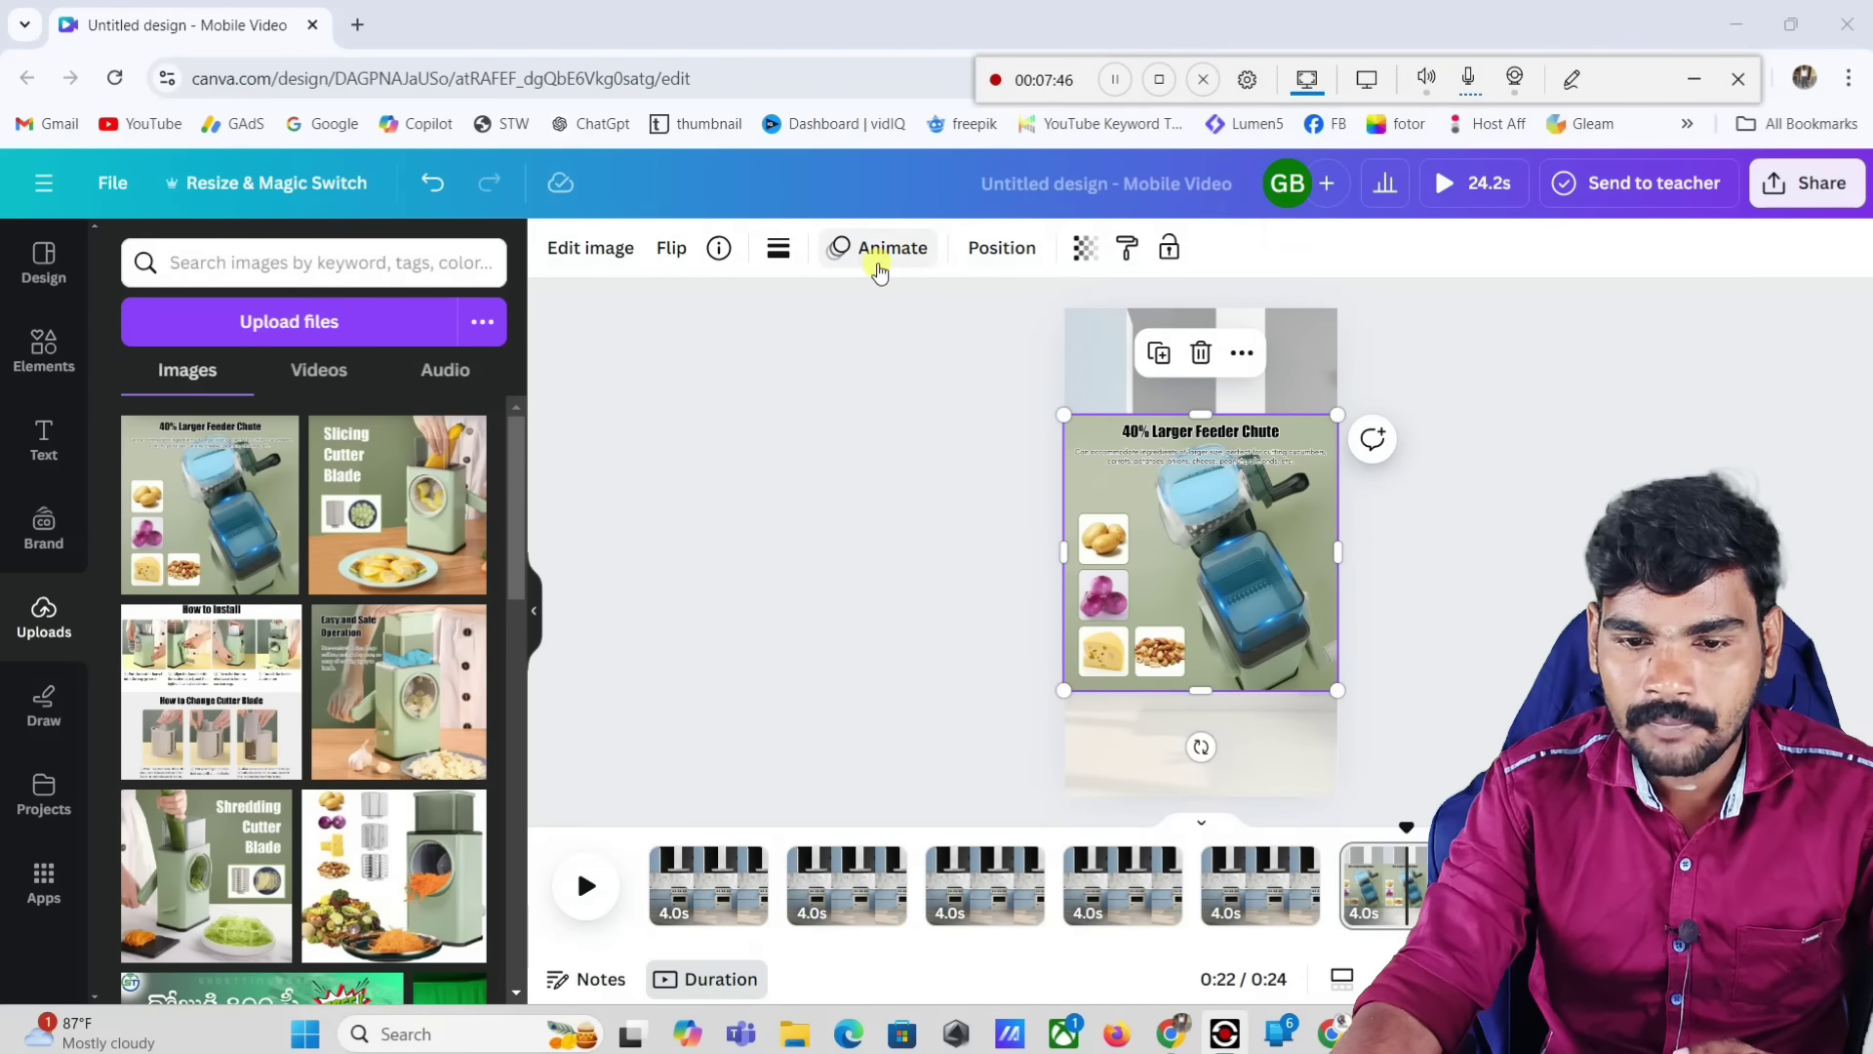
Step: Try the Tectonic and Drift photo animations on the sixth page's Feeder Chute image
left_click(879, 250)
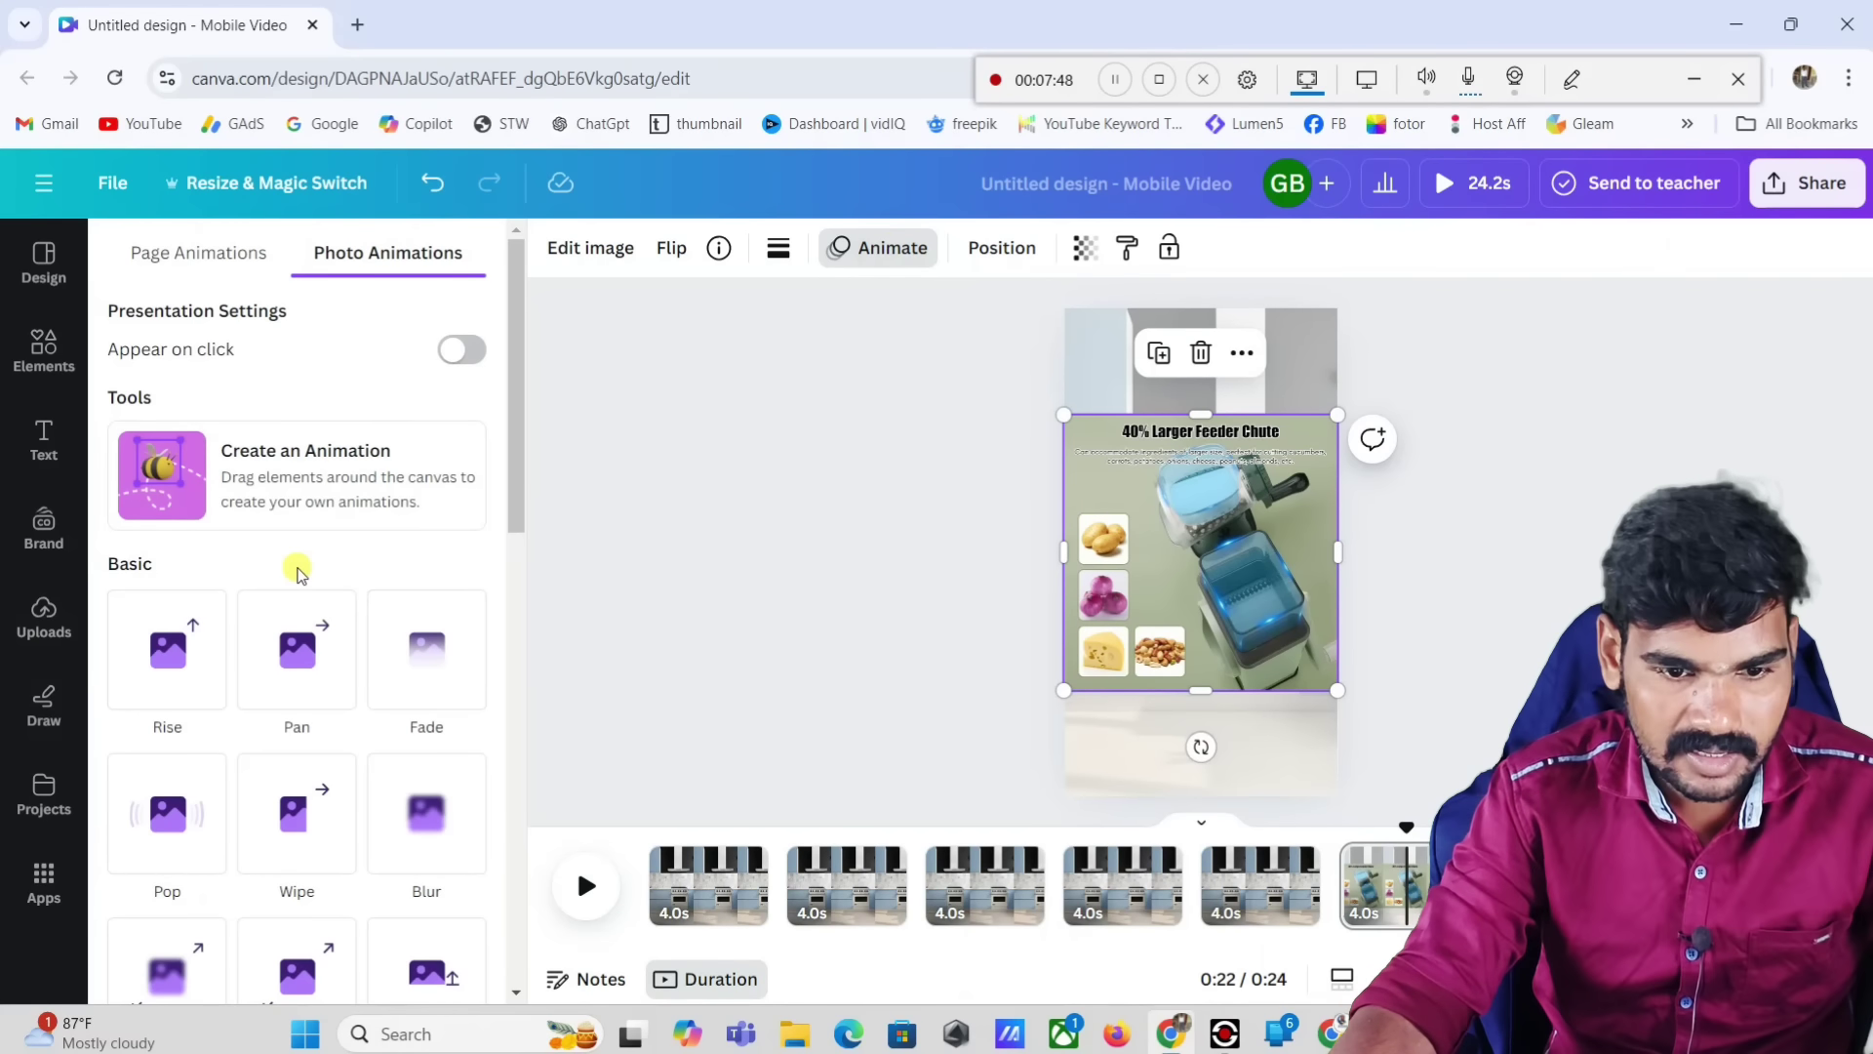
scroll(296, 570, "down", 5)
scroll(297, 571, "up", 5)
scroll(297, 571, "down", 5)
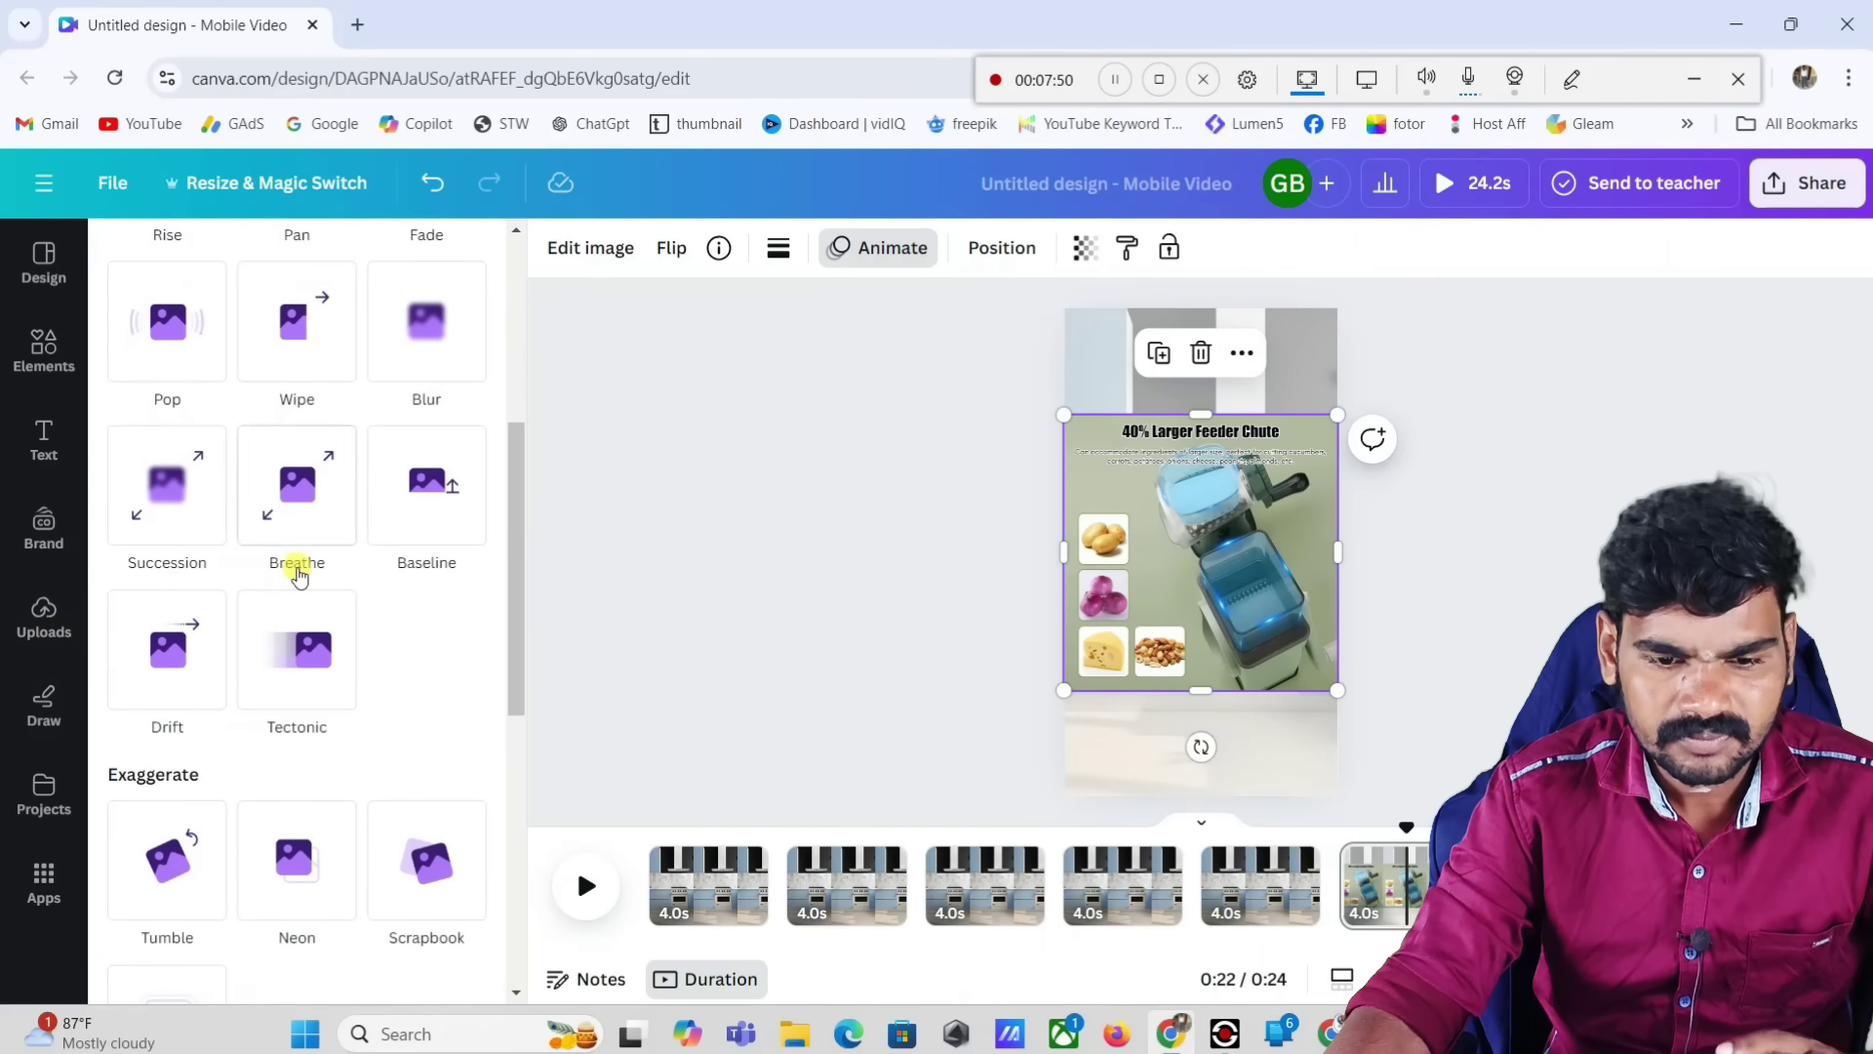
scroll(300, 575, "down", 3)
left_click(299, 408)
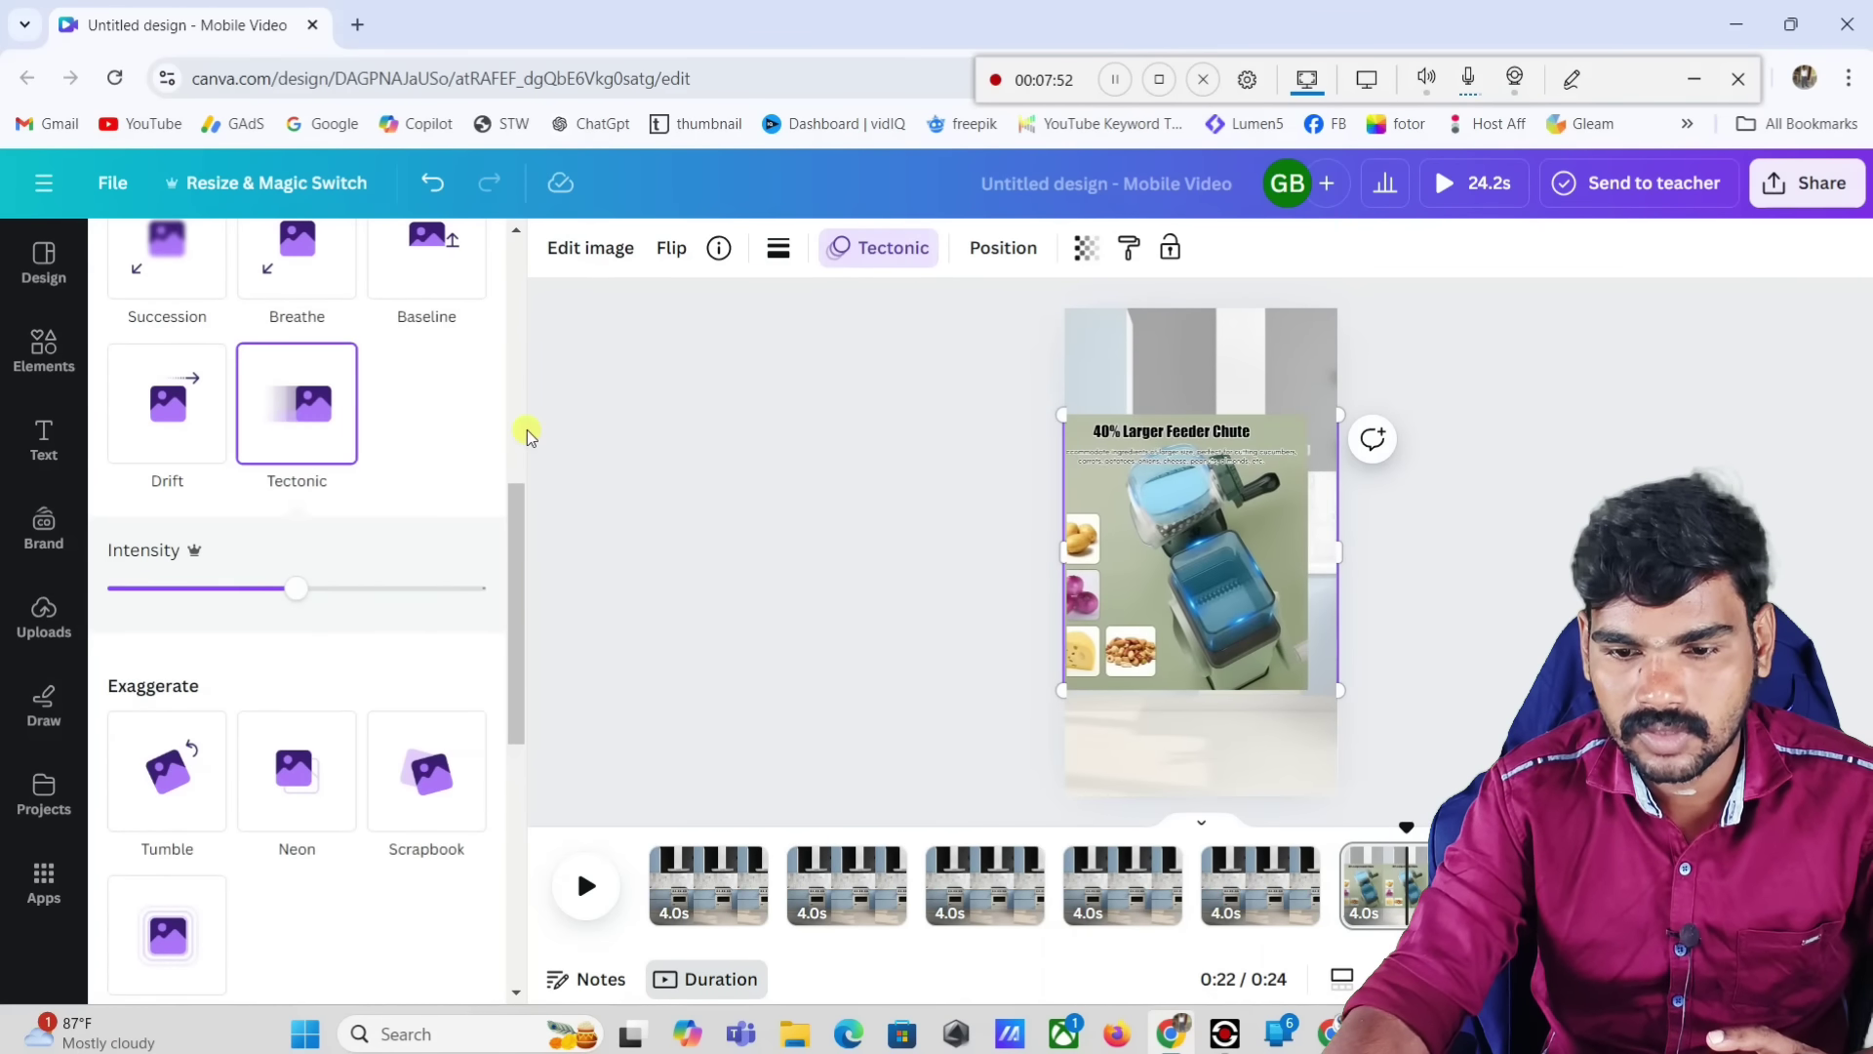
left_click(184, 397)
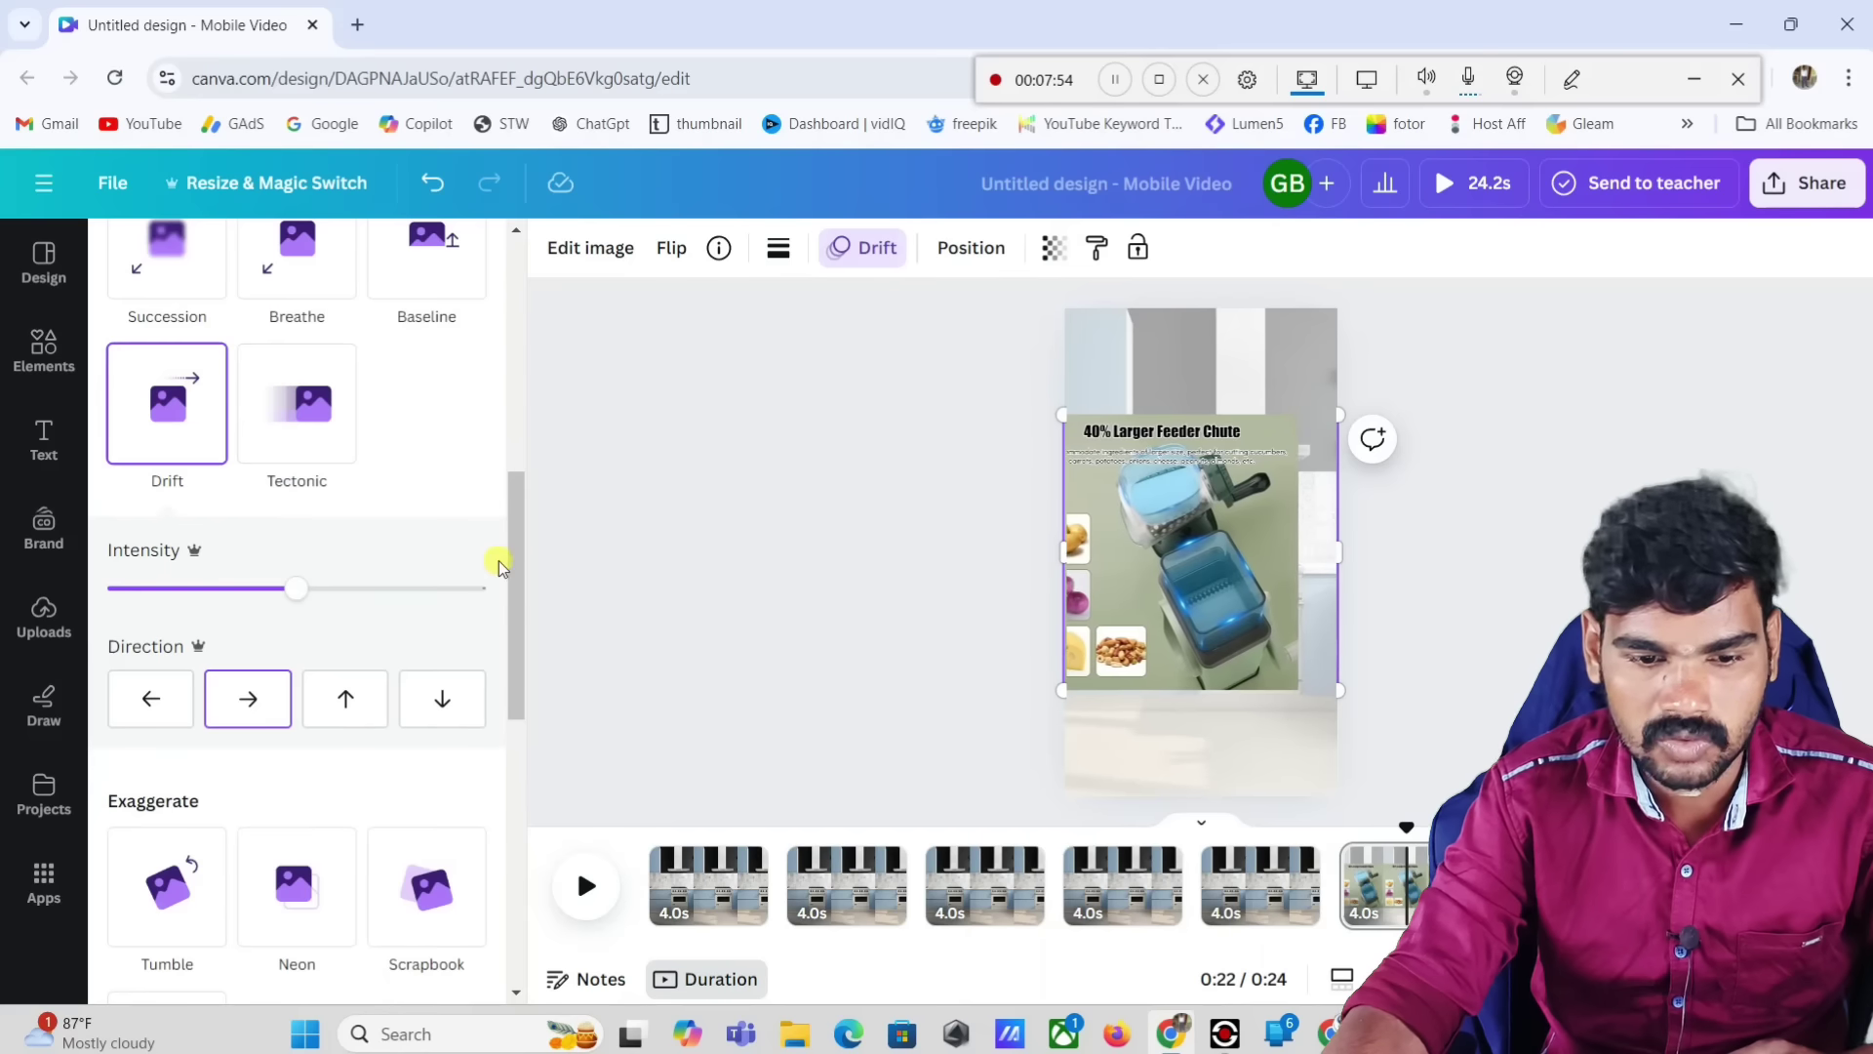
Step: Try the Scrapbook photo animation on the Feeder Chute image and look through the remaining animation options
scroll(376, 635, "down", 5)
left_click(406, 547)
scroll(406, 547, "down", 3)
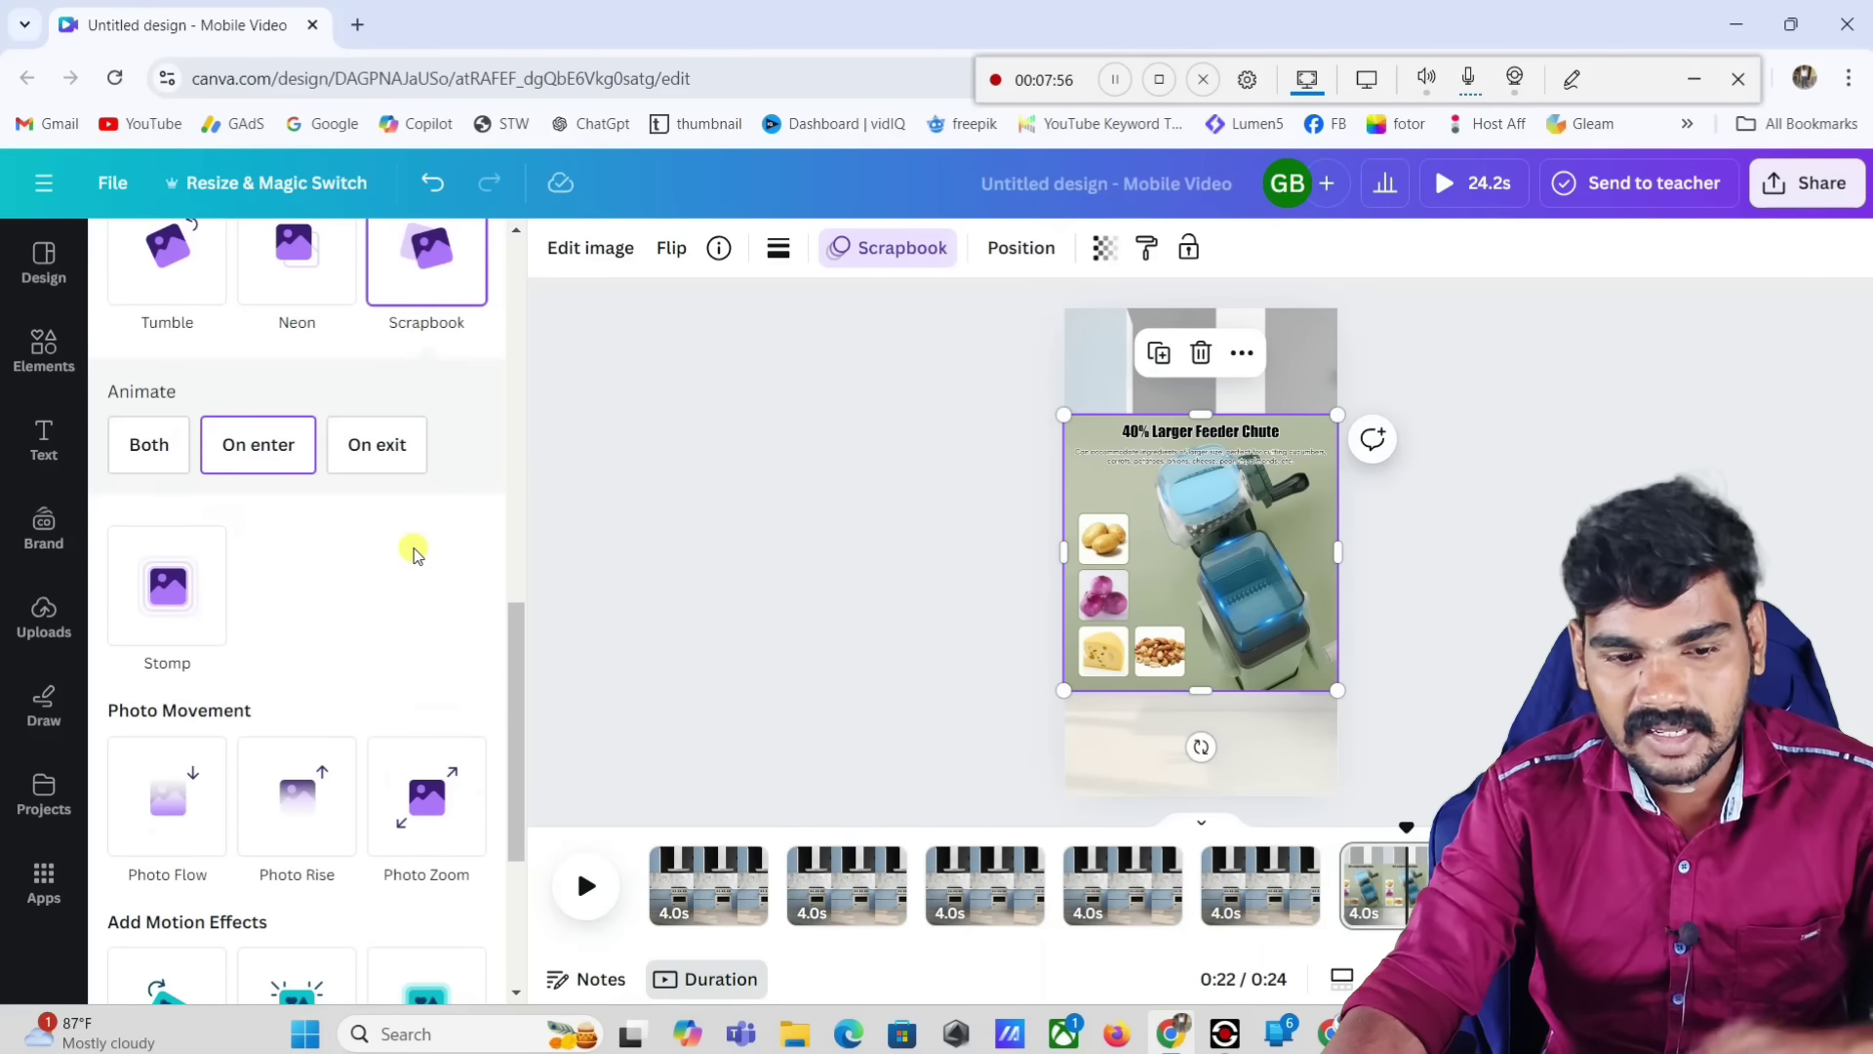
scroll(414, 554, "up", 1)
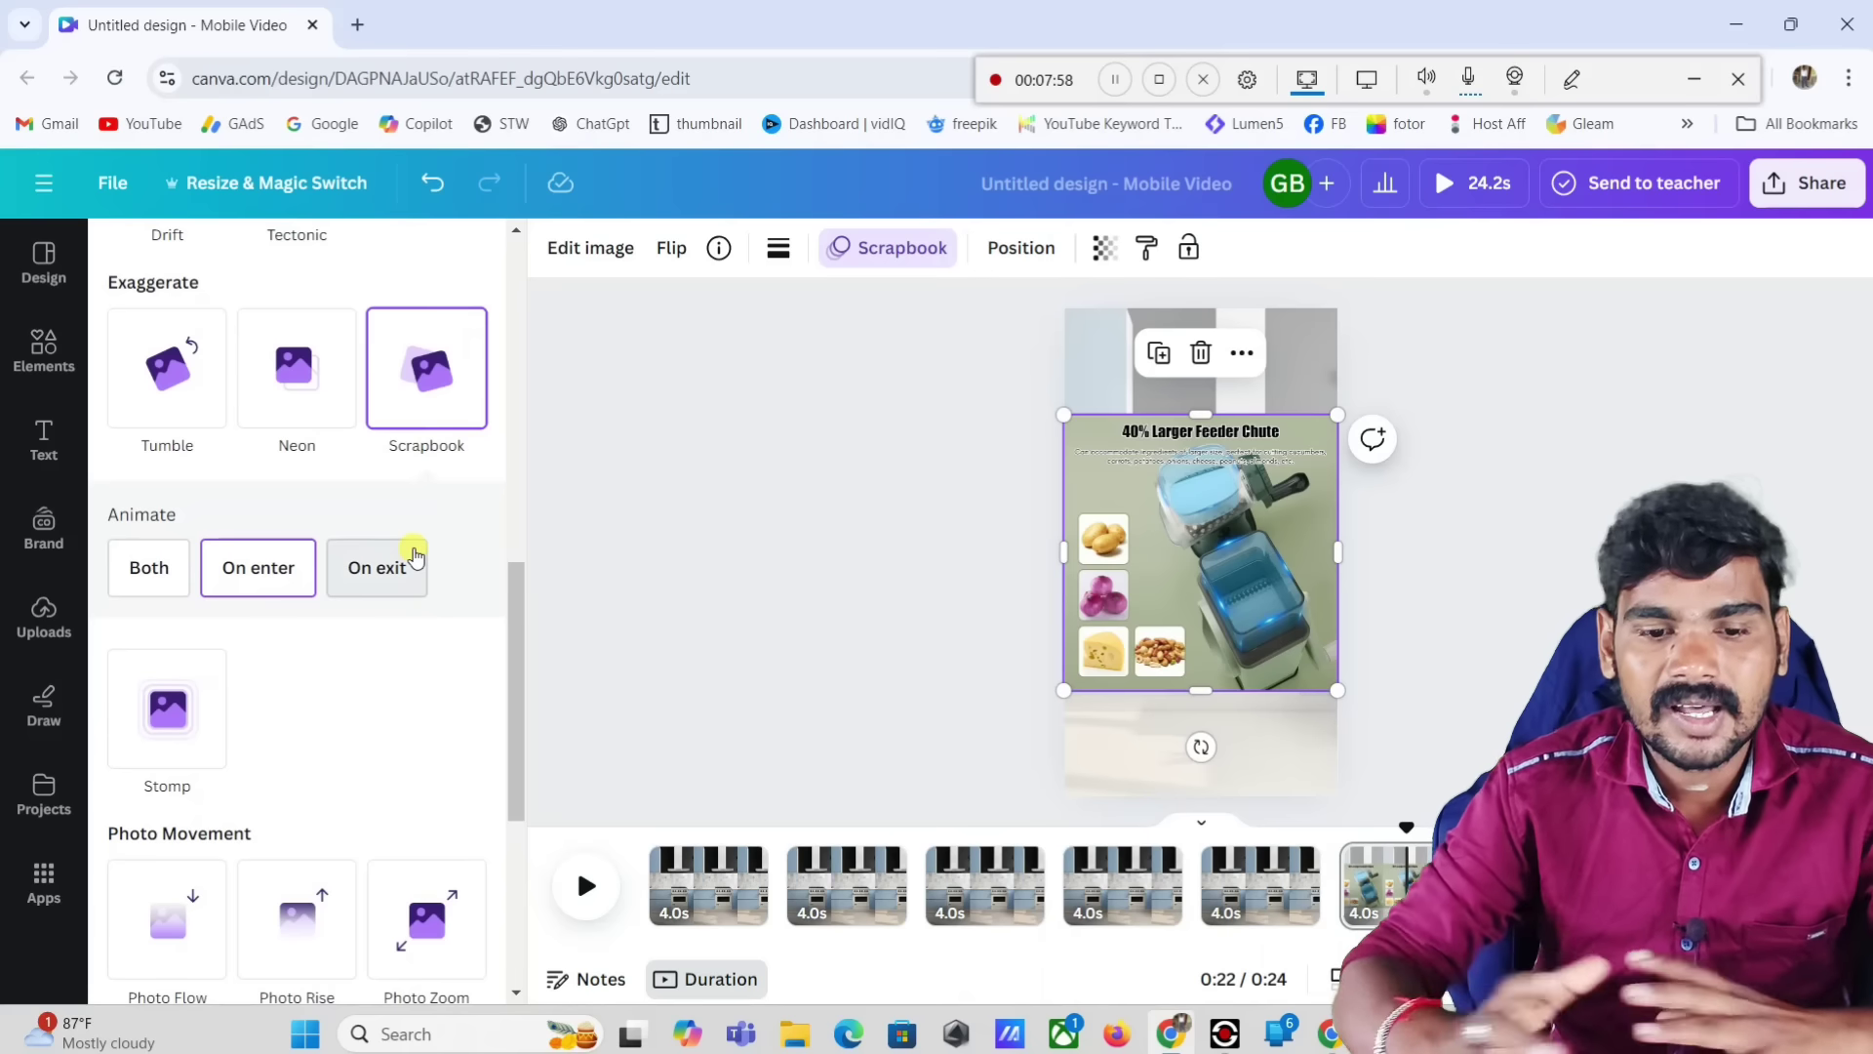
scroll(293, 634, "down", 4)
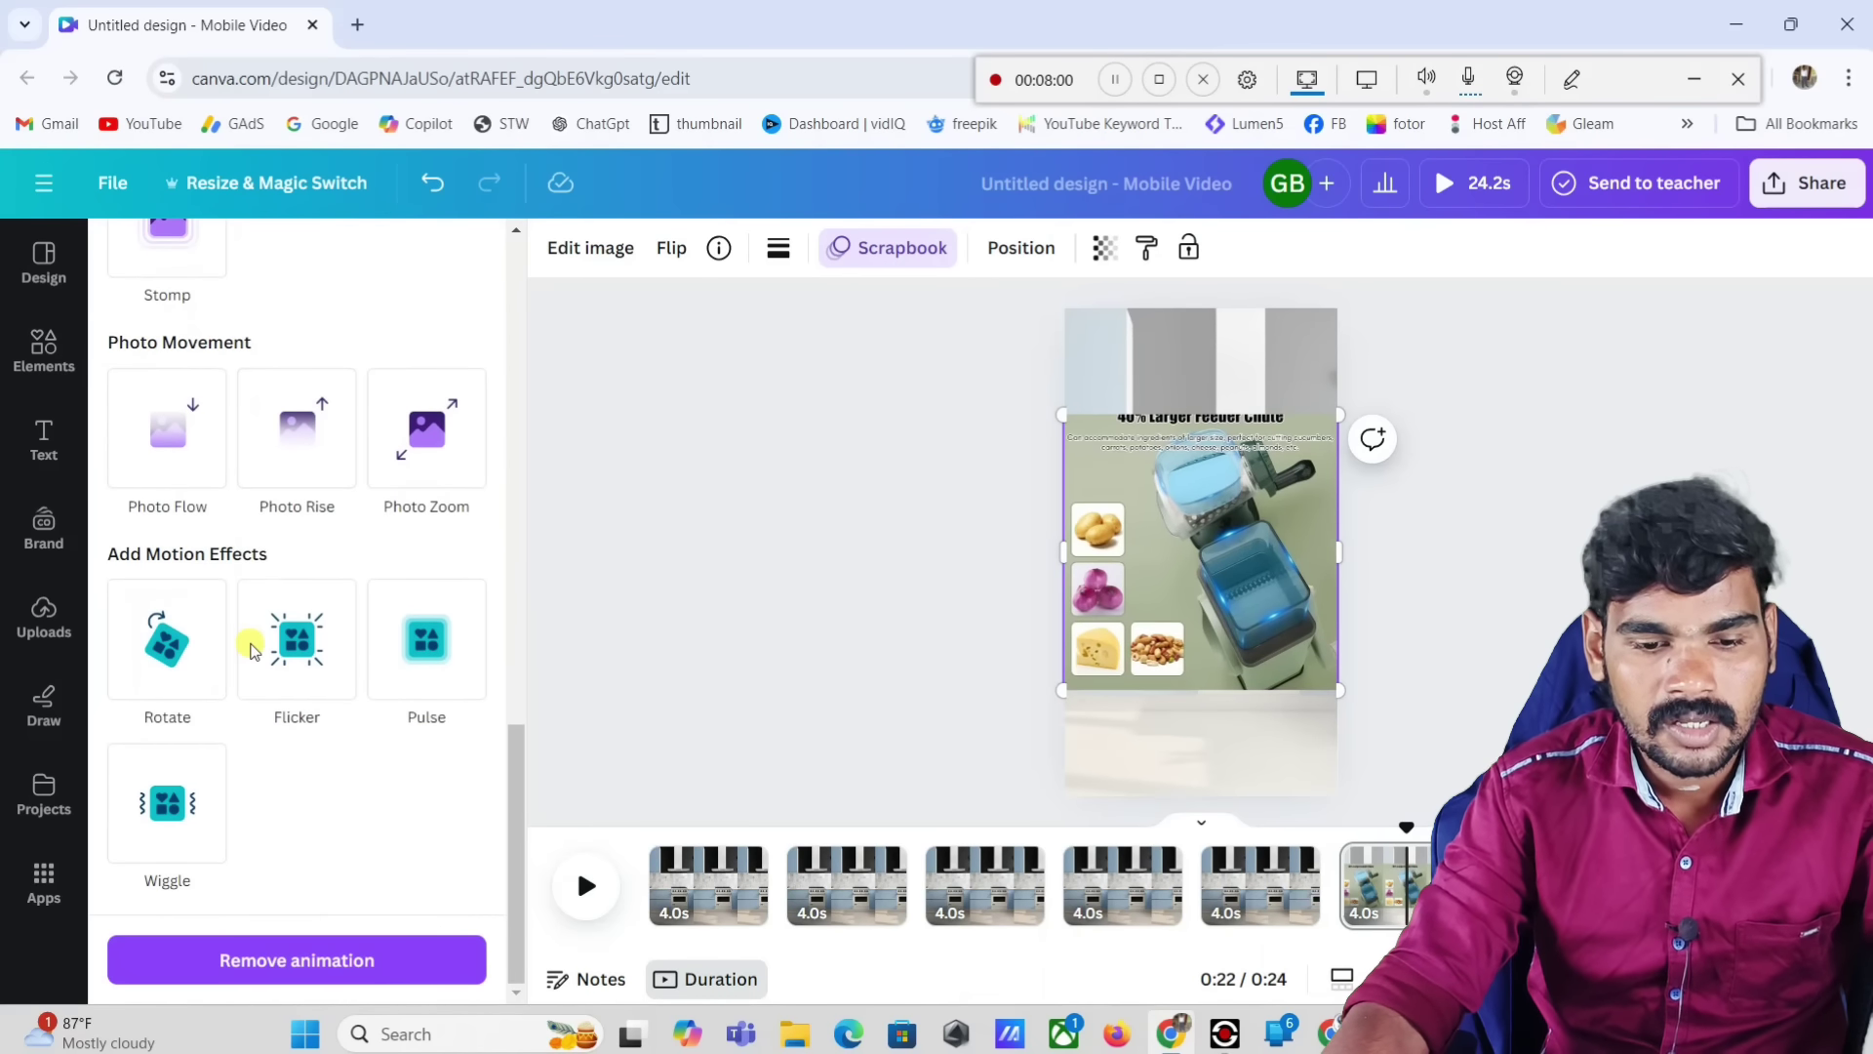
Step: Try the Neon animation on the Feeder Chute image, and settle on the Tumble animation on enter
scroll(331, 794, "up", 5)
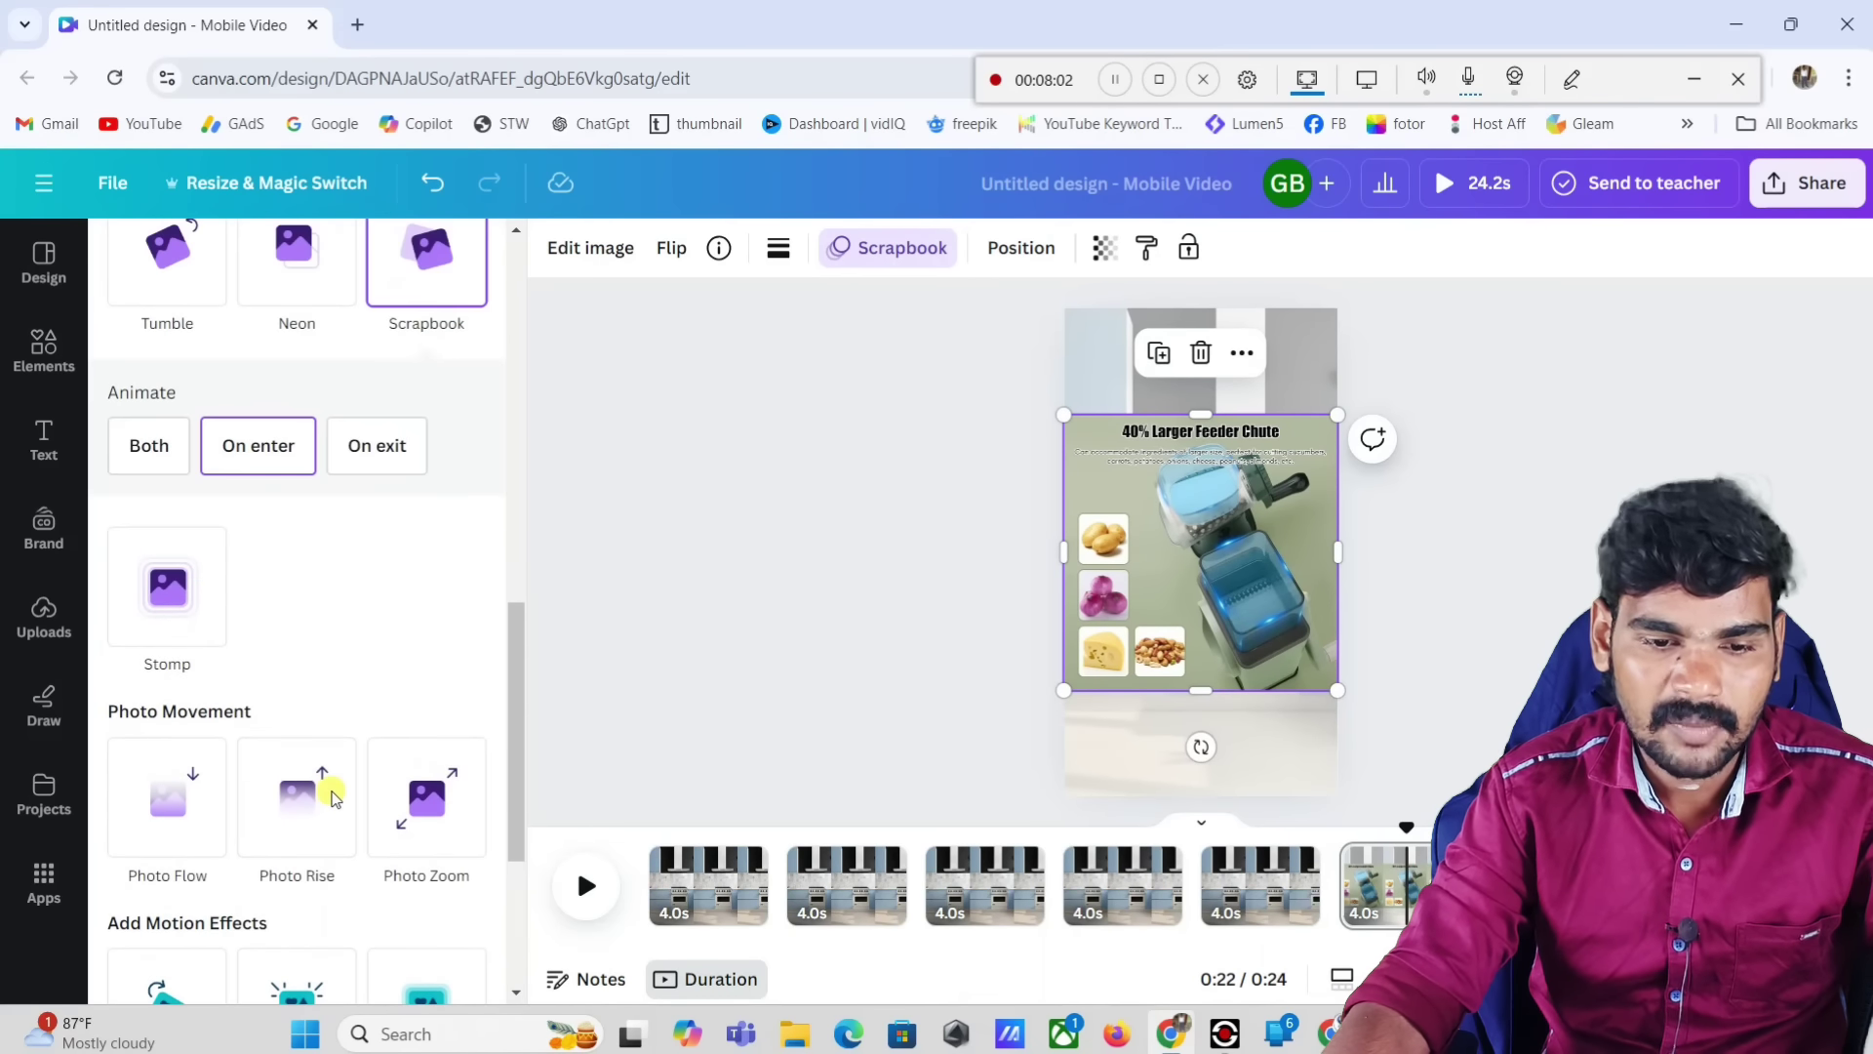
left_click(286, 520)
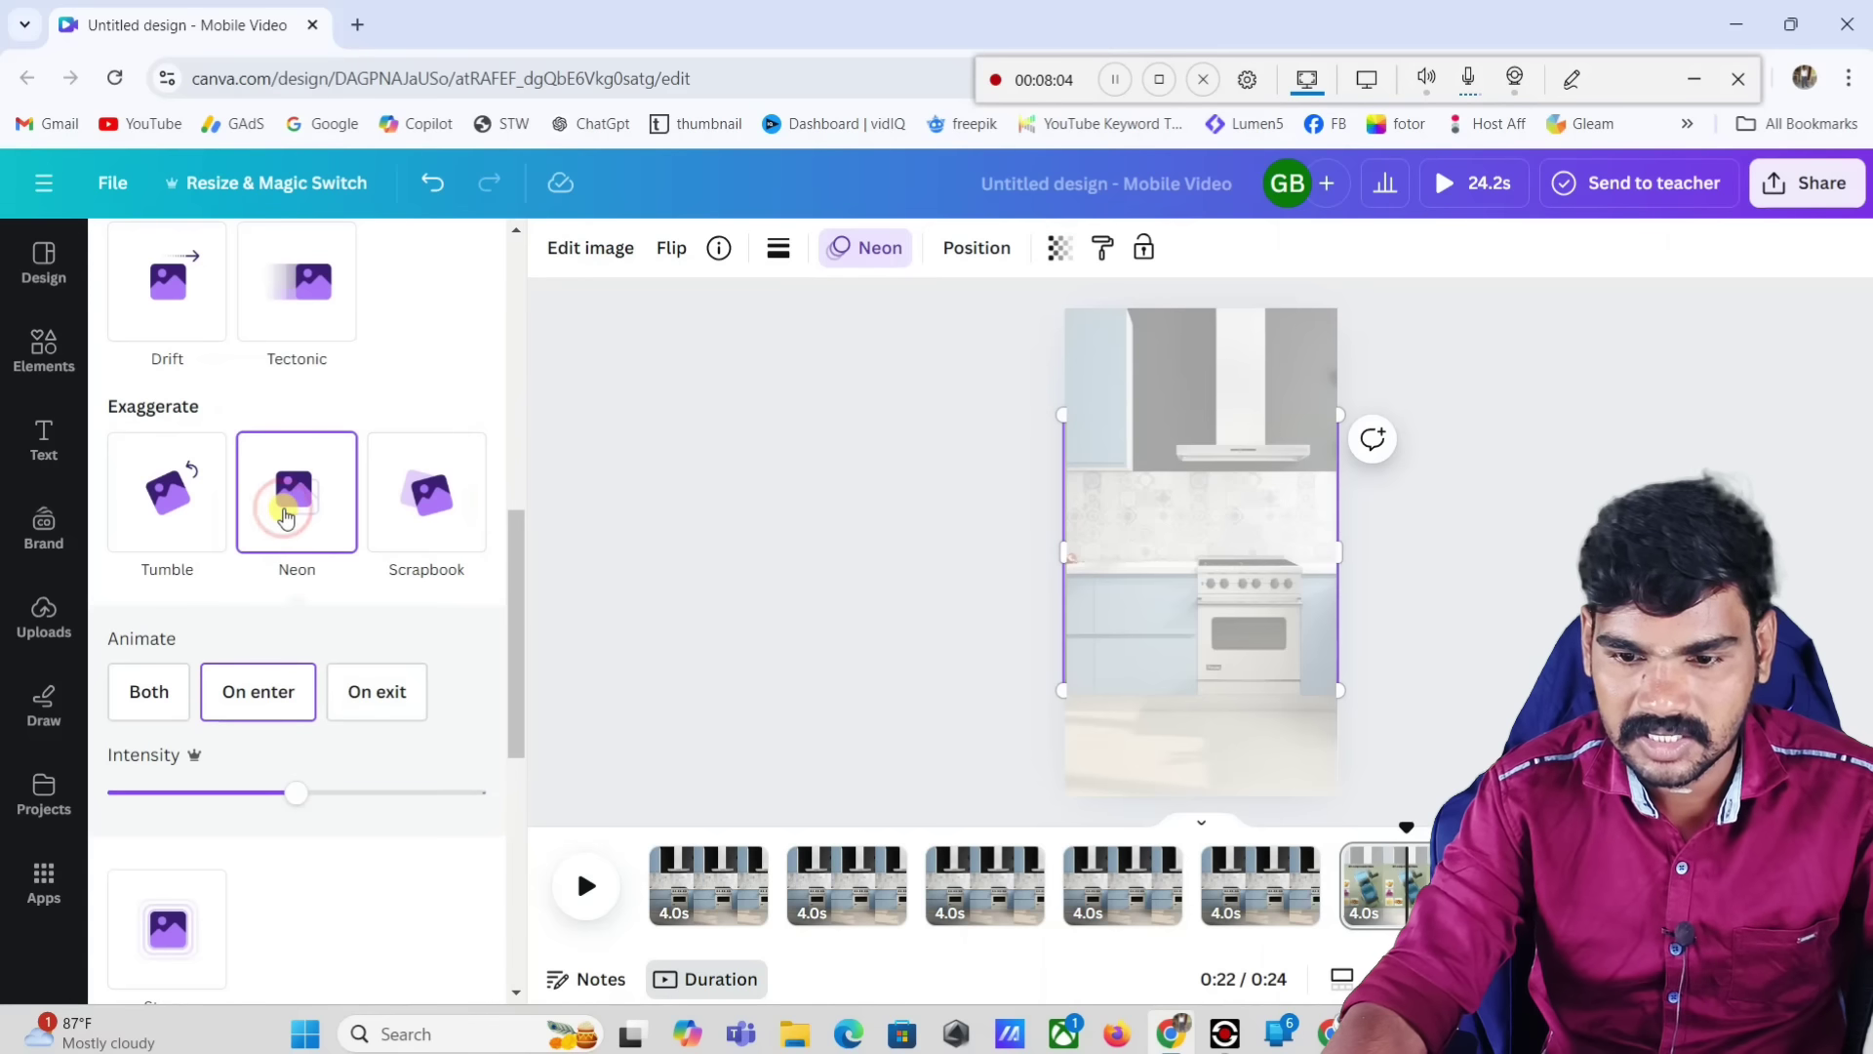
left_click(143, 526)
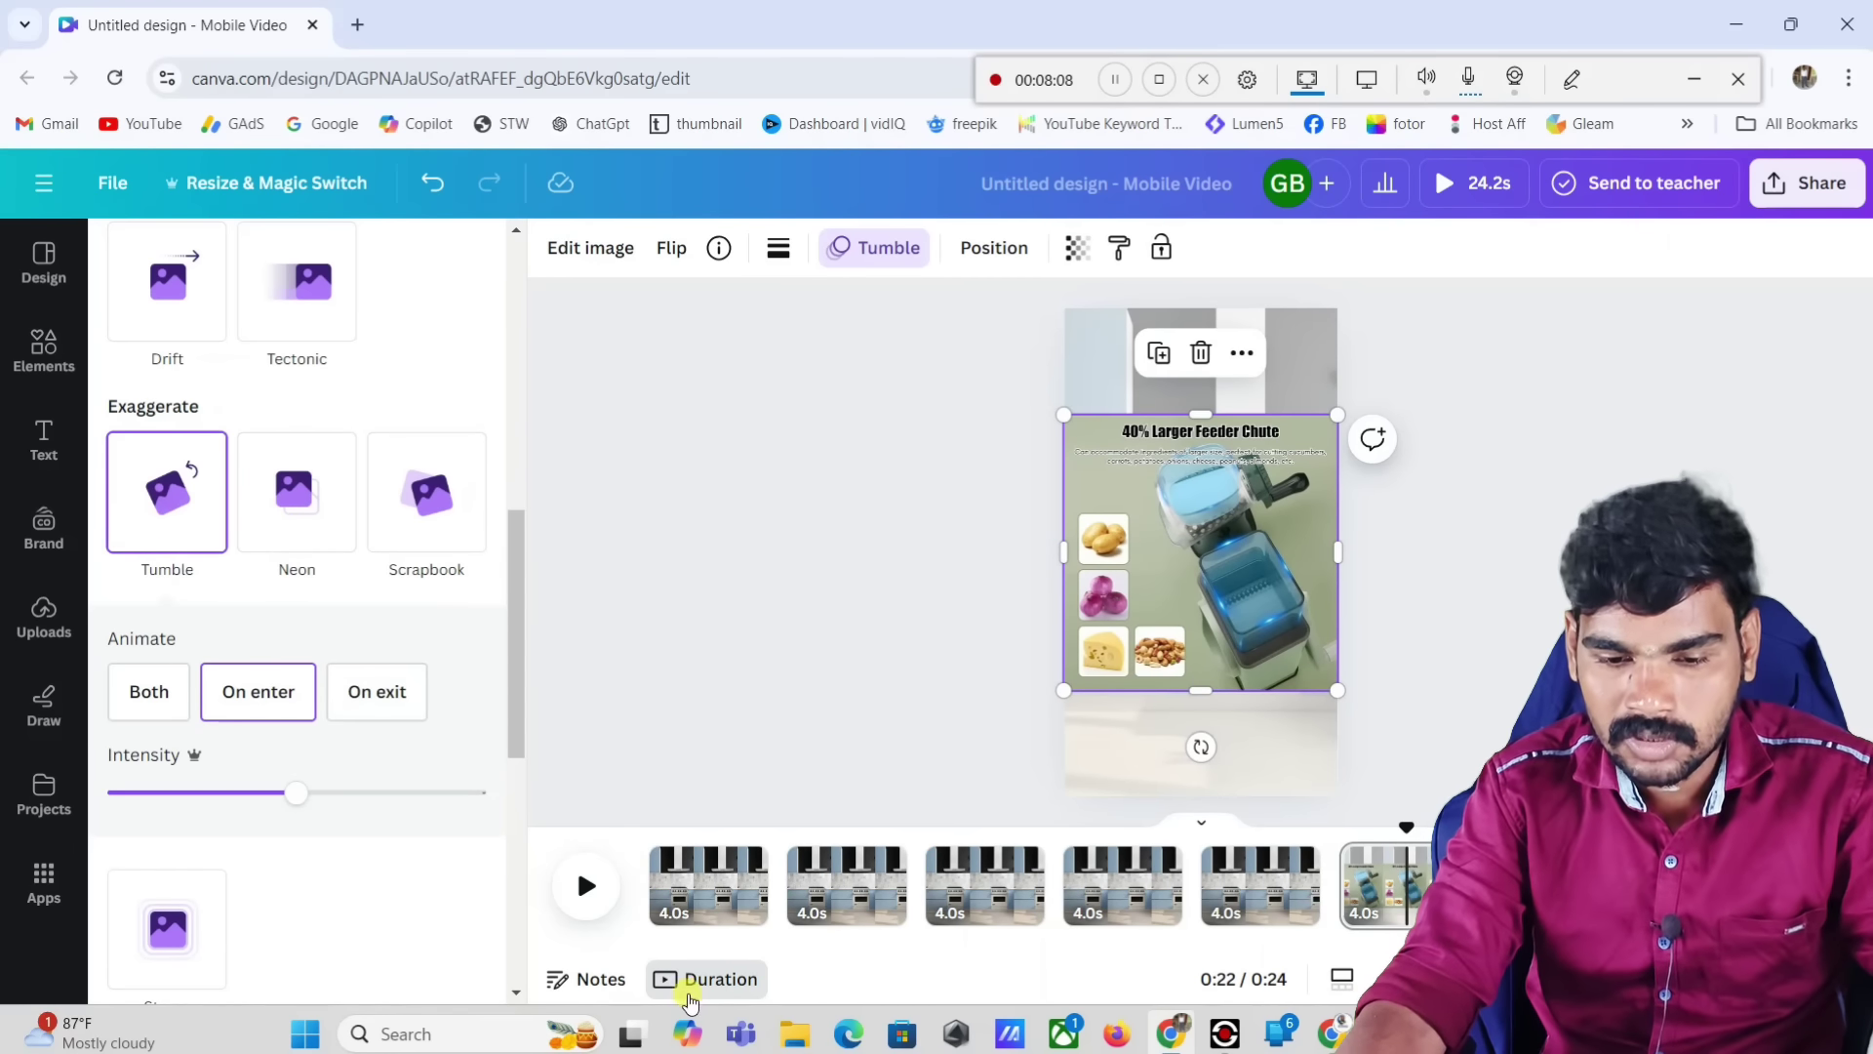
Step: Return to the first page and set the playhead to the start of the video
left_click(680, 894)
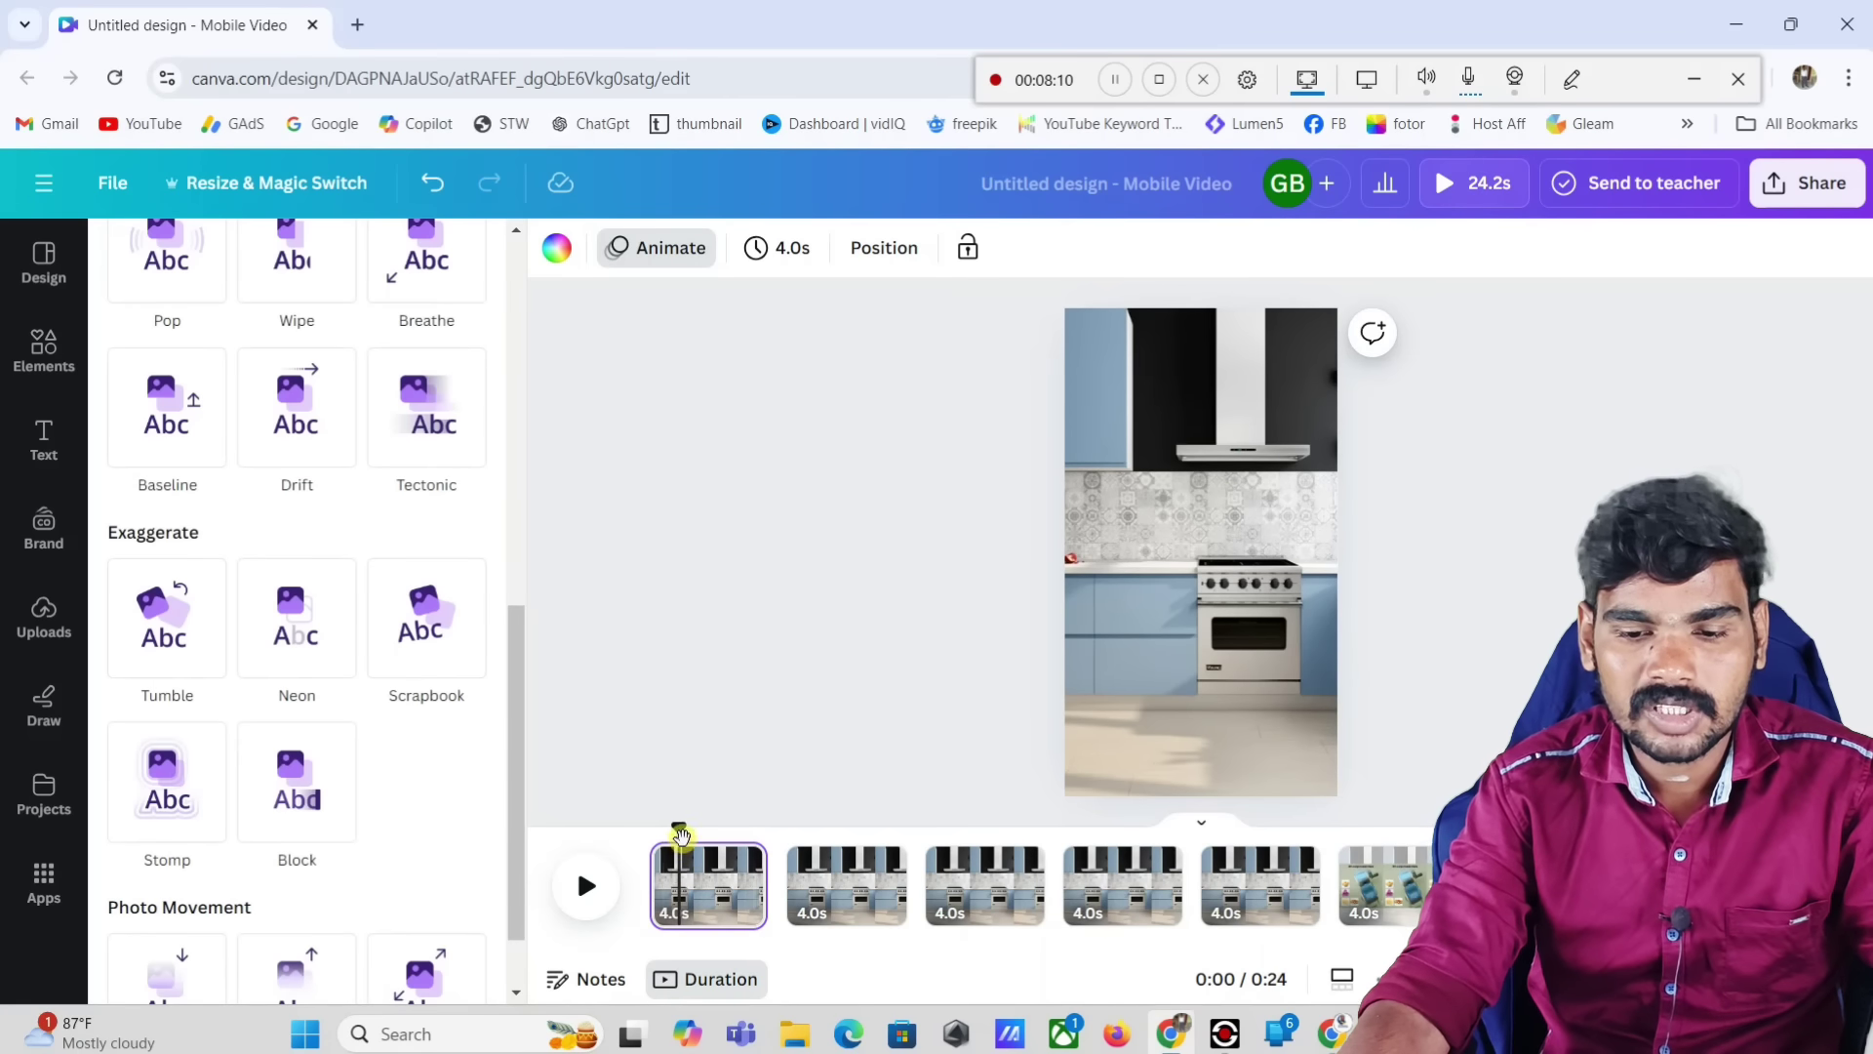
left_click(710, 739)
left_click(664, 825)
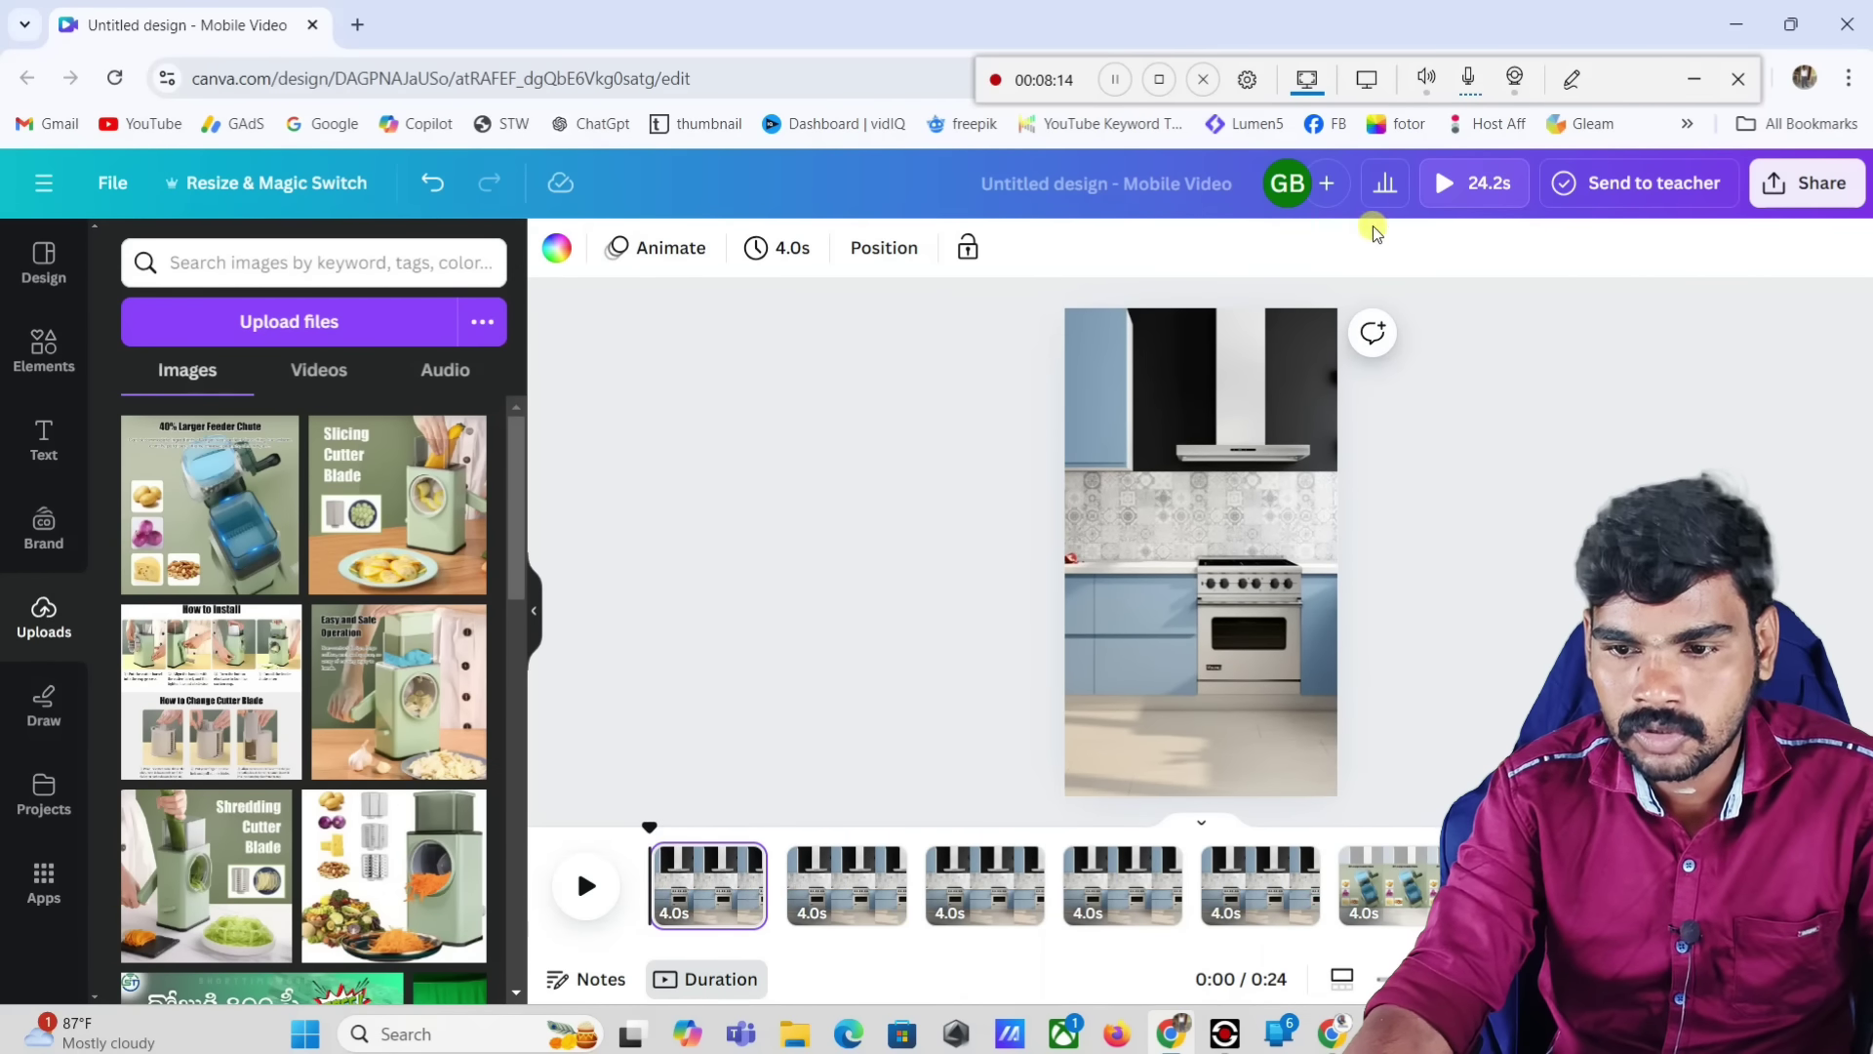
left_click(1572, 78)
left_click_drag(690, 447, 711, 799)
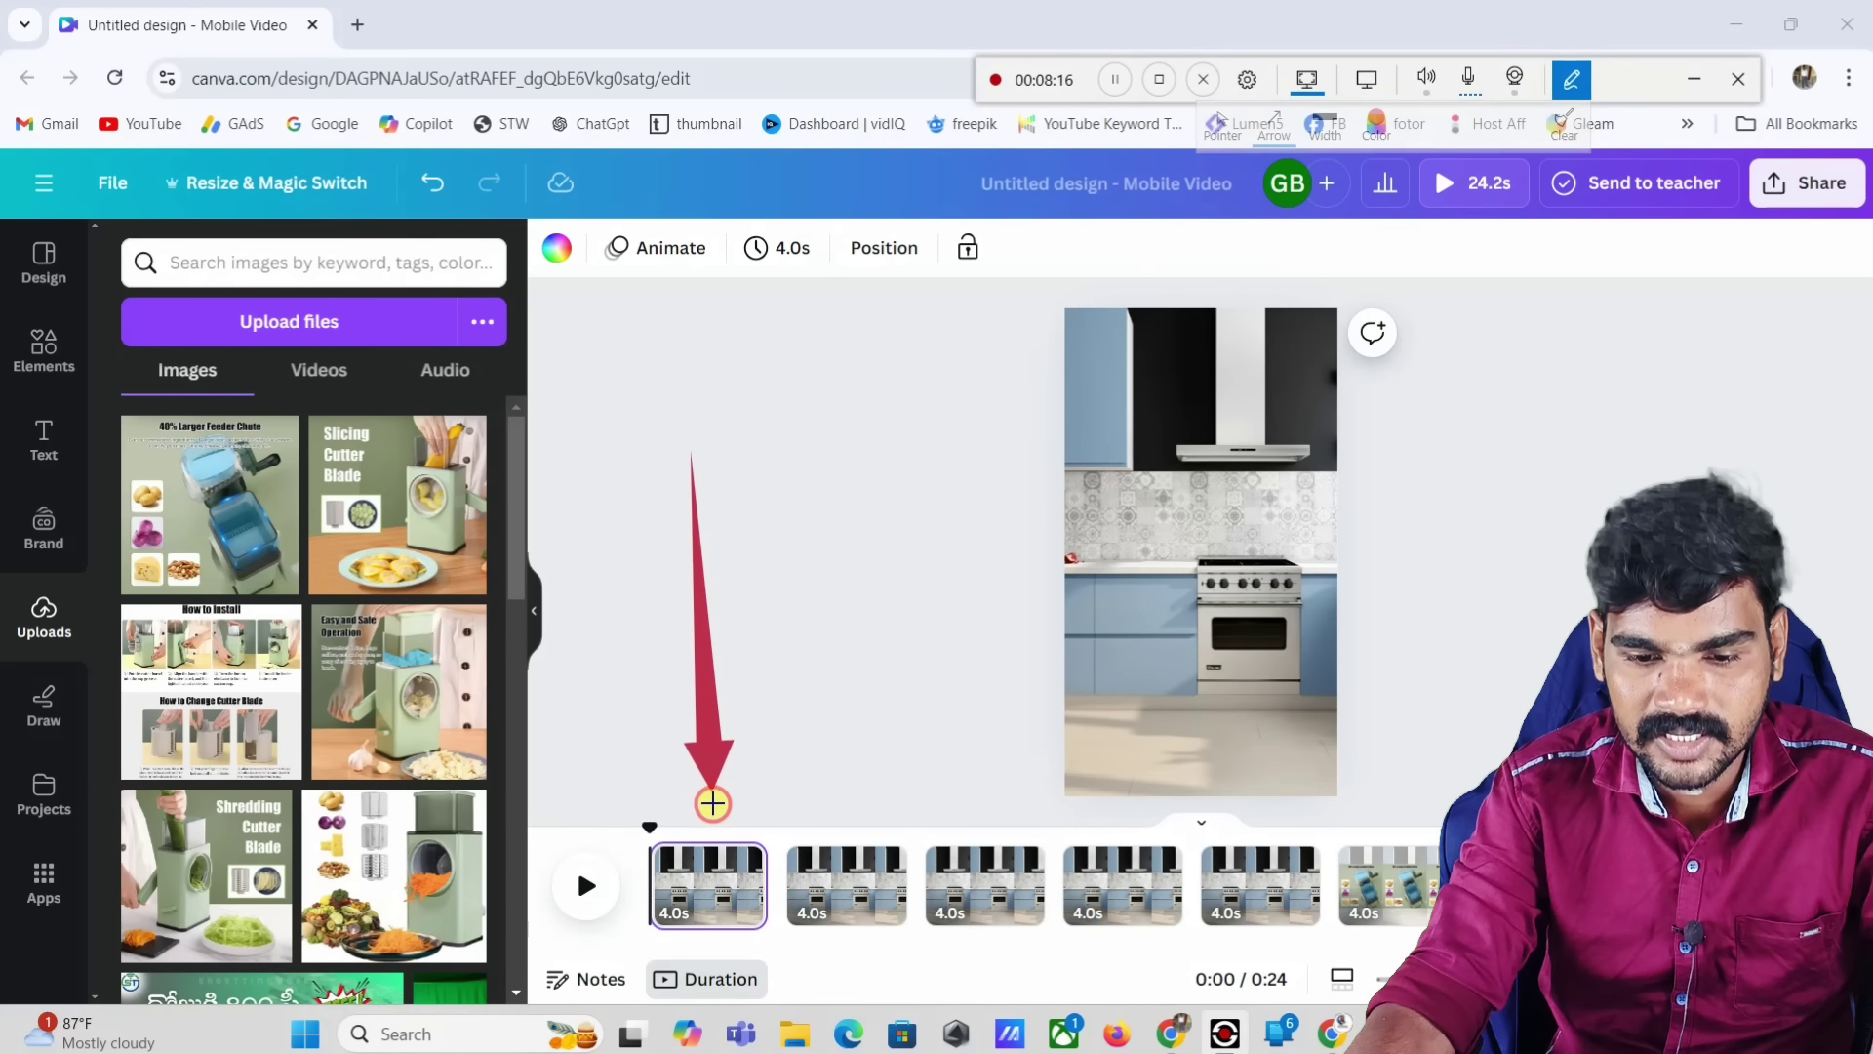
left_click_drag(855, 558, 878, 814)
left_click_drag(971, 574, 1023, 814)
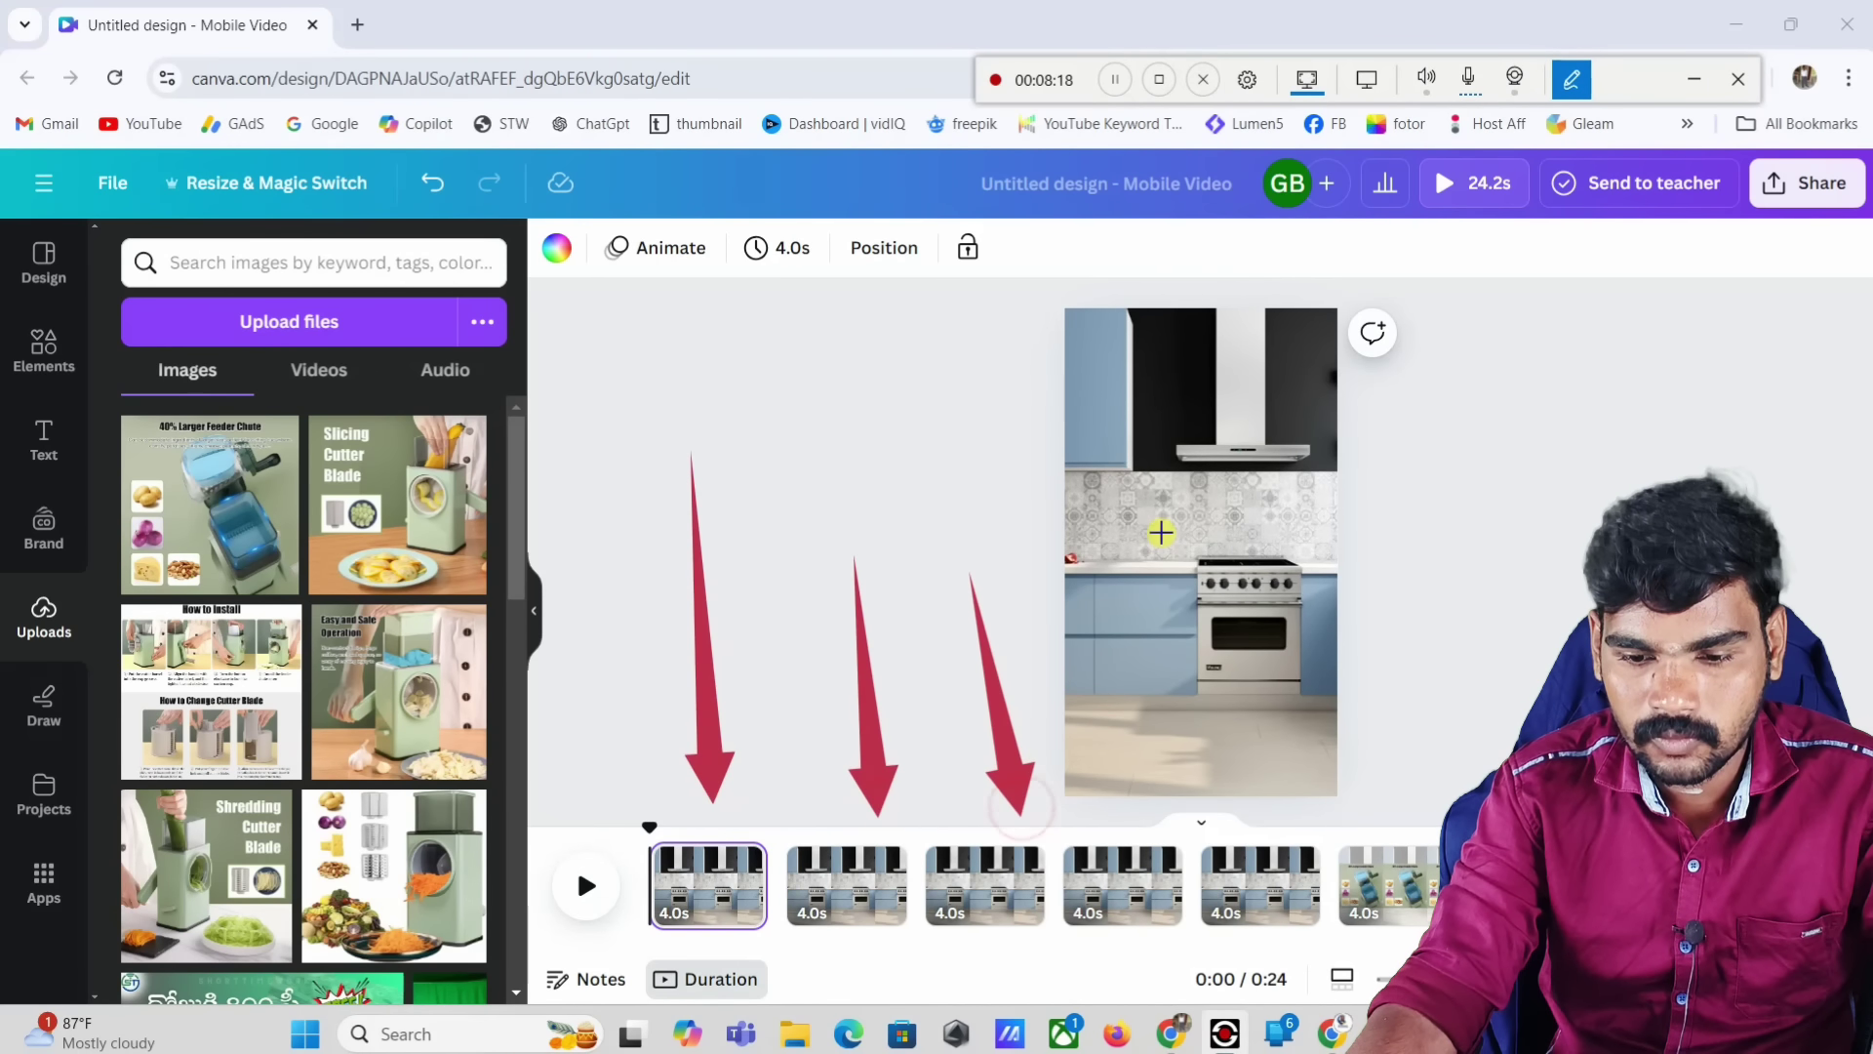
left_click_drag(1159, 536, 1106, 825)
left_click_drag(1368, 561, 1224, 839)
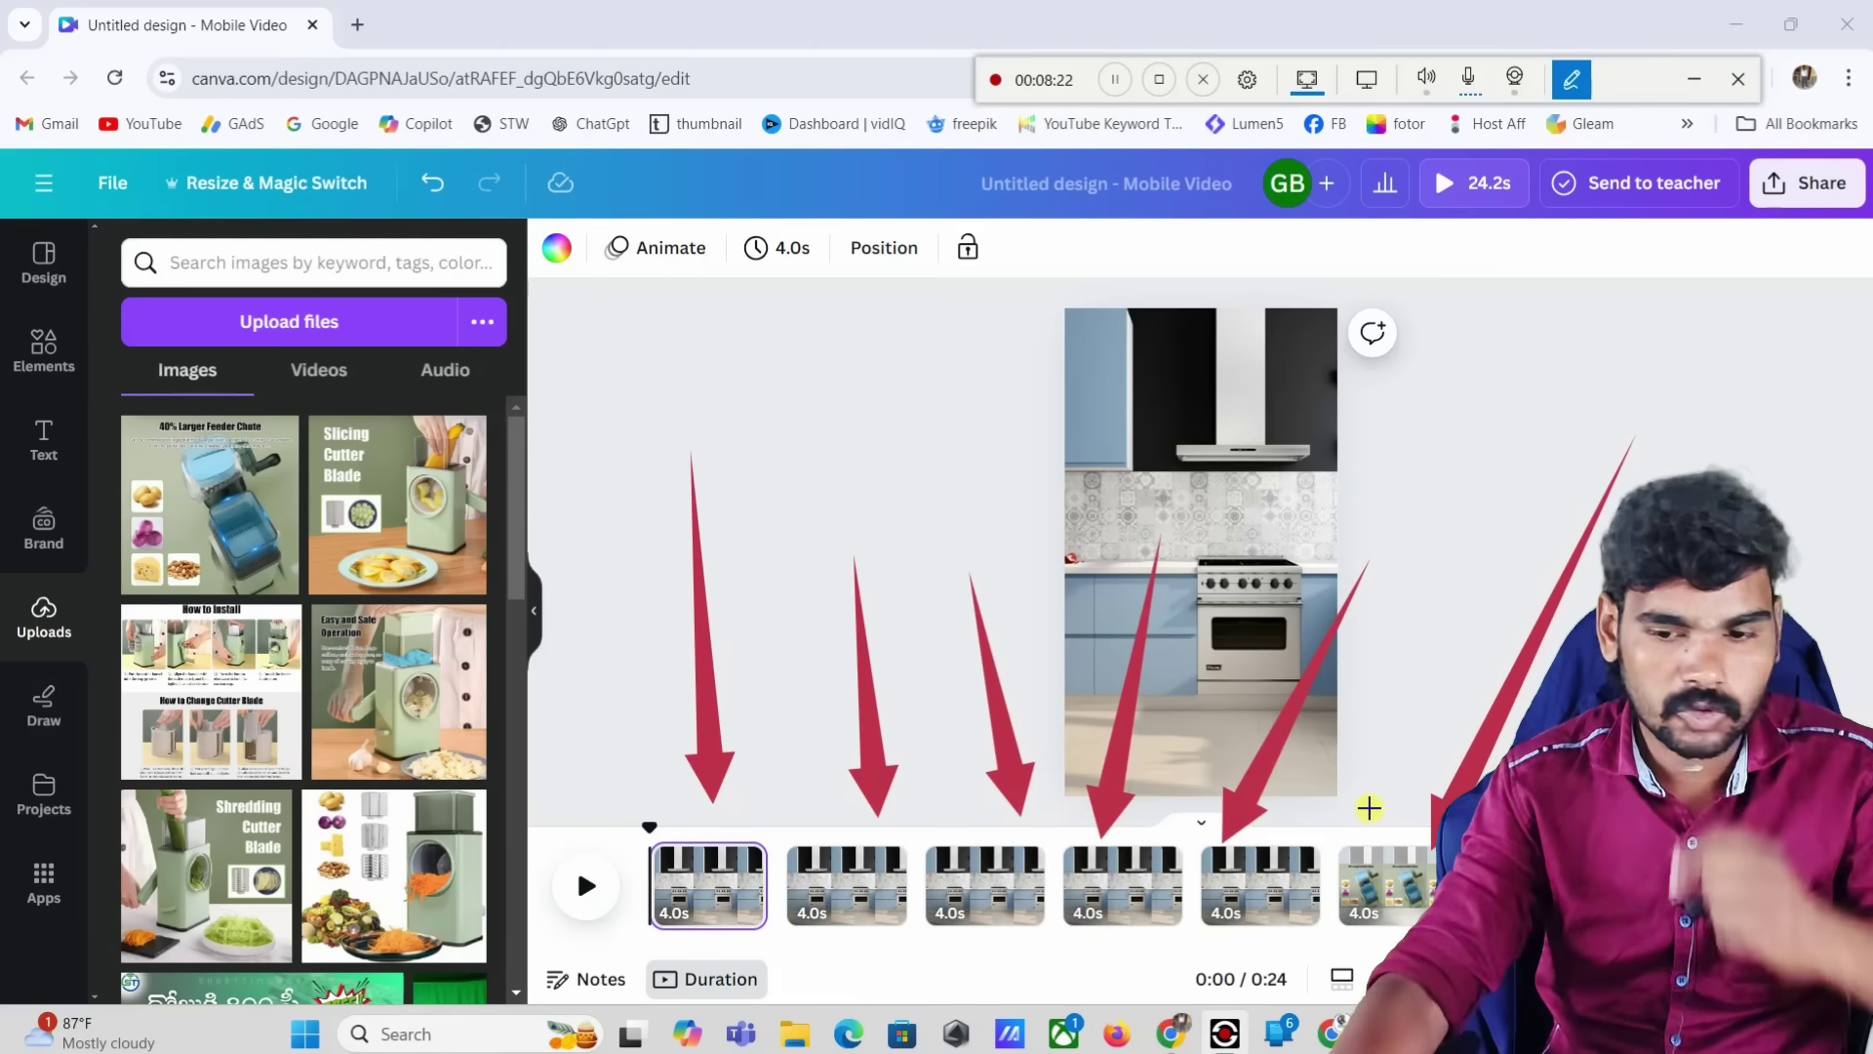
left_click(1572, 78)
Step: Add the uploaded white-background image of the grater with vegetables to the first page and enlarge it to the full page width
left_click_drag(700, 891, 644, 890)
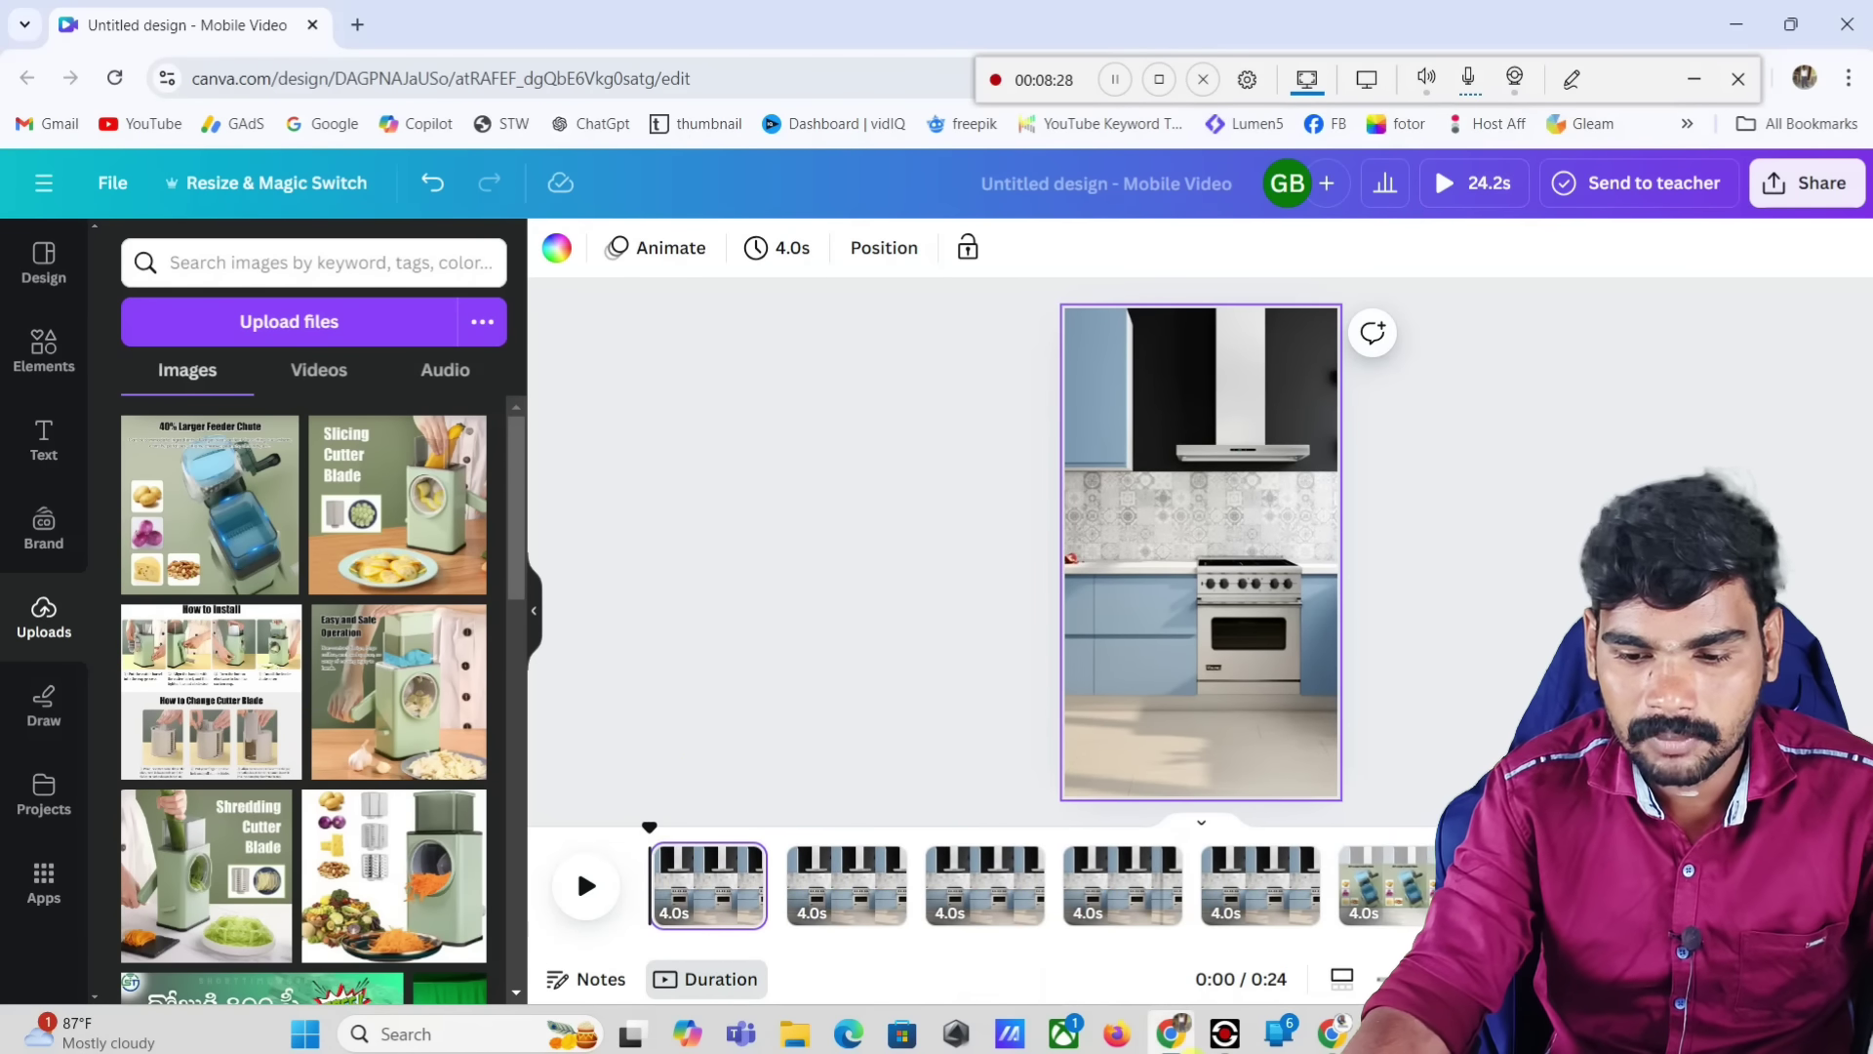
scroll(363, 827, "down", 2)
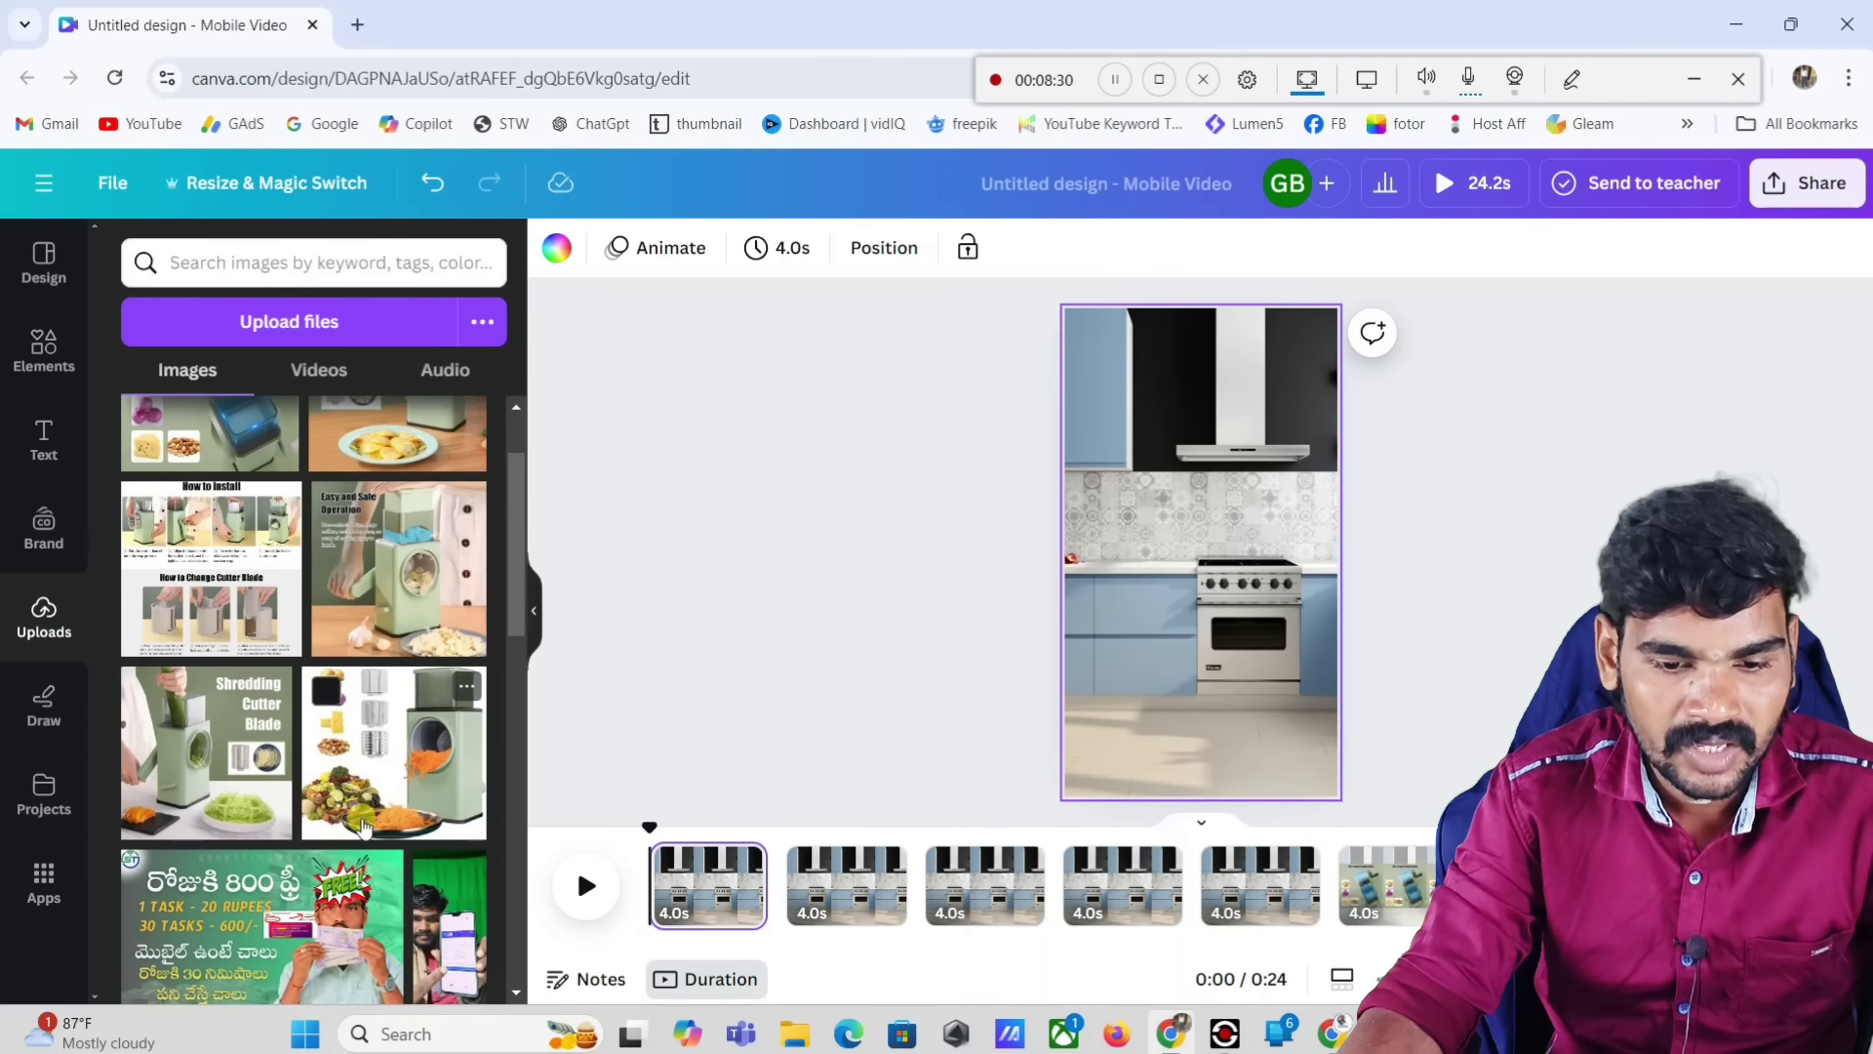
left_click(363, 774)
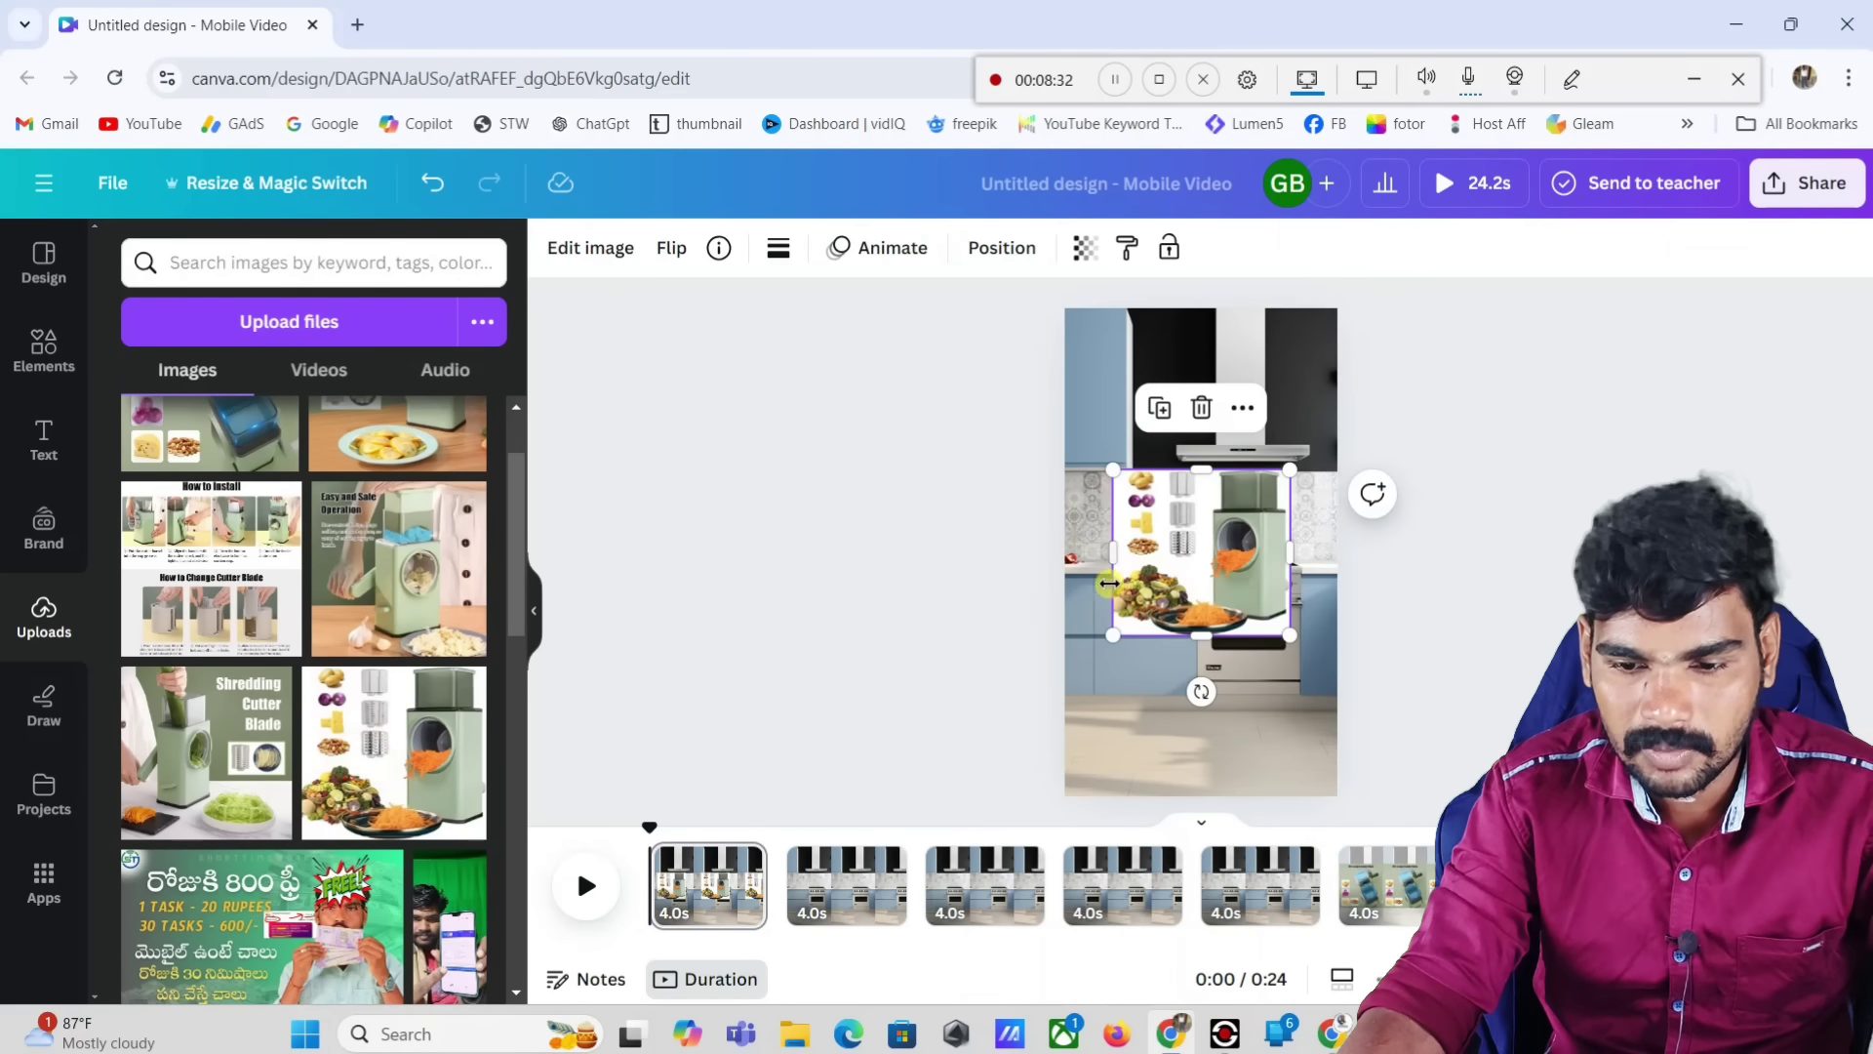
left_click_drag(1221, 524, 1338, 710)
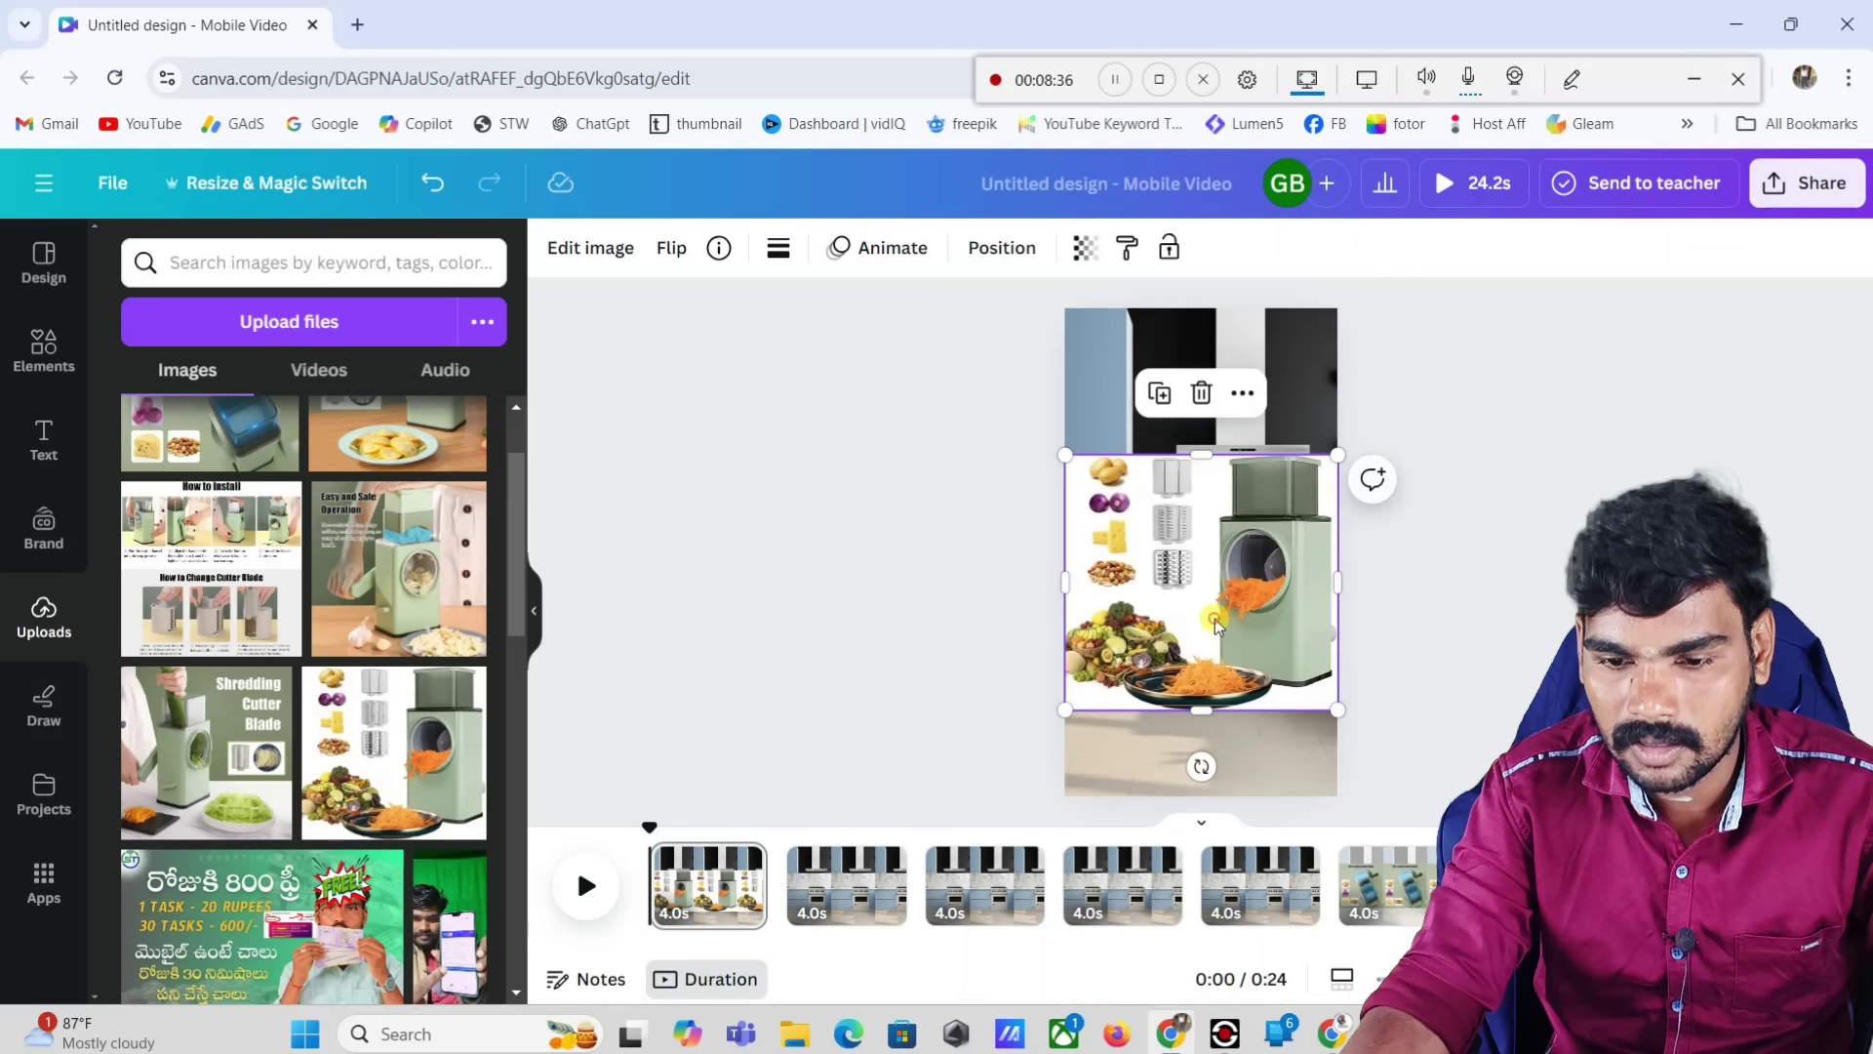
Step: Fade the first page's kitchen background by reducing its transparency value to roughly match the sixth page's
left_click(1110, 336)
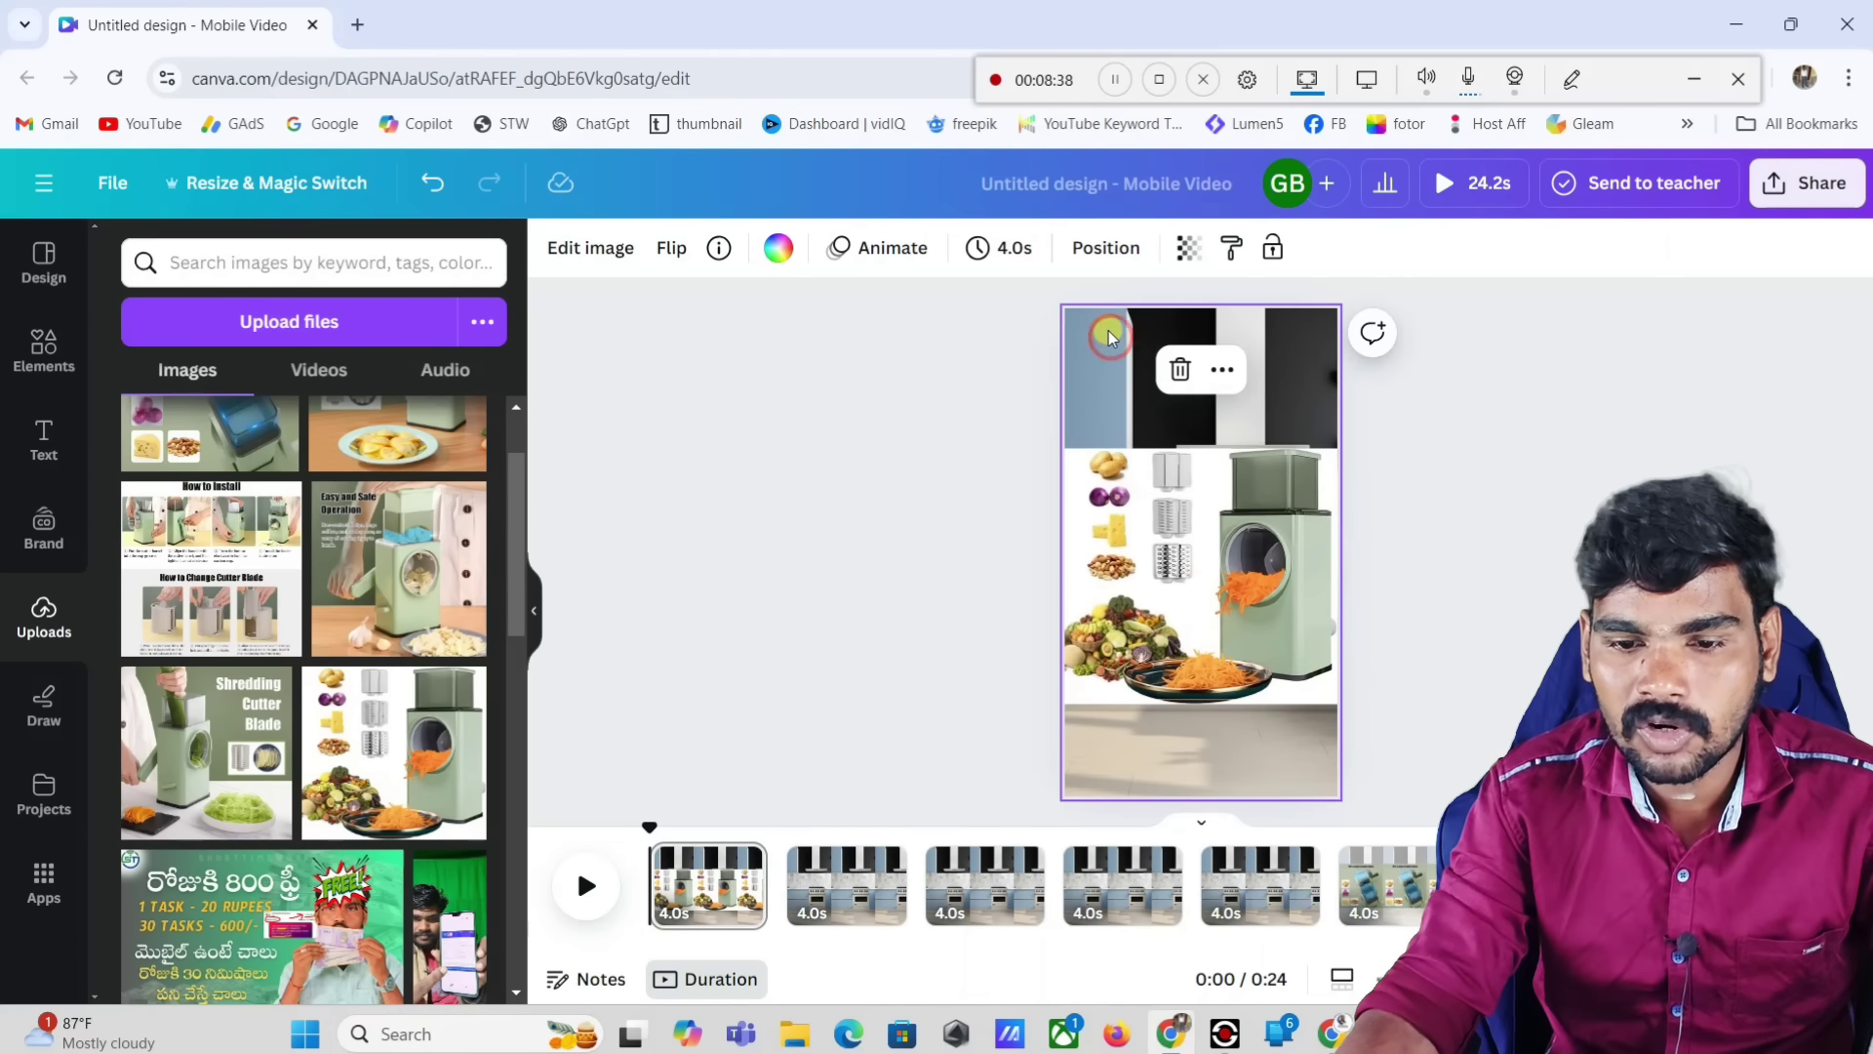
left_click(1185, 249)
left_click_drag(1112, 350, 1031, 380)
left_click(882, 531)
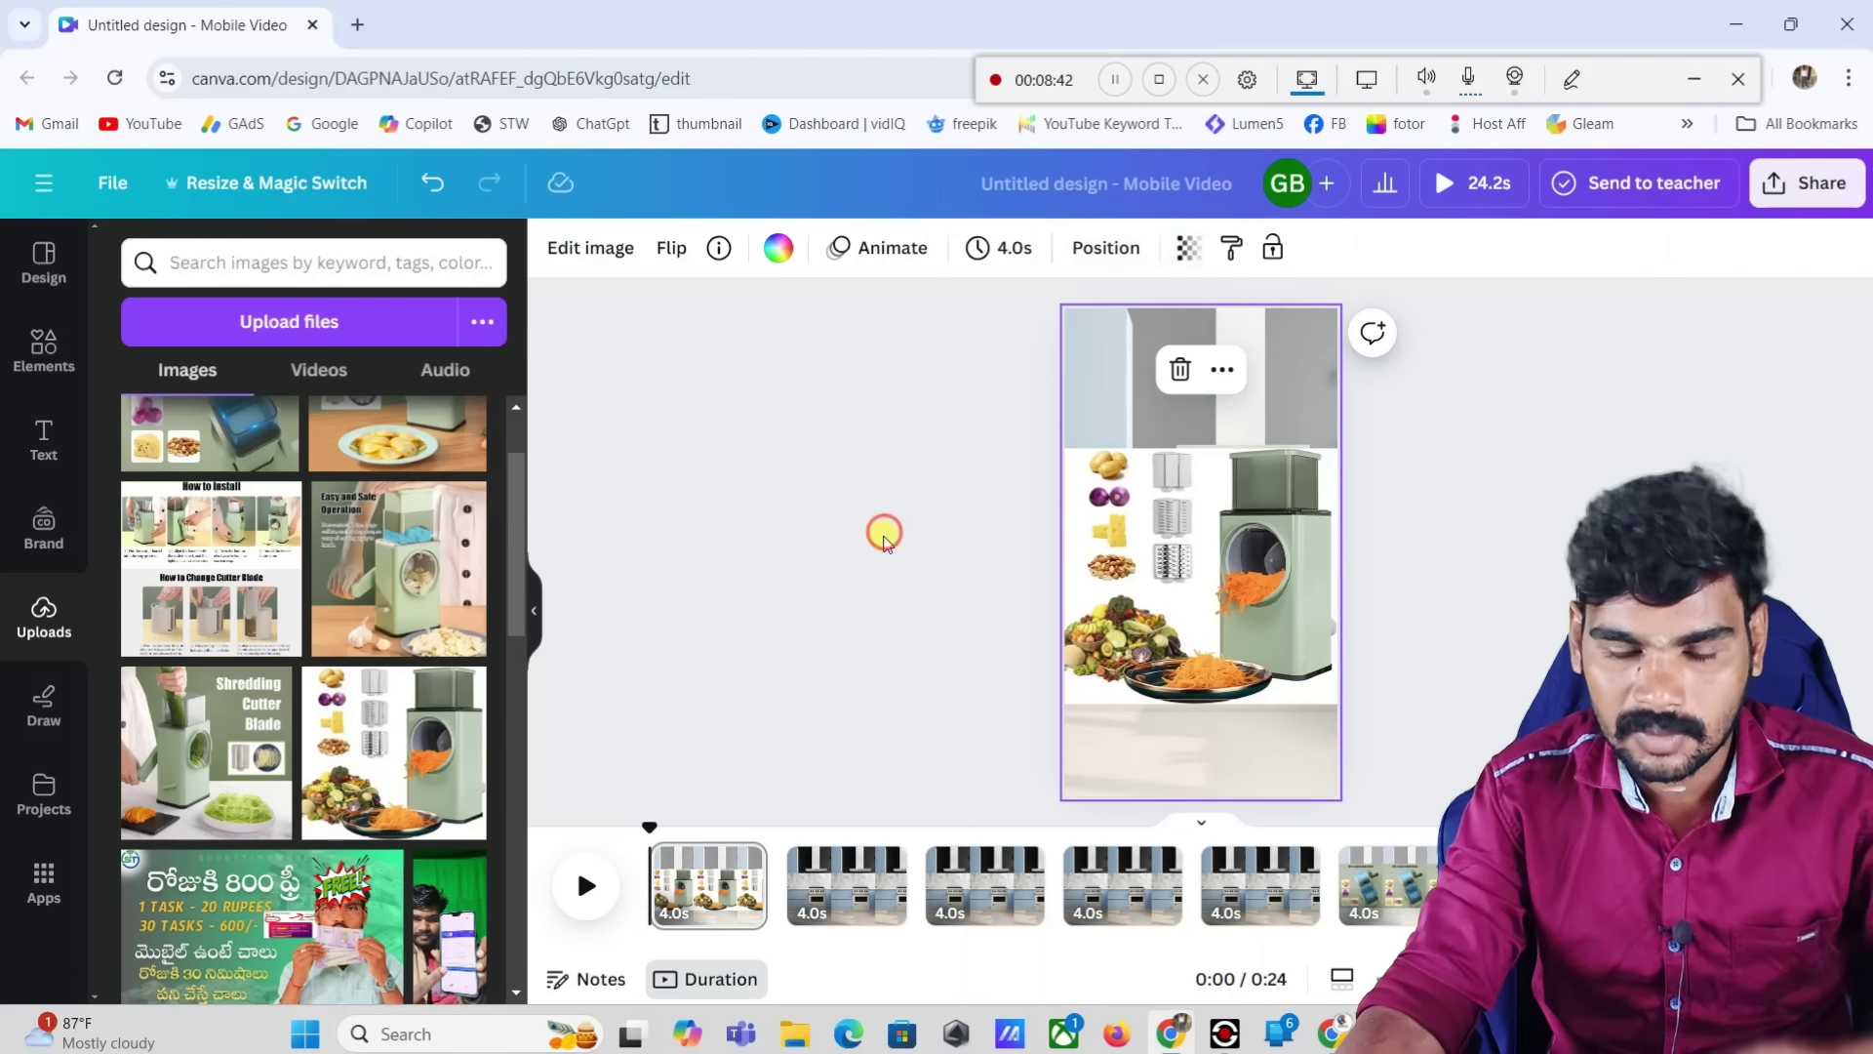
Step: Apply the Baseline photo animation to the grater image on the first page
left_click(1174, 524)
left_click(878, 250)
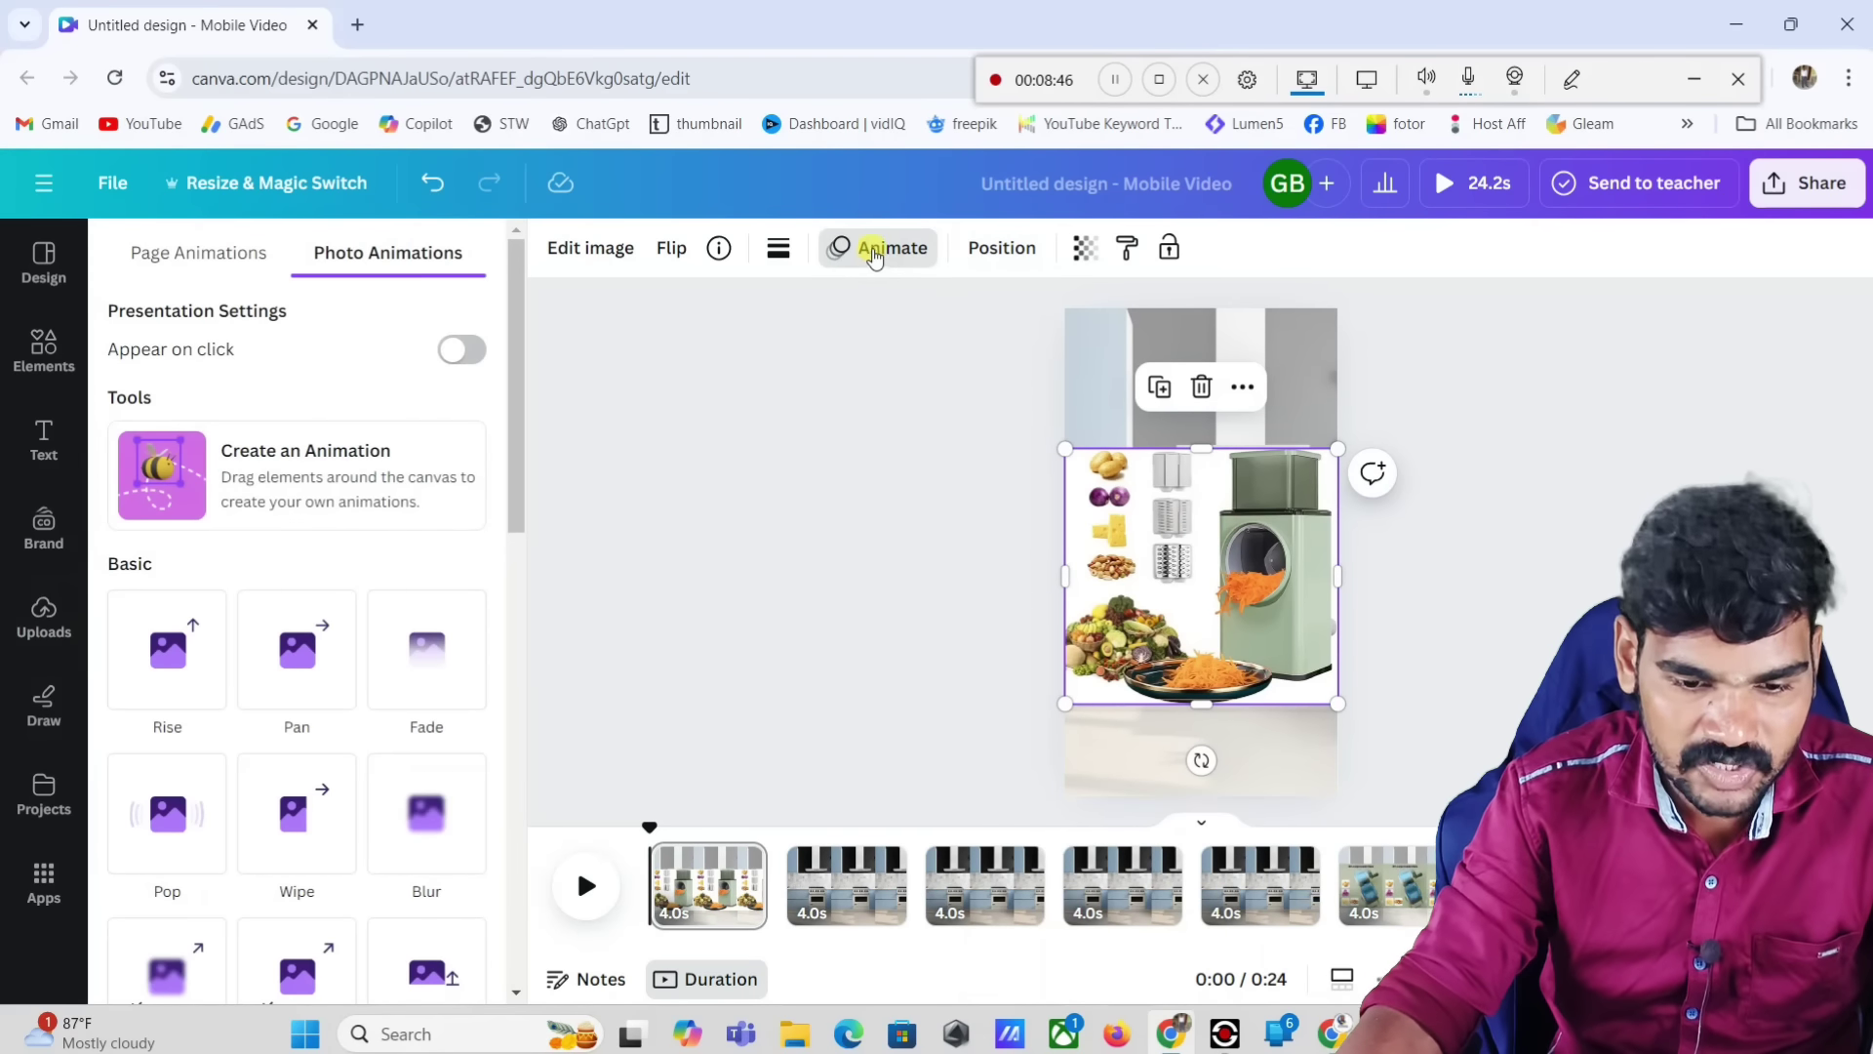
left_click(875, 255)
left_click(1188, 558)
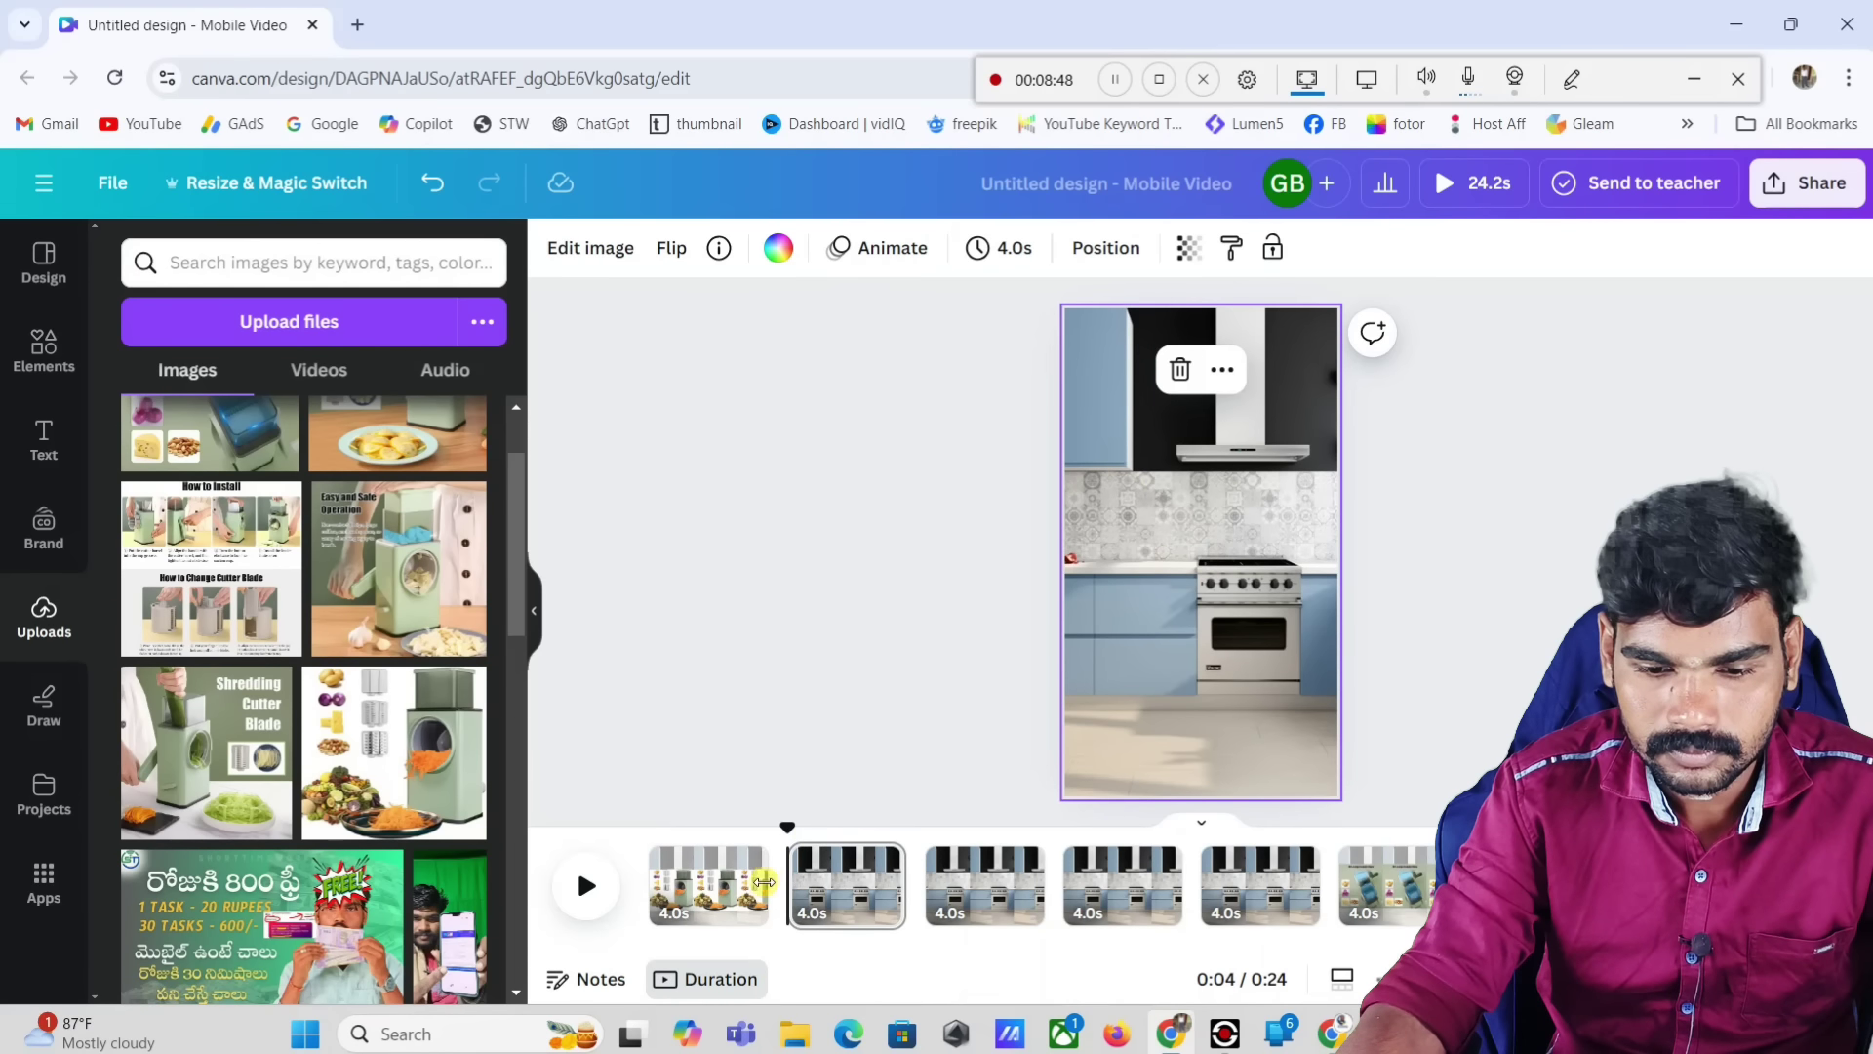
left_click(727, 883)
left_click(1132, 605)
left_click(911, 250)
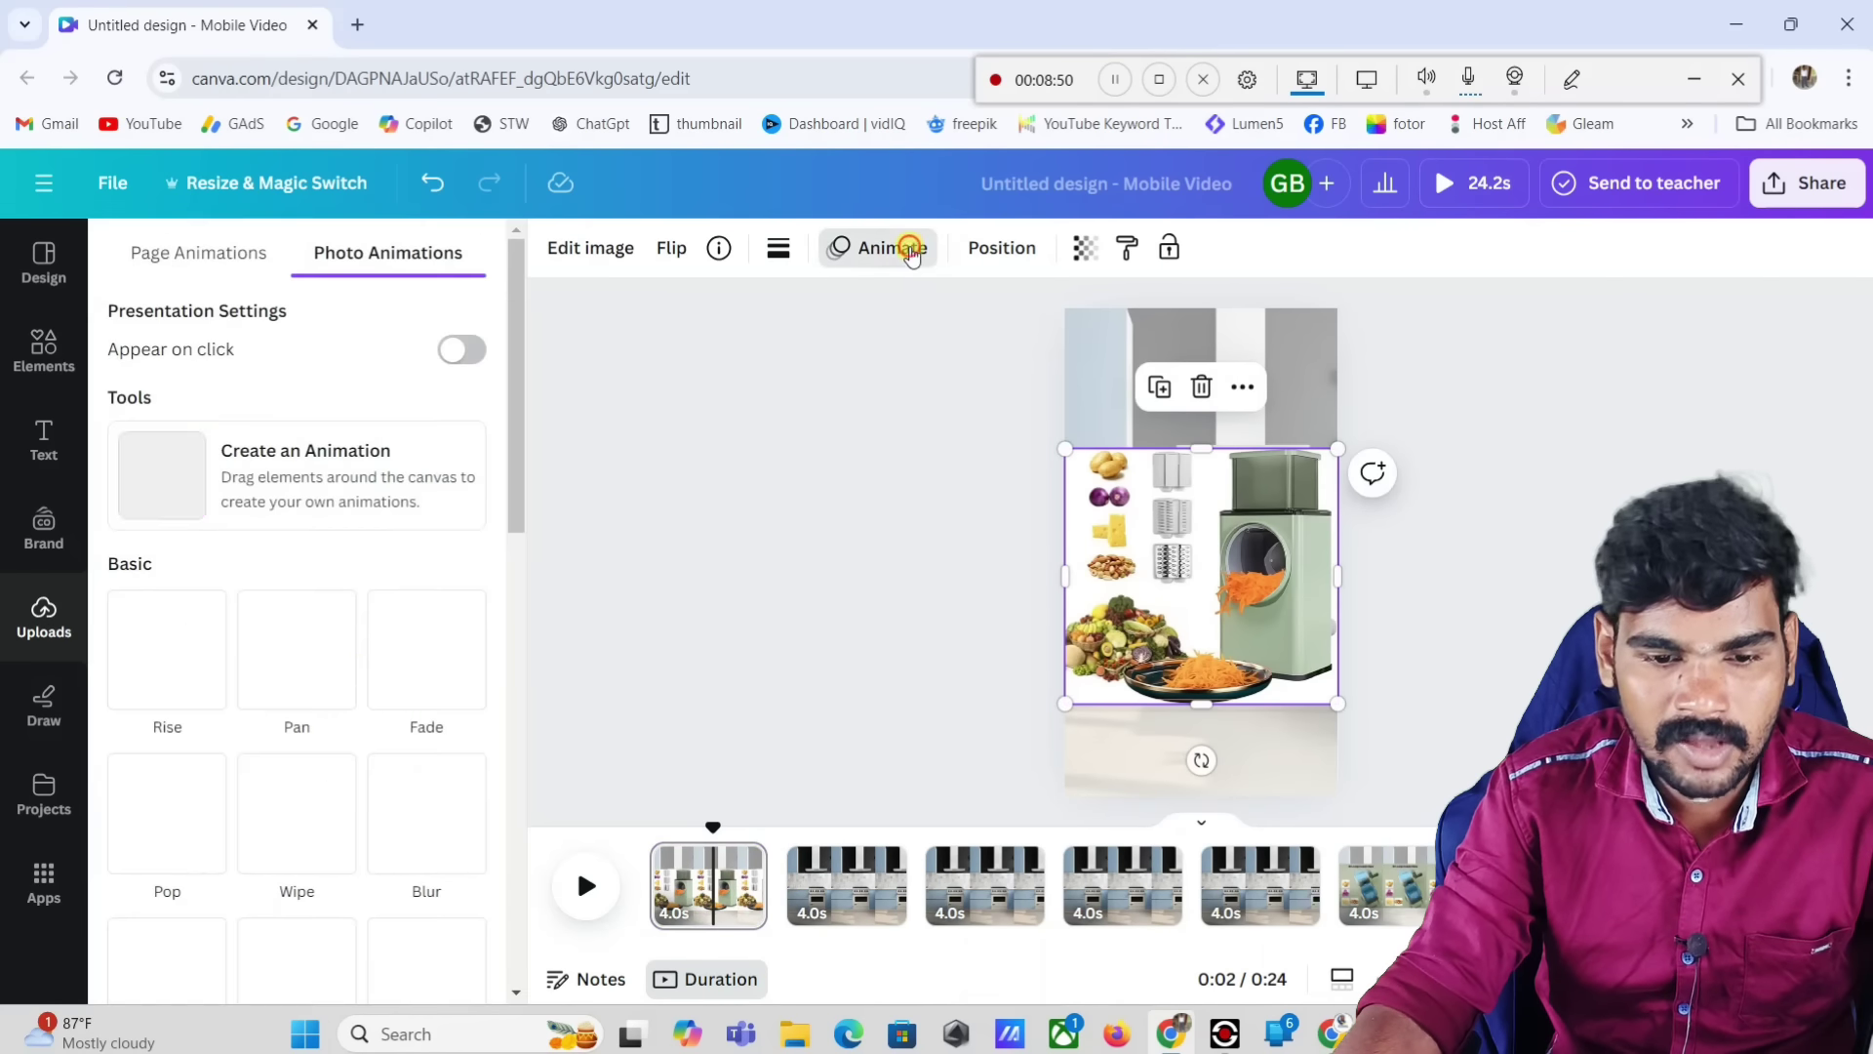
scroll(353, 662, "down", 5)
left_click(419, 512)
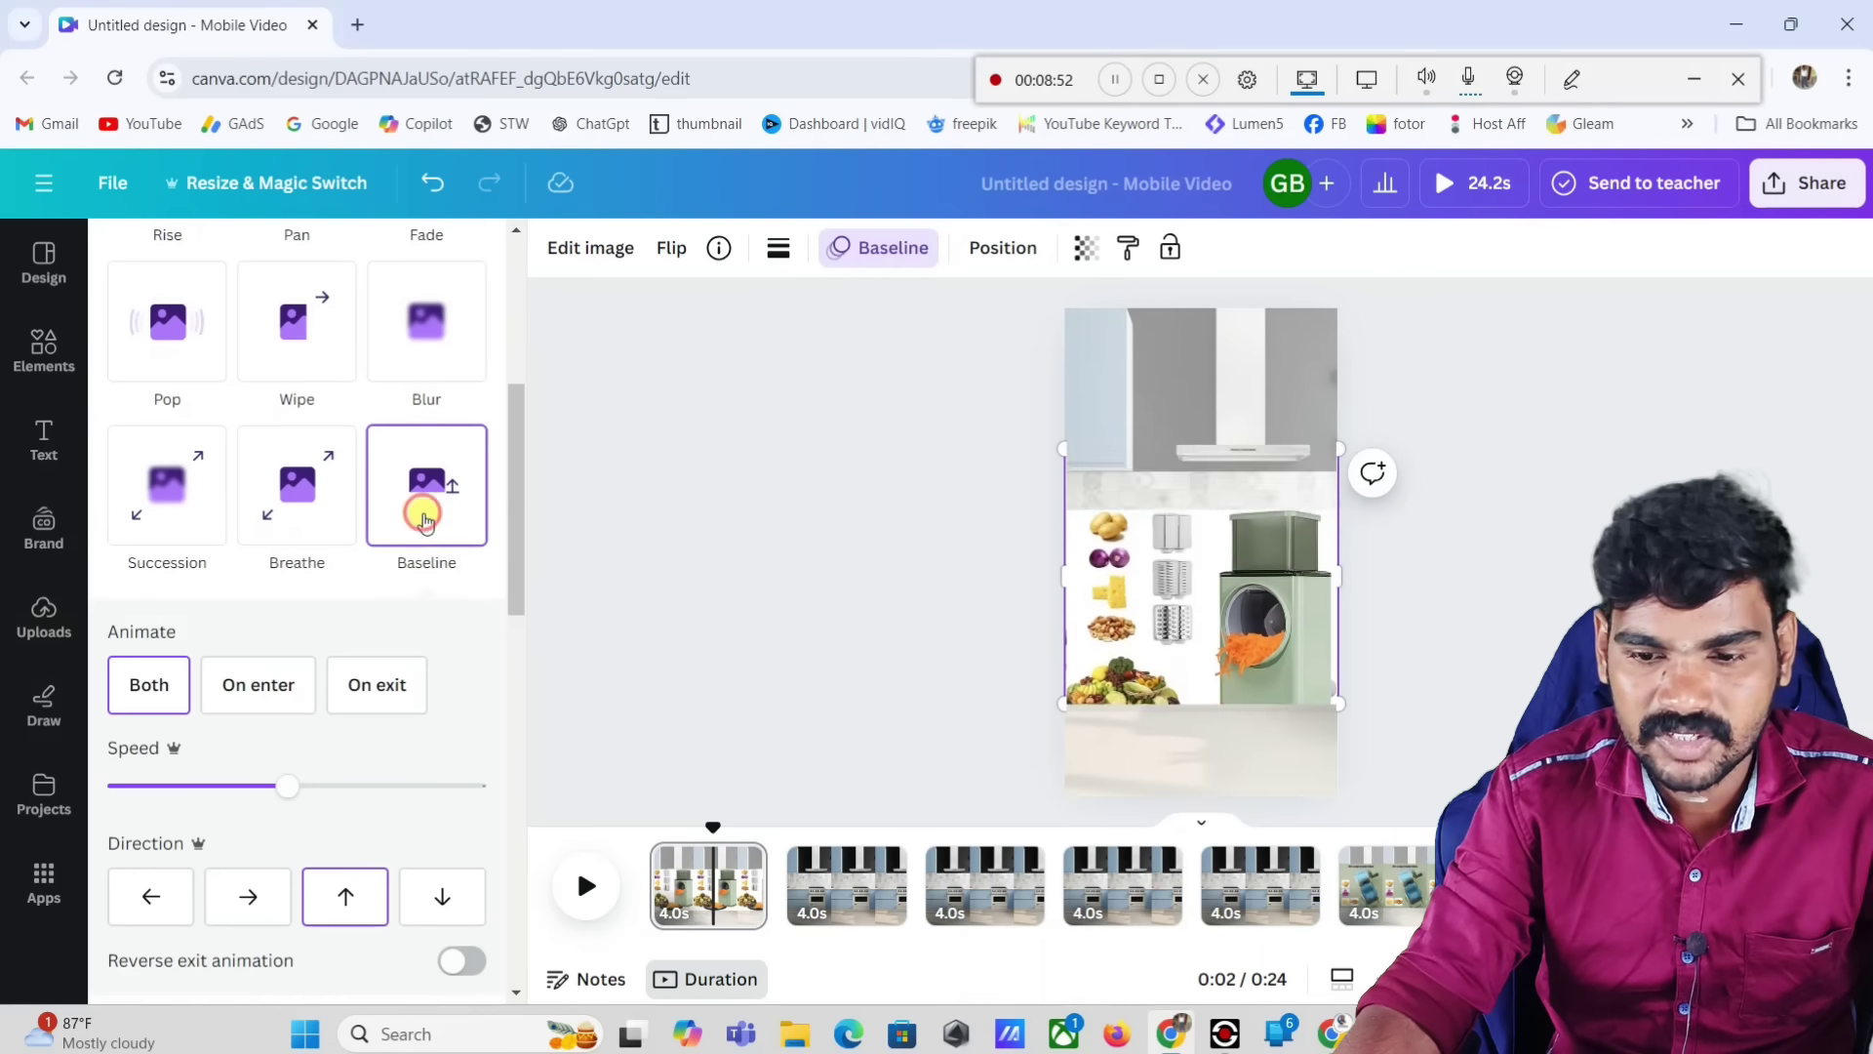
Step: Add the Shredding Cutter Blade image to the second page, align it with the page's left edge and enlarge it to 1,080 px wide
left_click(837, 896)
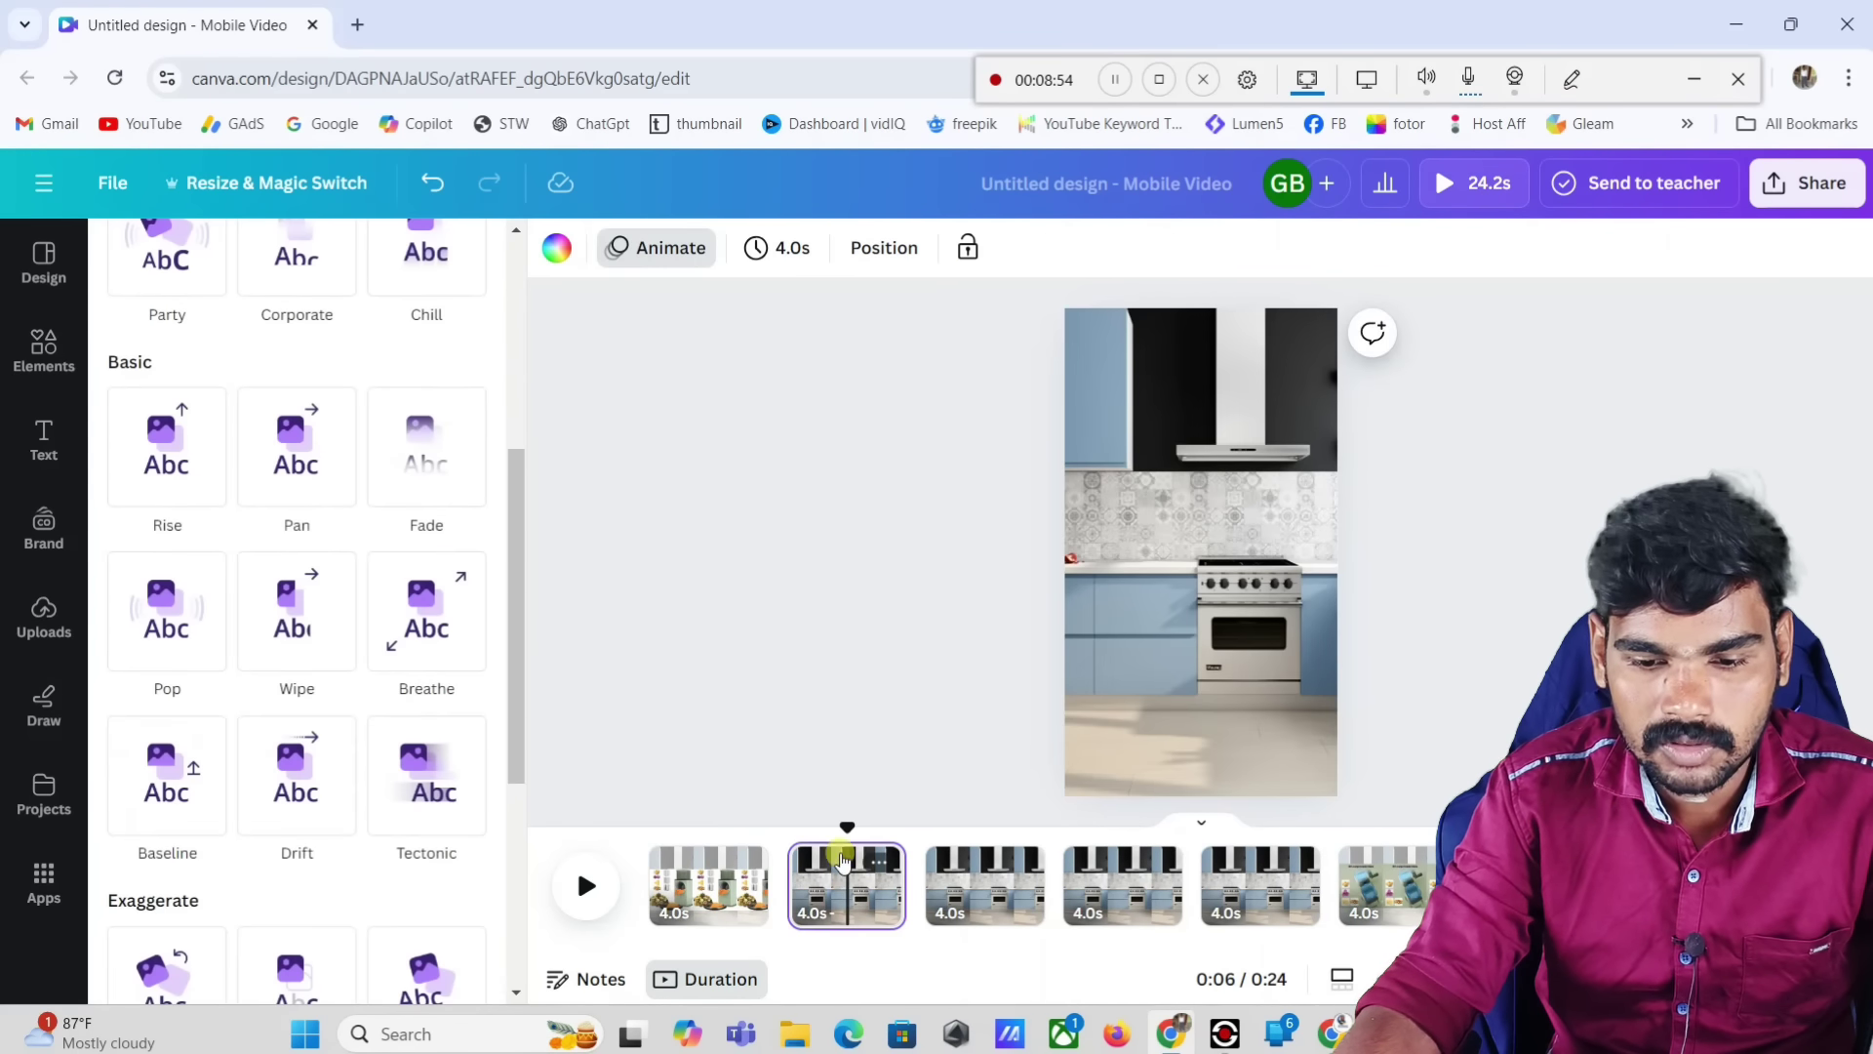
left_click(802, 829)
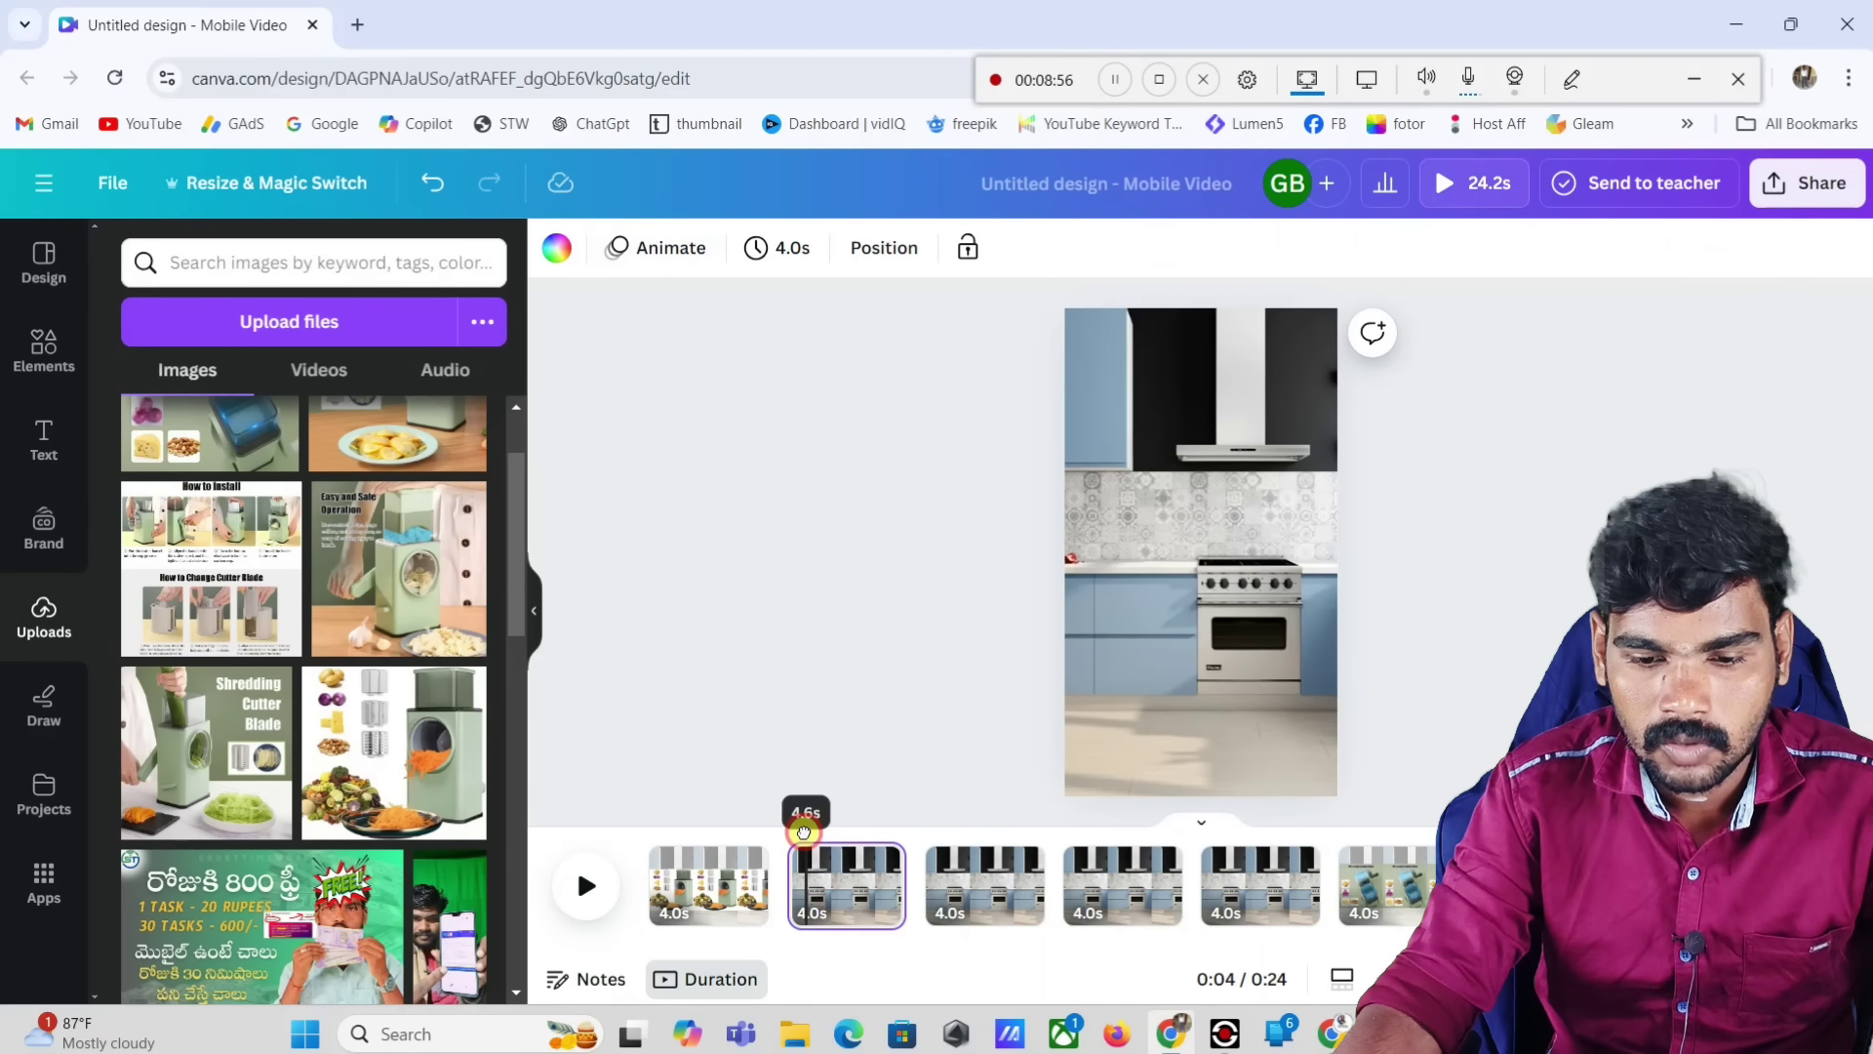
left_click(206, 730)
left_click_drag(1149, 563, 1101, 537)
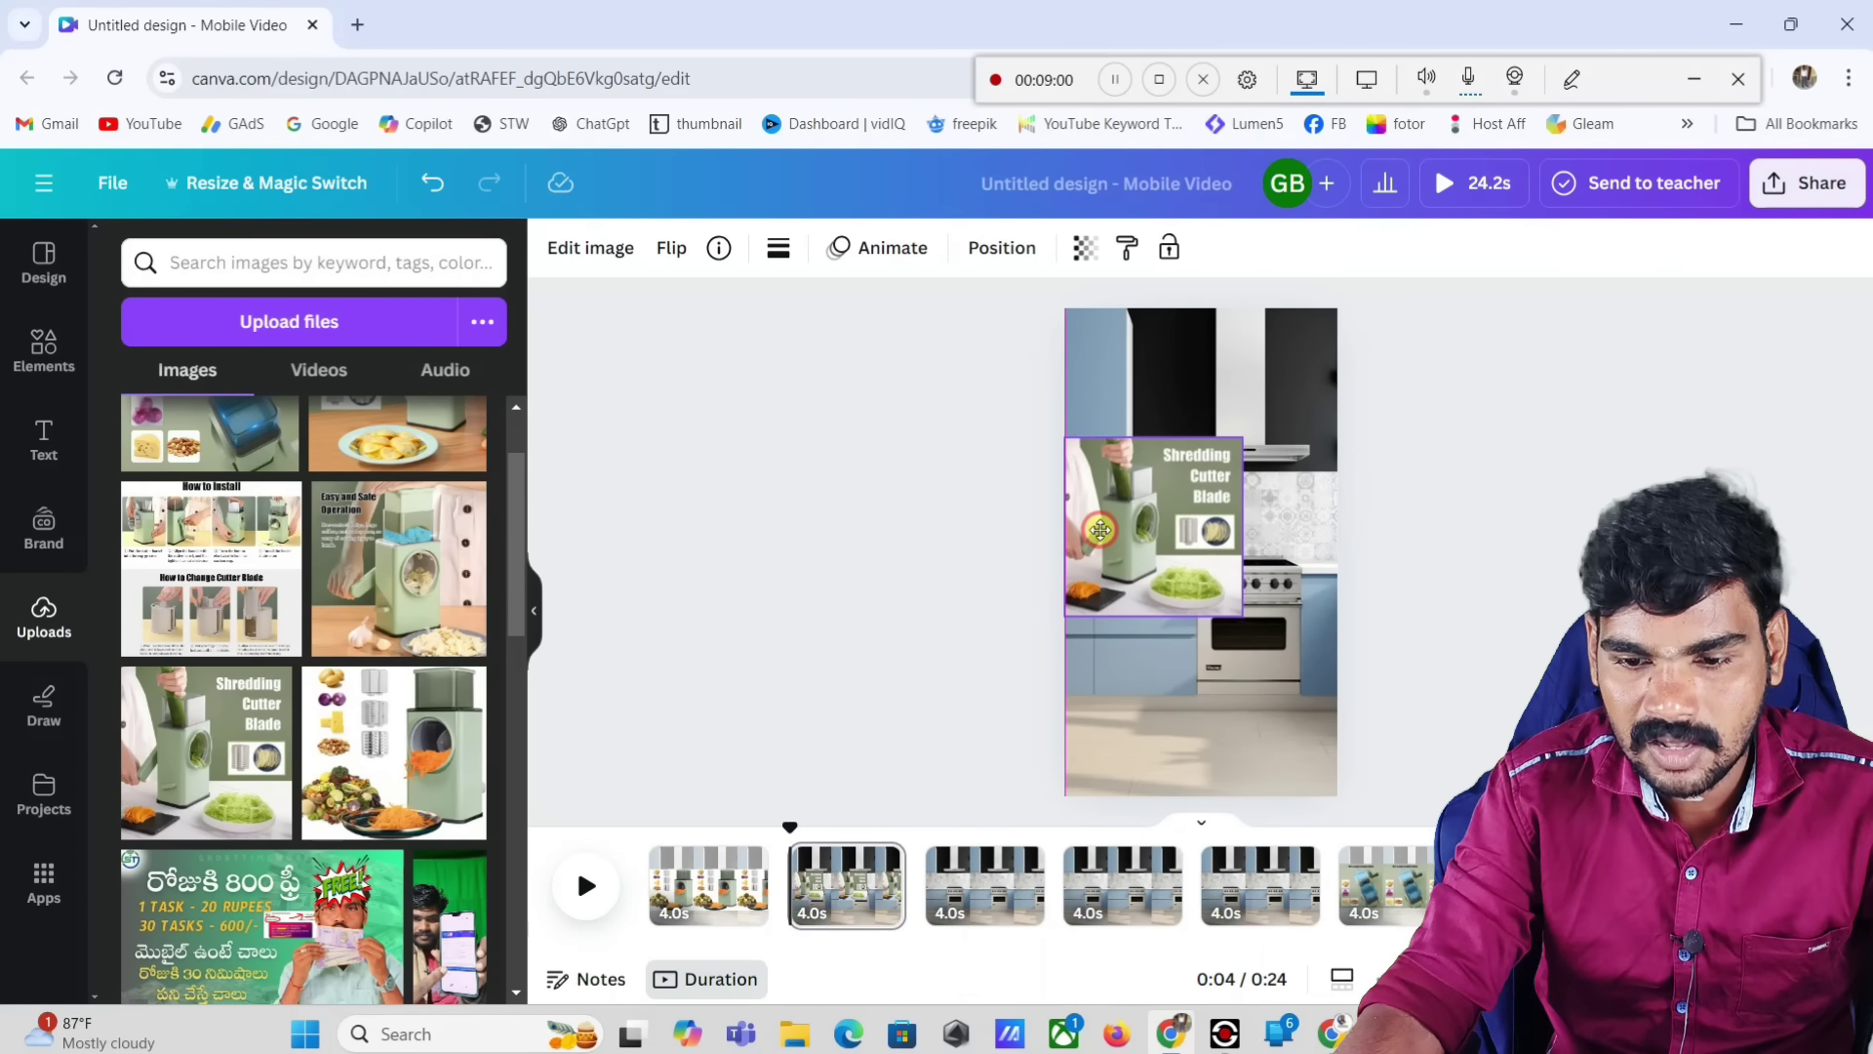
left_click_drag(1242, 616, 1351, 693)
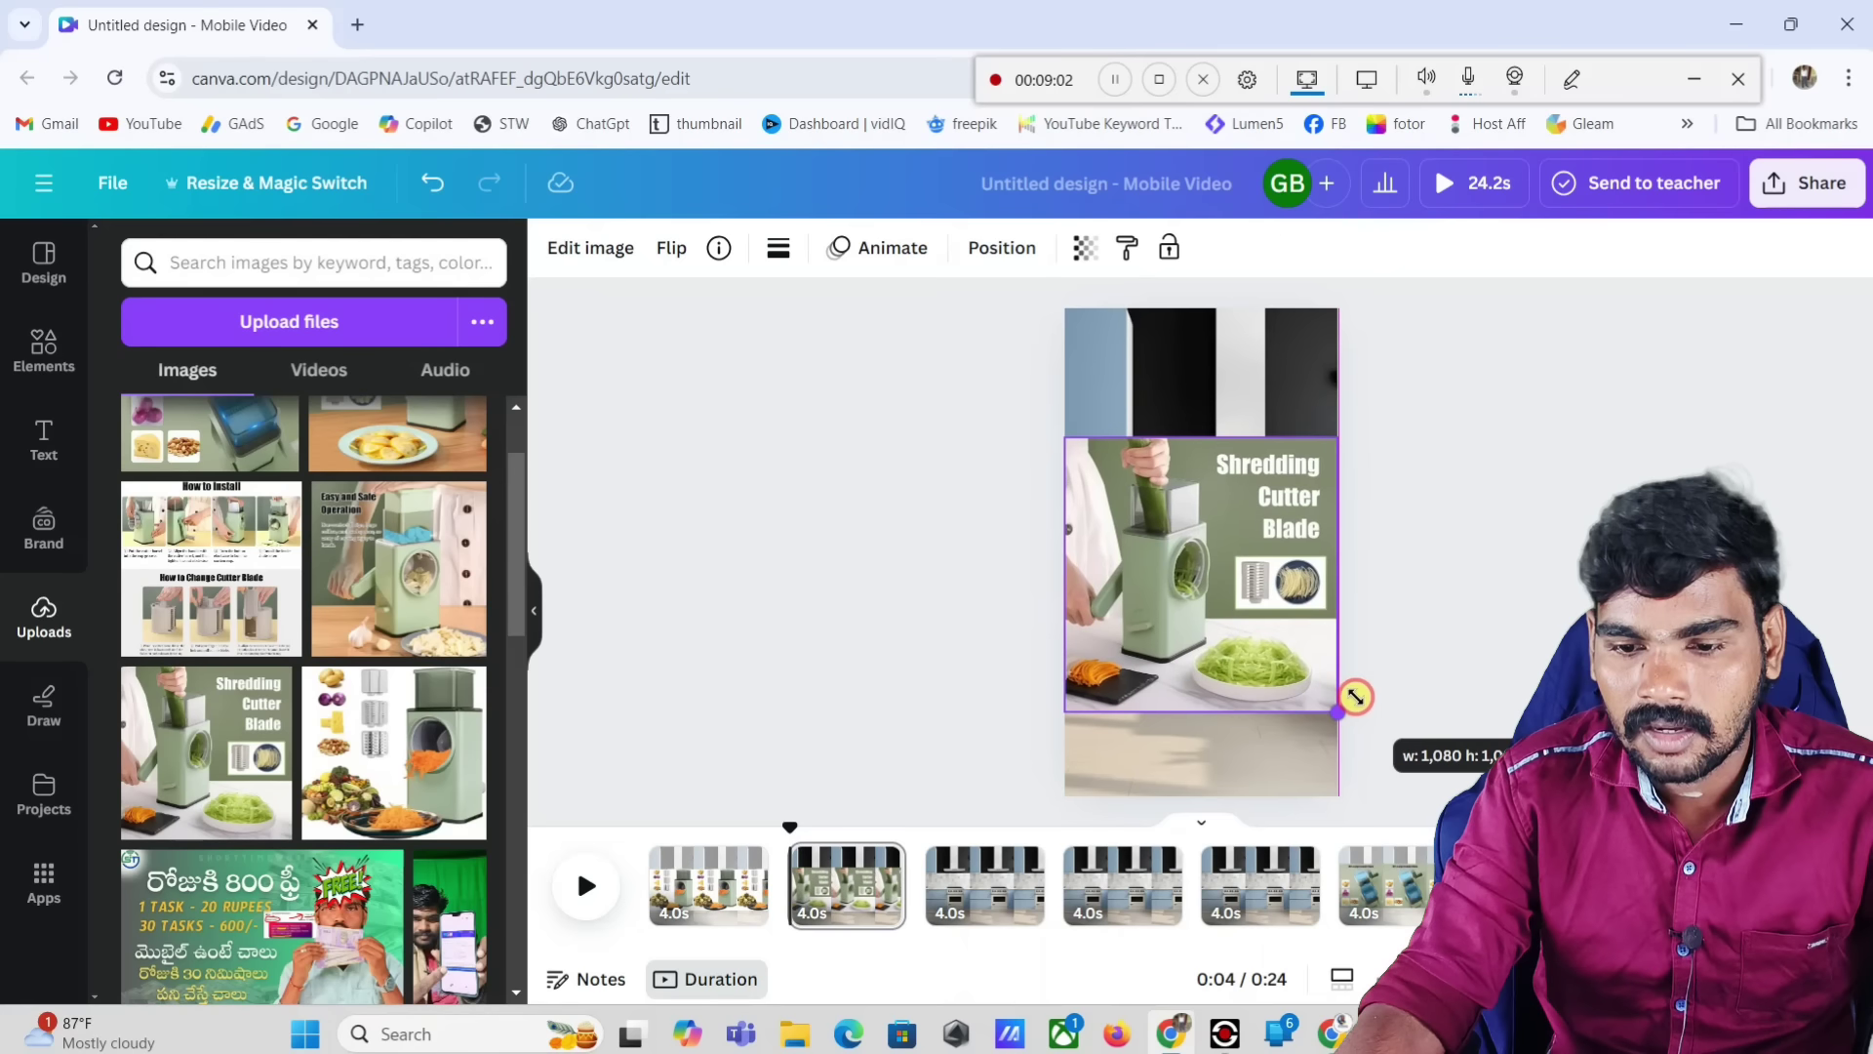
Step: Fade the second page's kitchen background by setting its transparency value to about 22
left_click(1242, 739)
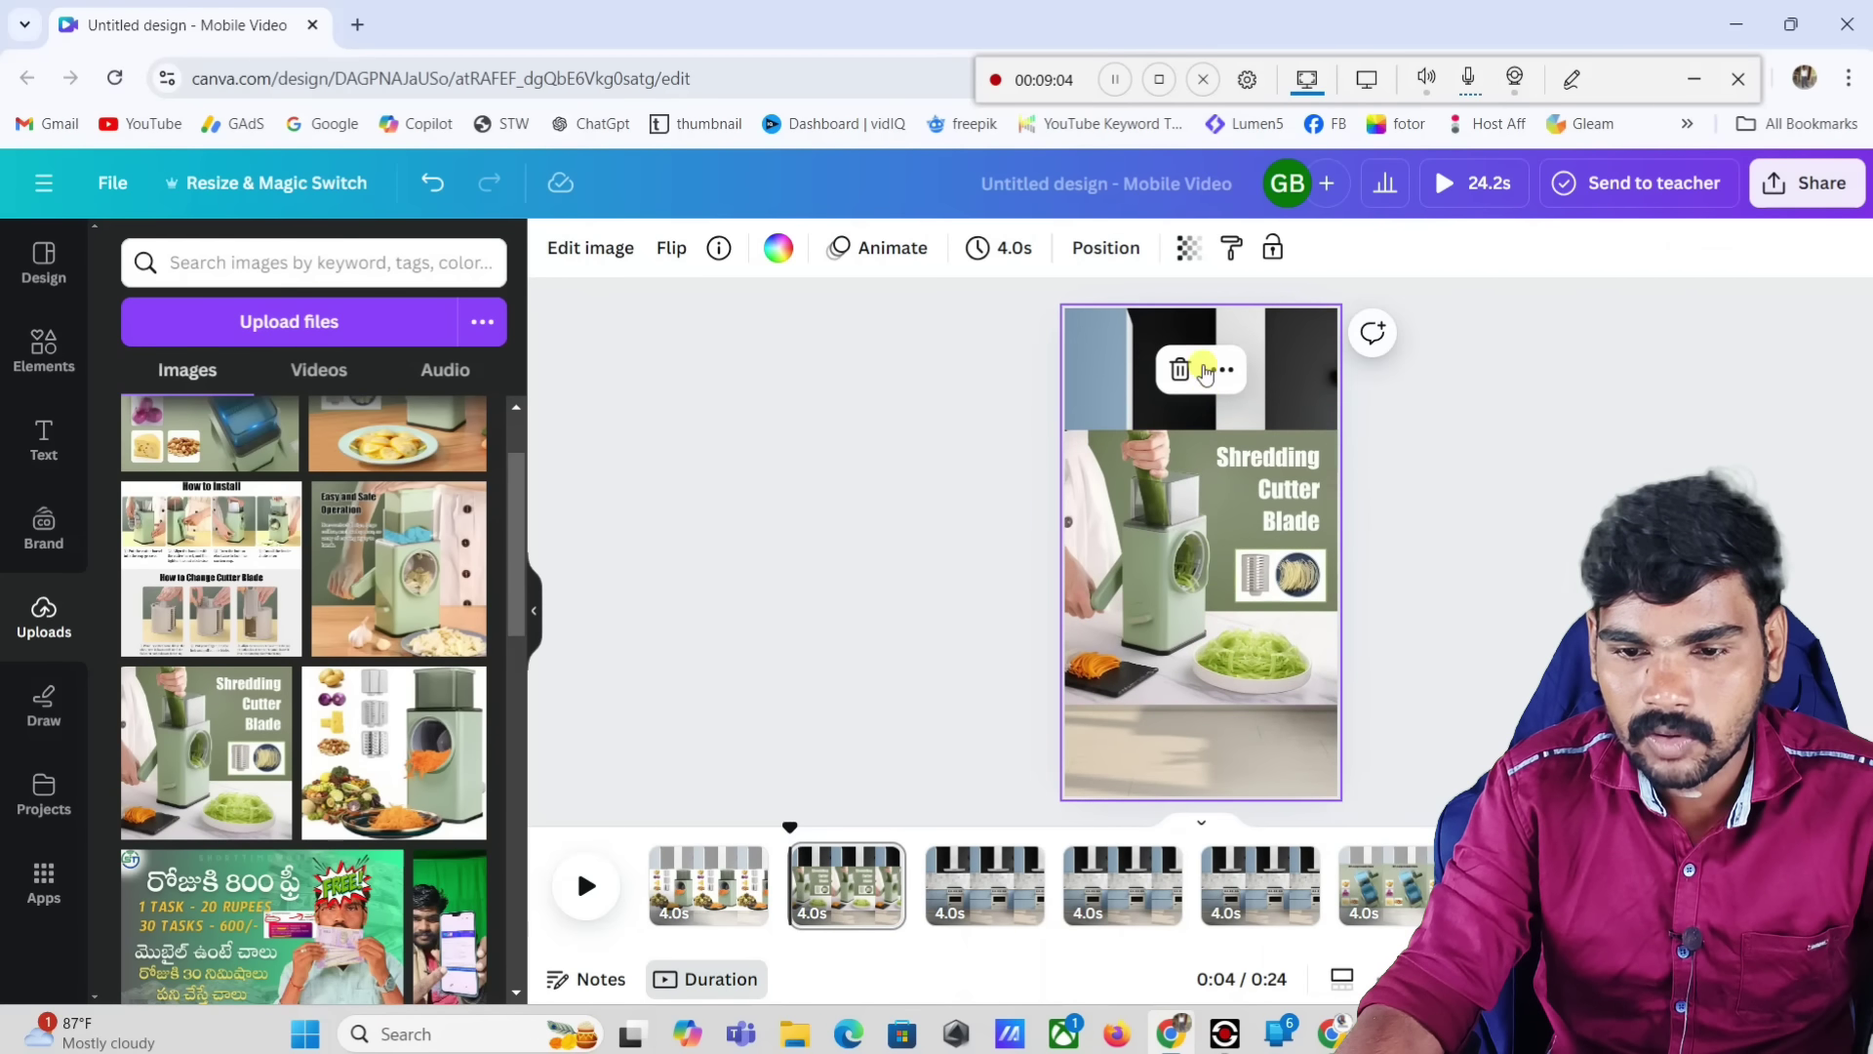
left_click(1189, 250)
left_click_drag(1087, 364, 999, 373)
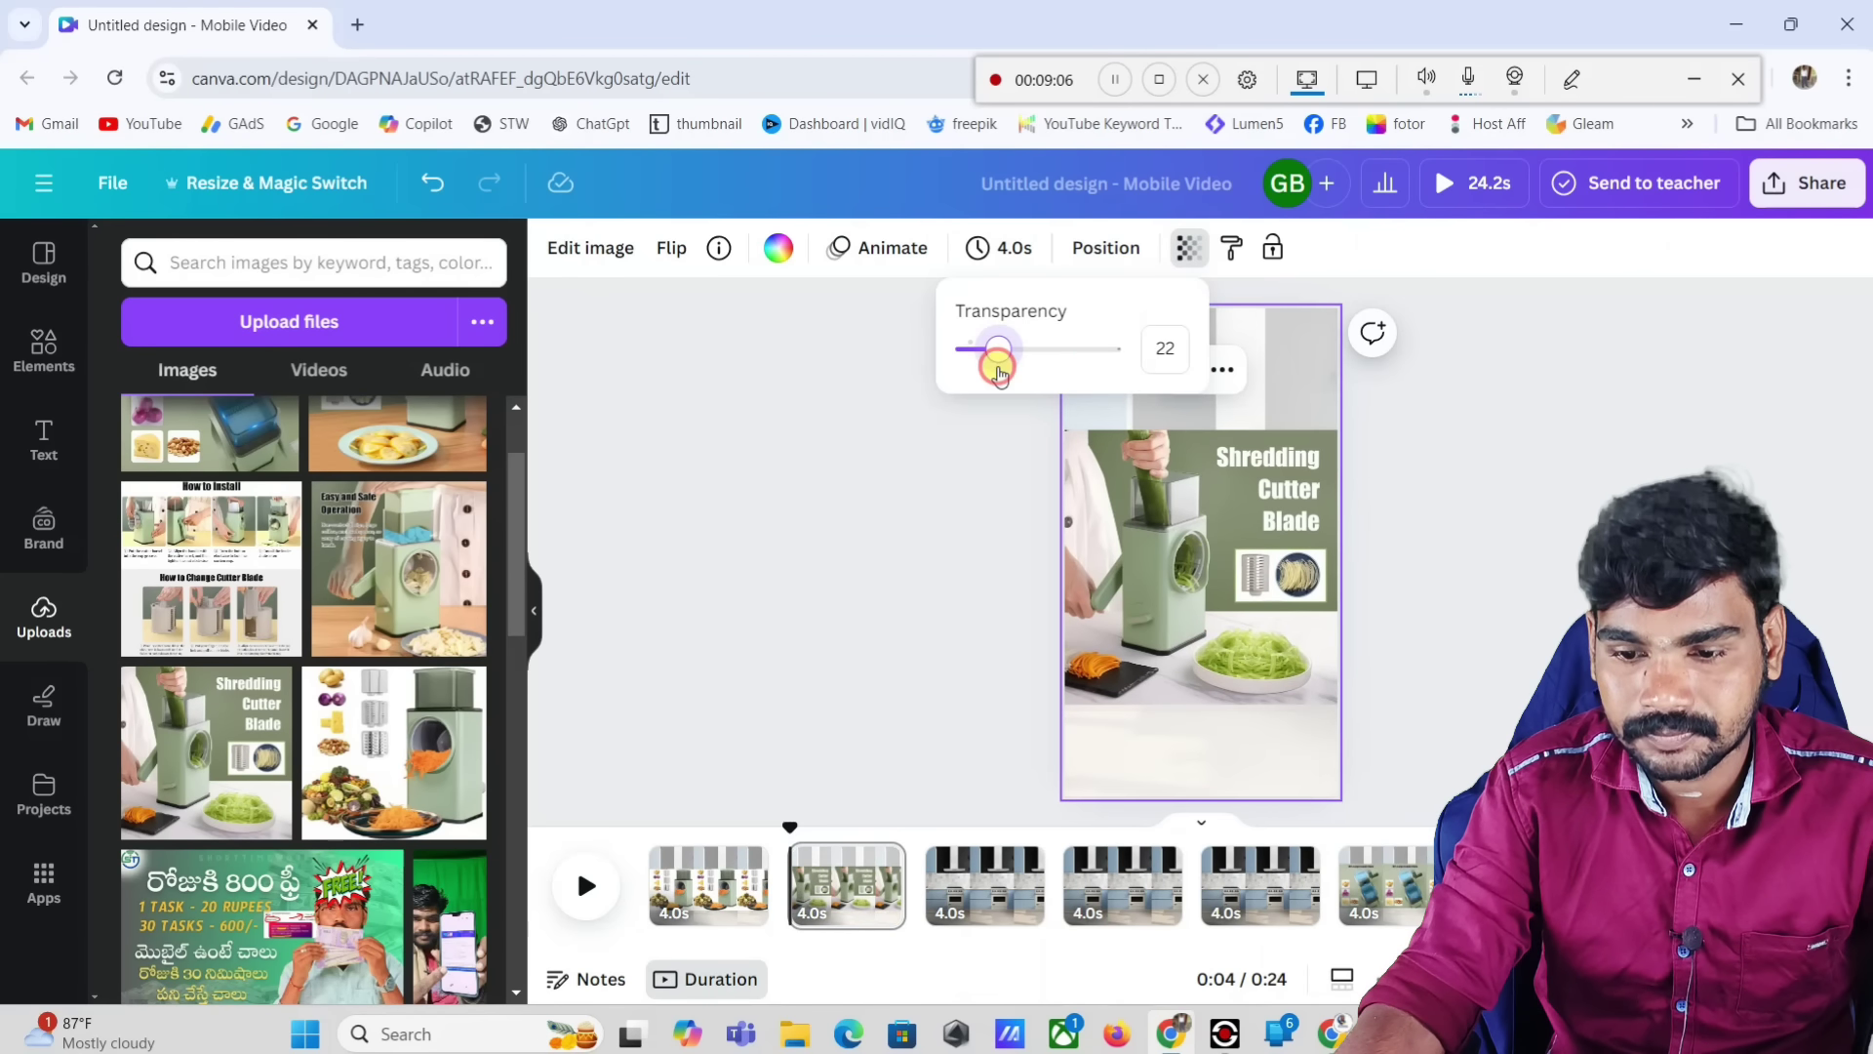
left_click(957, 481)
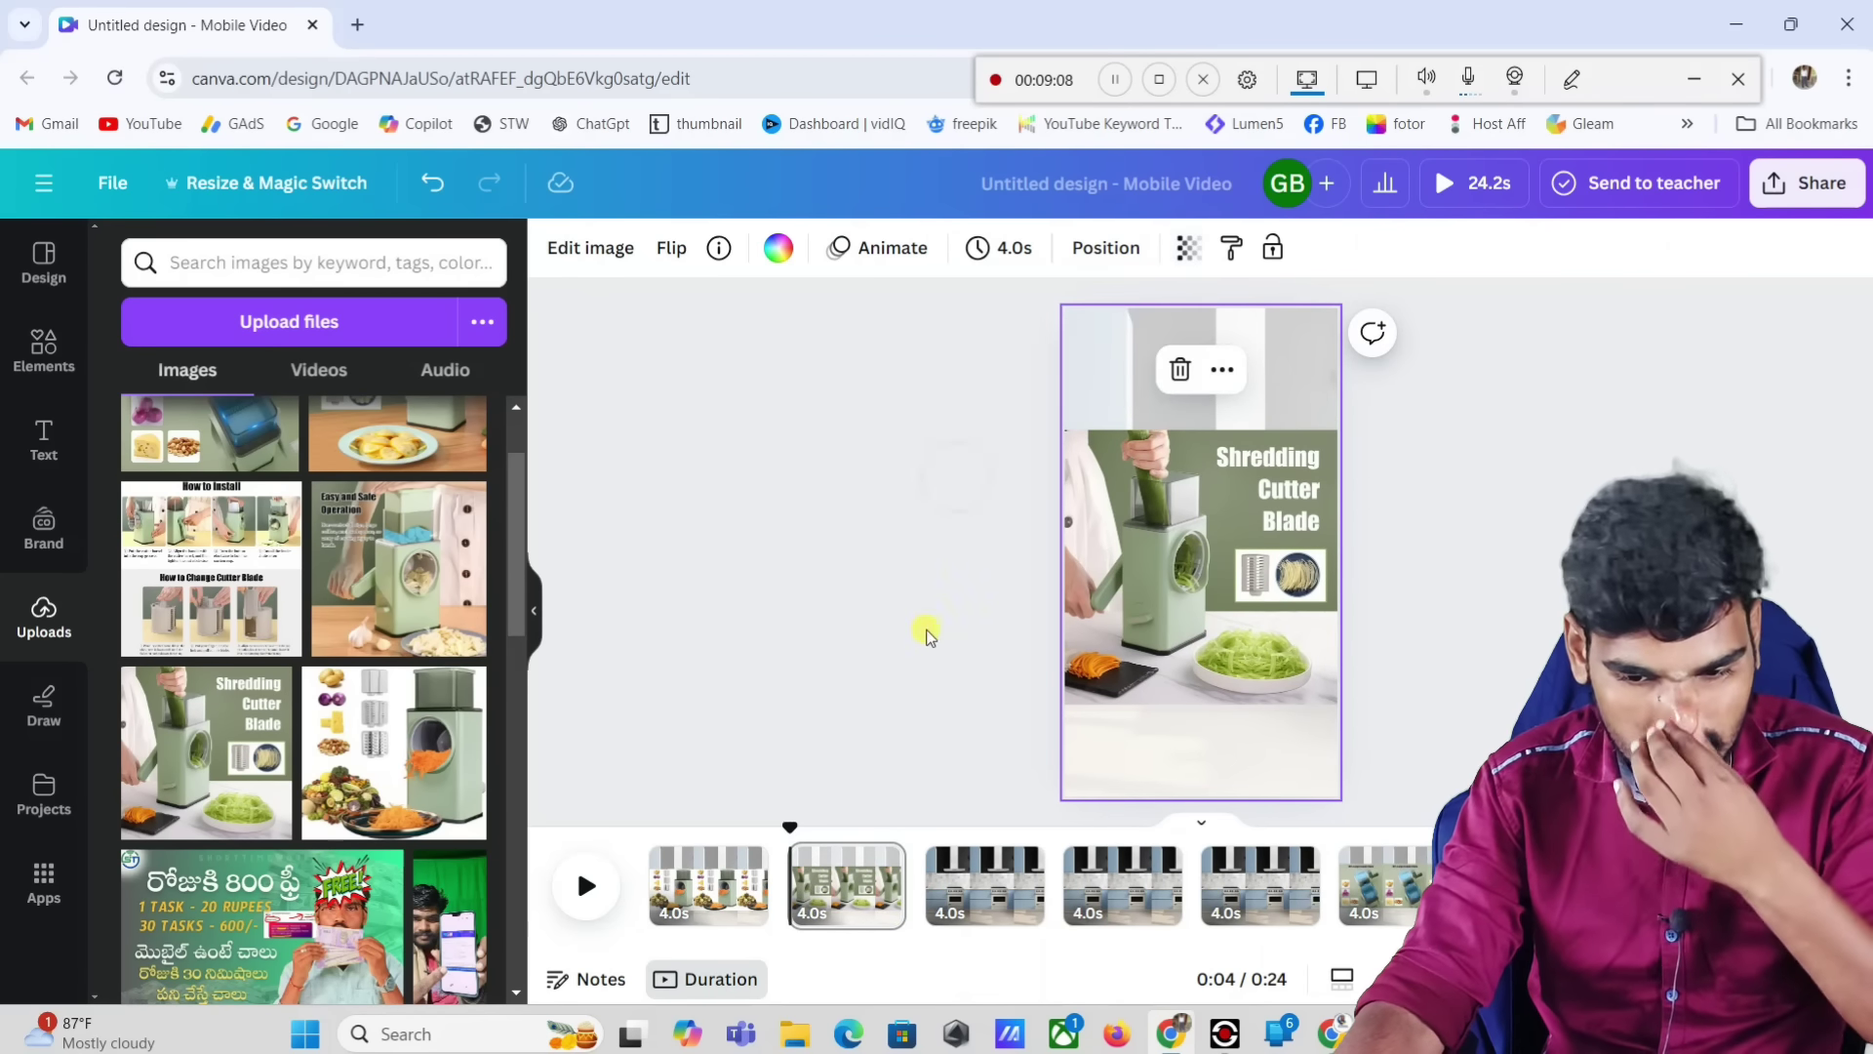
Step: Add the Easy and Safe Operation image to the third page, align it with the page's left edge and enlarge it to full page width
left_click(981, 883)
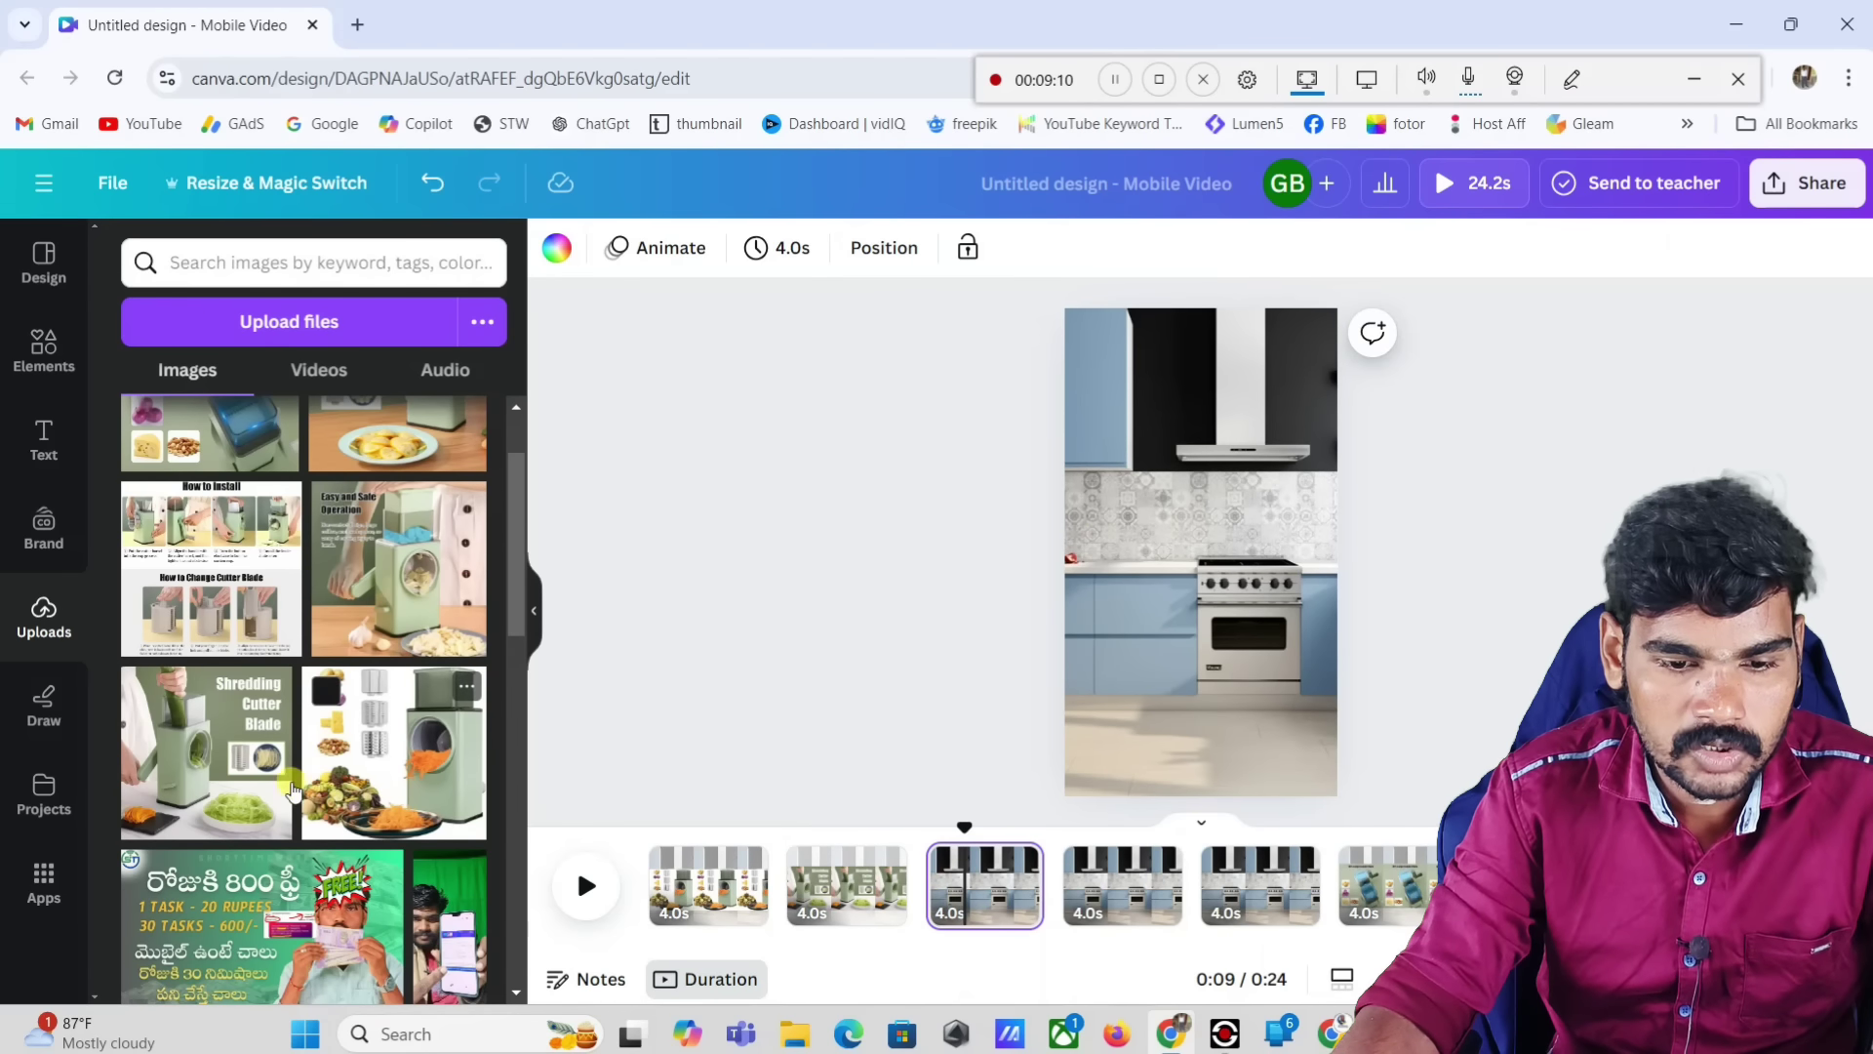
left_click(336, 507)
left_click_drag(1181, 537, 1136, 498)
left_click_drag(1243, 599, 1341, 690)
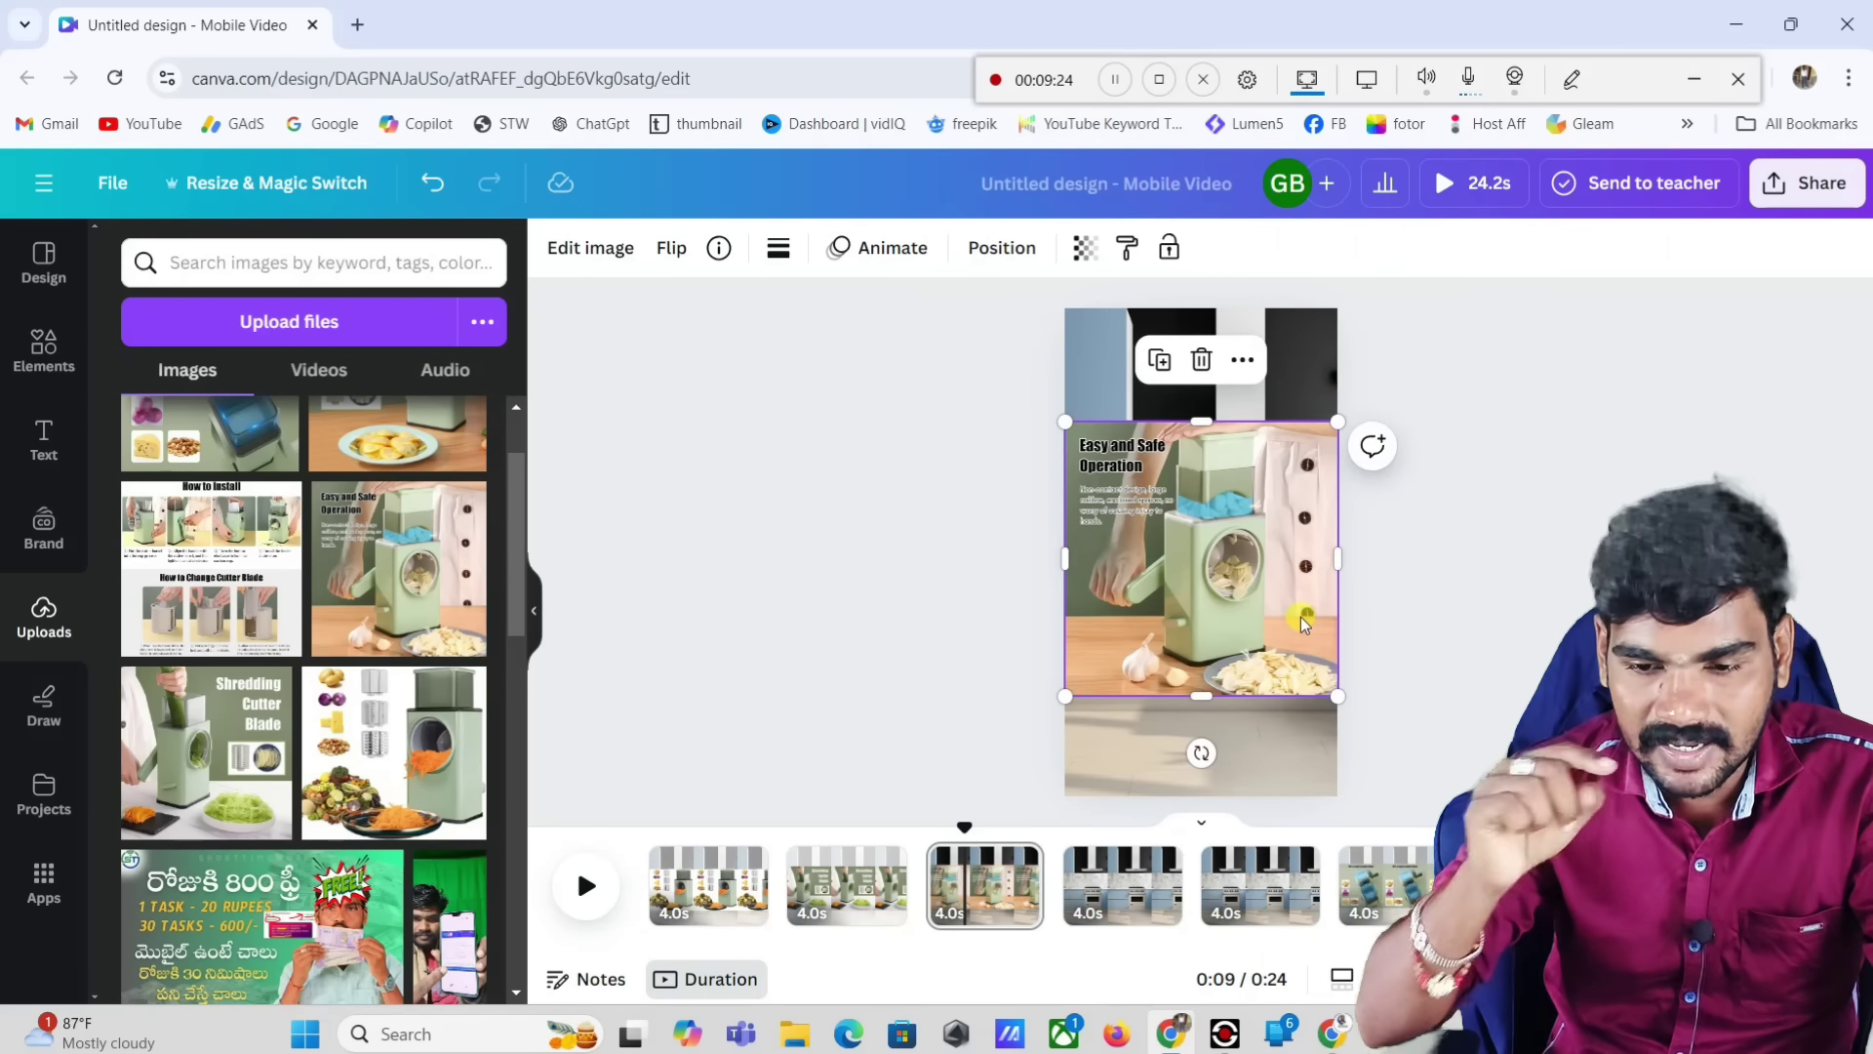
Step: Fade the third page's kitchen background by setting its transparency value to about 30
left_click(1321, 343)
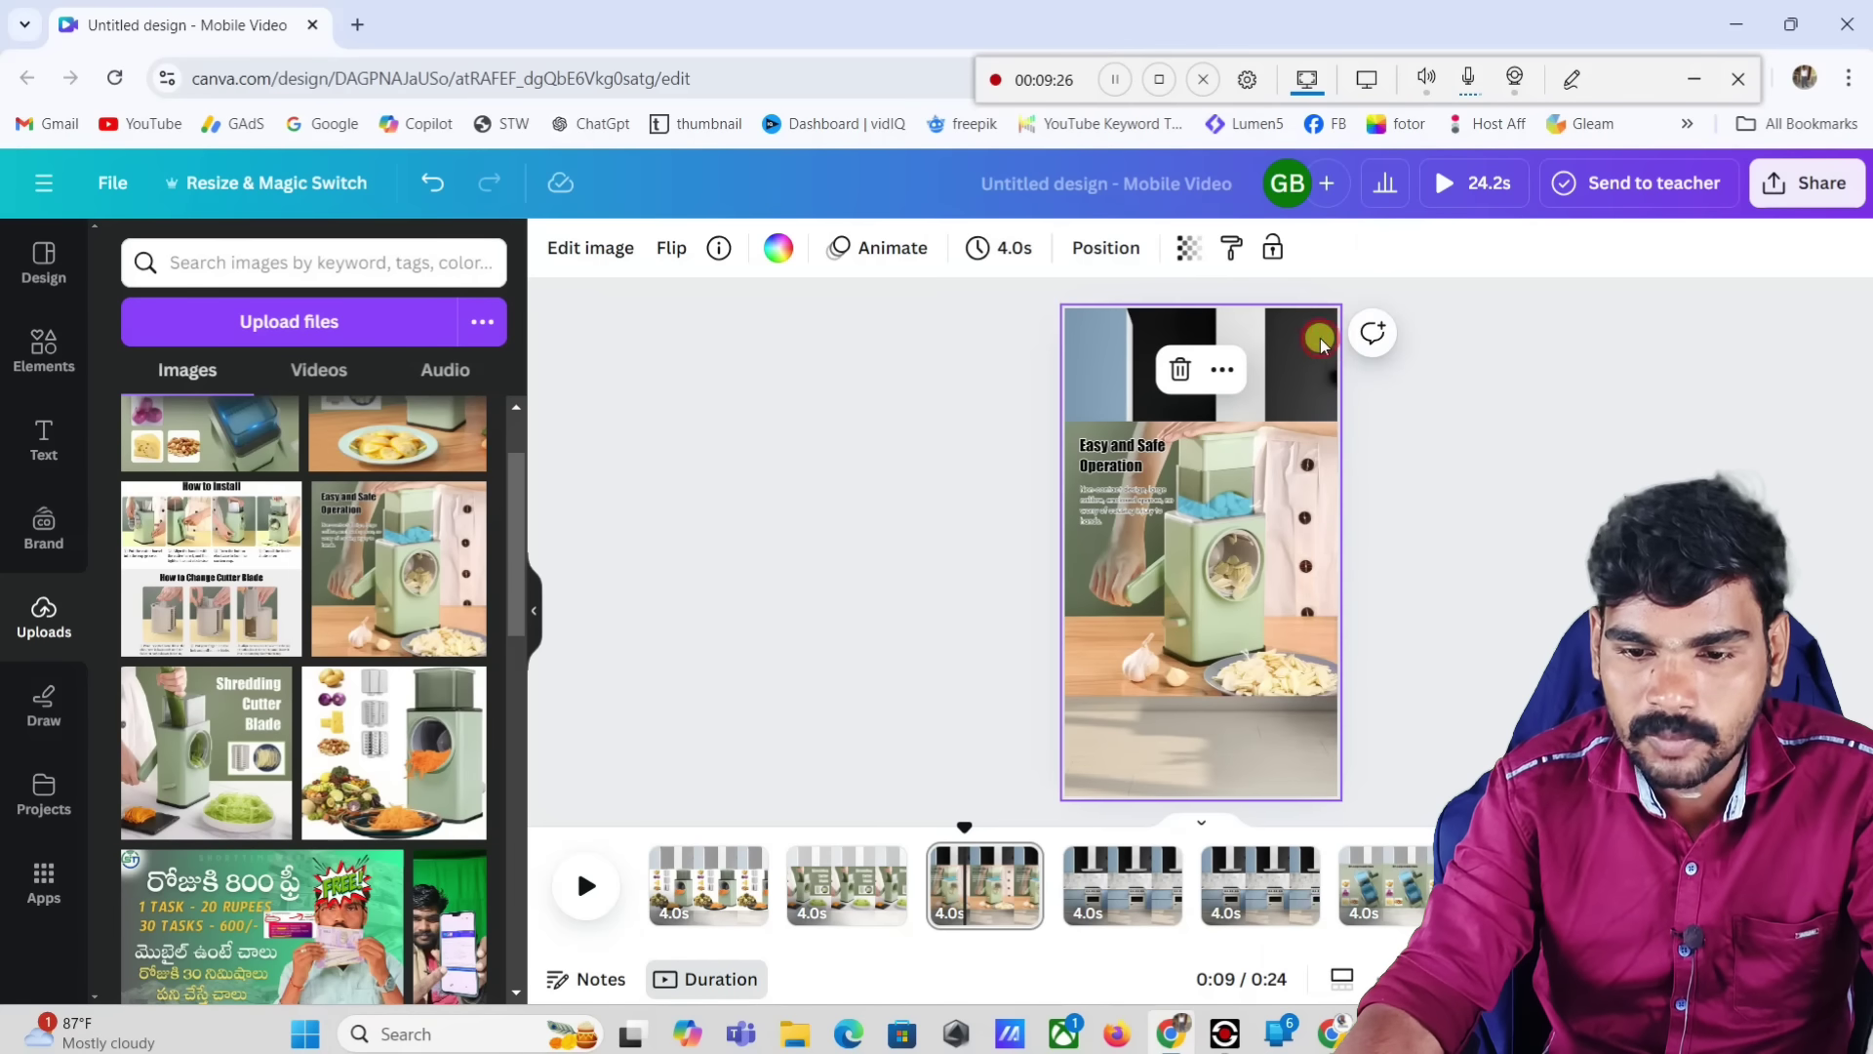
left_click(1180, 254)
left_click_drag(1119, 348, 1011, 374)
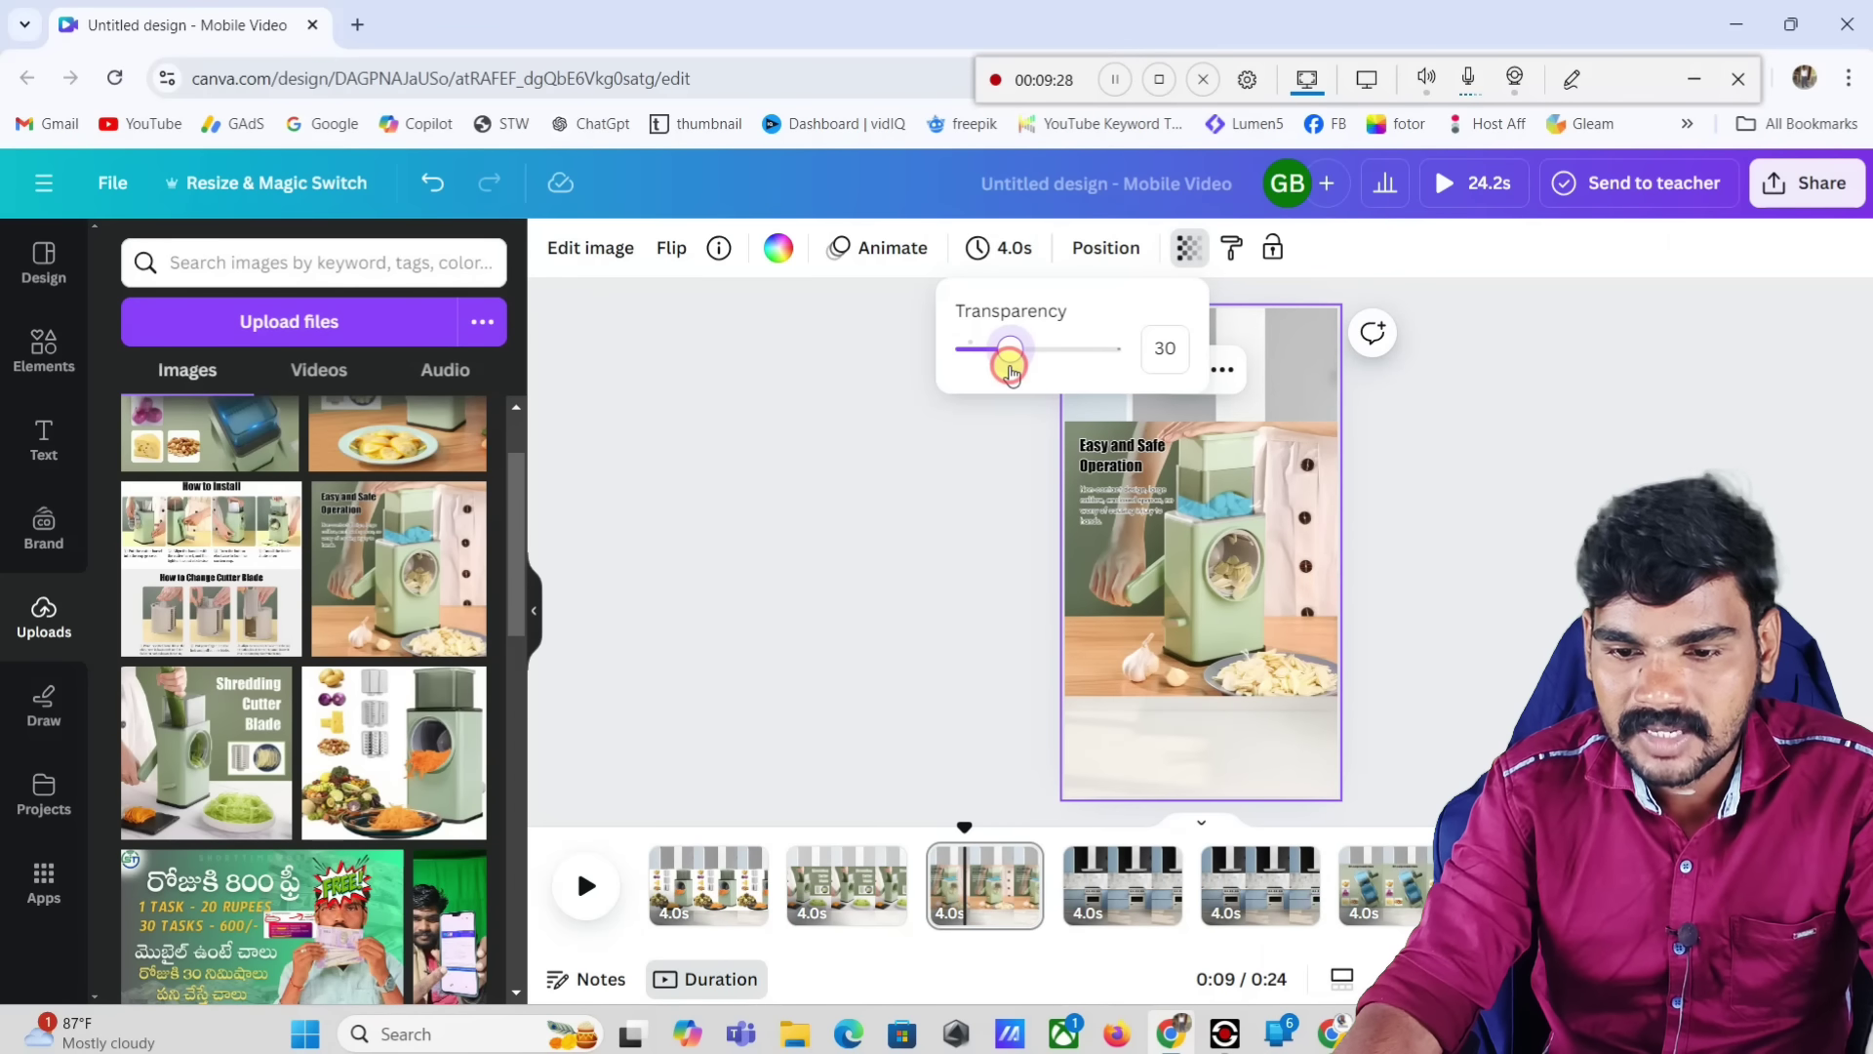
Step: Try the Wipe photo animation on the third page's grater image and settle on Pop, for both enter and exit
left_click(1278, 559)
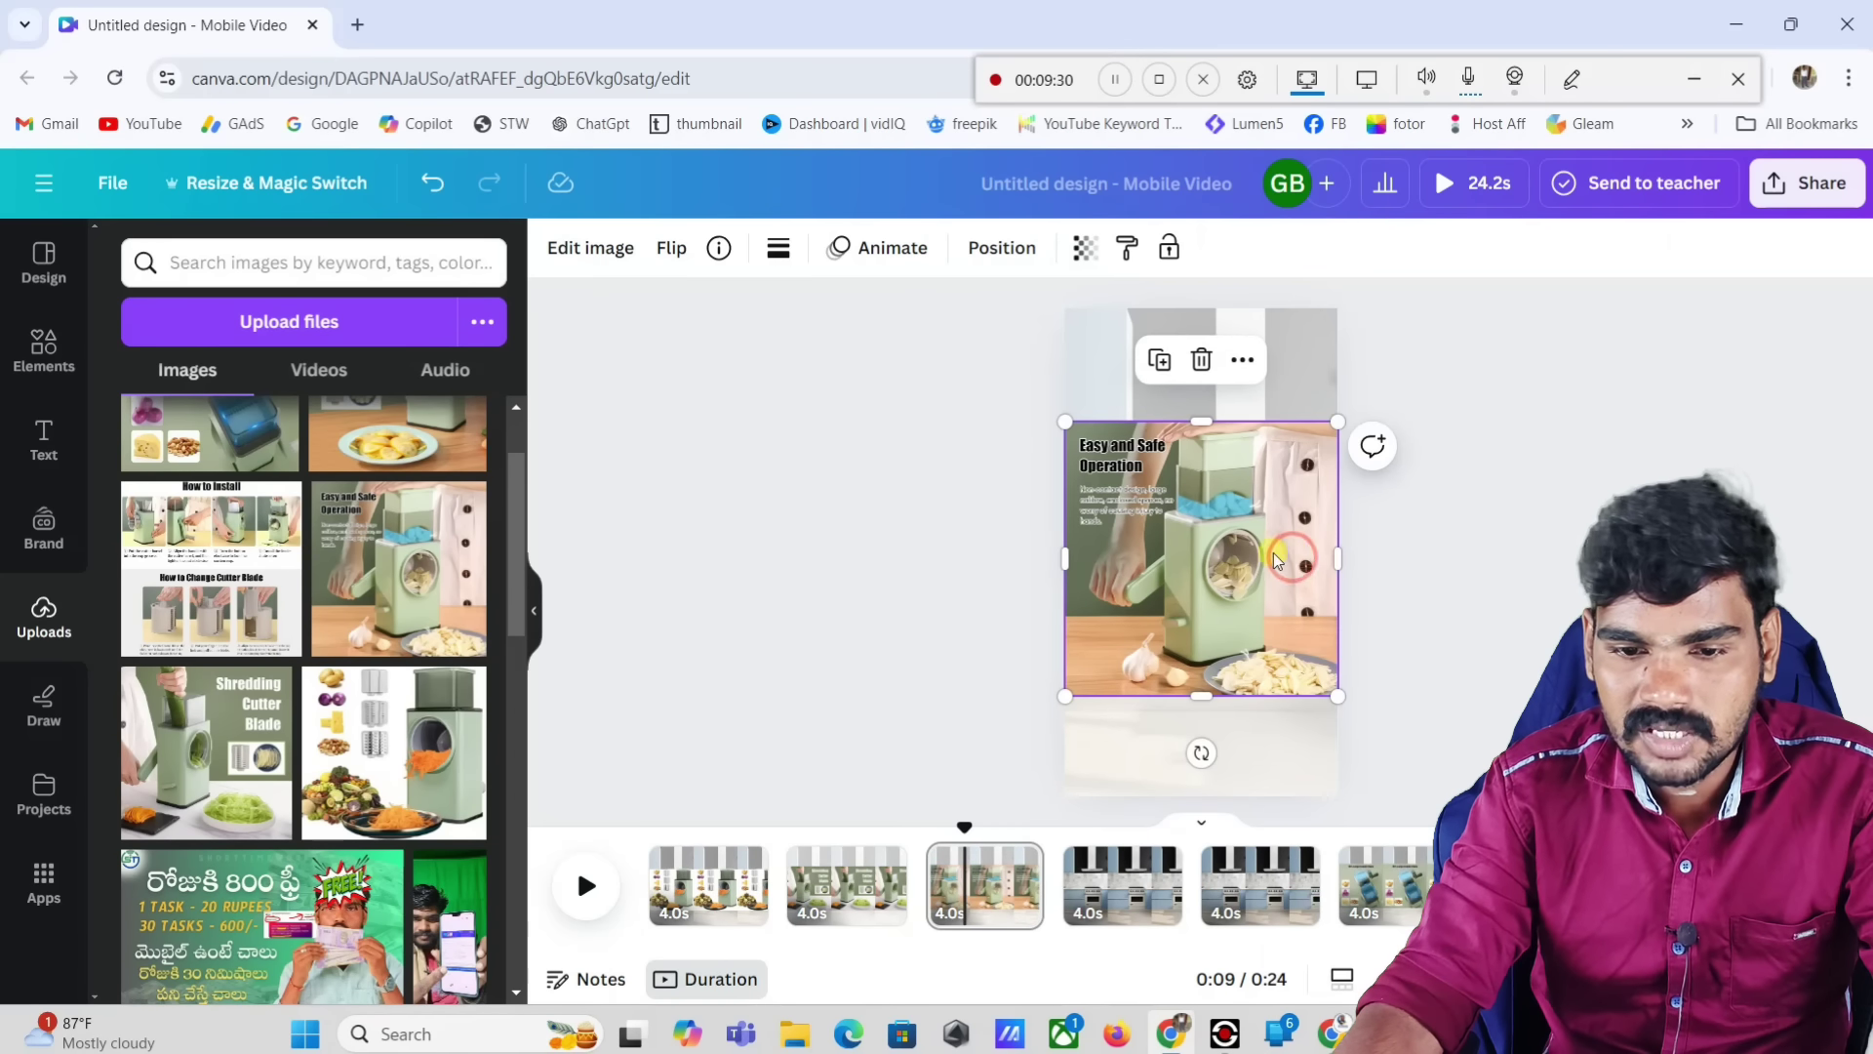
left_click(871, 244)
scroll(388, 711, "down", 7)
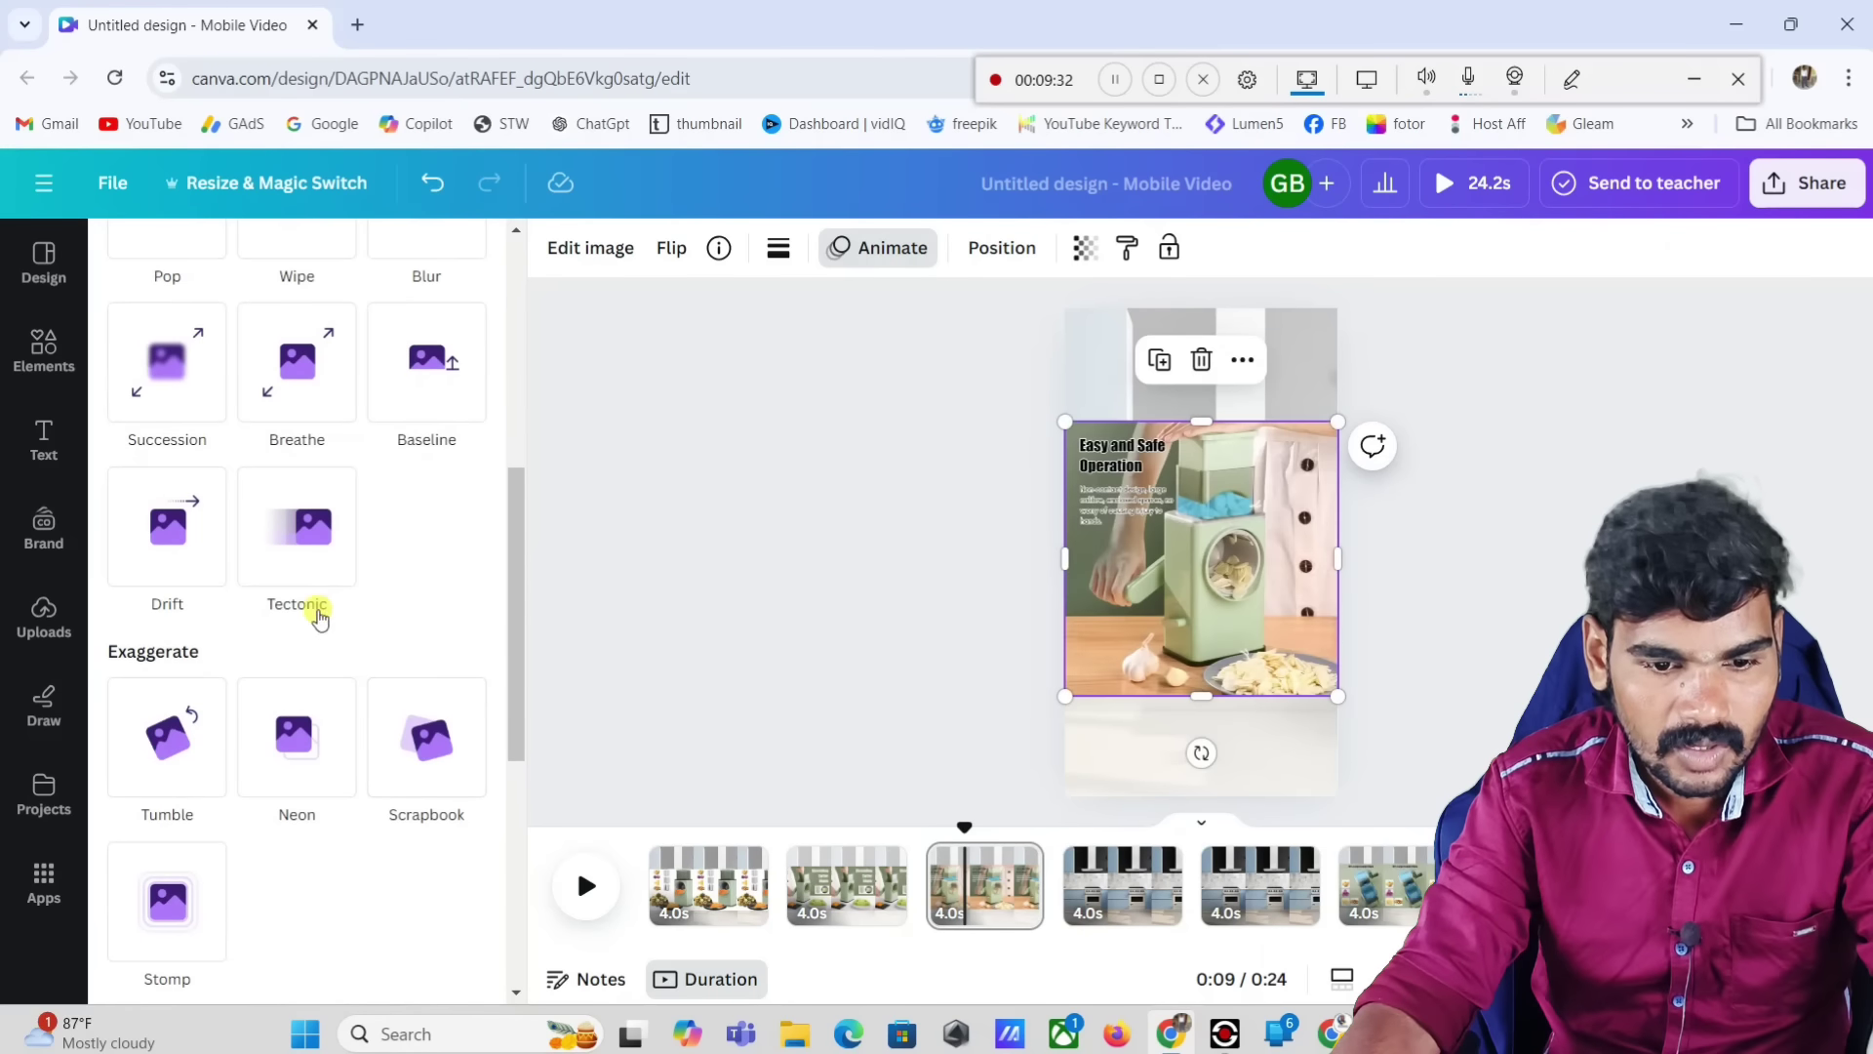
scroll(192, 556, "up", 2)
left_click(179, 349)
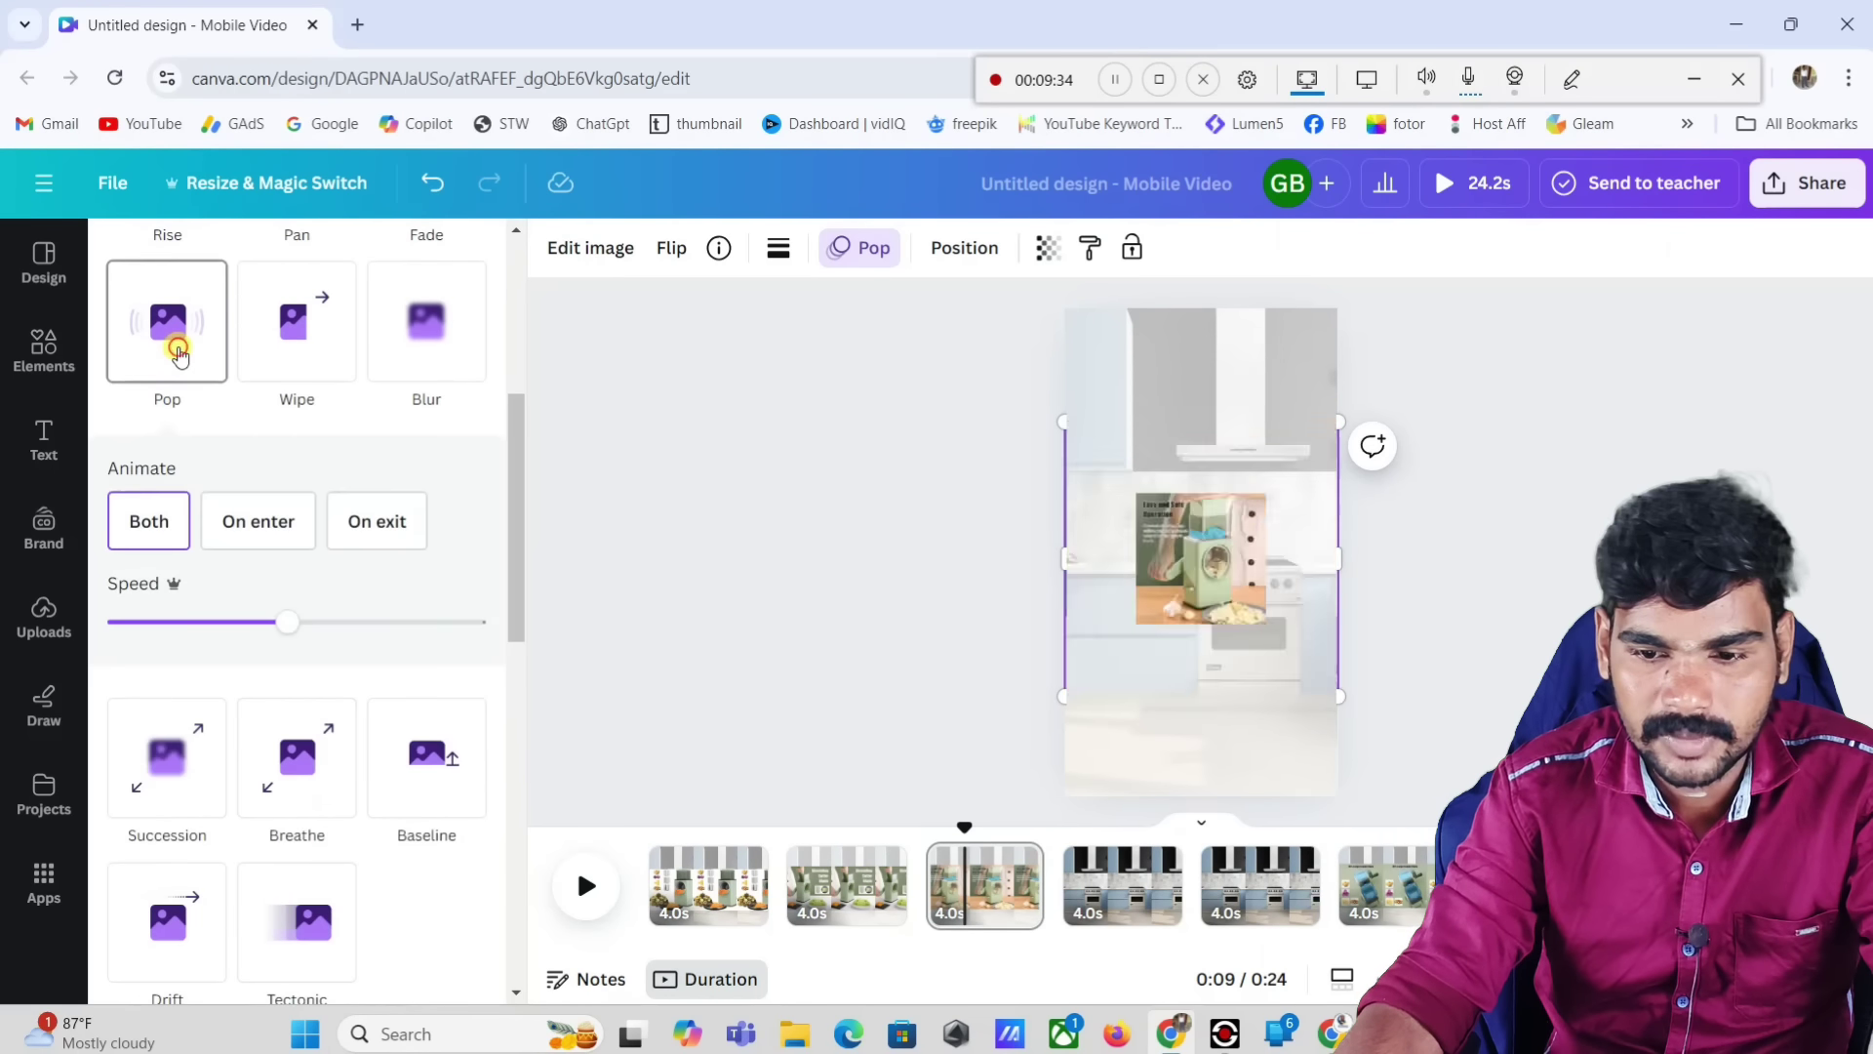
left_click(296, 322)
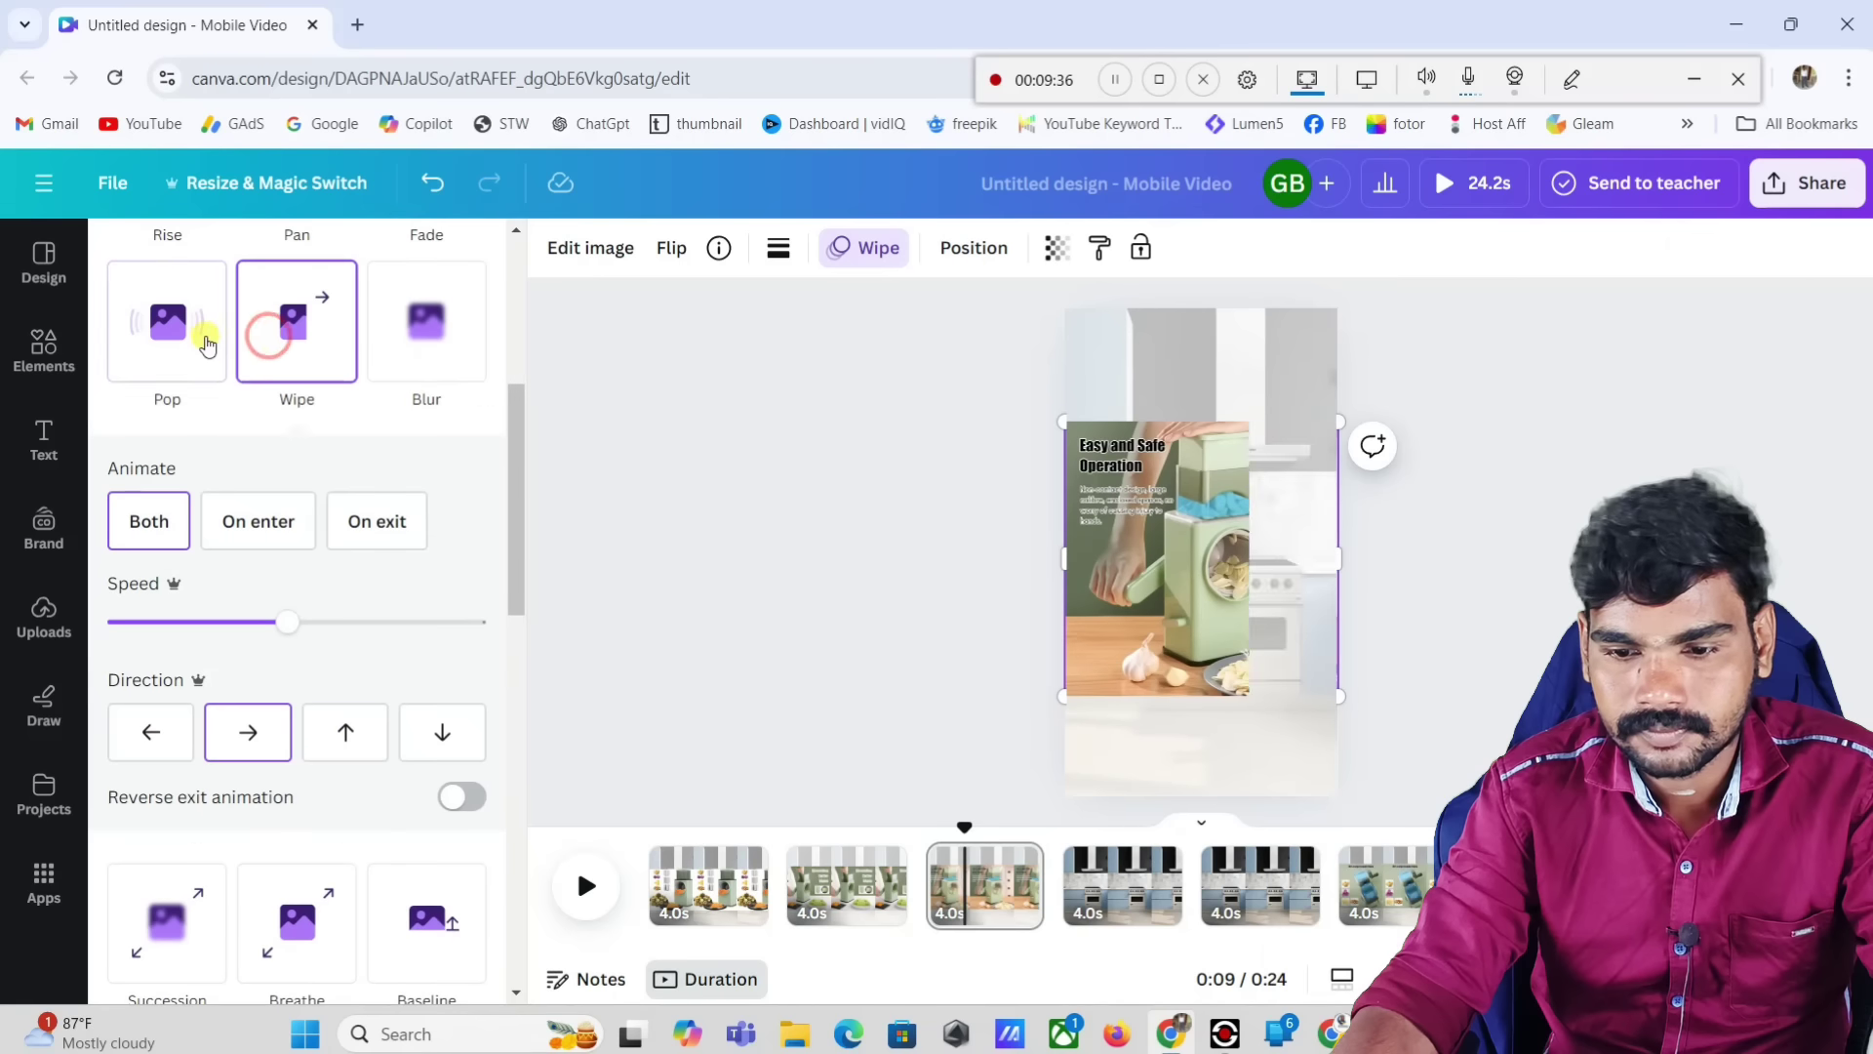
left_click(190, 335)
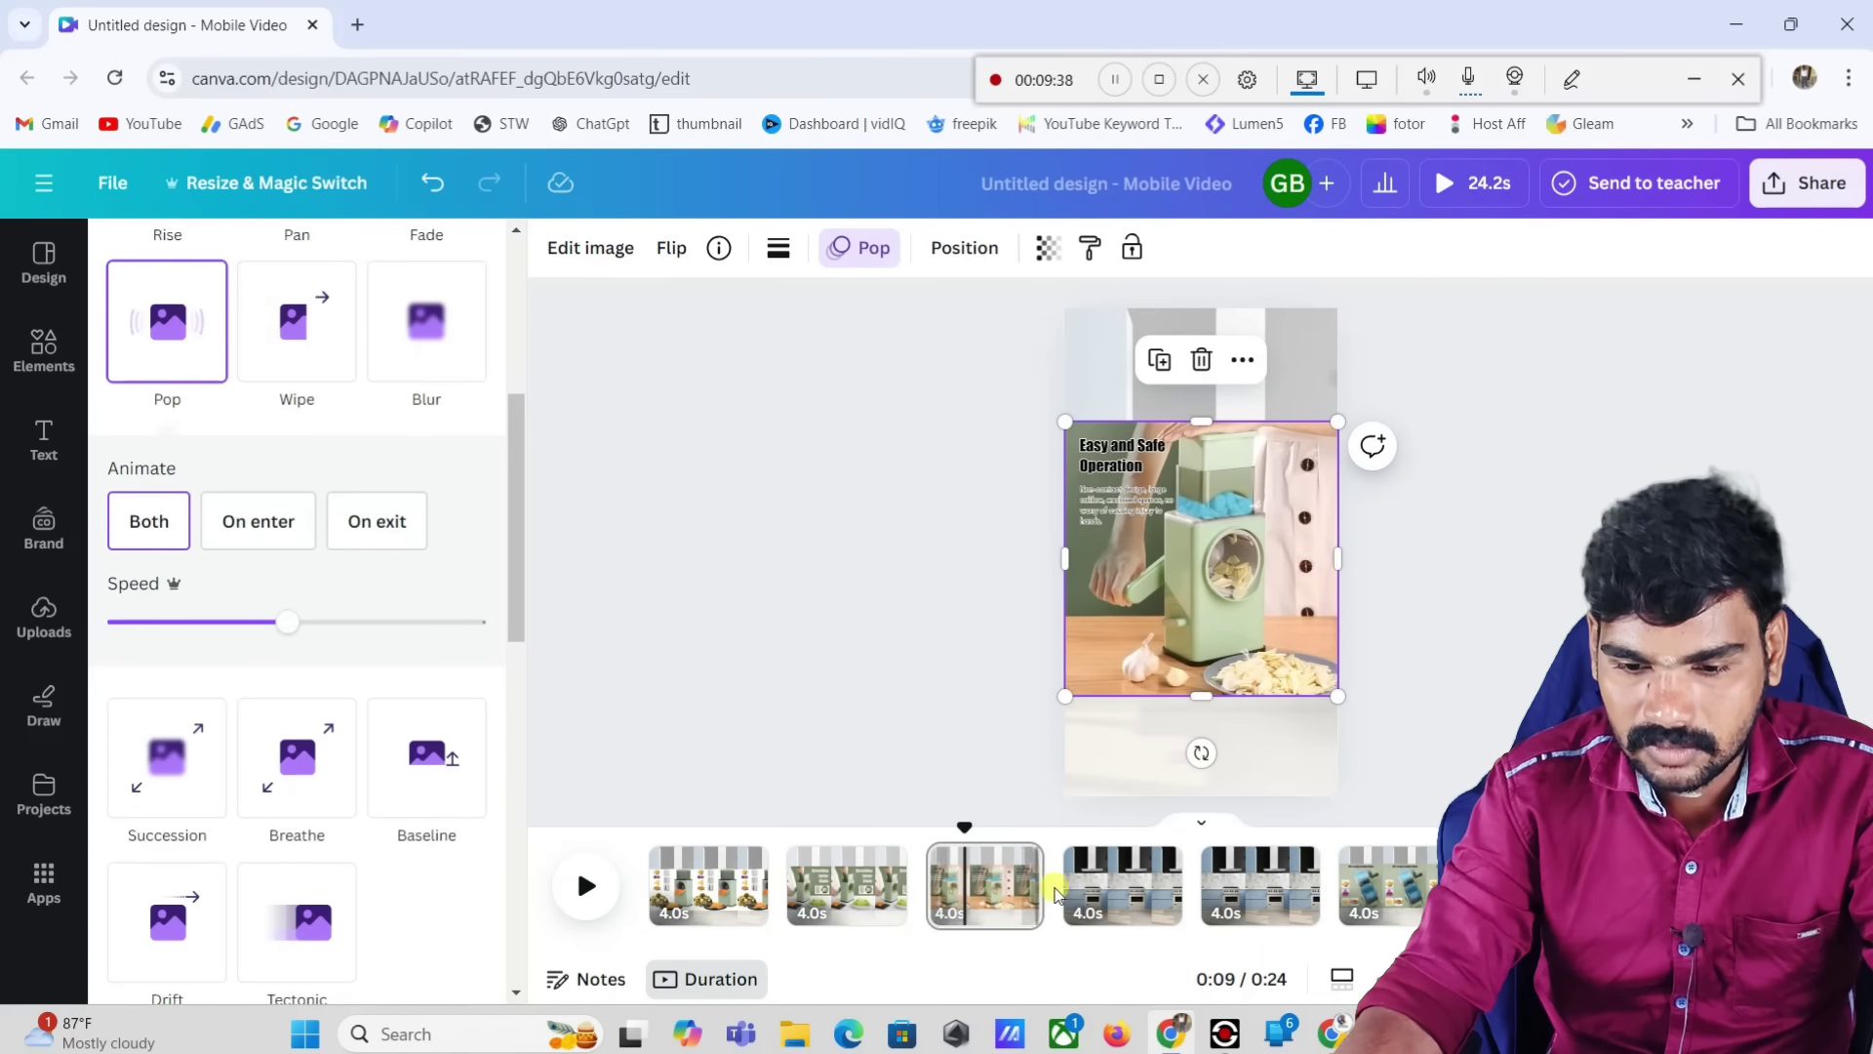
Step: Add the uploaded How to Install image to the fourth page, align it with the left edge and enlarge it to full page width
left_click(1093, 883)
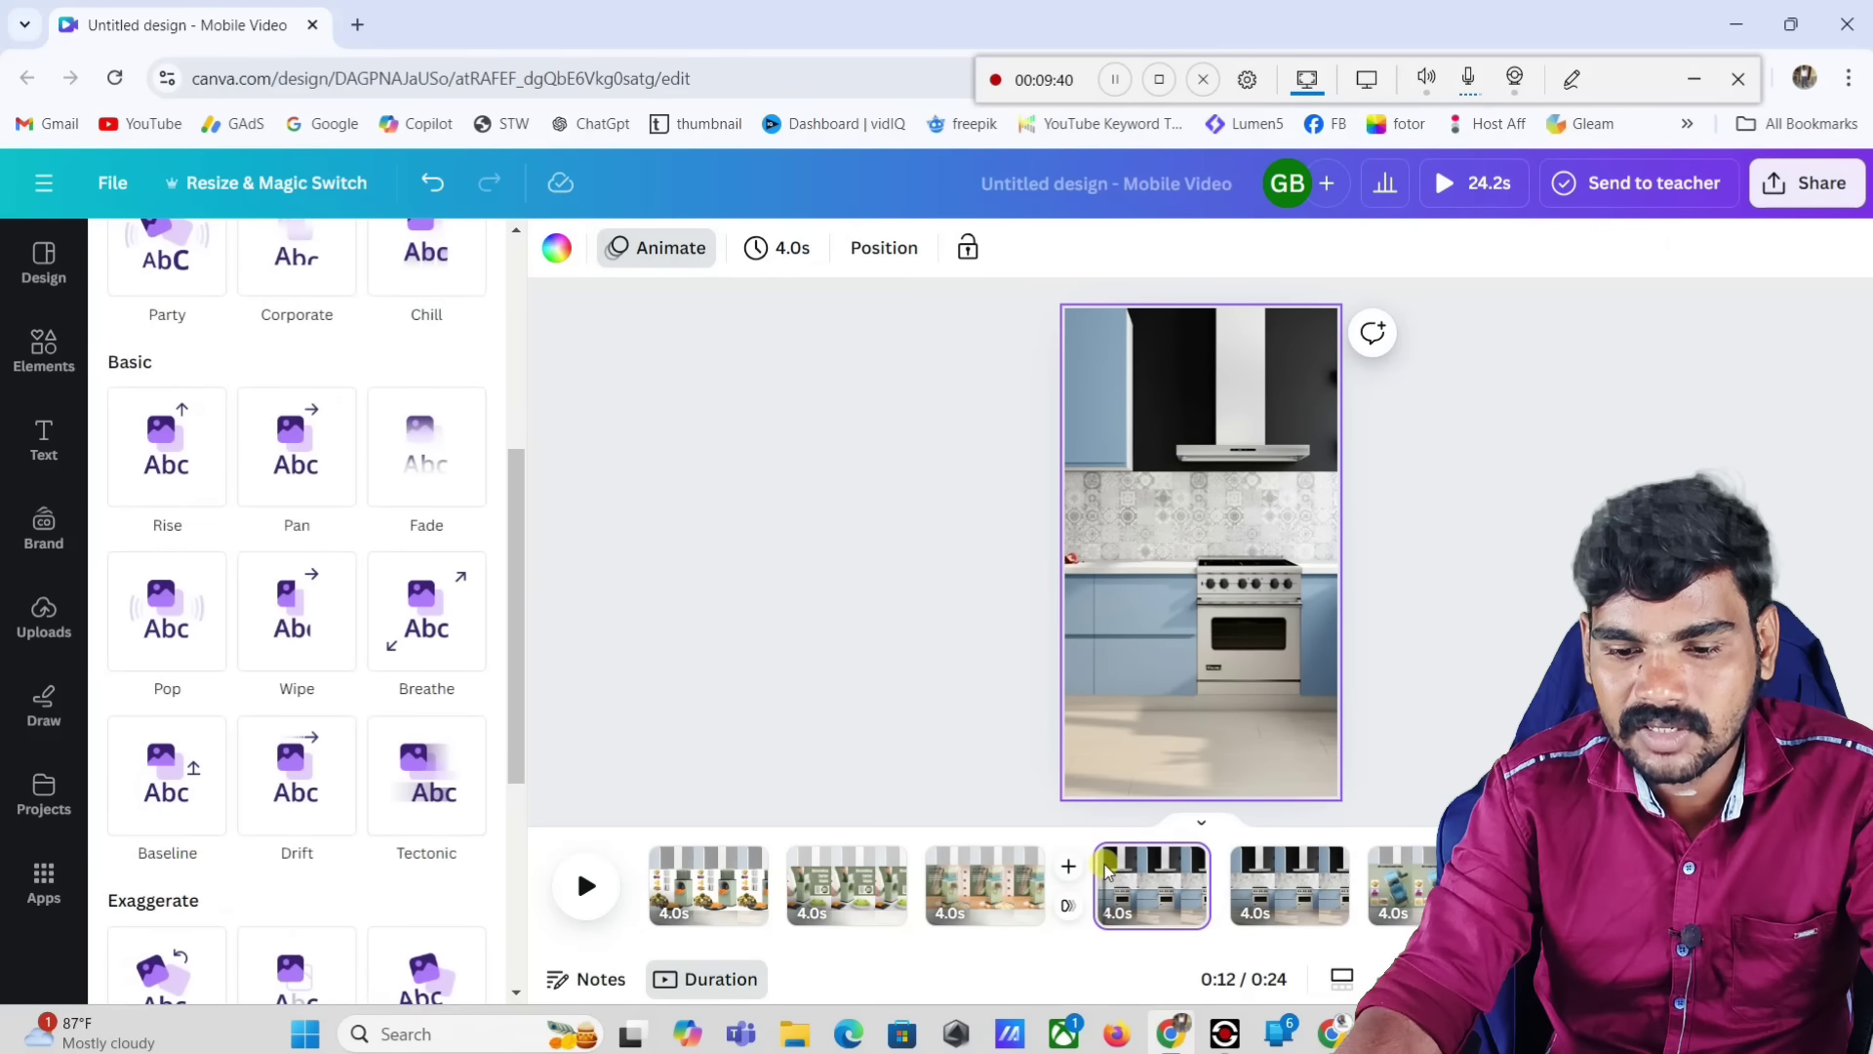
left_click(1107, 868)
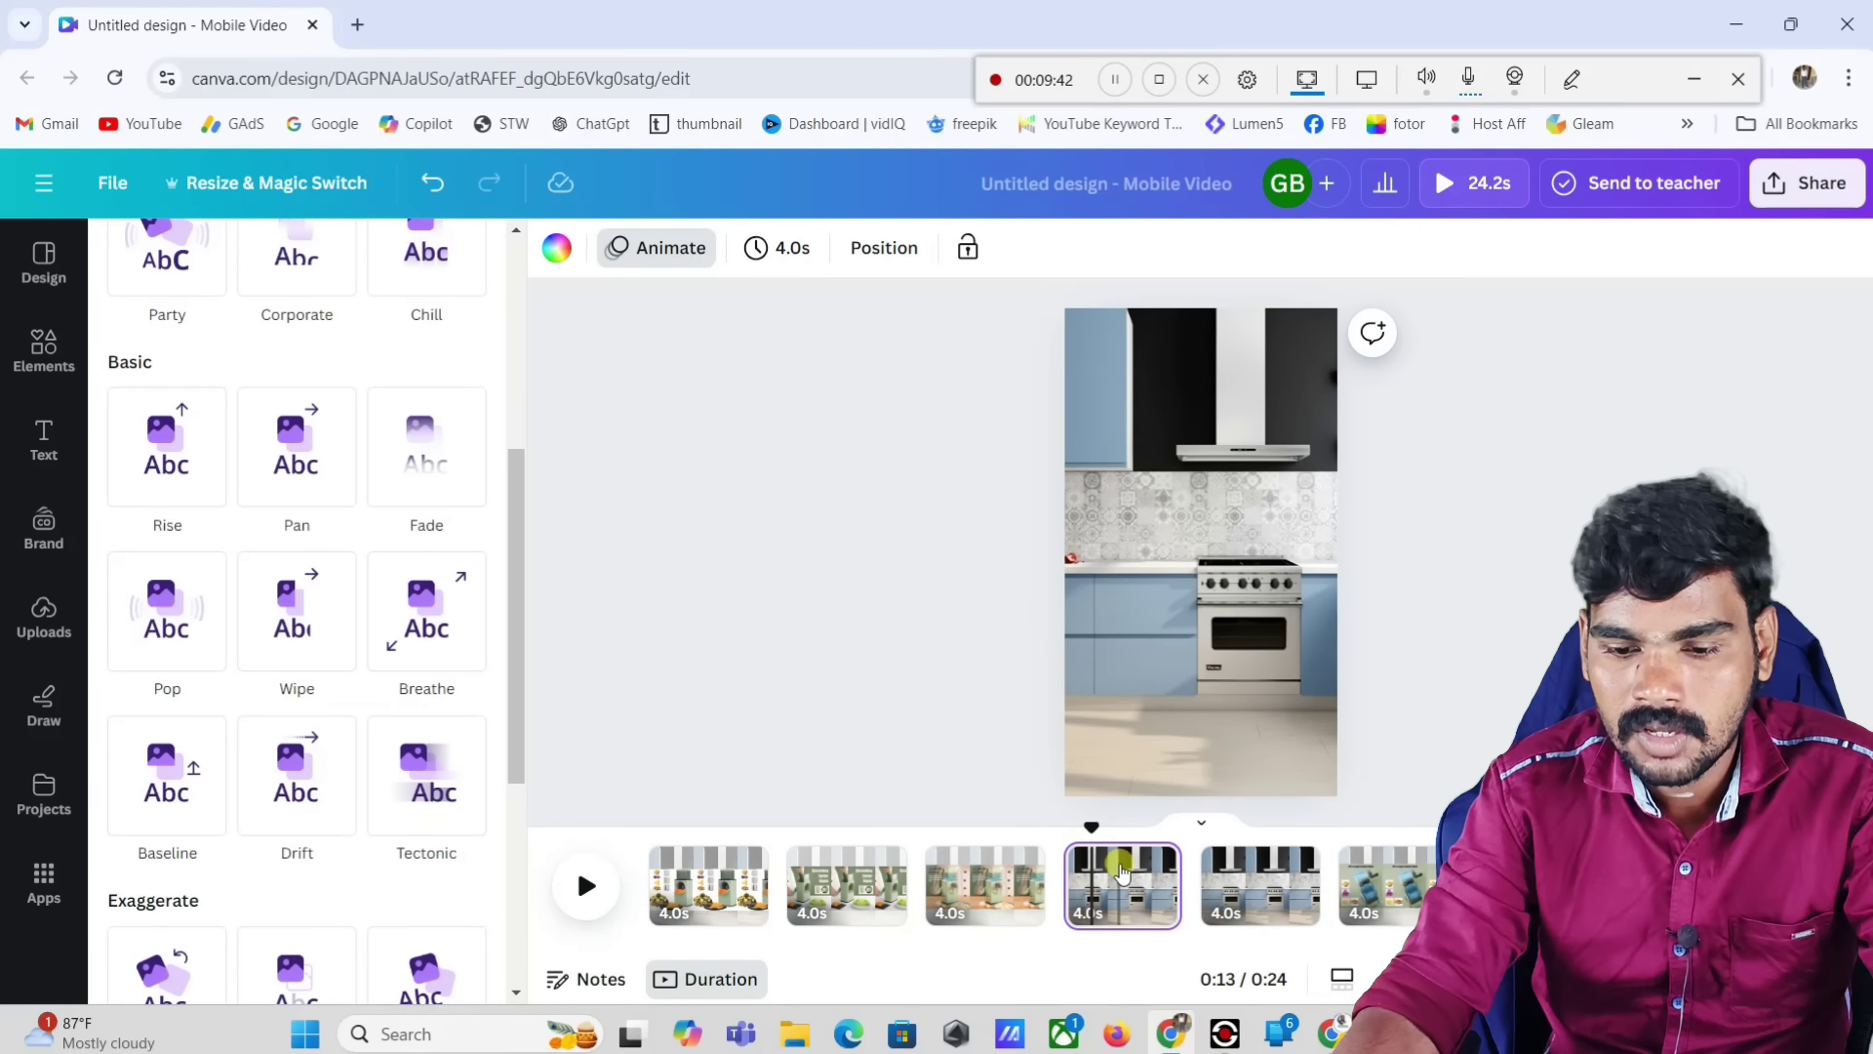
left_click_drag(1080, 832, 1065, 828)
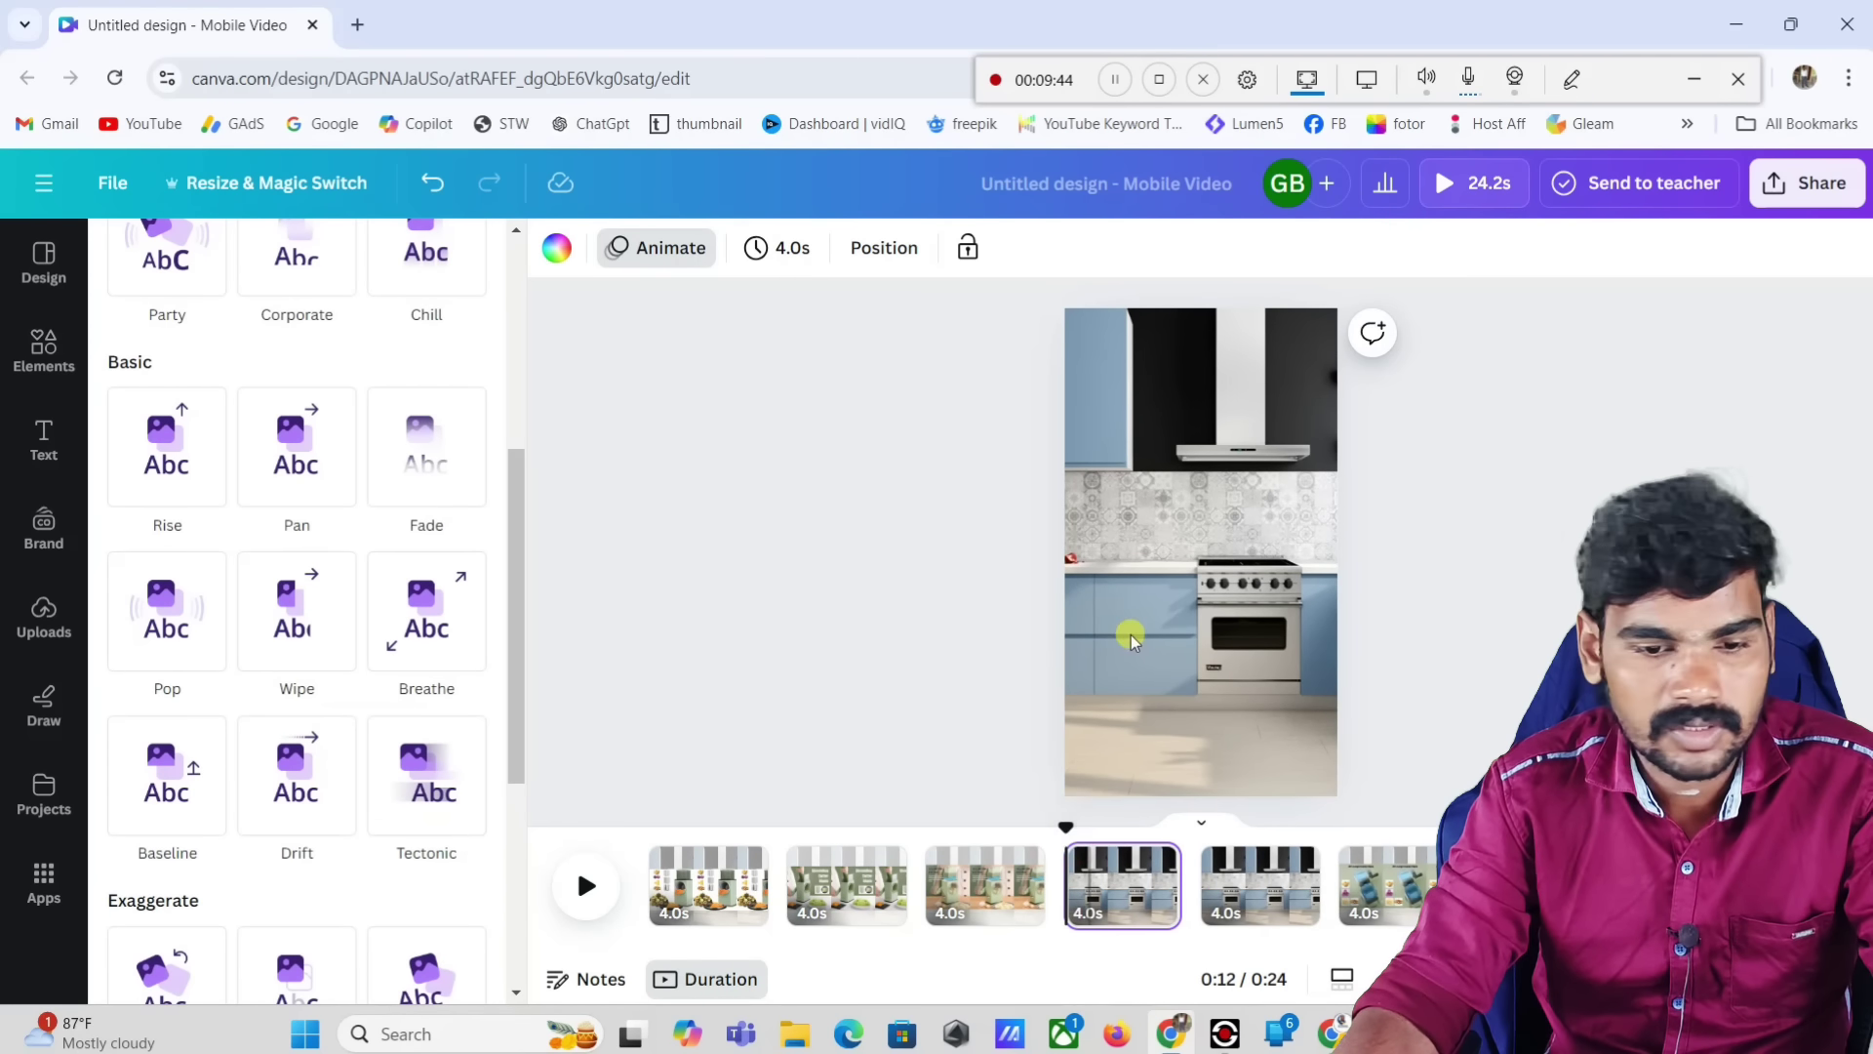
scroll(342, 517, "up", 5)
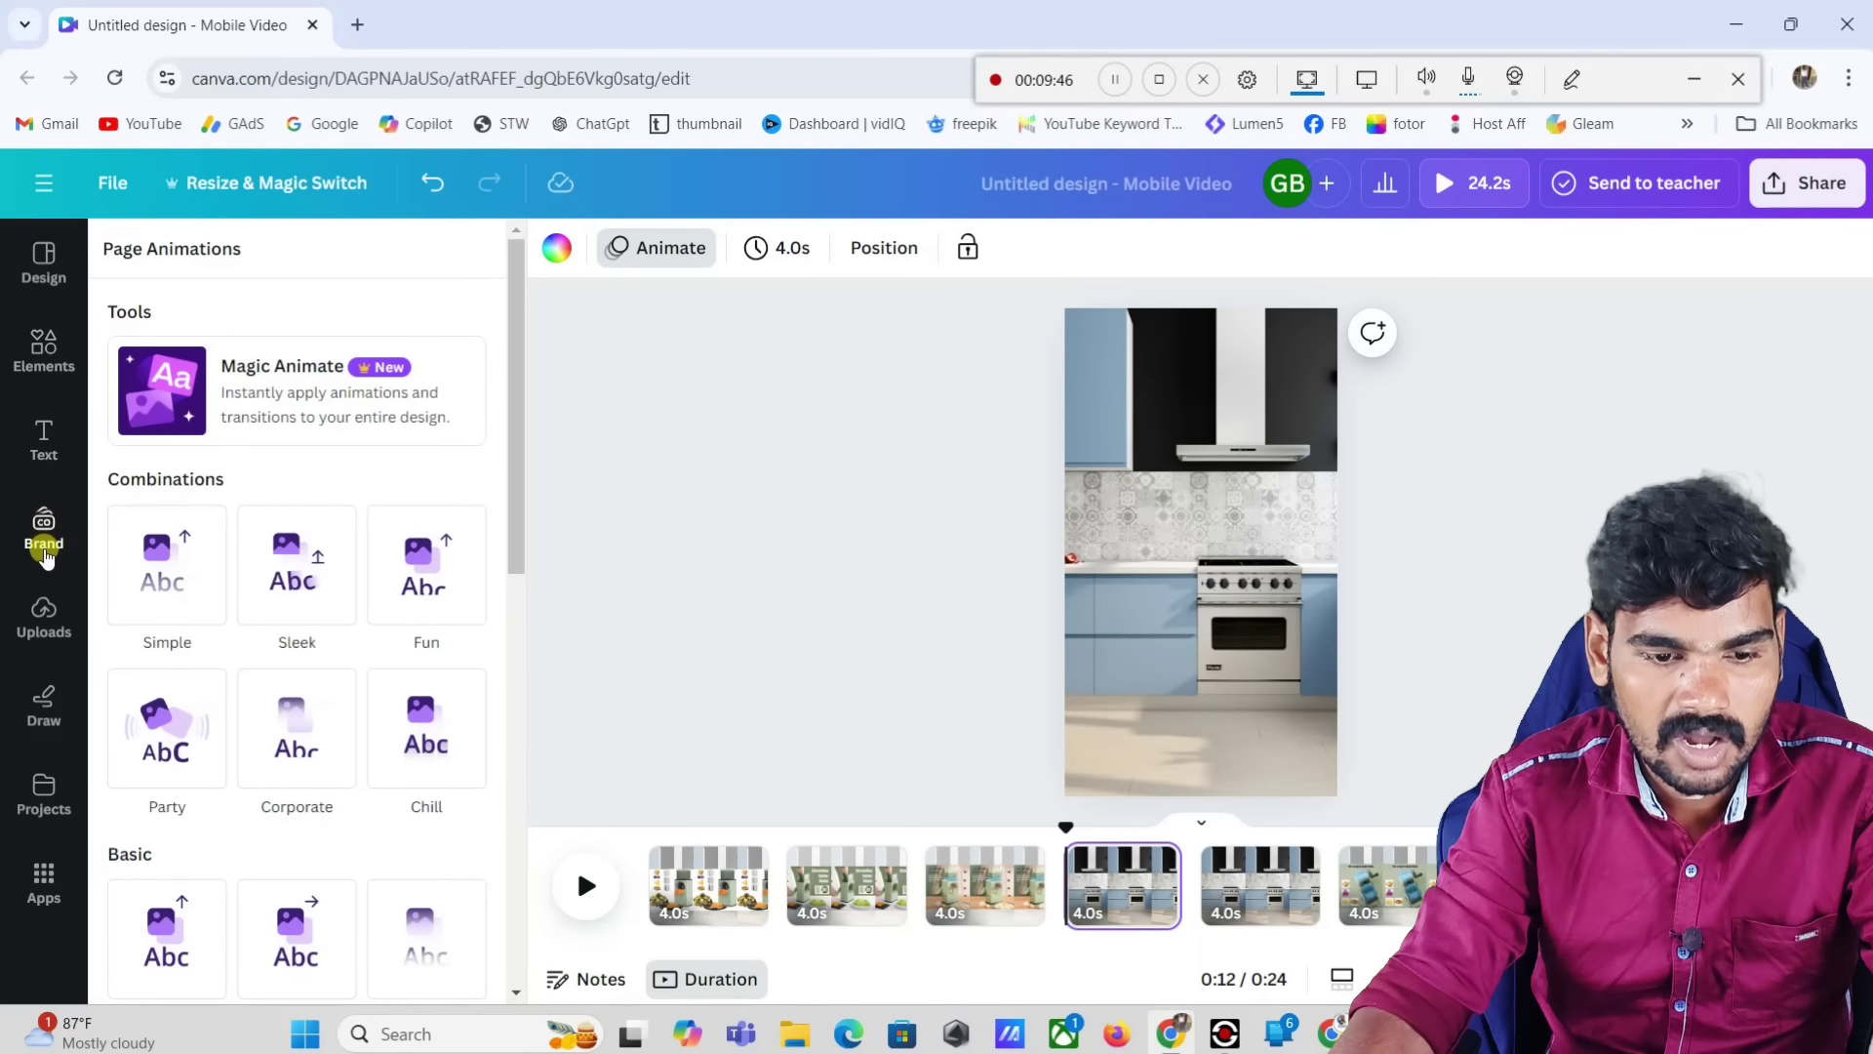
left_click(44, 617)
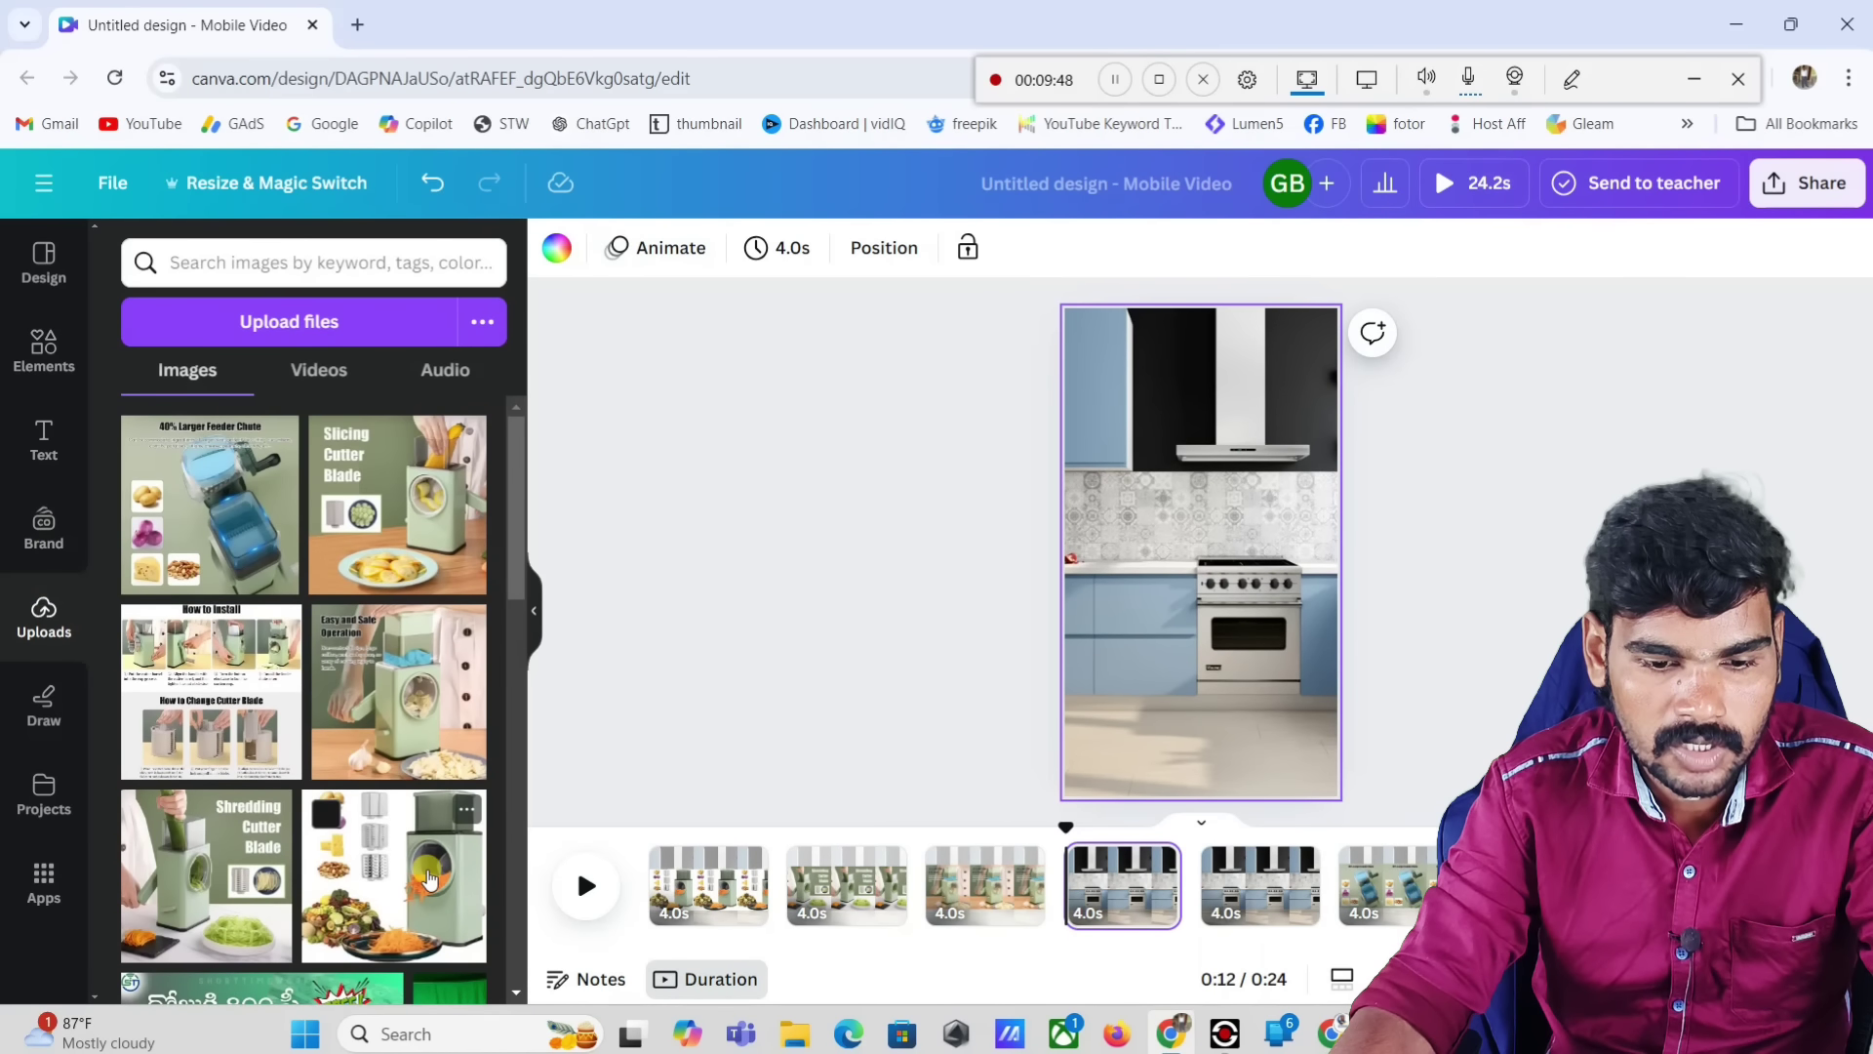
left_click(234, 715)
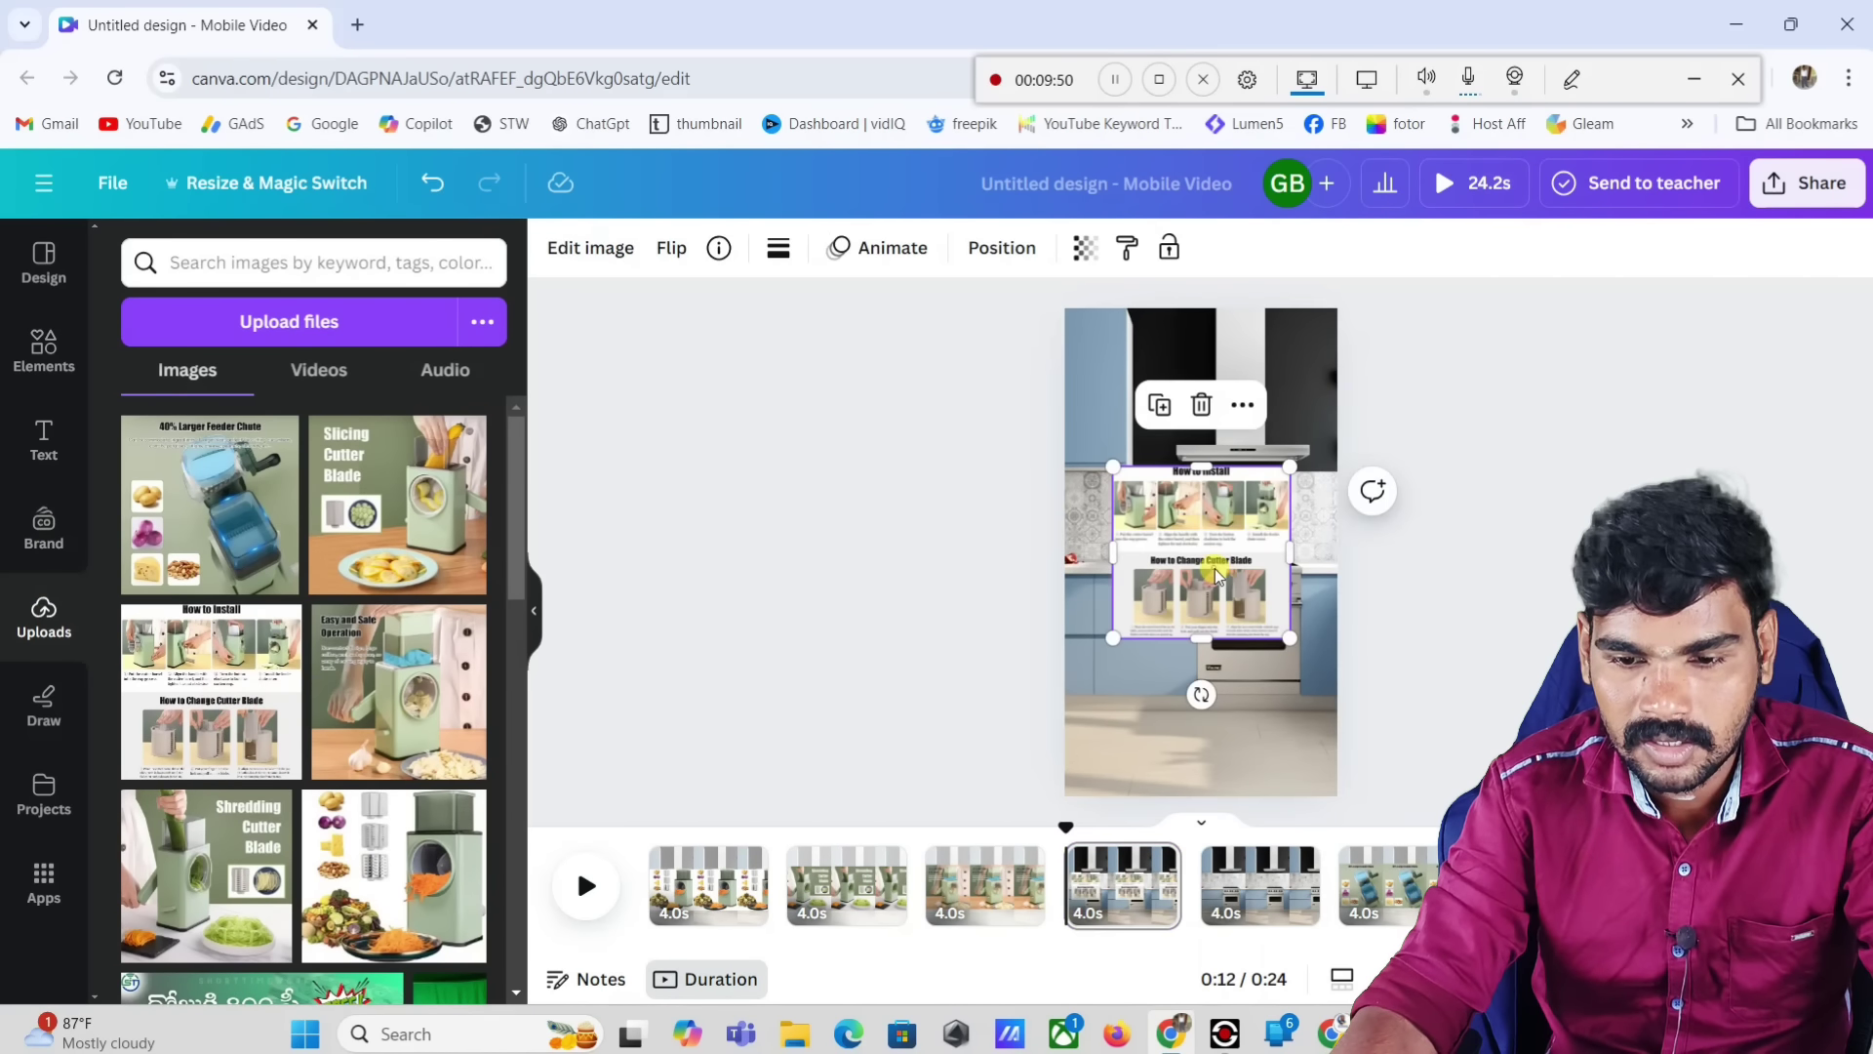
left_click_drag(1216, 575, 1170, 548)
left_click_drag(1242, 611, 1331, 683)
Step: Fade the fourth page's kitchen background by setting its transparency value to about 26
left_click(1264, 730)
left_click(1189, 248)
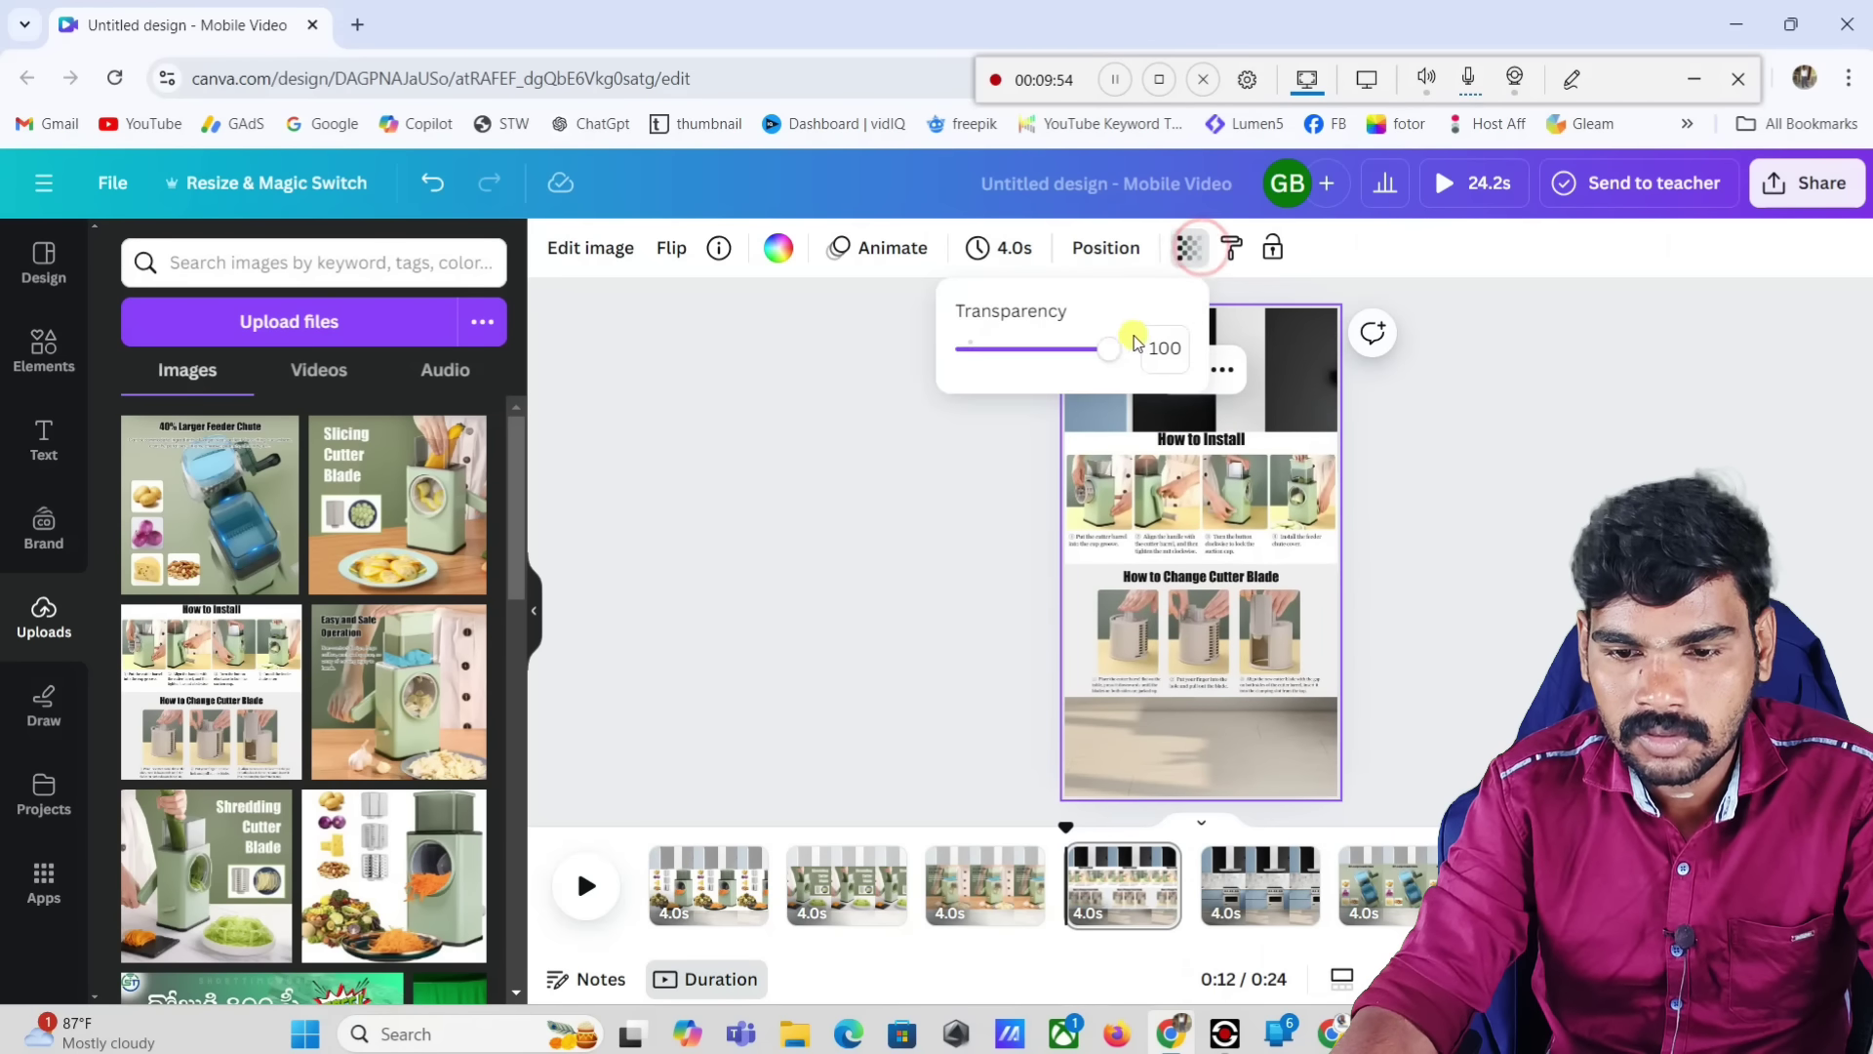
left_click_drag(1110, 348, 1010, 365)
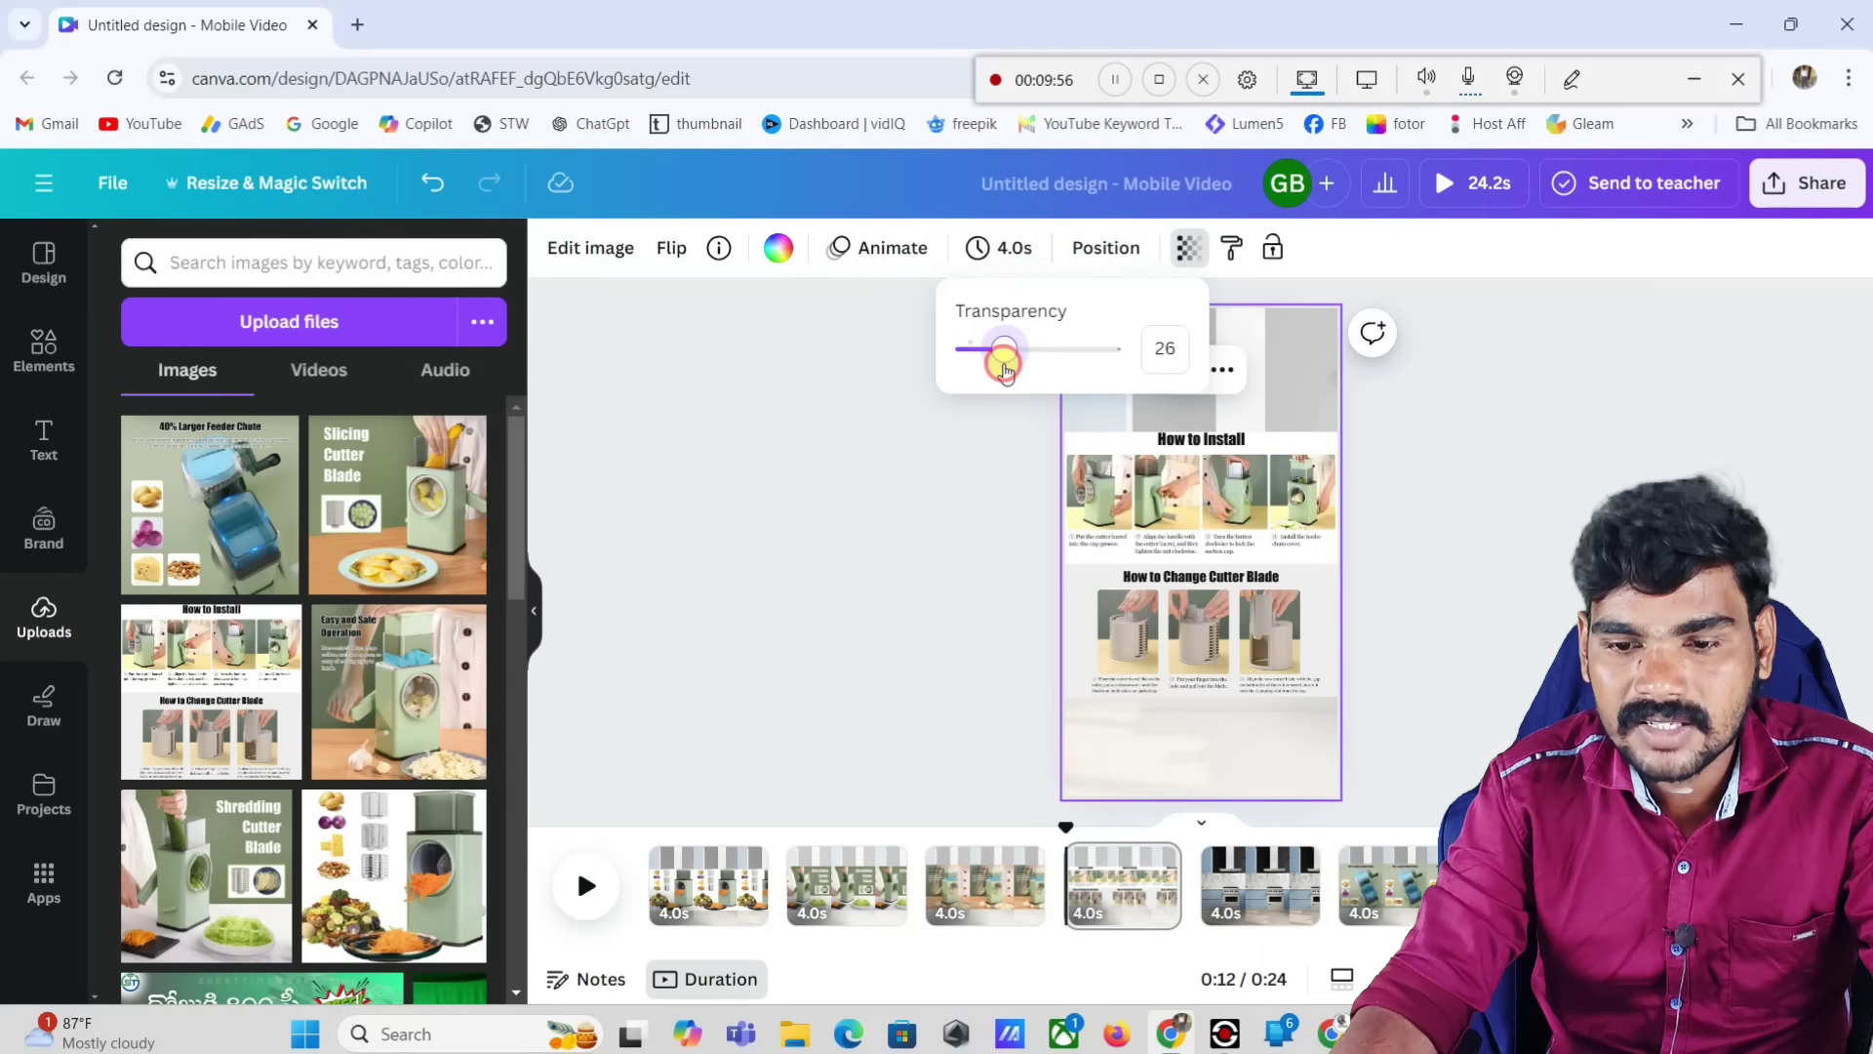
left_click(949, 537)
Step: Add the Slicing Cutter Blade image to the fifth page, align it with the page's left edge and enlarge it to full page width
left_click(1268, 887)
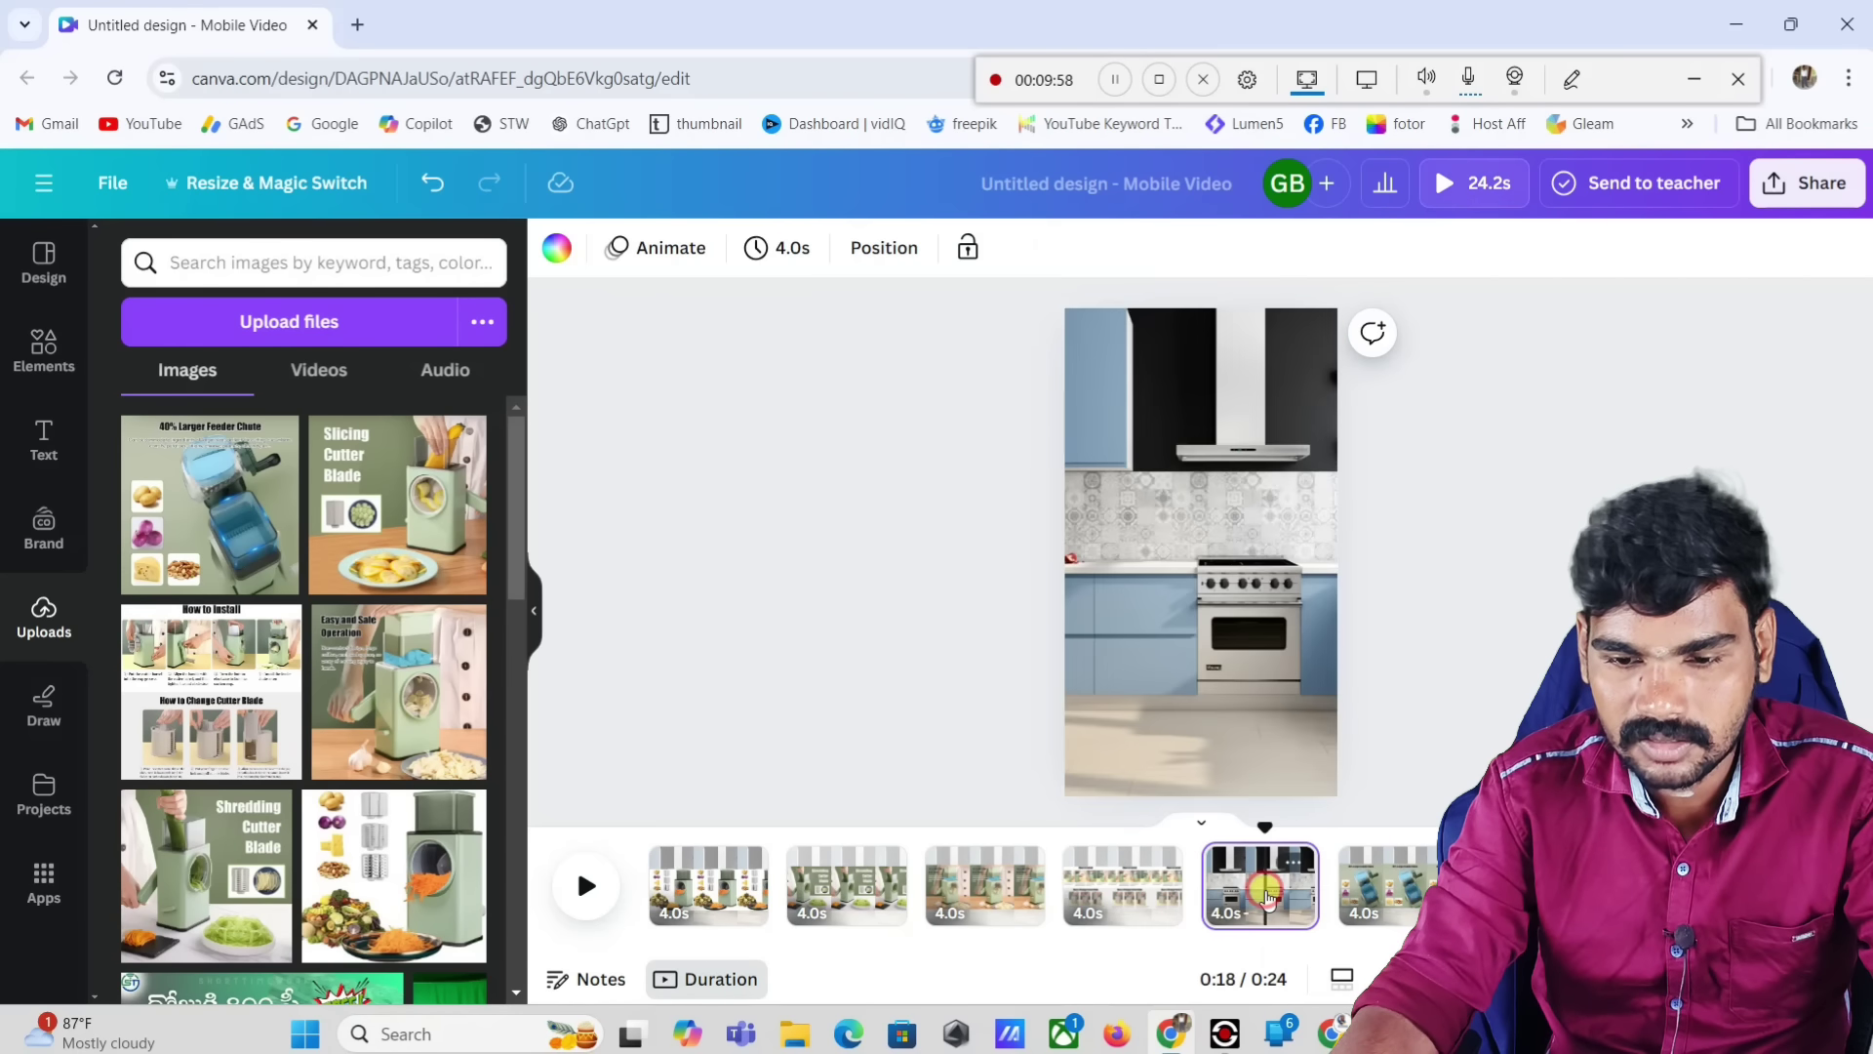
left_click(1195, 563)
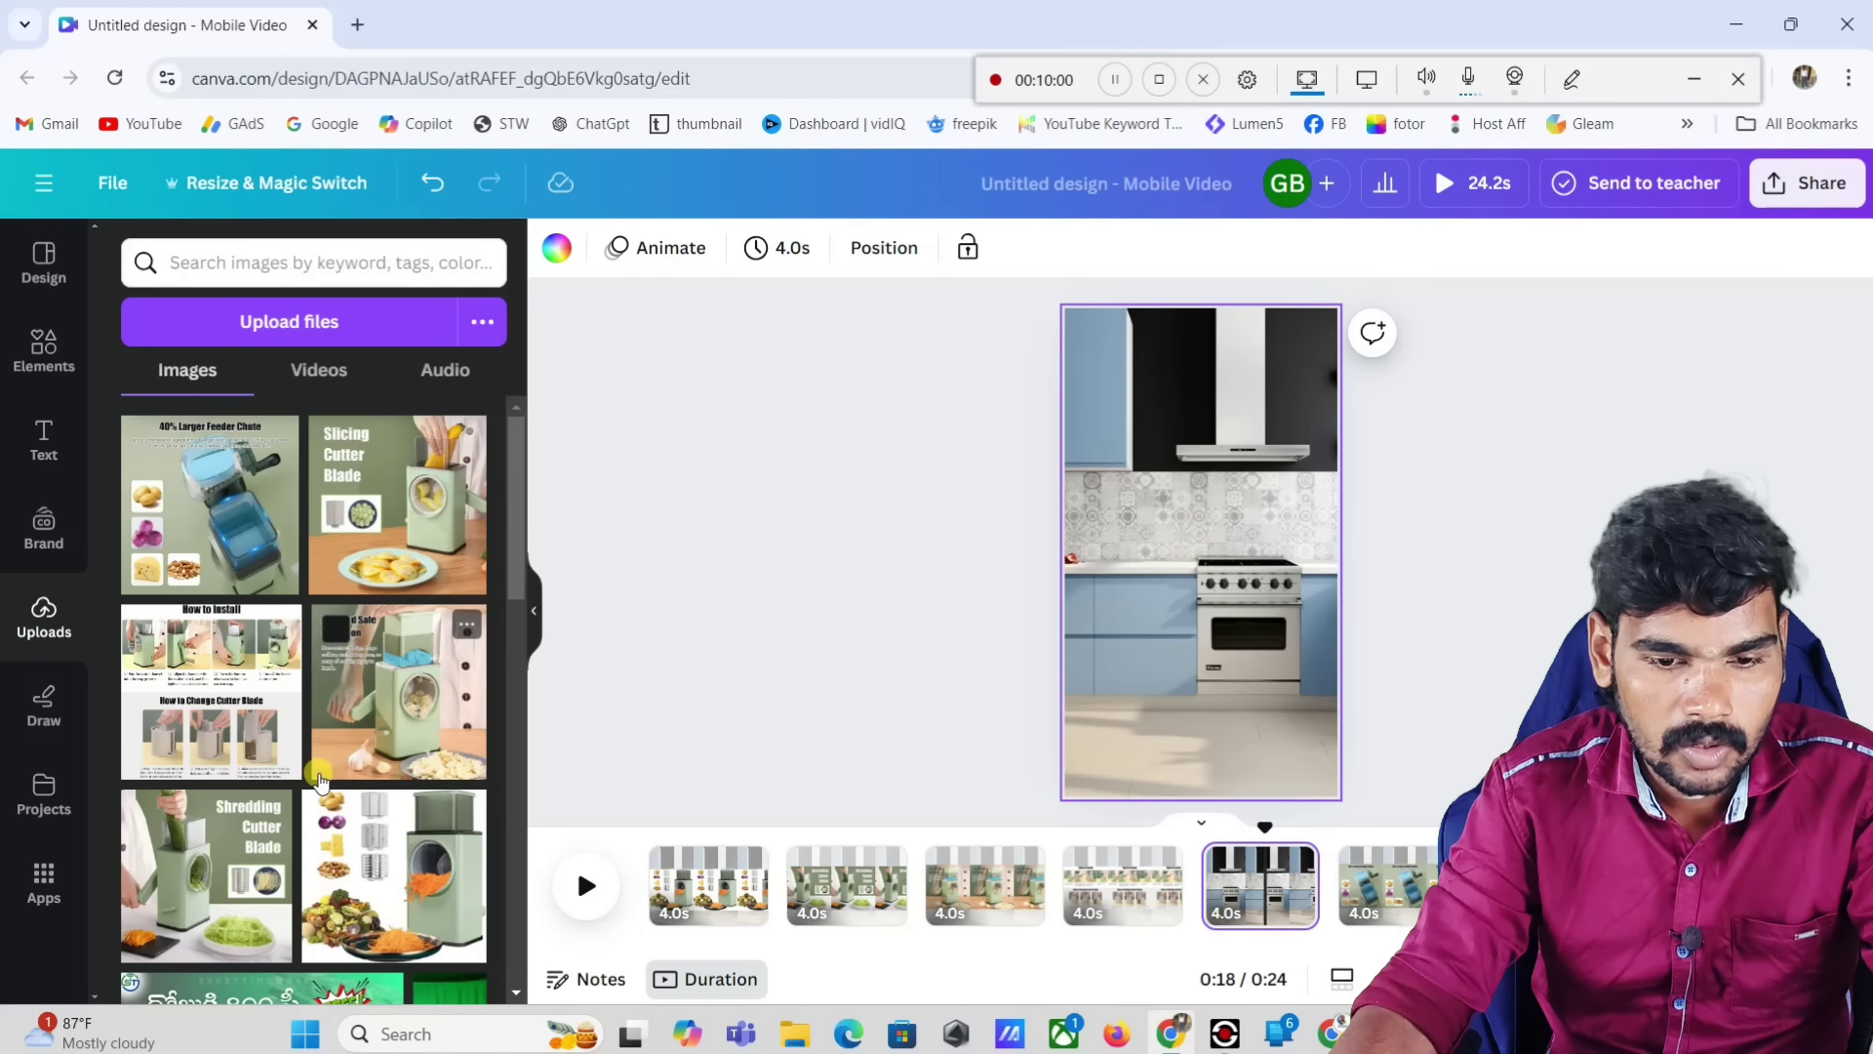
left_click_drag(369, 593, 1139, 454)
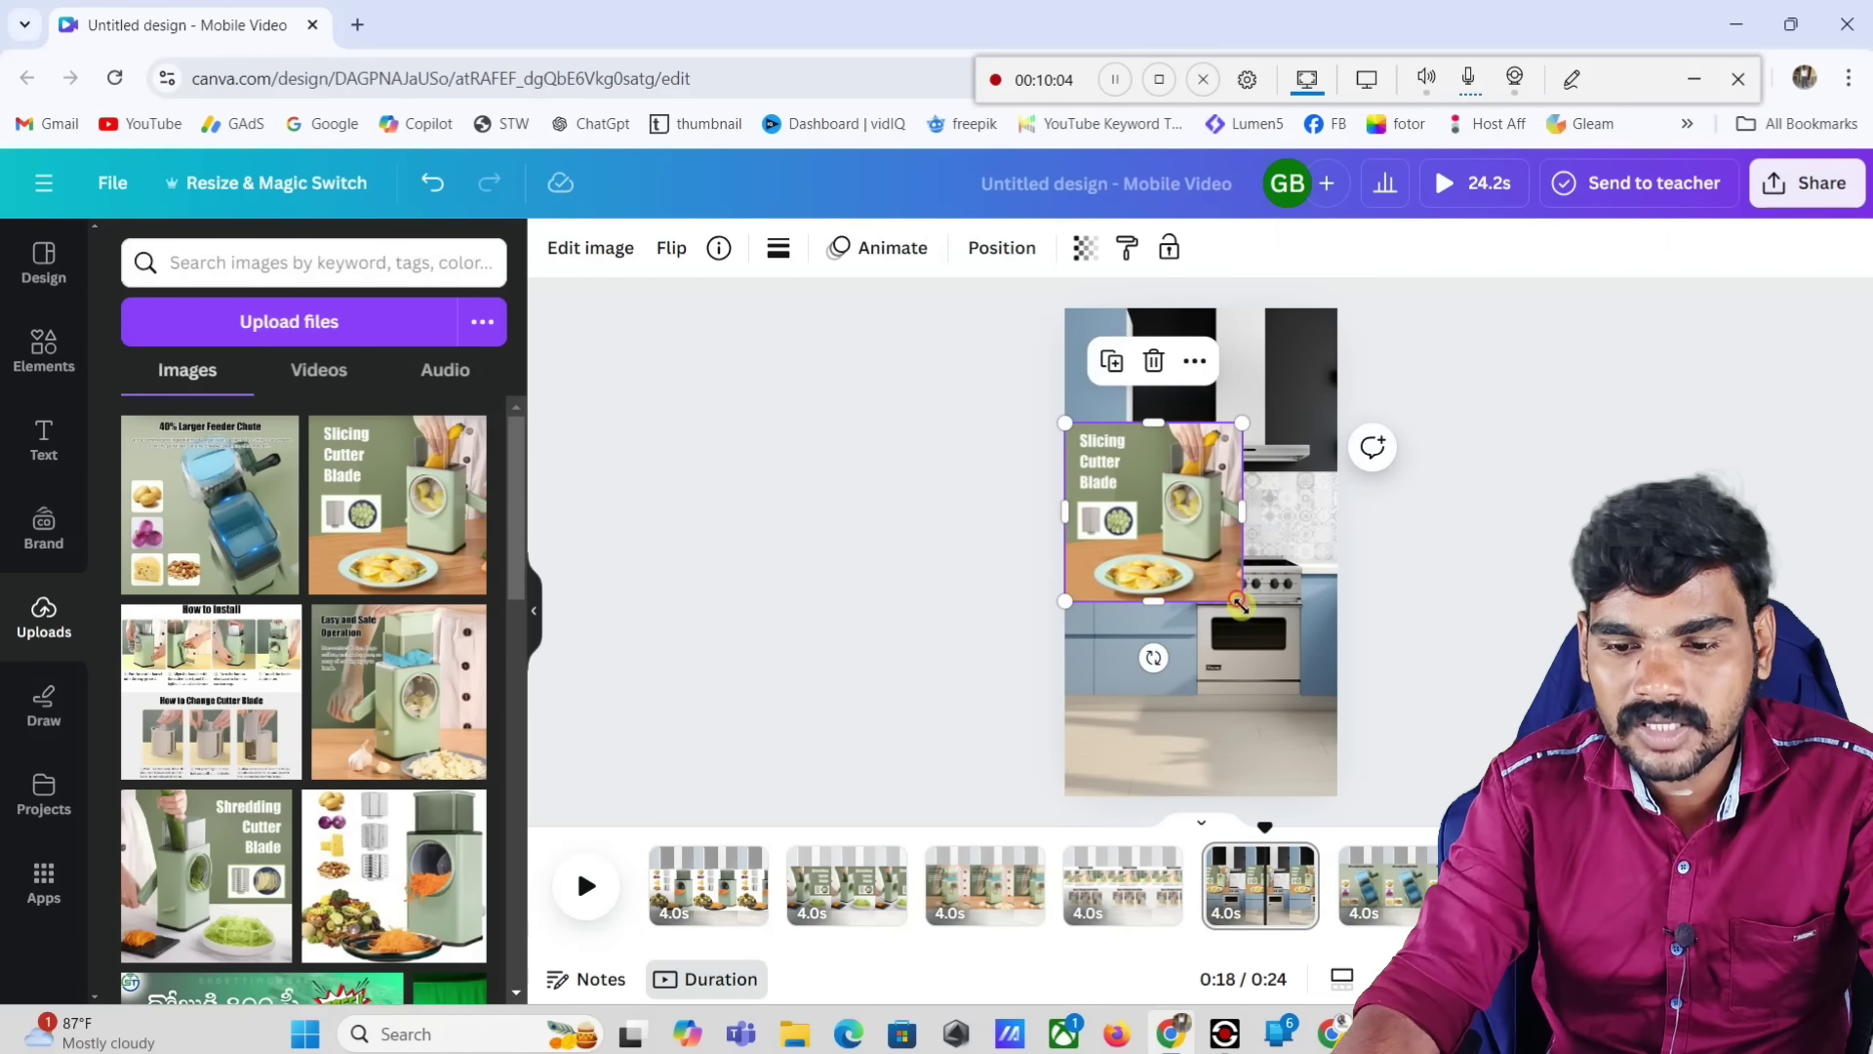
left_click_drag(1240, 604, 1338, 697)
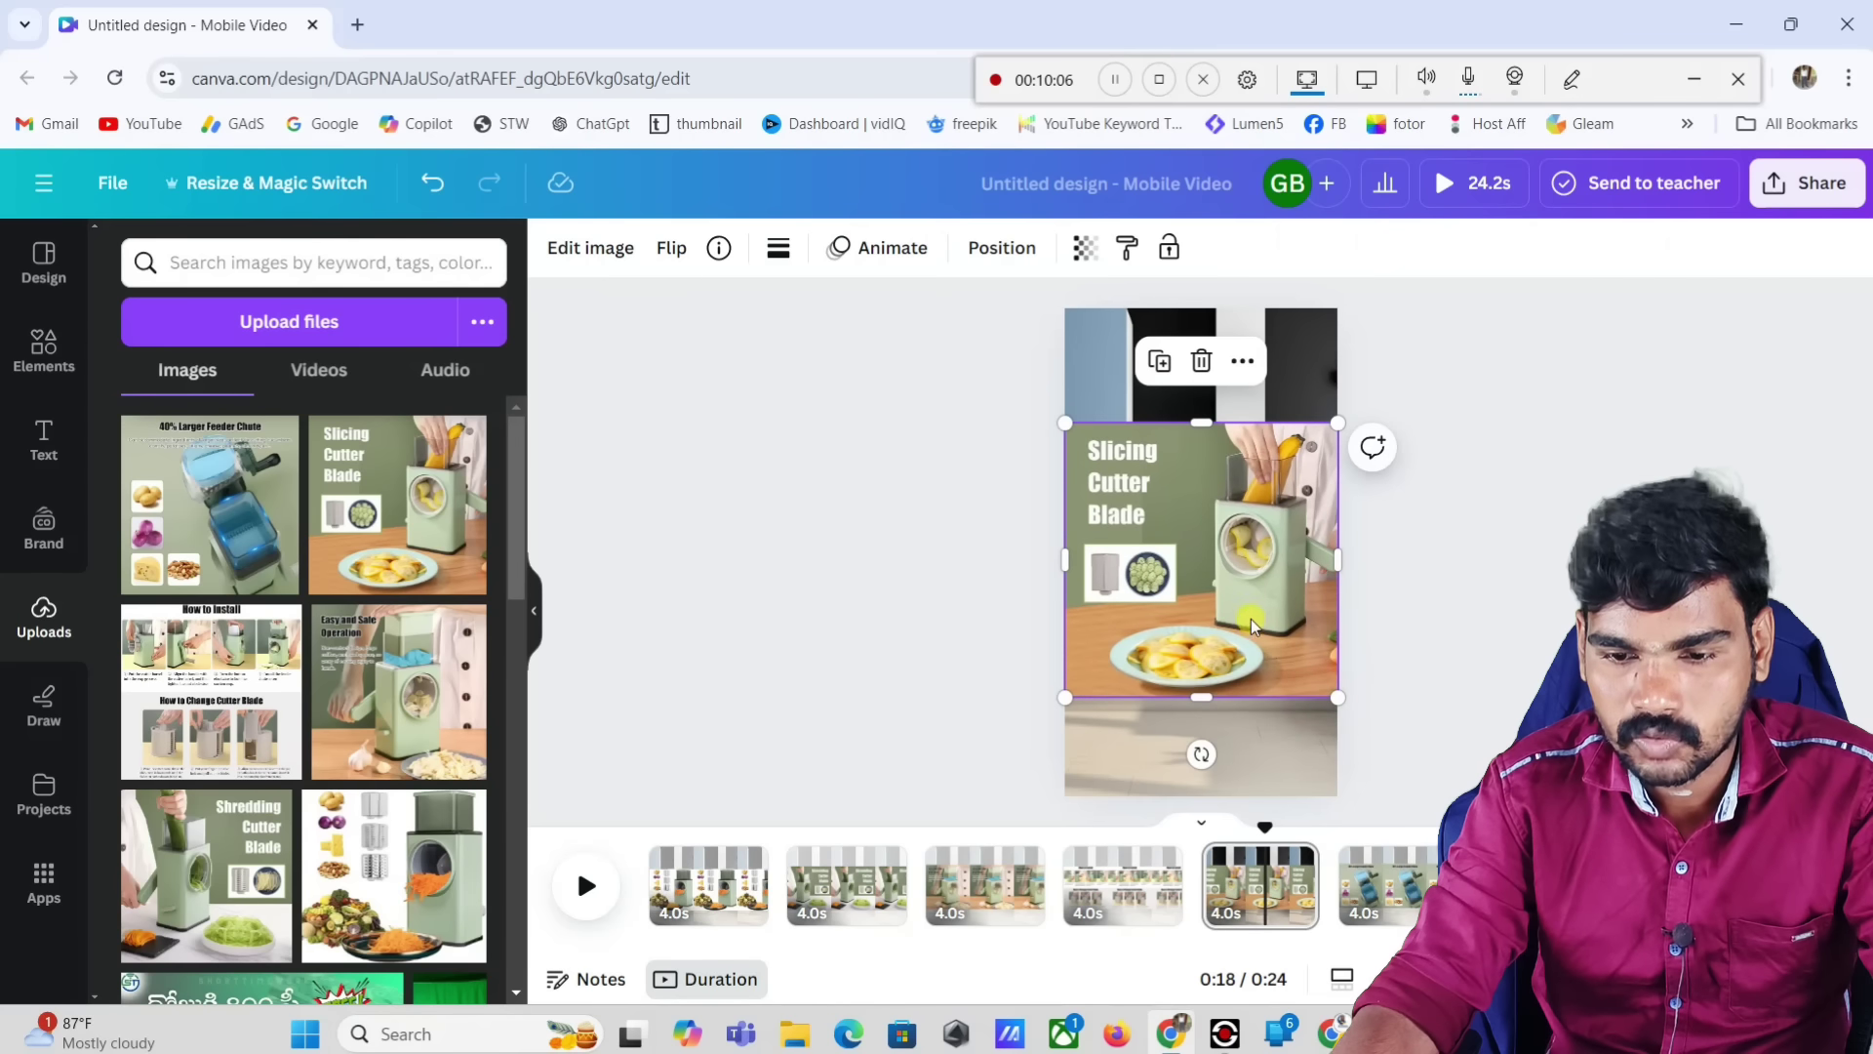
Step: Fade the fifth page's kitchen background by lowering its transparency value to roughly match the other pages
left_click(1120, 394)
left_click(1185, 244)
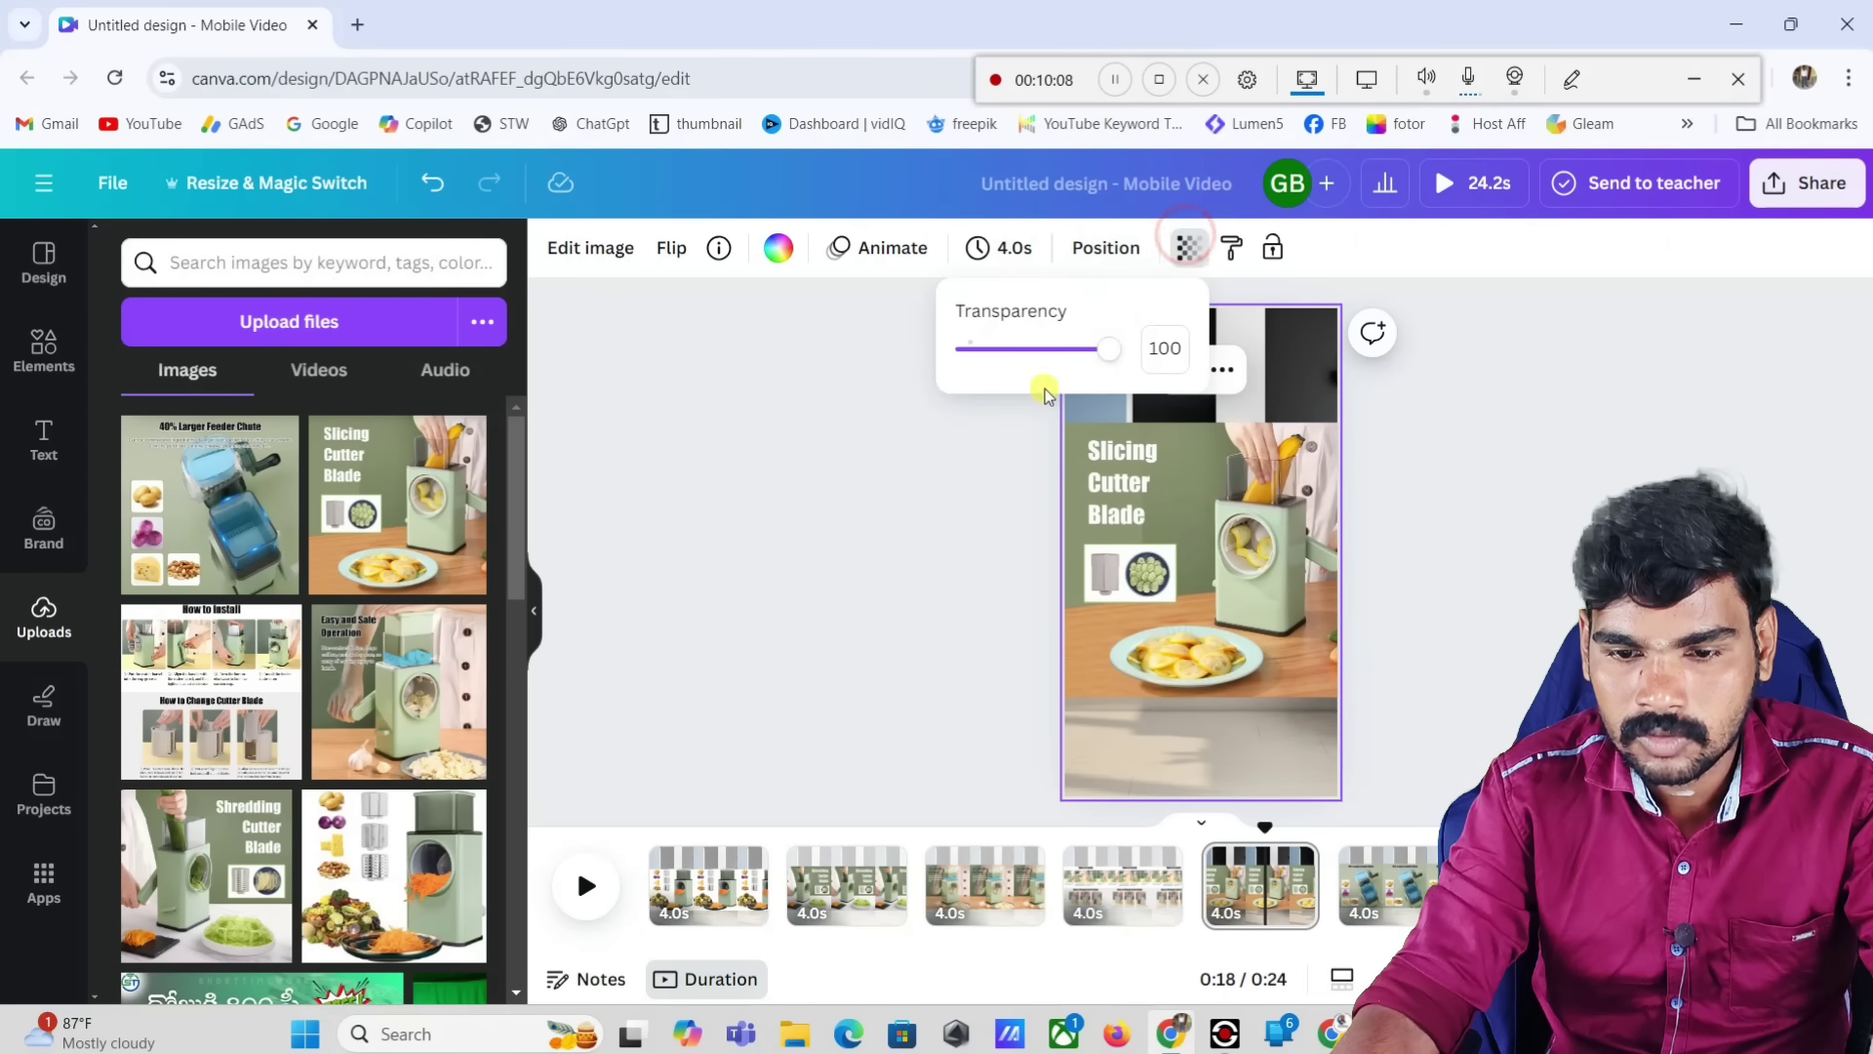
left_click(997, 351)
left_click(1471, 676)
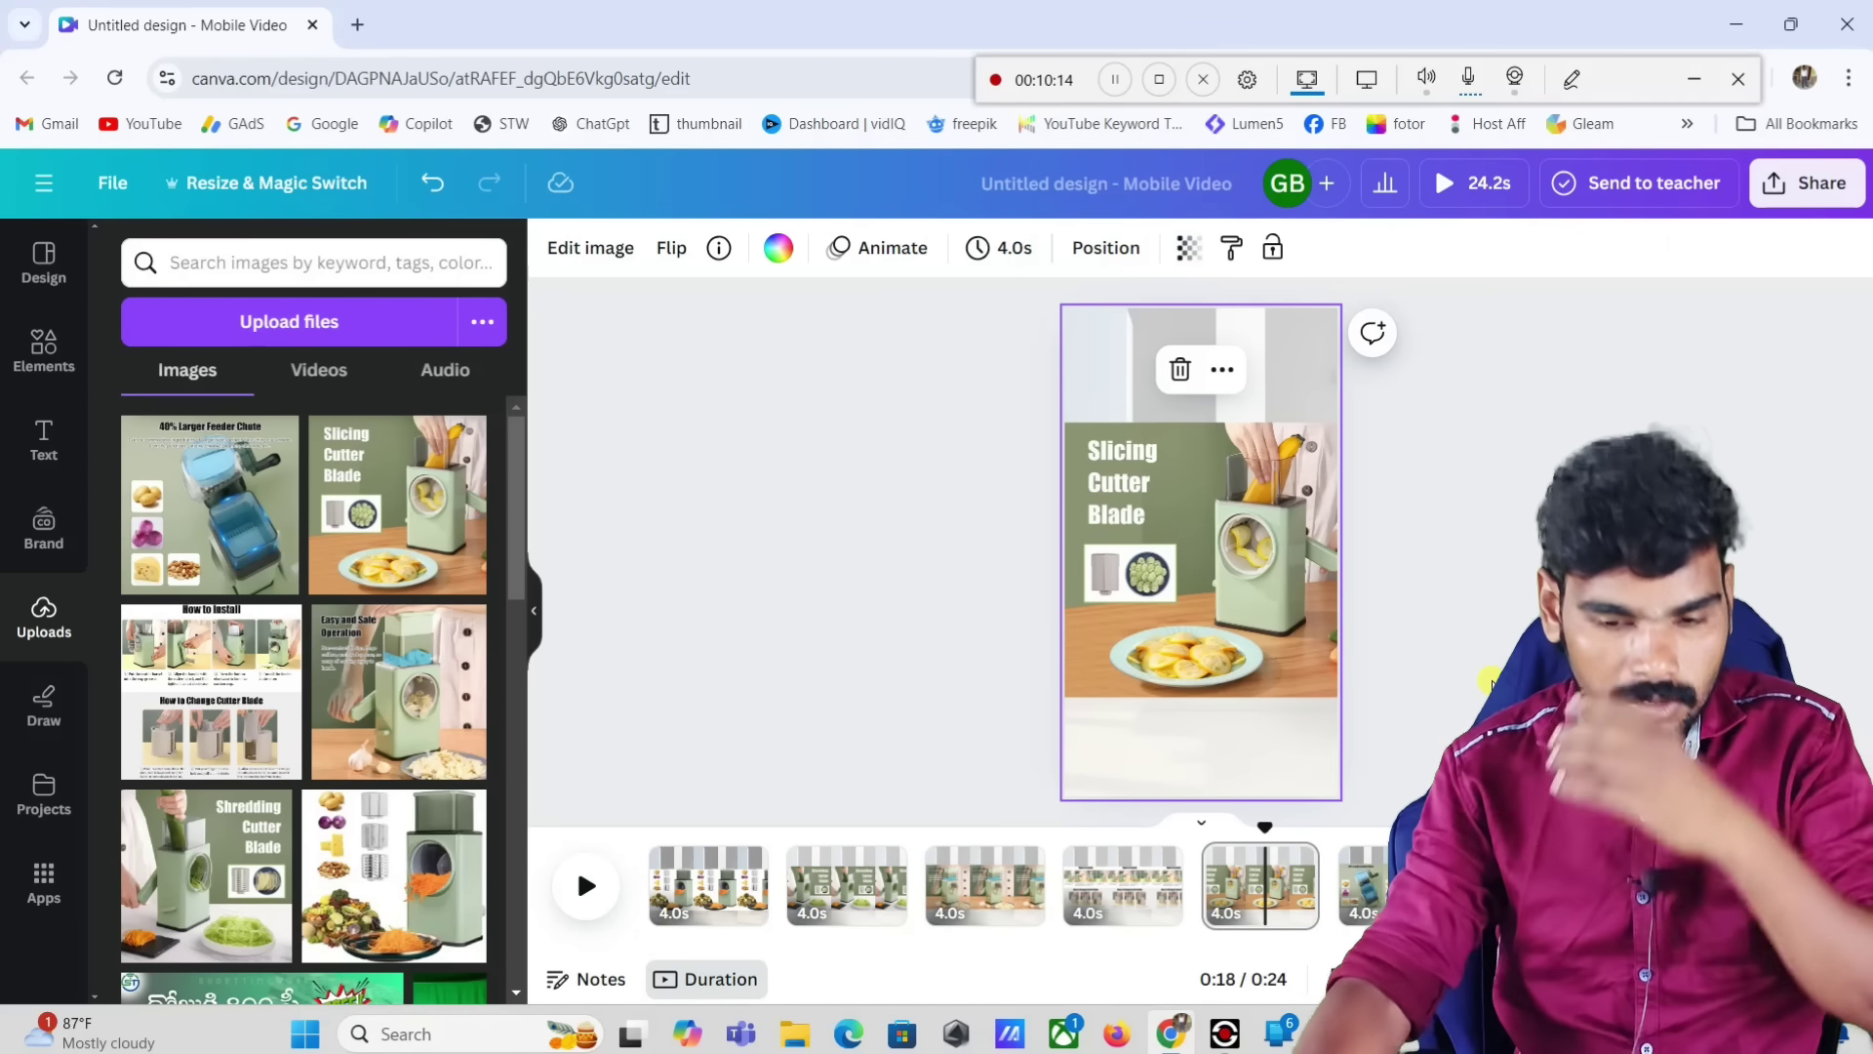
Step: Preview the reel from the first page through to the sixth, and return the playhead to the beginning
left_click_drag(1269, 831, 606, 807)
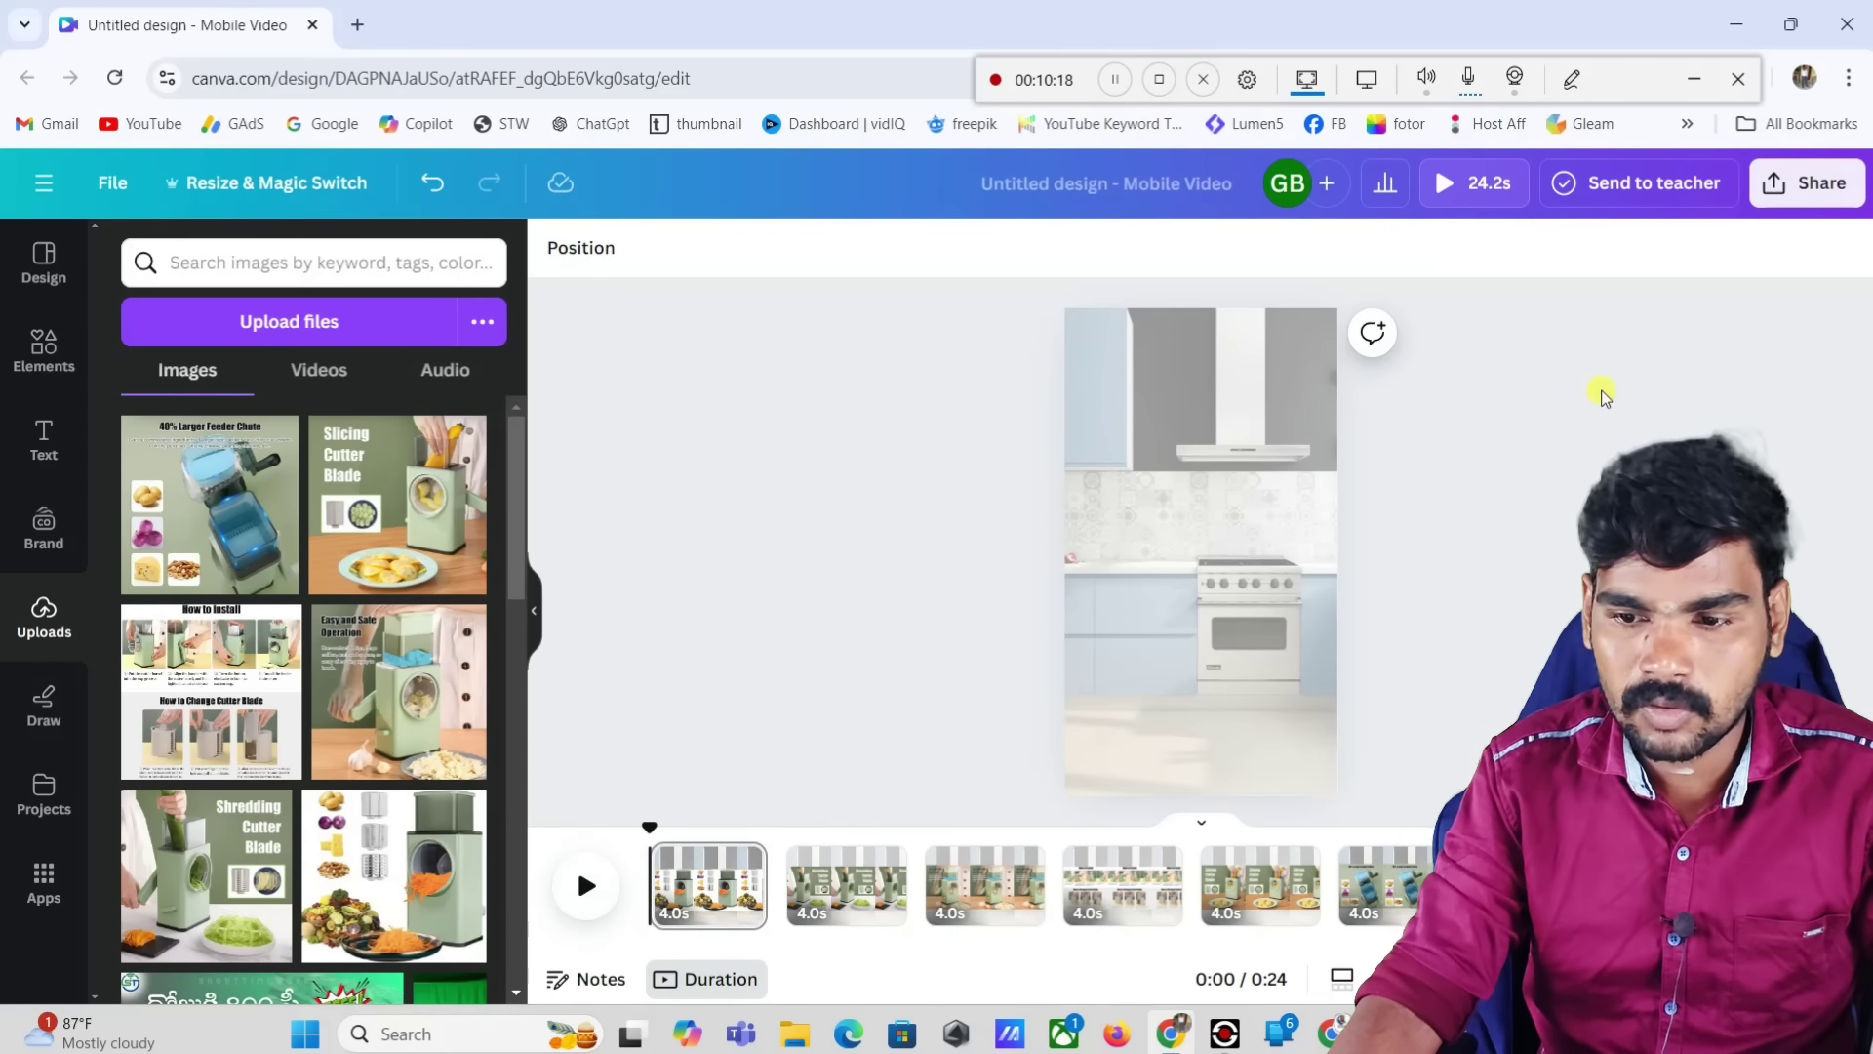
left_click(1570, 79)
left_click_drag(912, 432, 617, 835)
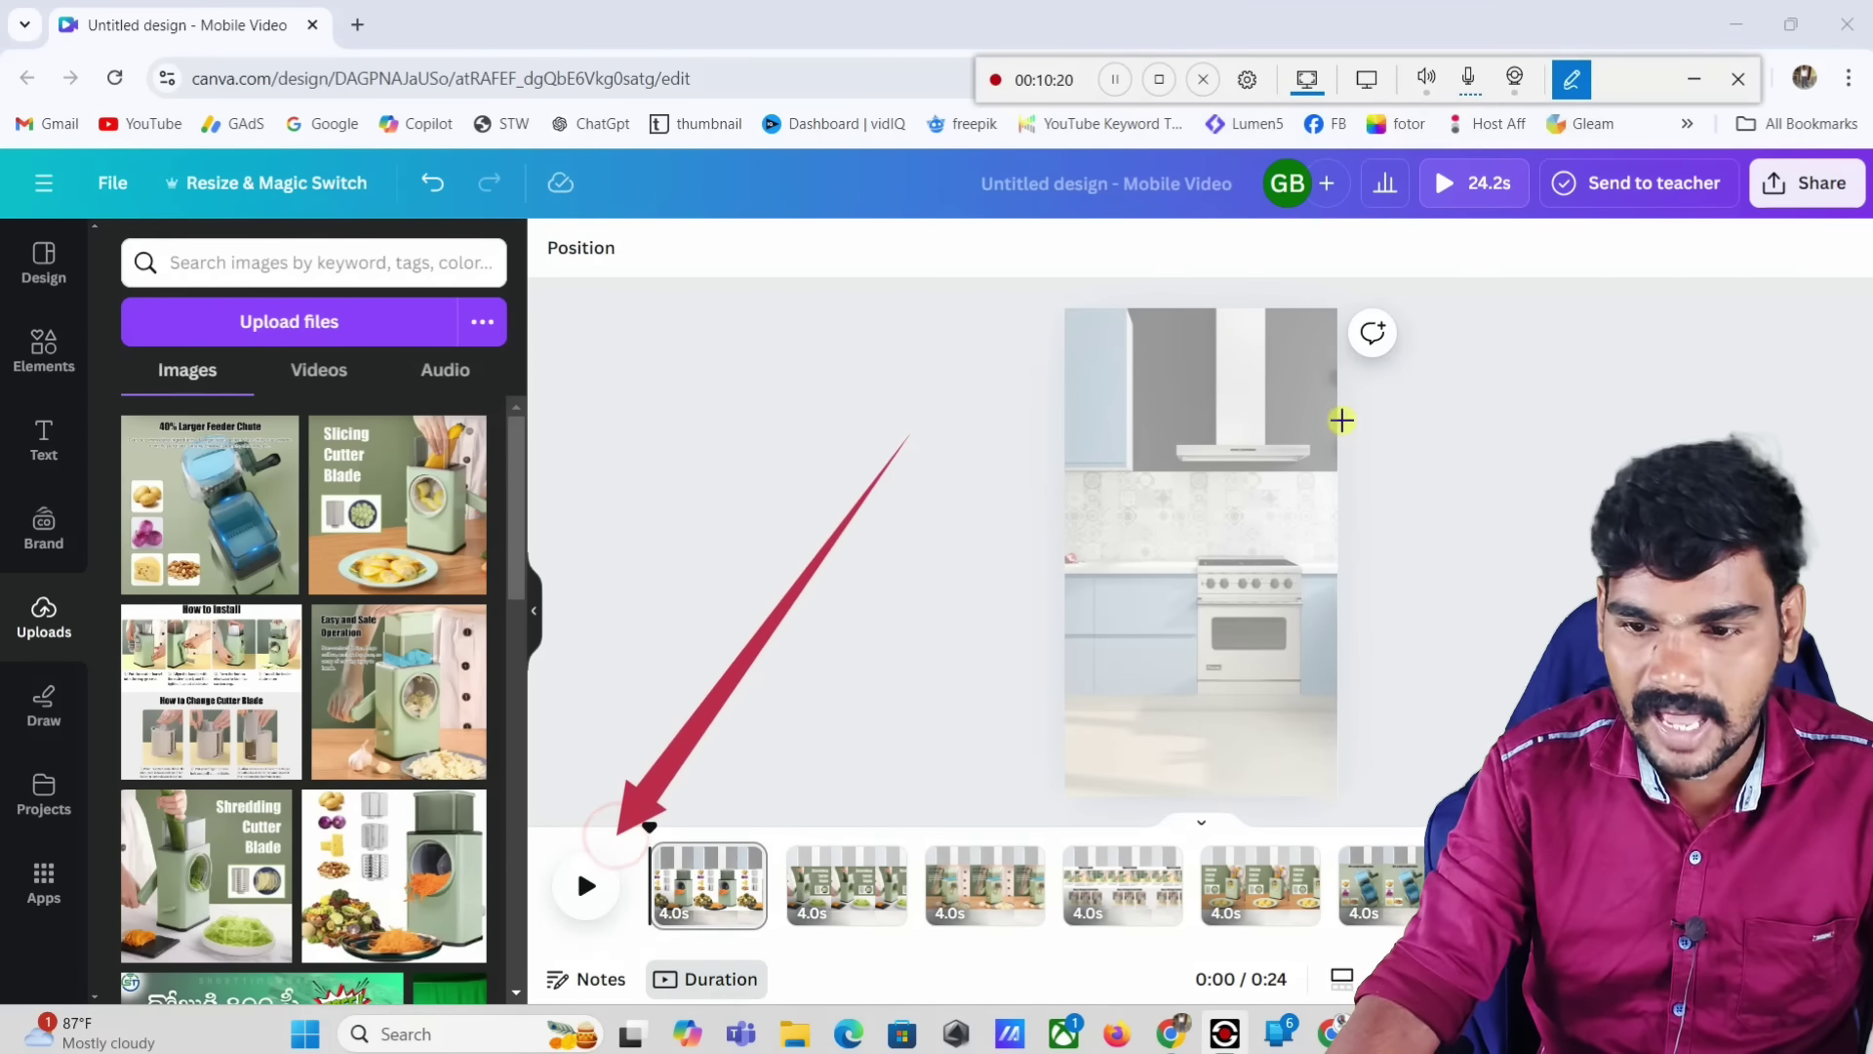
left_click(1572, 80)
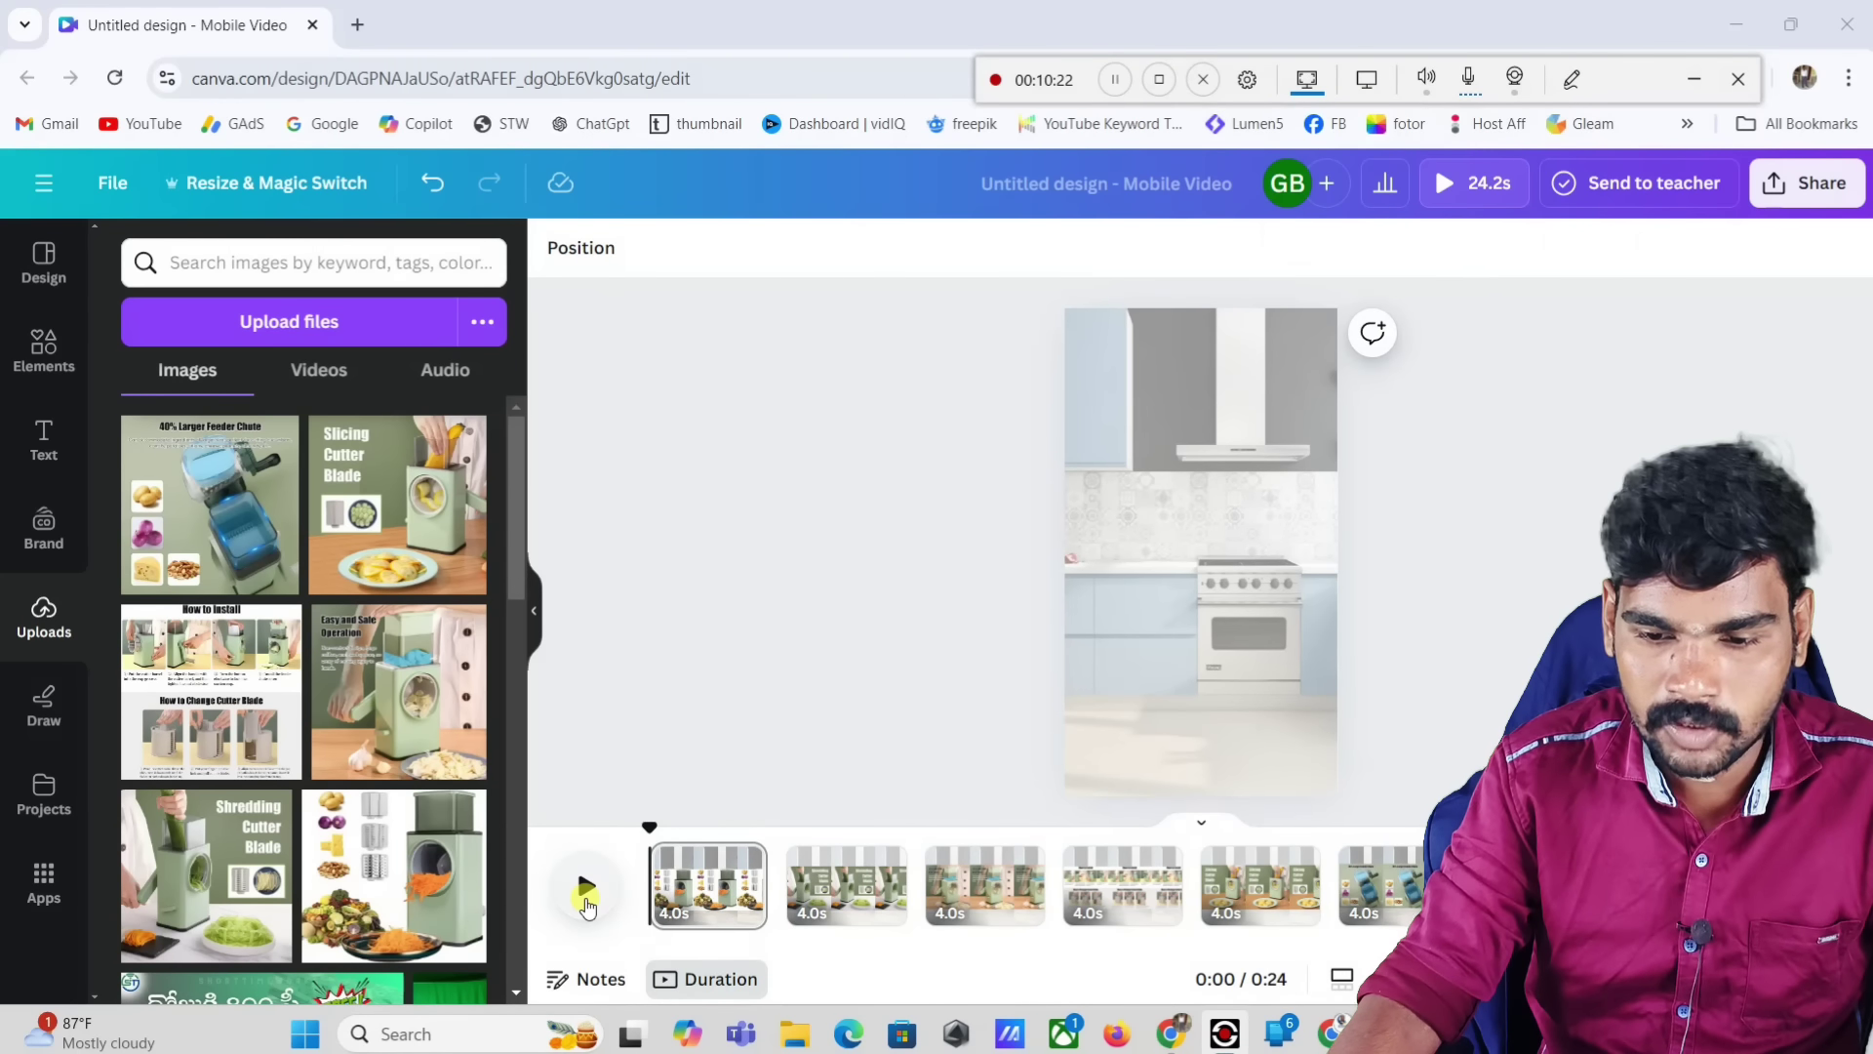
left_click(585, 890)
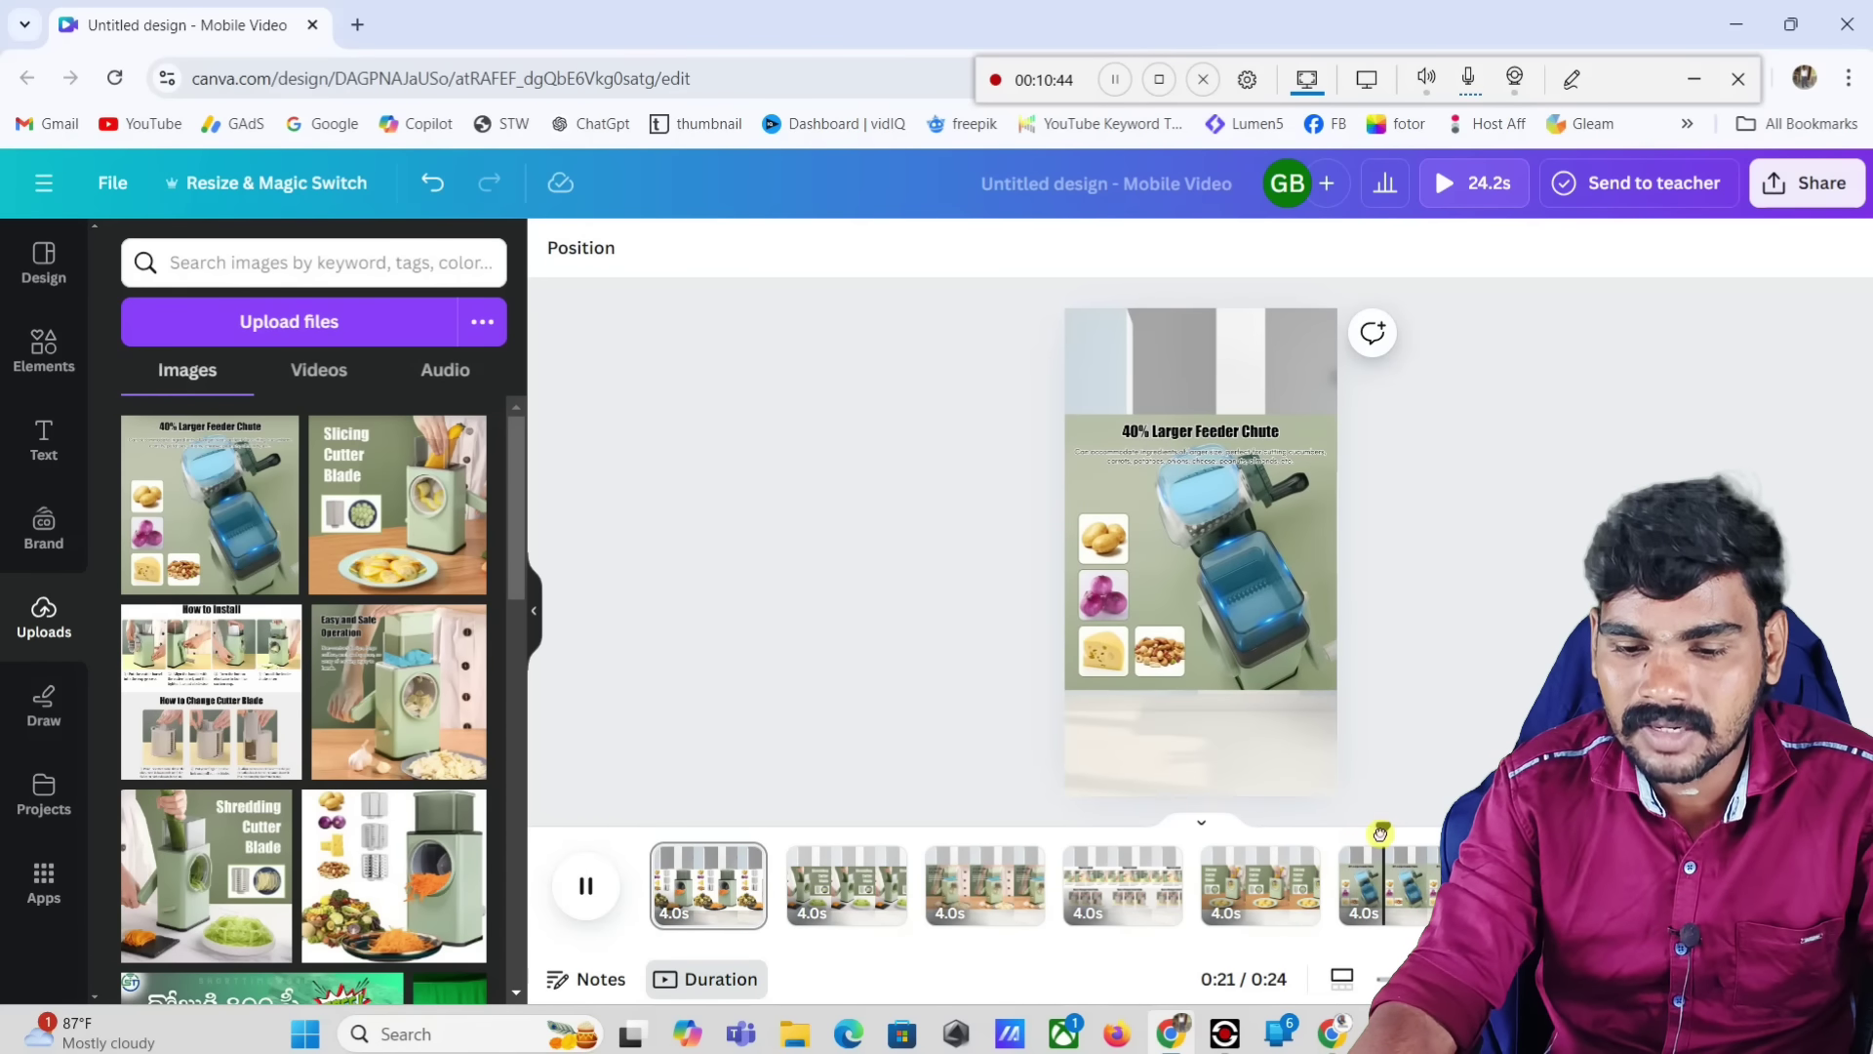
left_click_drag(1380, 832, 648, 794)
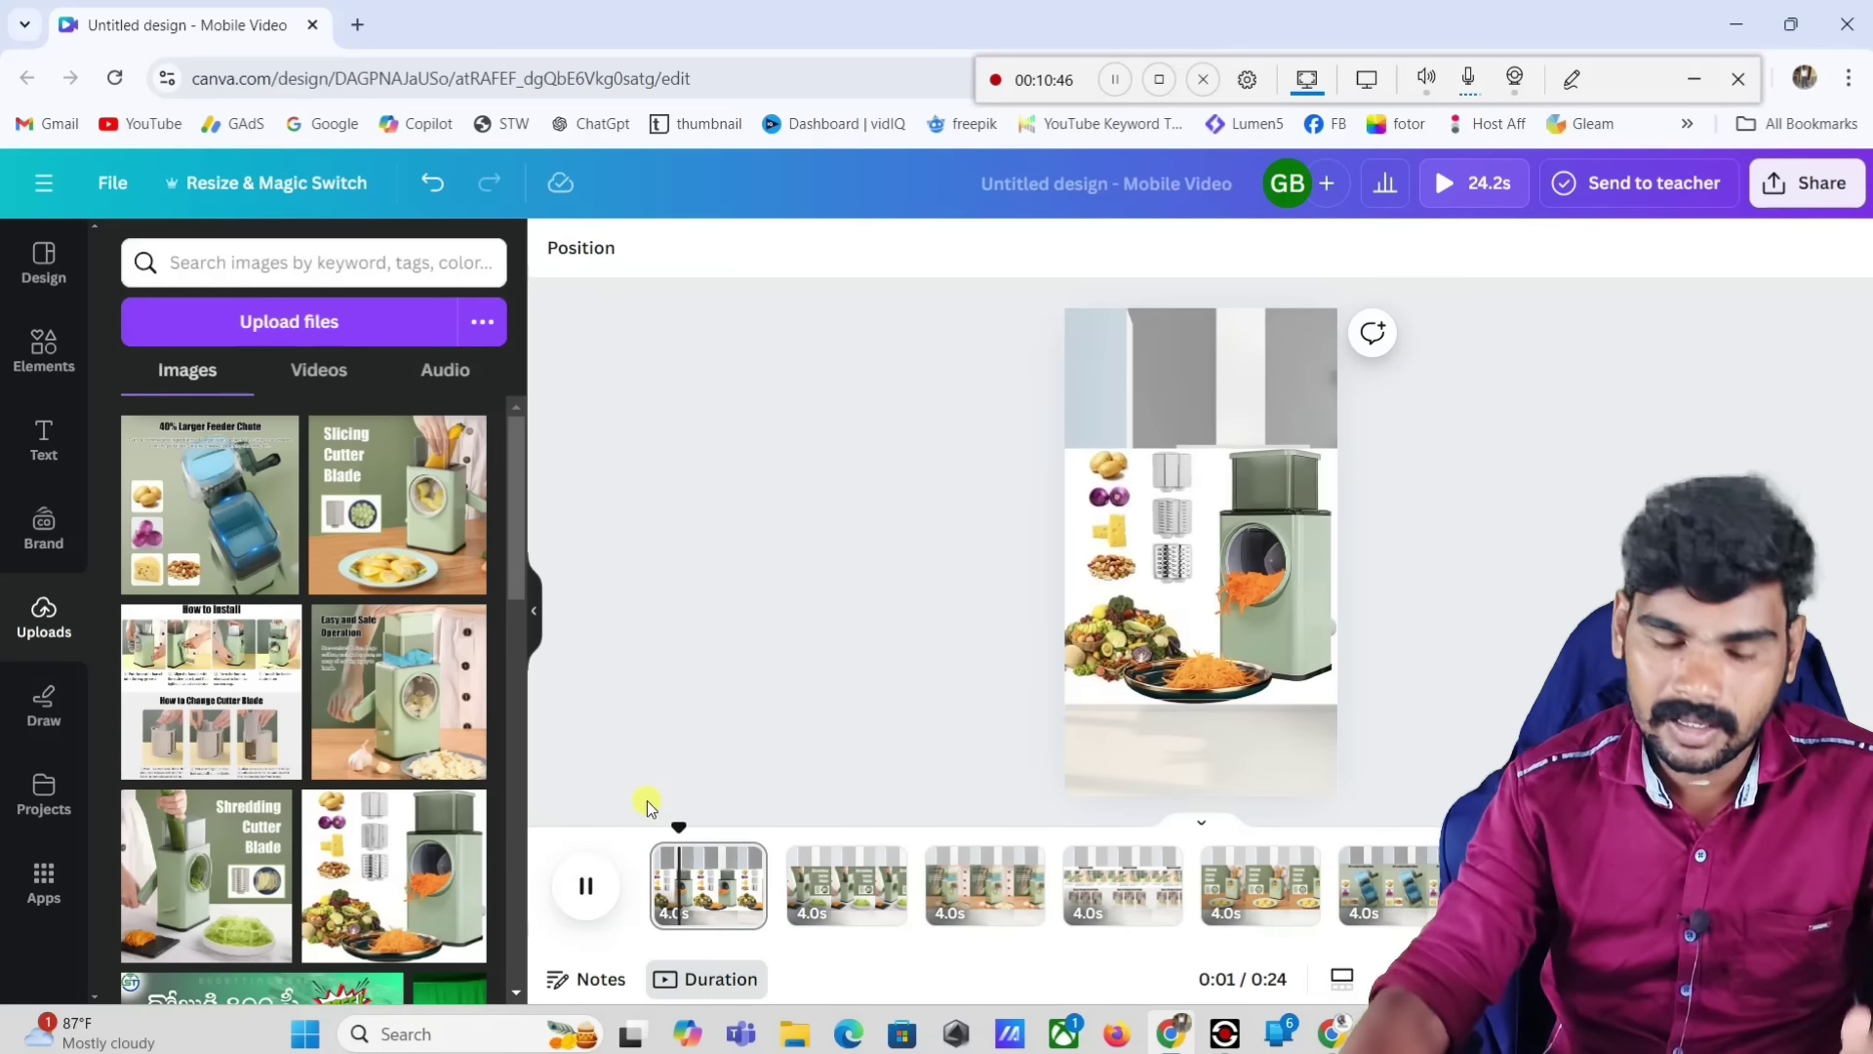
Step: Add a Circle Wipe transition between the first and second pages
left_click(793, 883)
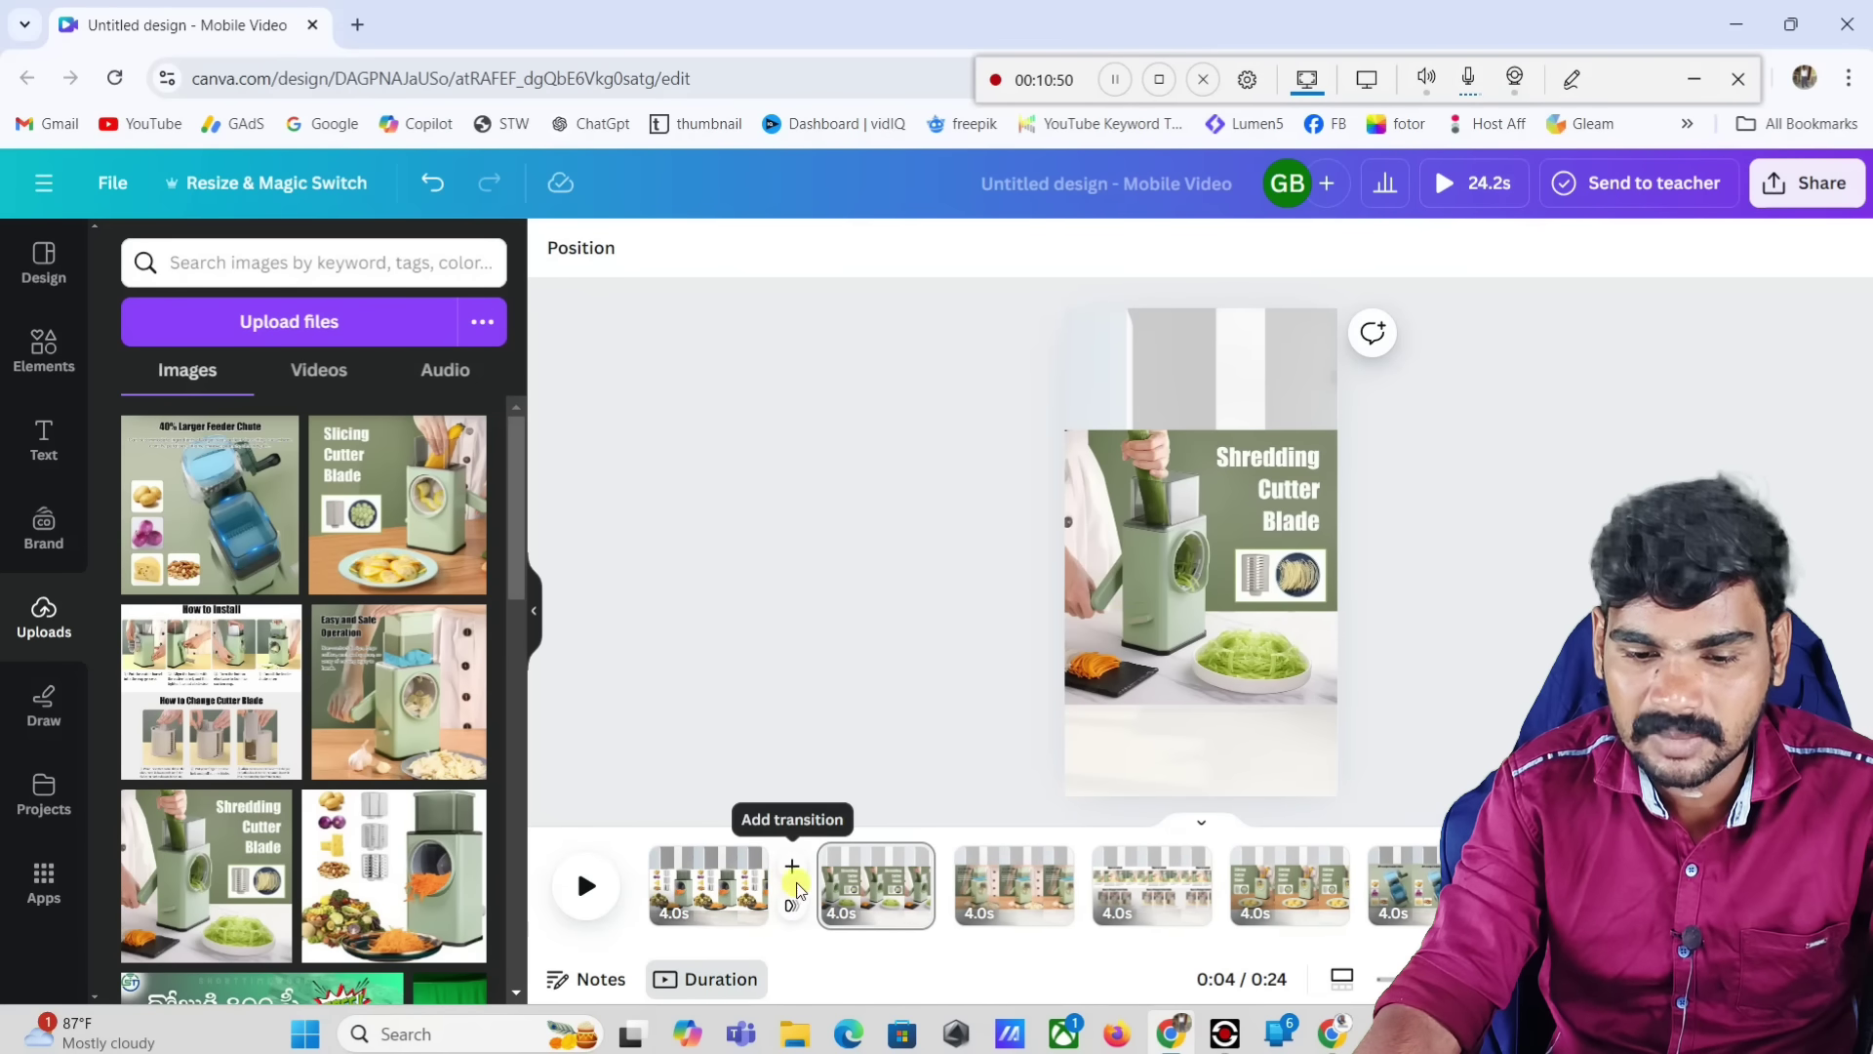
left_click(1572, 79)
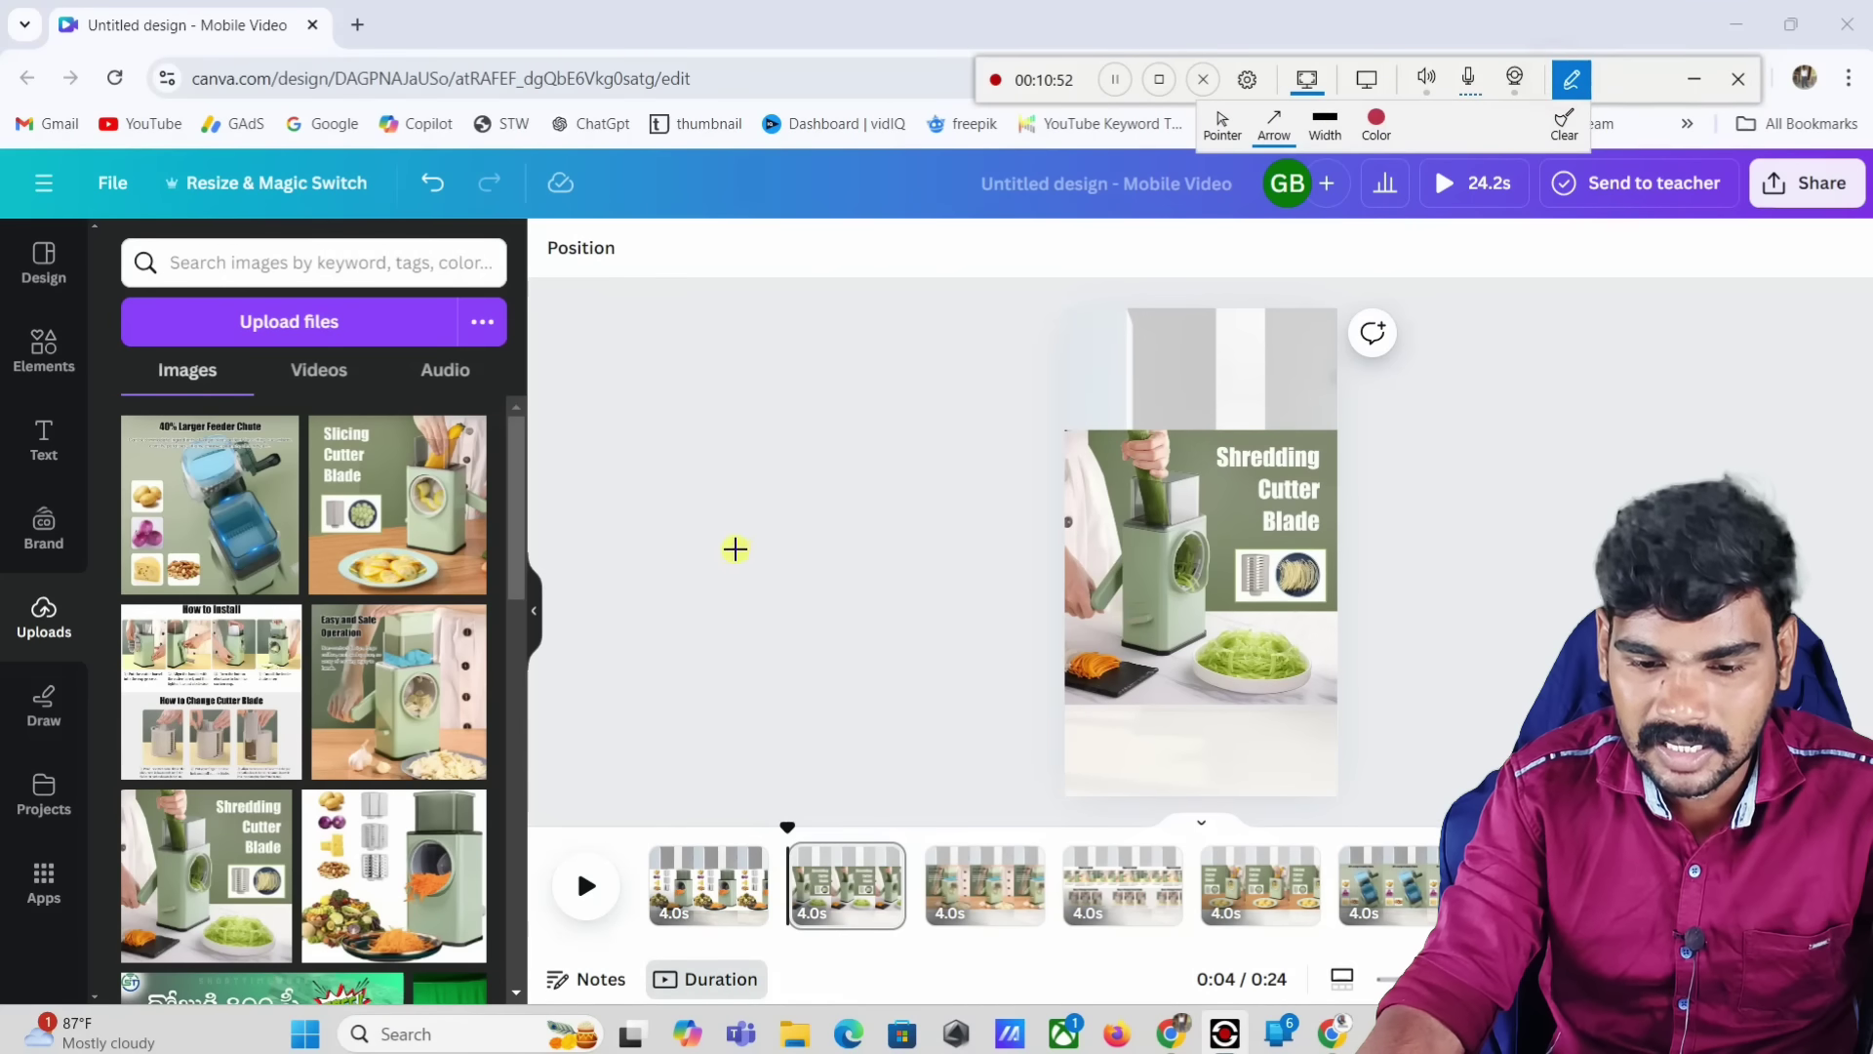
mouse_move(737, 549)
left_mouse_down()
mouse_move(754, 834)
mouse_move(777, 856)
left_mouse_up()
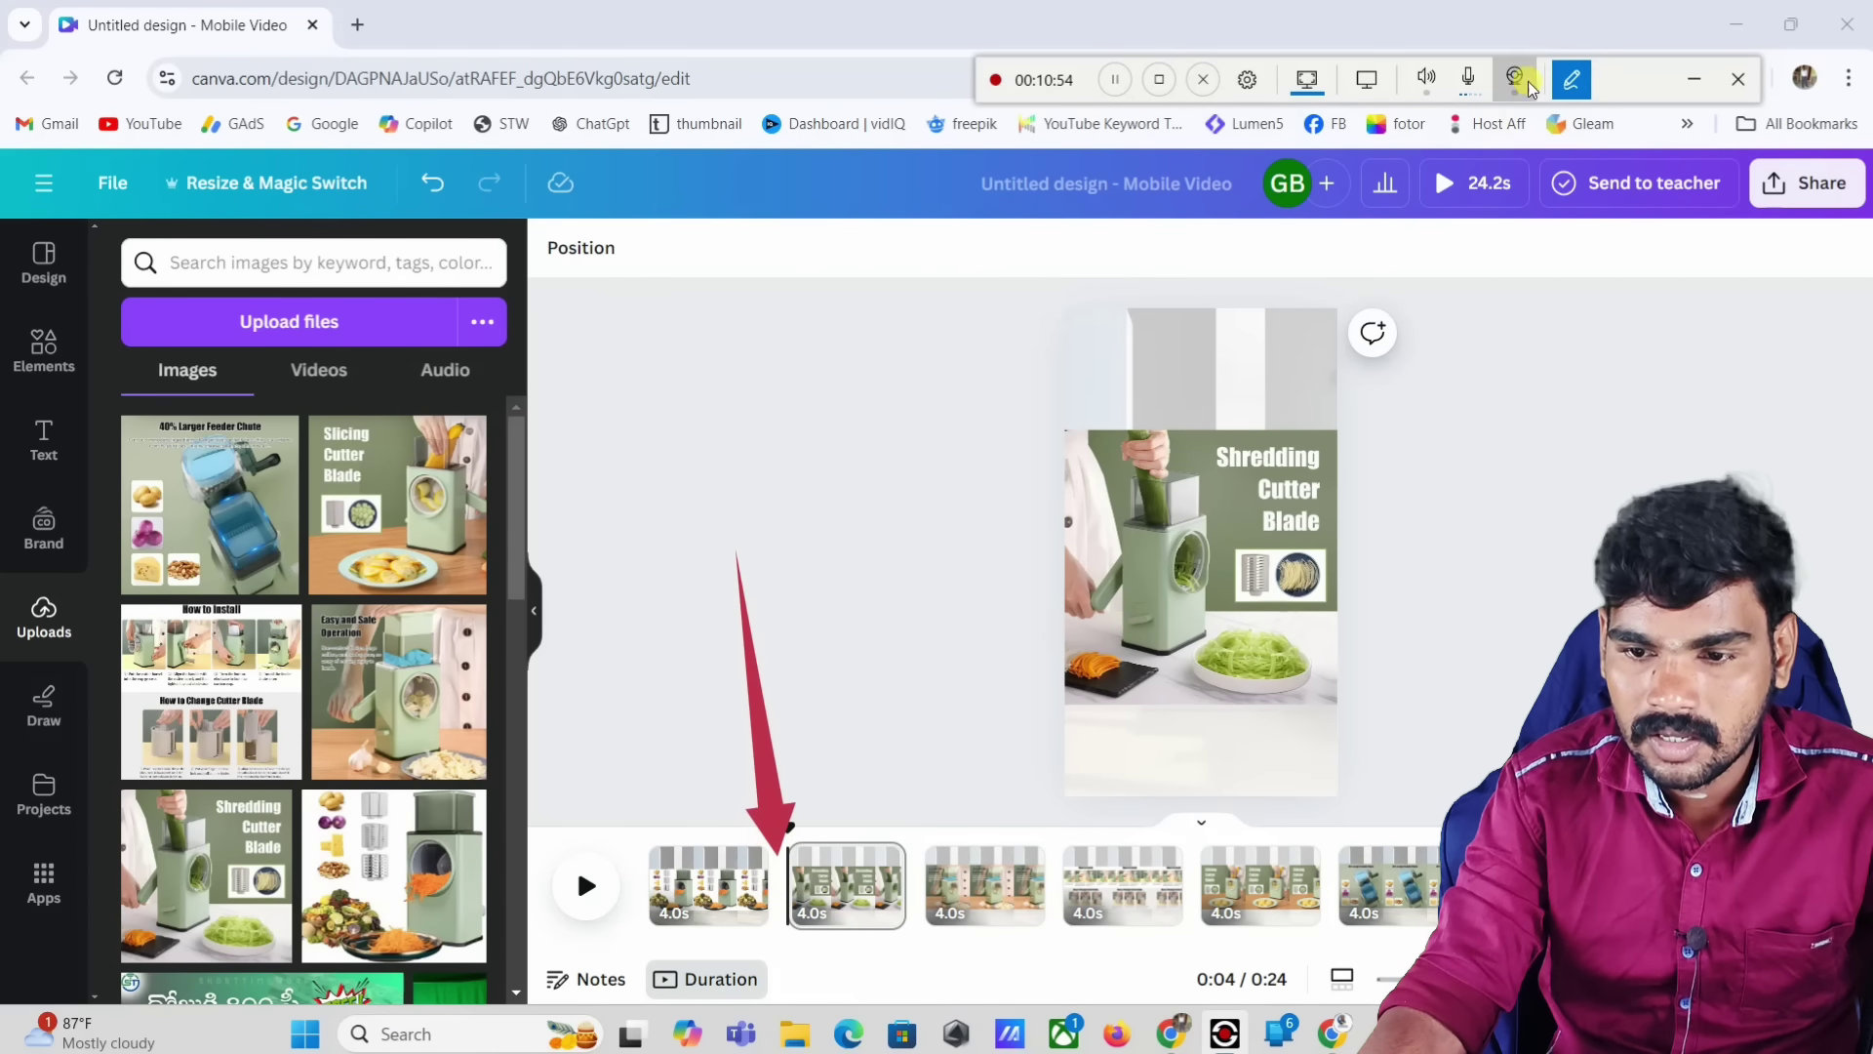
left_click(1572, 79)
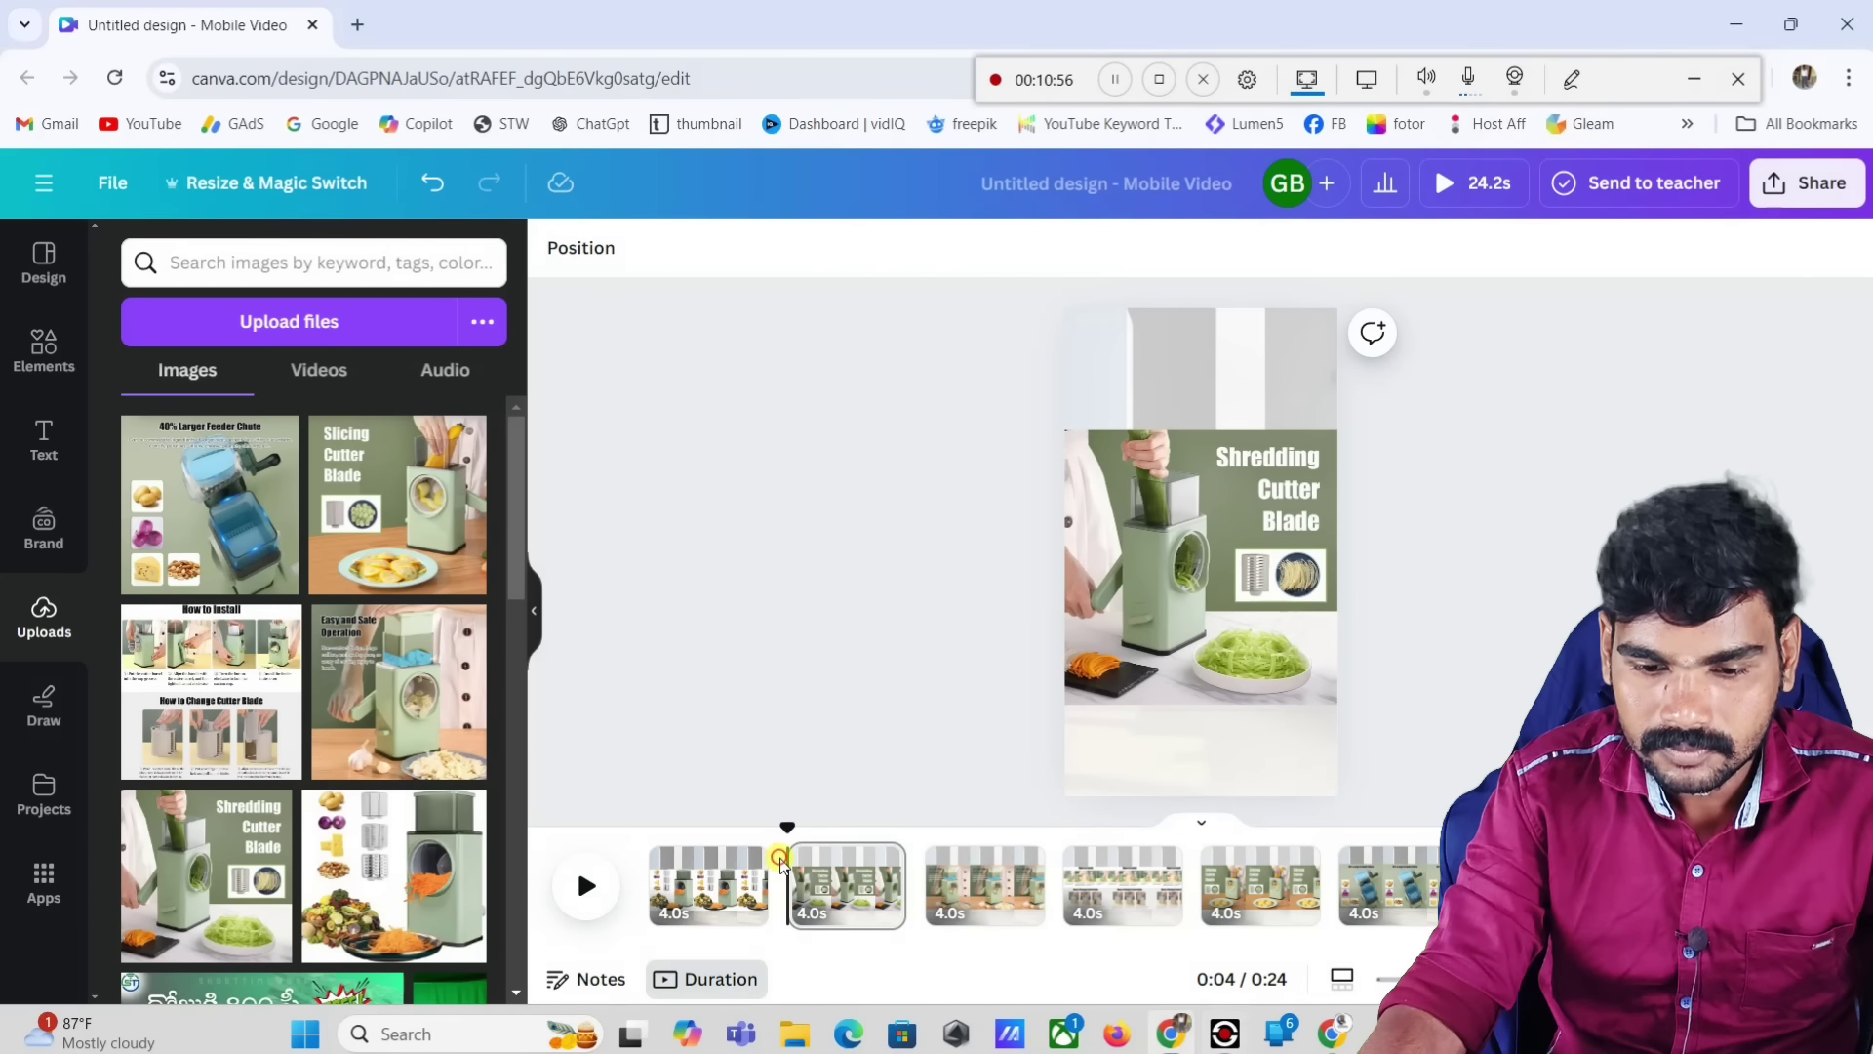
mouse_move(783, 866)
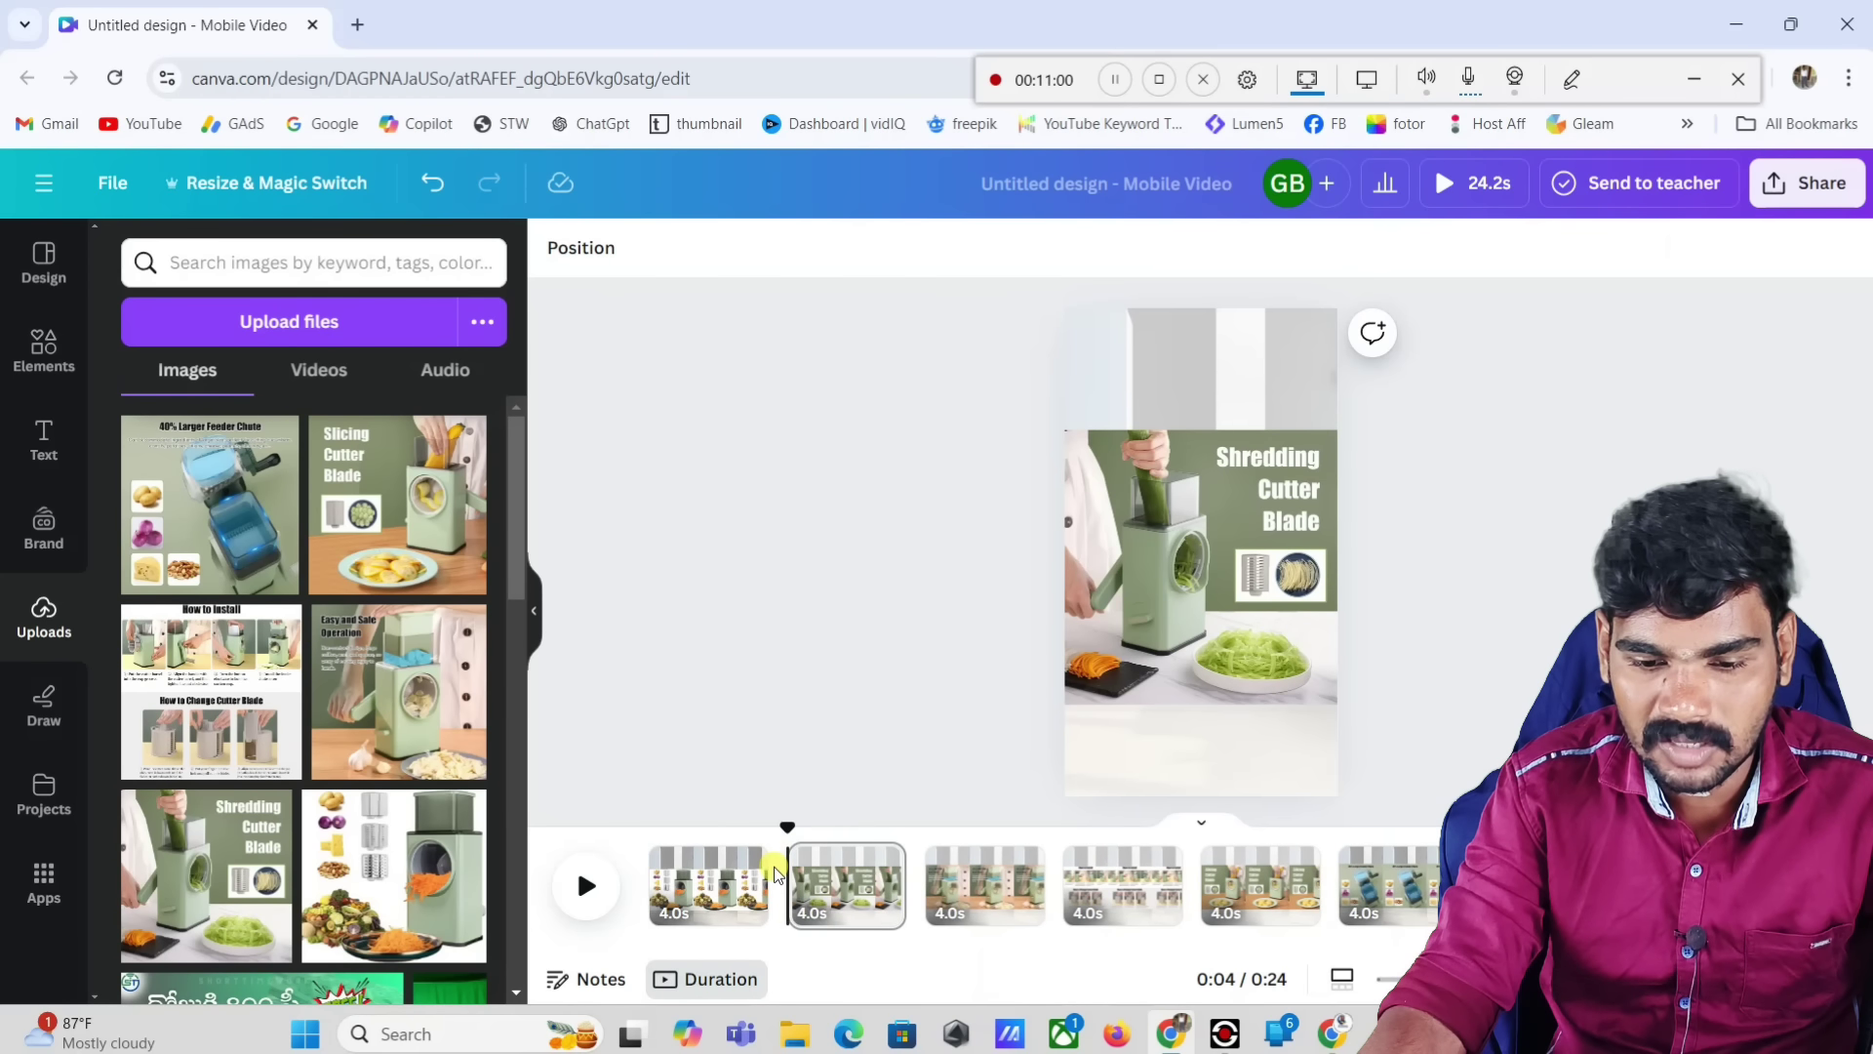
left_click(792, 910)
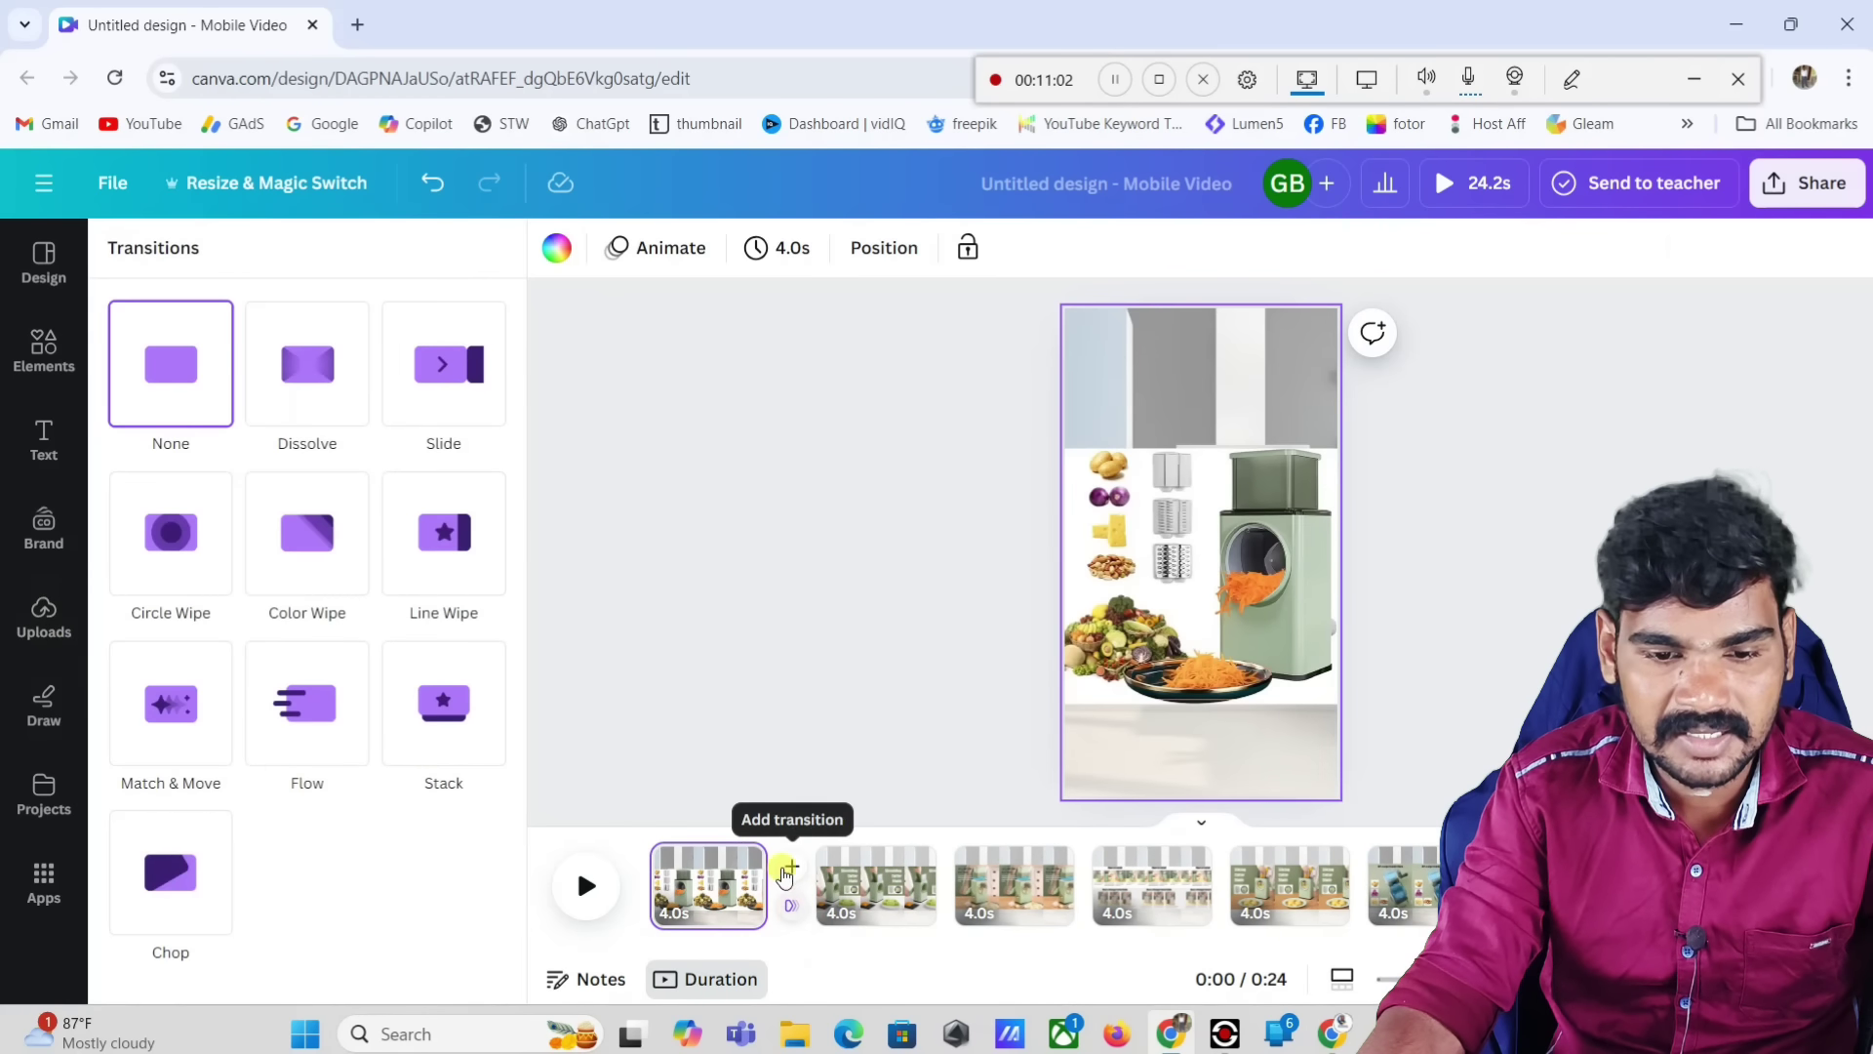
left_click(438, 542)
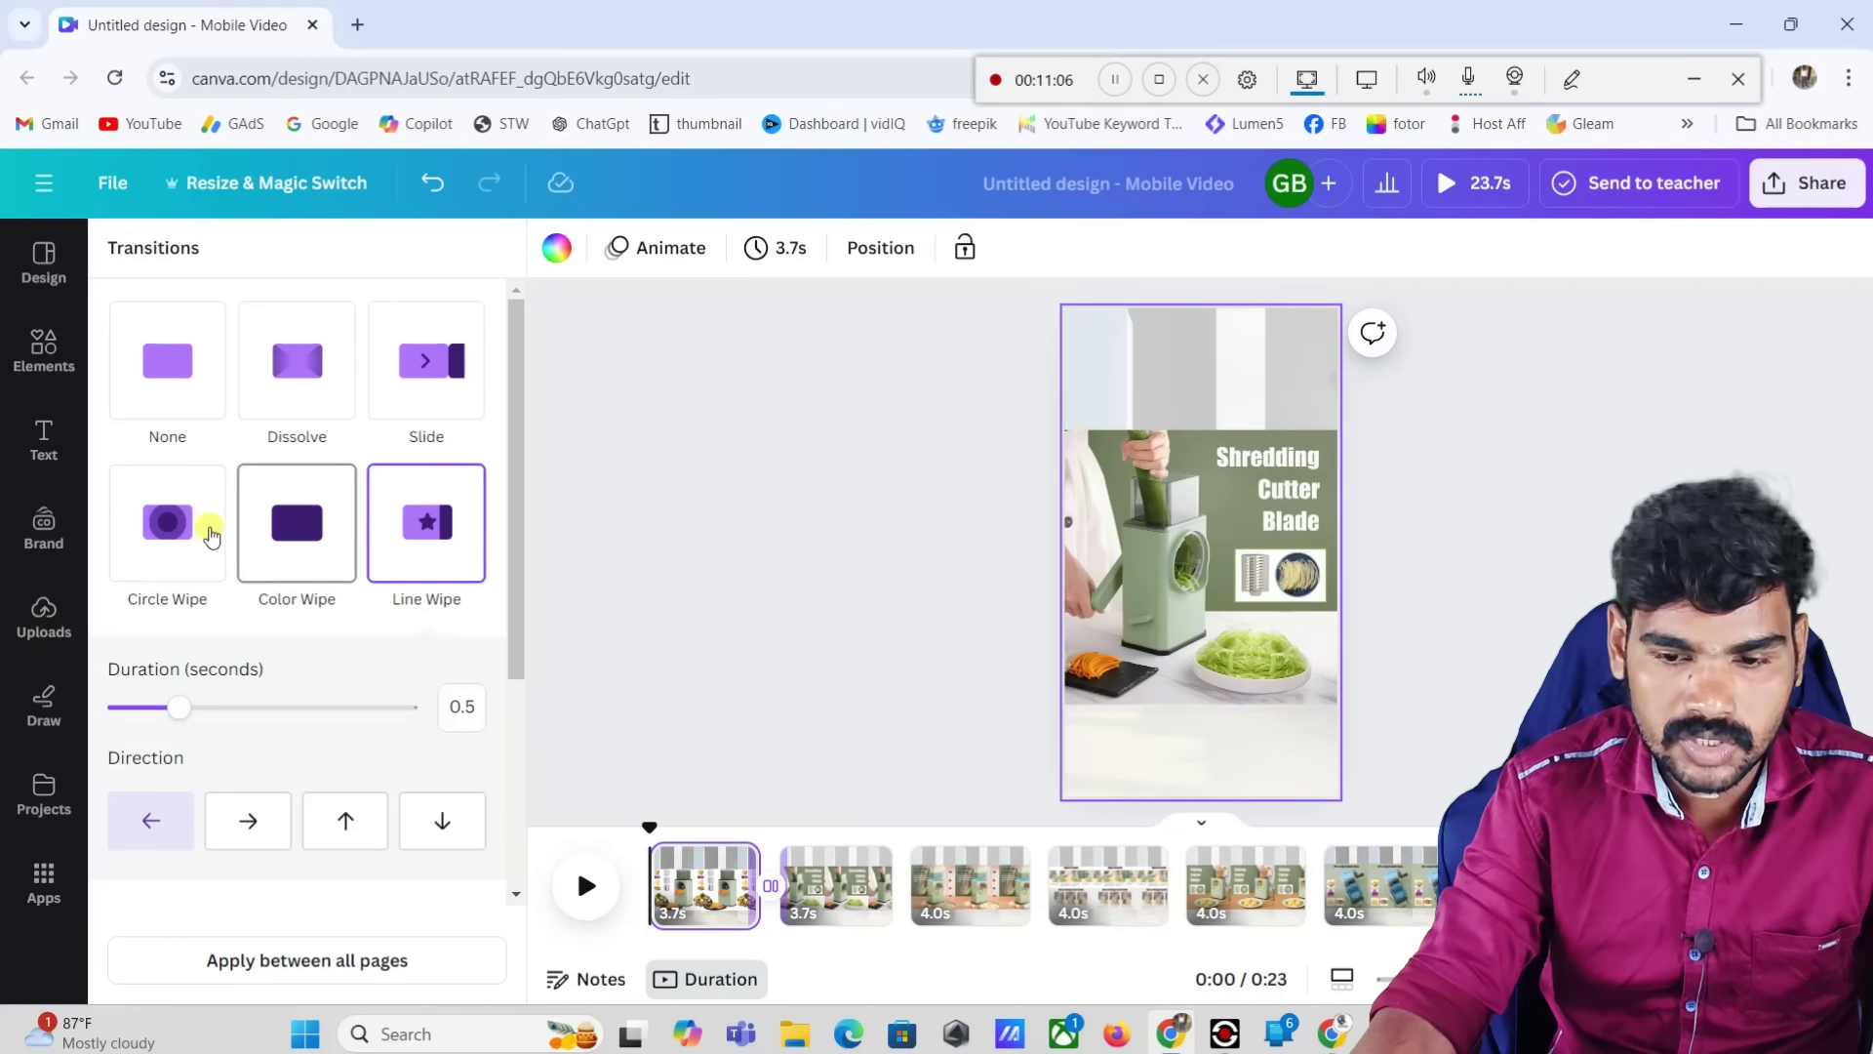
left_click(162, 535)
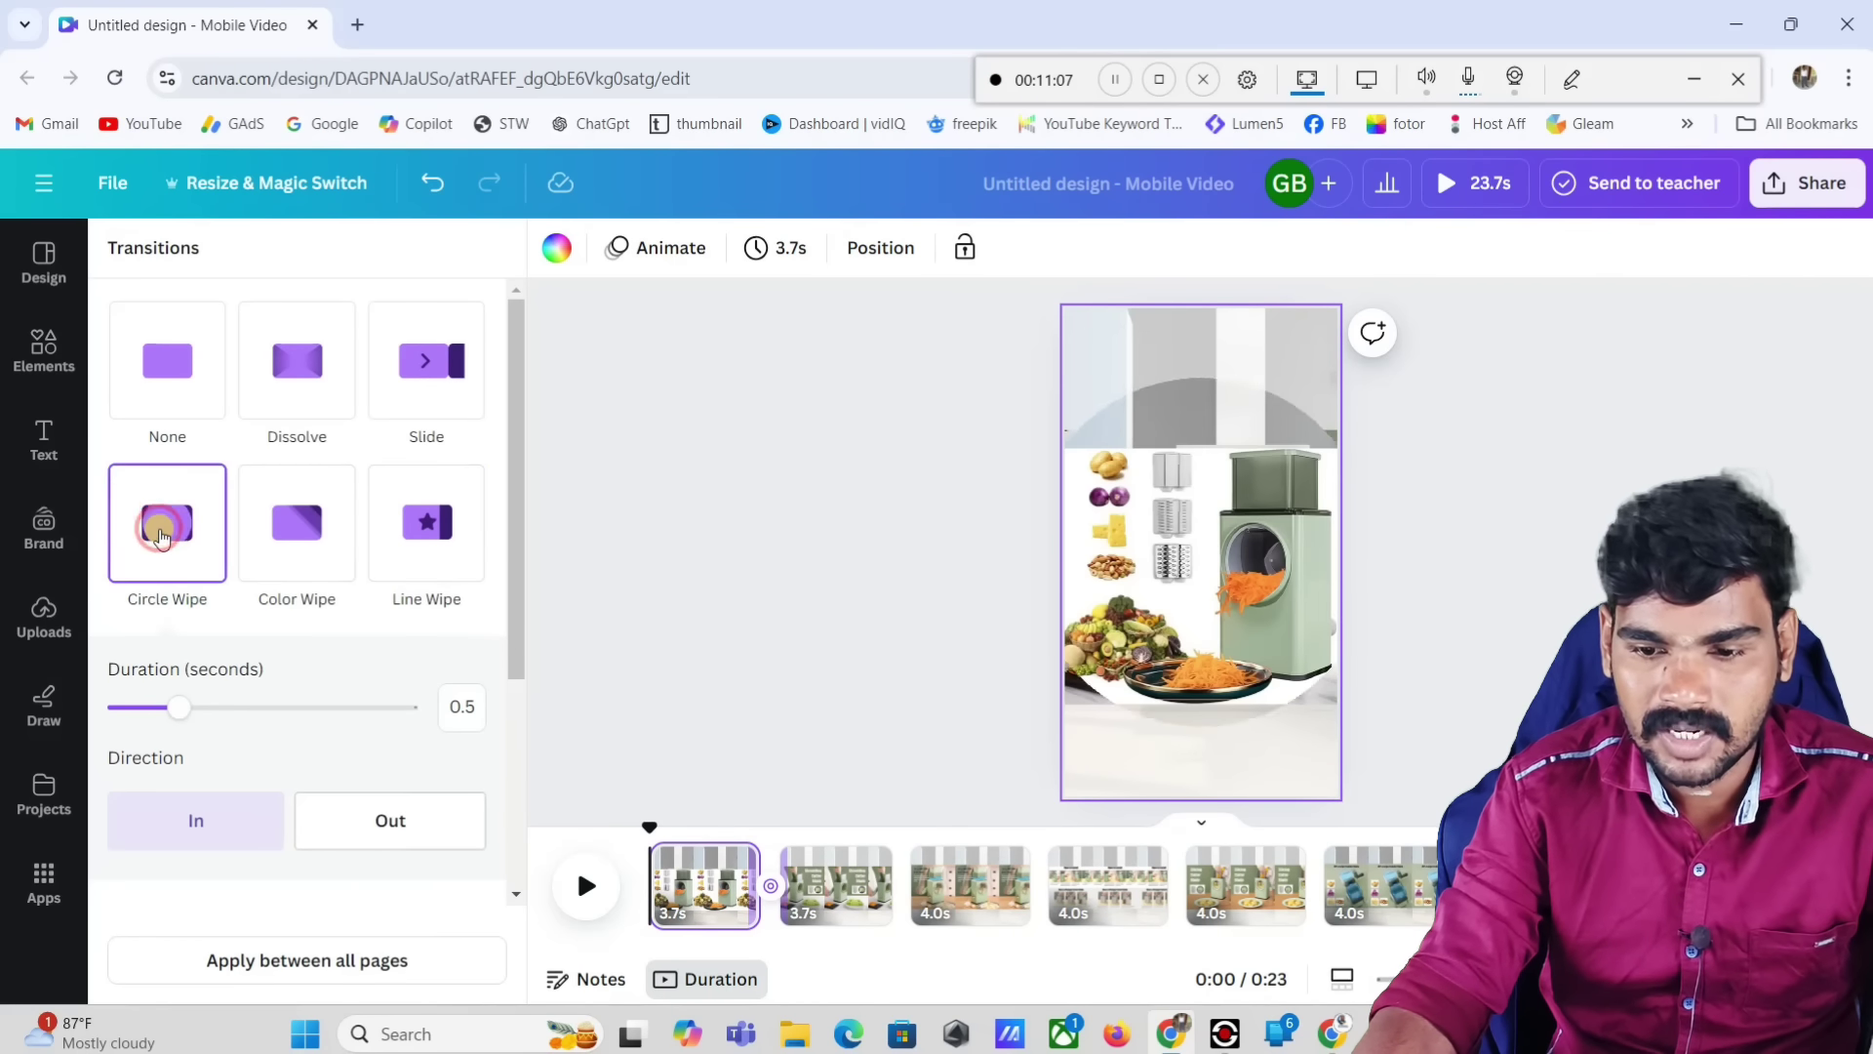
Step: Add a Flow transition between the second and third pages and a Chop transition between the third and fourth pages
left_click(908, 886)
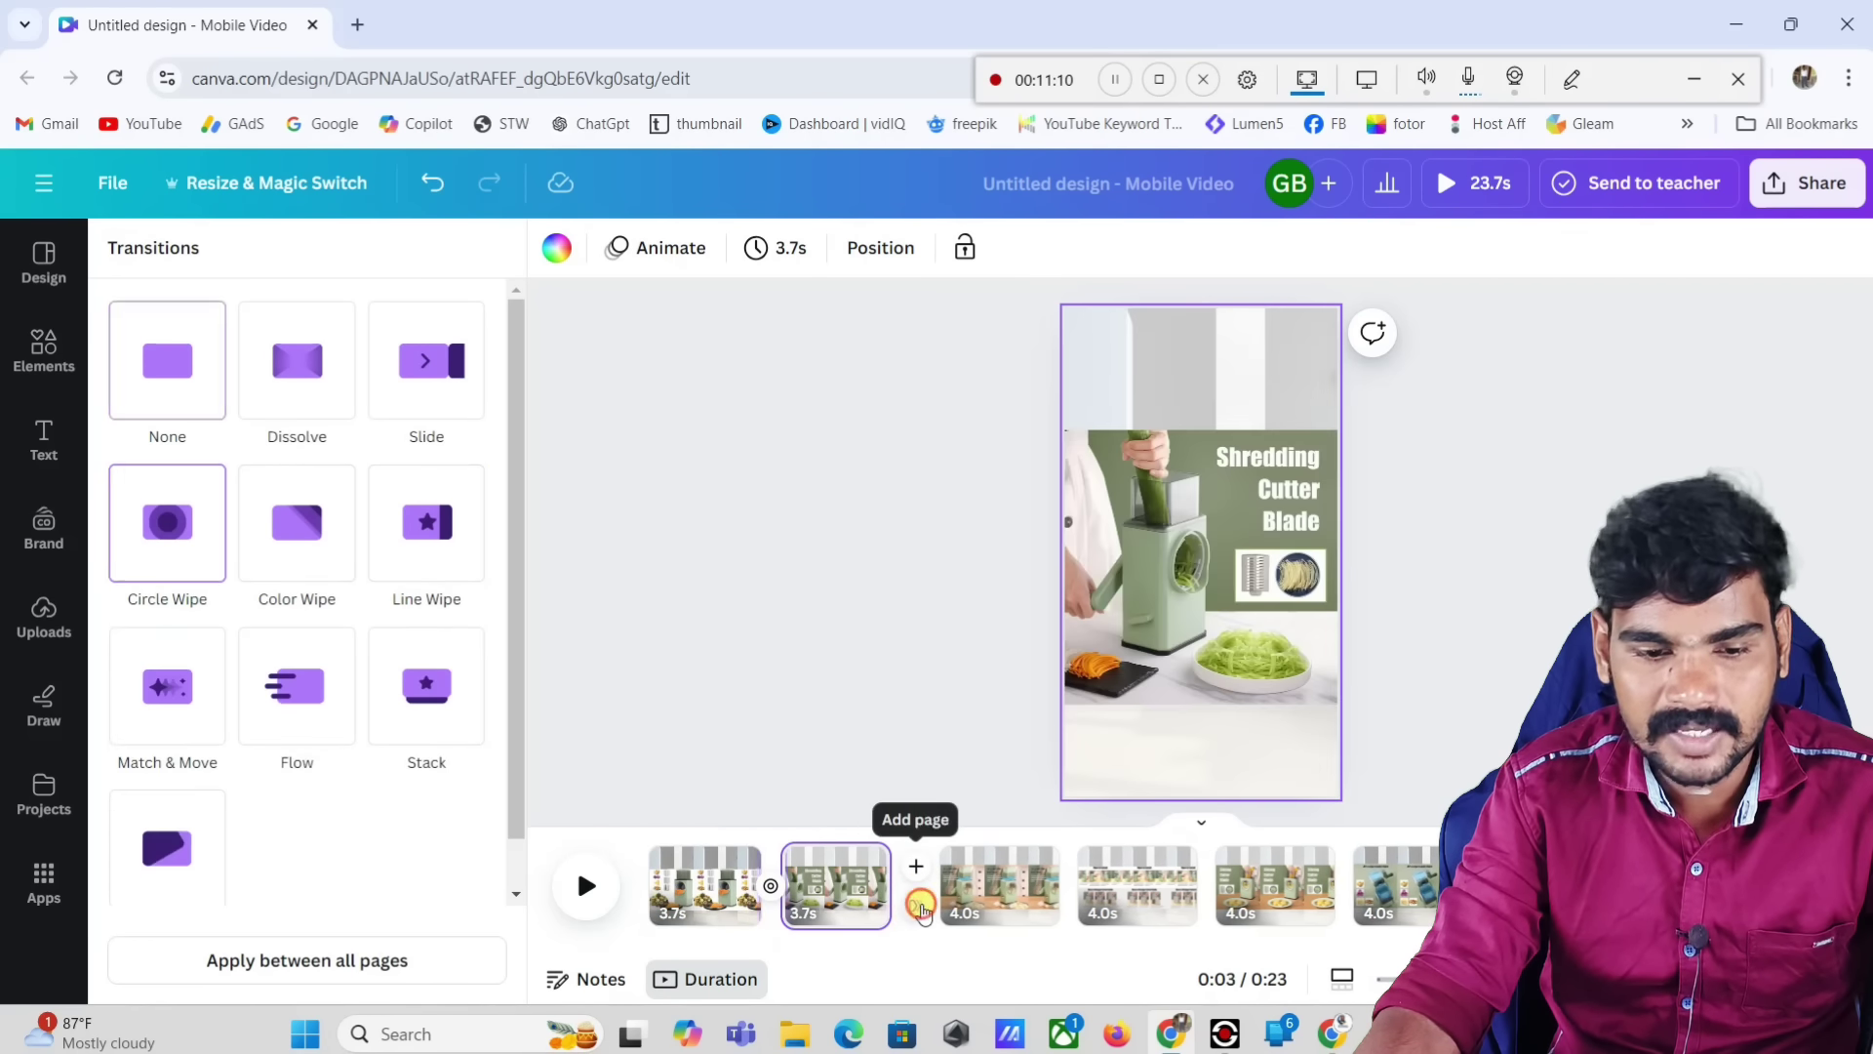
left_click(337, 704)
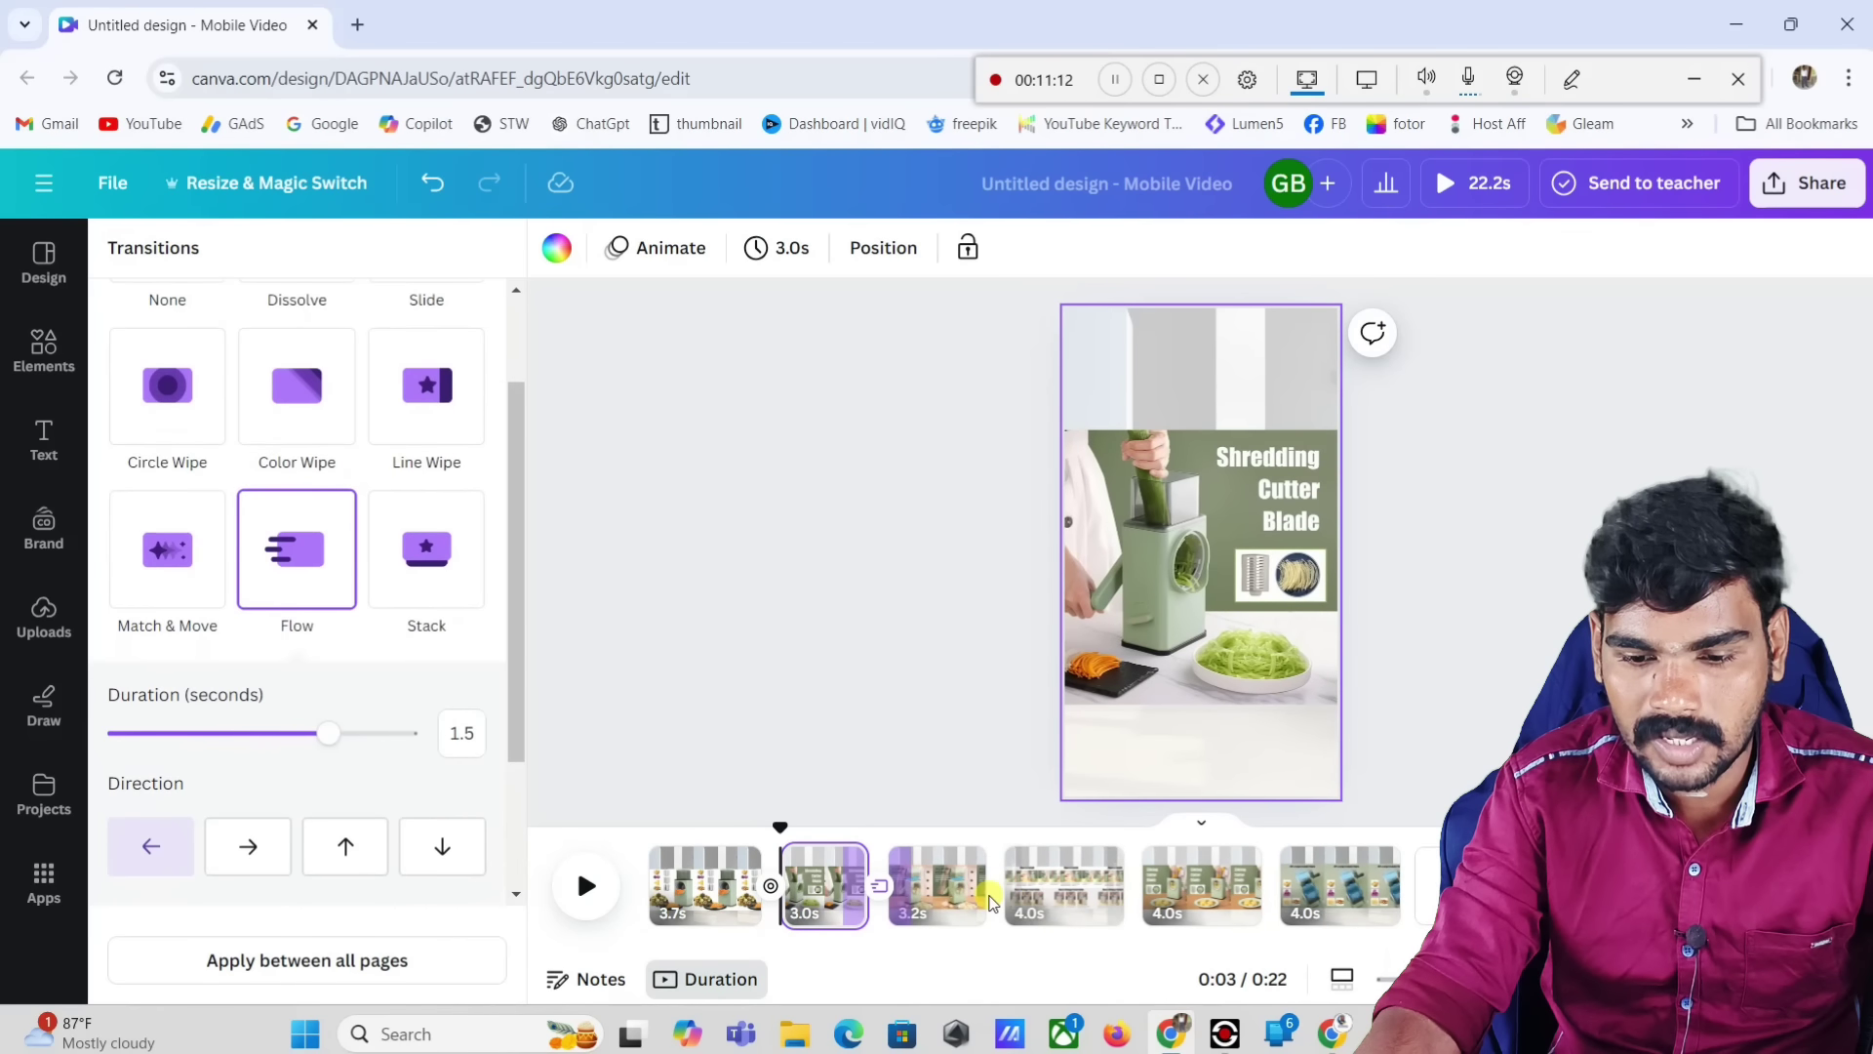
left_click(1005, 903)
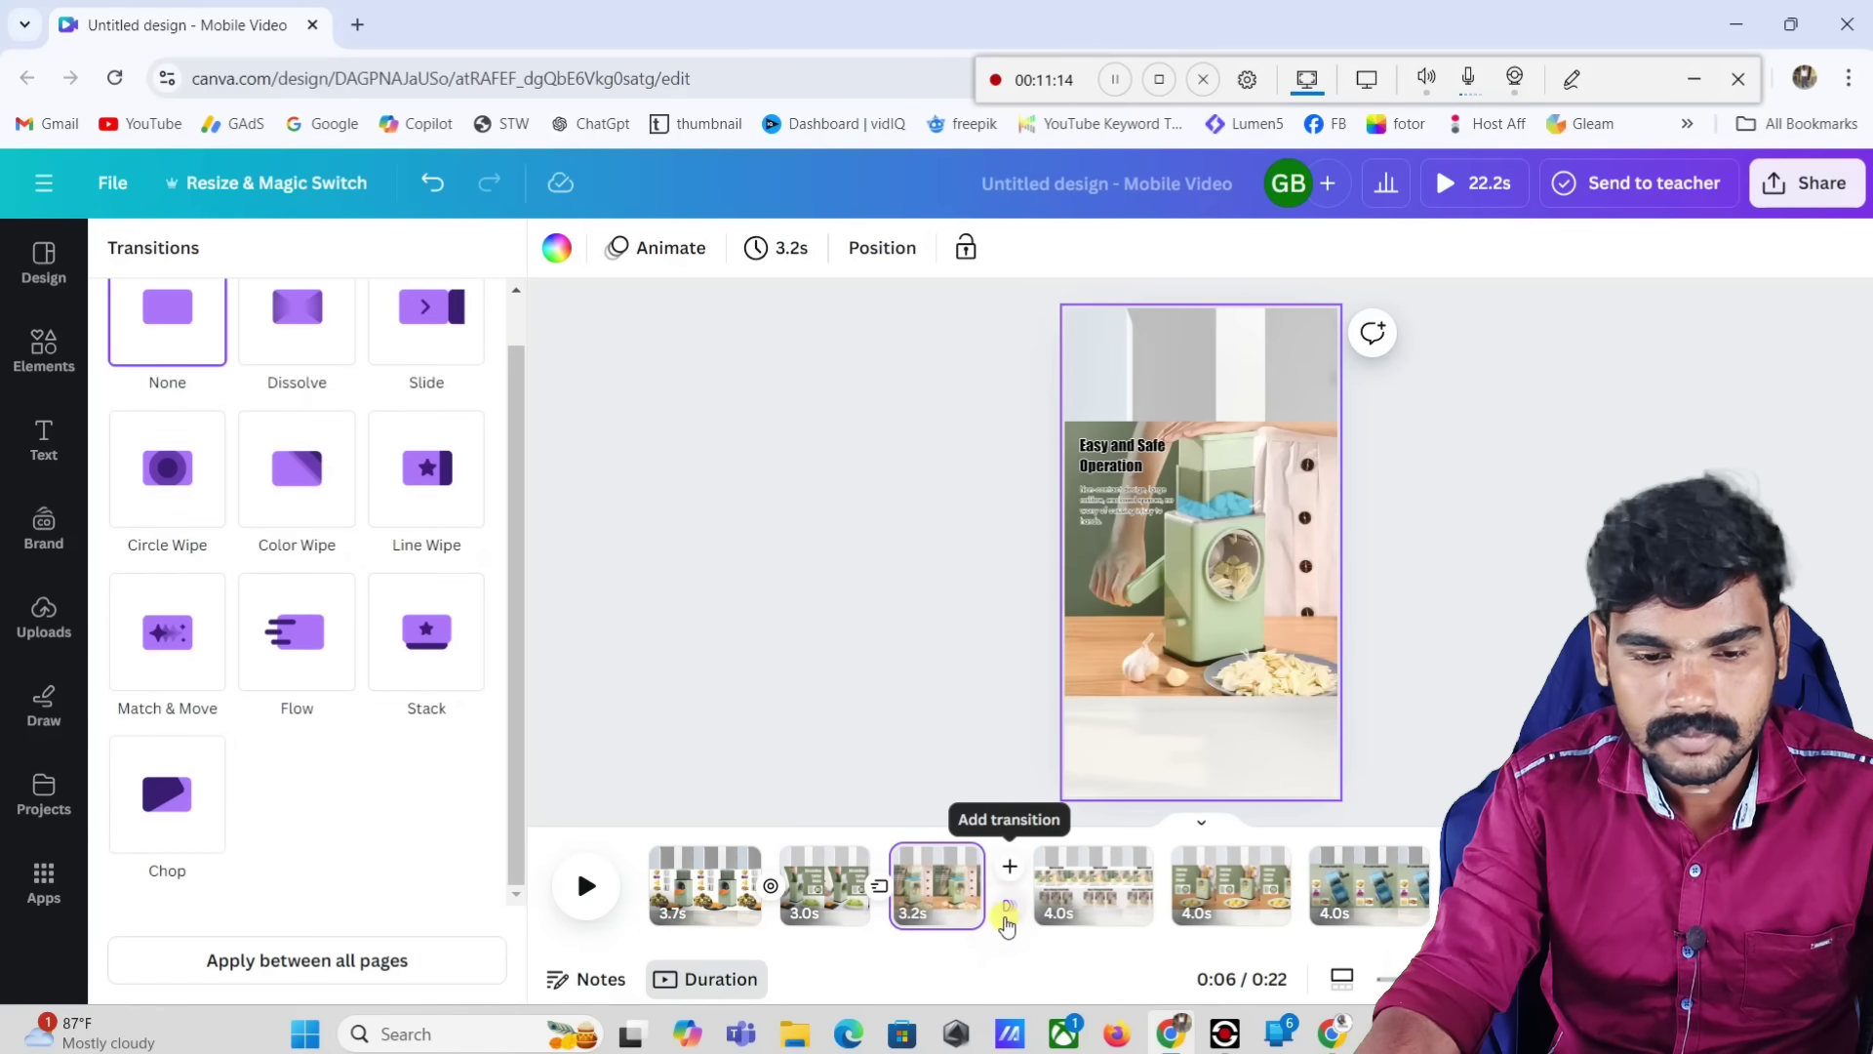
left_click(167, 793)
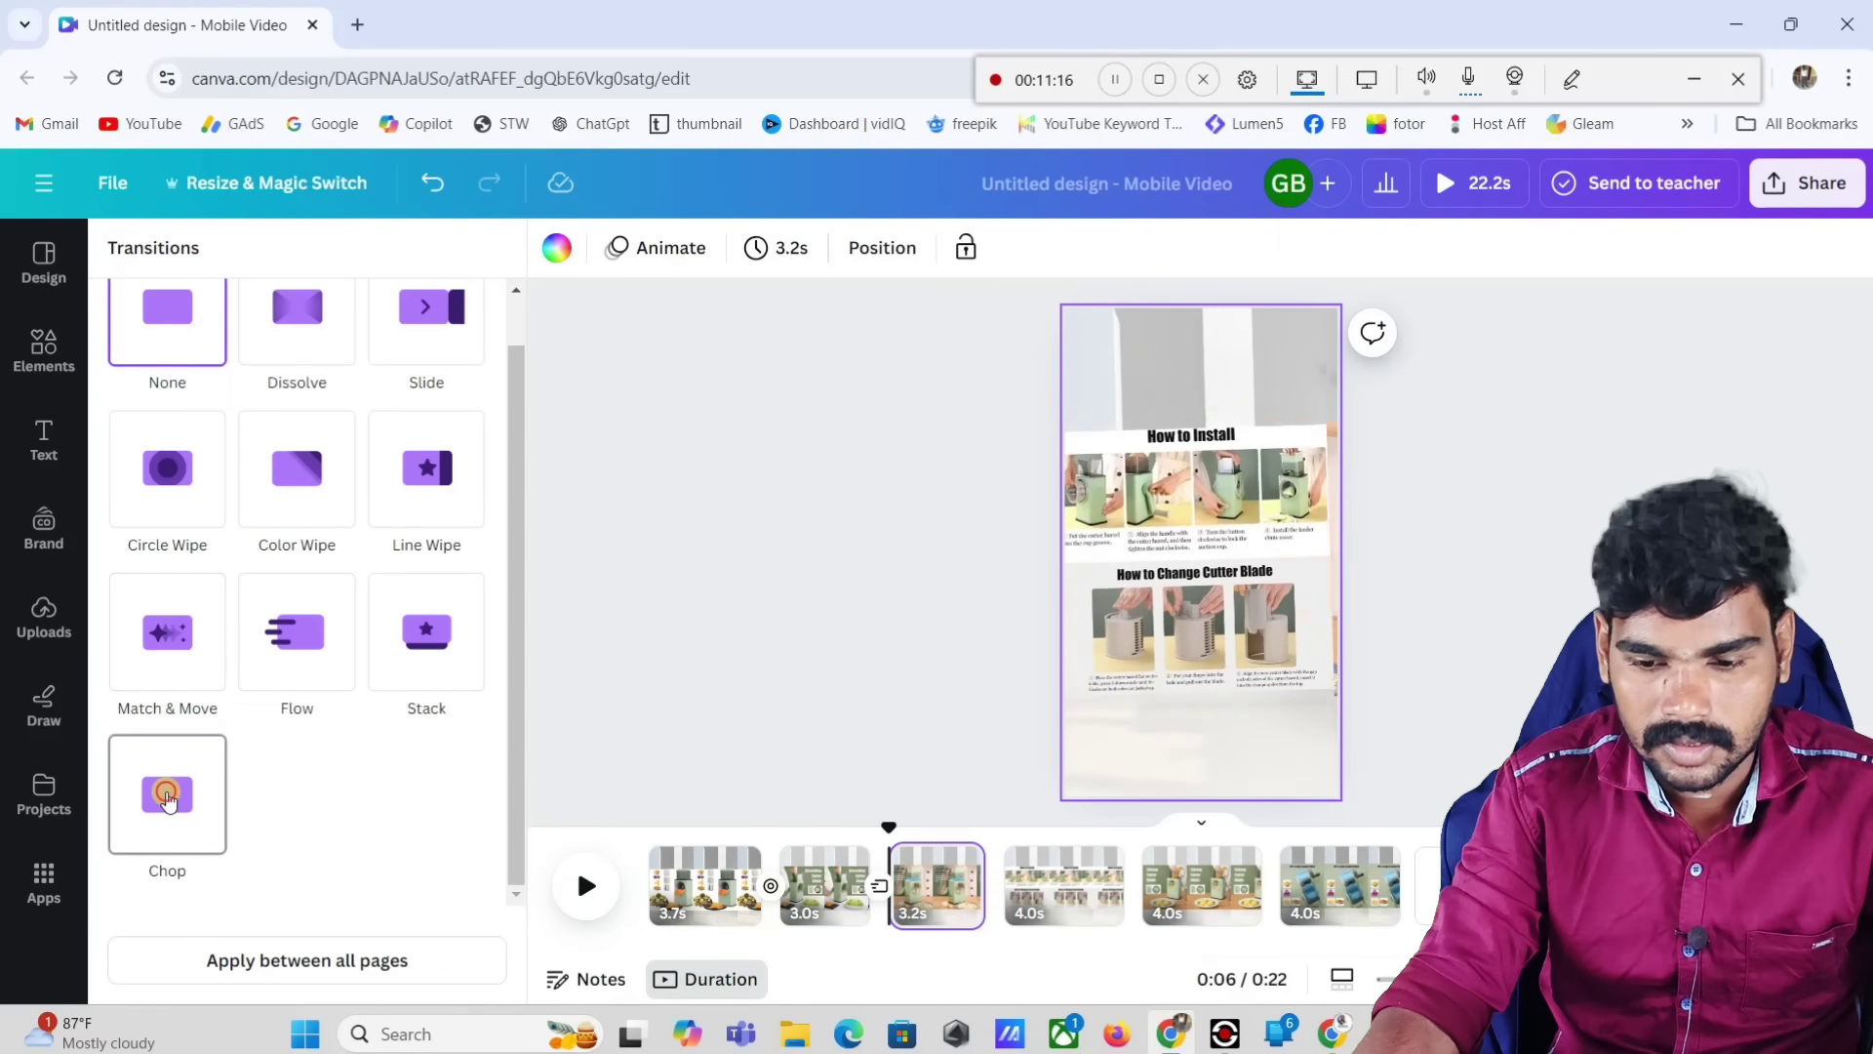
Step: Add a Dissolve transition between the fourth and fifth pages and a Slide transition between the fifth and sixth pages
left_click(1127, 911)
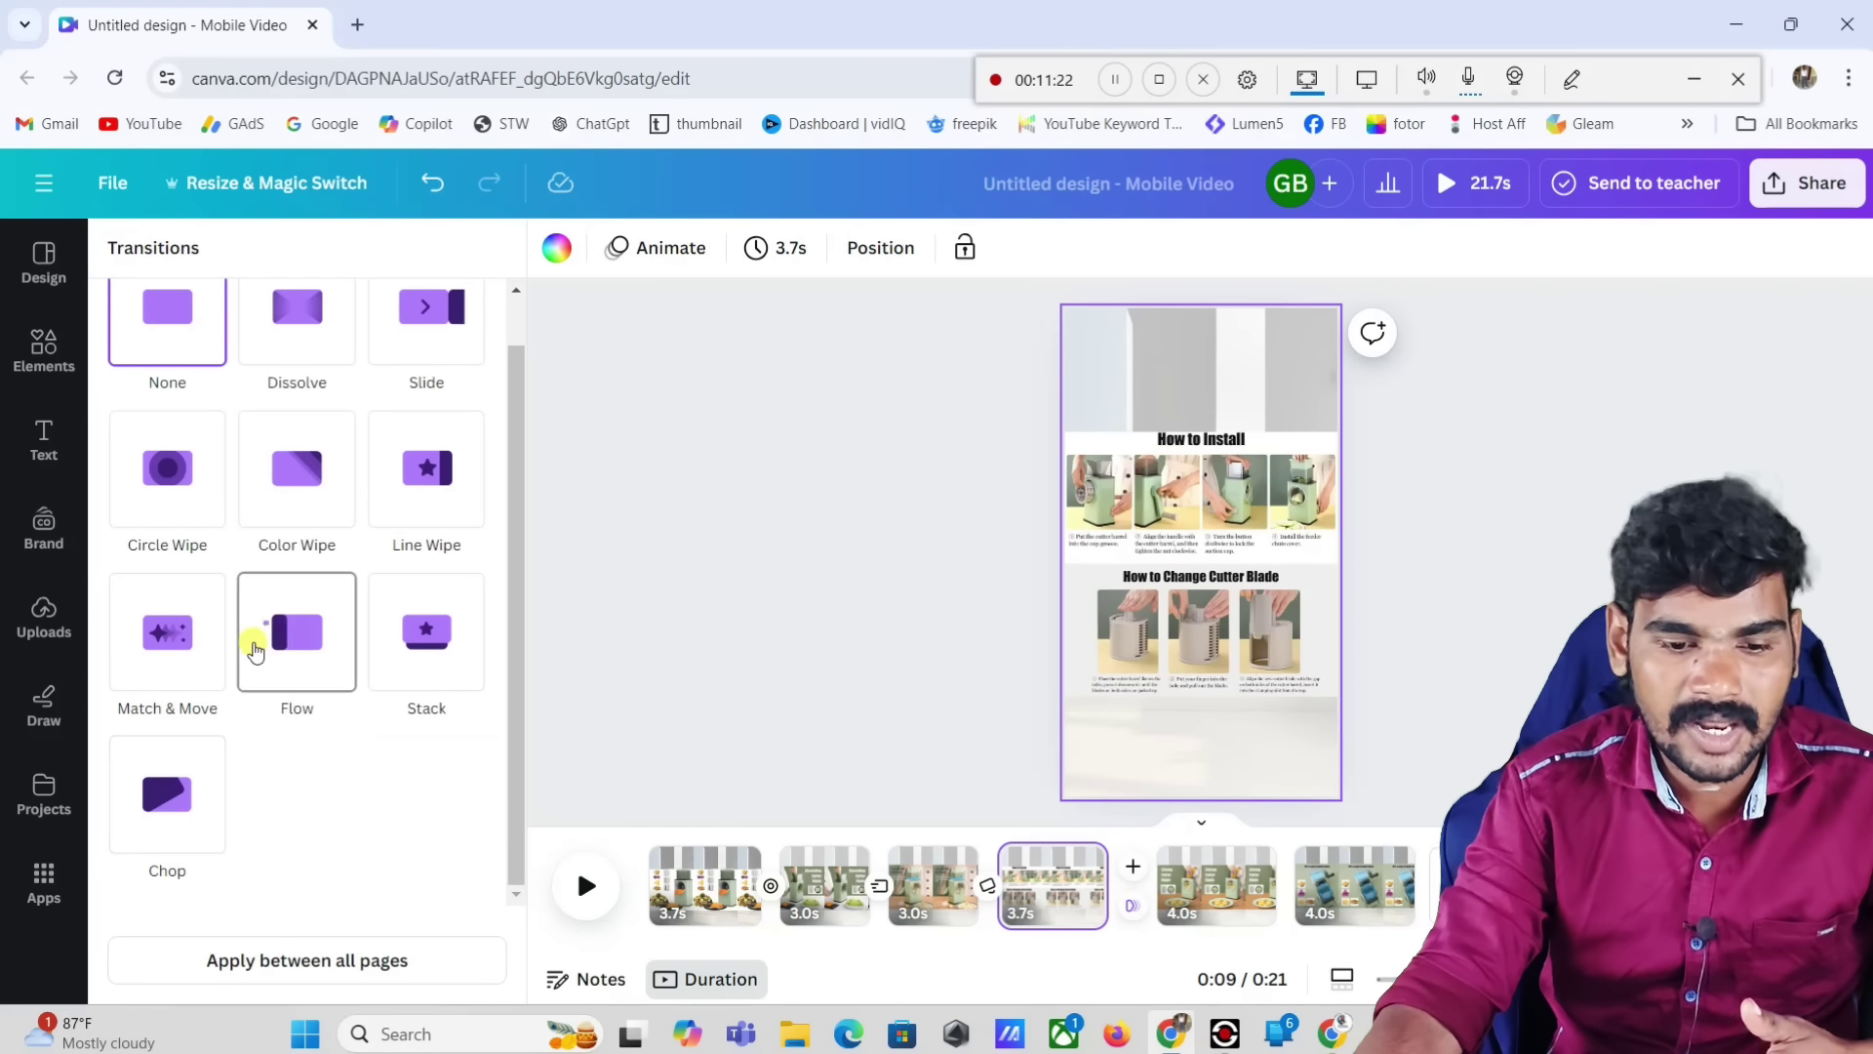
scroll(368, 745, "up", 1)
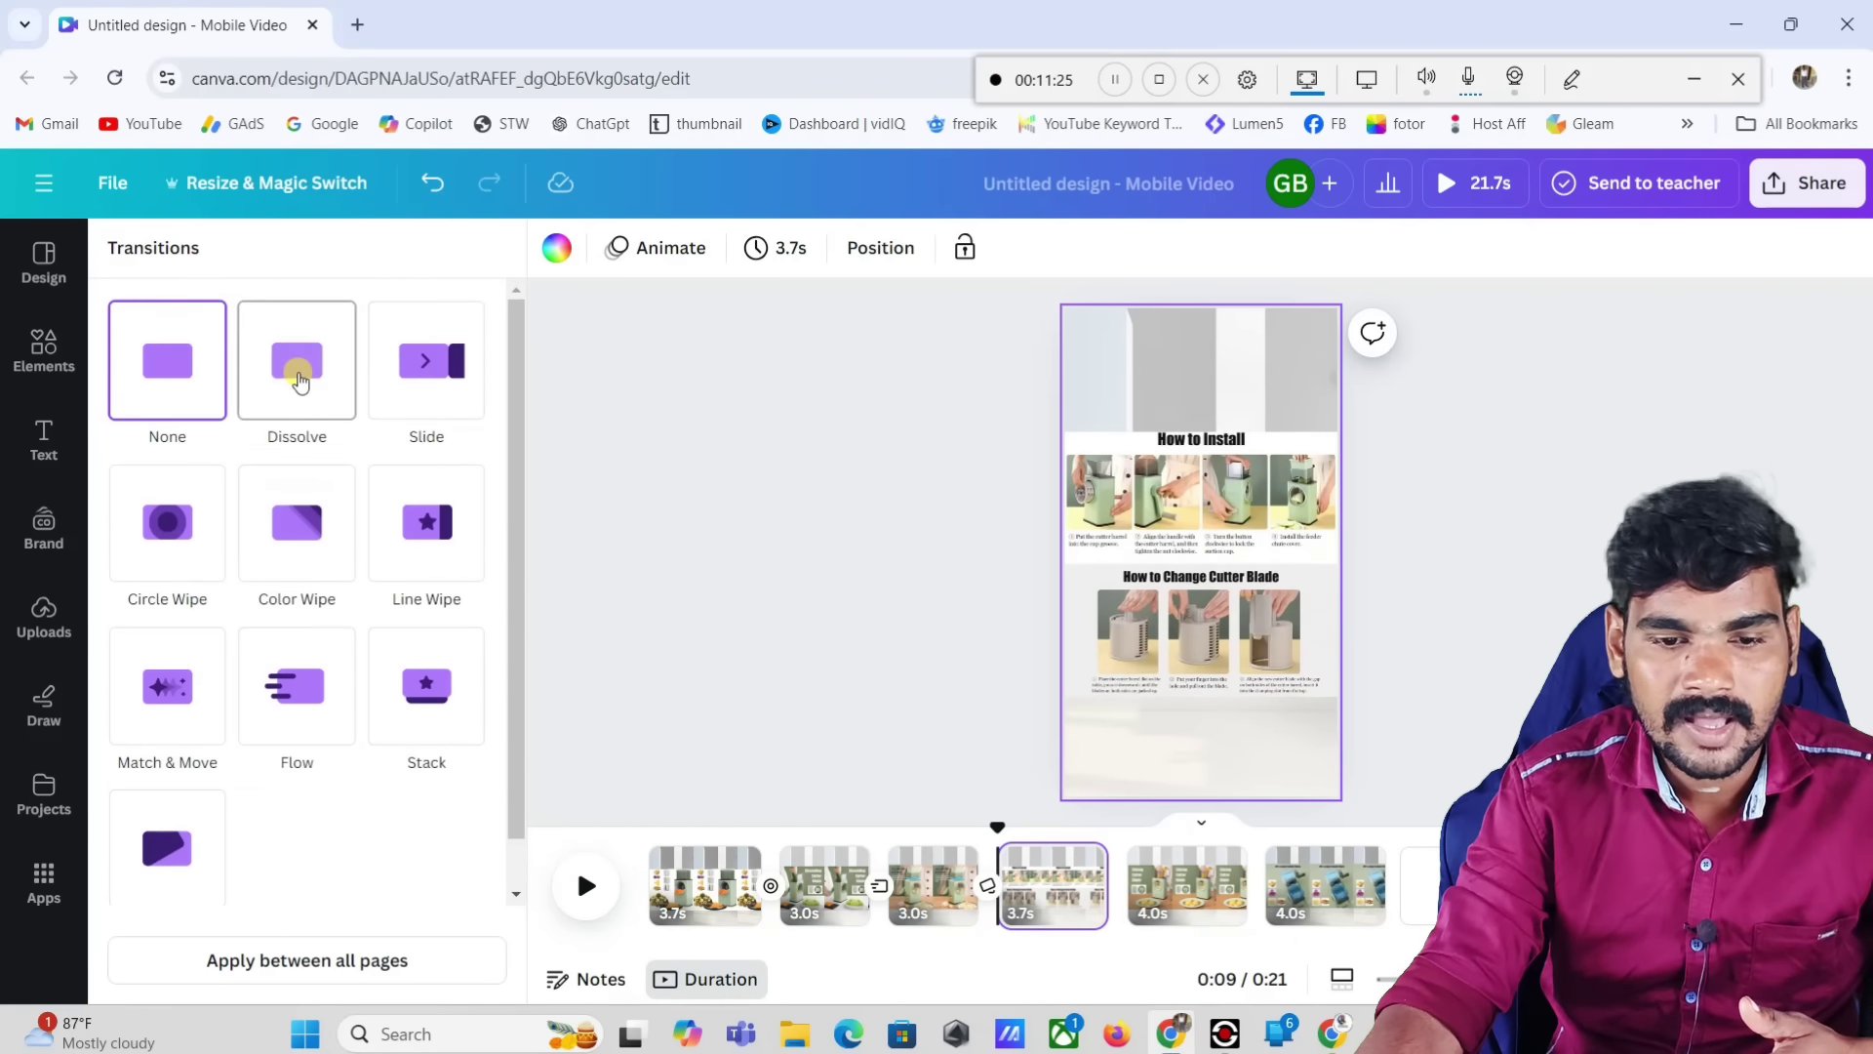
left_click(300, 381)
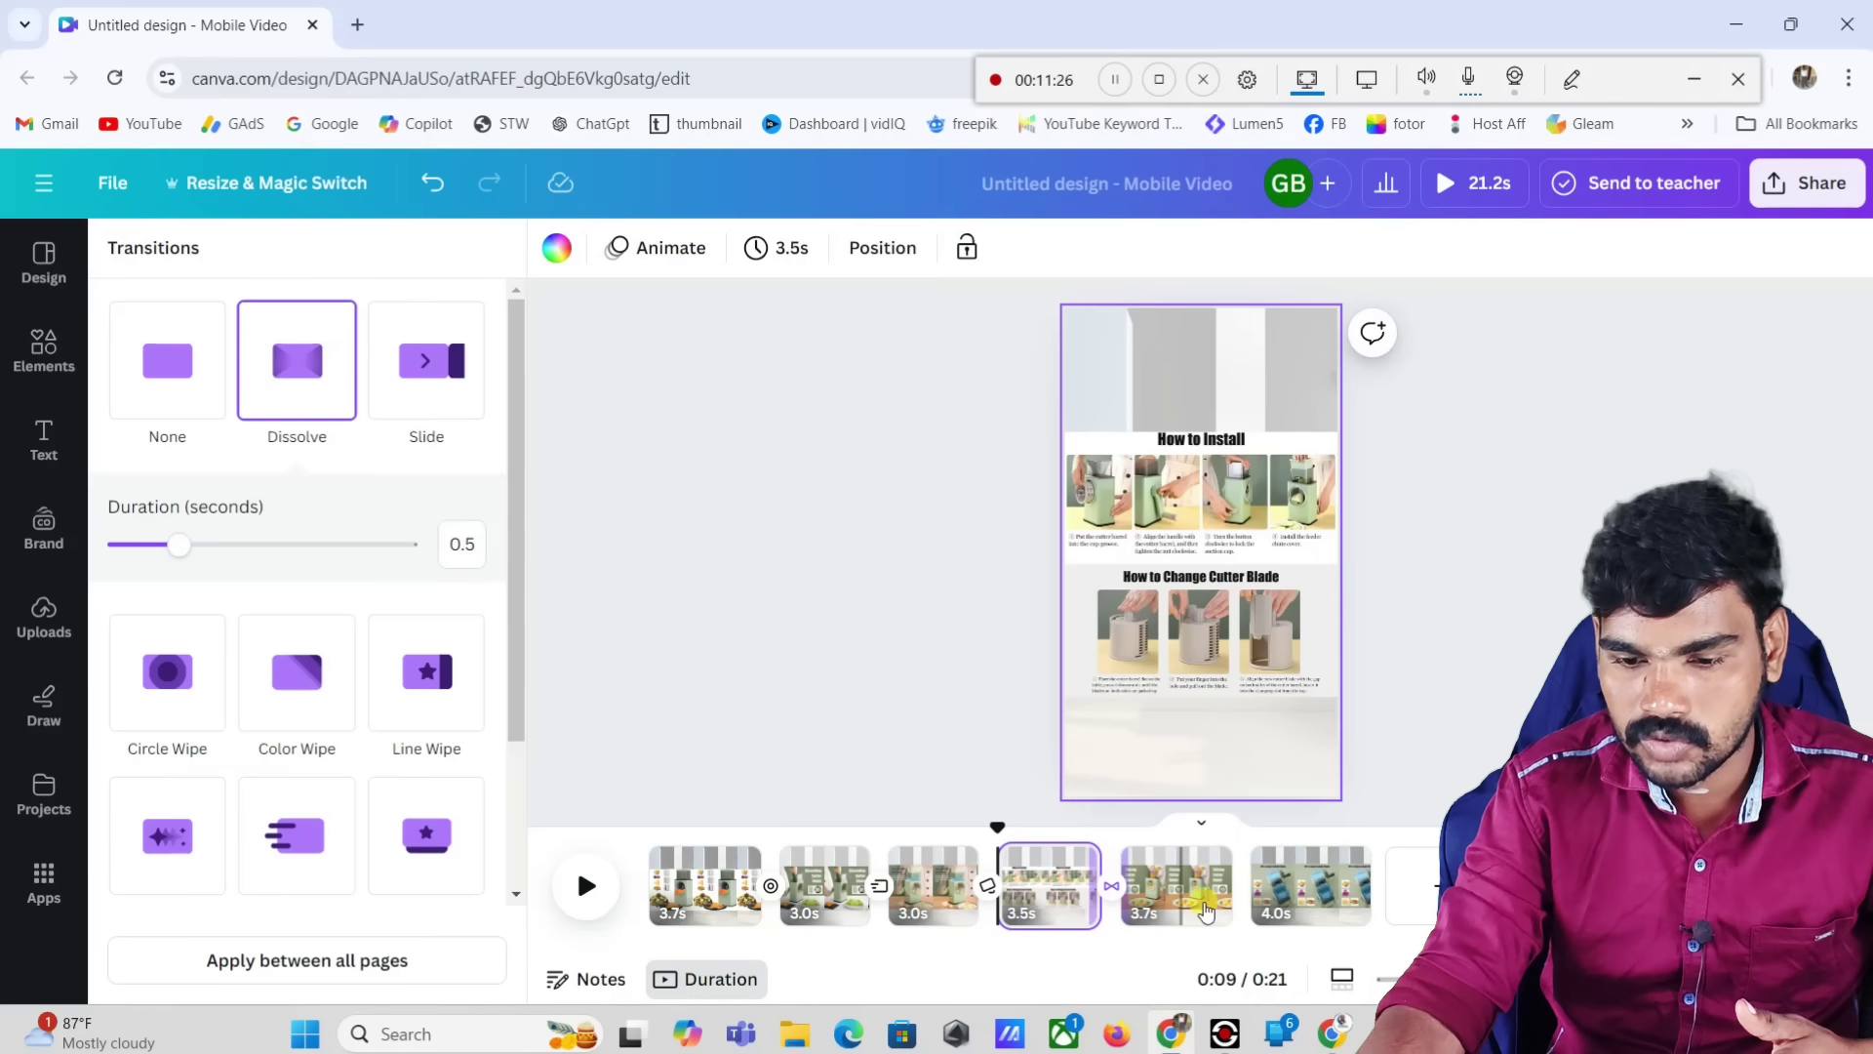
left_click(1252, 892)
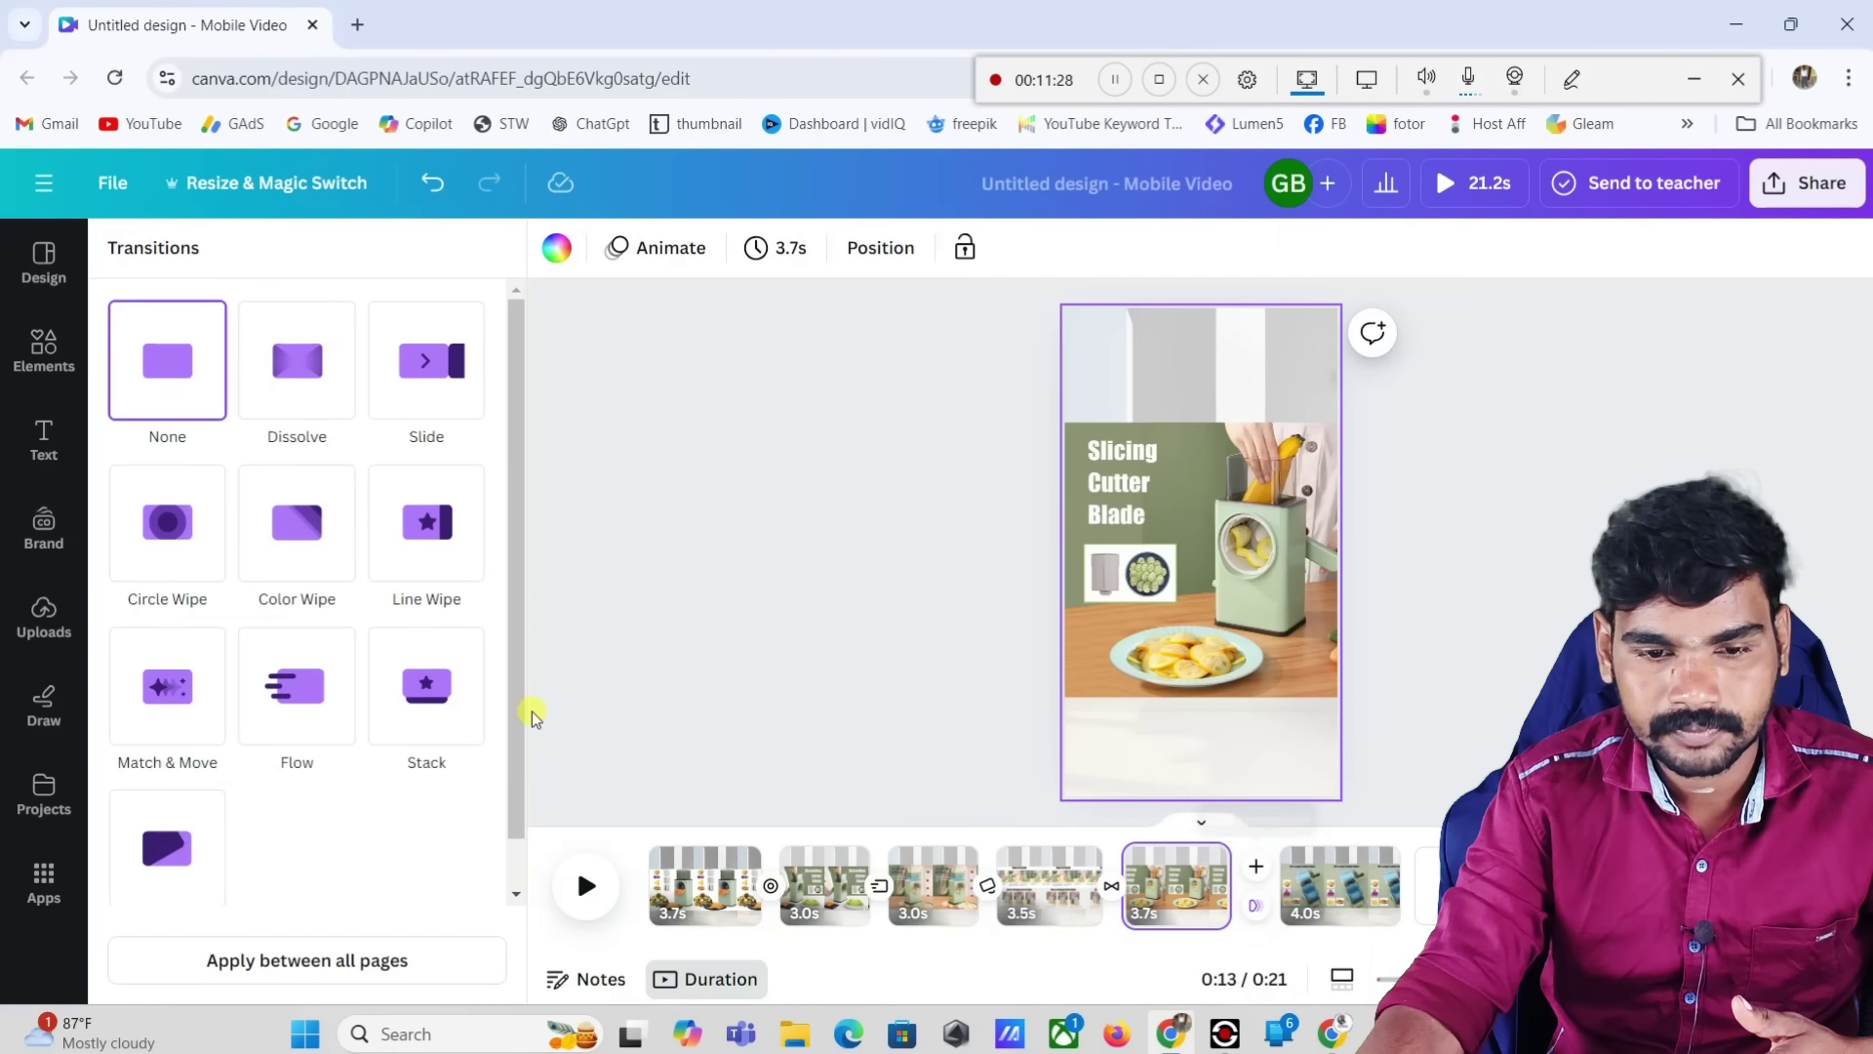
left_click(438, 390)
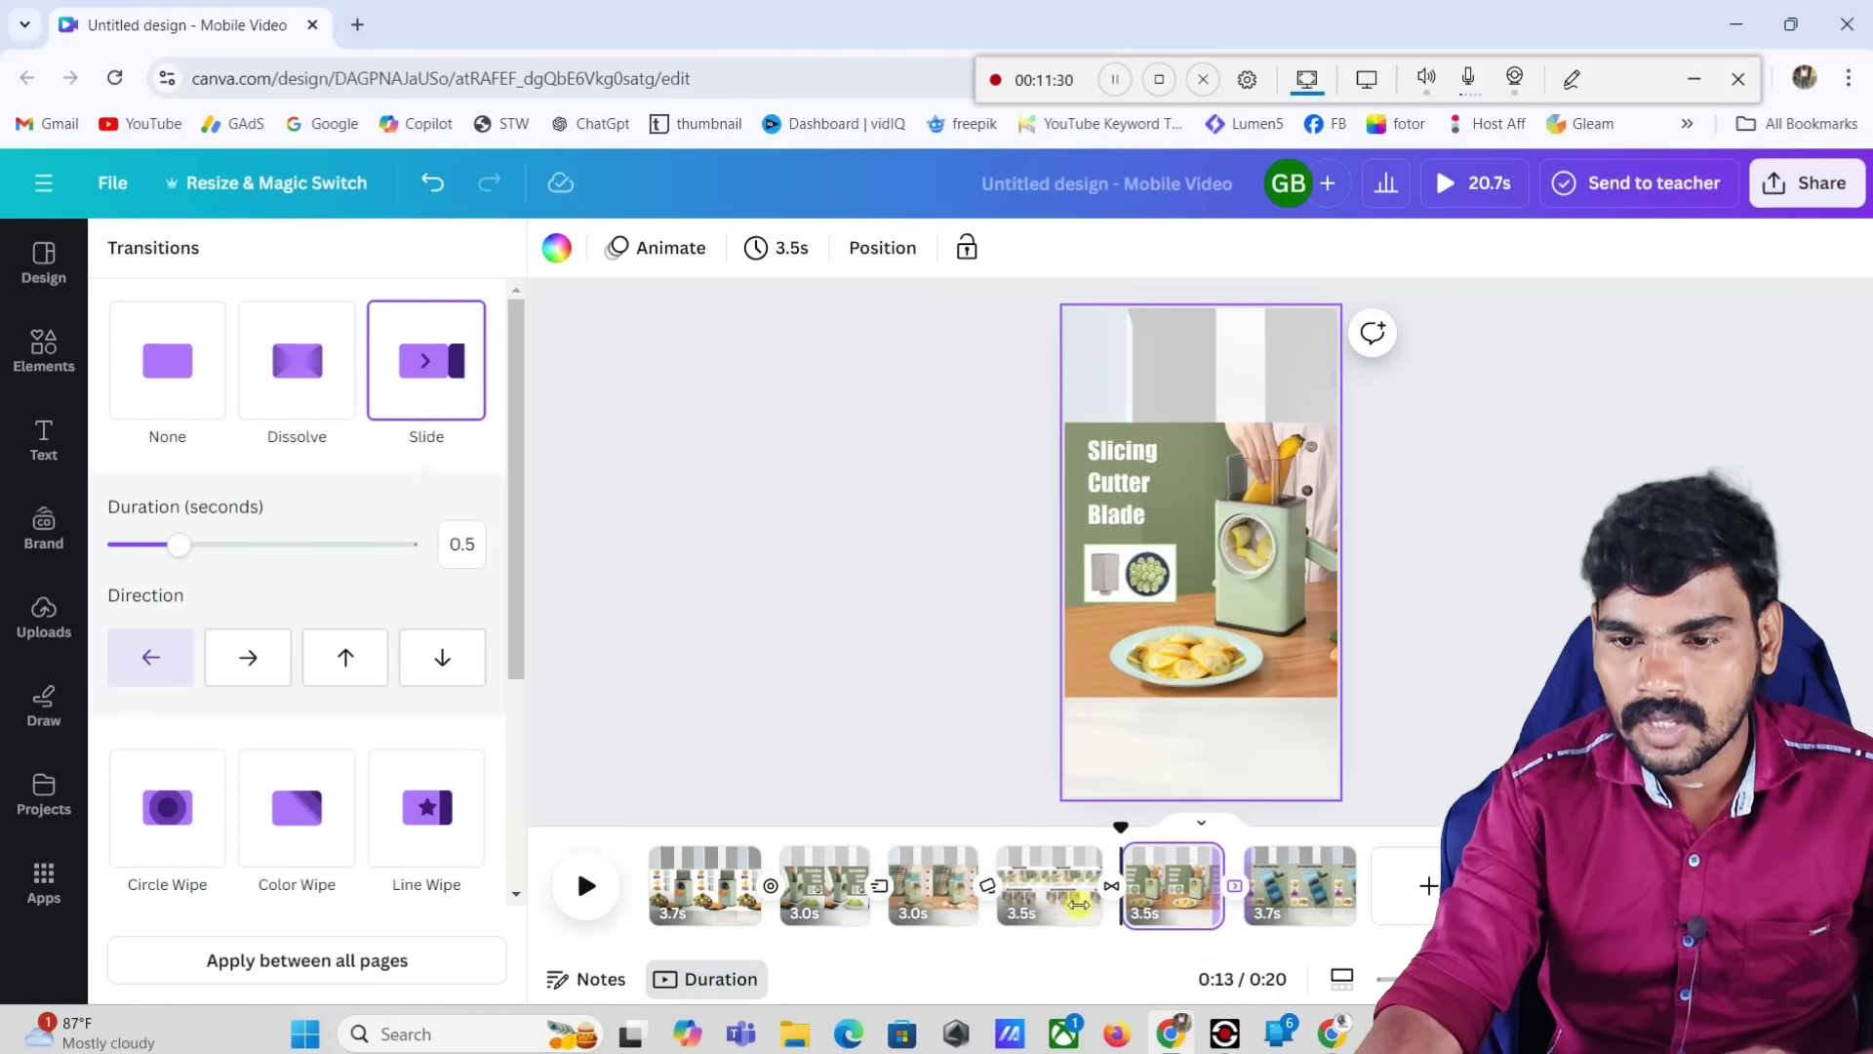
left_click(1555, 418)
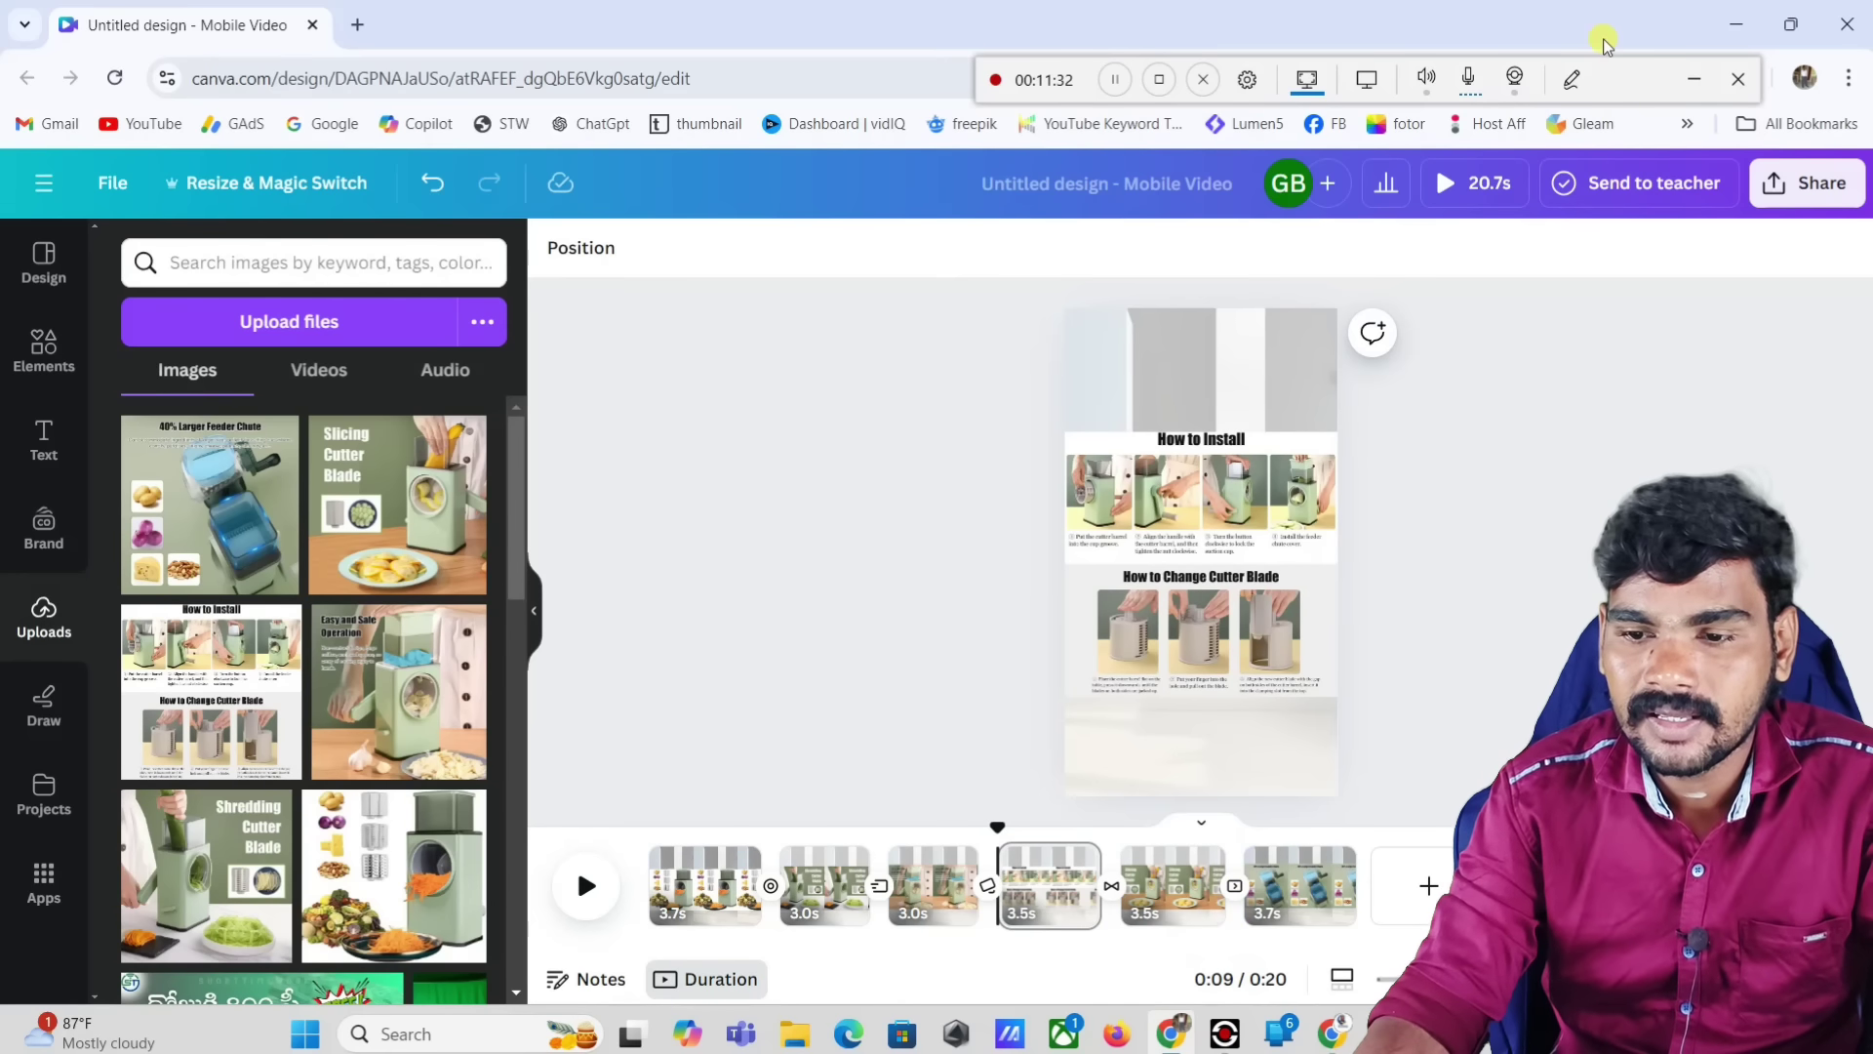
left_click(1571, 78)
left_click_drag(1555, 593, 1503, 229)
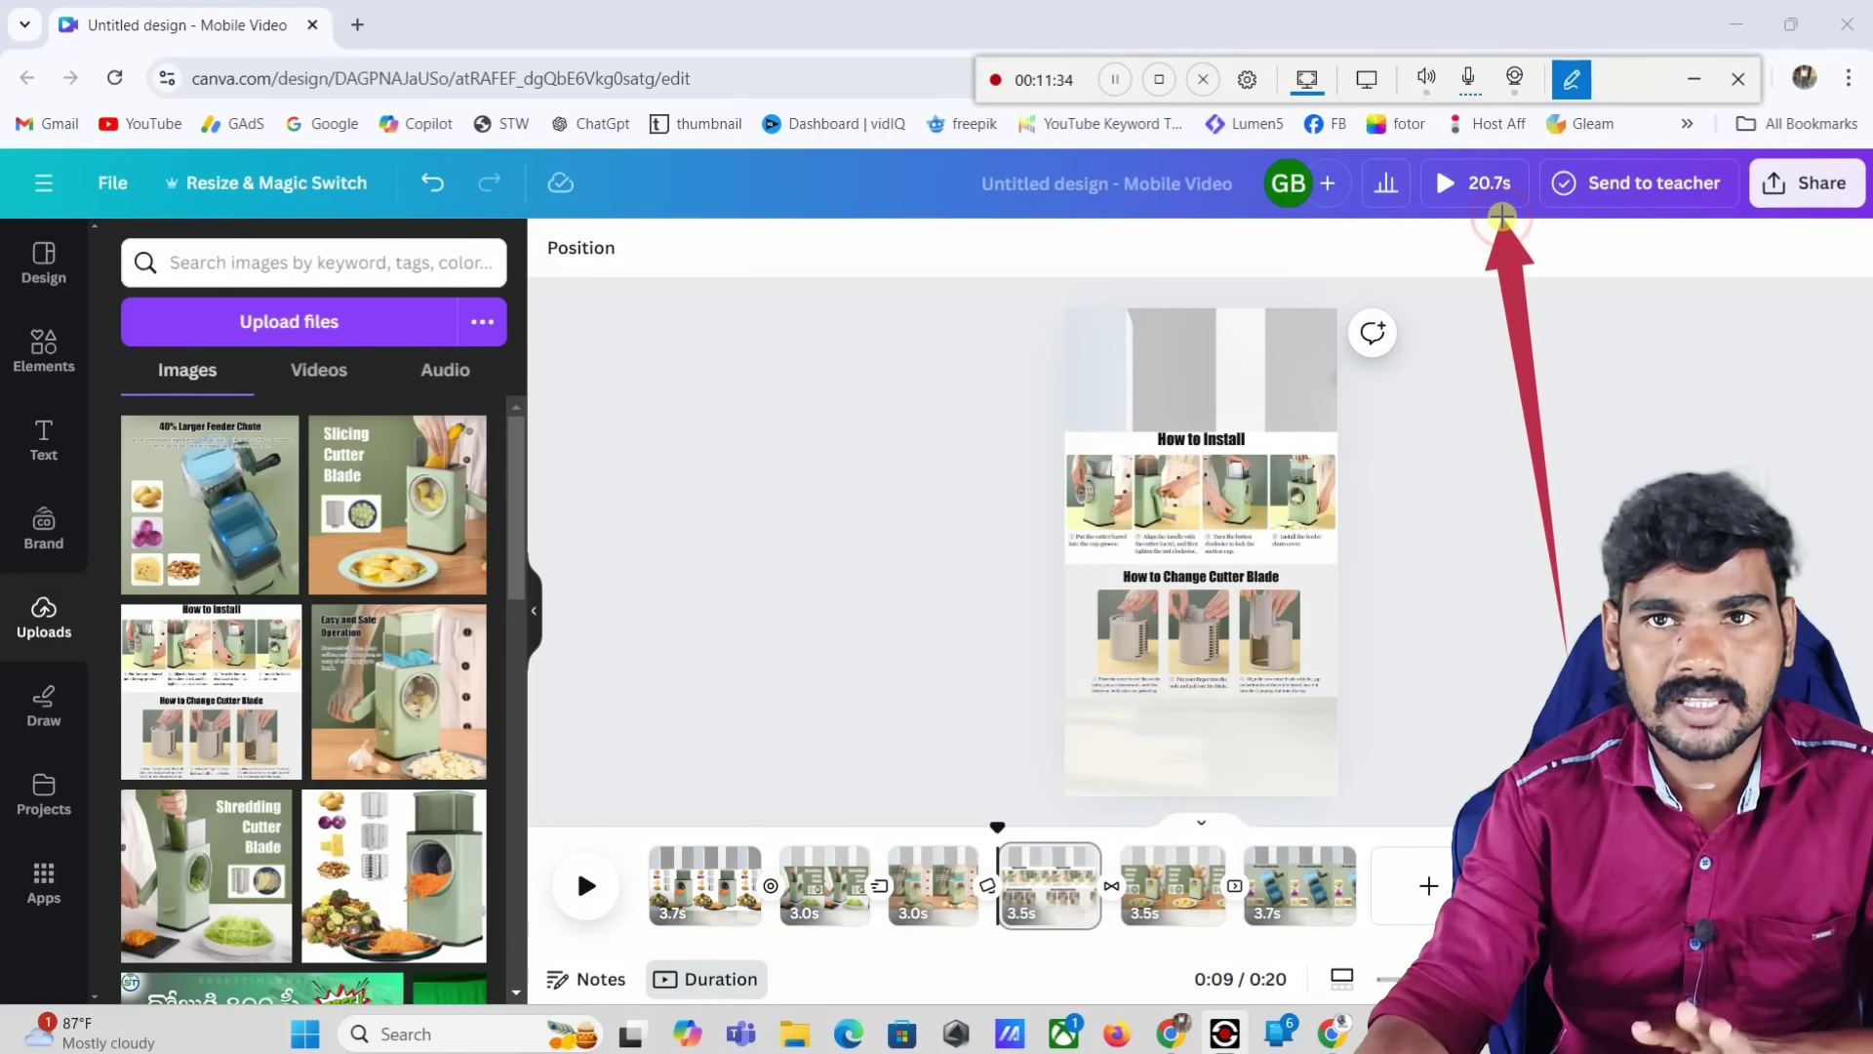
left_click(1576, 82)
left_click(1576, 82)
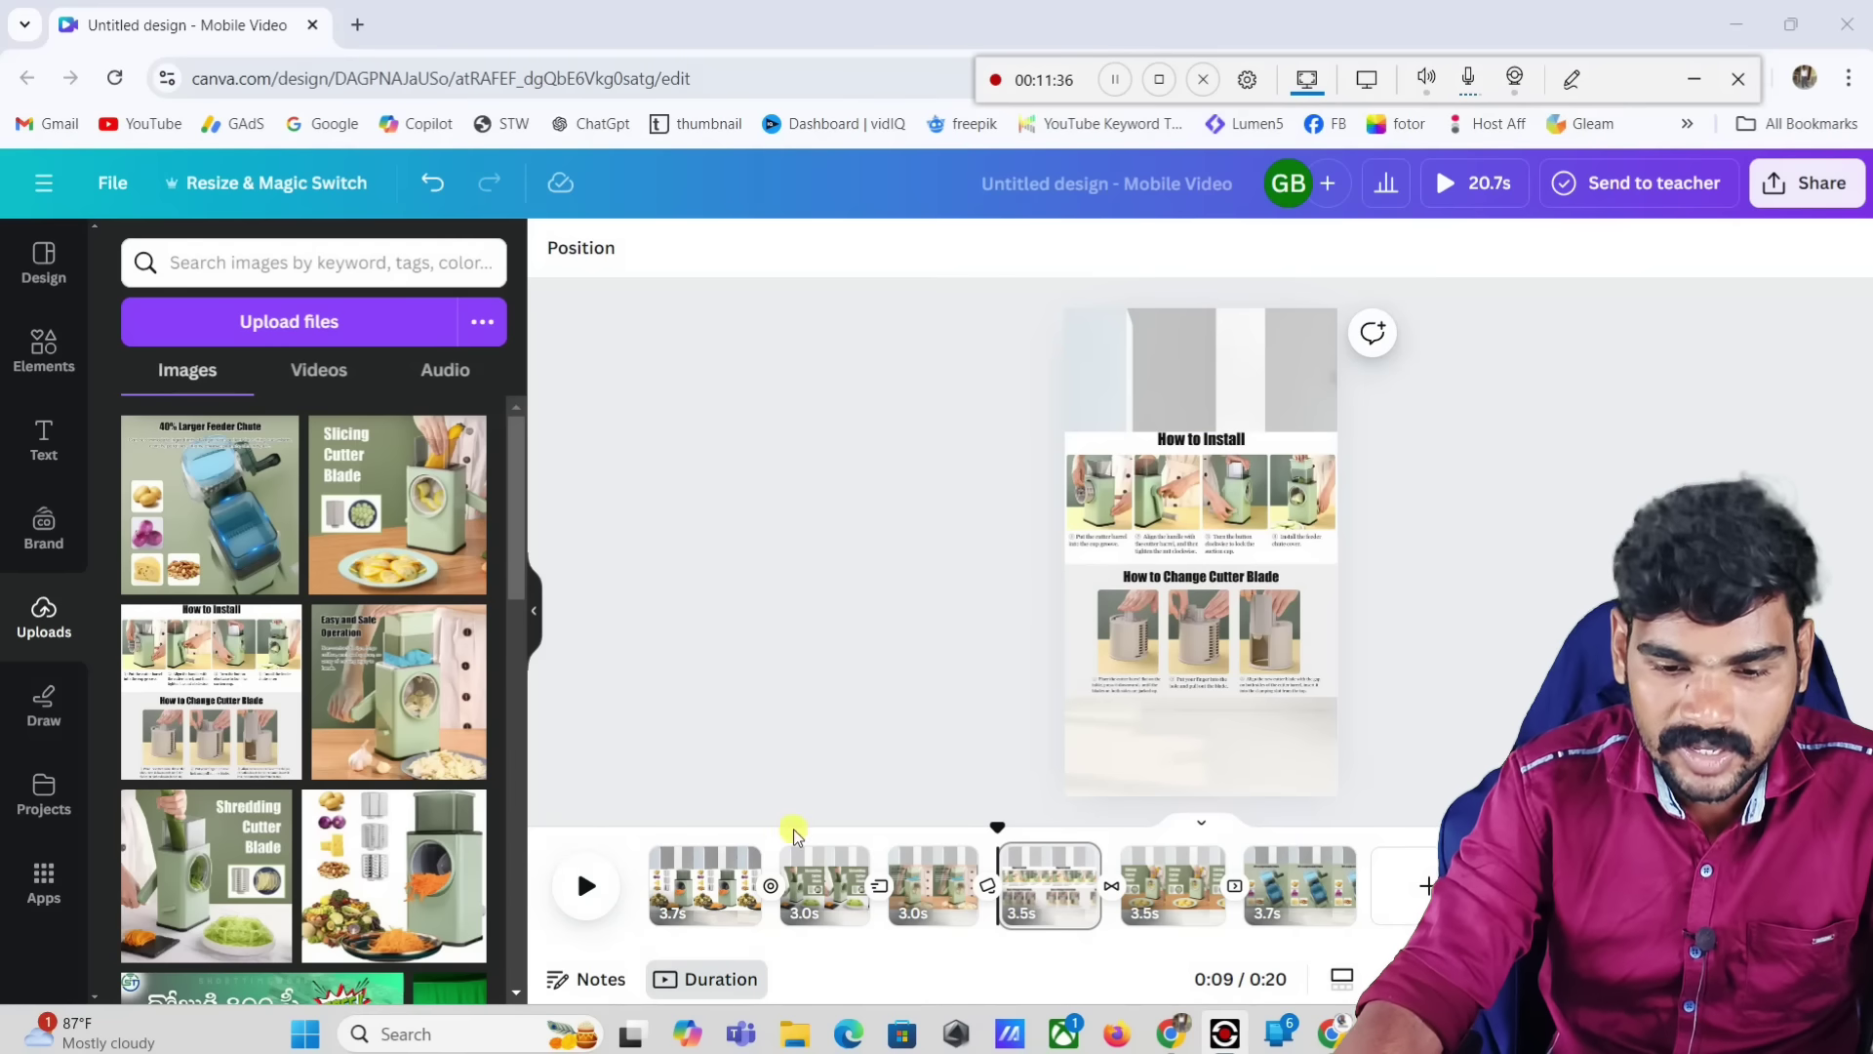
Step: Lengthen the six pages in order to 4.2, 3.7, 3.5, 4.0, 4.3 and 4.1 seconds
left_click_drag(768, 883, 898, 867)
left_click_drag(1012, 869, 1027, 869)
left_click_drag(1150, 870, 1167, 869)
left_click_drag(1286, 878, 1311, 878)
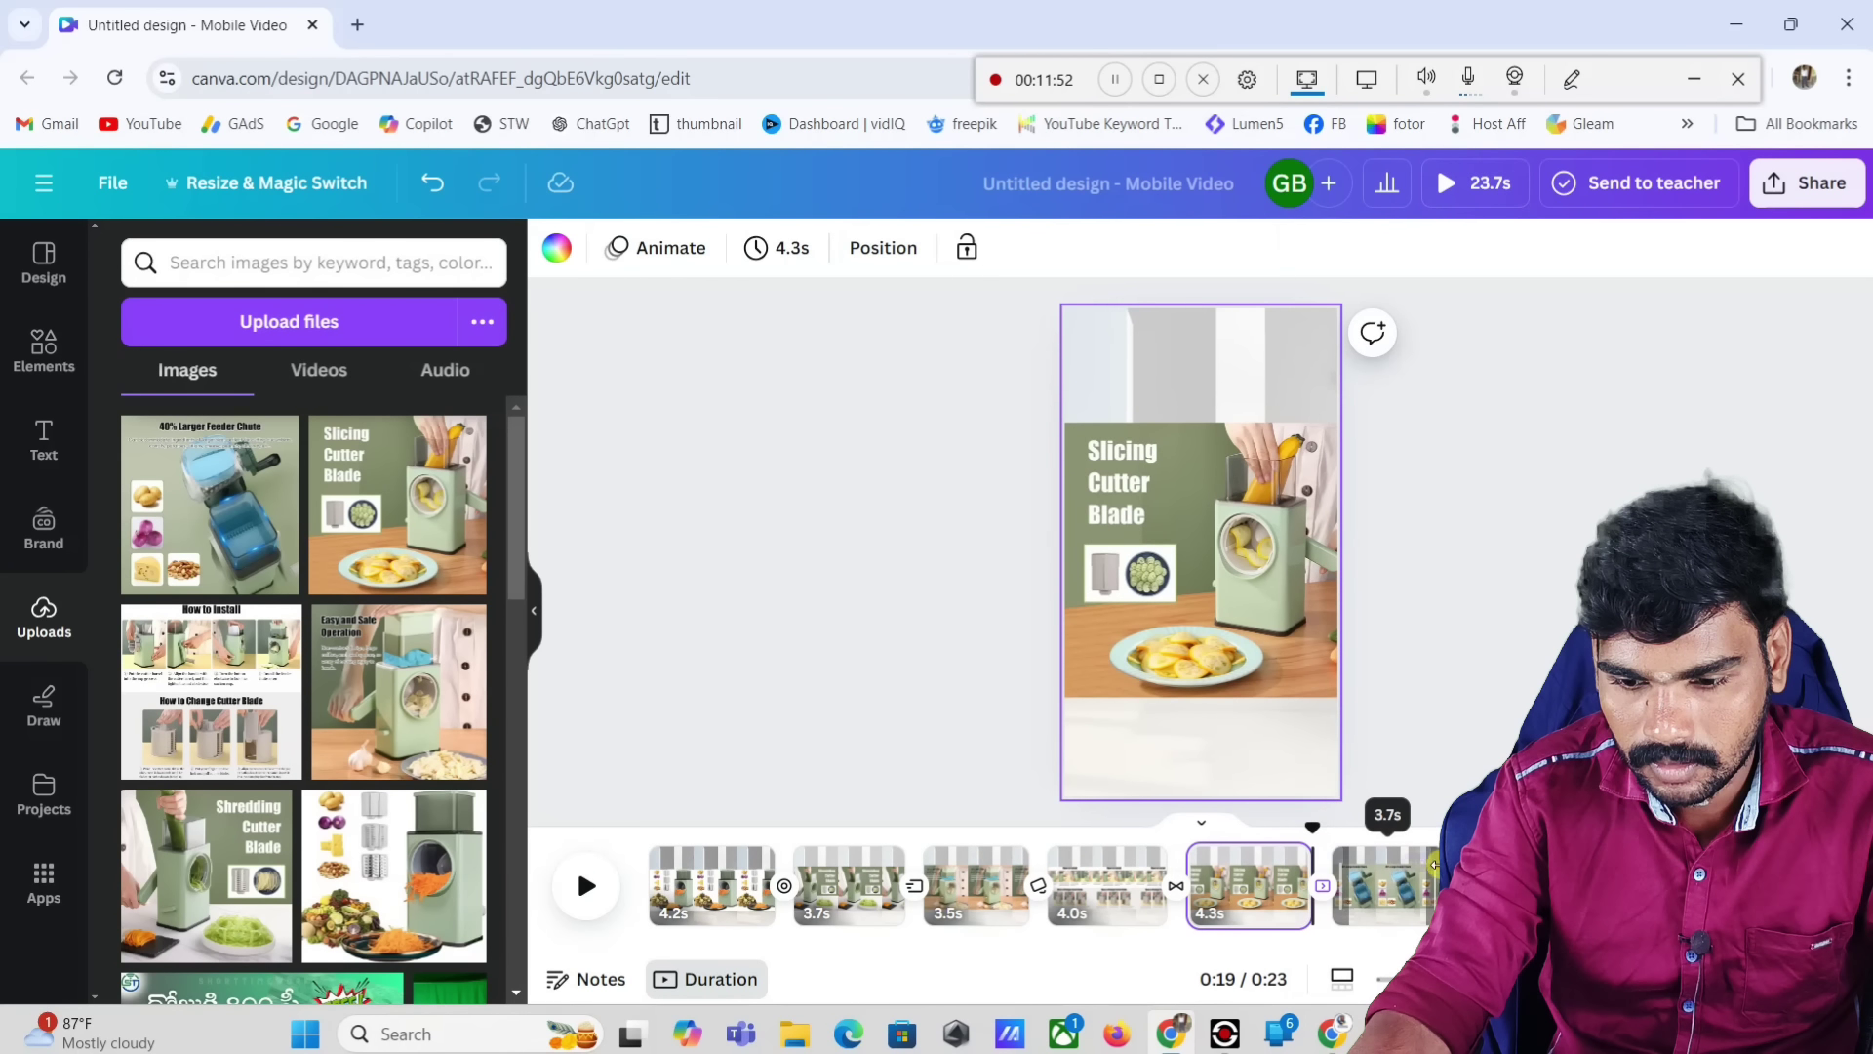
left_click_drag(1434, 864, 1448, 865)
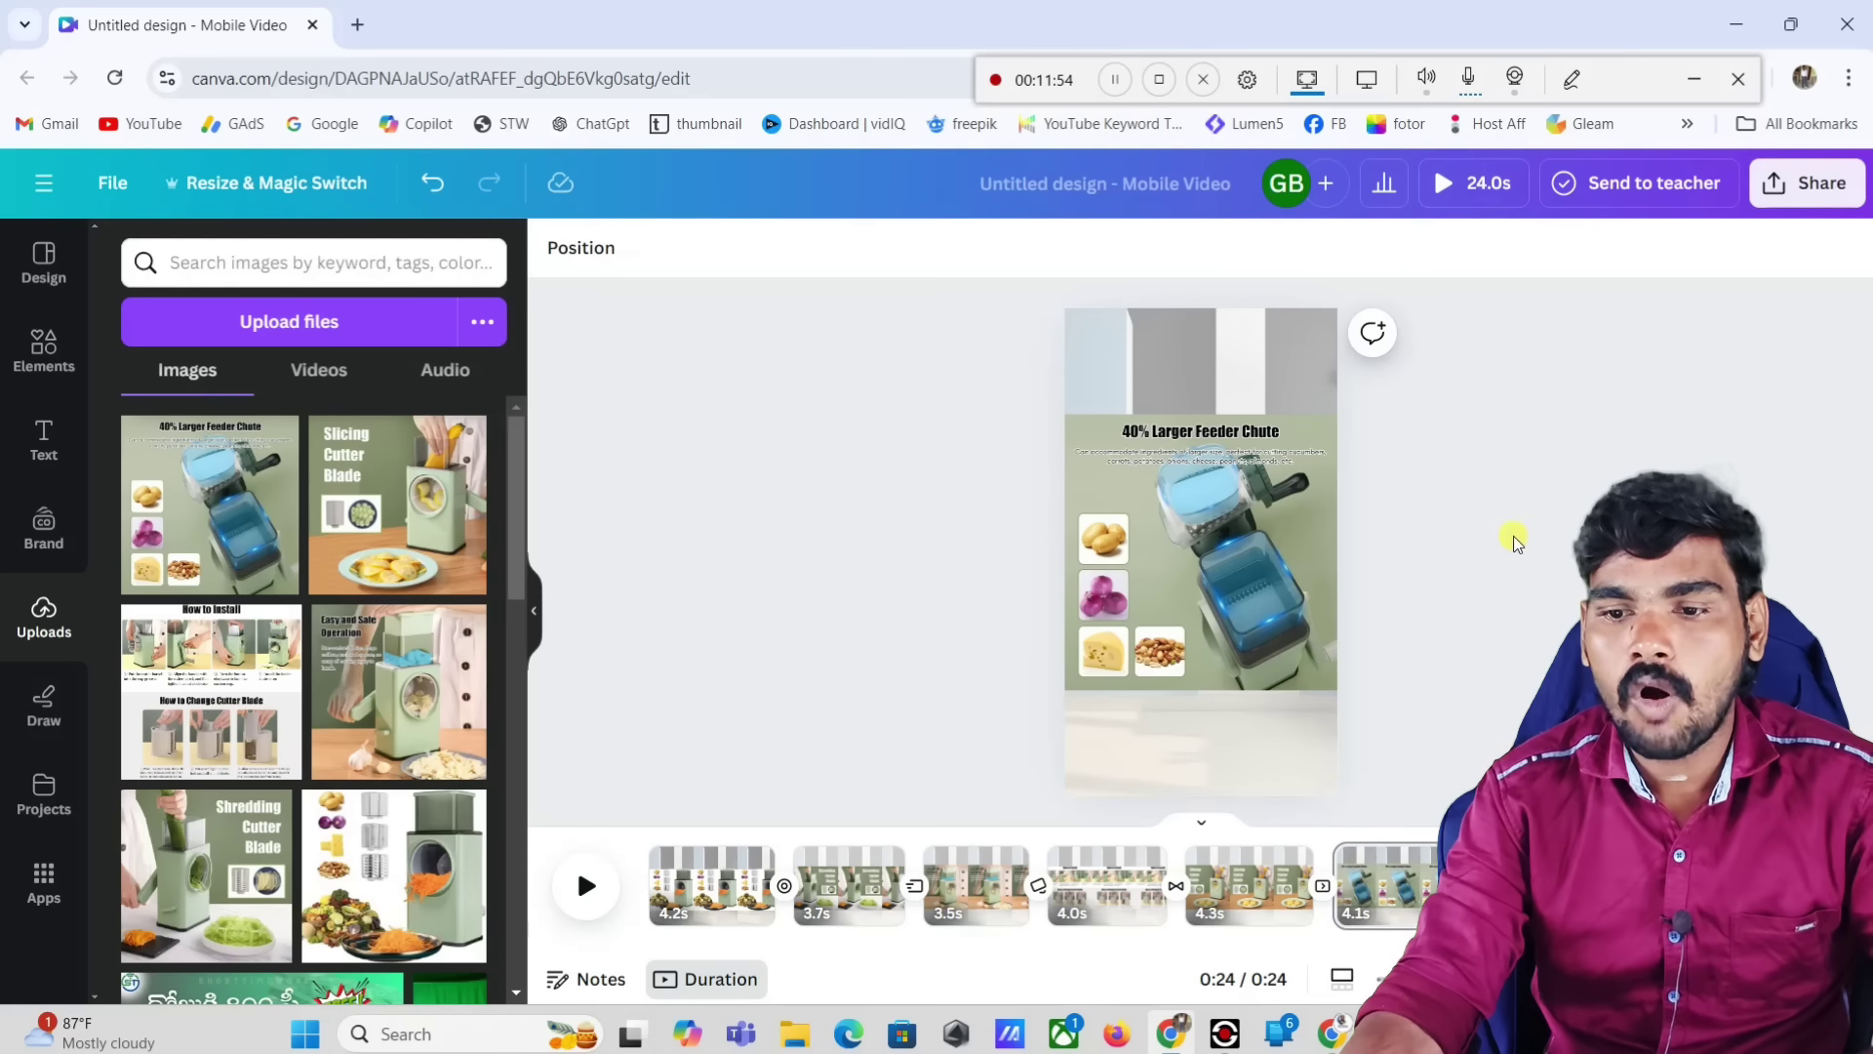
left_click(1571, 78)
left_click_drag(1534, 567, 1501, 223)
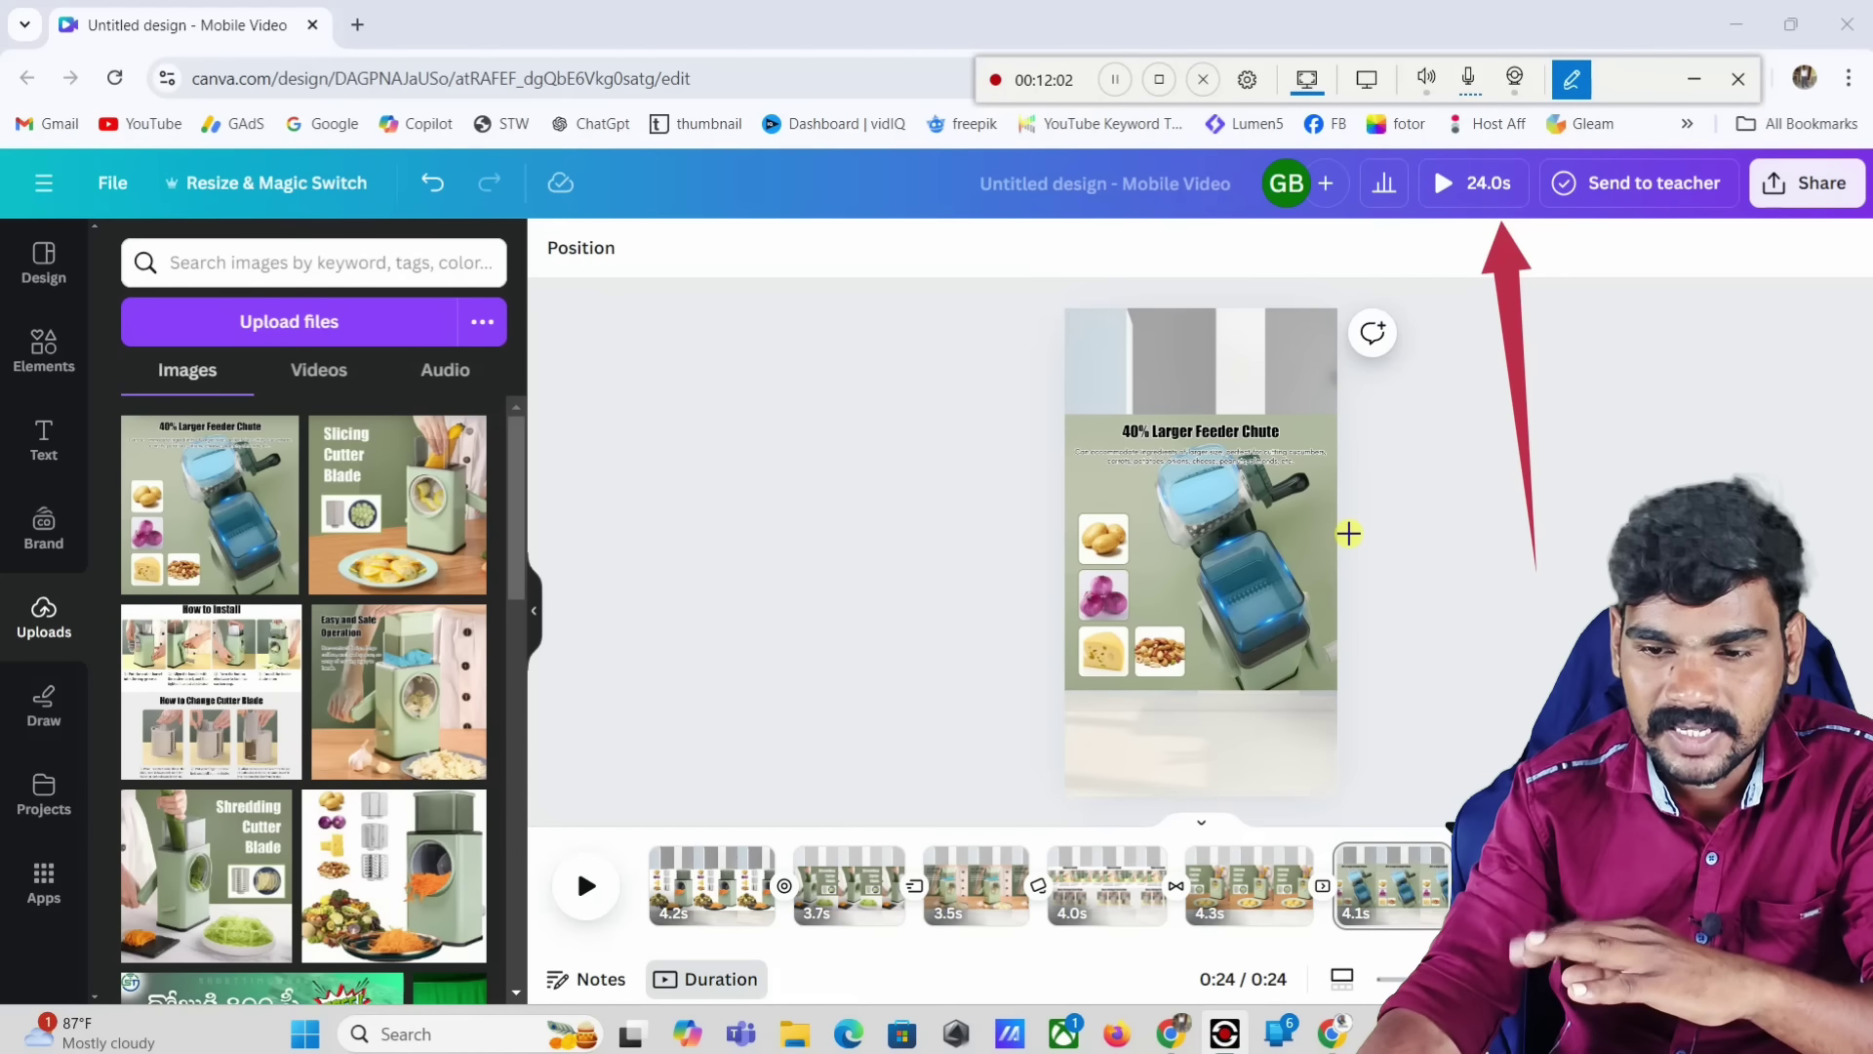
left_click(1571, 78)
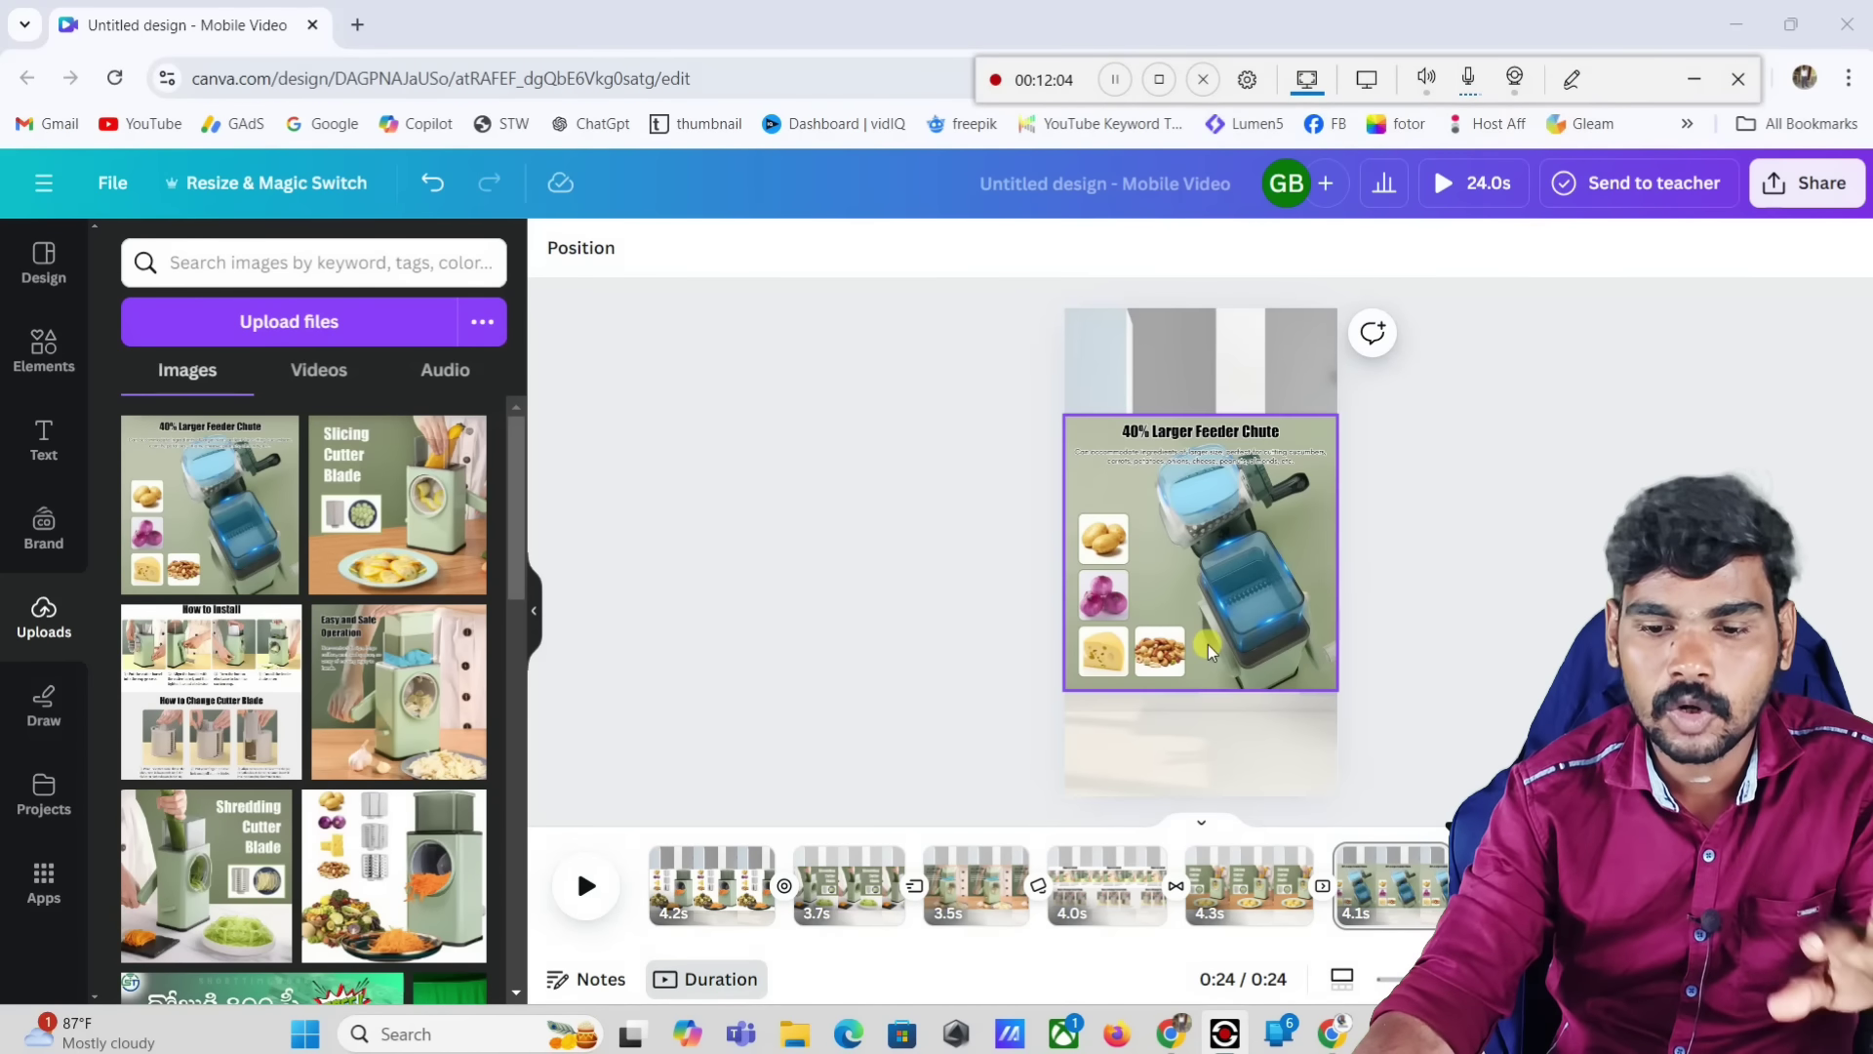
scroll(871, 610, "up", 2)
scroll(871, 610, "up", 3)
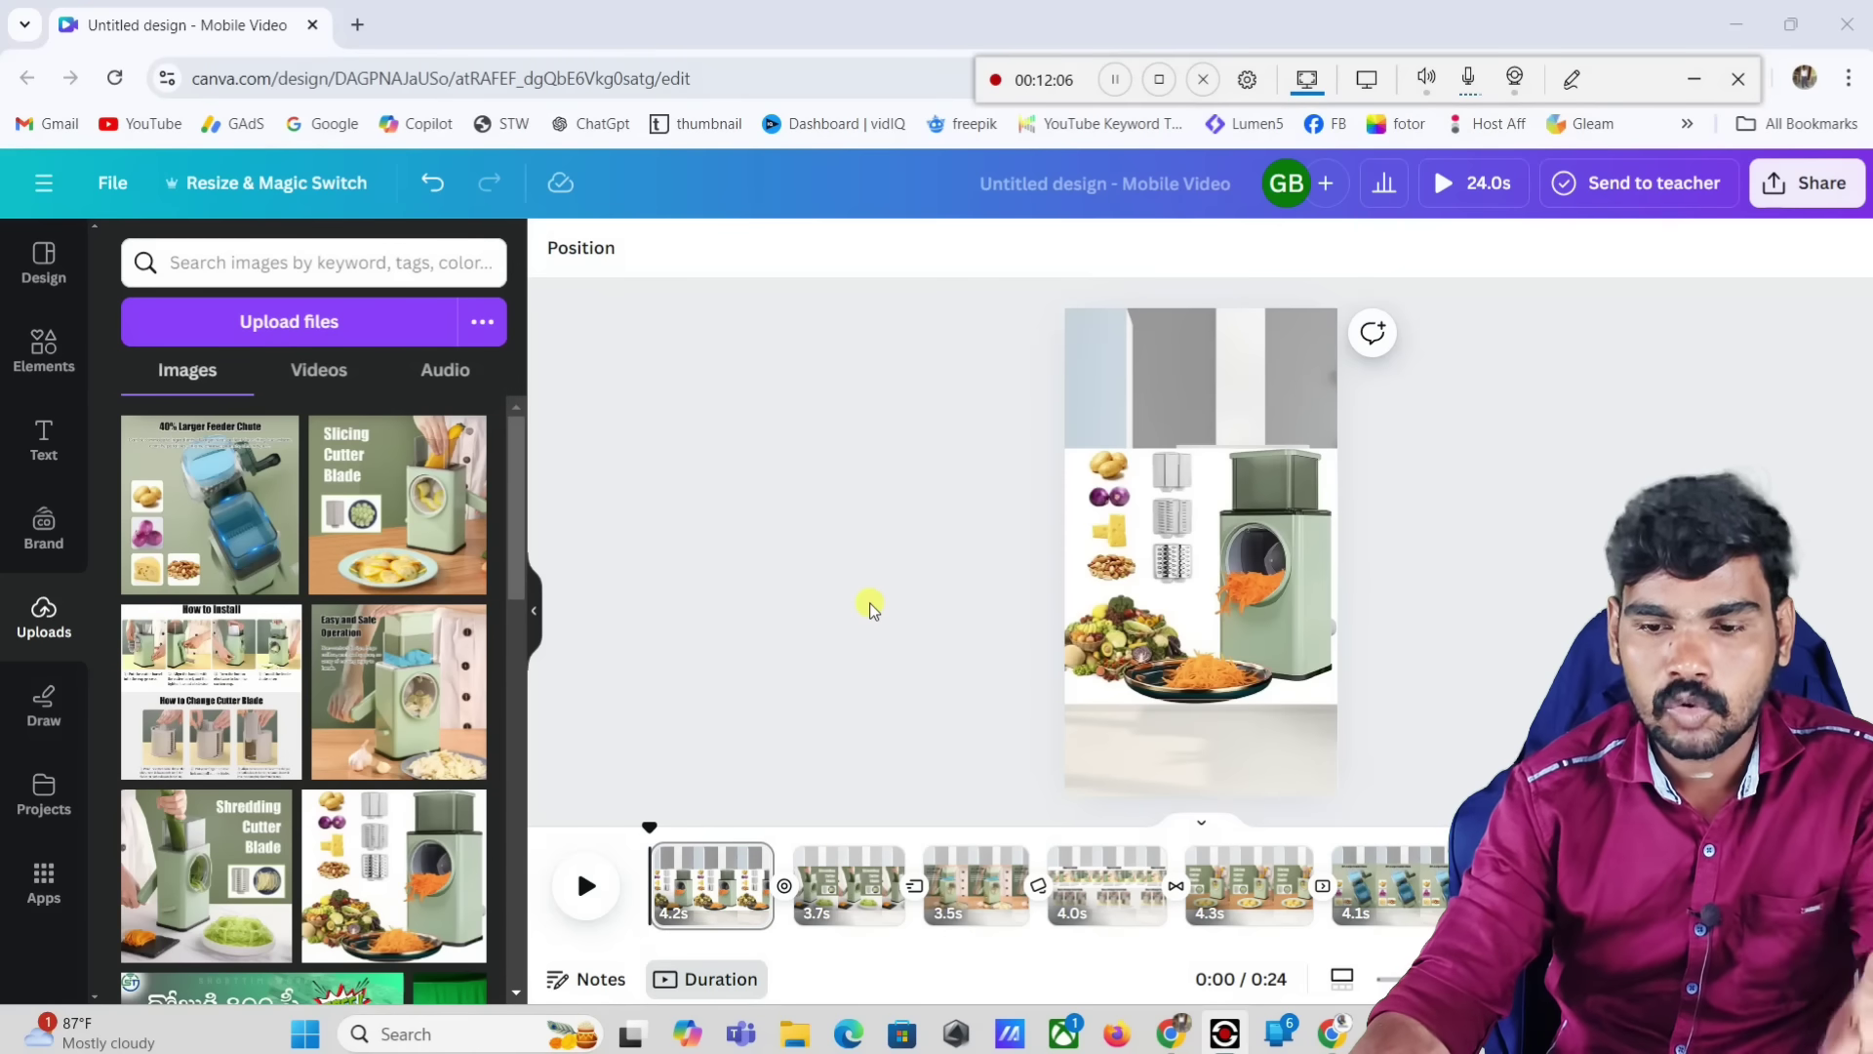
left_click(1570, 78)
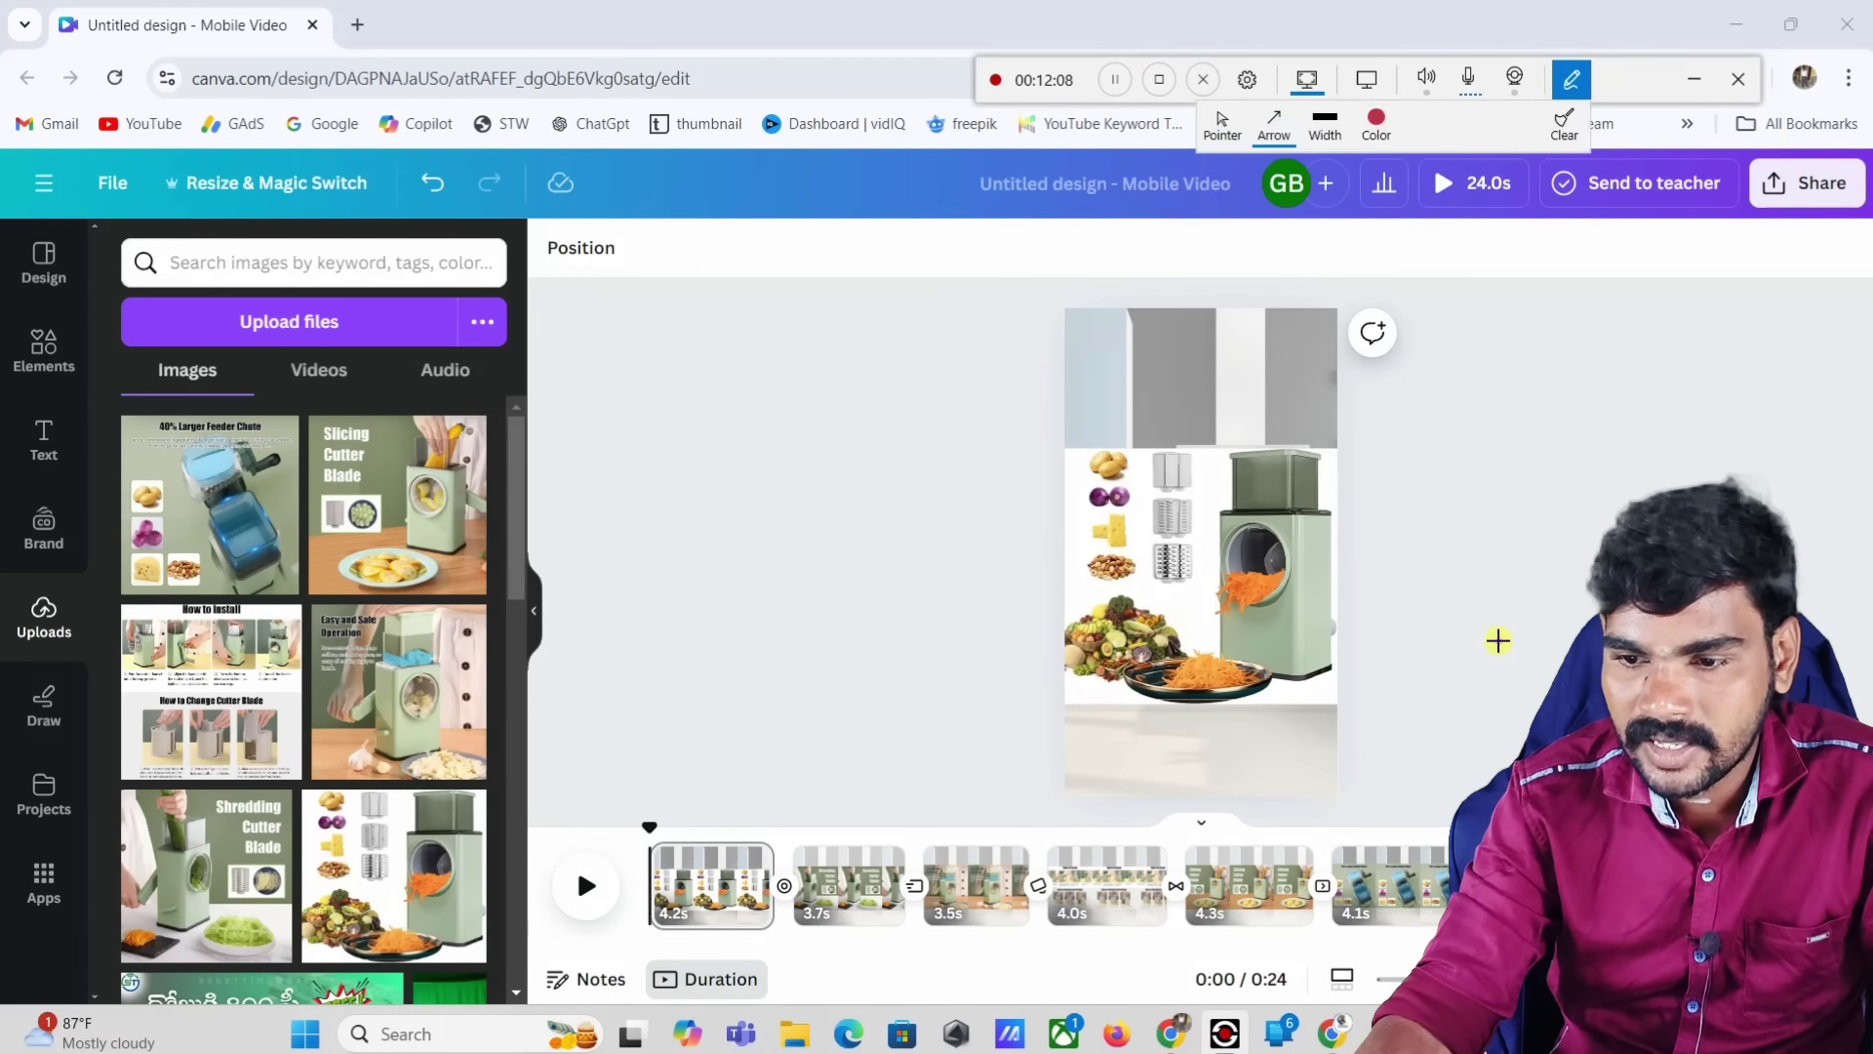
left_click_drag(1496, 640, 1777, 221)
left_click(1571, 78)
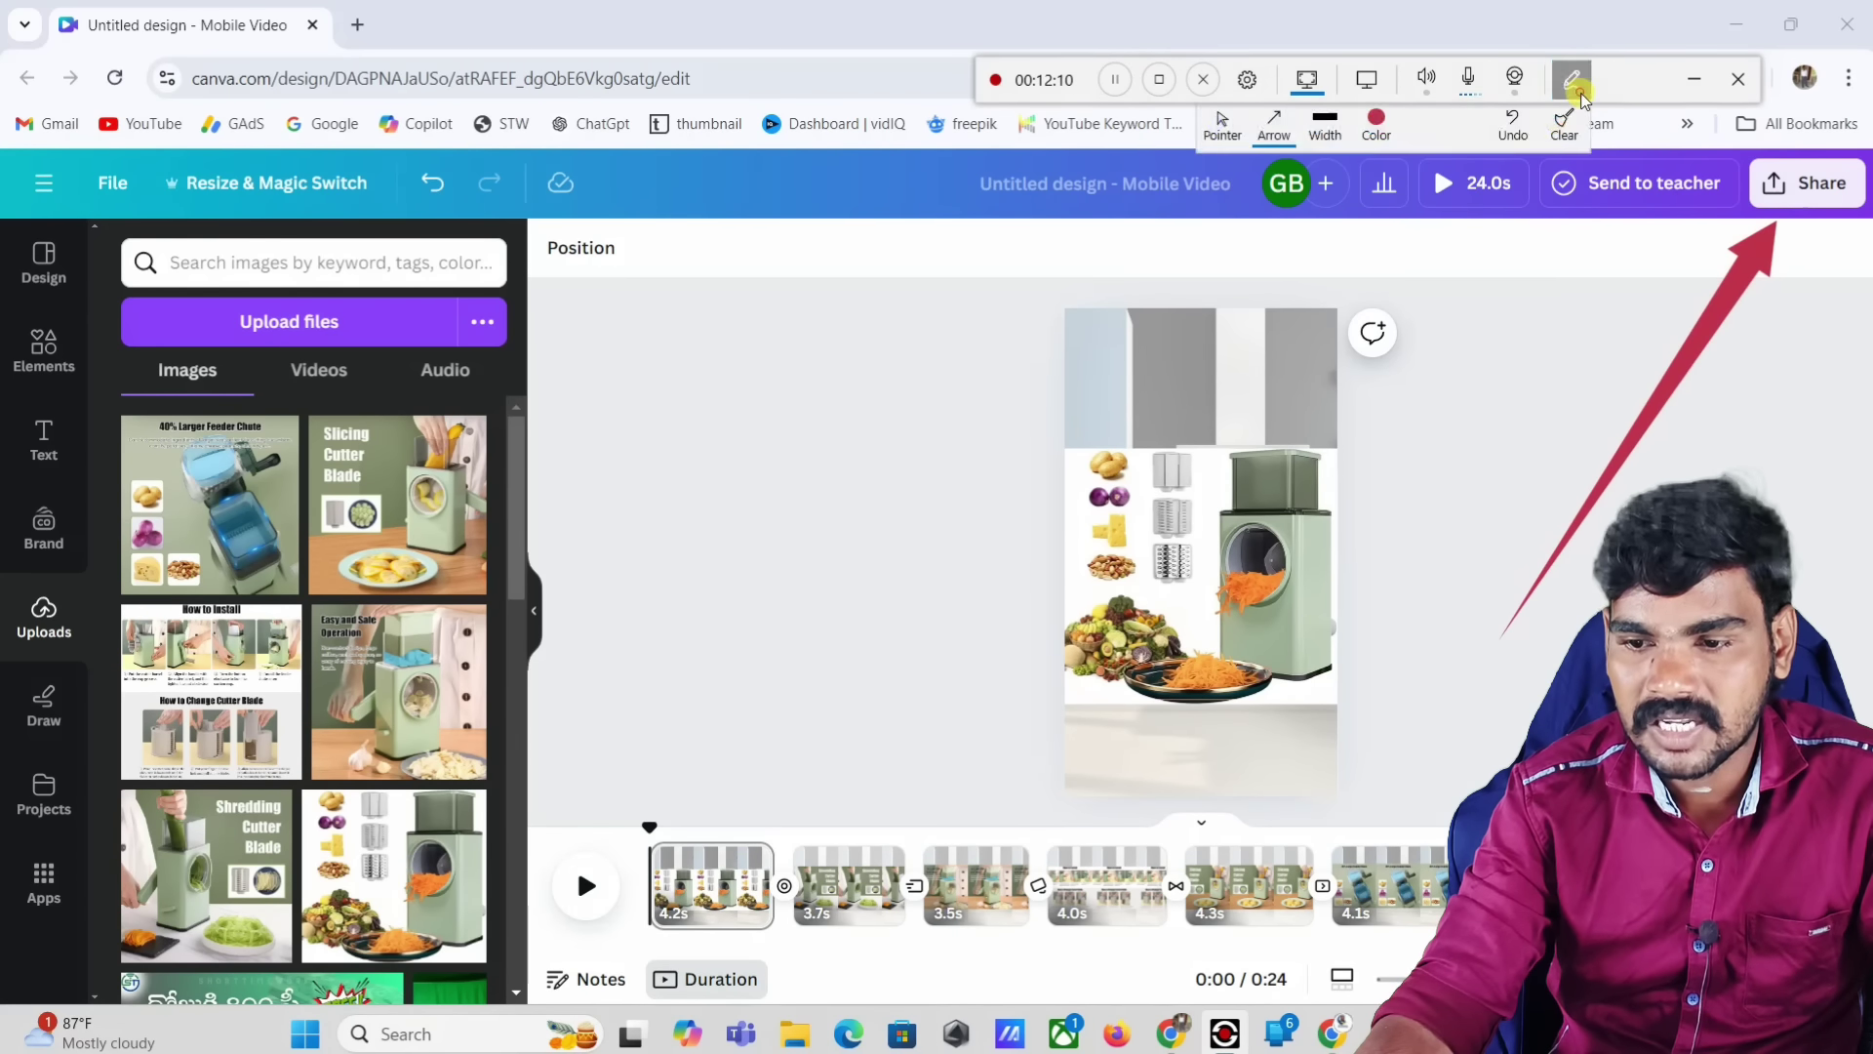
Step: Open the download settings for the finished reel from its sharing options
left_click(1805, 183)
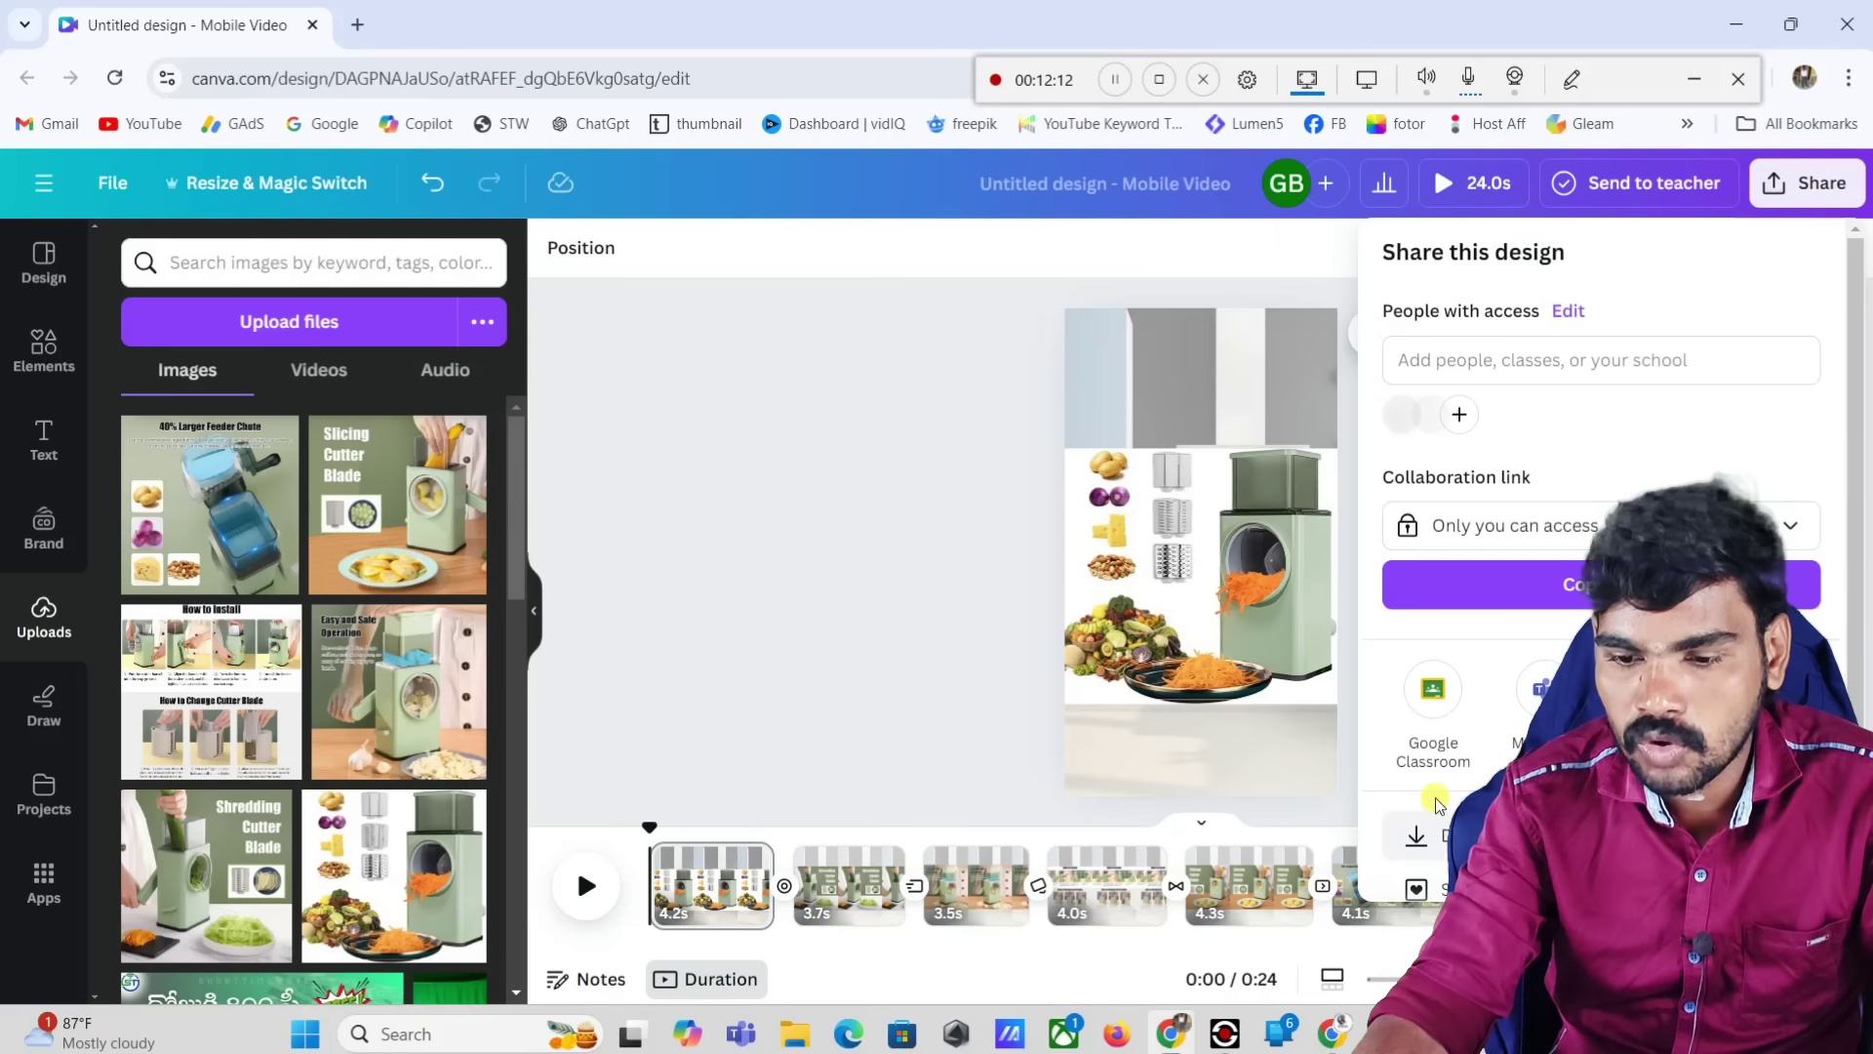
left_click(1571, 78)
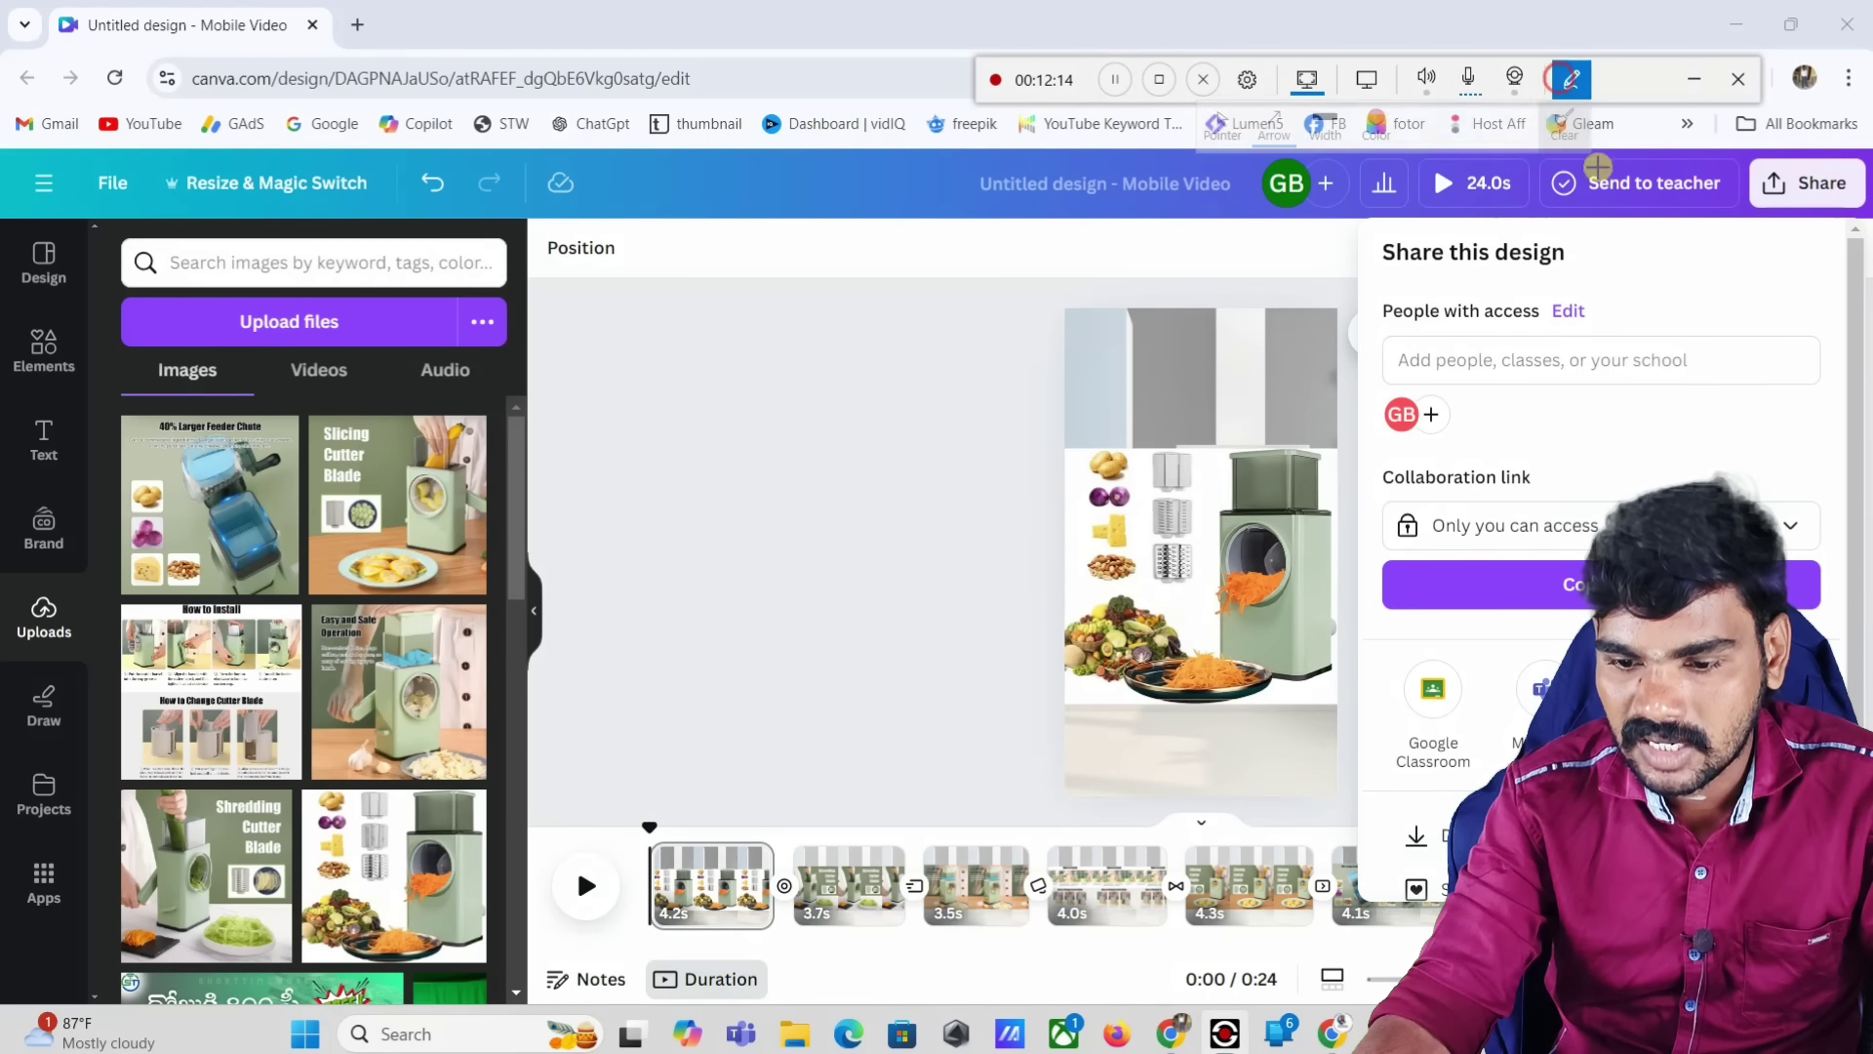
left_click_drag(1610, 220, 1503, 766)
left_click(1570, 78)
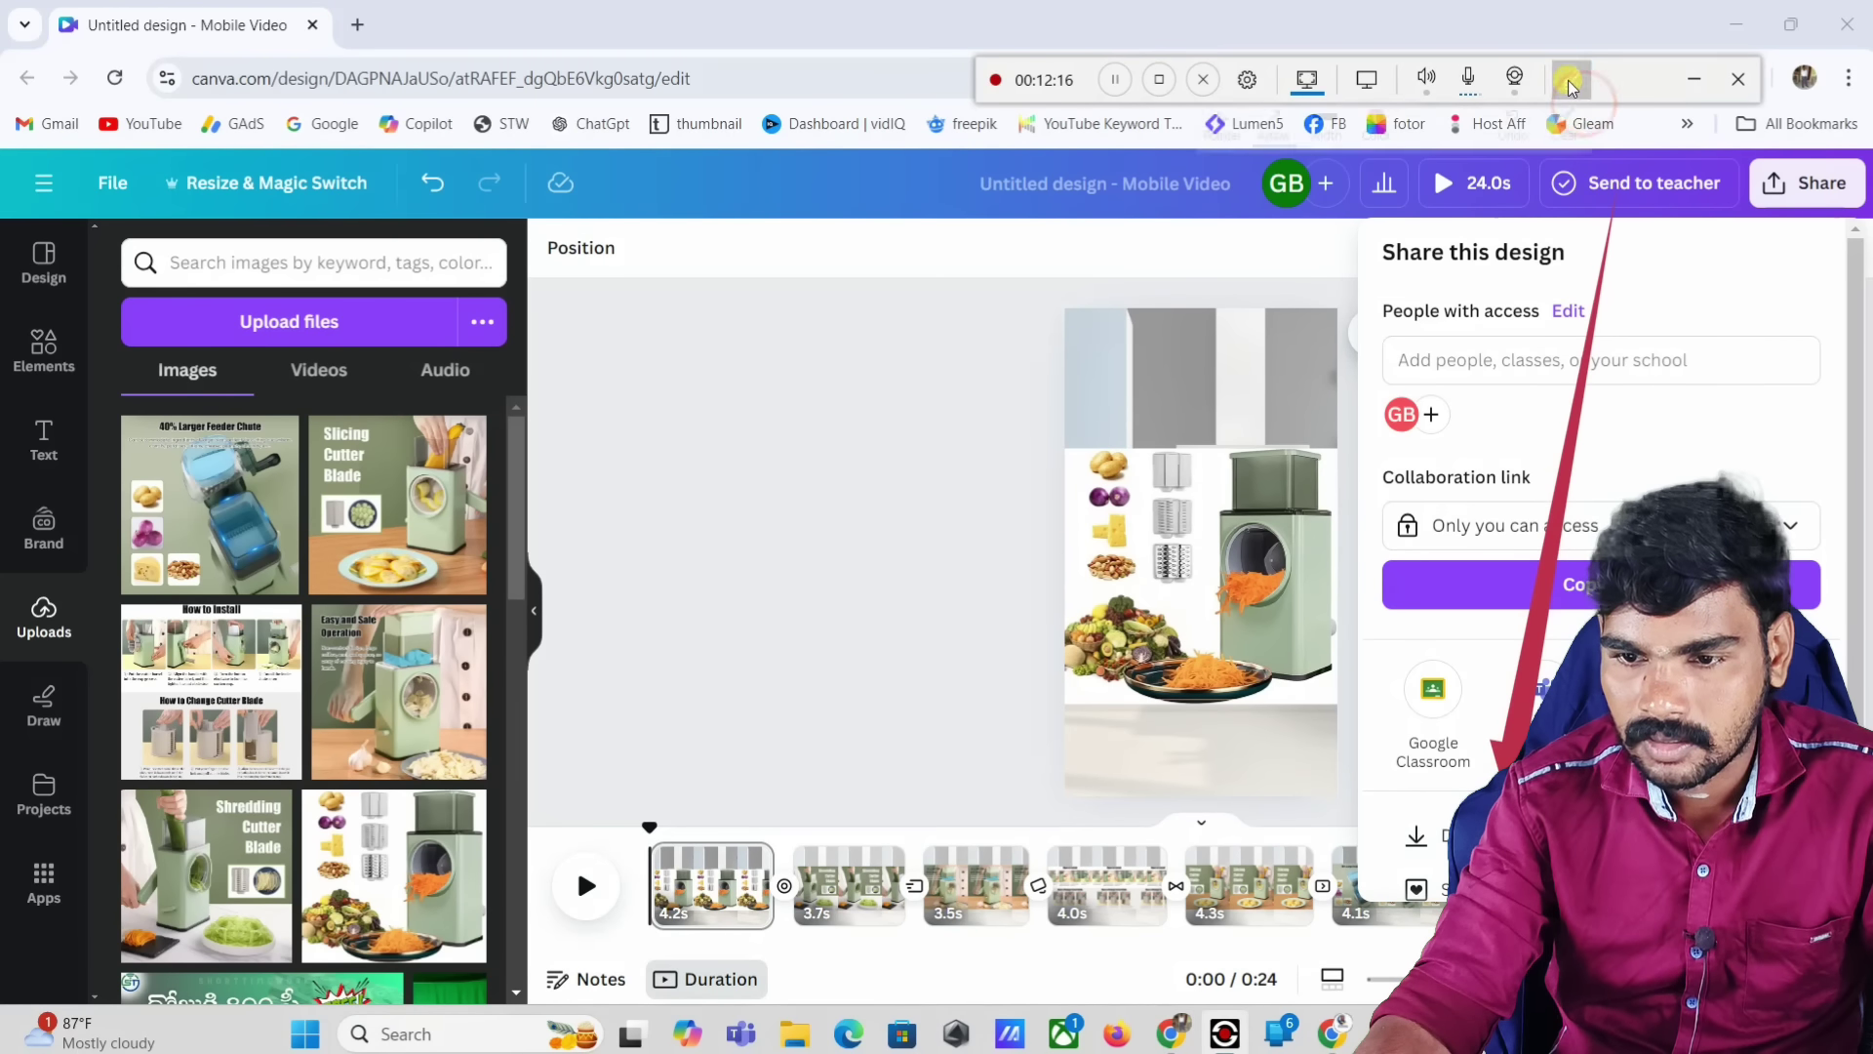
left_click(1425, 836)
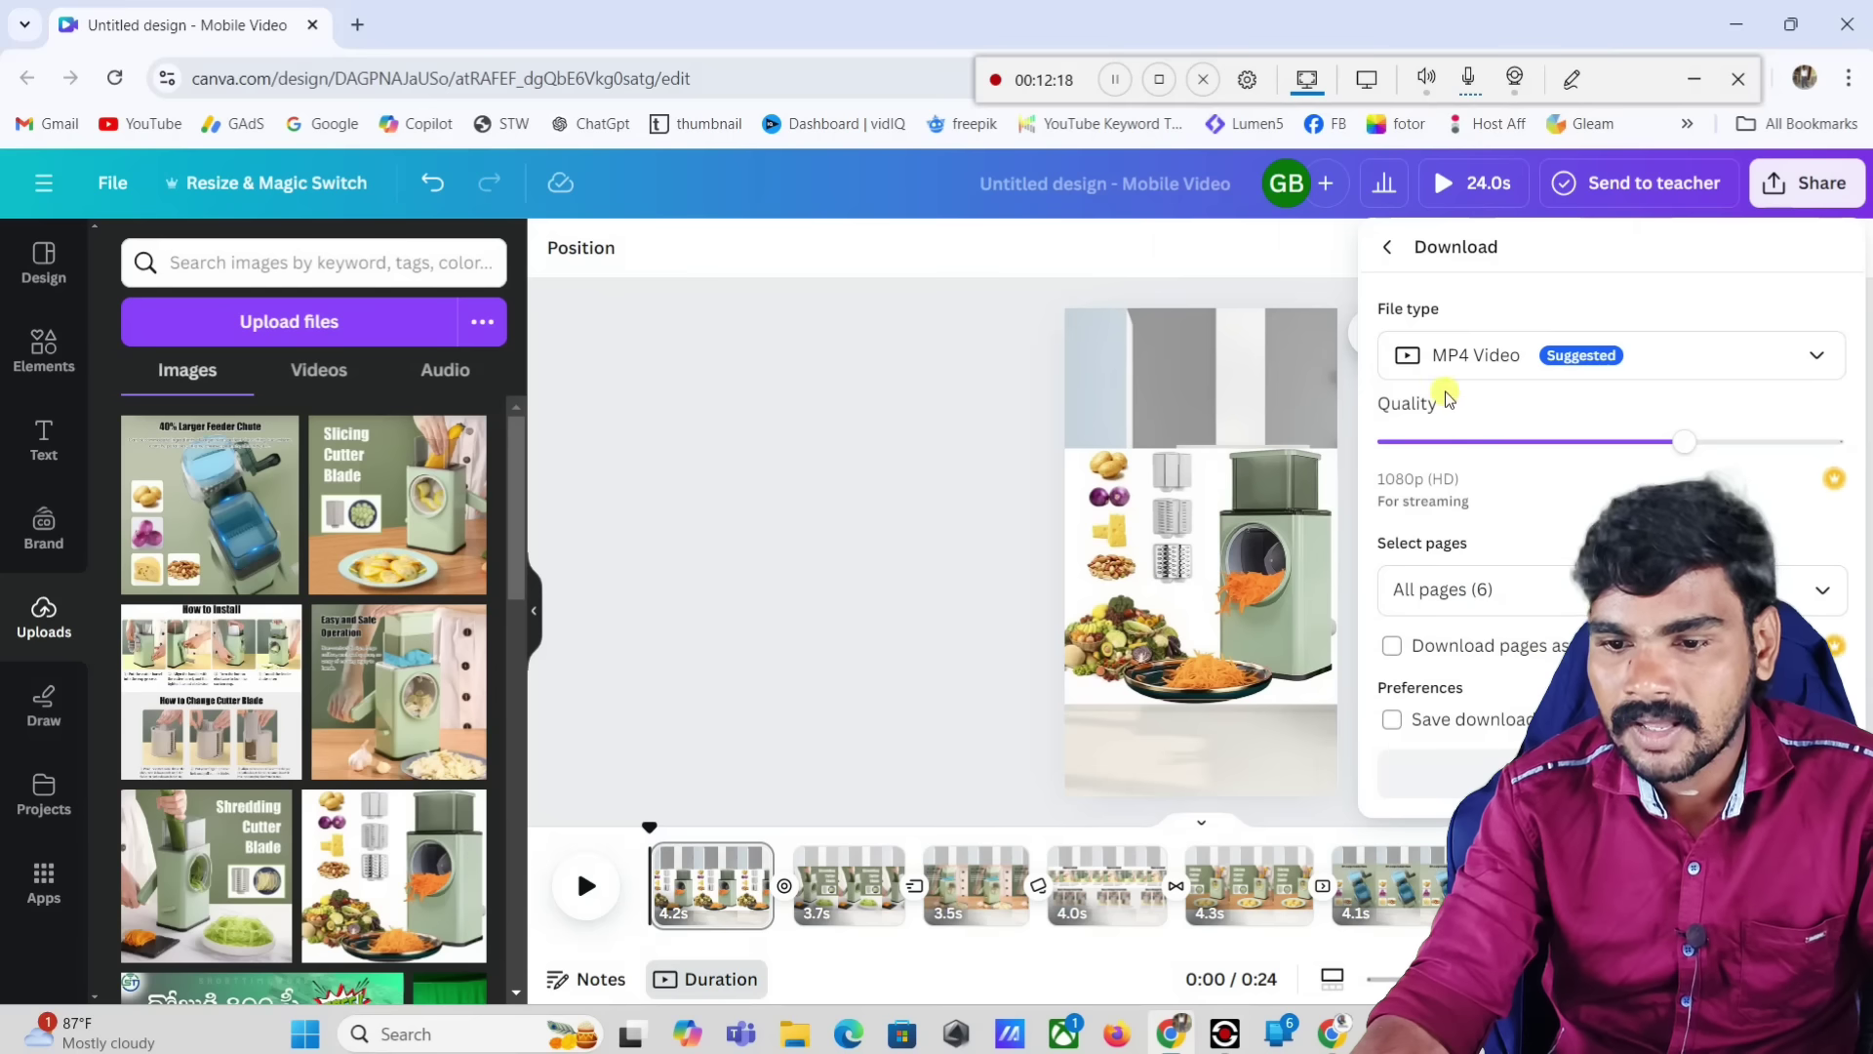
left_click(1571, 78)
left_click_drag(1487, 234, 1483, 314)
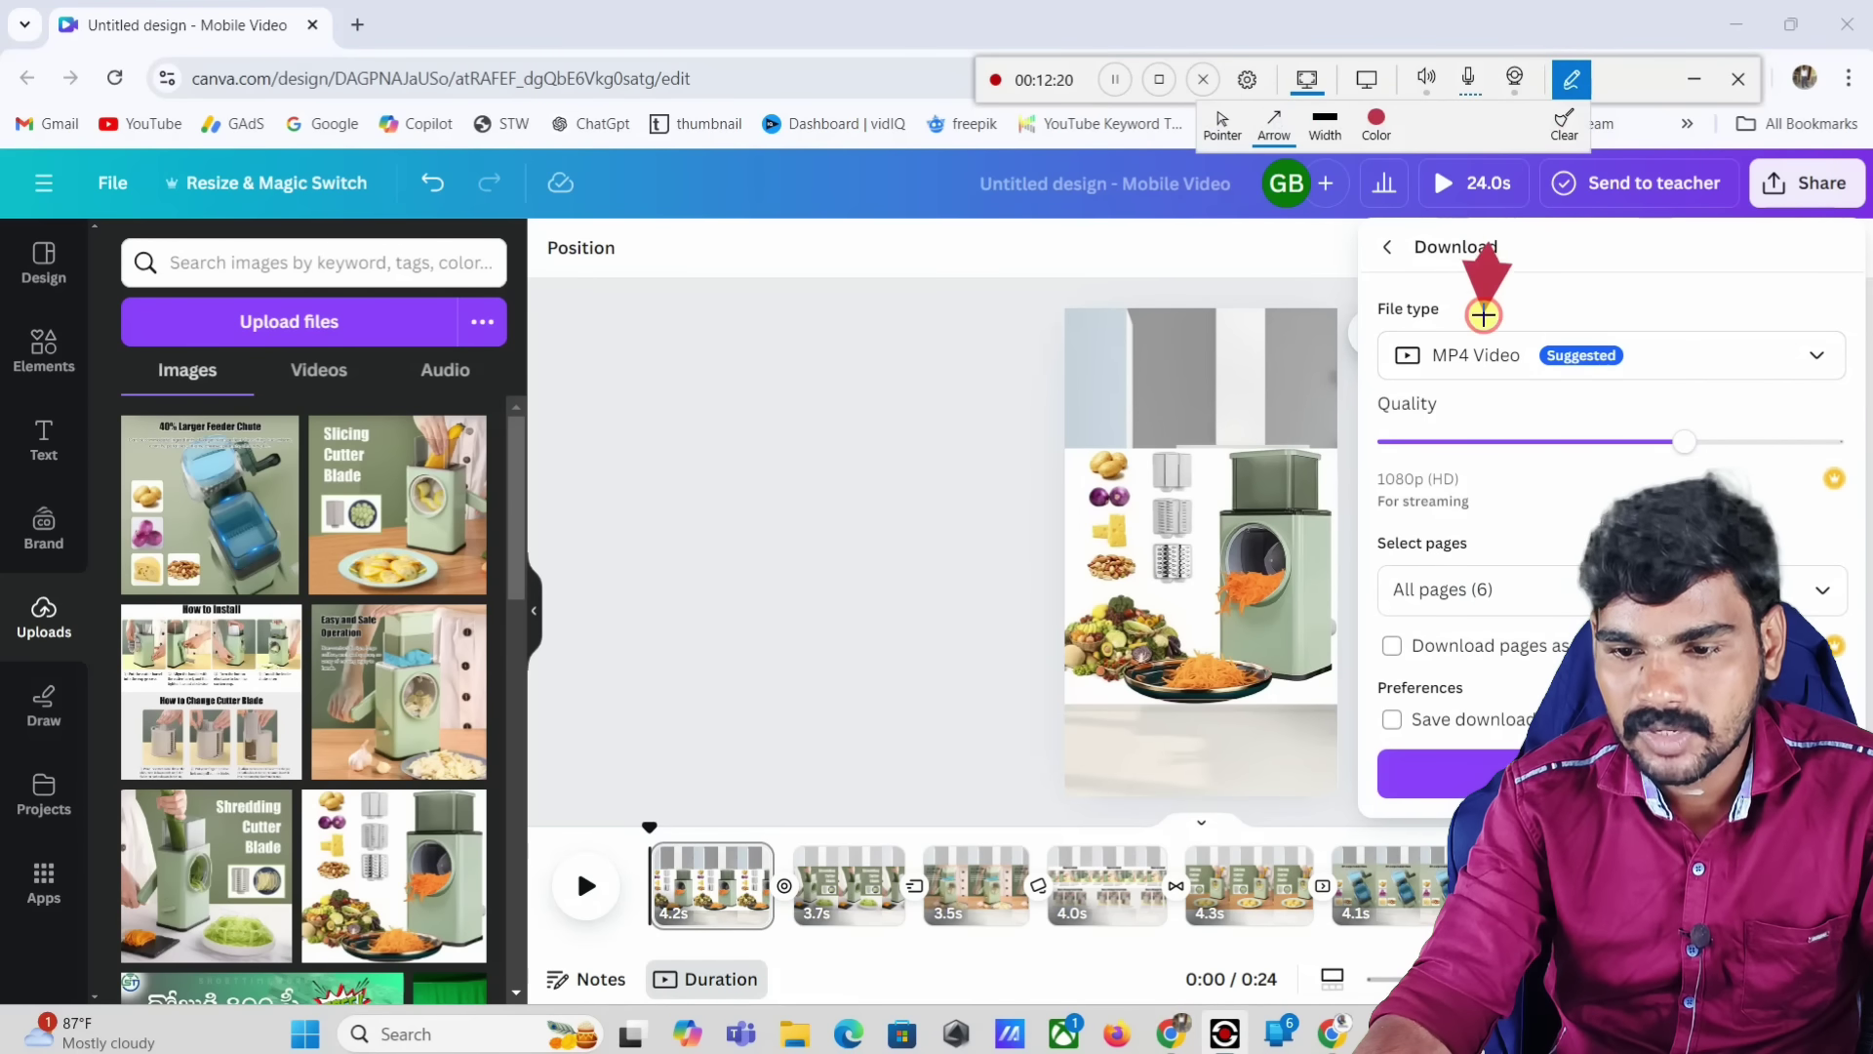
left_click_drag(1590, 238, 1596, 298)
left_click_drag(761, 333, 1388, 351)
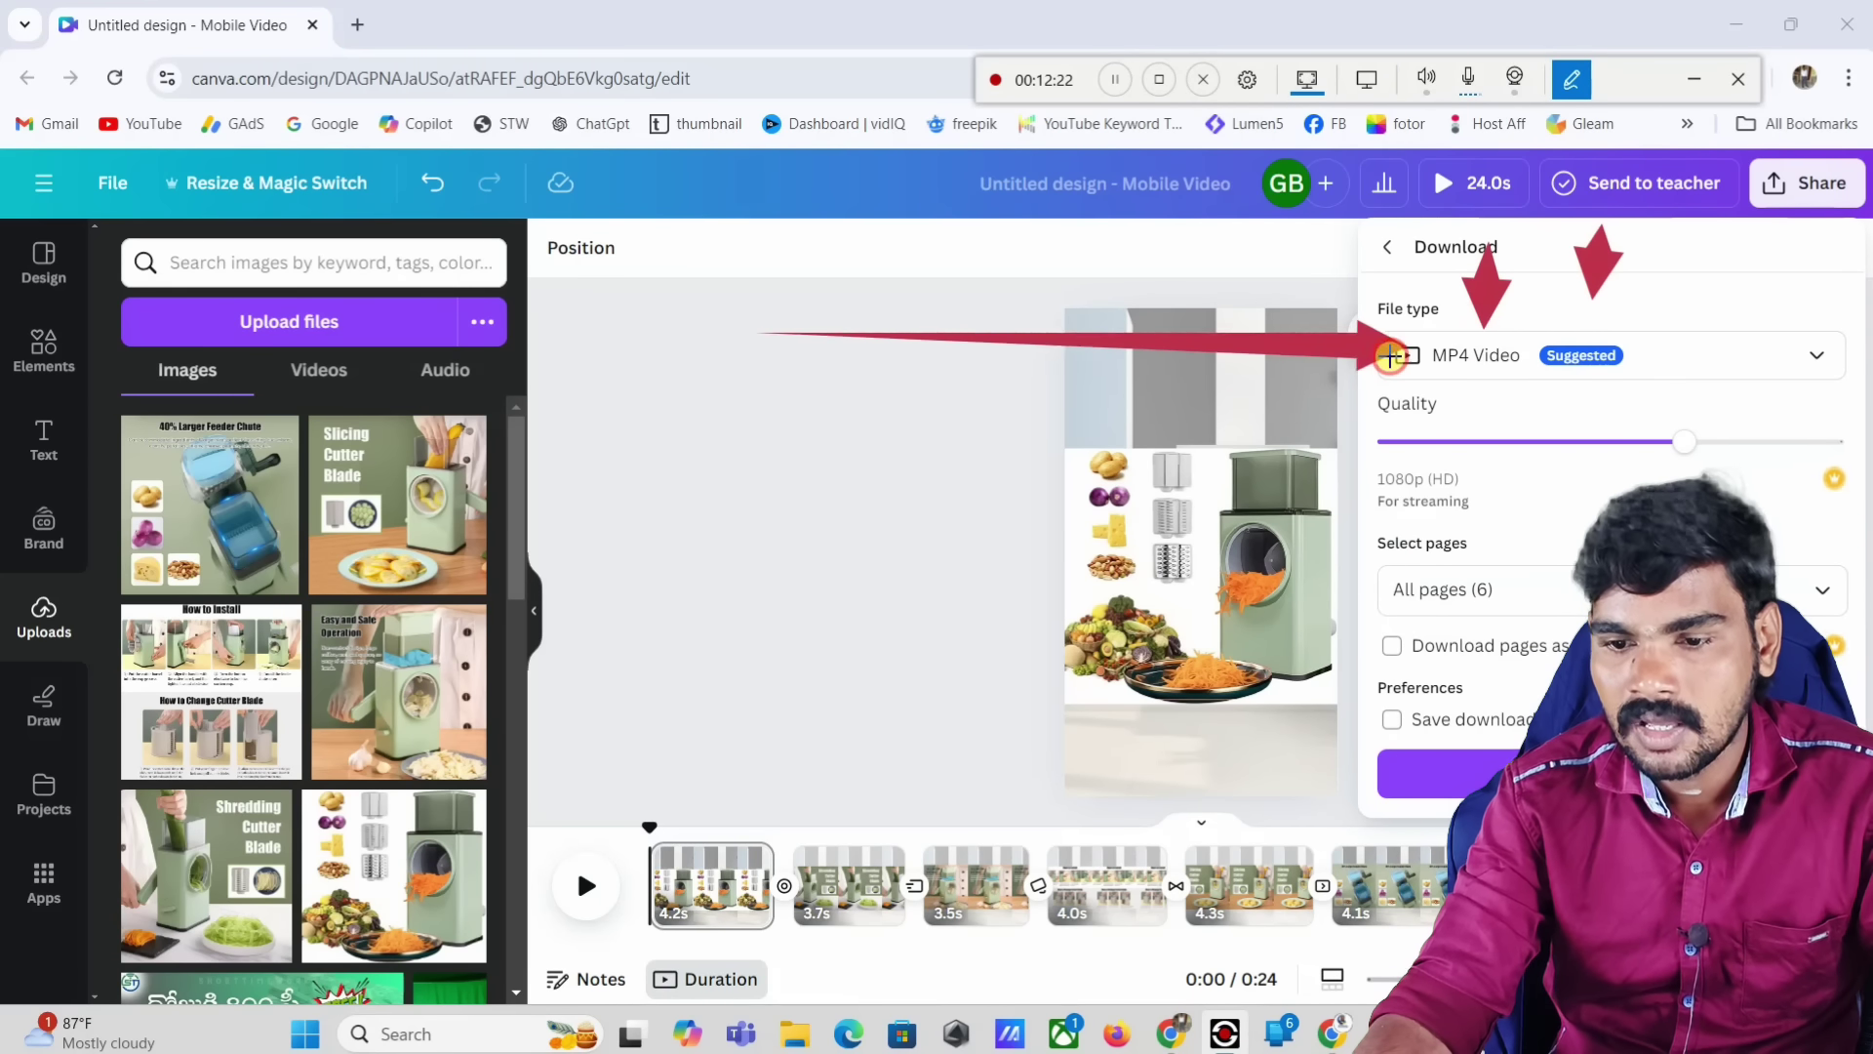
left_click(1571, 78)
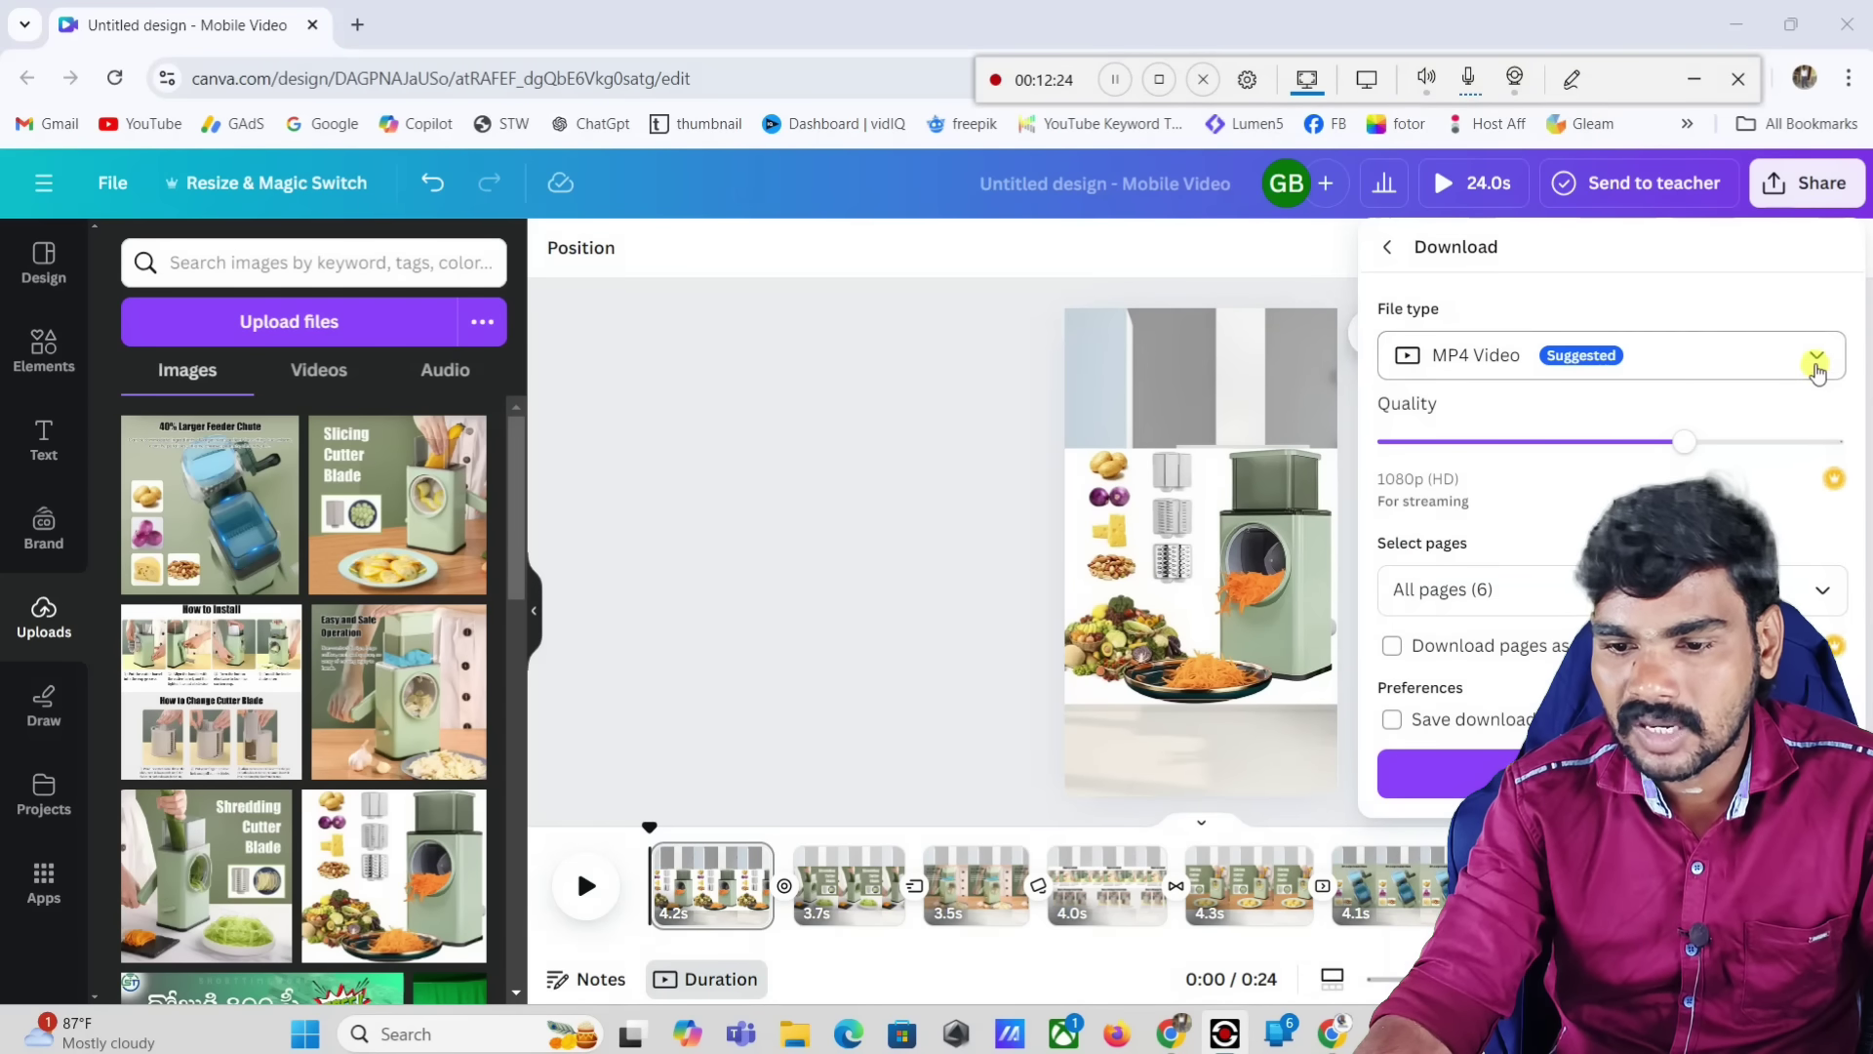
Step: Choose MP4 Video as the file type and download all six pages of the reel
left_click(1816, 361)
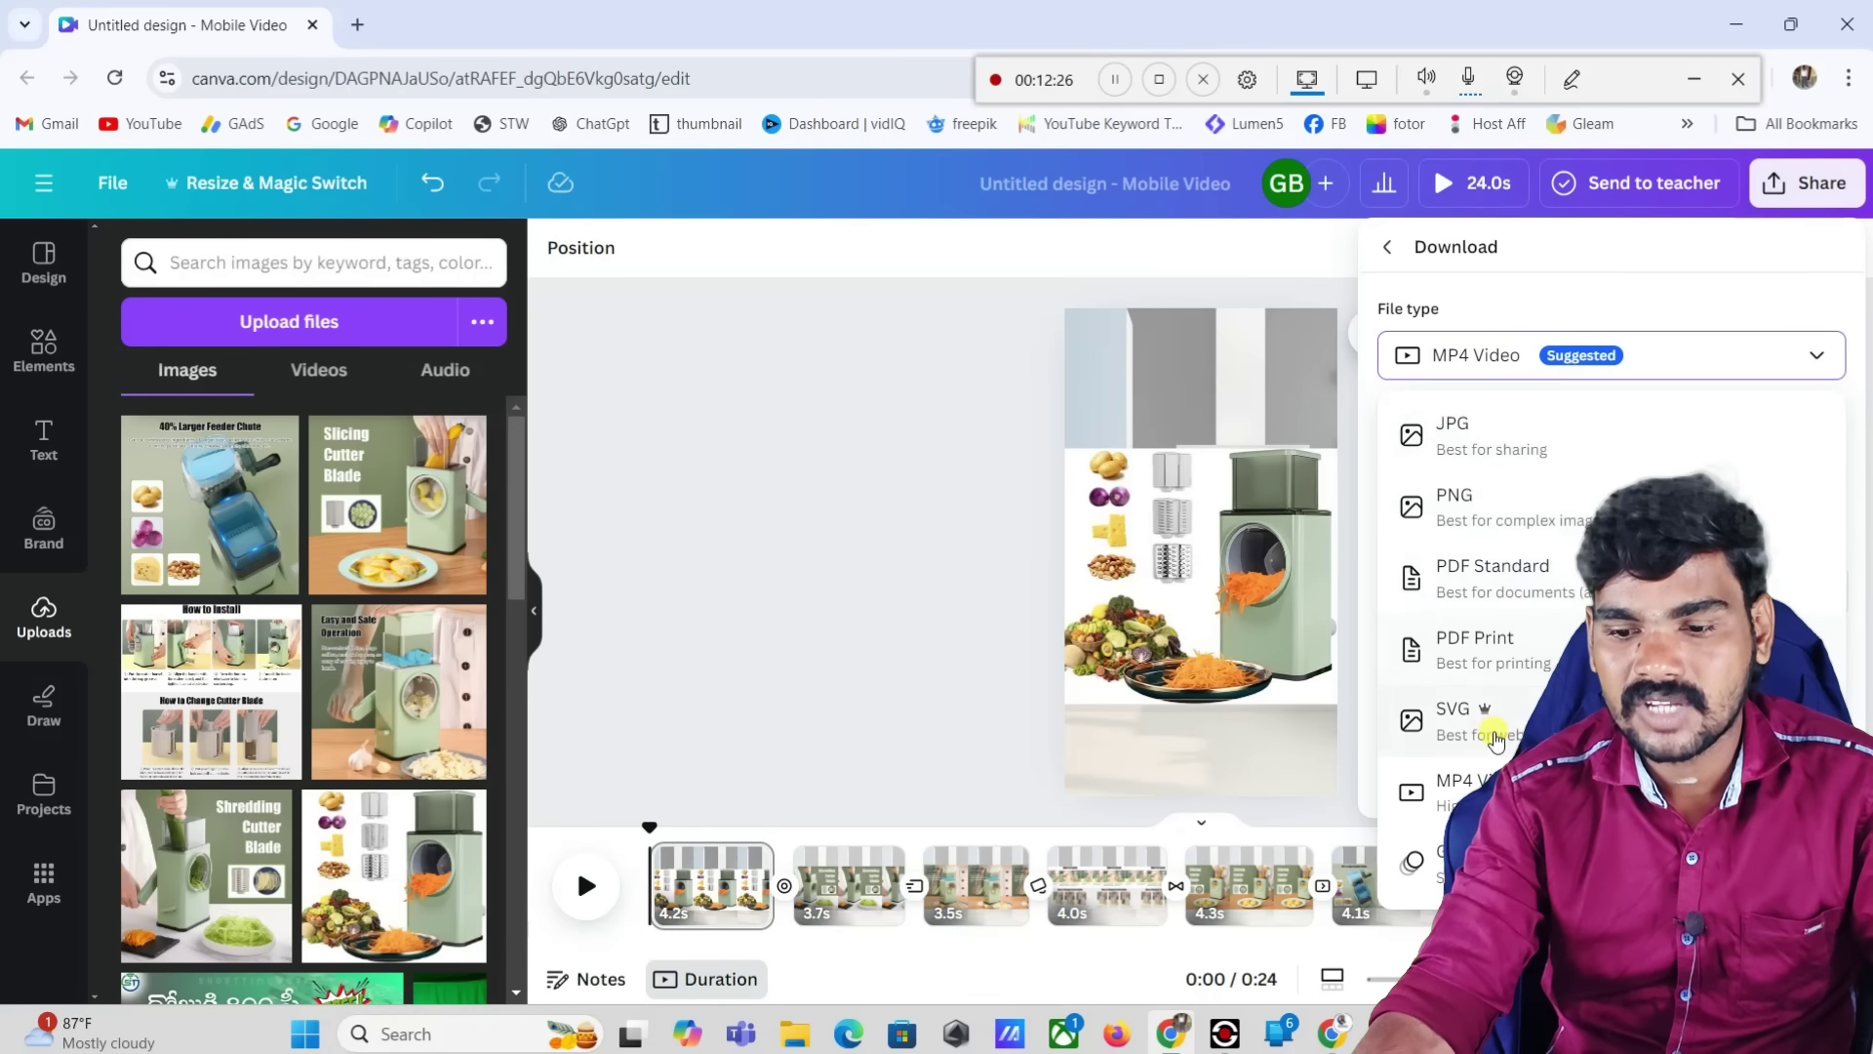
left_click(1467, 788)
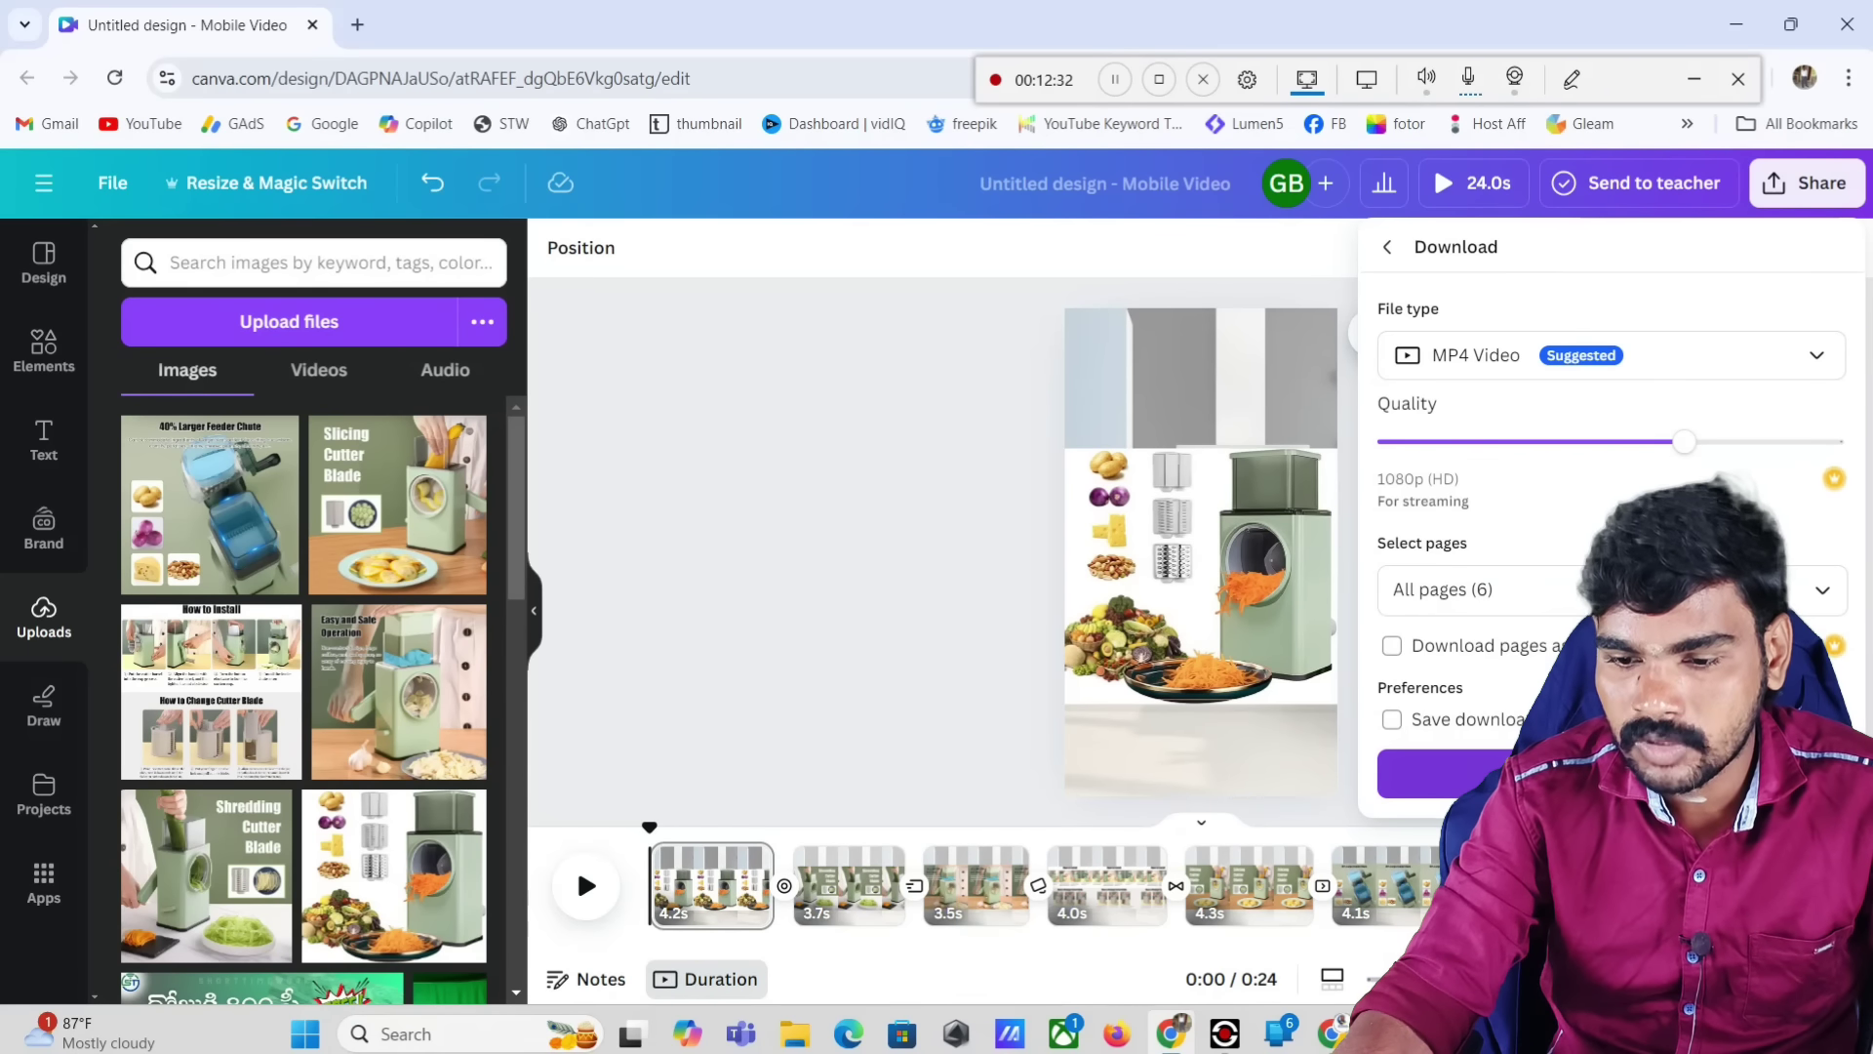
left_click(1463, 772)
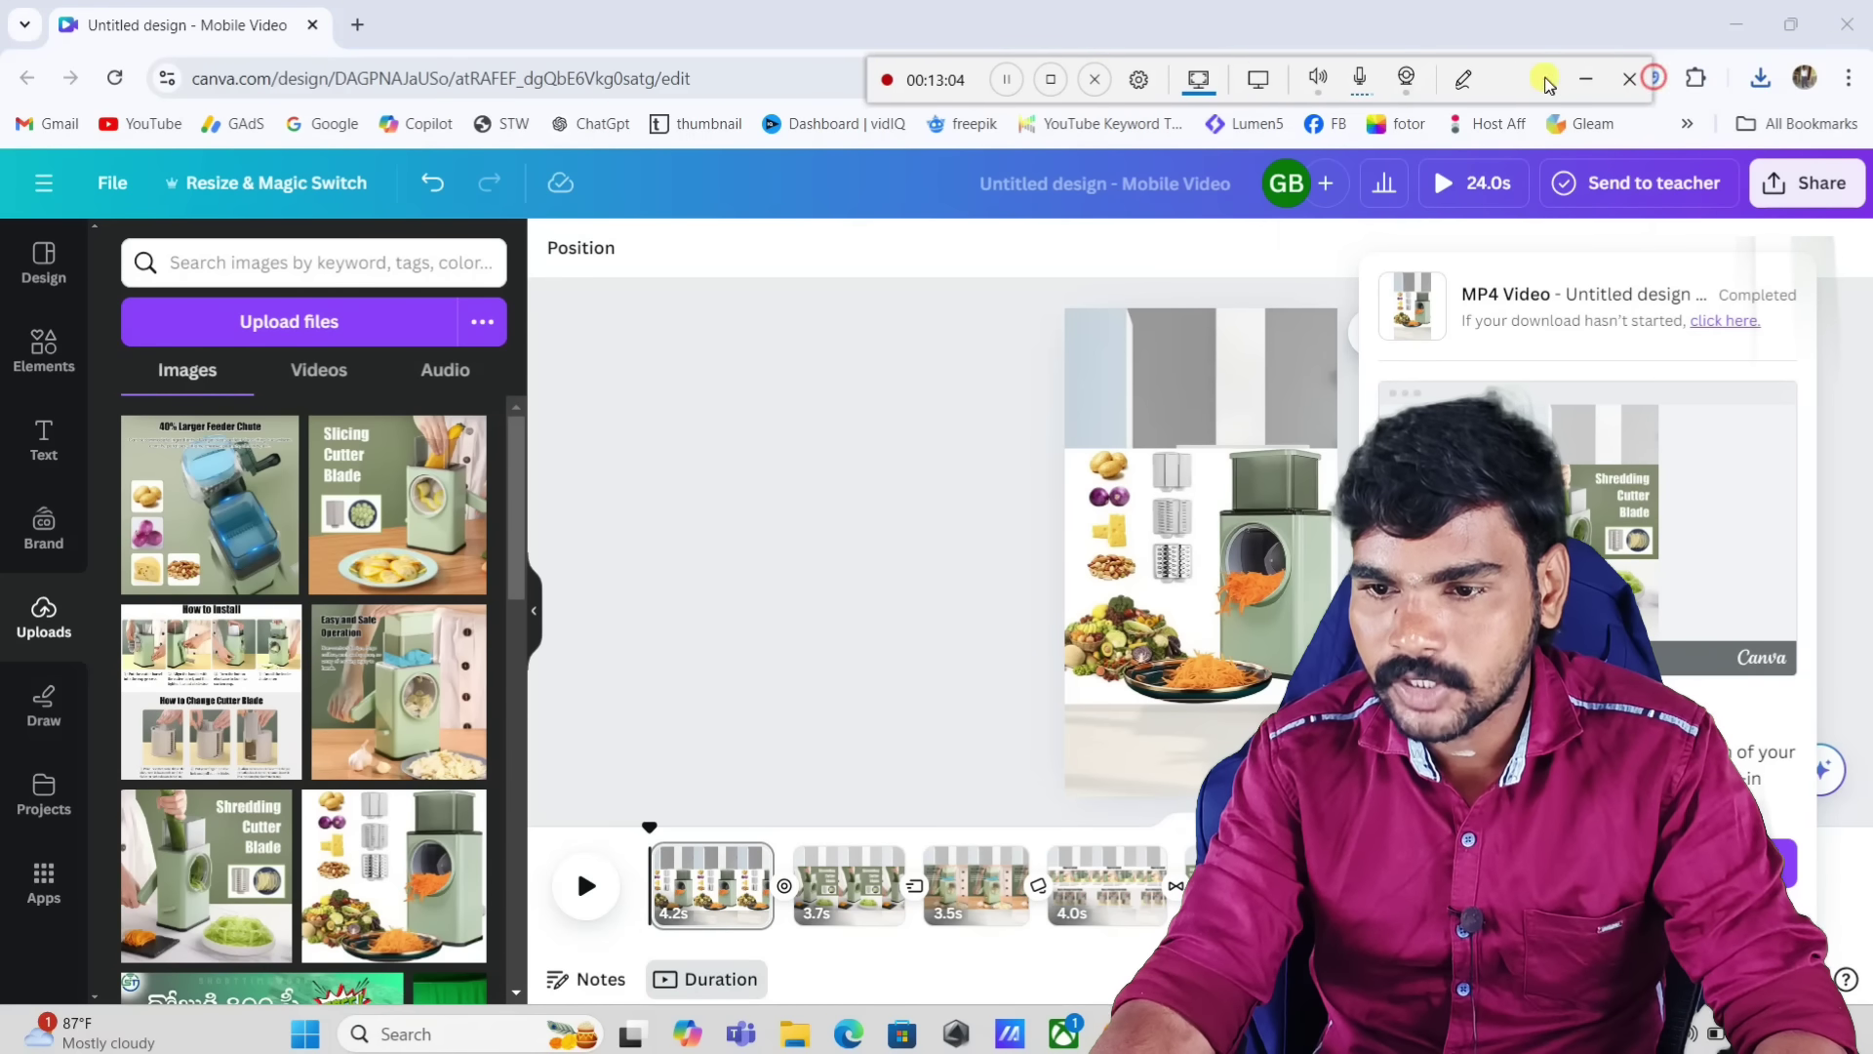
Step: Locate the downloaded "Untitled design" video in its folder, play it in VLC media player, and return to the Canva design
left_click(1758, 78)
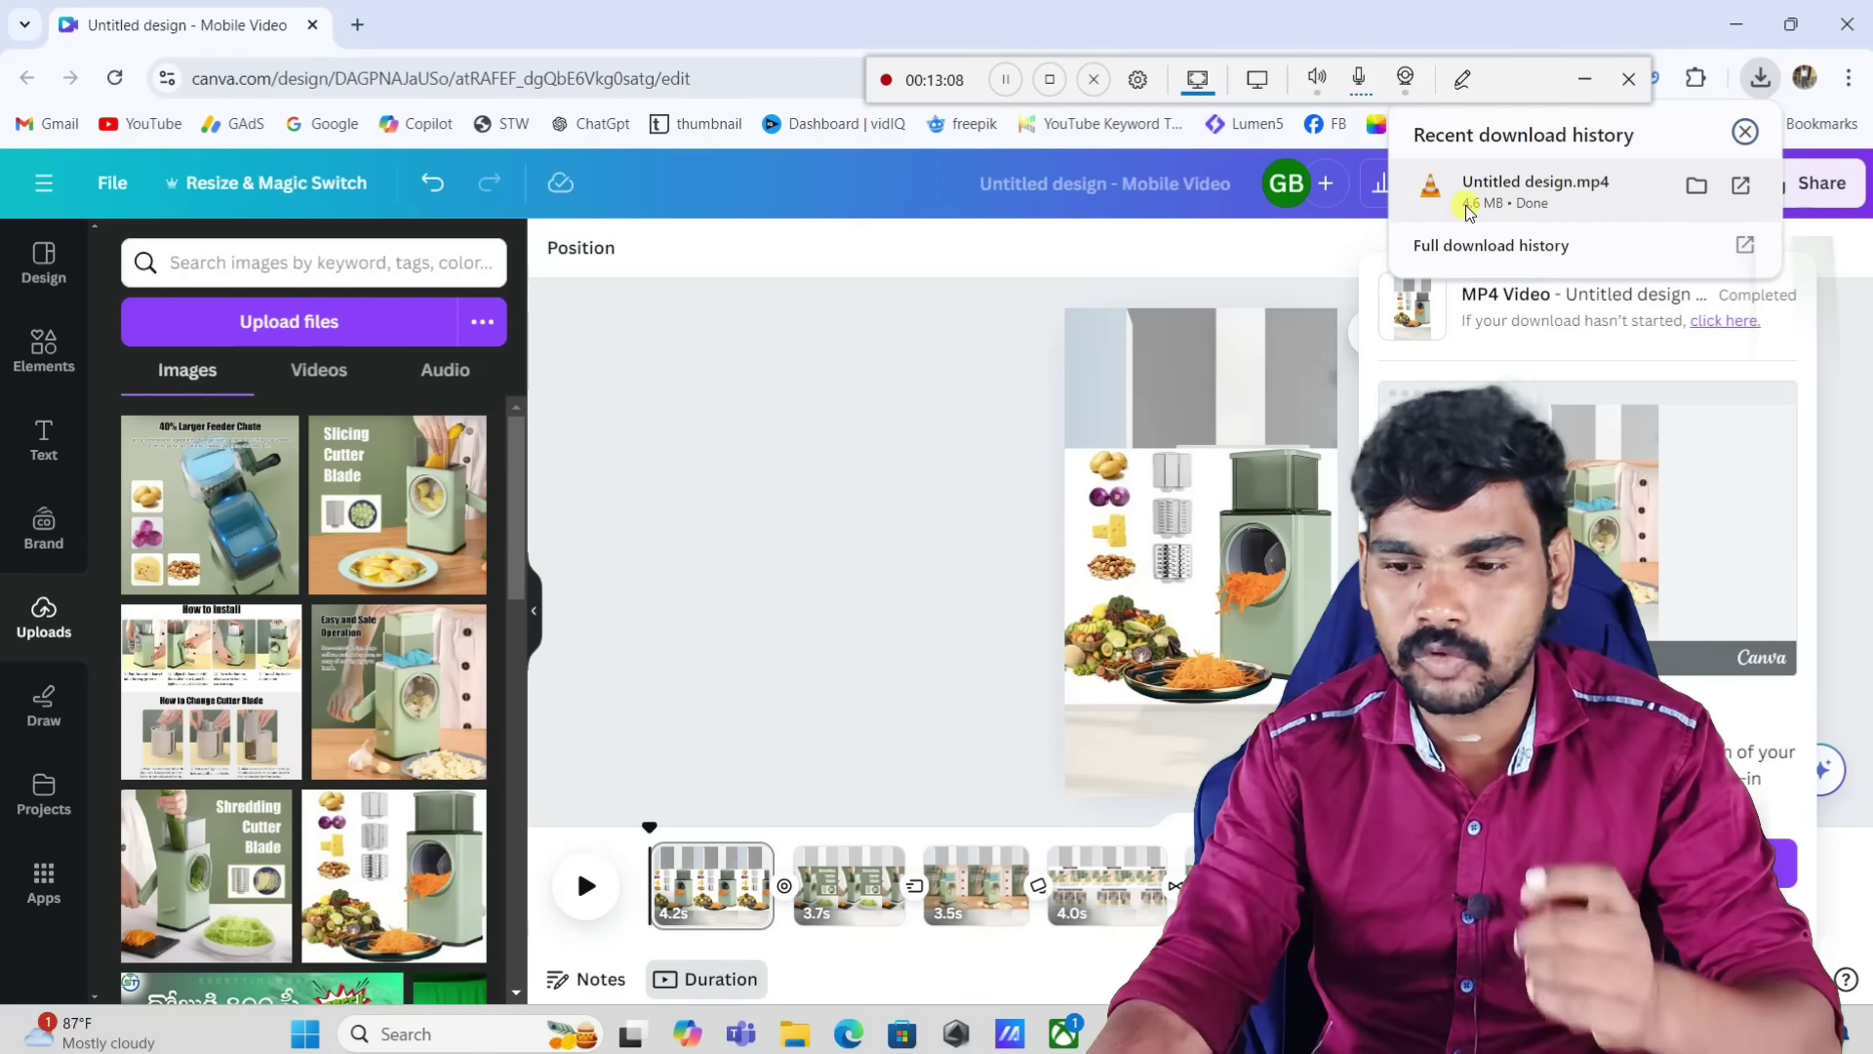
left_click(1703, 187)
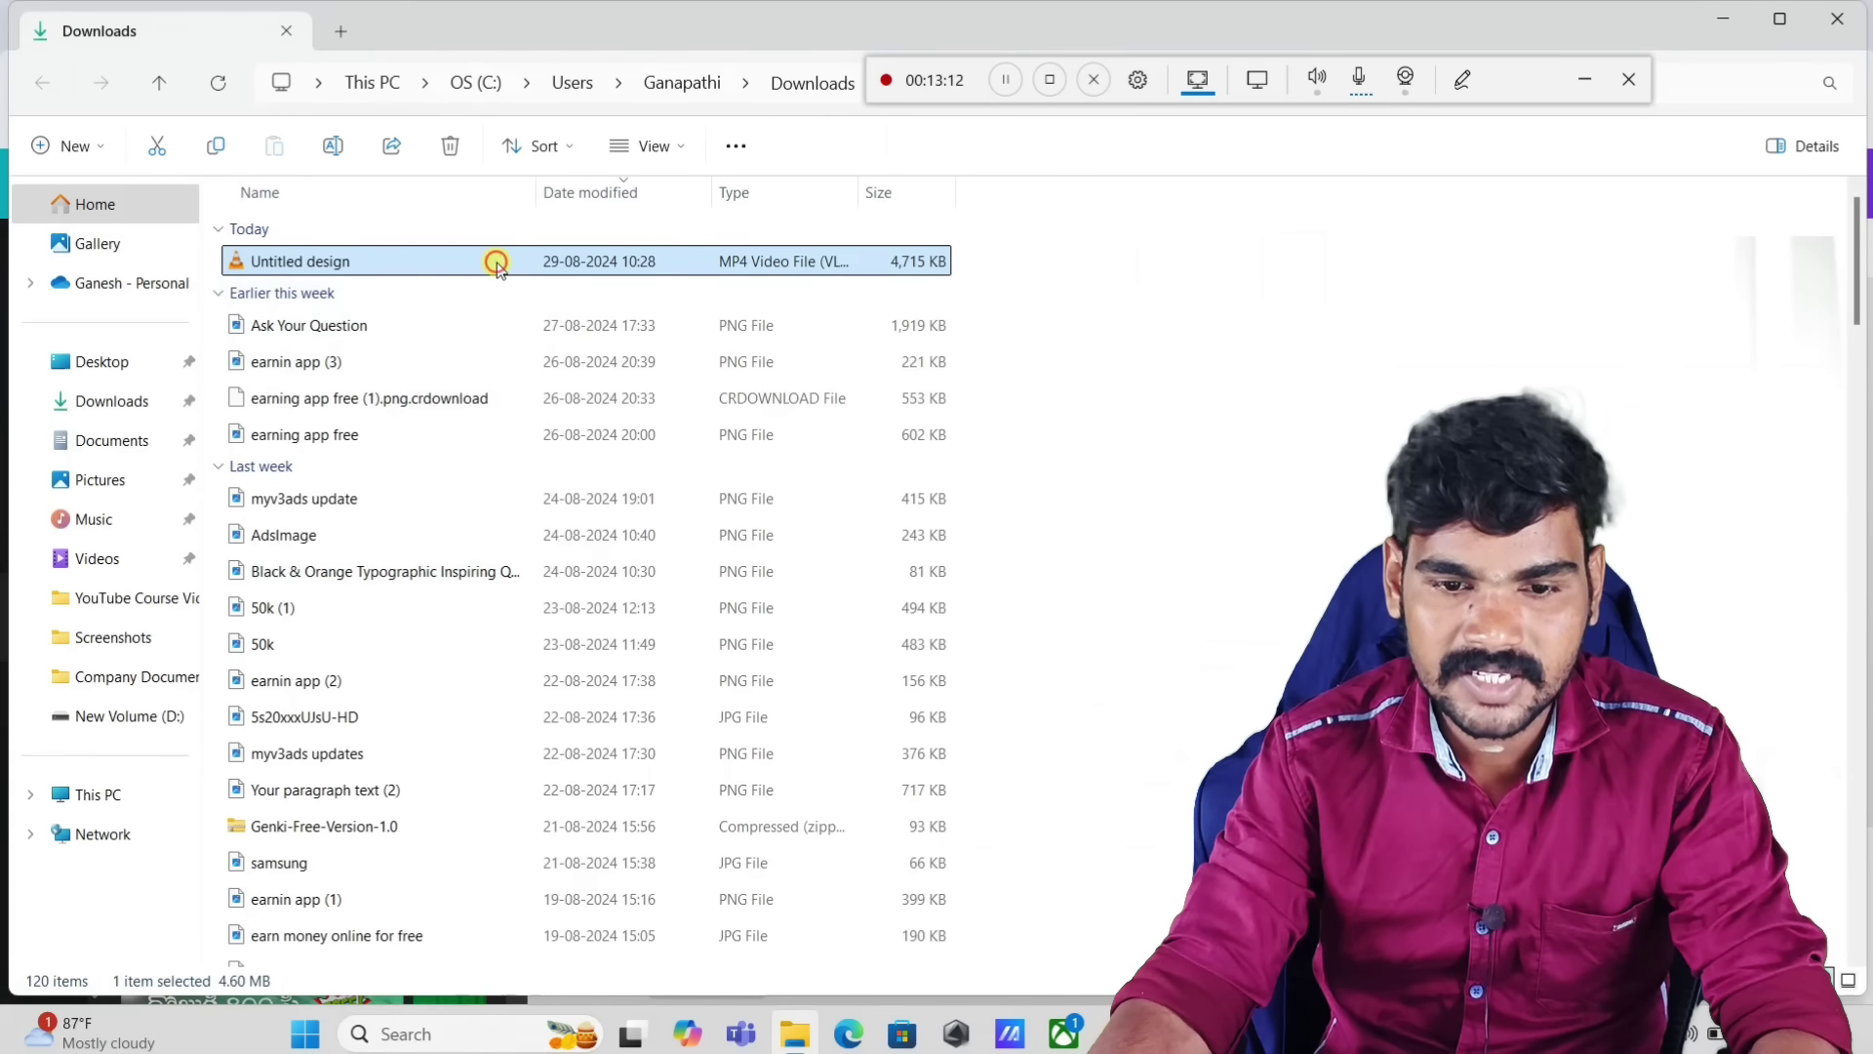
double_click(496, 261)
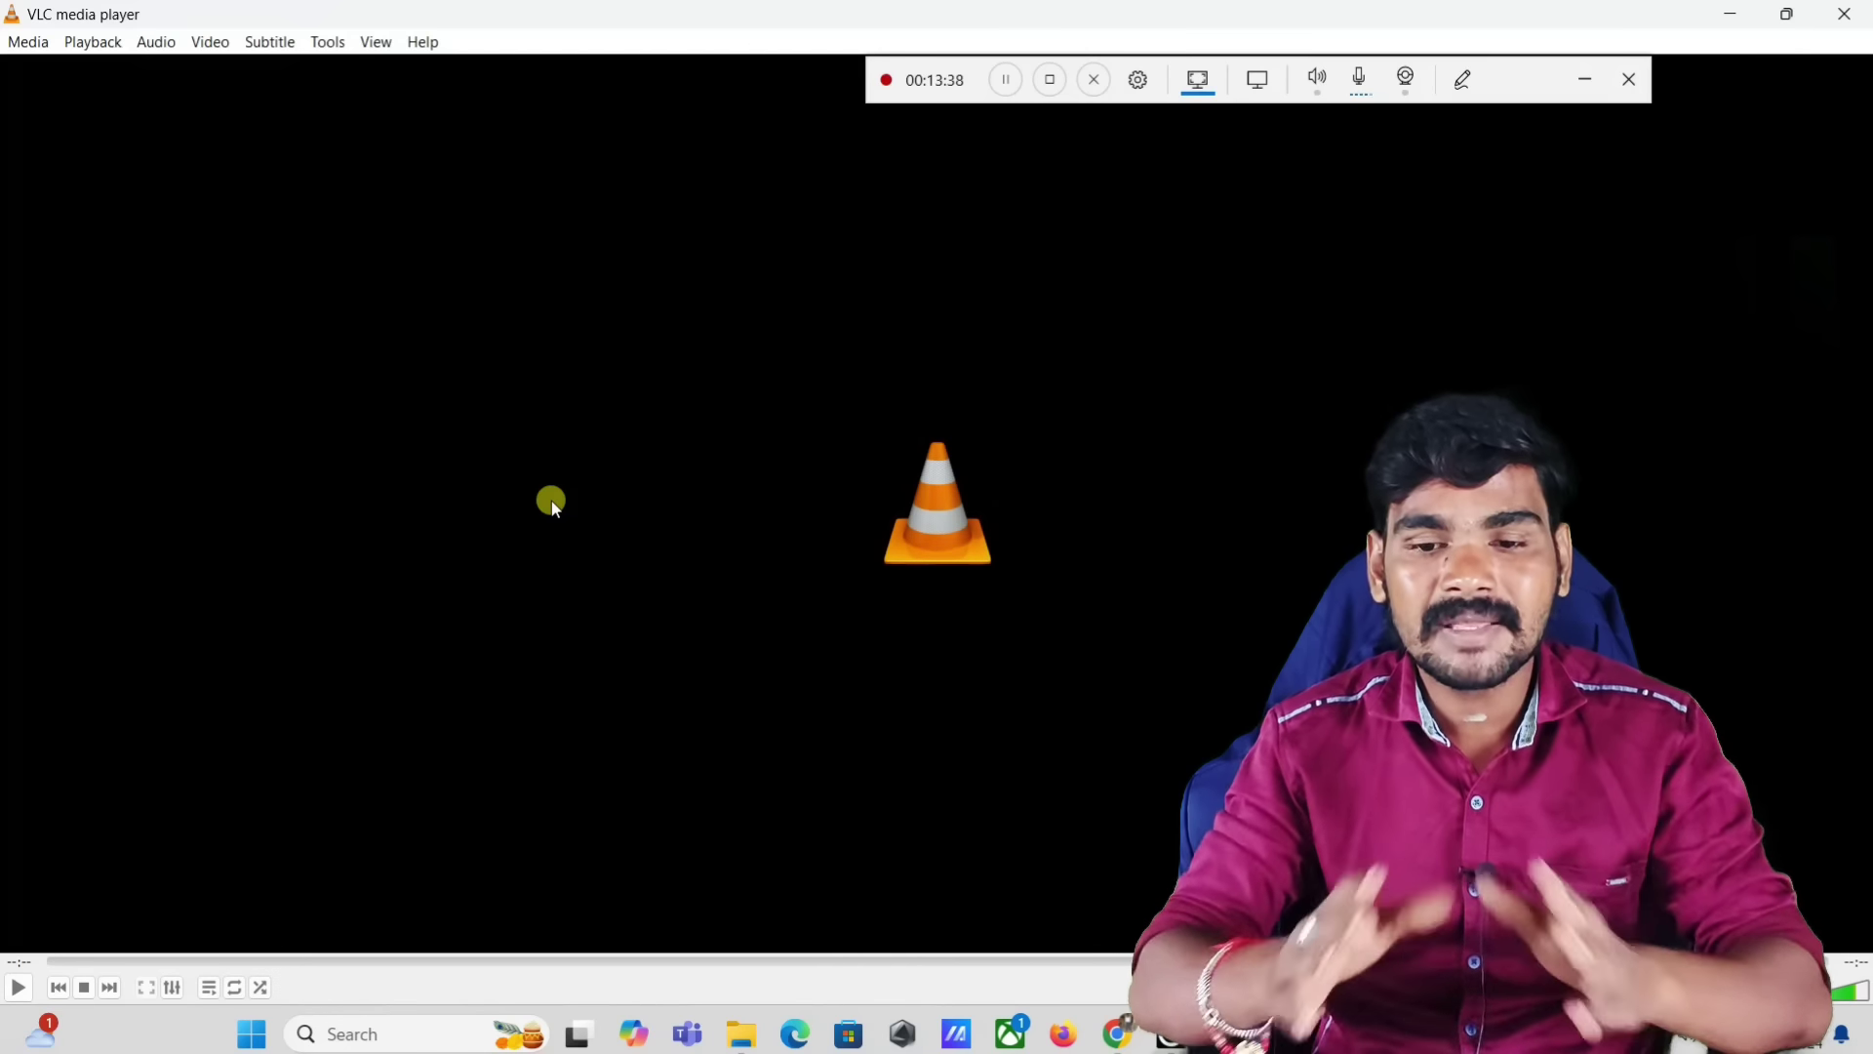
left_click(1844, 15)
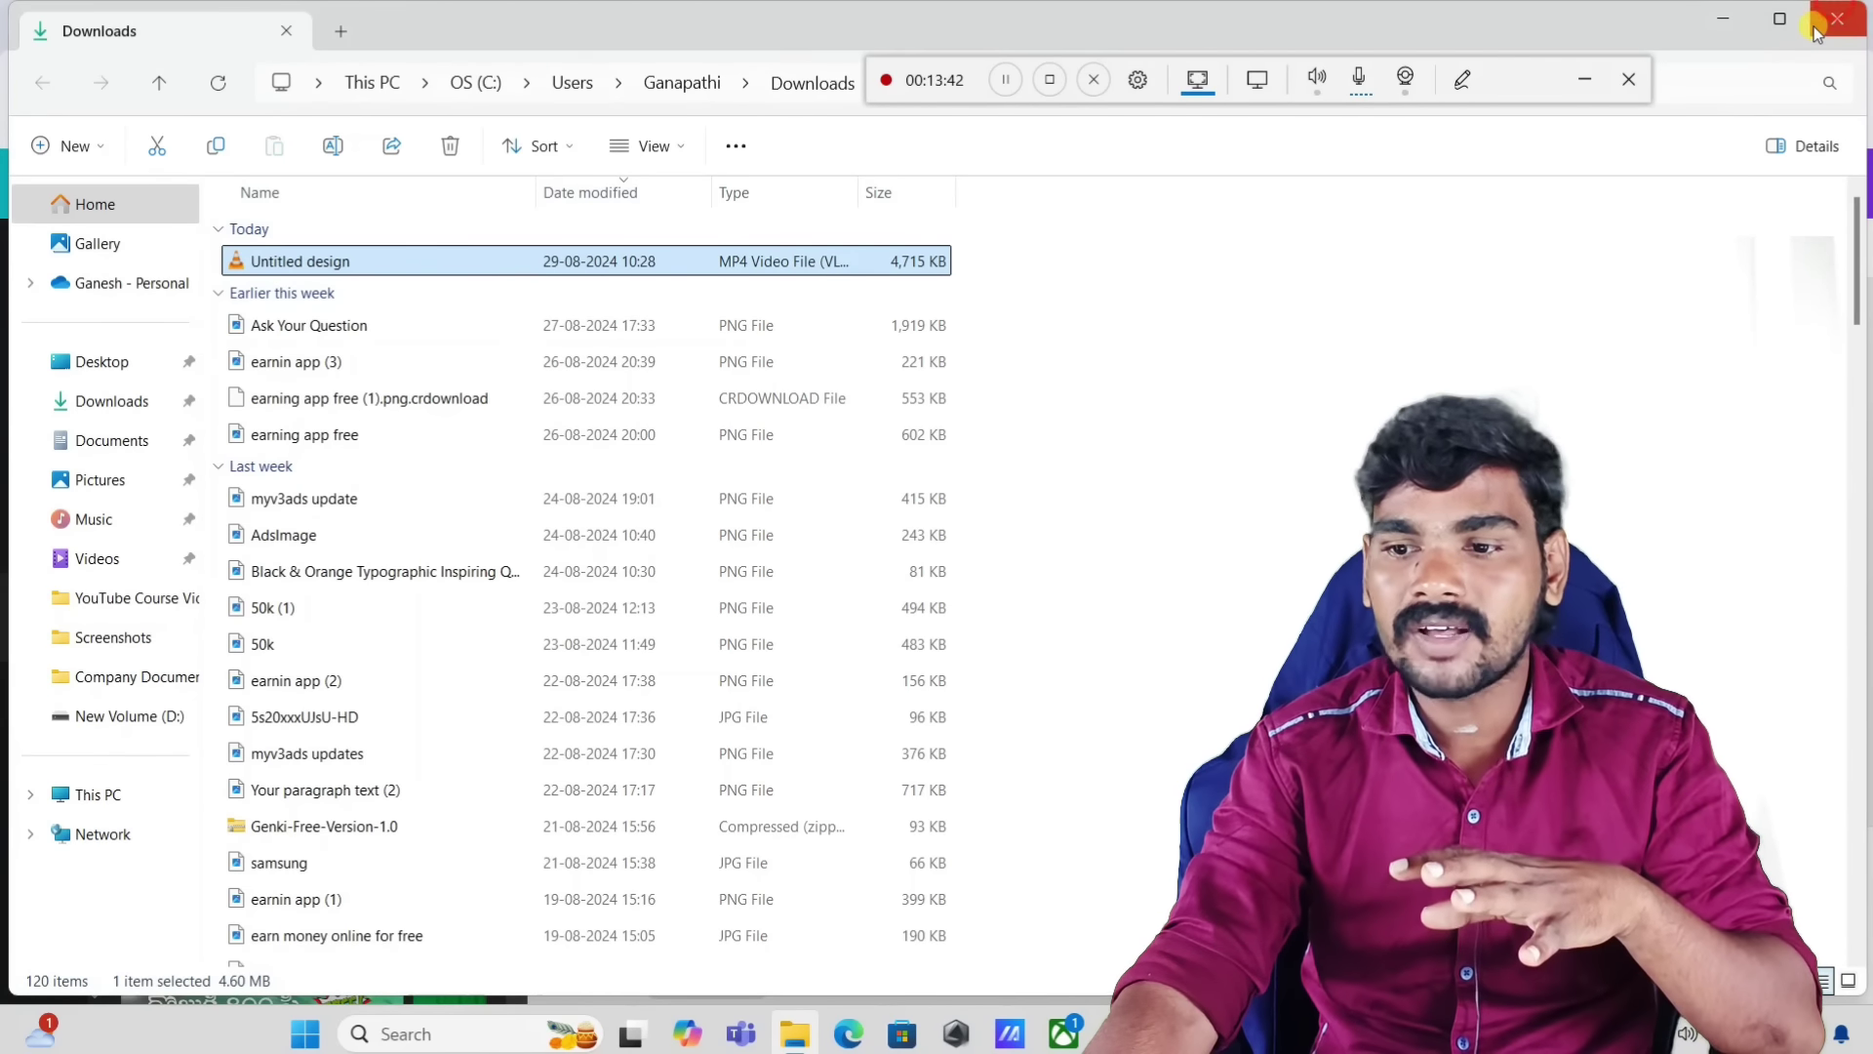
left_click(1820, 18)
left_click(907, 429)
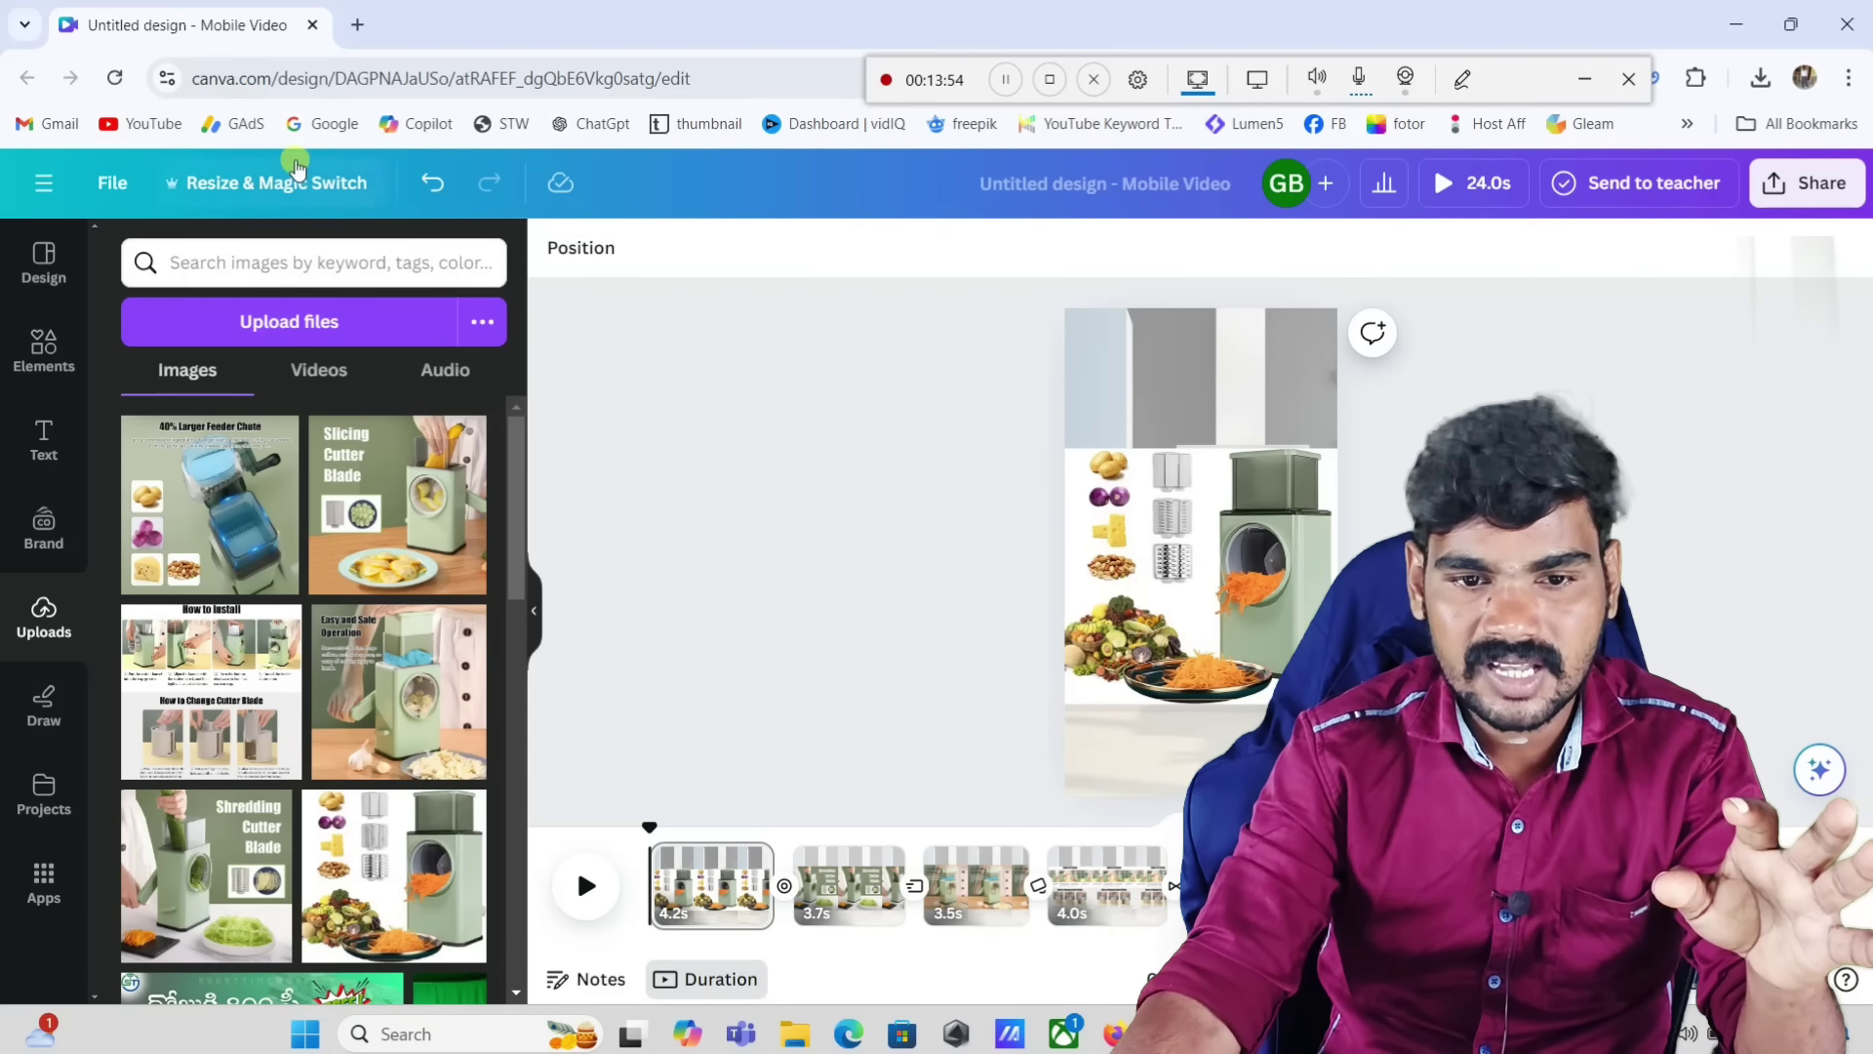
Step: Enter "amazon ad" as a web search in a new browser tab
left_click(357, 24)
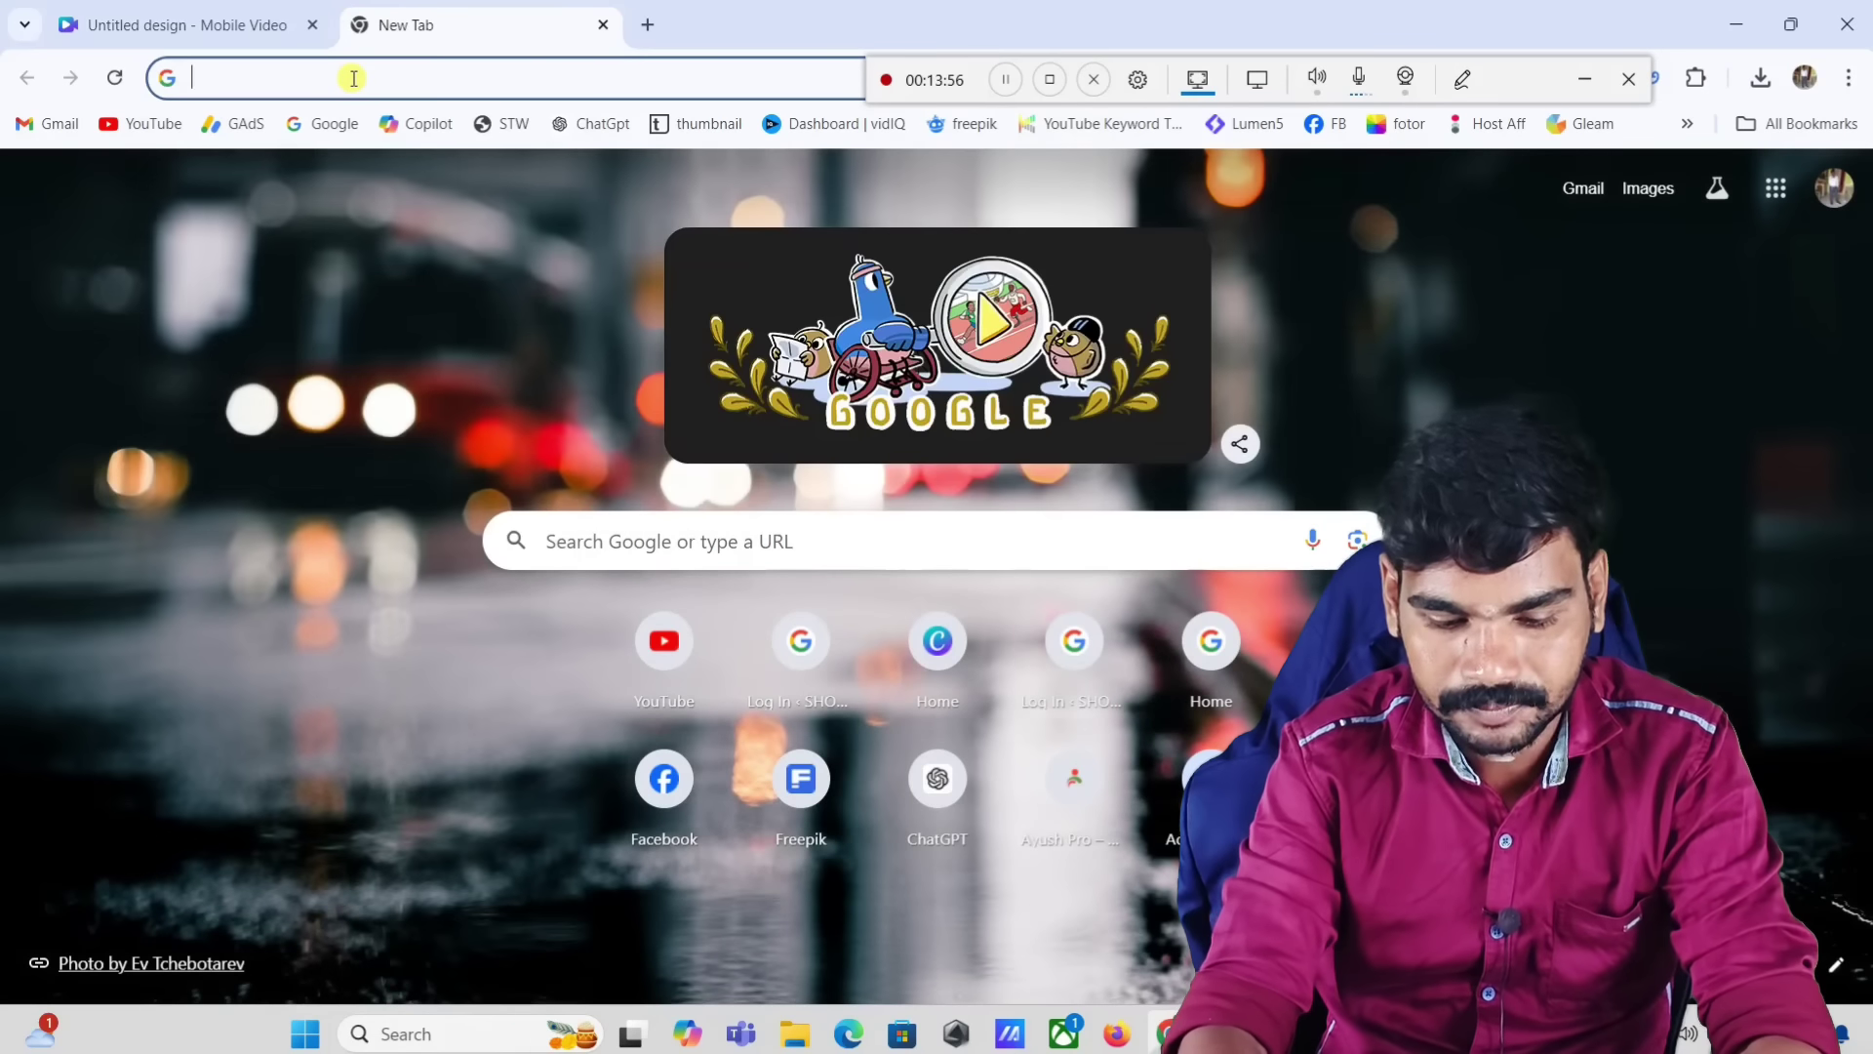
type("amazon ad")
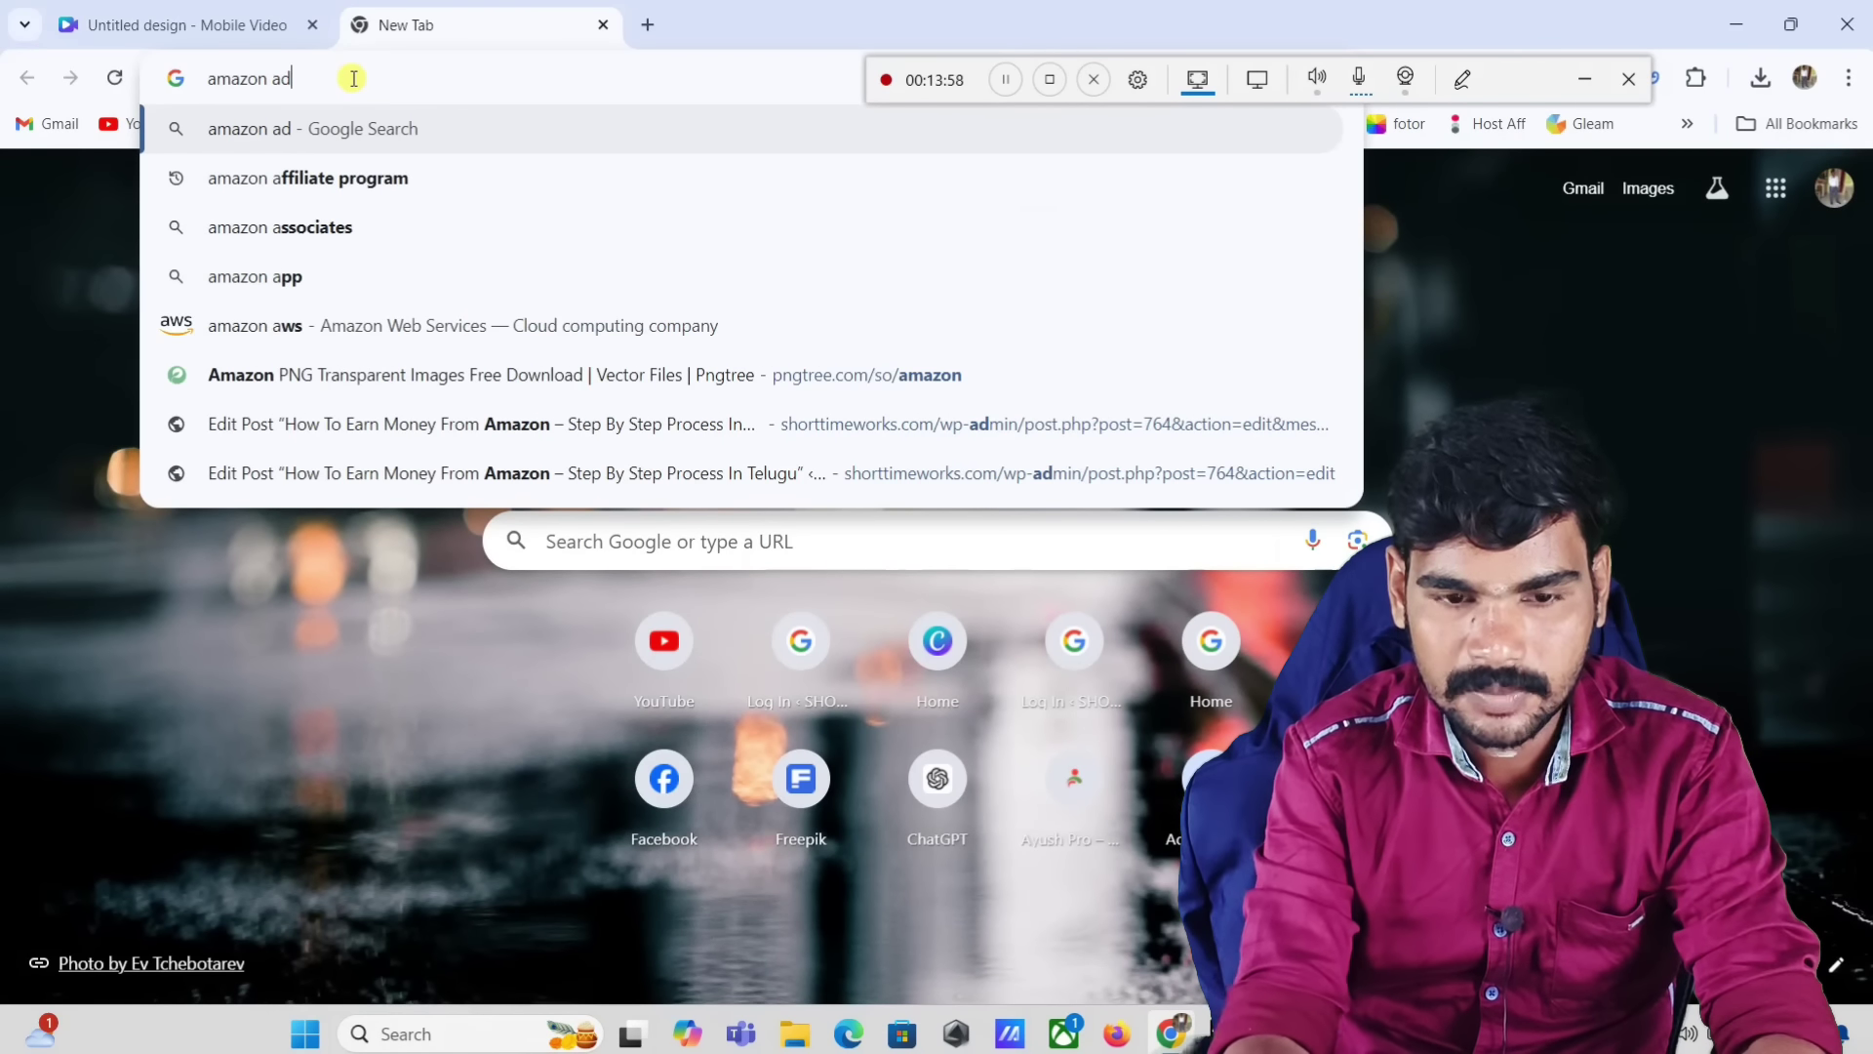